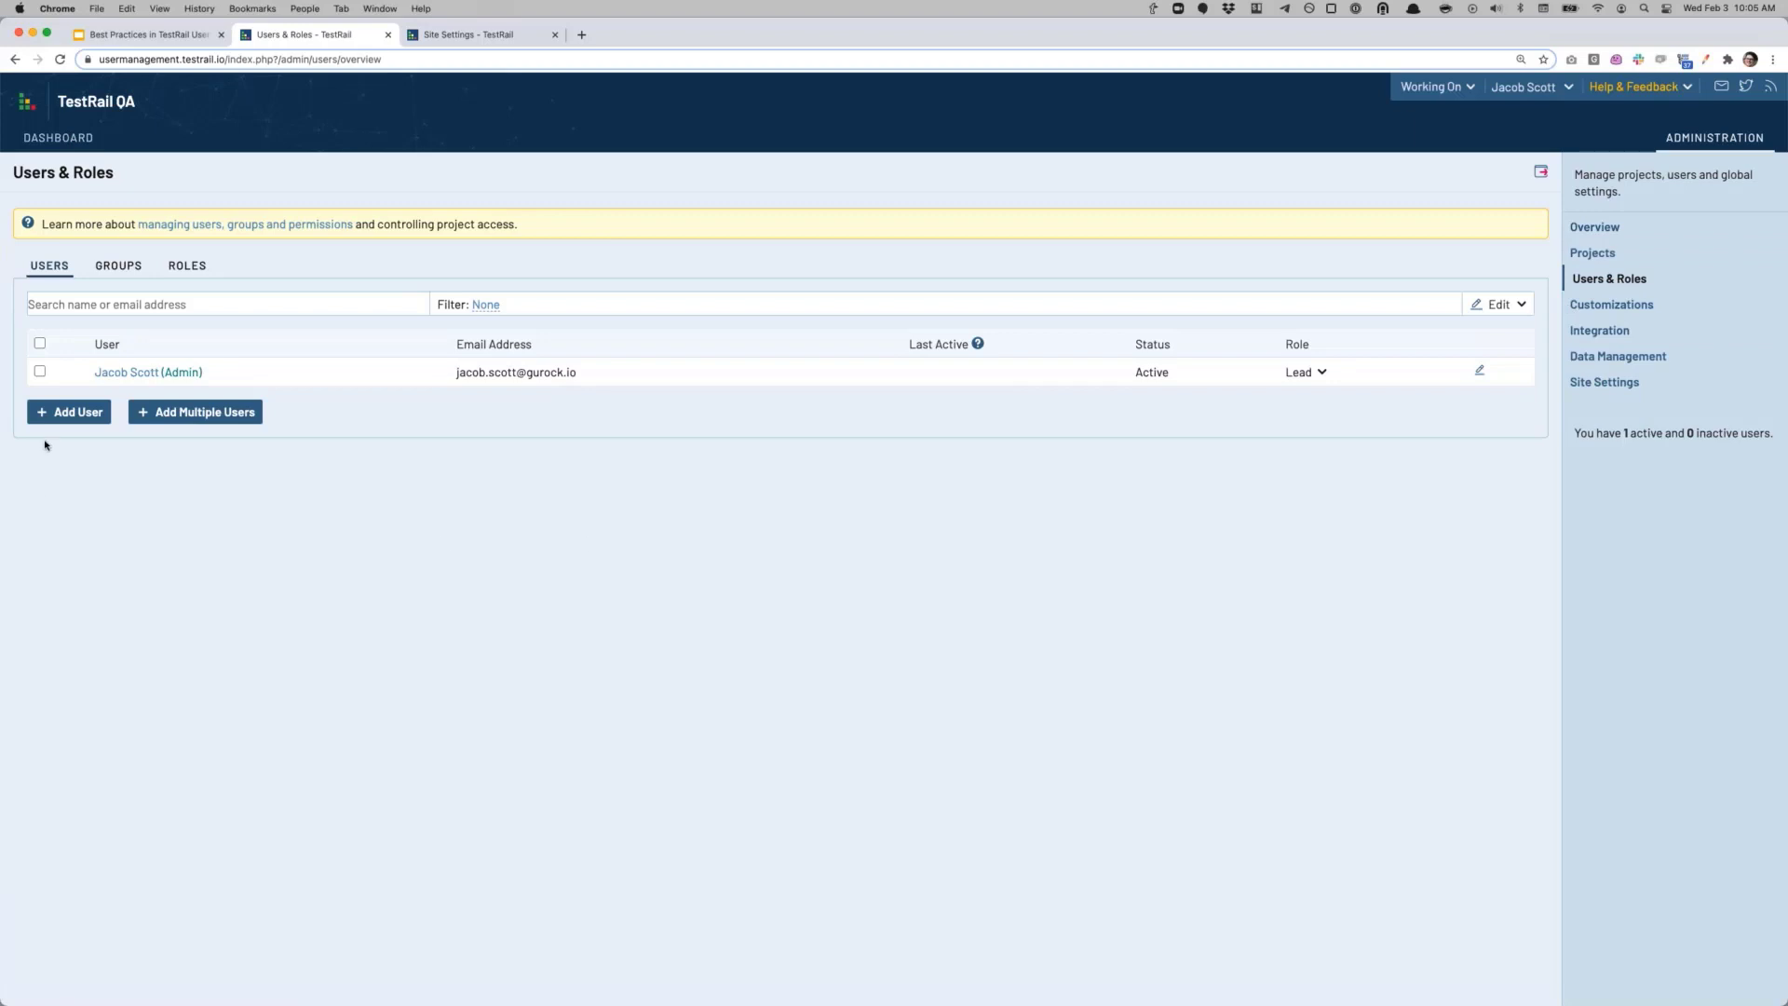
Step: On a new Add User form, enter the user's full name and e-mail address
left_click(62, 421)
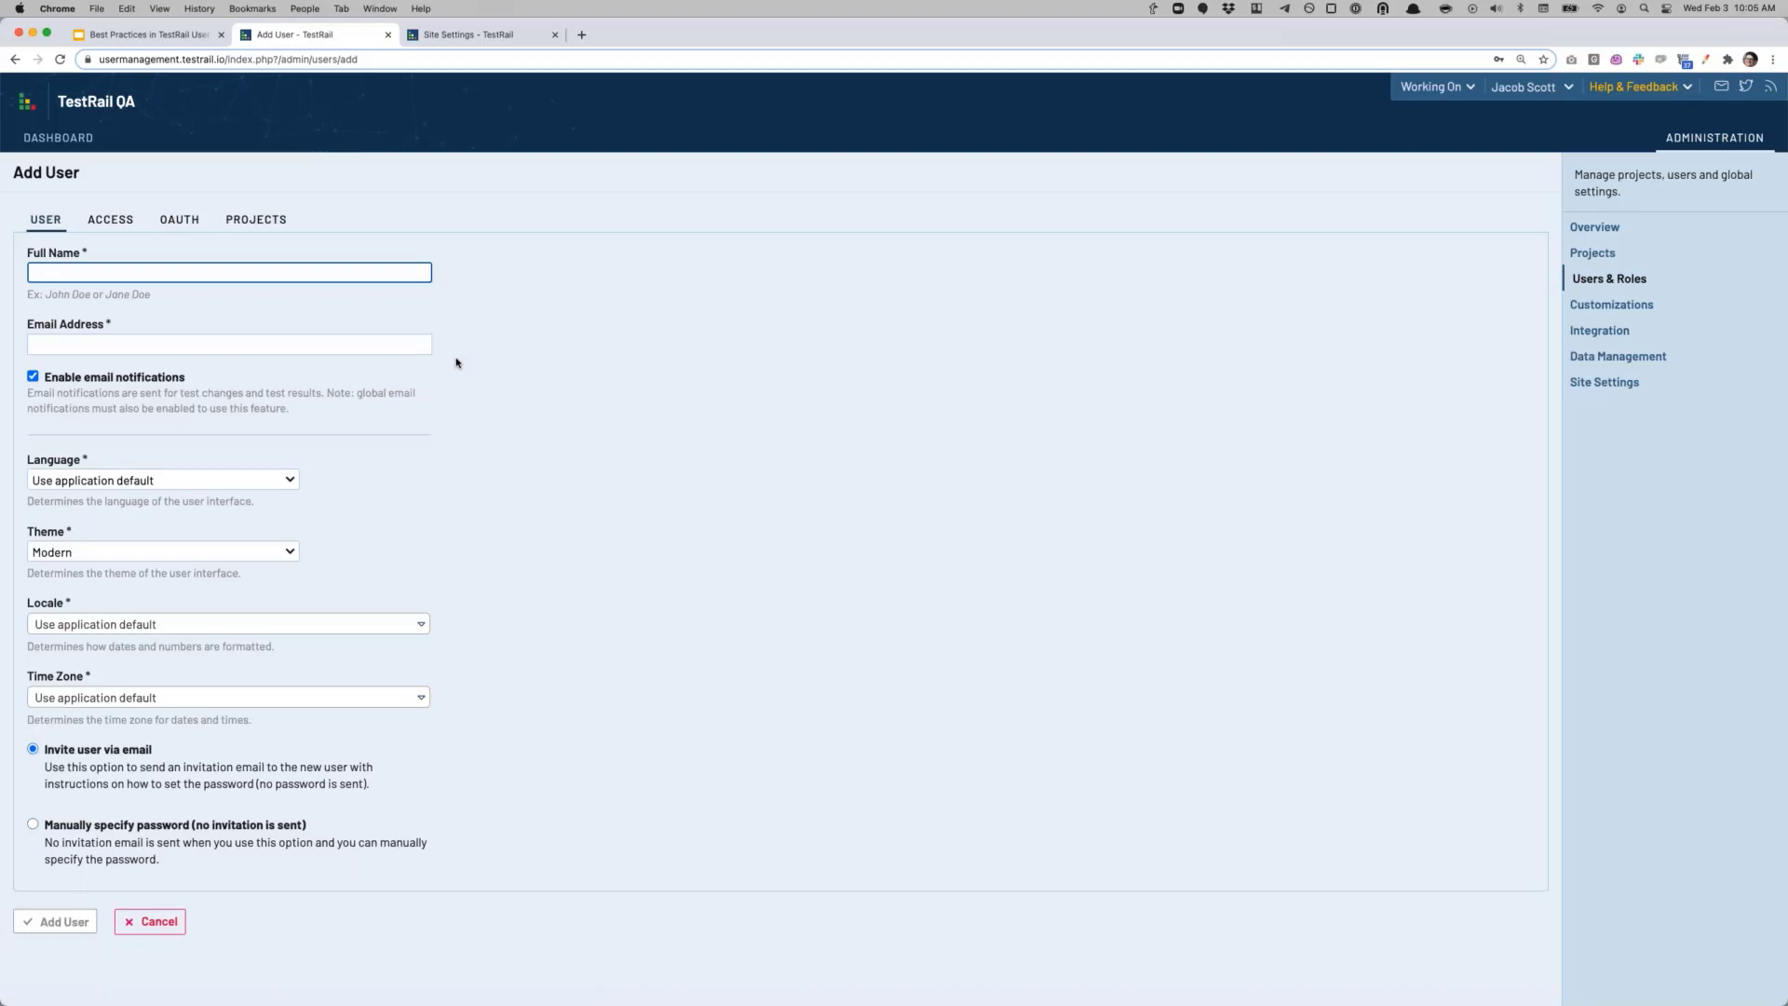
left_click(140, 271)
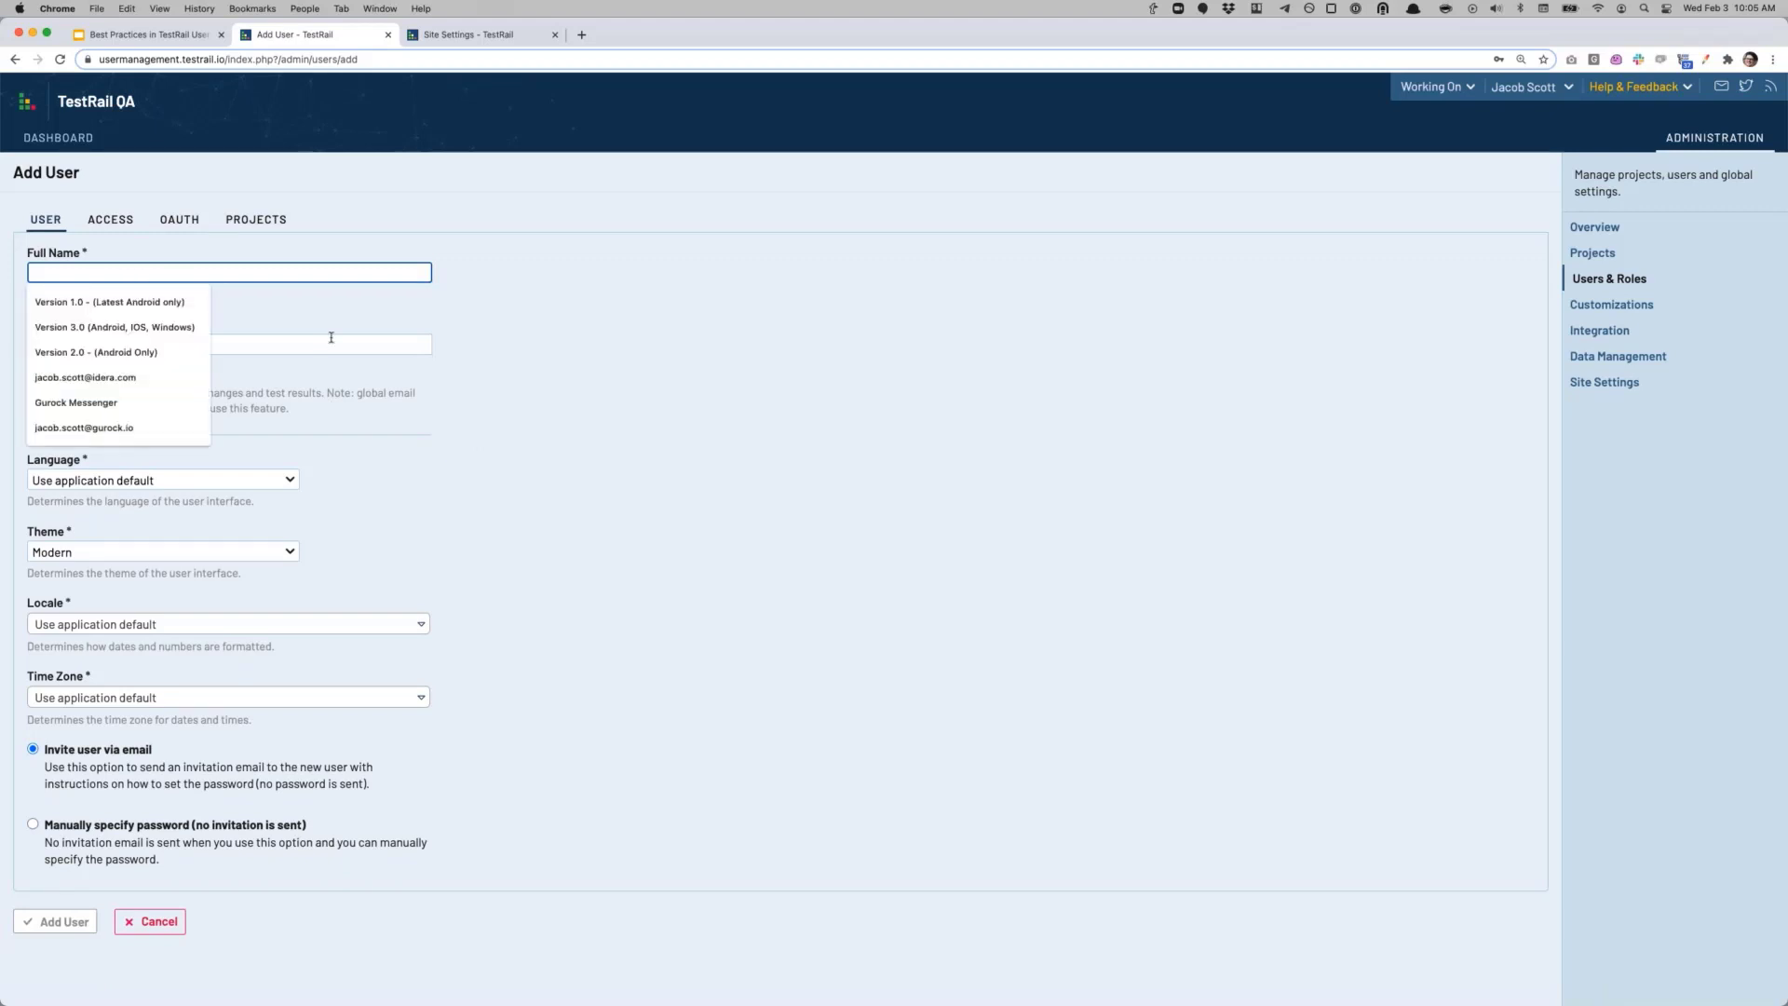
type("Jacob 2")
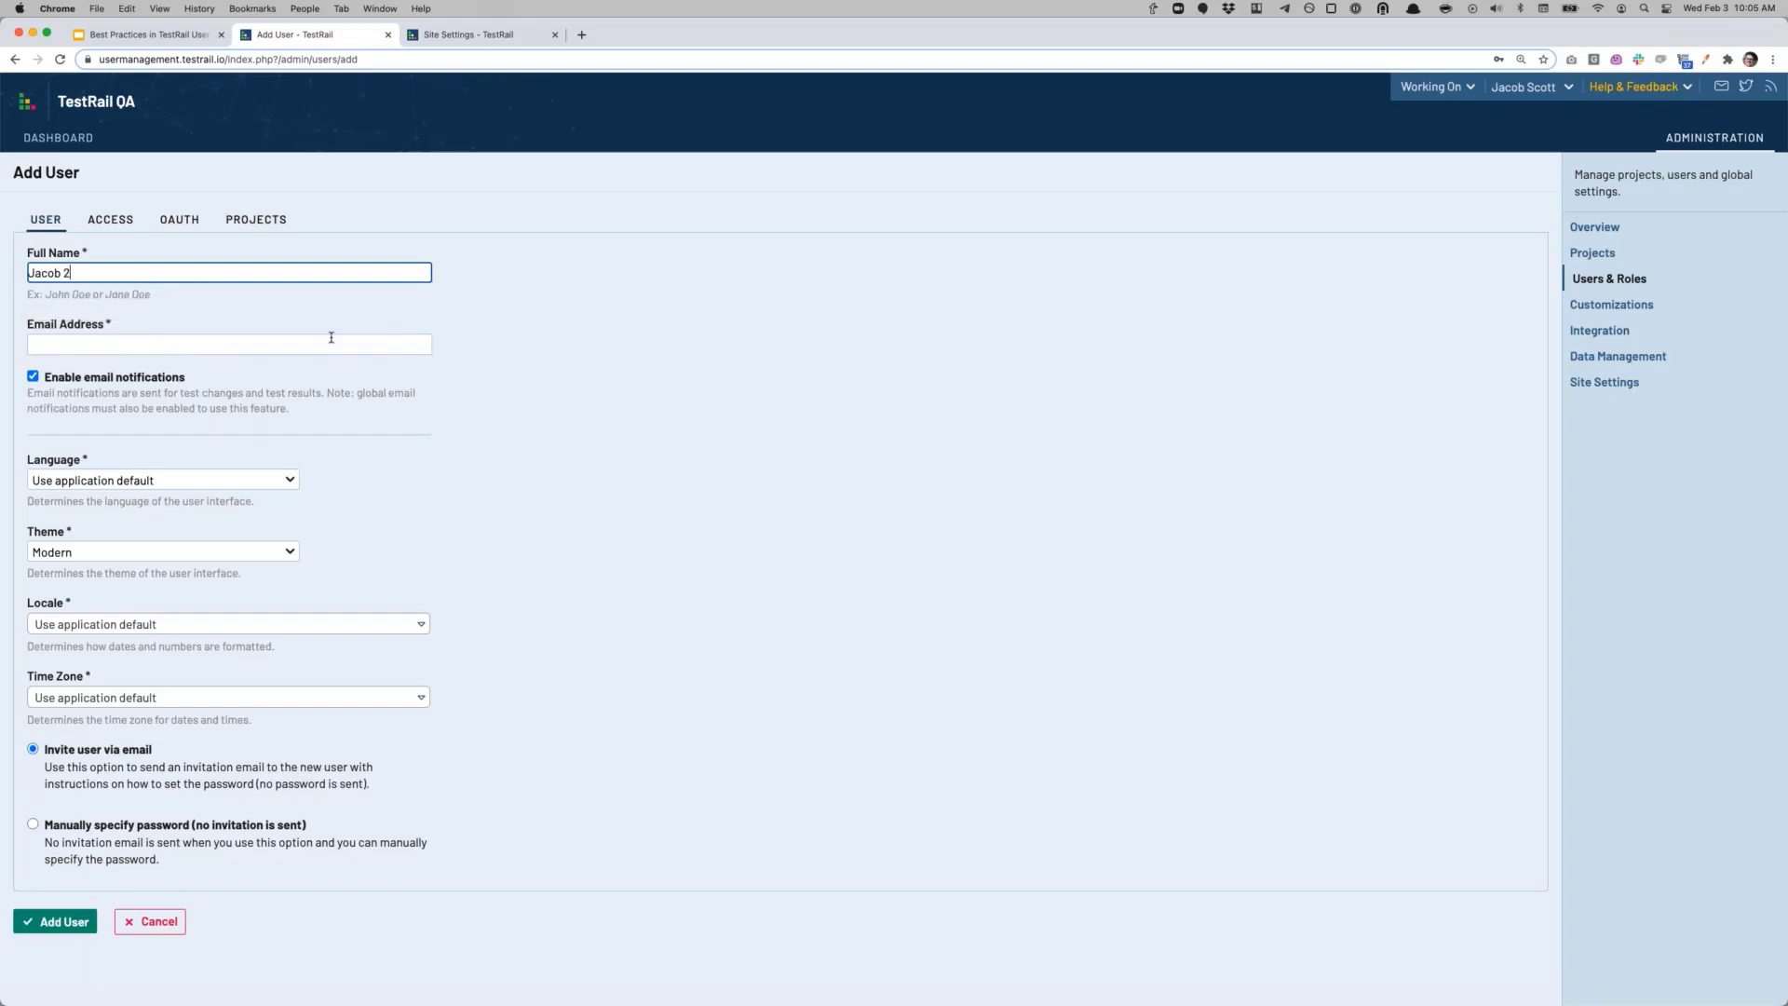
left_click(266, 346)
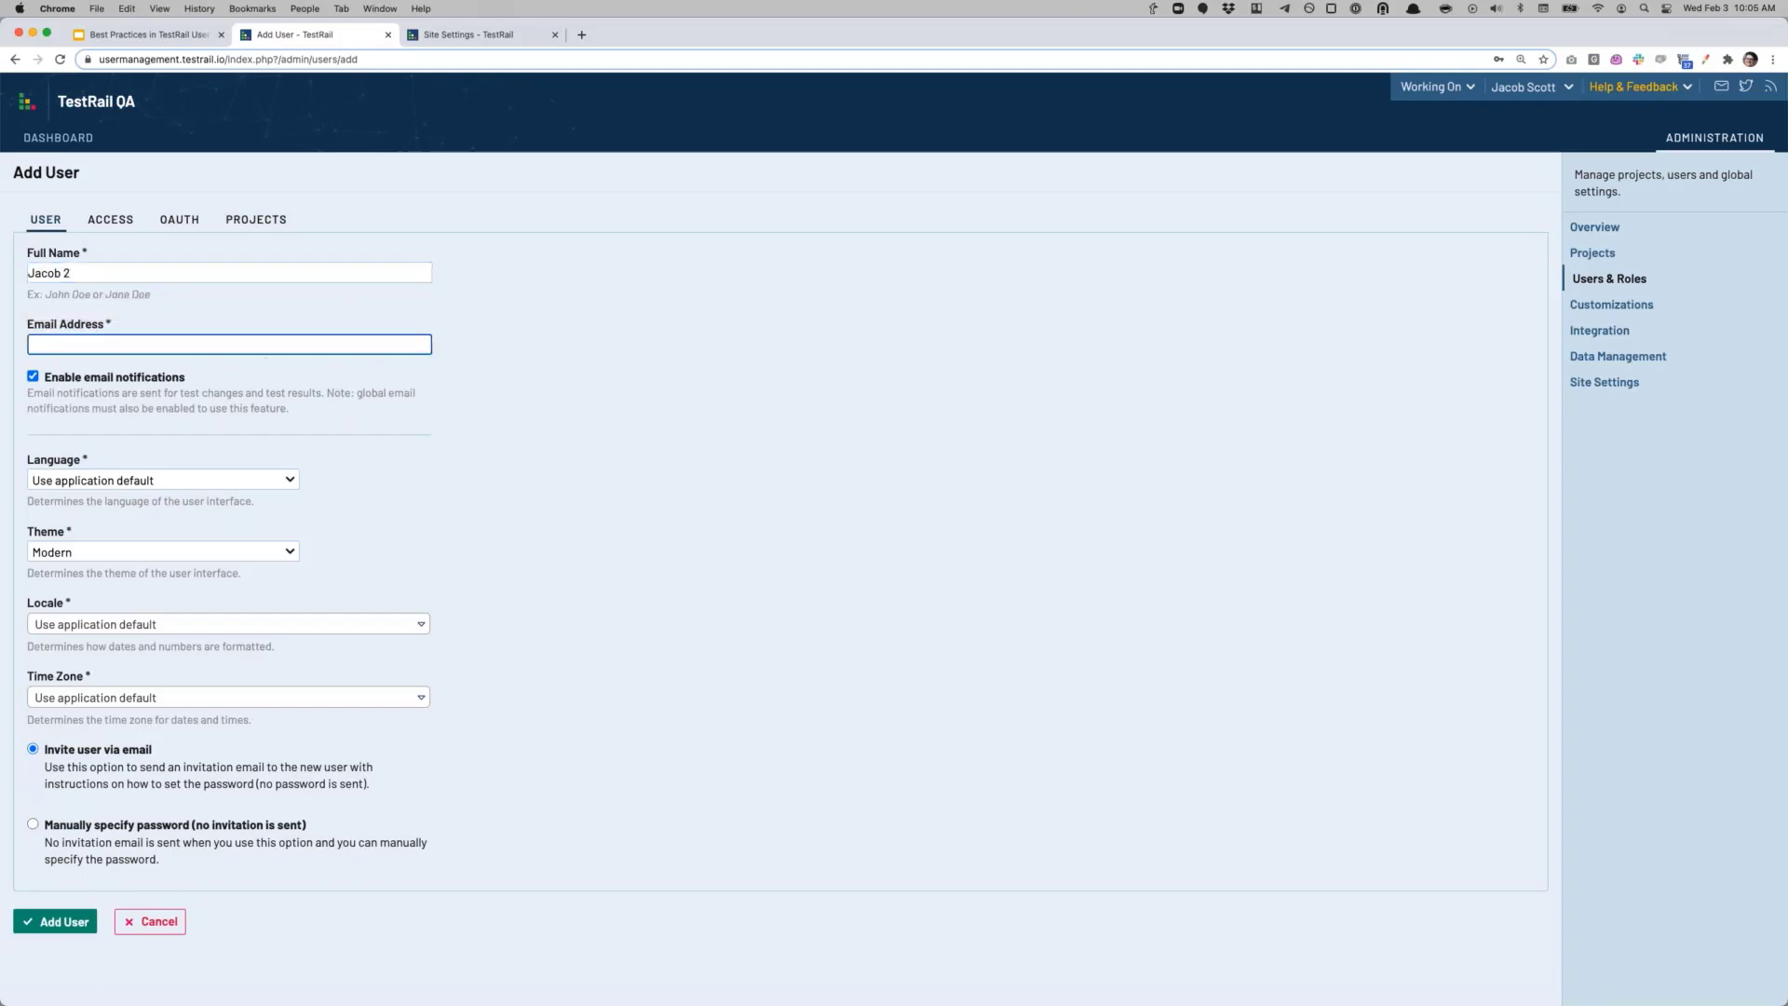
left_click(32, 347)
Step: Choose 'Manually specify password' and fill Password from a saved credential
left_click(122, 827)
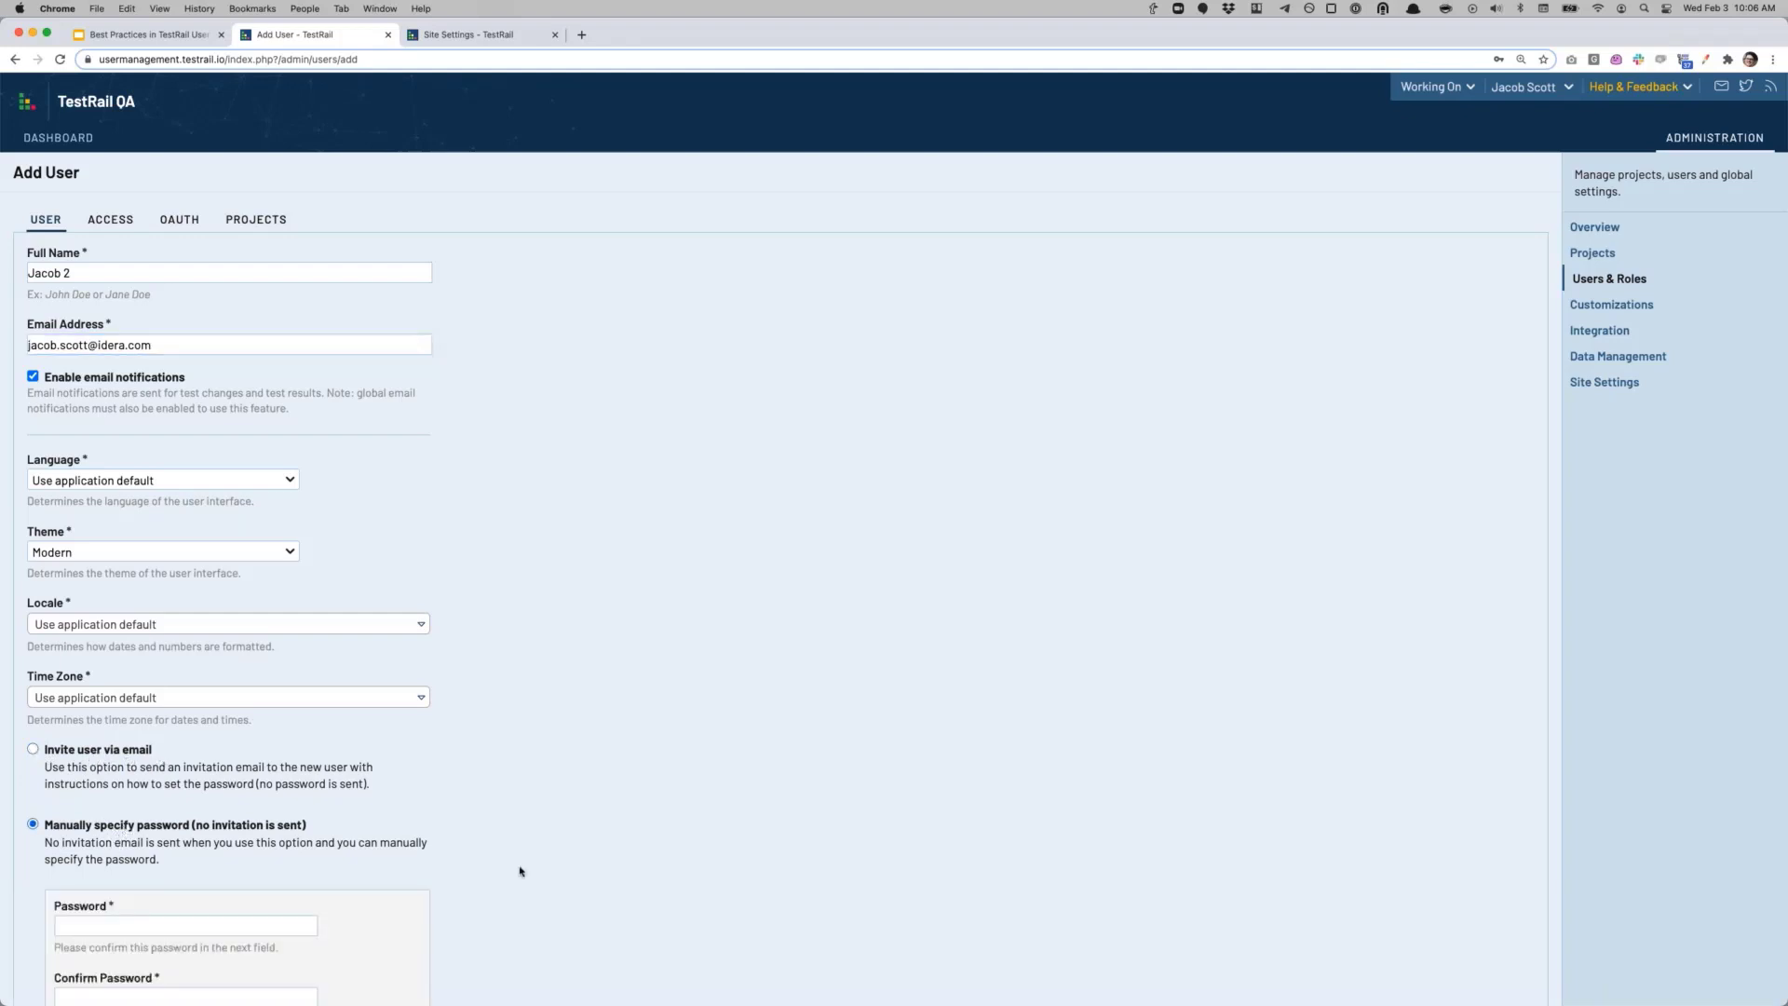
scroll(519, 871, "down", 2)
left_click(166, 828)
left_click(577, 793)
left_click(128, 835)
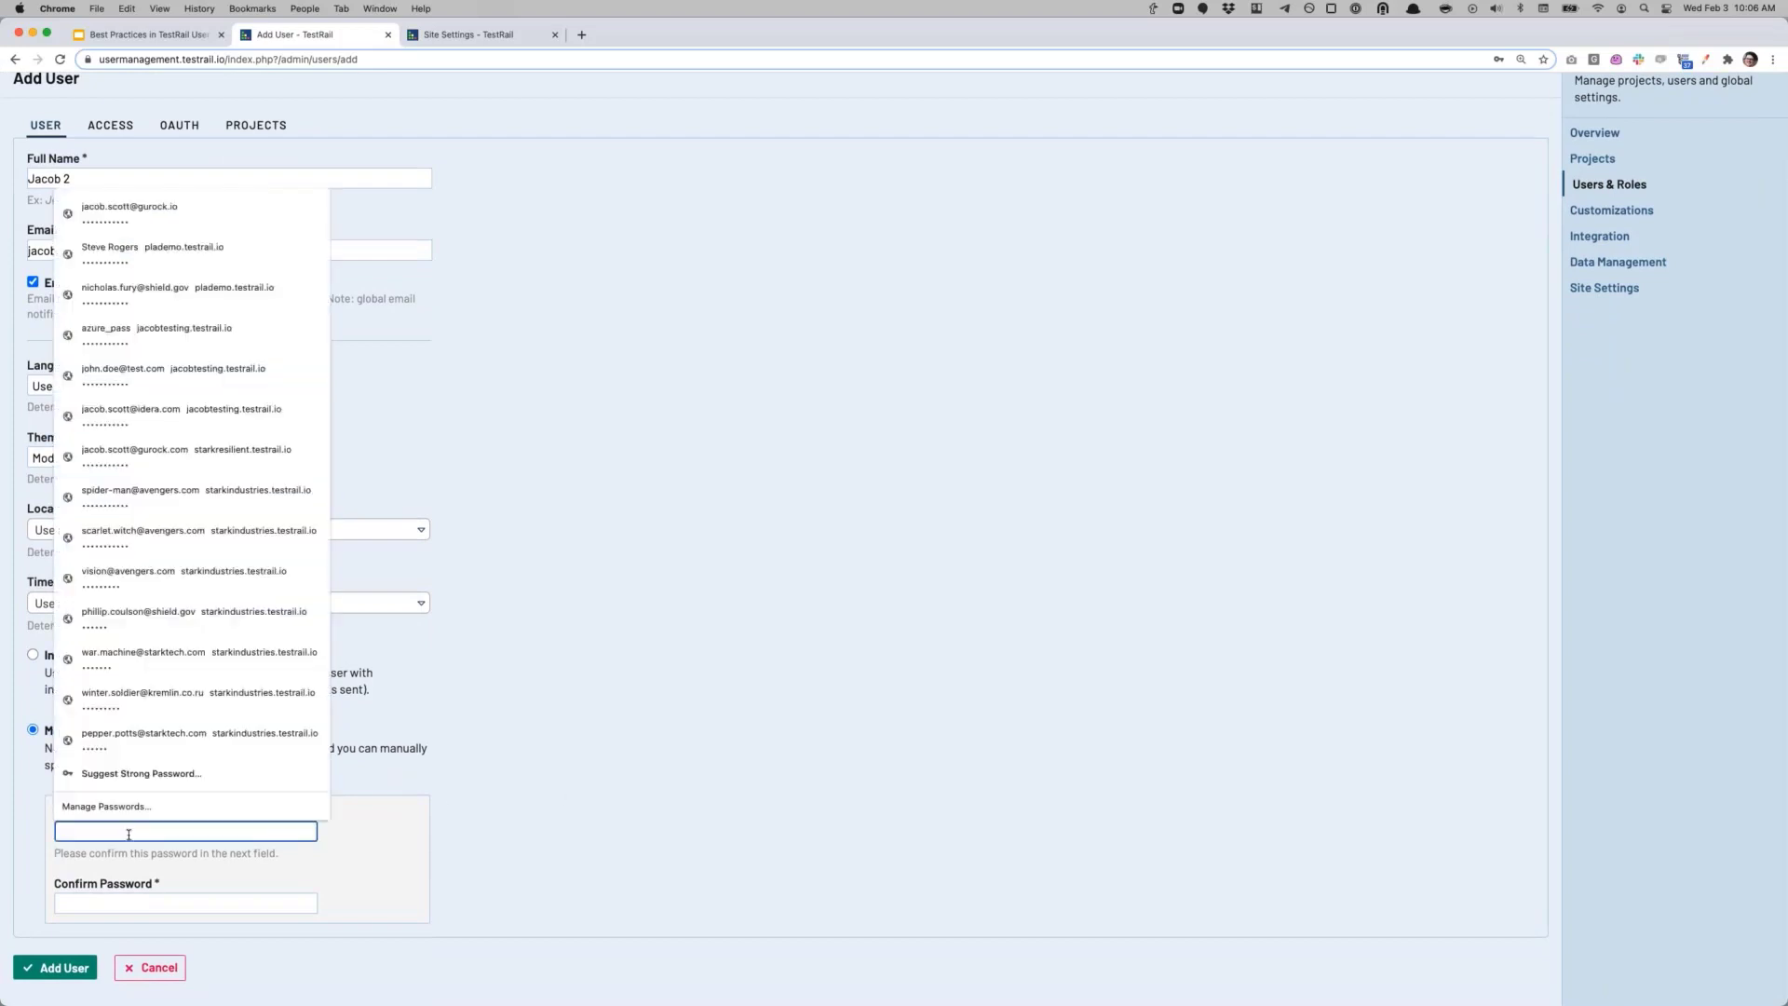
left_click(194, 204)
Step: Enter the same password in Confirm Password
left_click(230, 902)
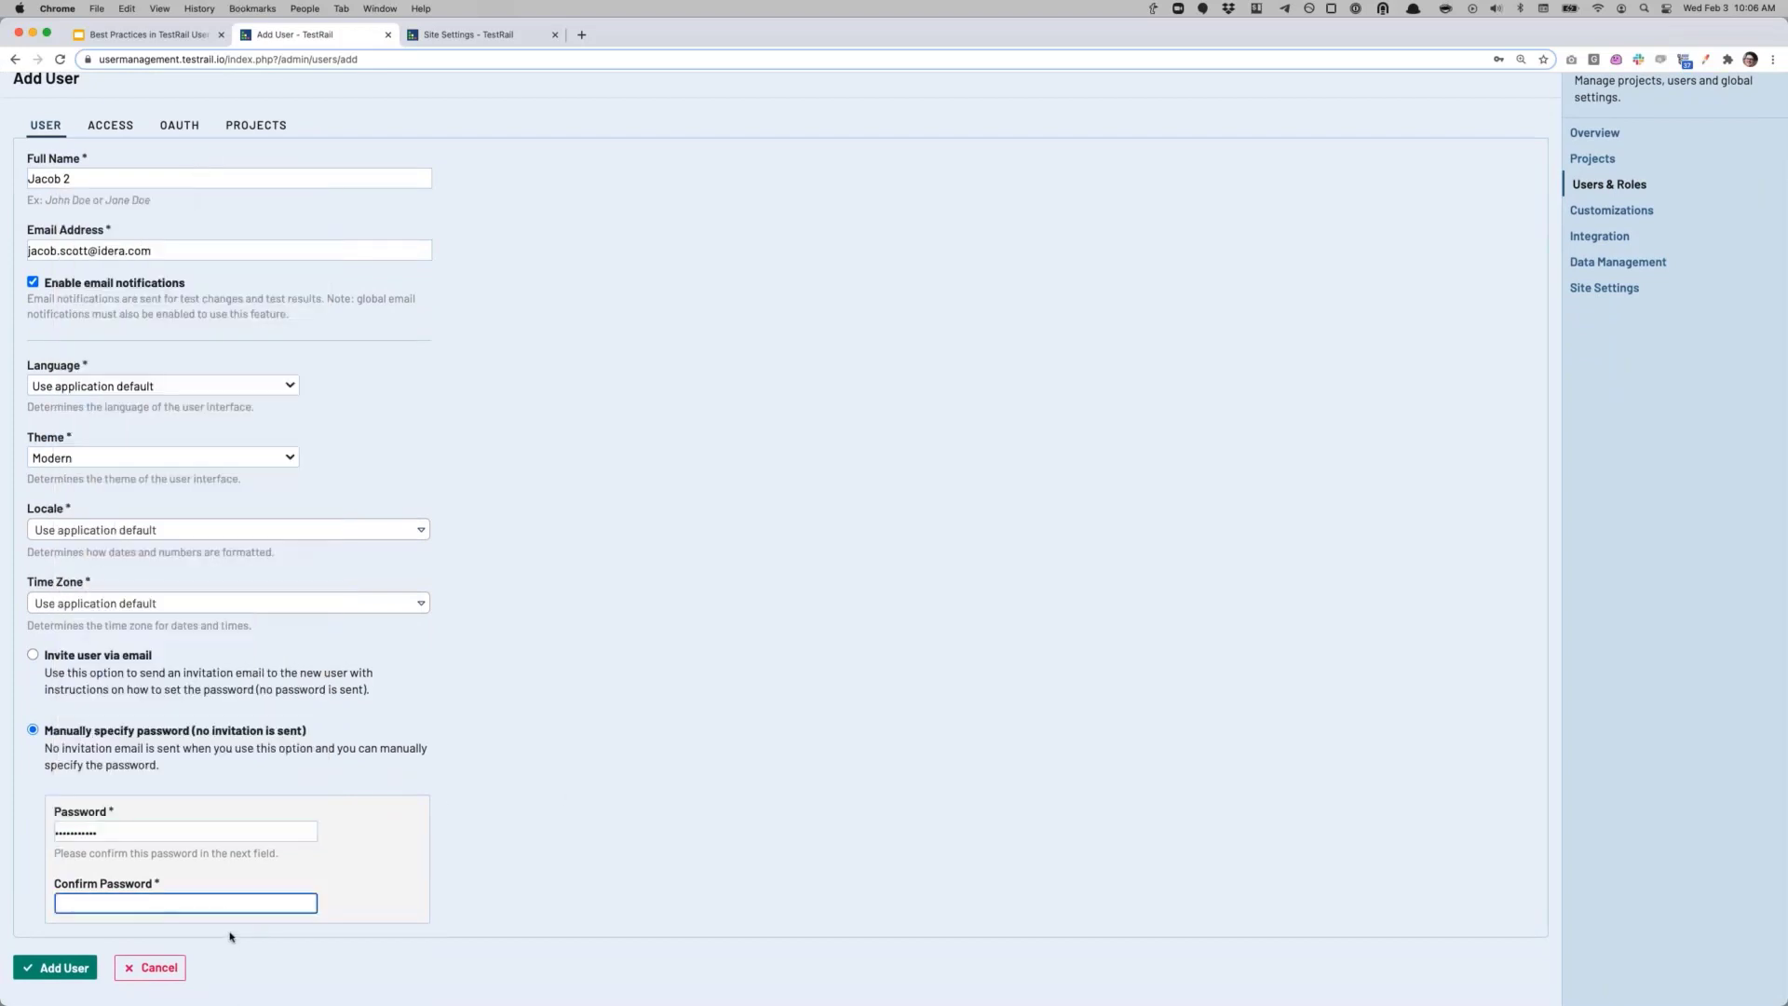
type("•••••••••••")
scroll(338, 634, "up", 2)
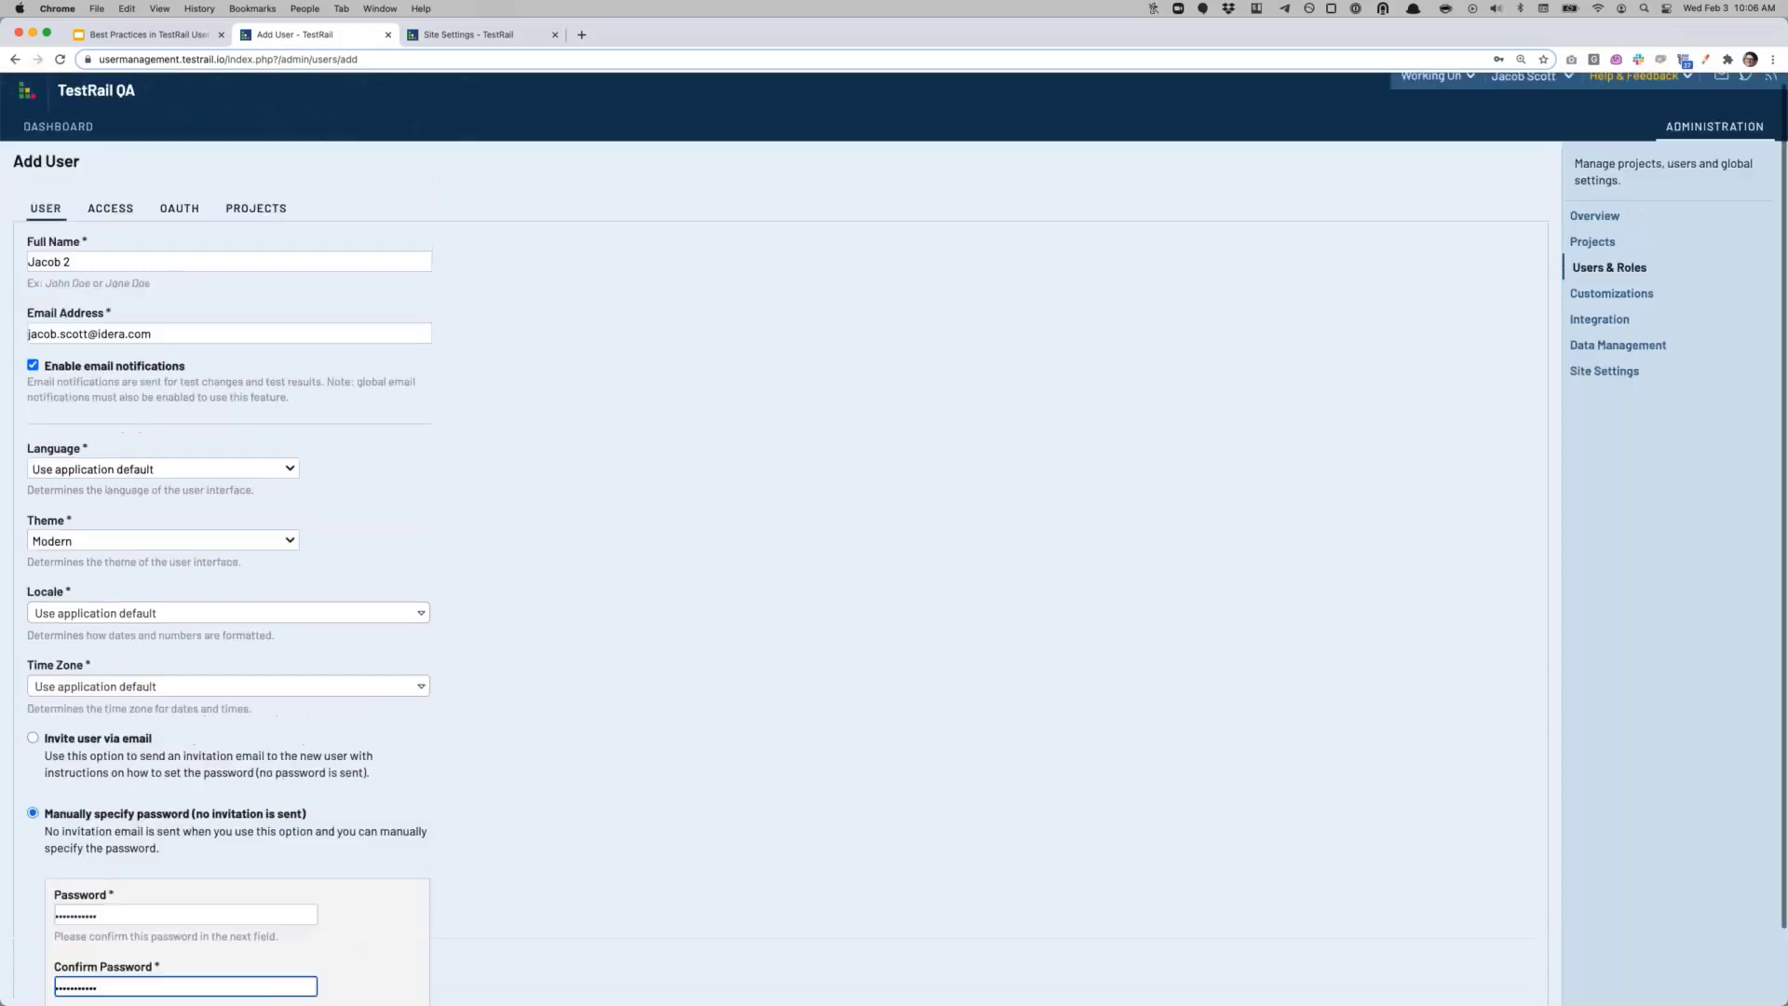
scroll(338, 634, "down", 2)
scroll(772, 540, "up", 2)
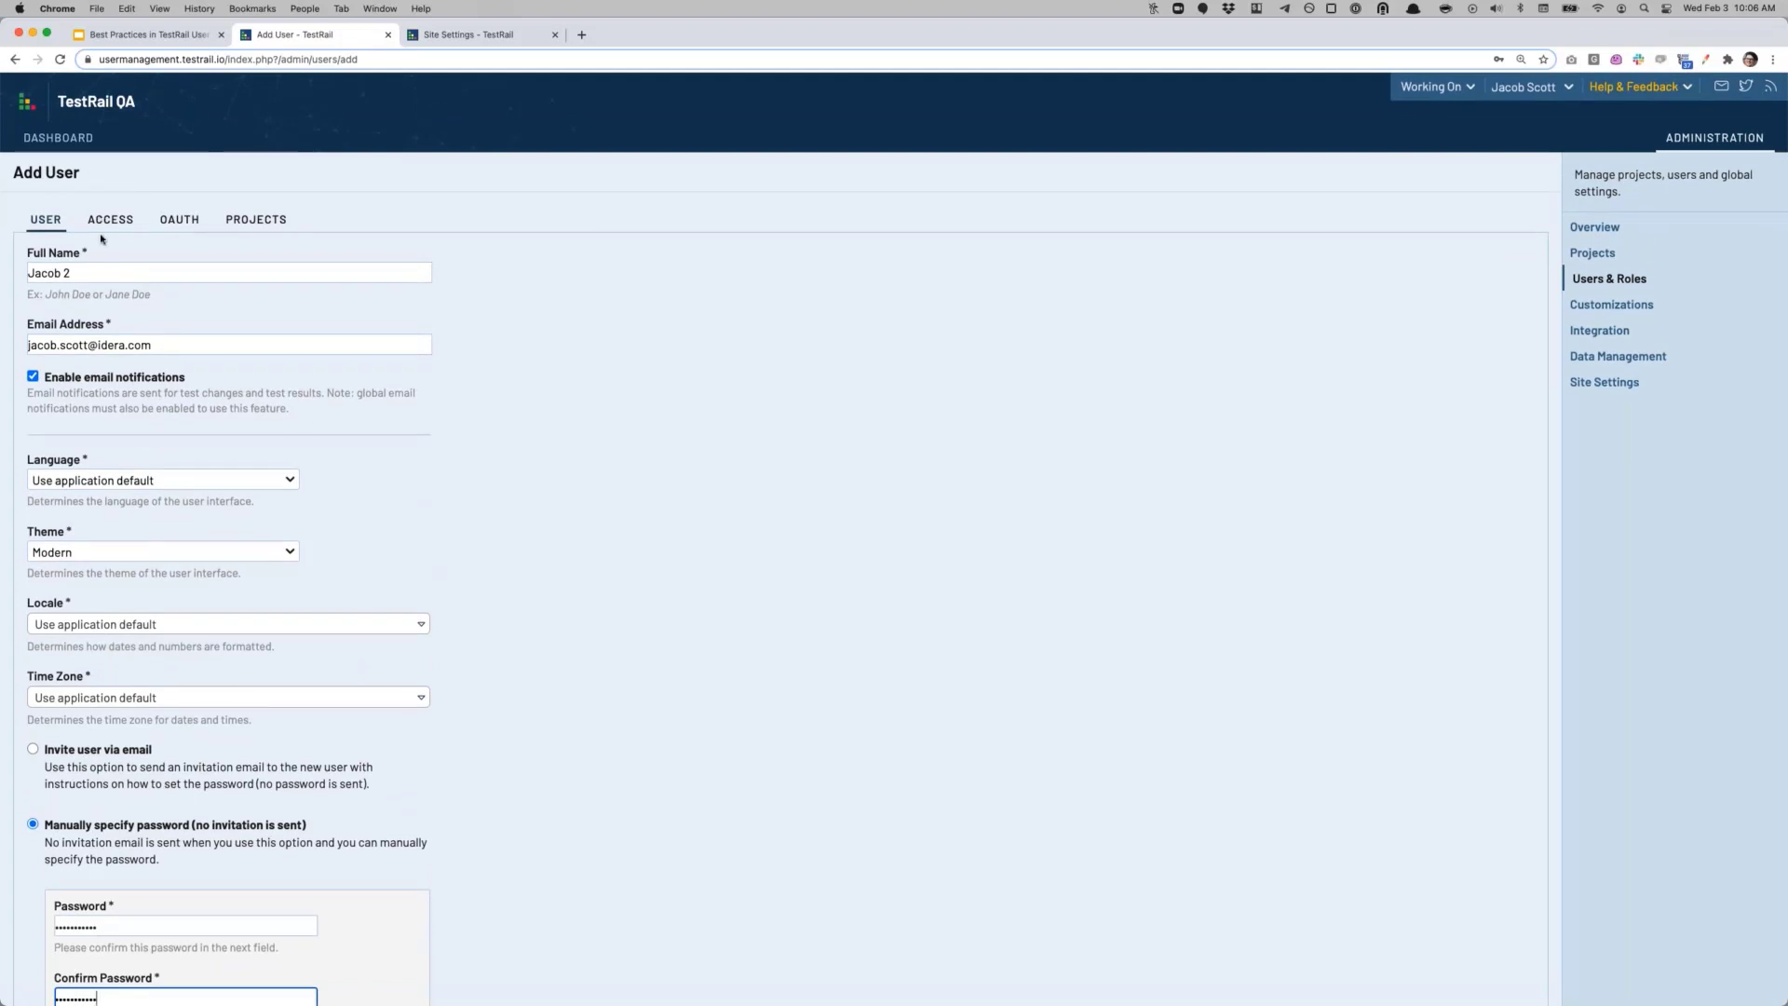
key("super+v")
Step: On the ACCESS tab, keep the global role at Lead and tick 'This user is an administrator'
left_click(110, 220)
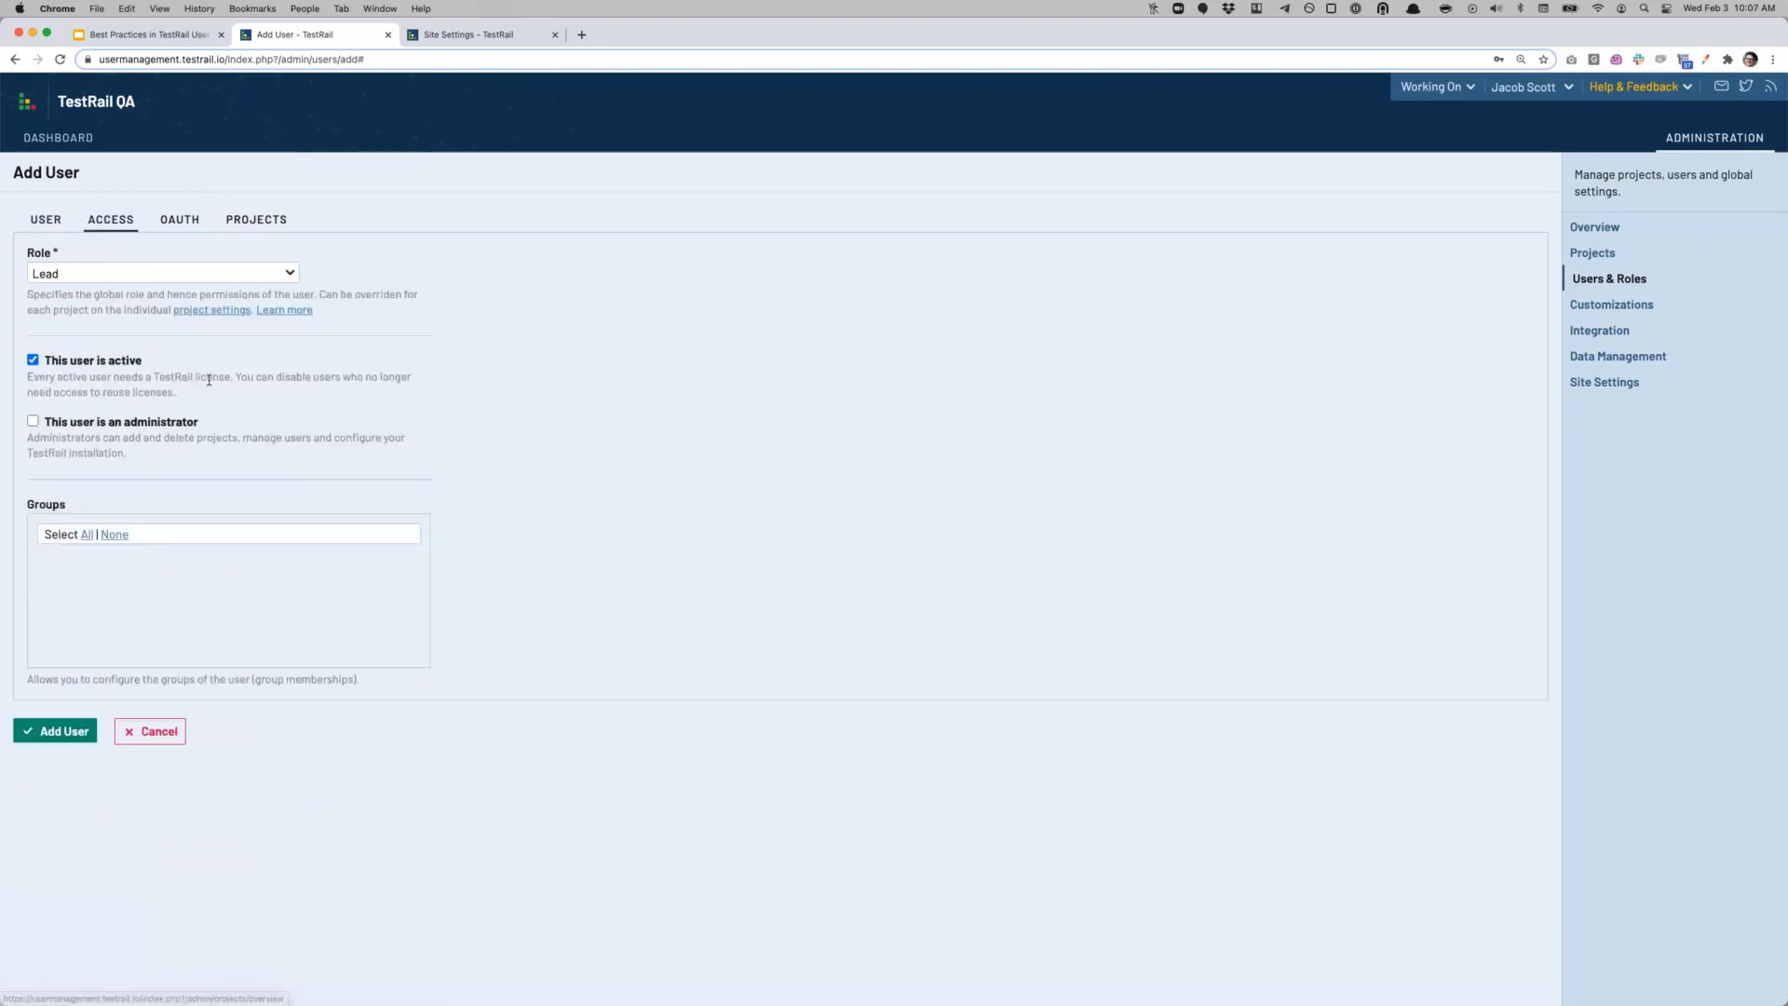
left_click(144, 273)
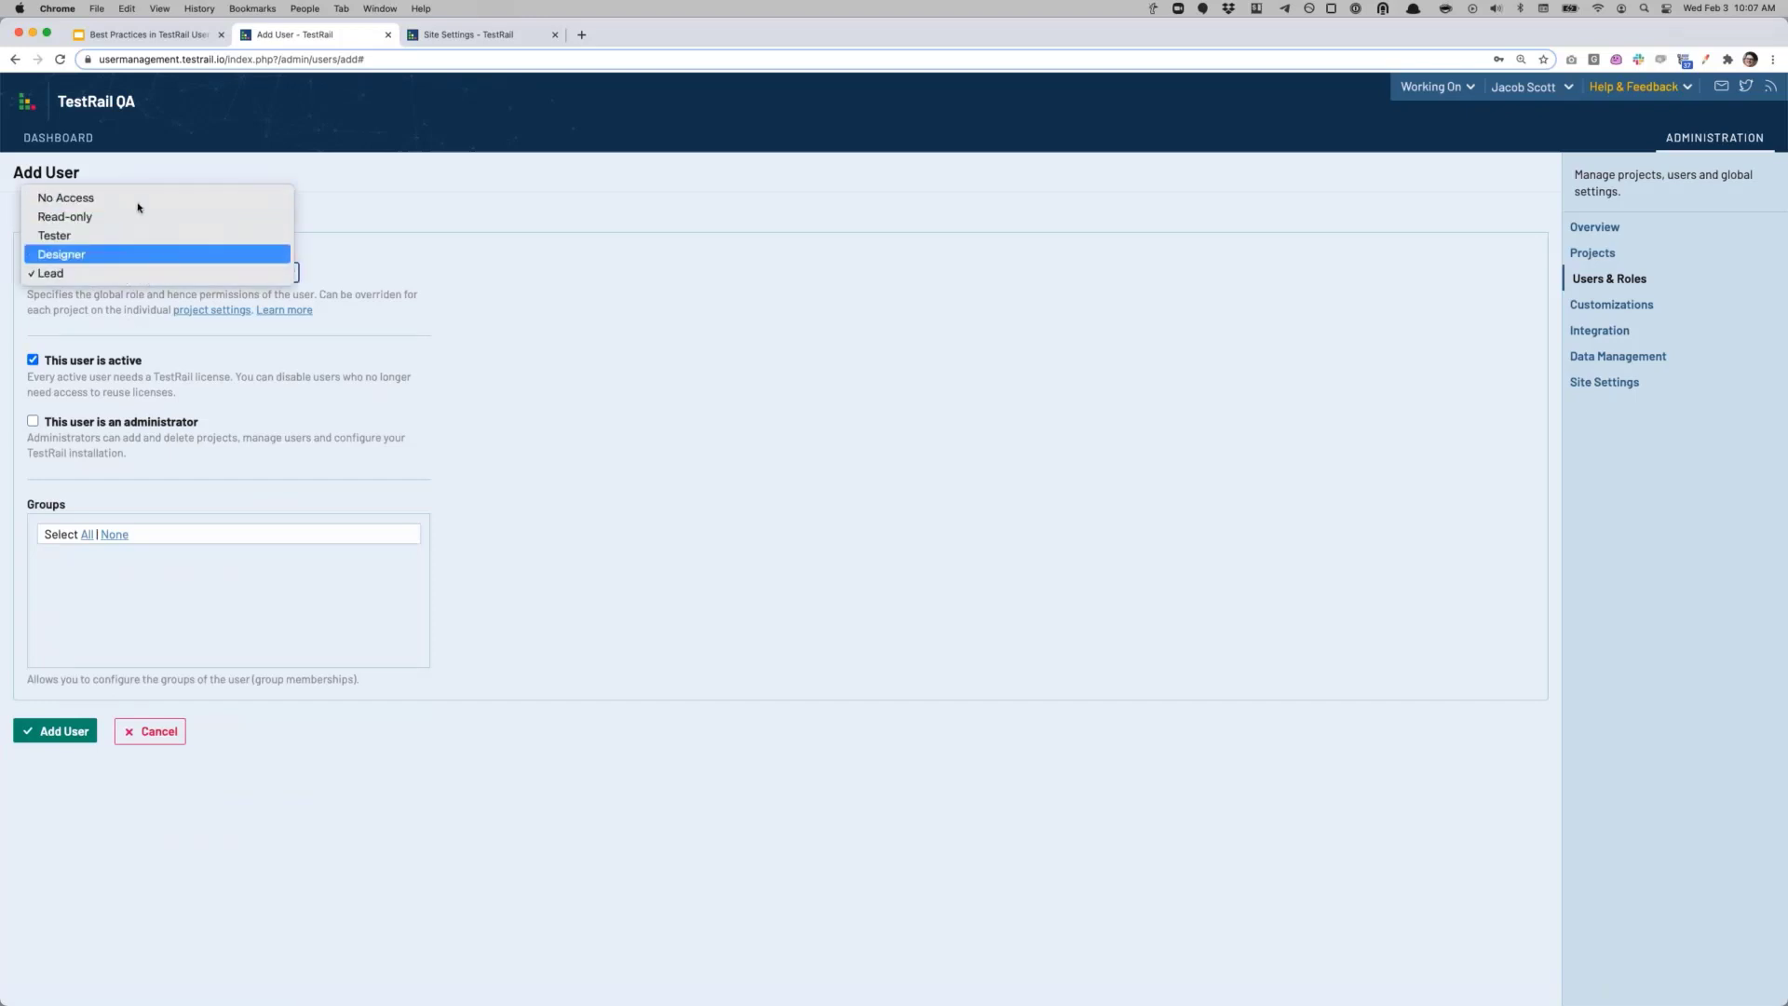
left_click(155, 352)
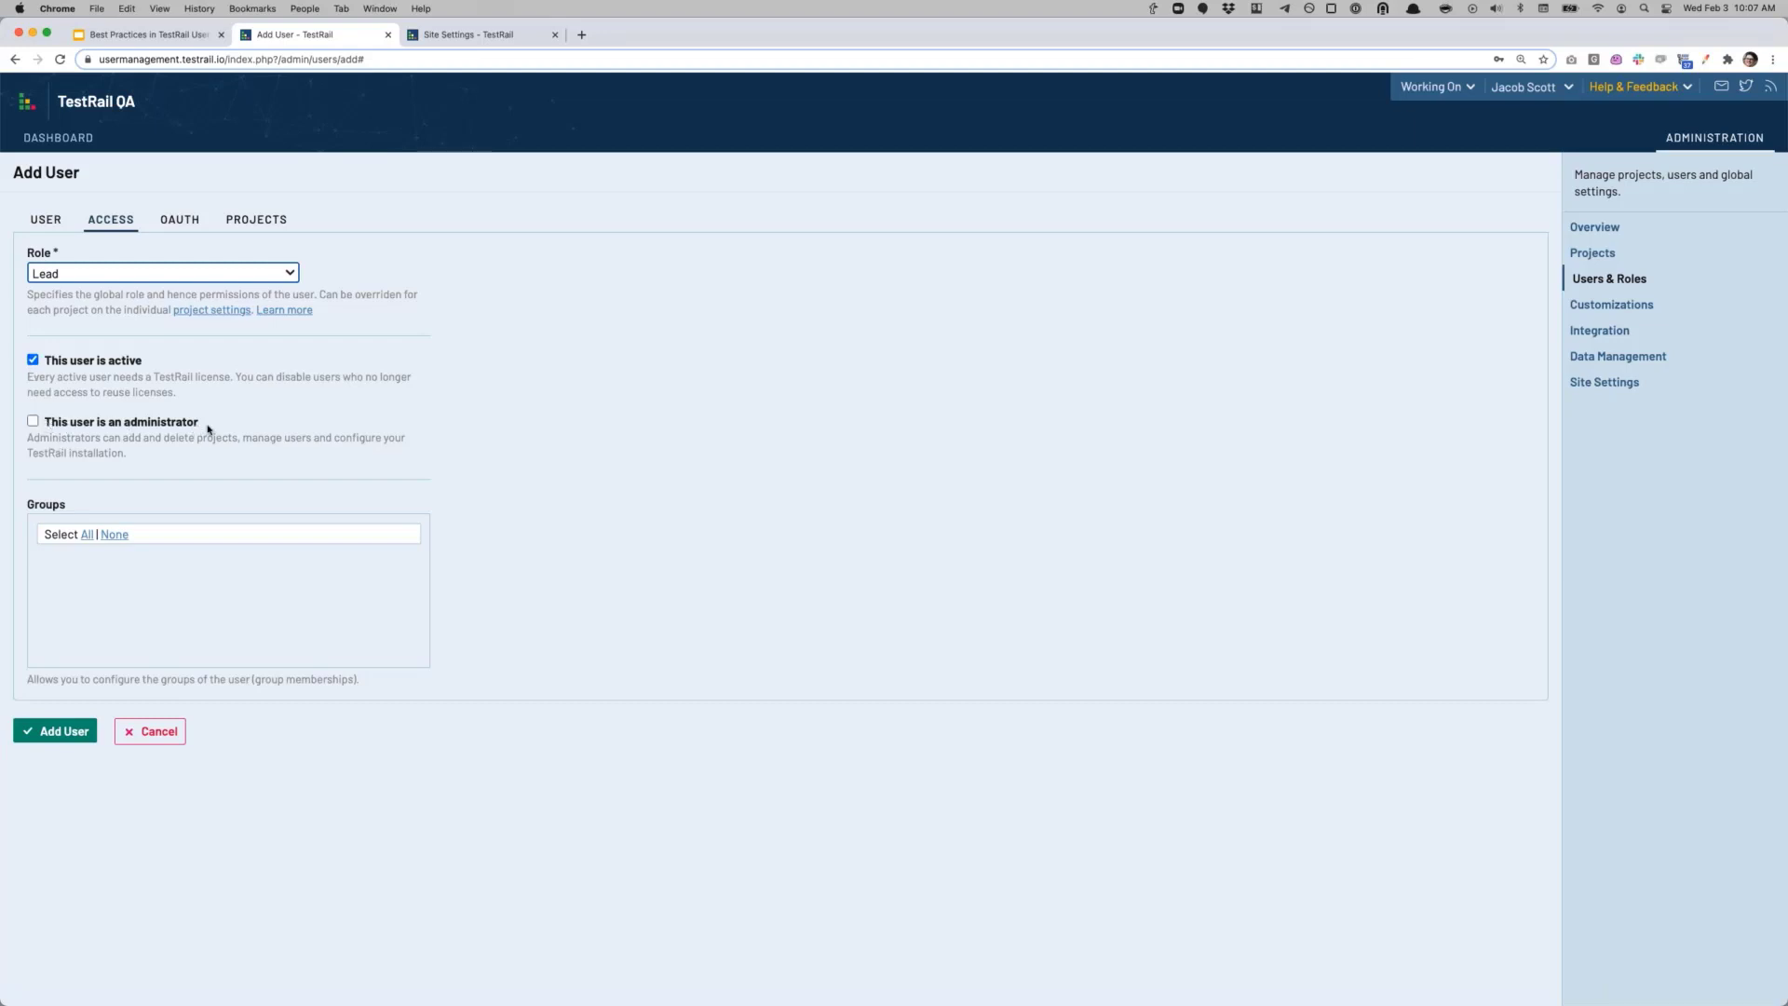
left_click(32, 422)
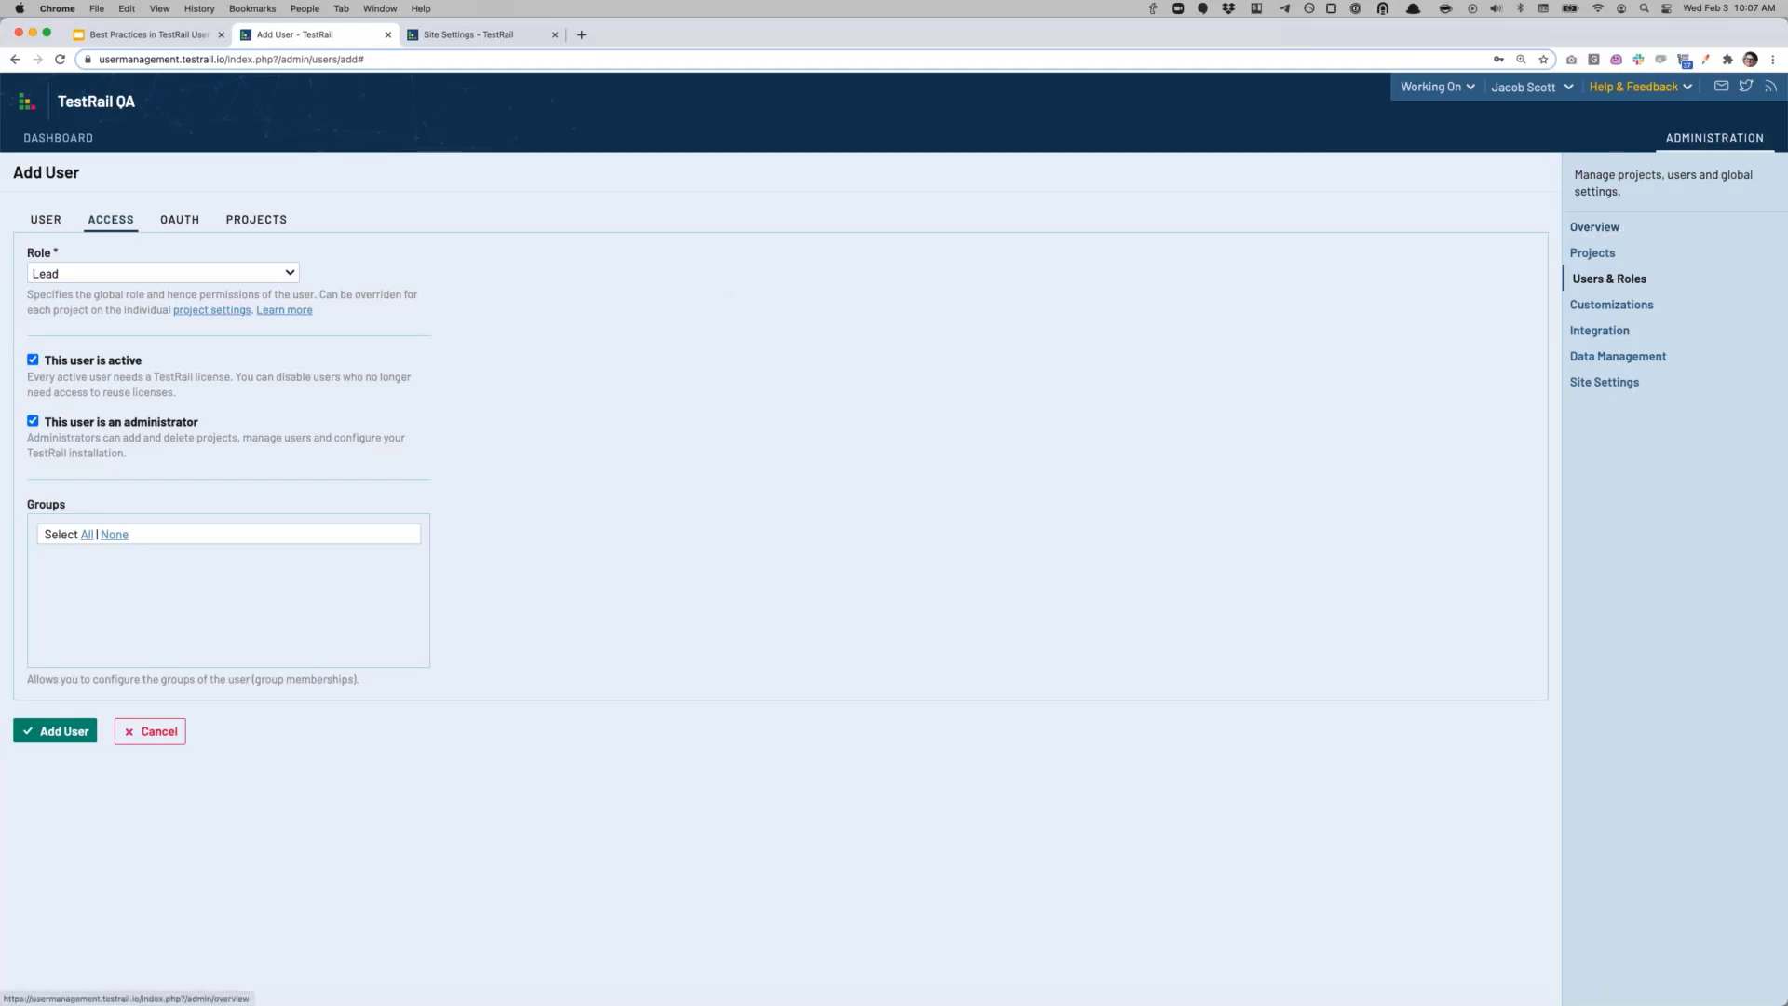
Step: Try No Access and Read-only as global role, return it to Lead, and show project access
left_click(208, 273)
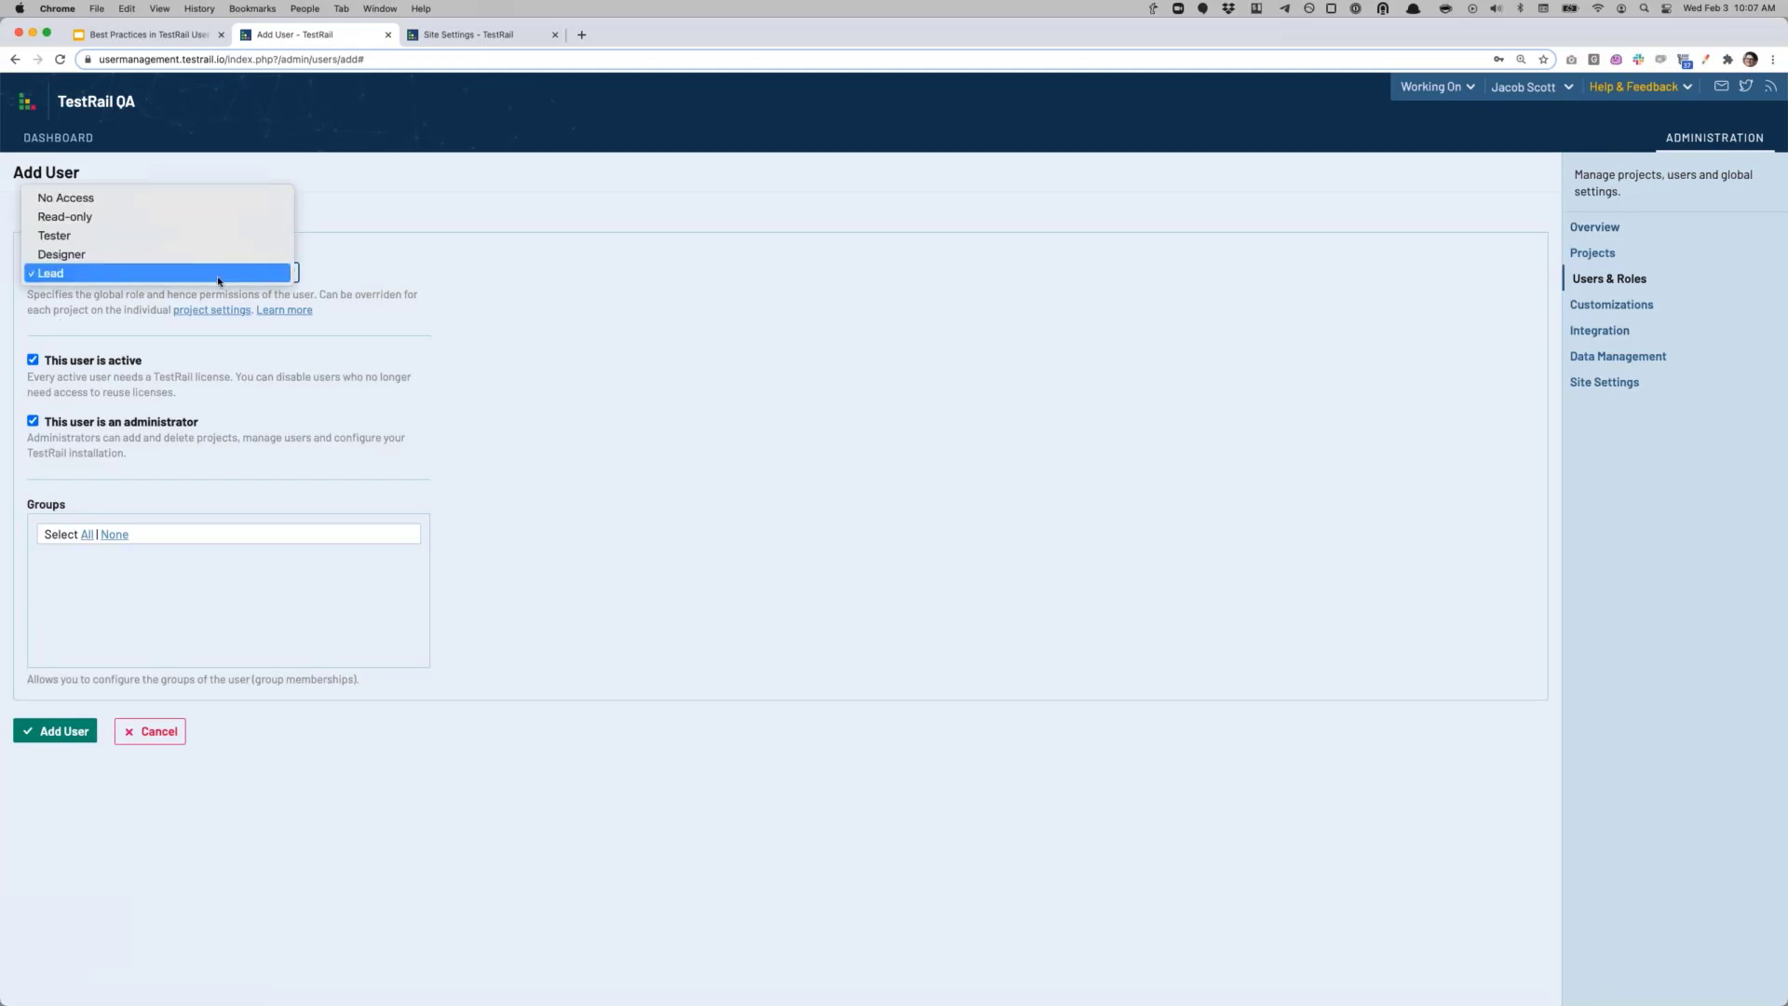
left_click(204, 193)
left_click(168, 272)
left_click(151, 293)
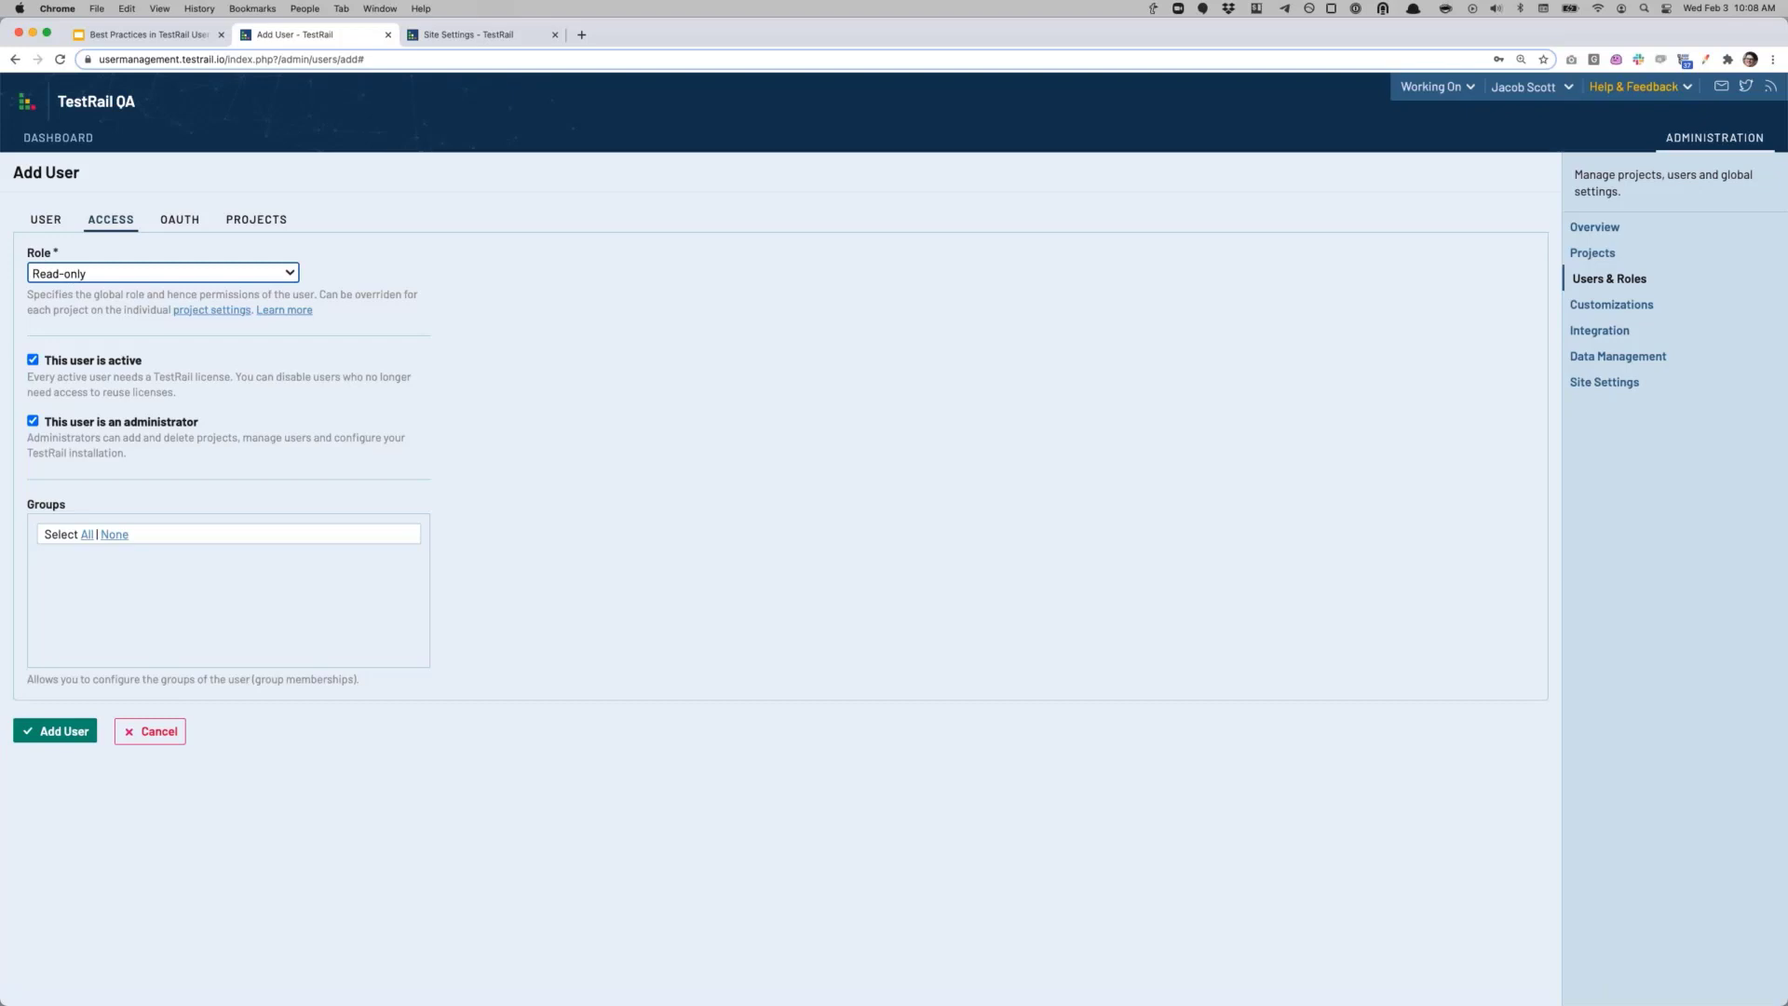
left_click(284, 275)
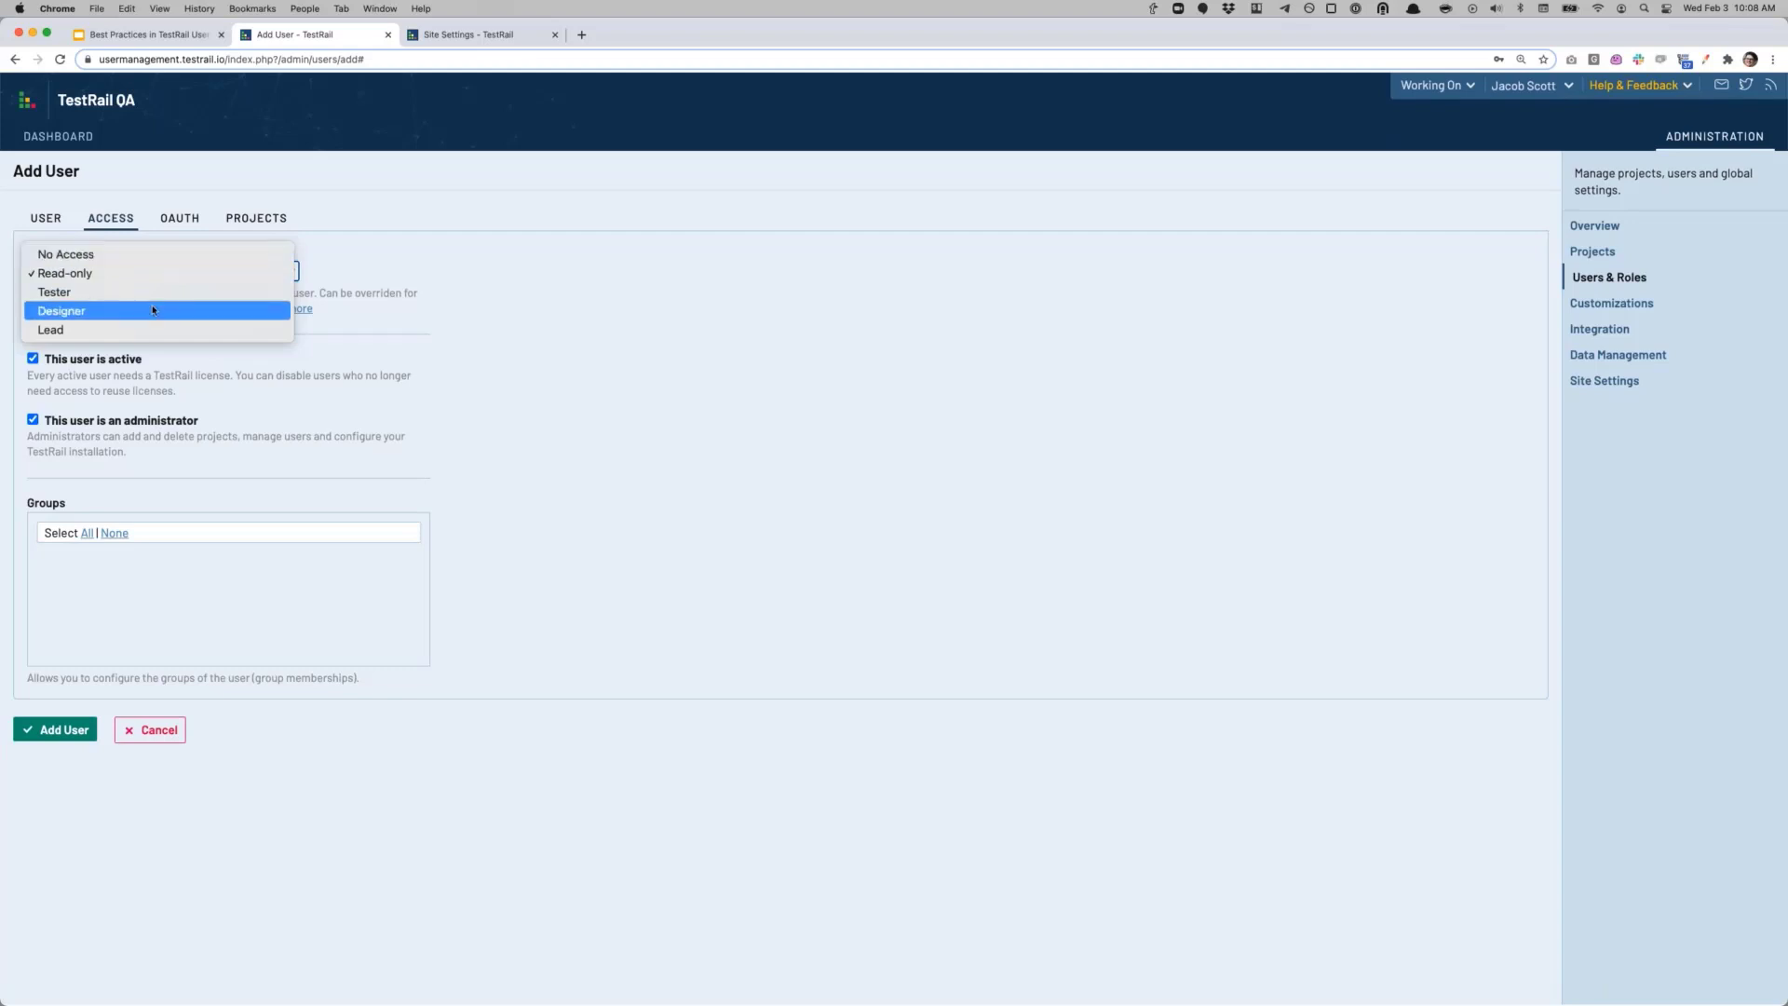
left_click(147, 330)
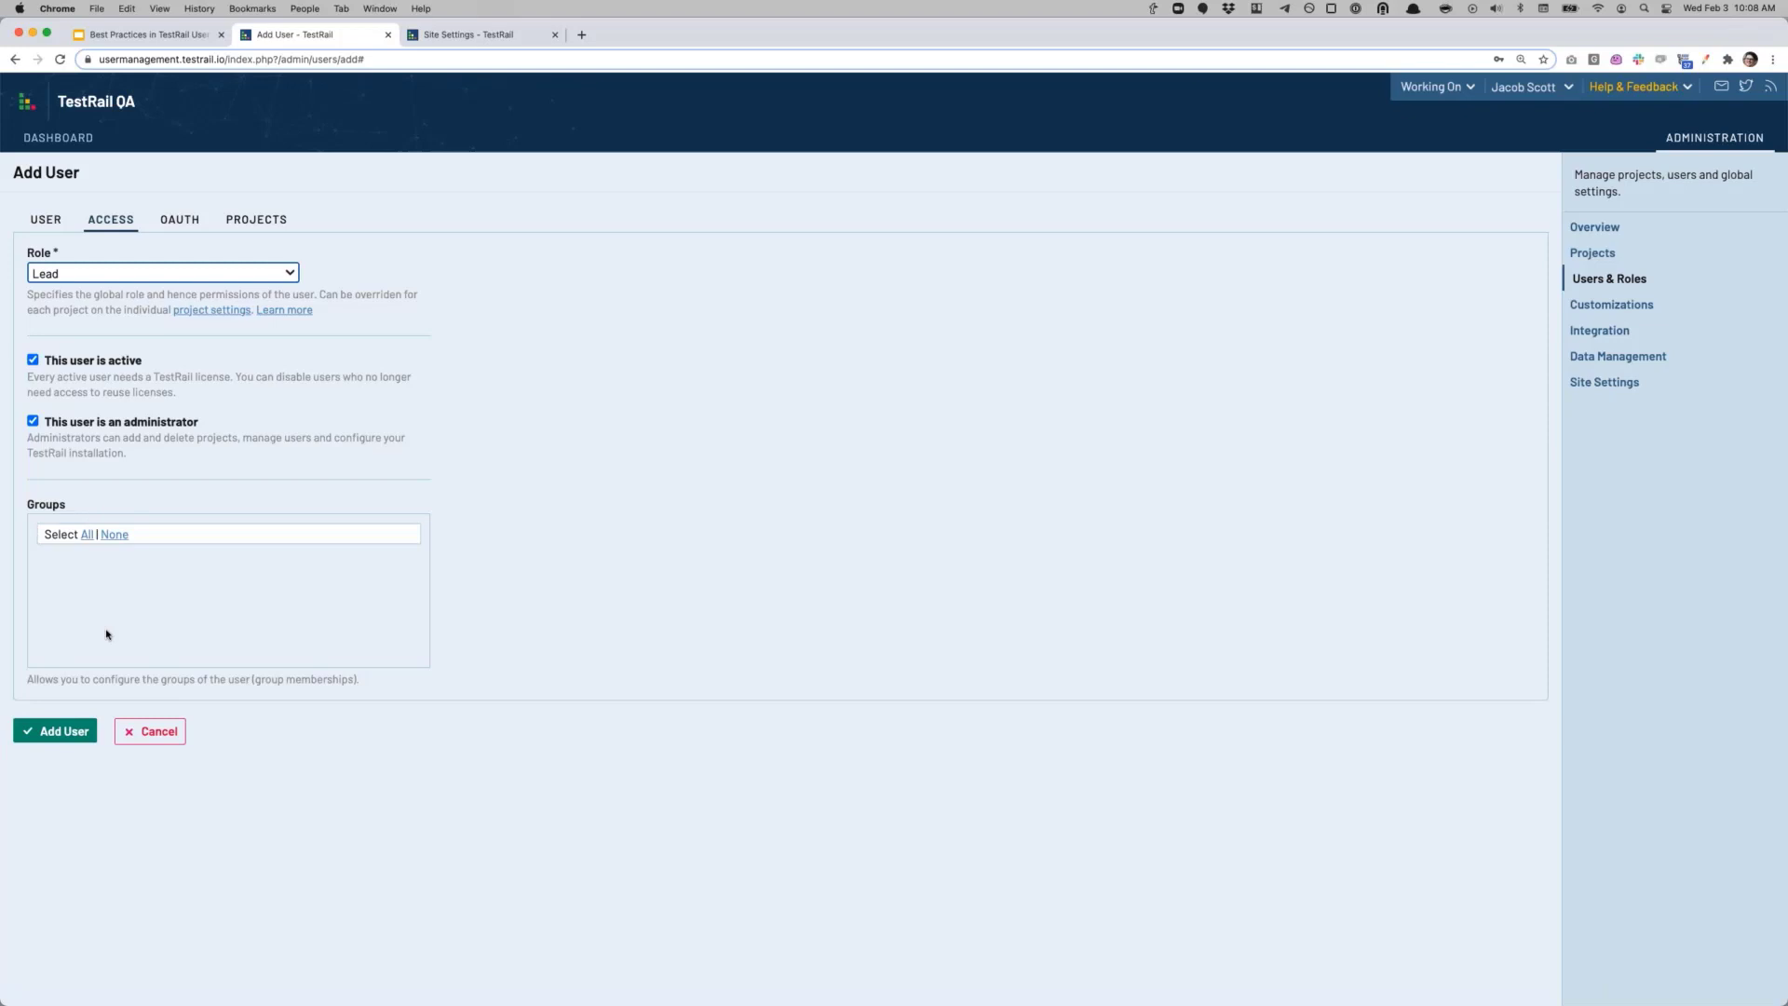
left_click(243, 224)
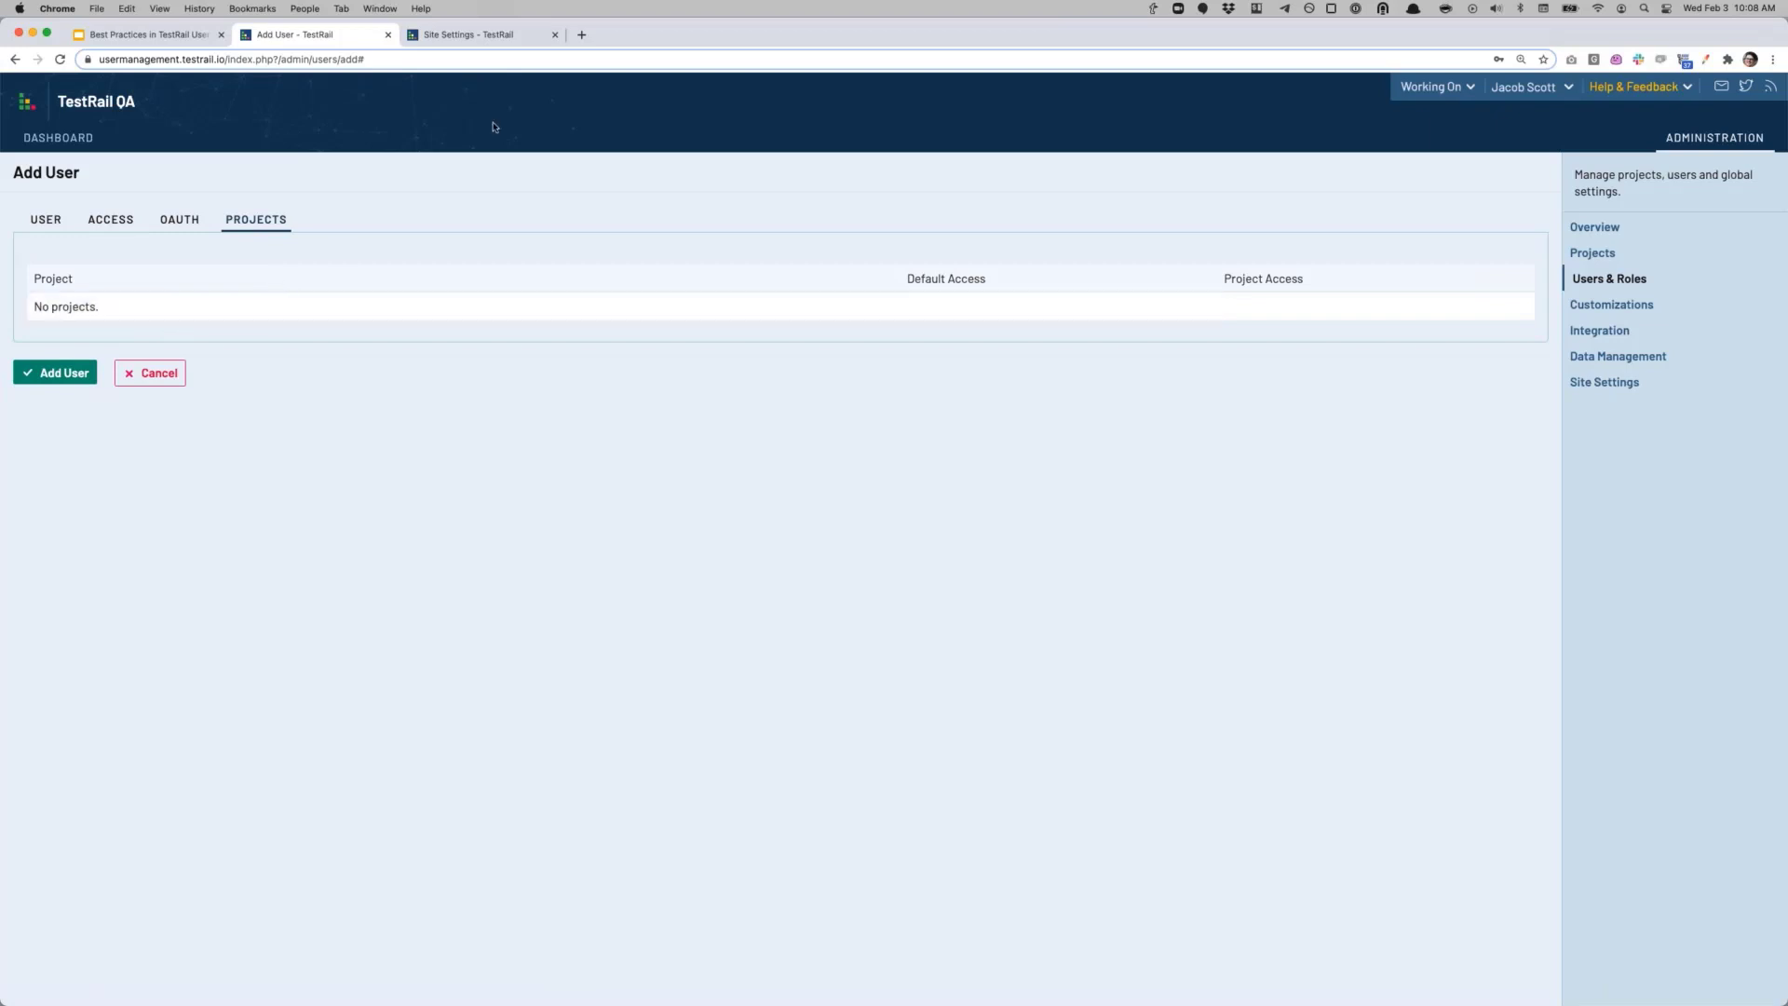
Step: On the other site's Users & Roles, open an existing user's six-project access list
left_click(477, 36)
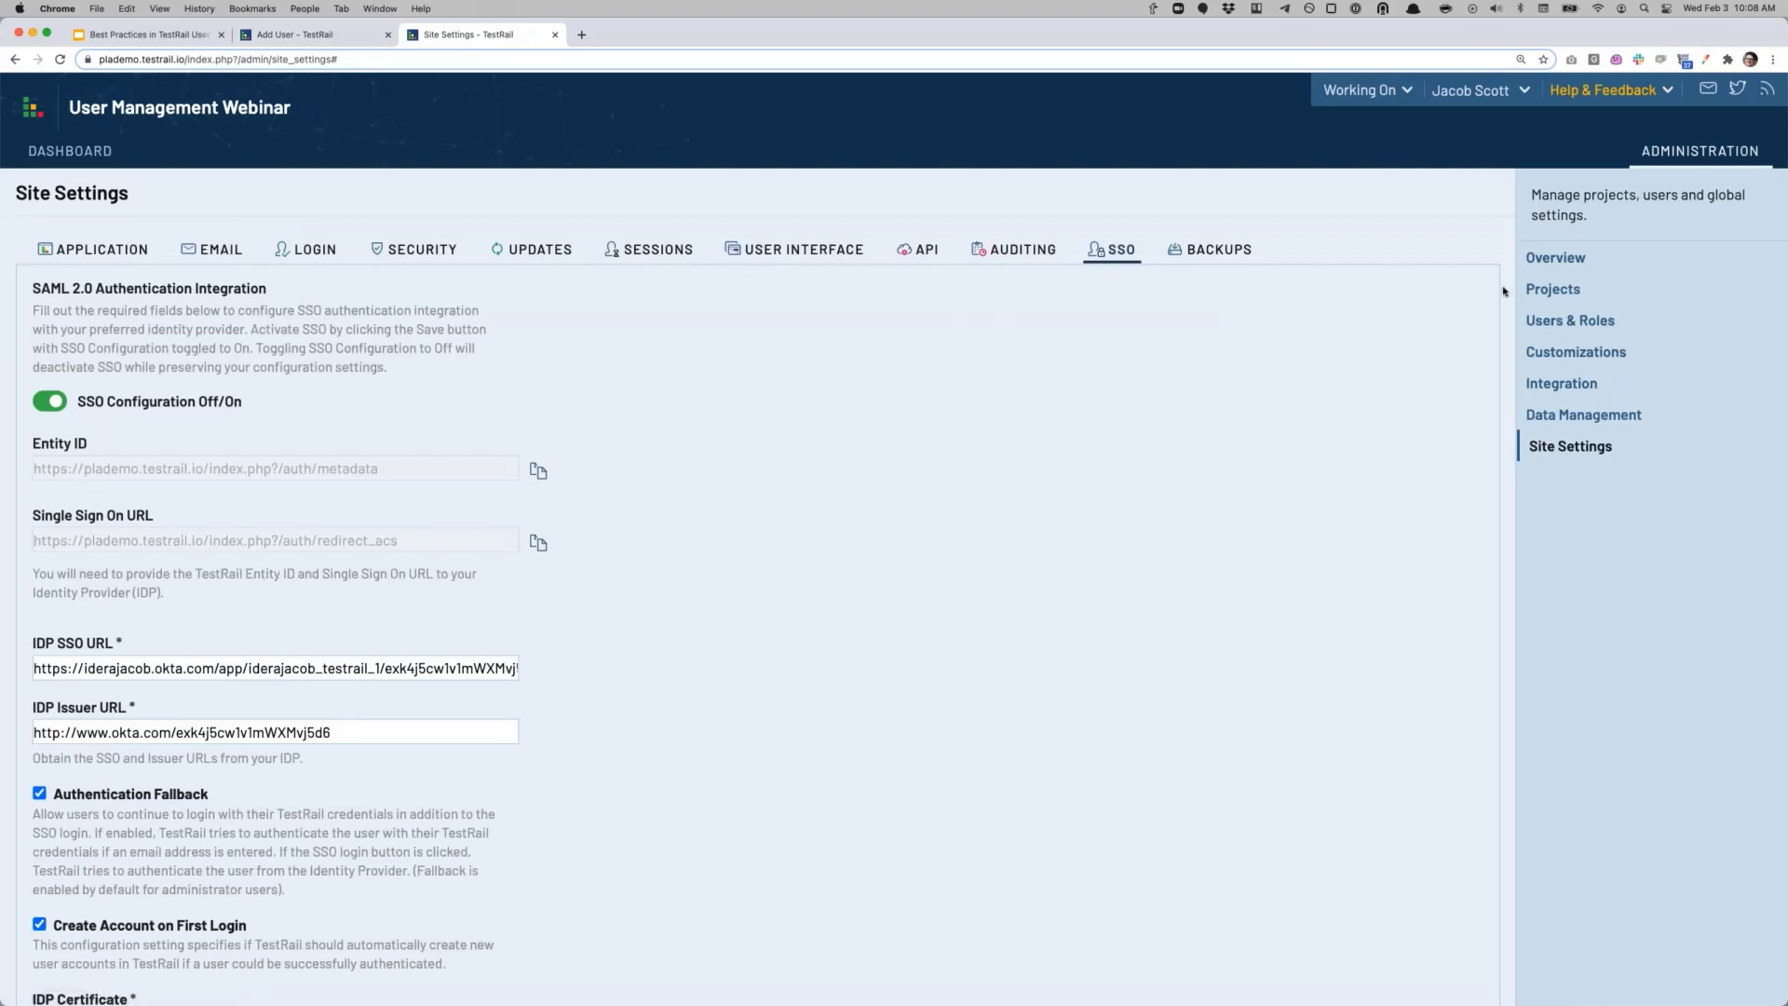
left_click(1536, 319)
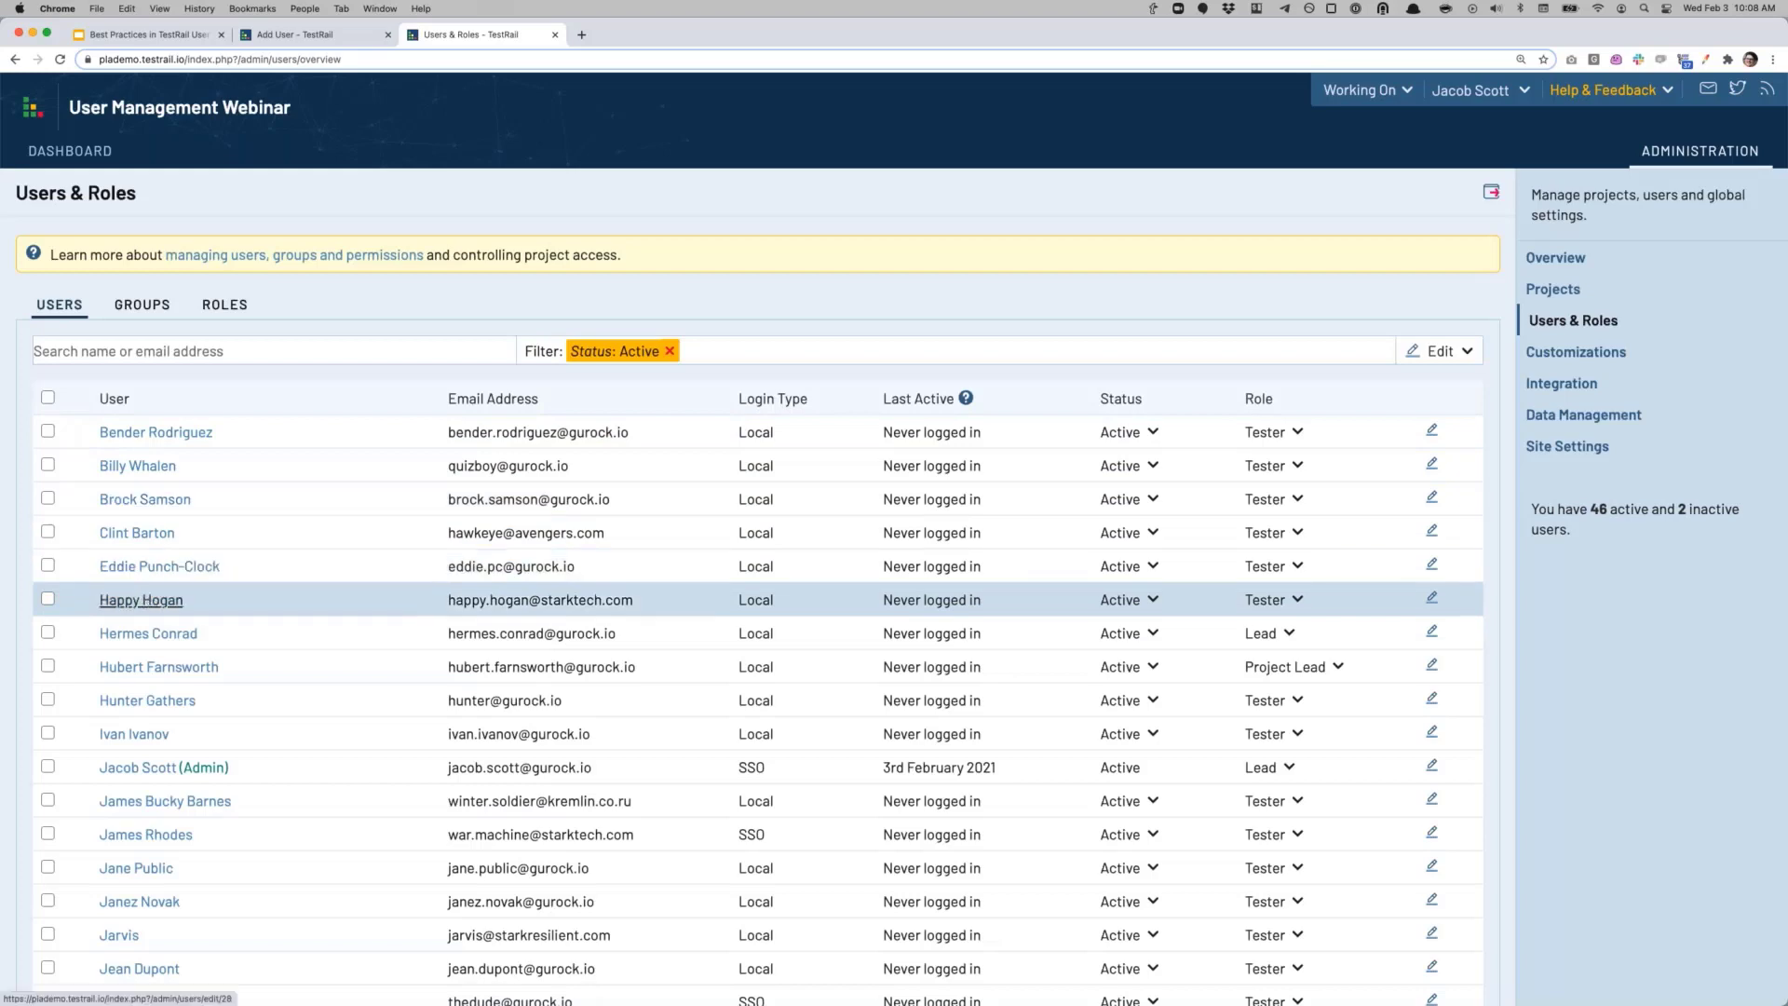
left_click(142, 601)
left_click(310, 250)
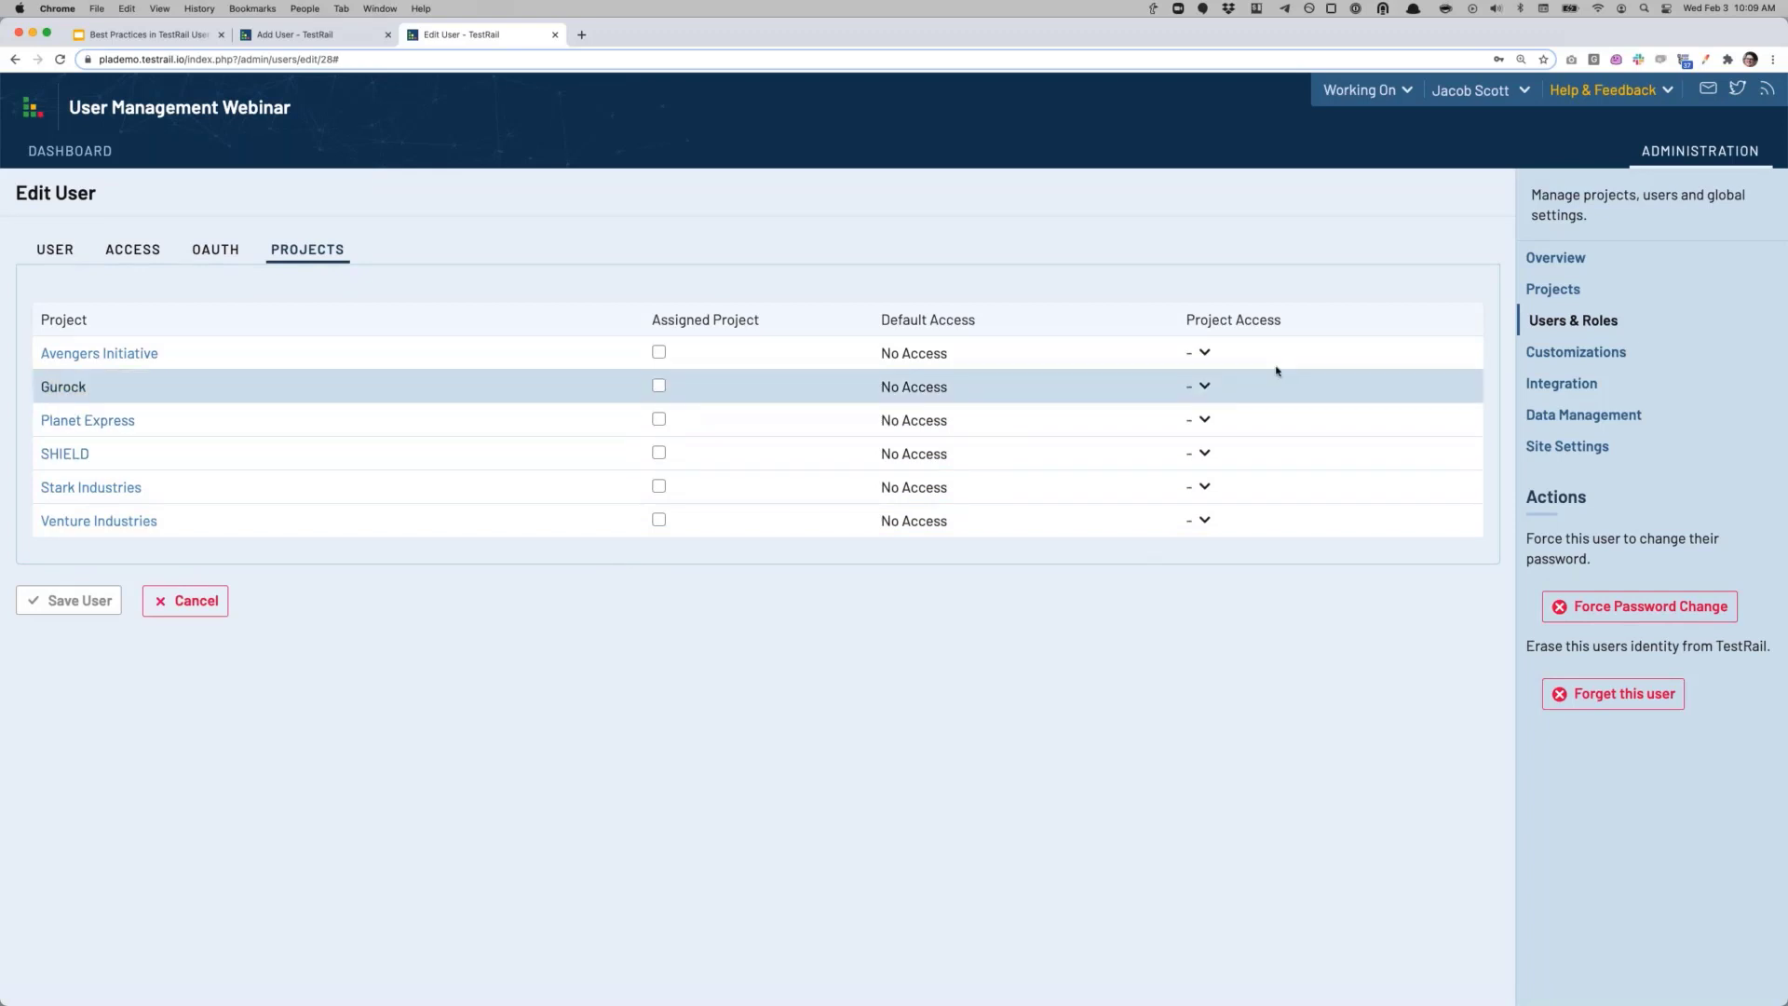
Step: Inspect Avengers Initiative's access options without changing them, then return to the Add User form
left_click(1210, 352)
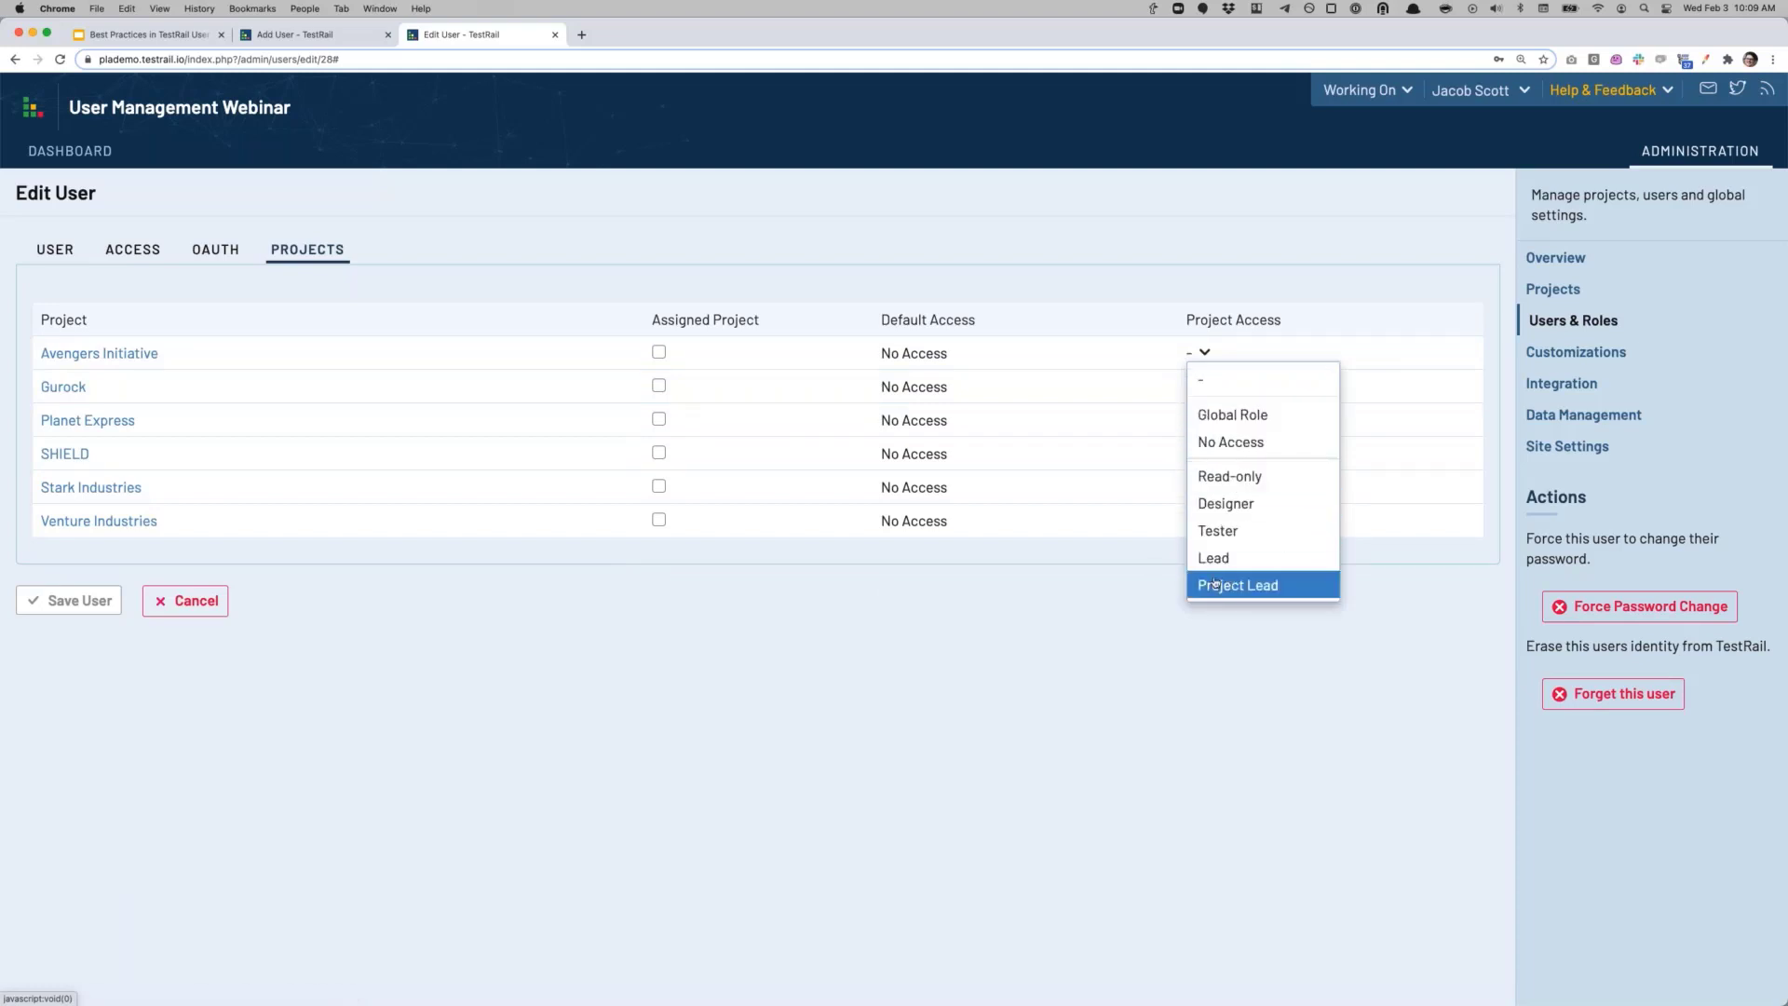
left_click(1142, 599)
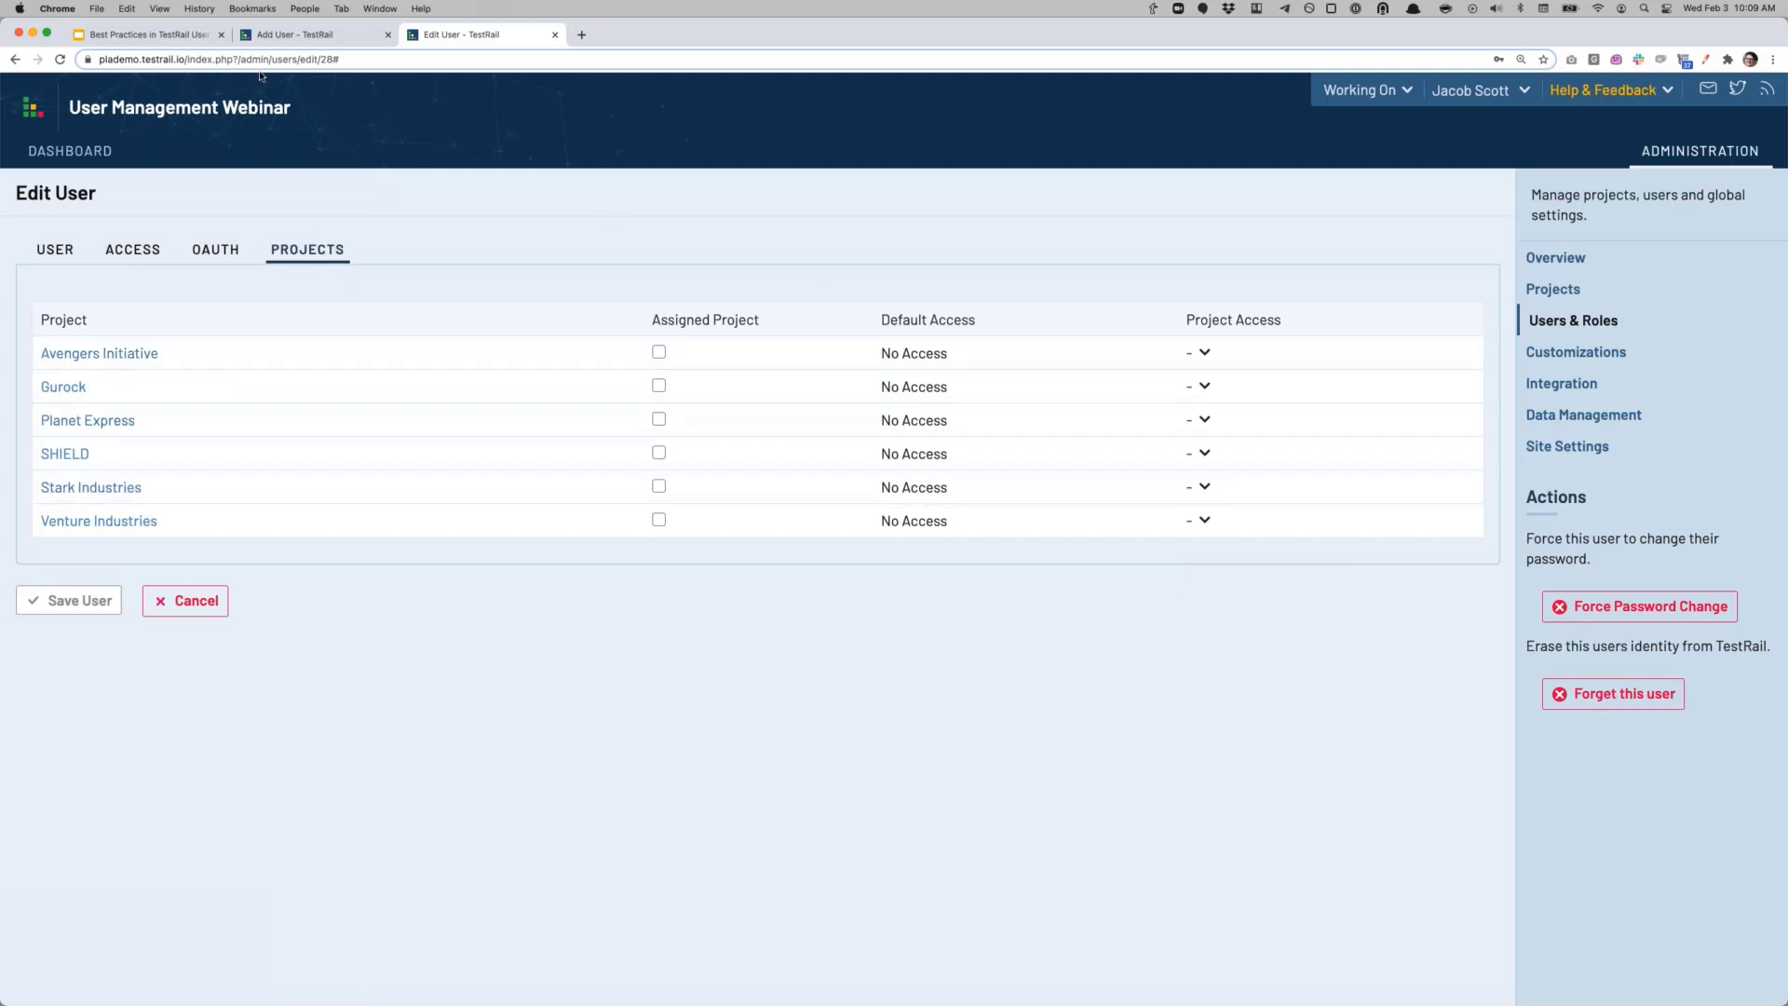
left_click(279, 41)
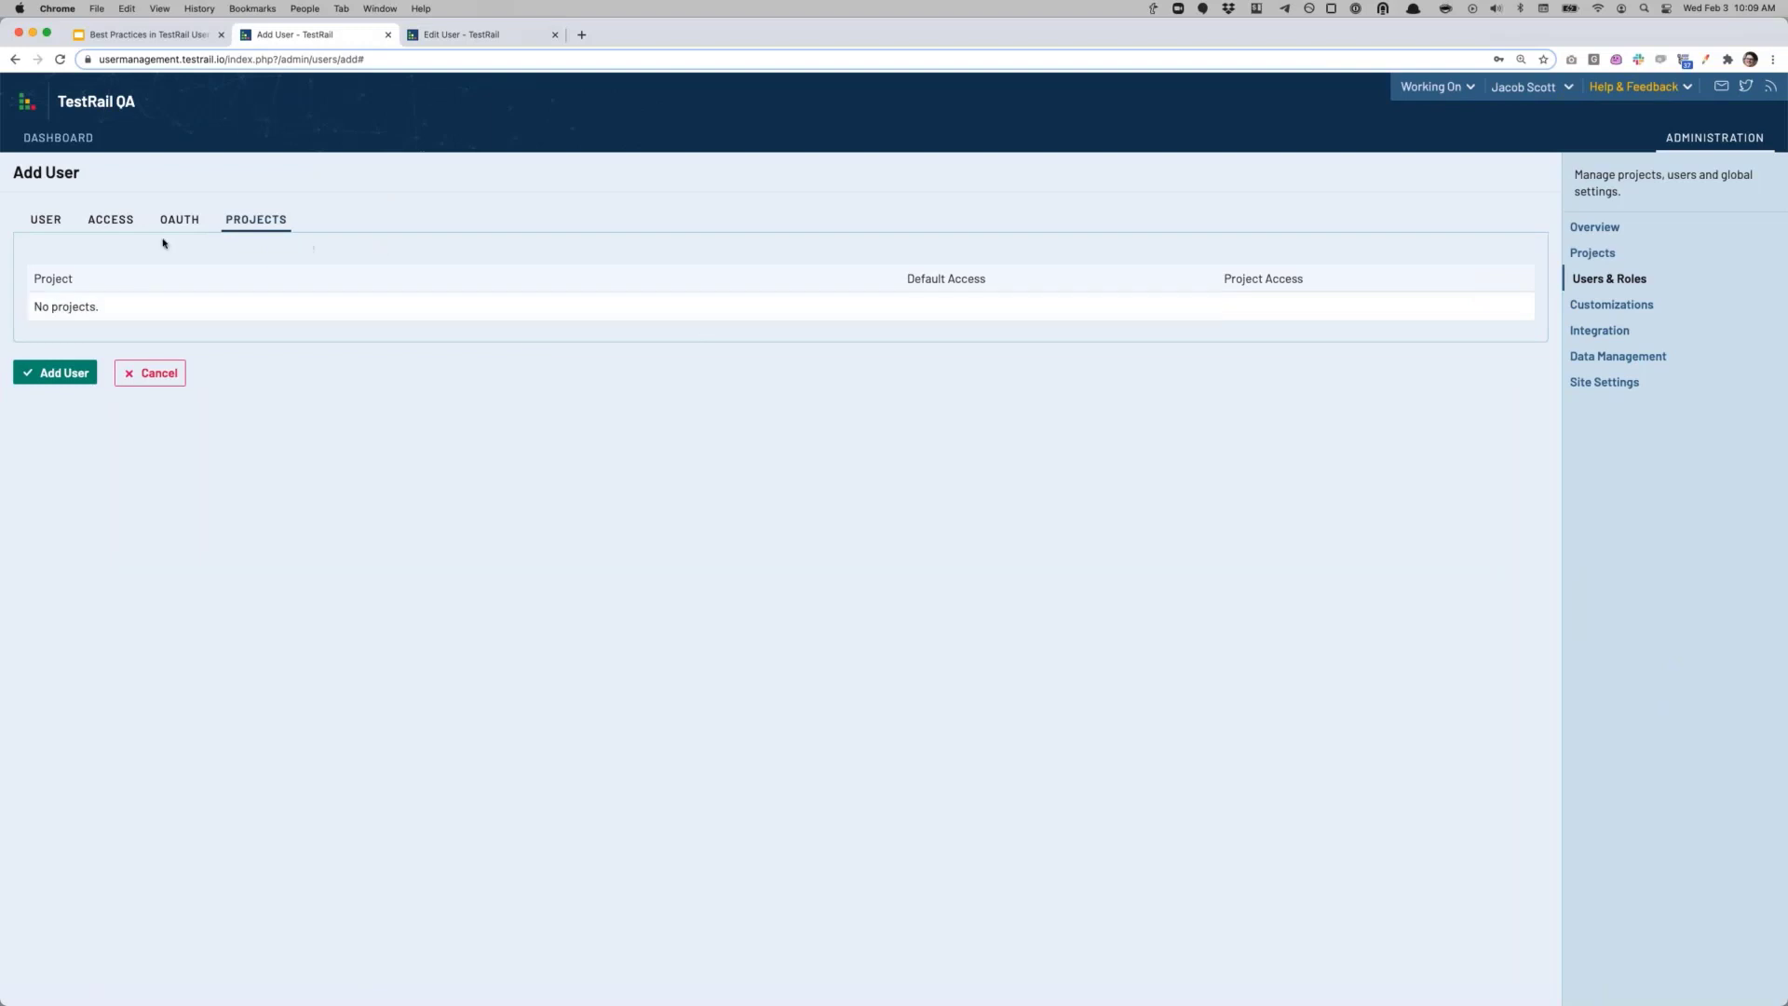
Step: Submit the Add User form to save the new Lead administrator
left_click(46, 222)
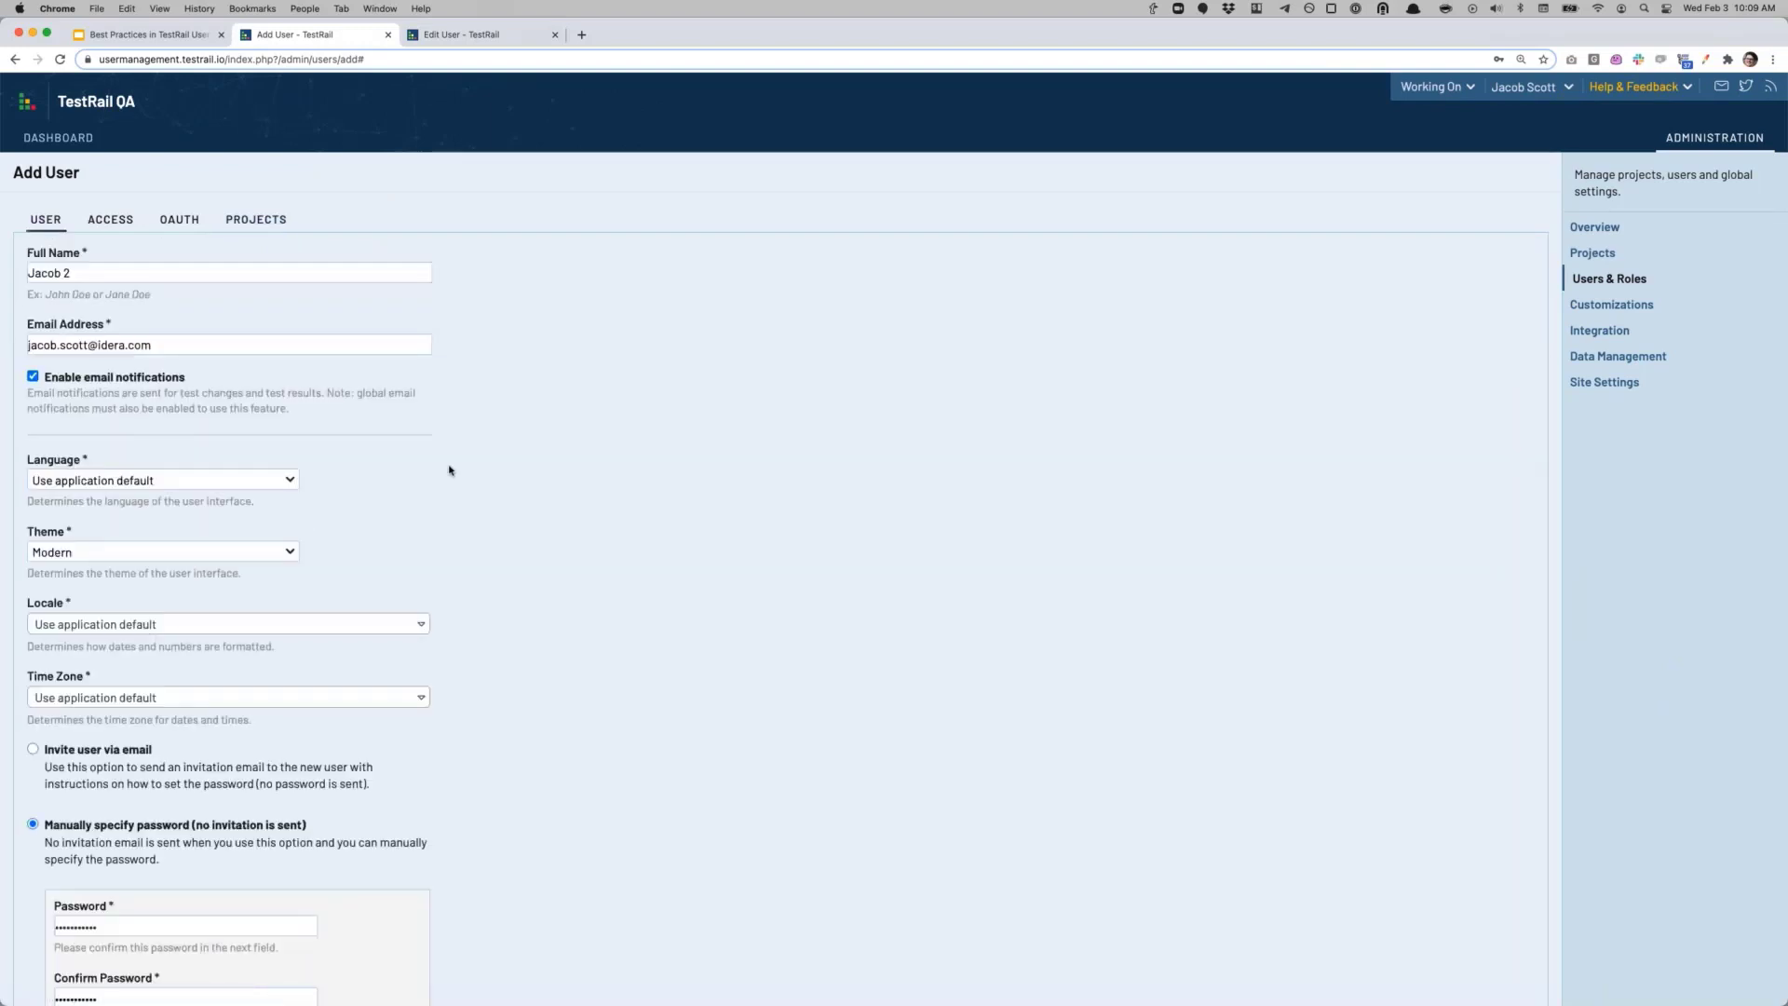
scroll(549, 577, "down", 2)
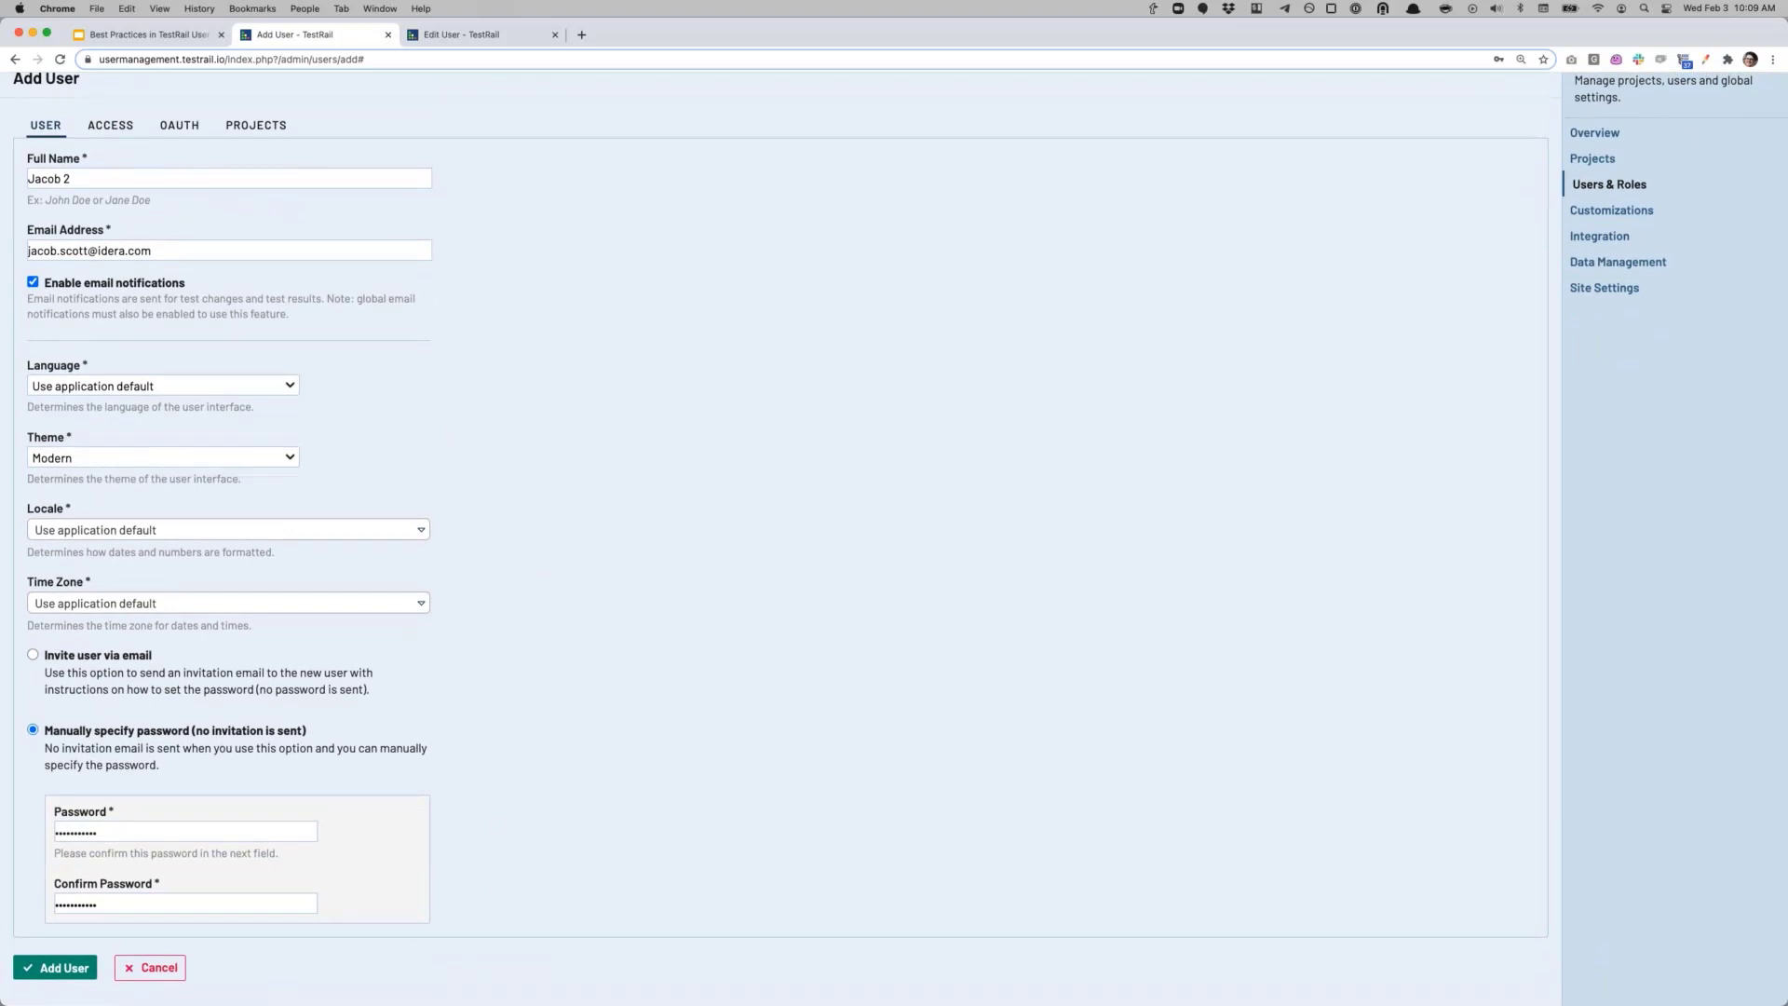
left_click(63, 968)
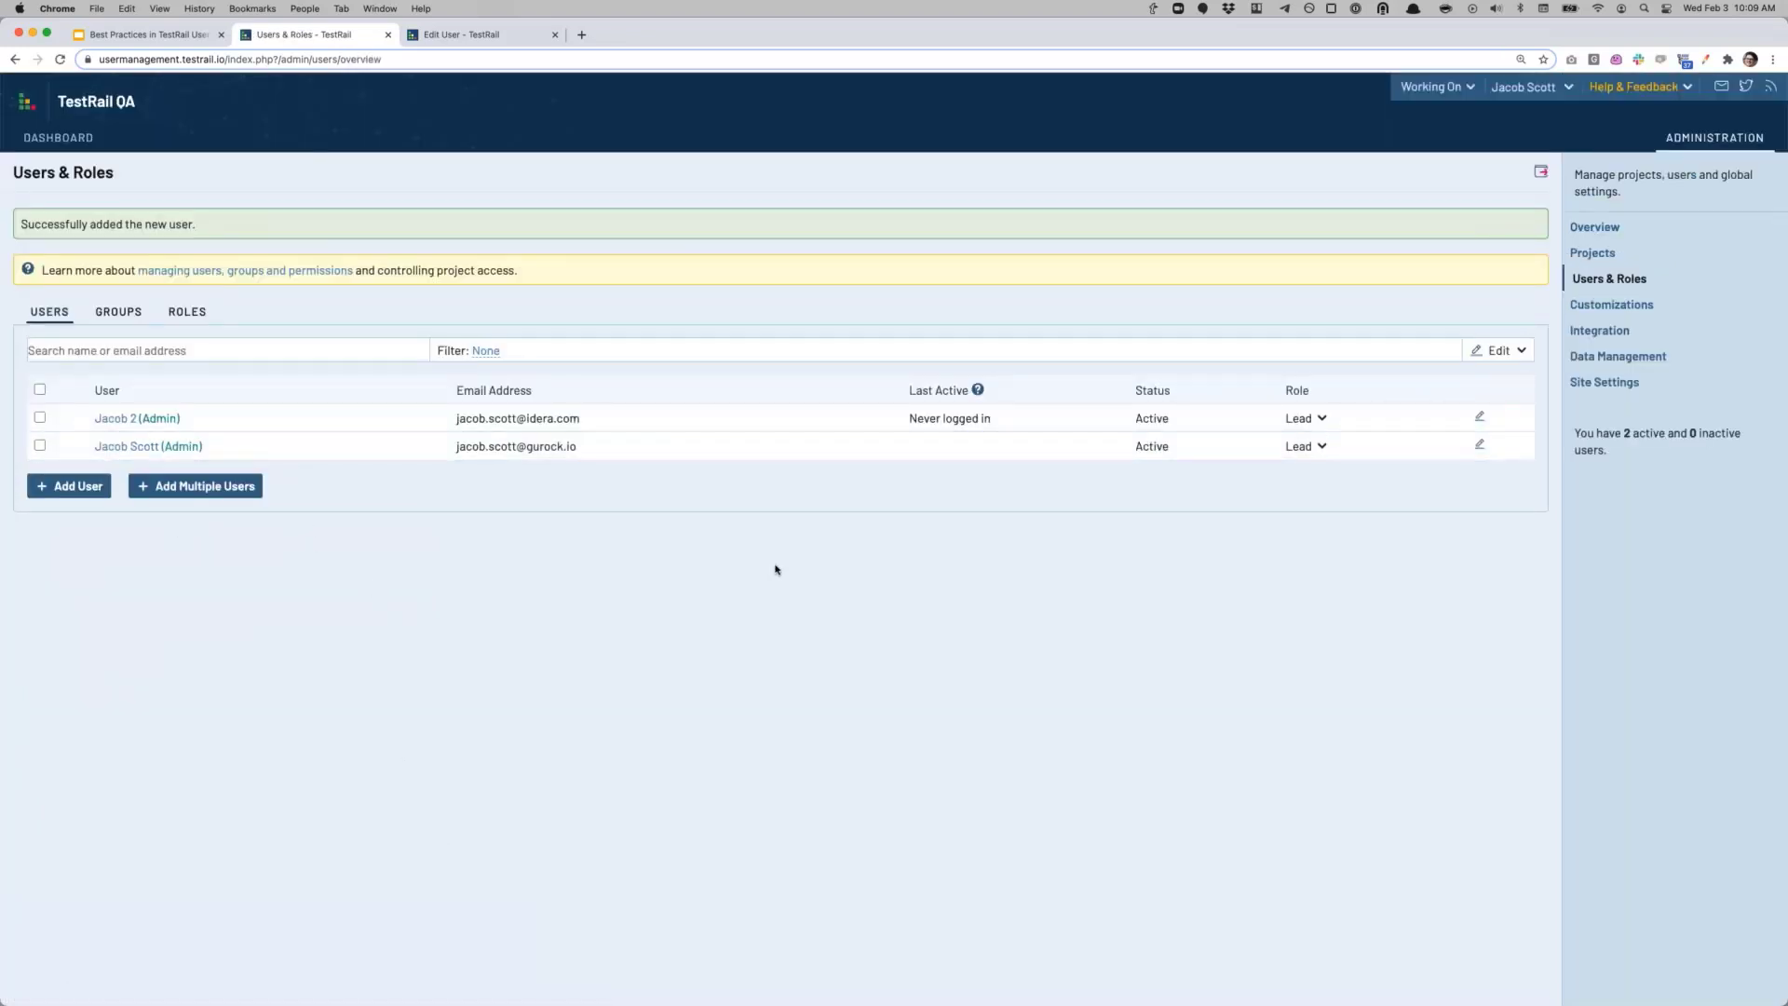
Step: Paste the prepared list of twelve users into the Add Multiple Users form
left_click(214, 486)
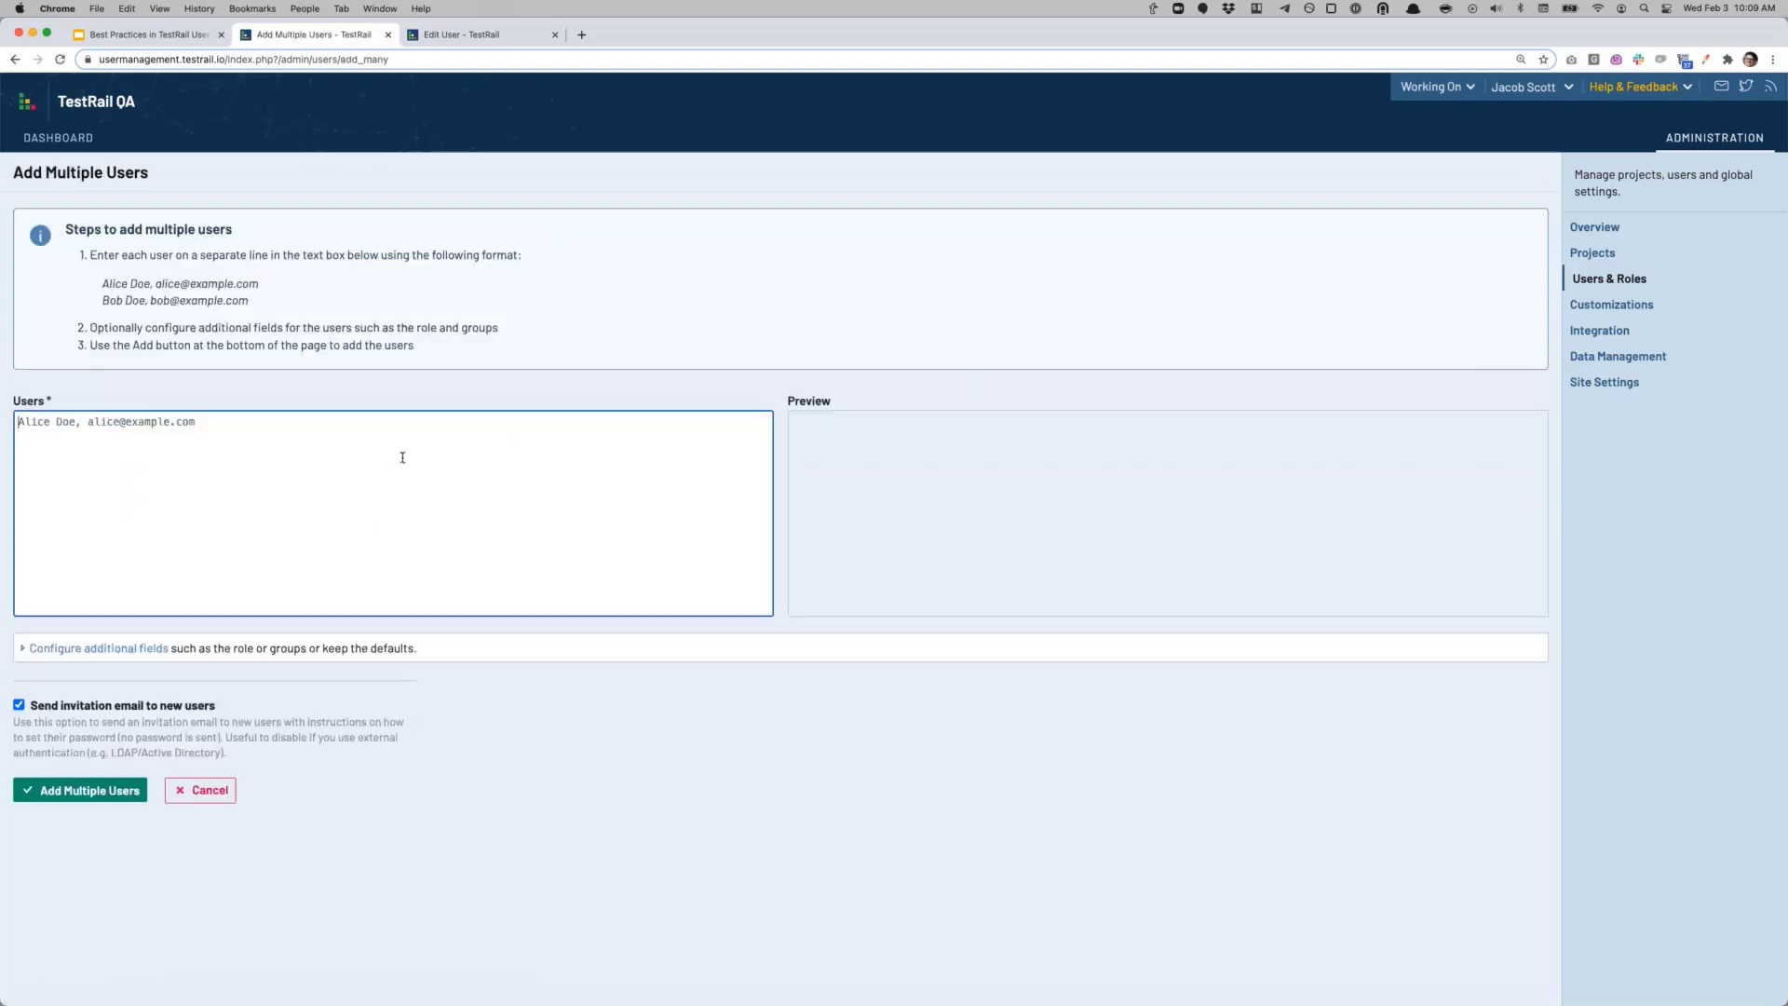
type("user list")
key("super+v")
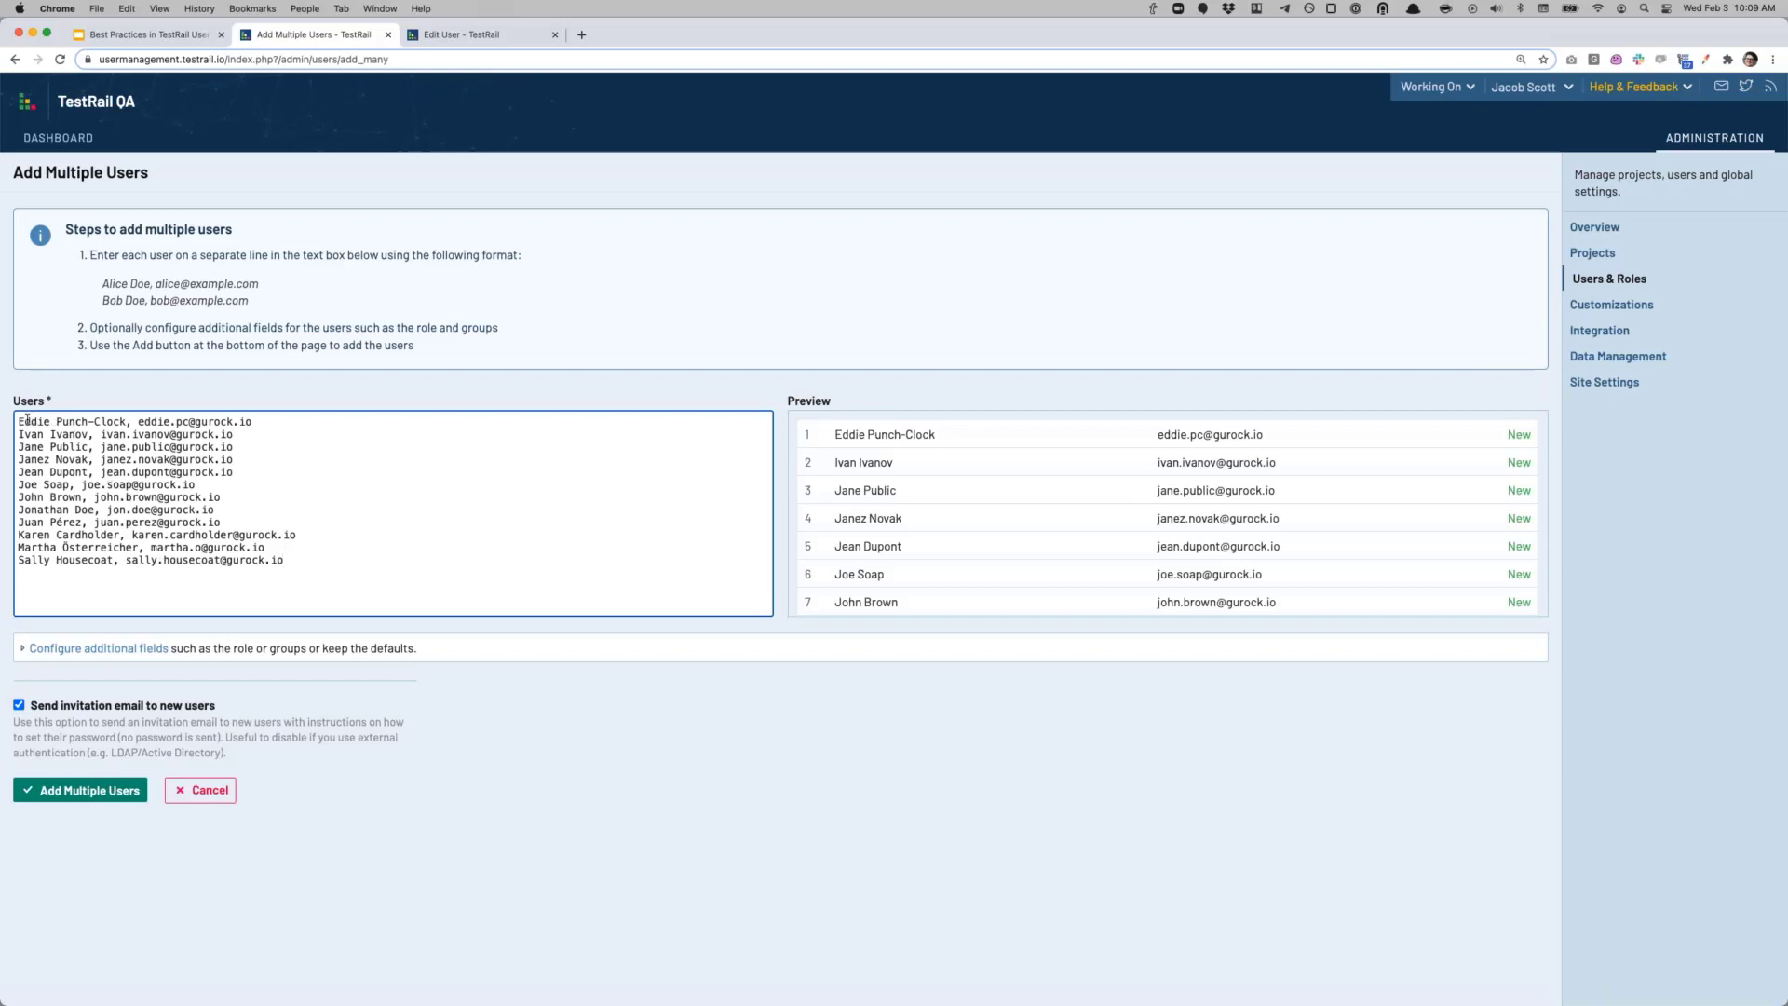
left_click_drag(18, 422, 253, 425)
left_click(135, 421)
left_click(408, 492)
scroll(1294, 512, "down", 3)
scroll(1302, 532, "down", 3)
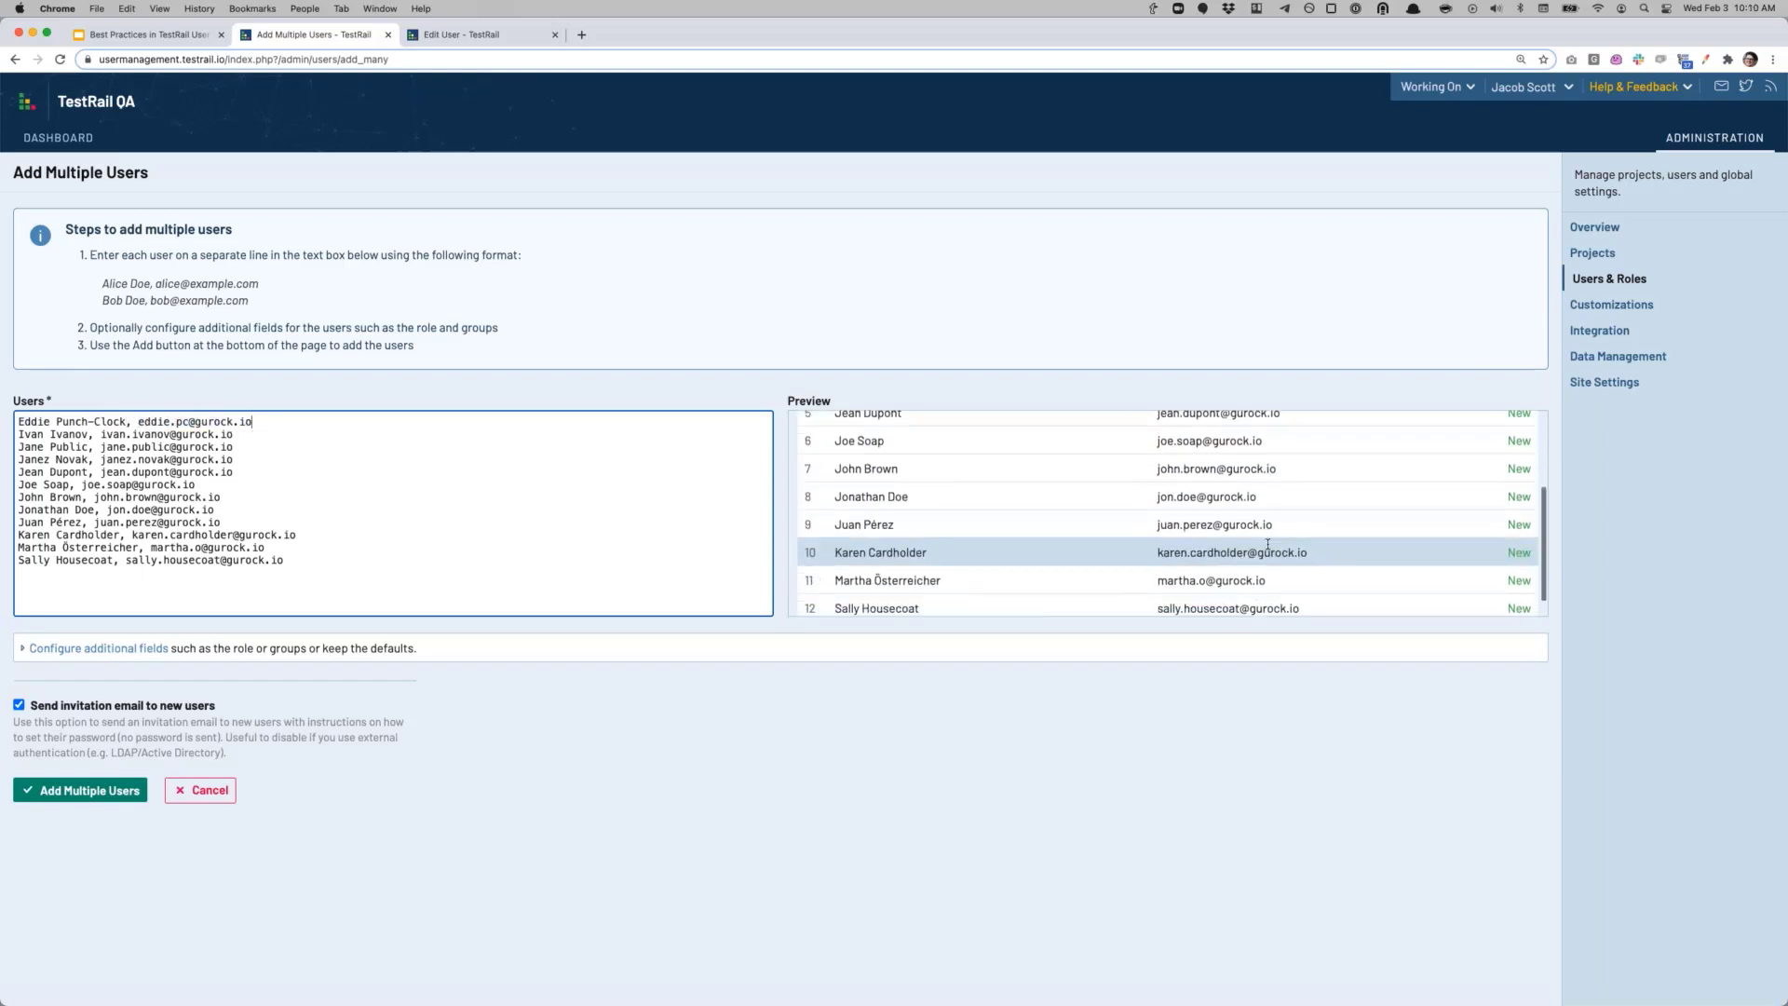
scroll(1302, 517, "up", 4)
scroll(1097, 563, "up", 1)
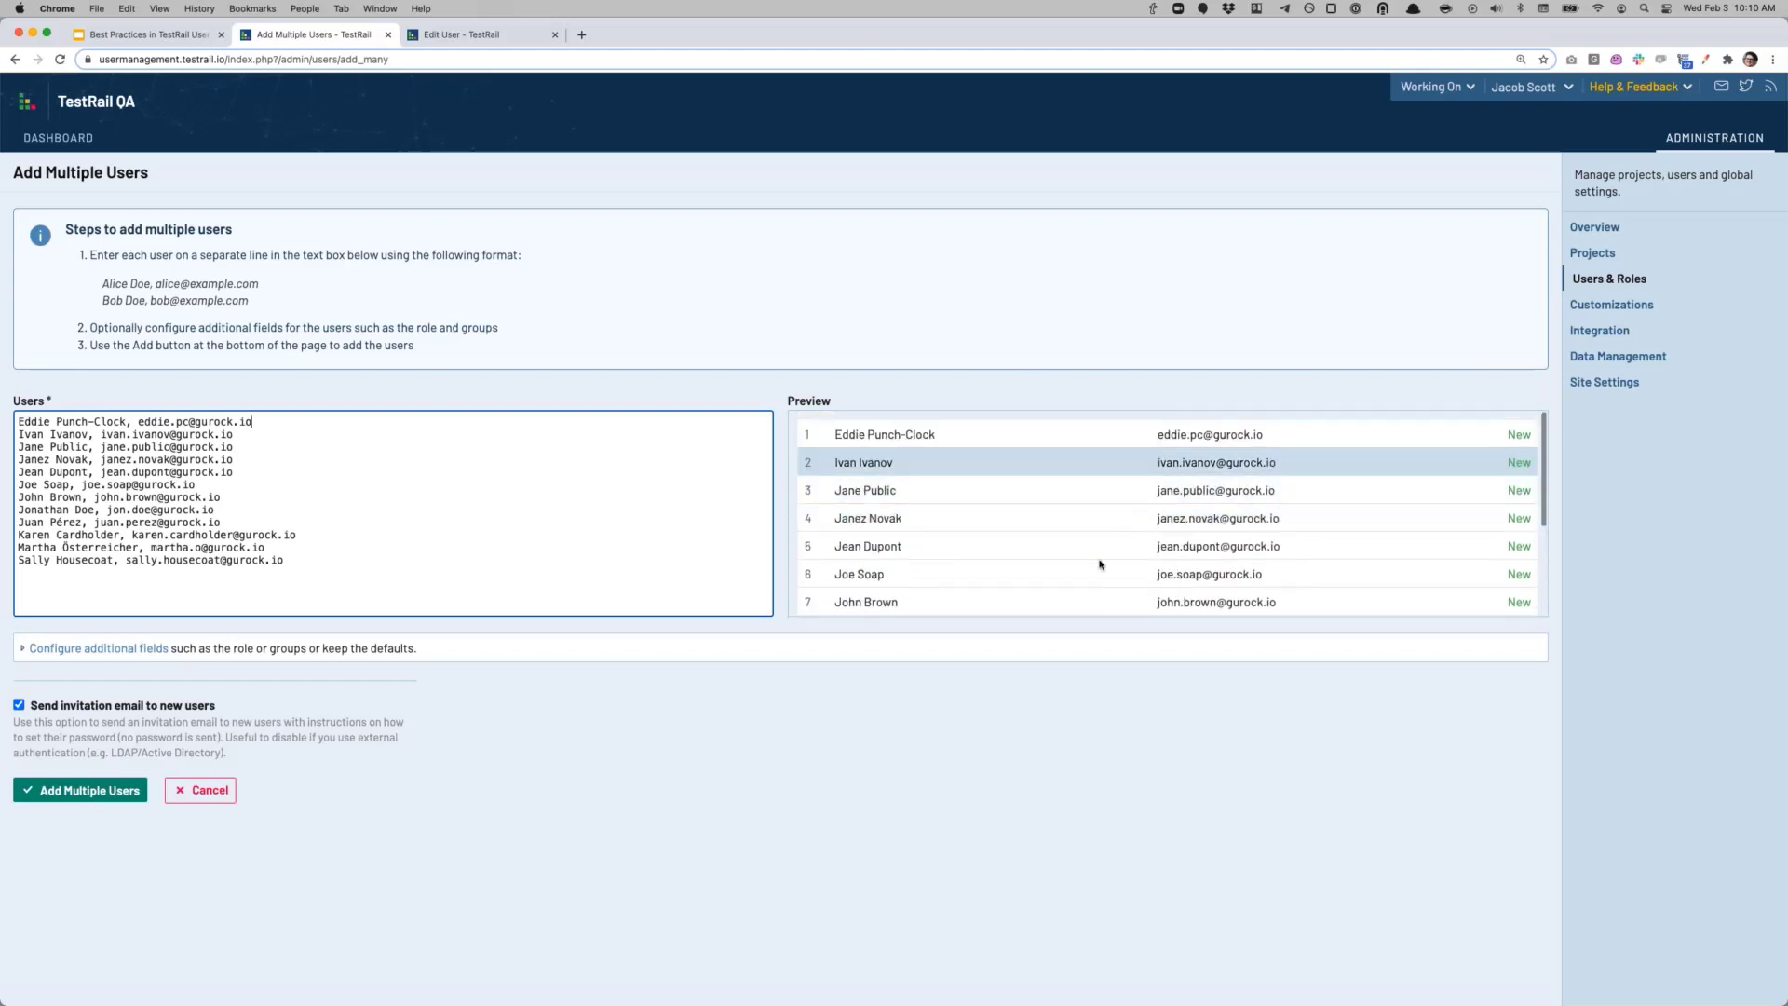
scroll(1078, 555, "down", 5)
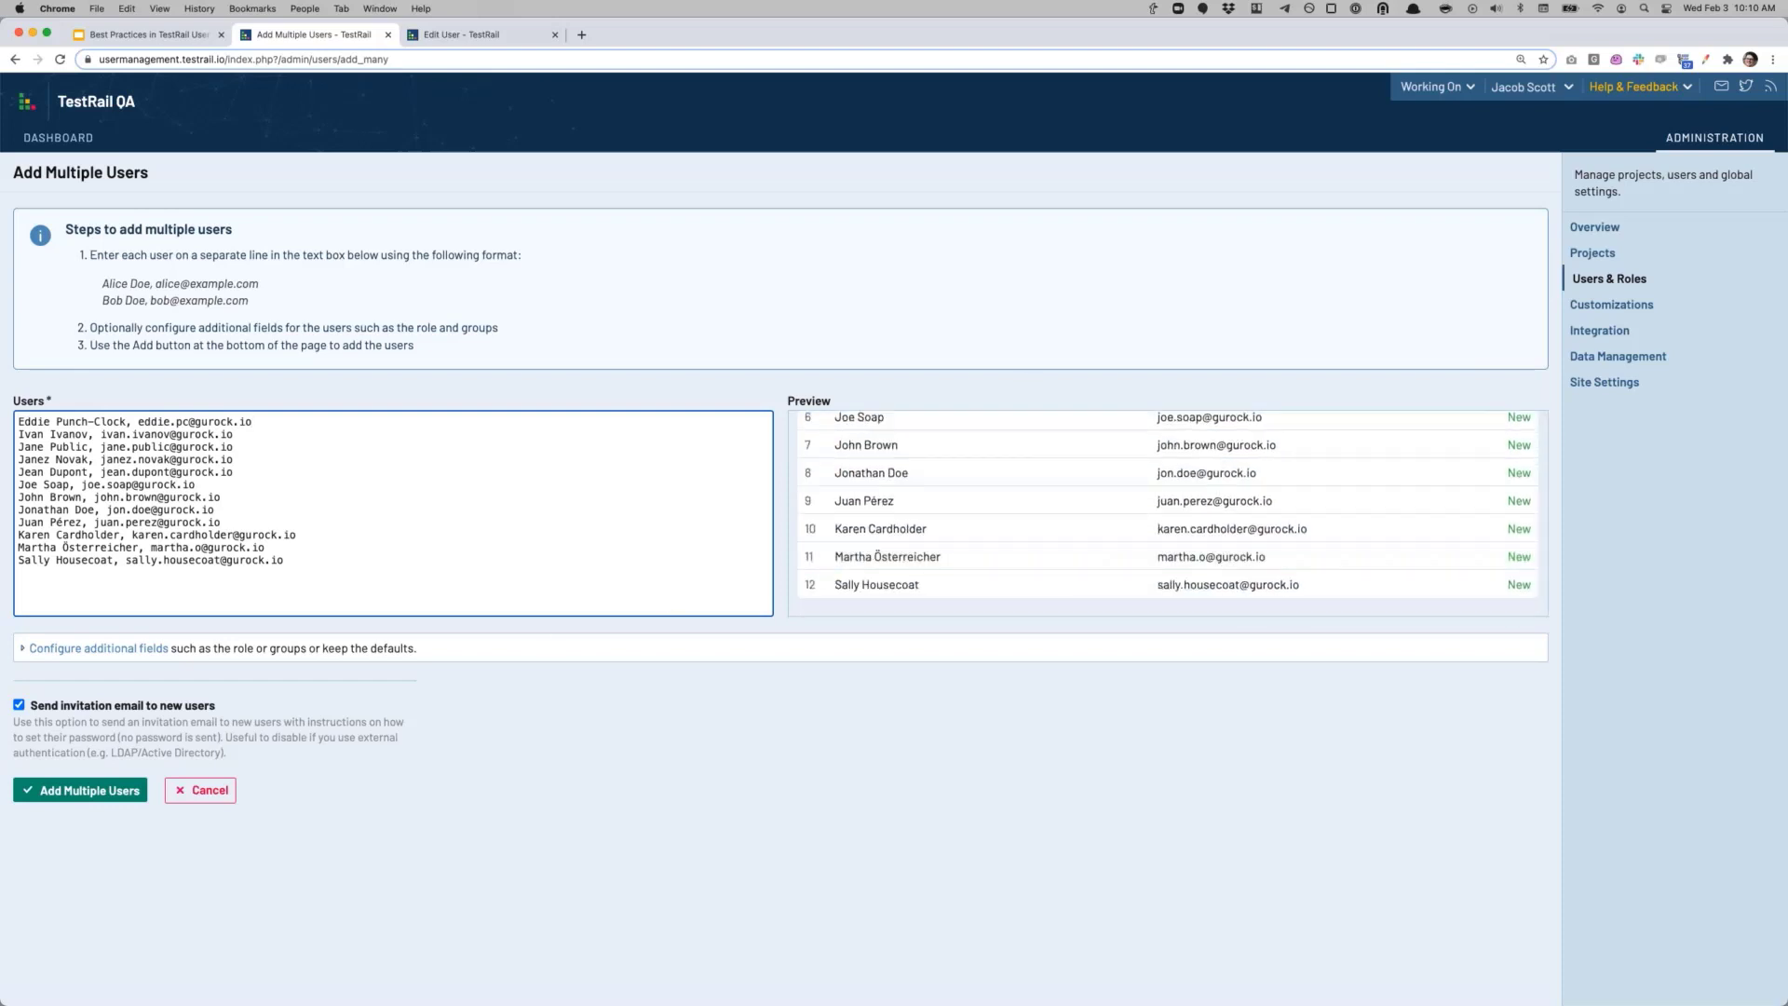
Step: Set the new users' role to Tester, disable invitation emails, and add them all
left_click(115, 650)
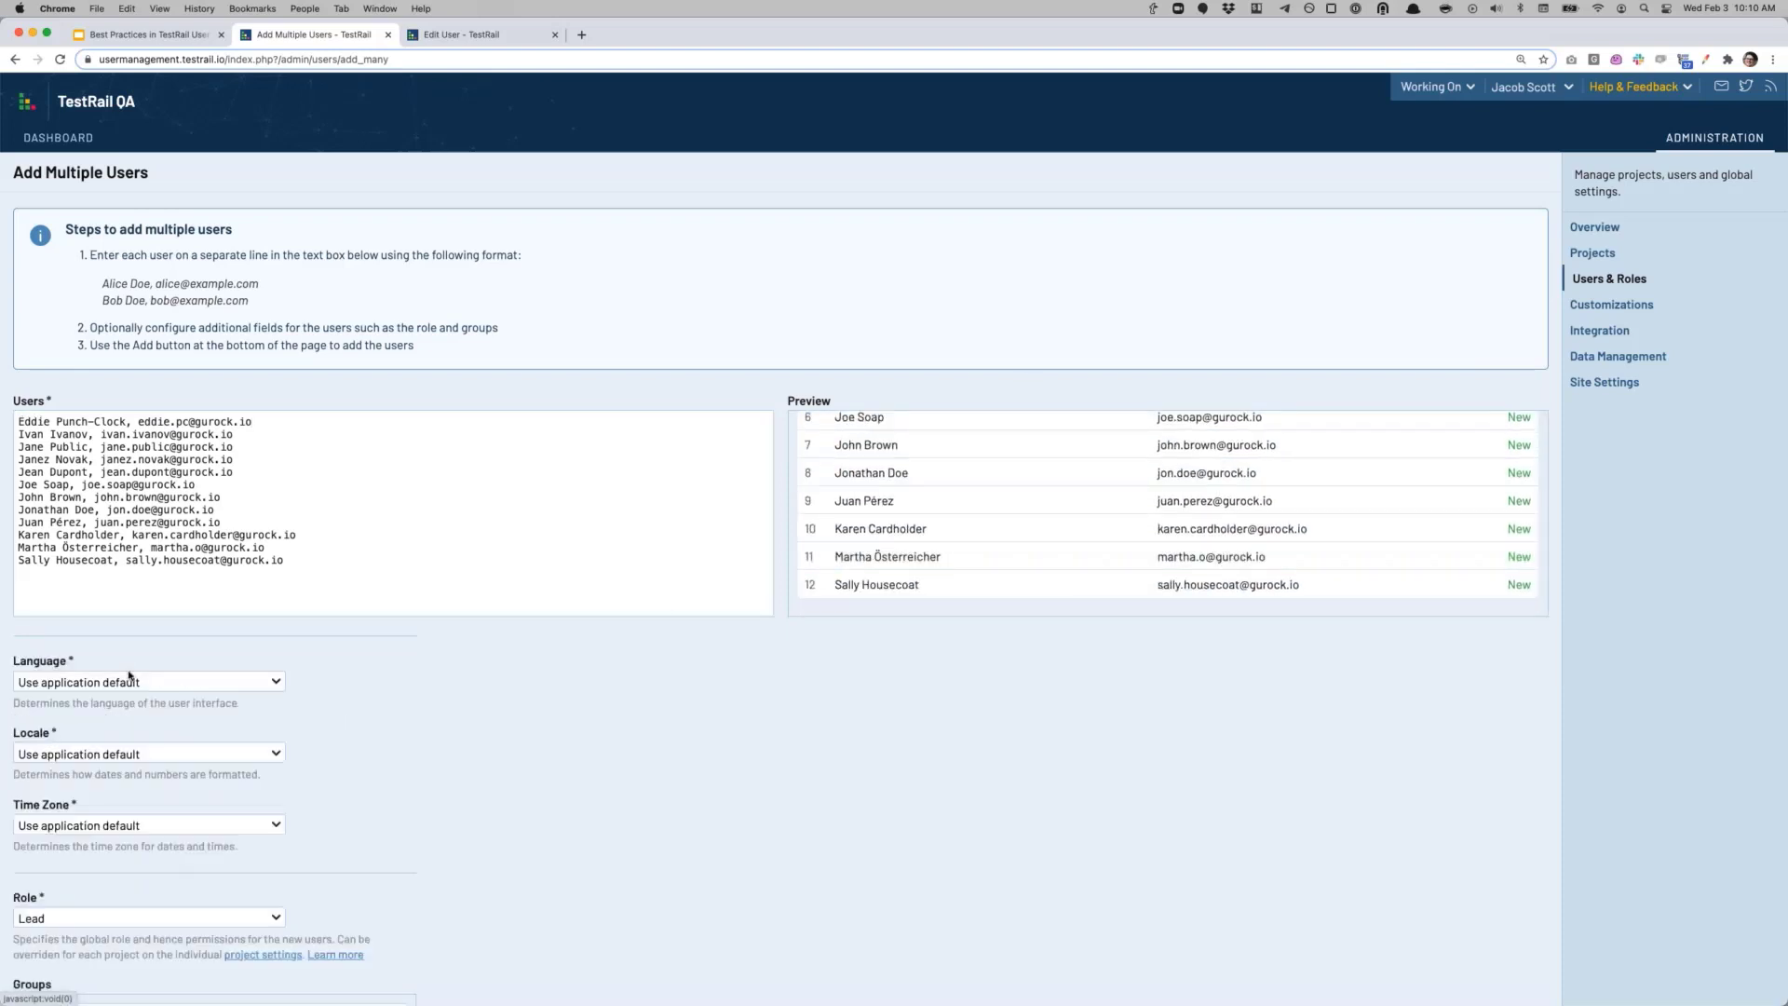
scroll(344, 763, "down", 5)
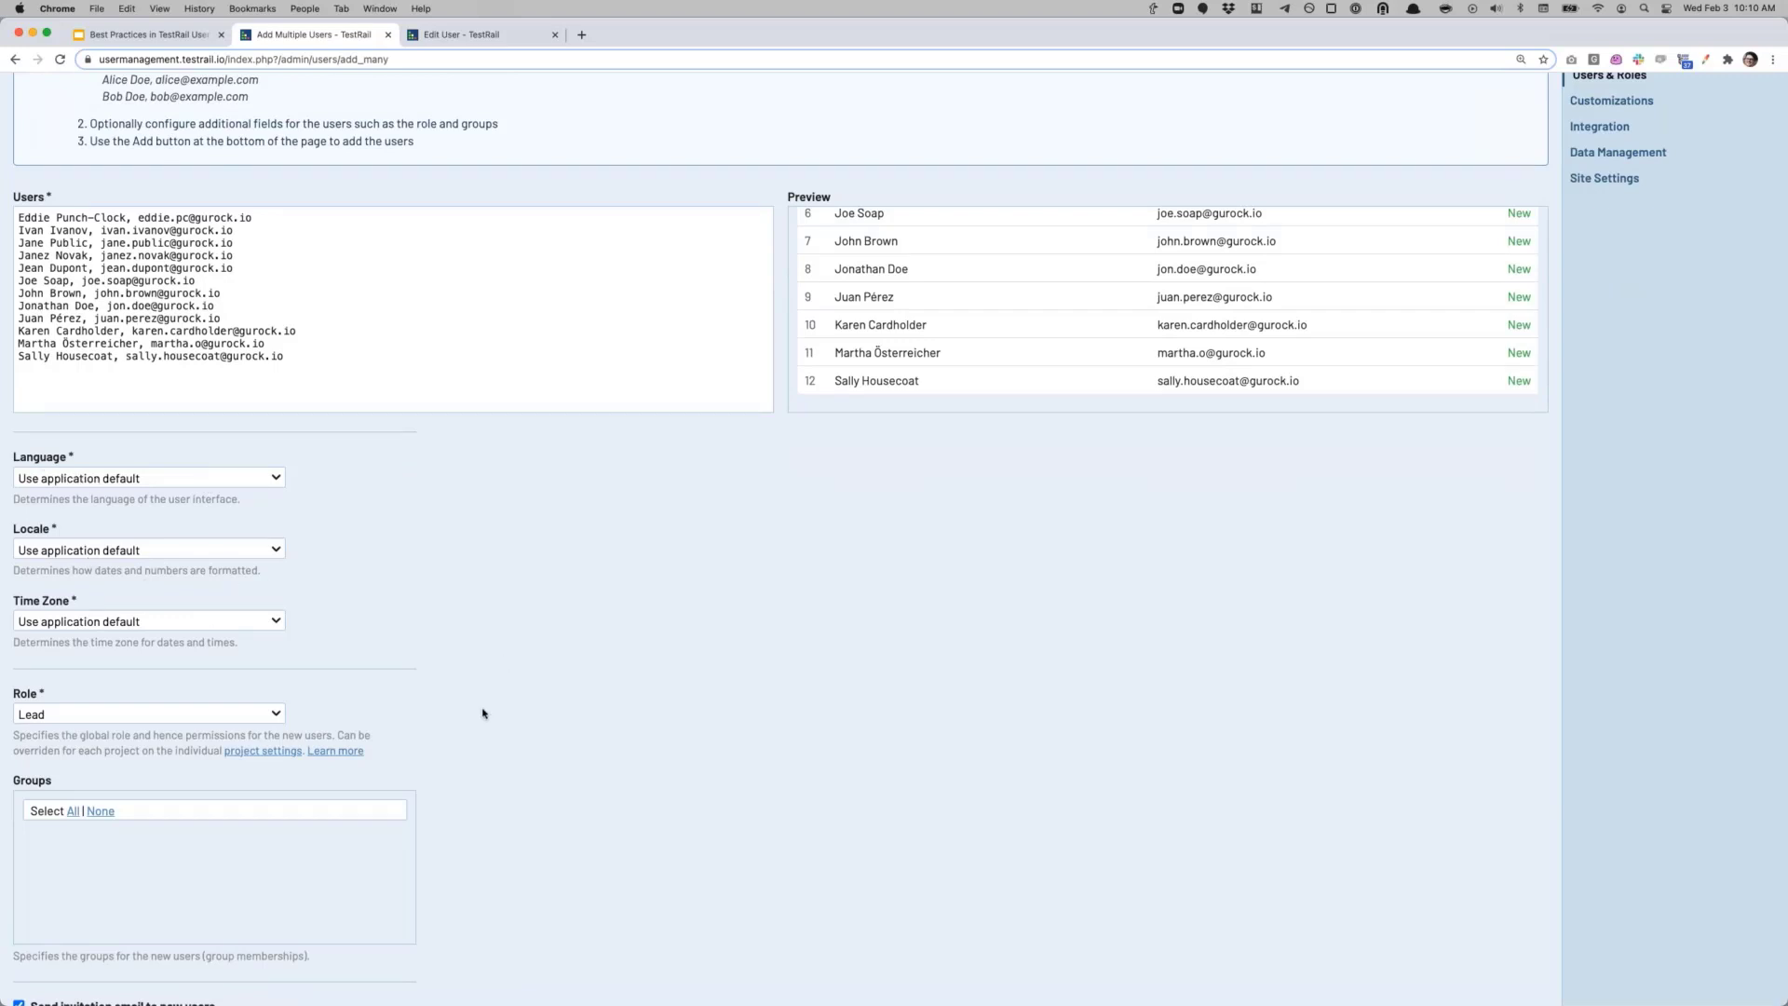
scroll(501, 722, "down", 1)
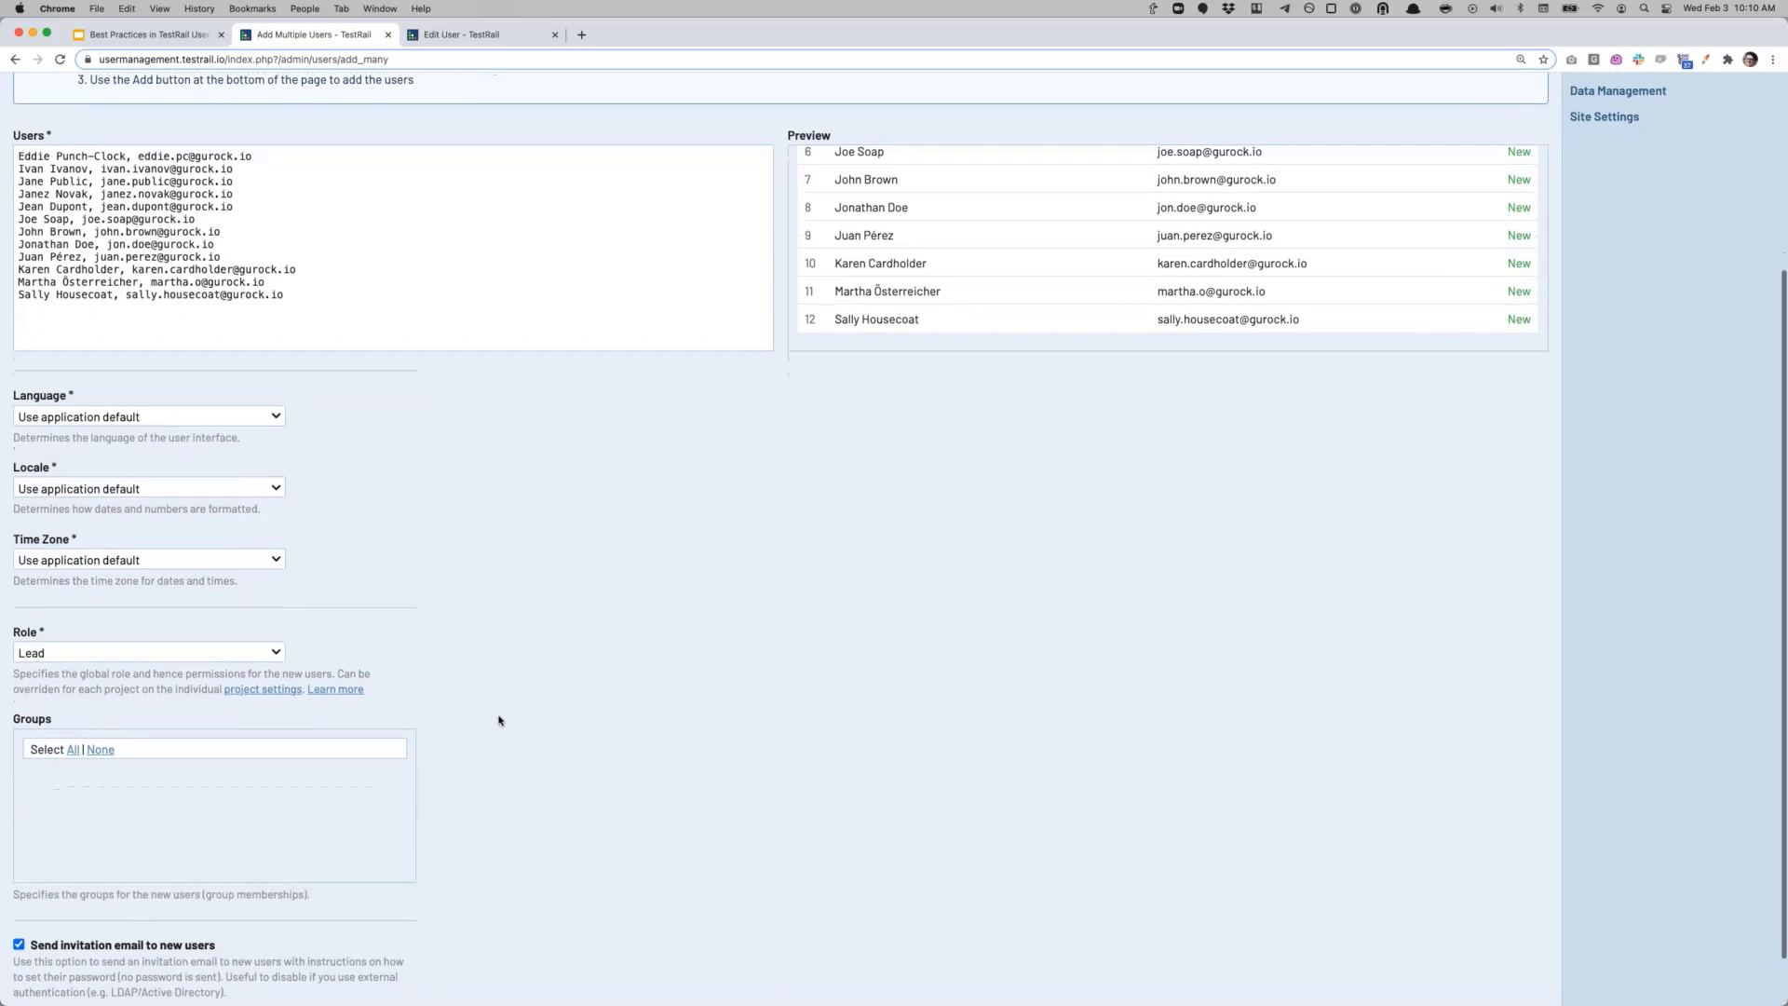
left_click(254, 663)
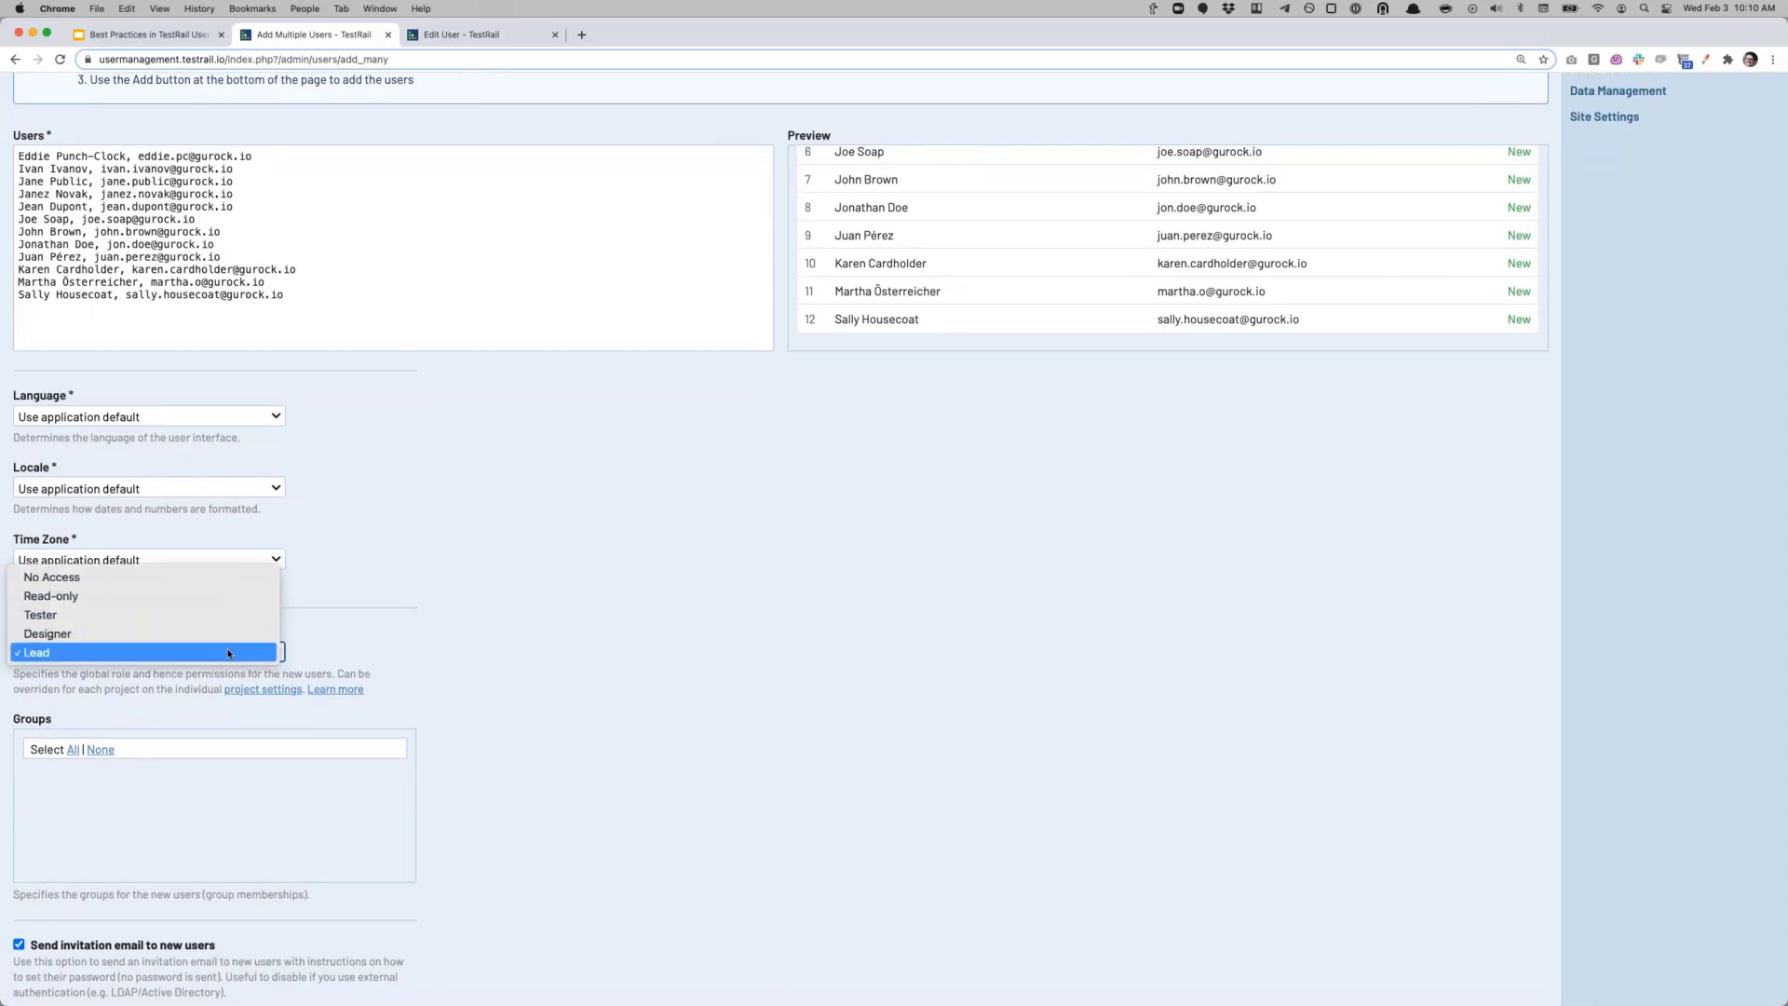
left_click(182, 612)
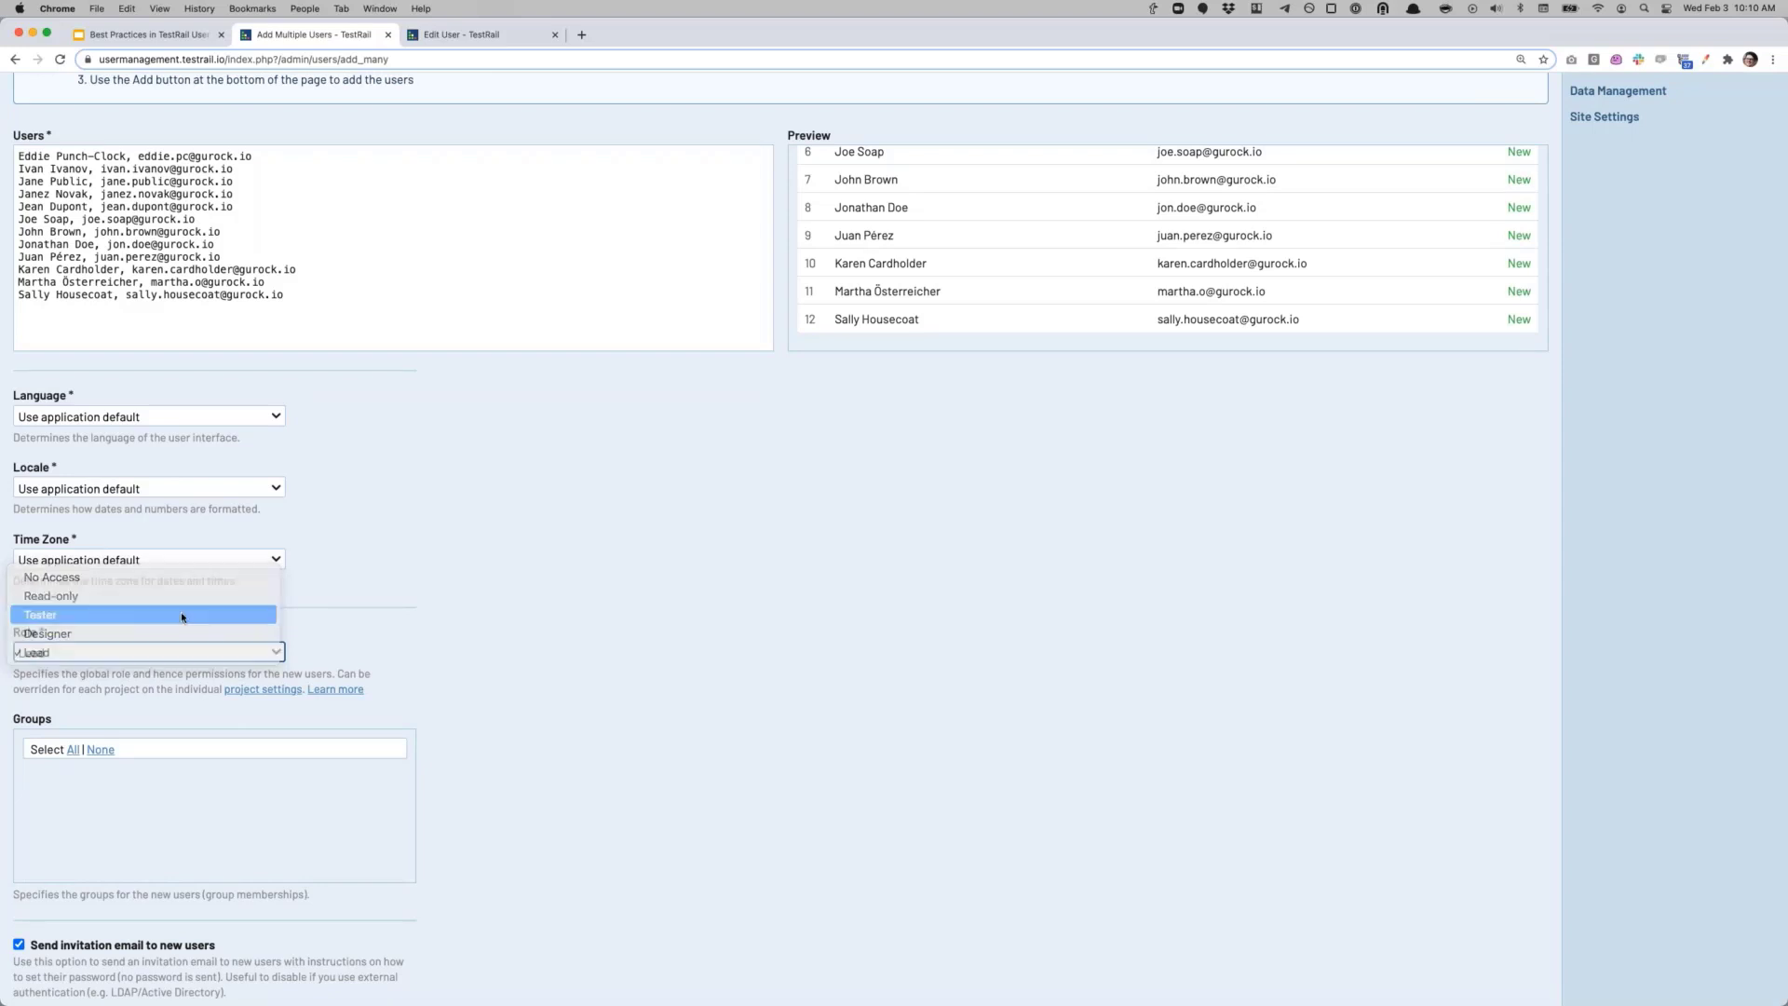
scroll(416, 699, "down", 2)
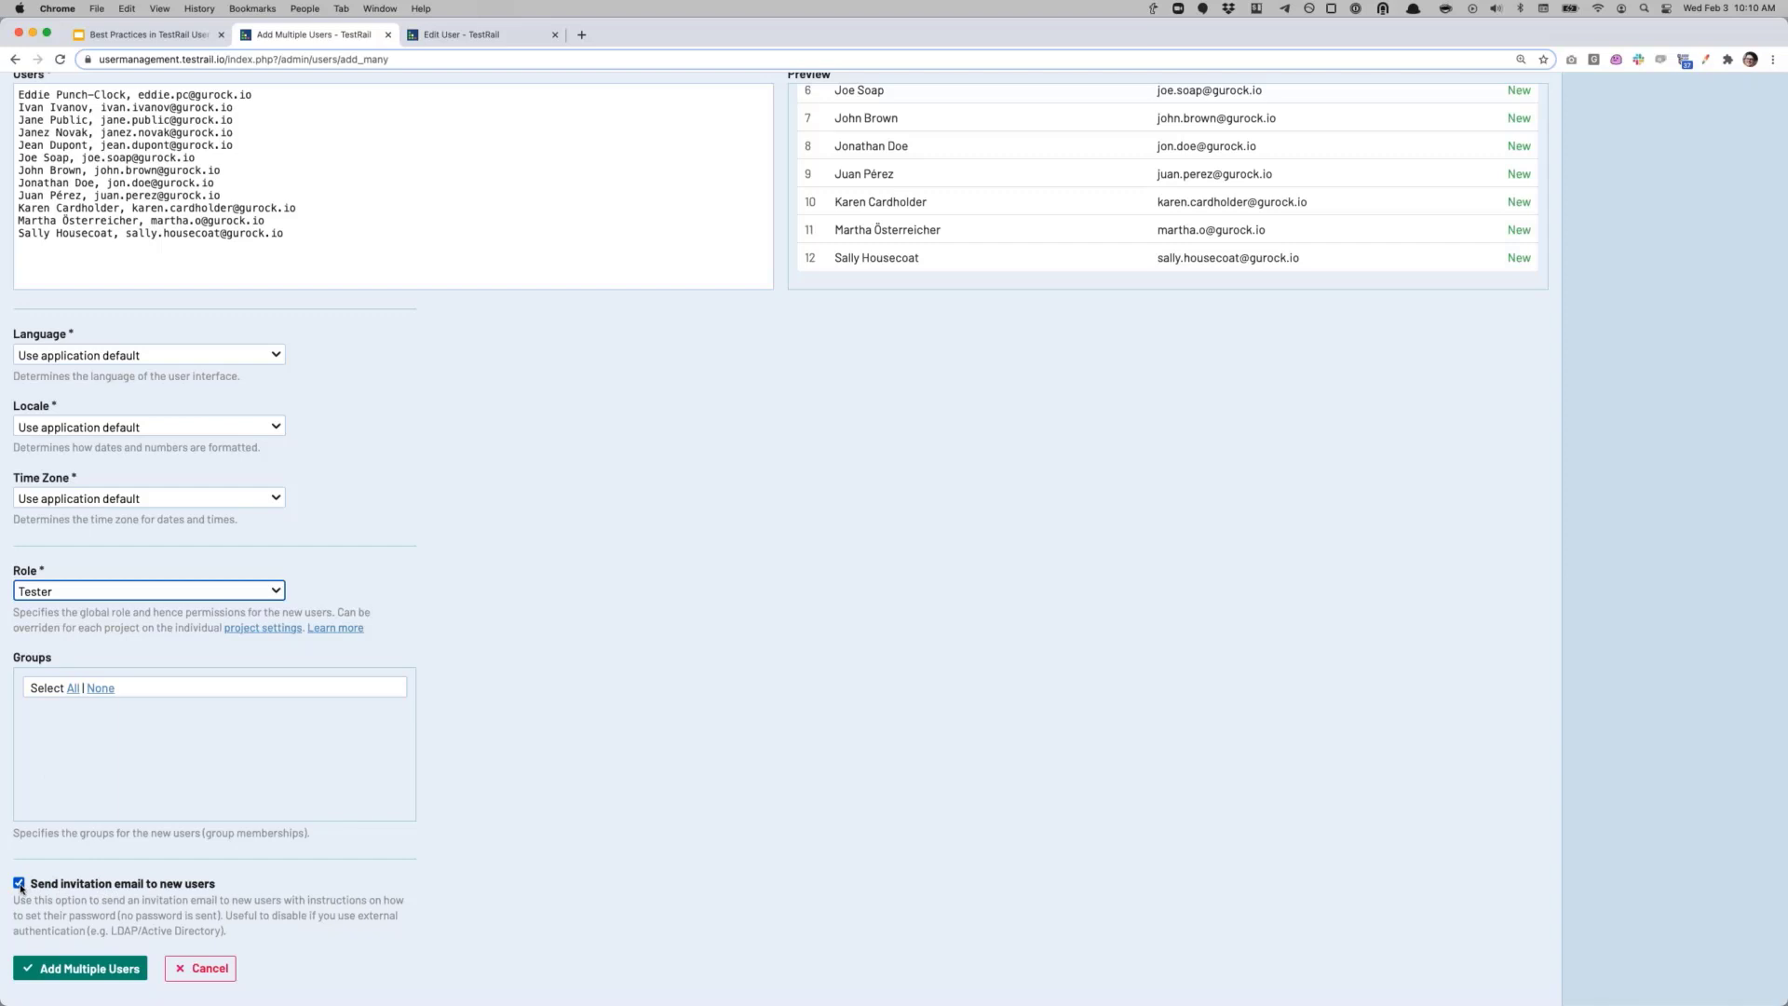
left_click(20, 884)
left_click(113, 972)
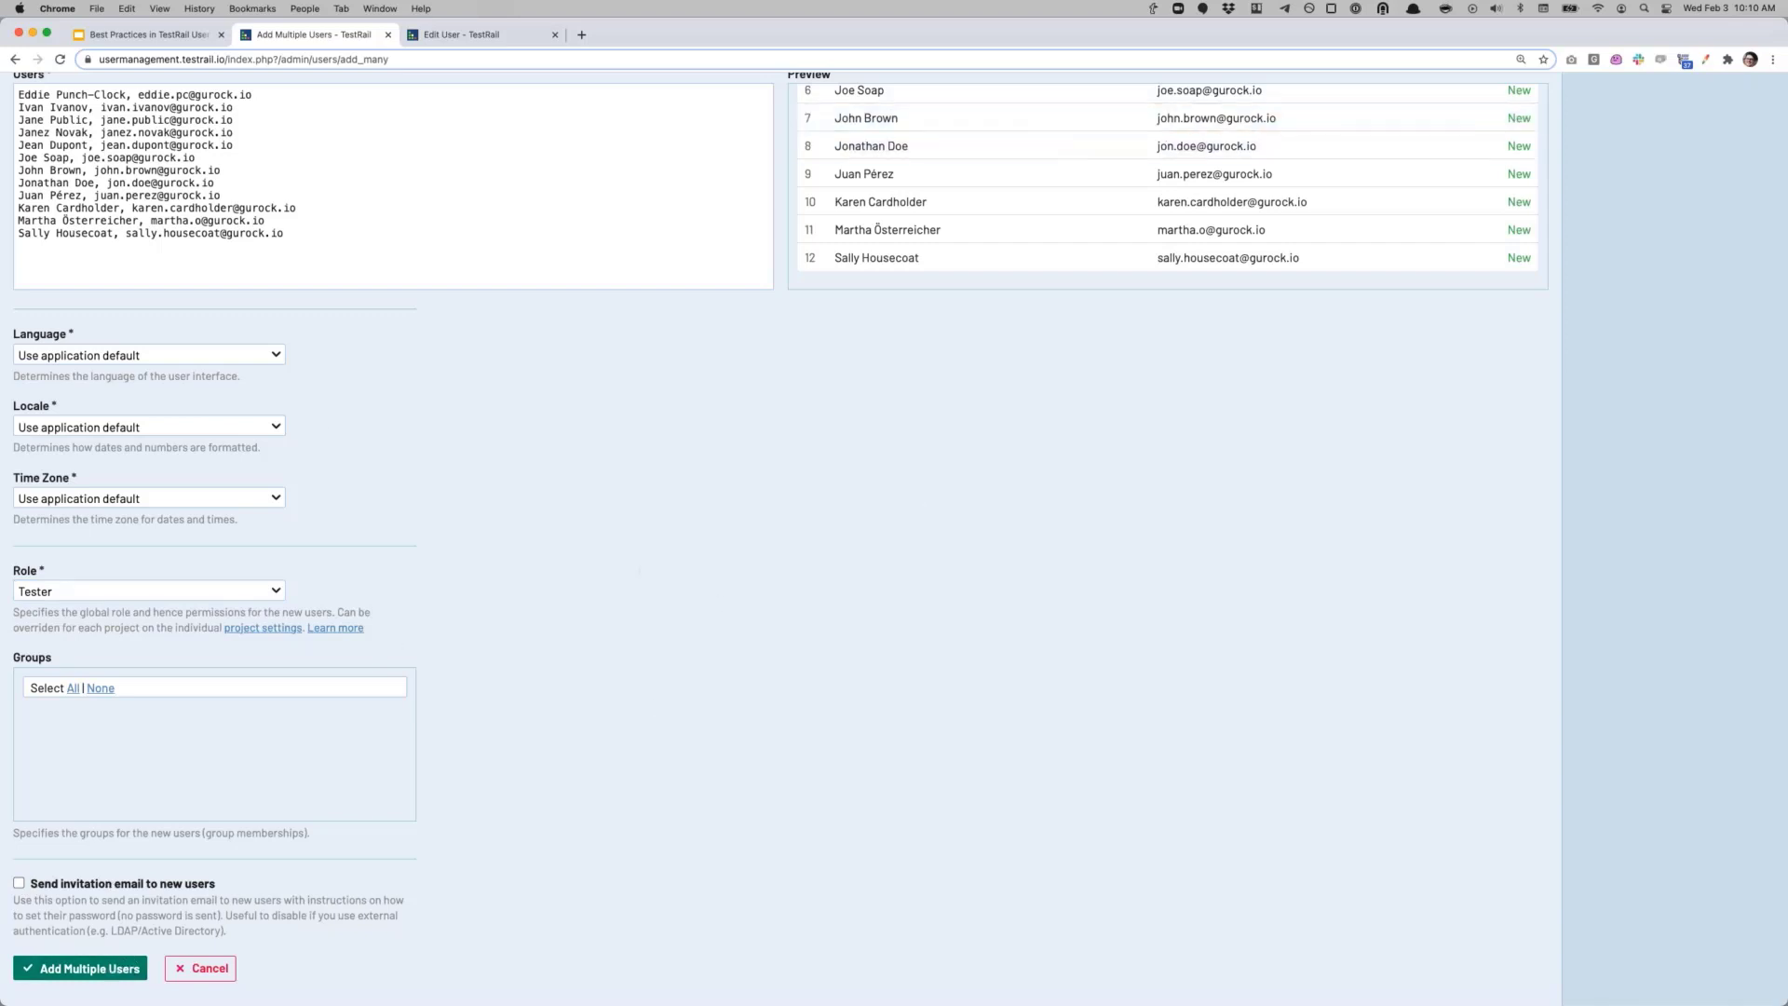
left_click(100, 972)
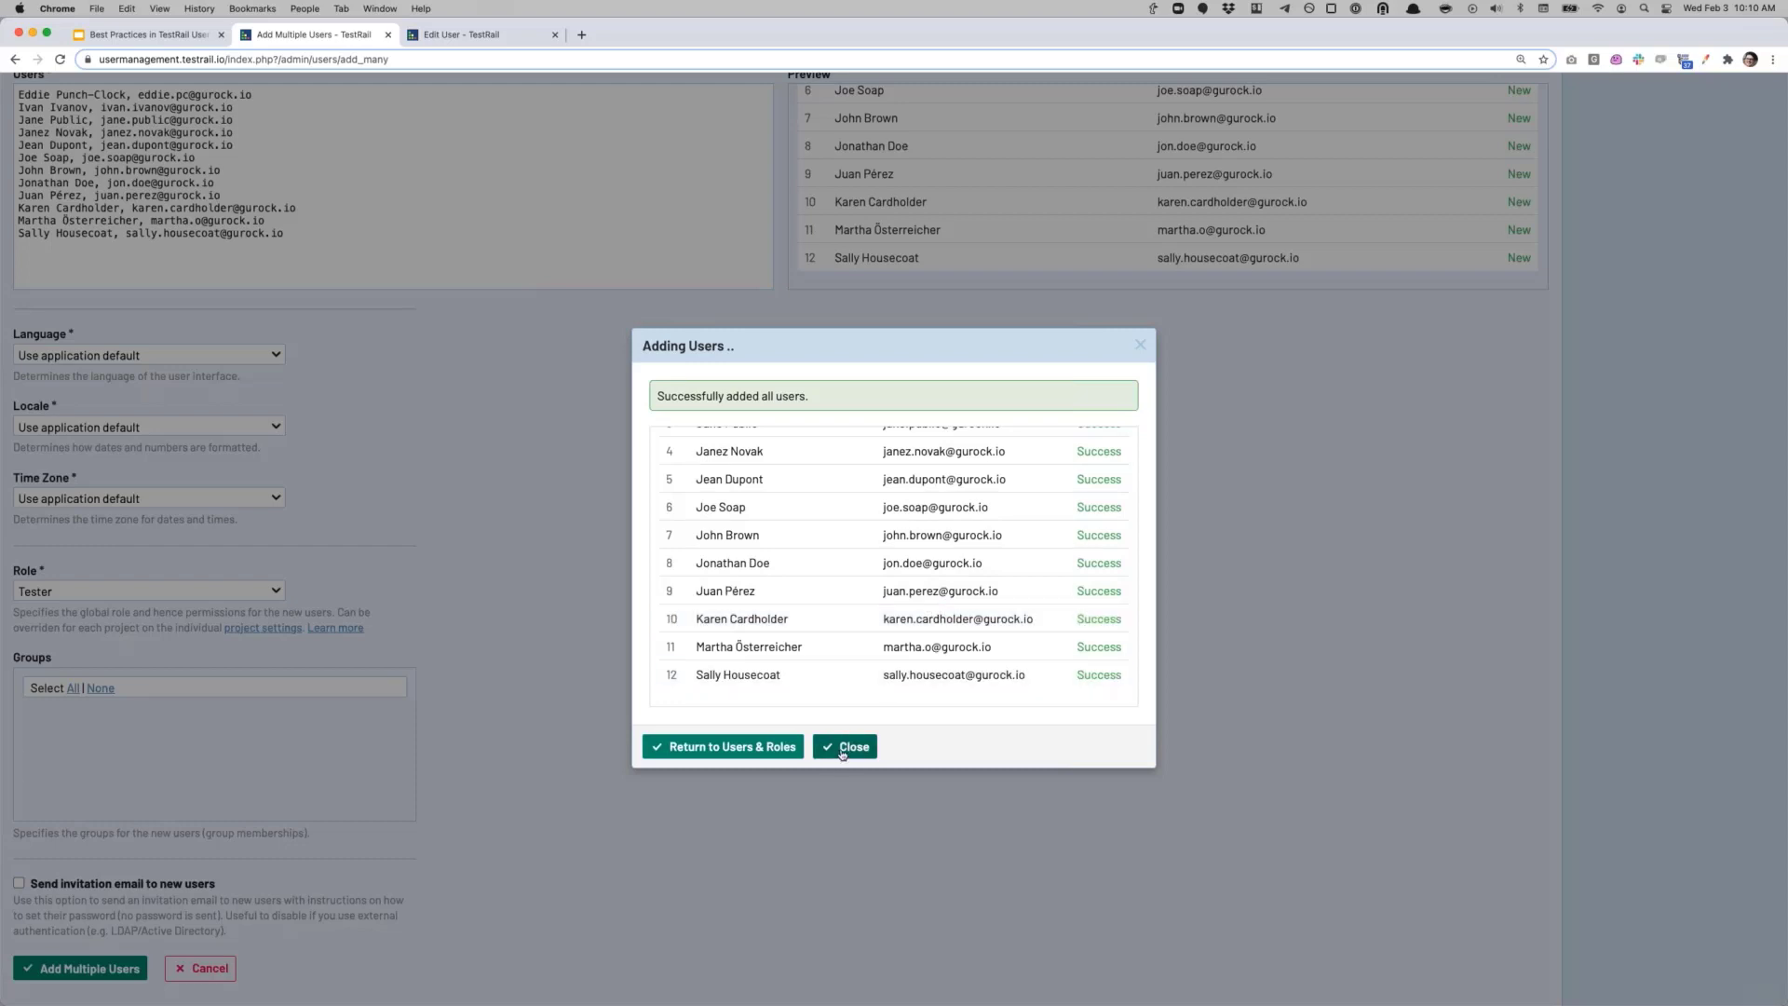
Step: Return from the Adding Users dialog to the Users & Roles list
left_click(736, 748)
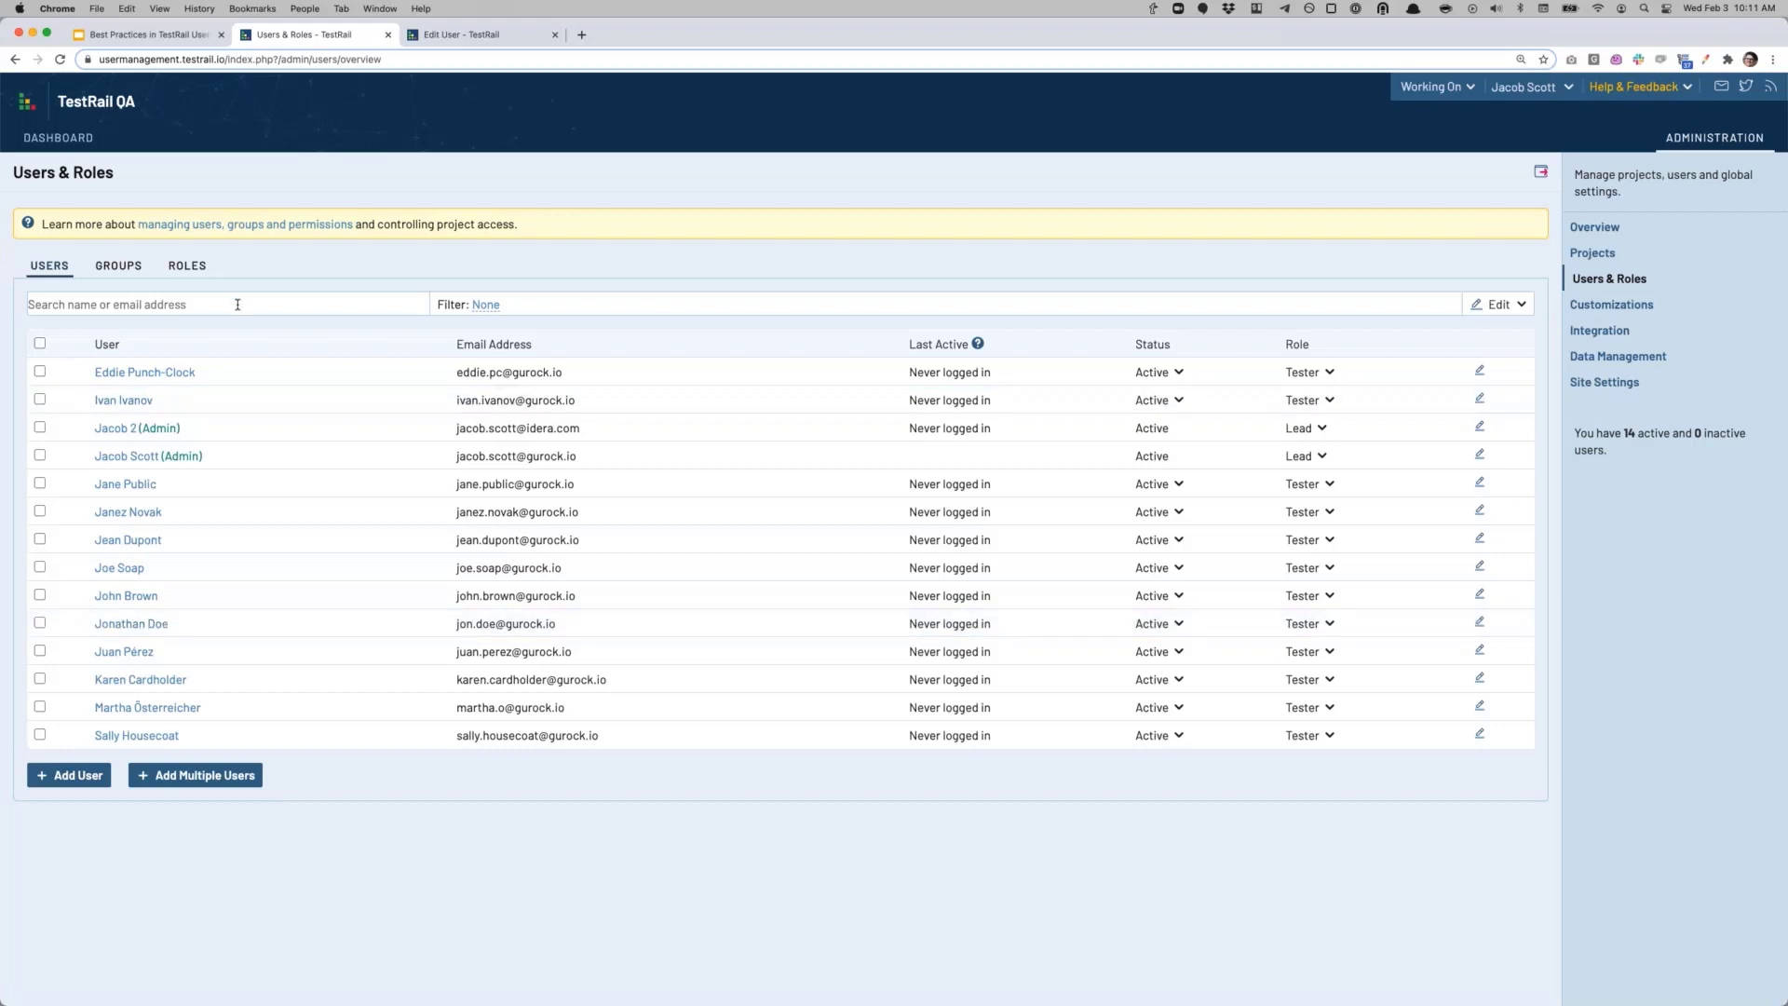
left_click(149, 307)
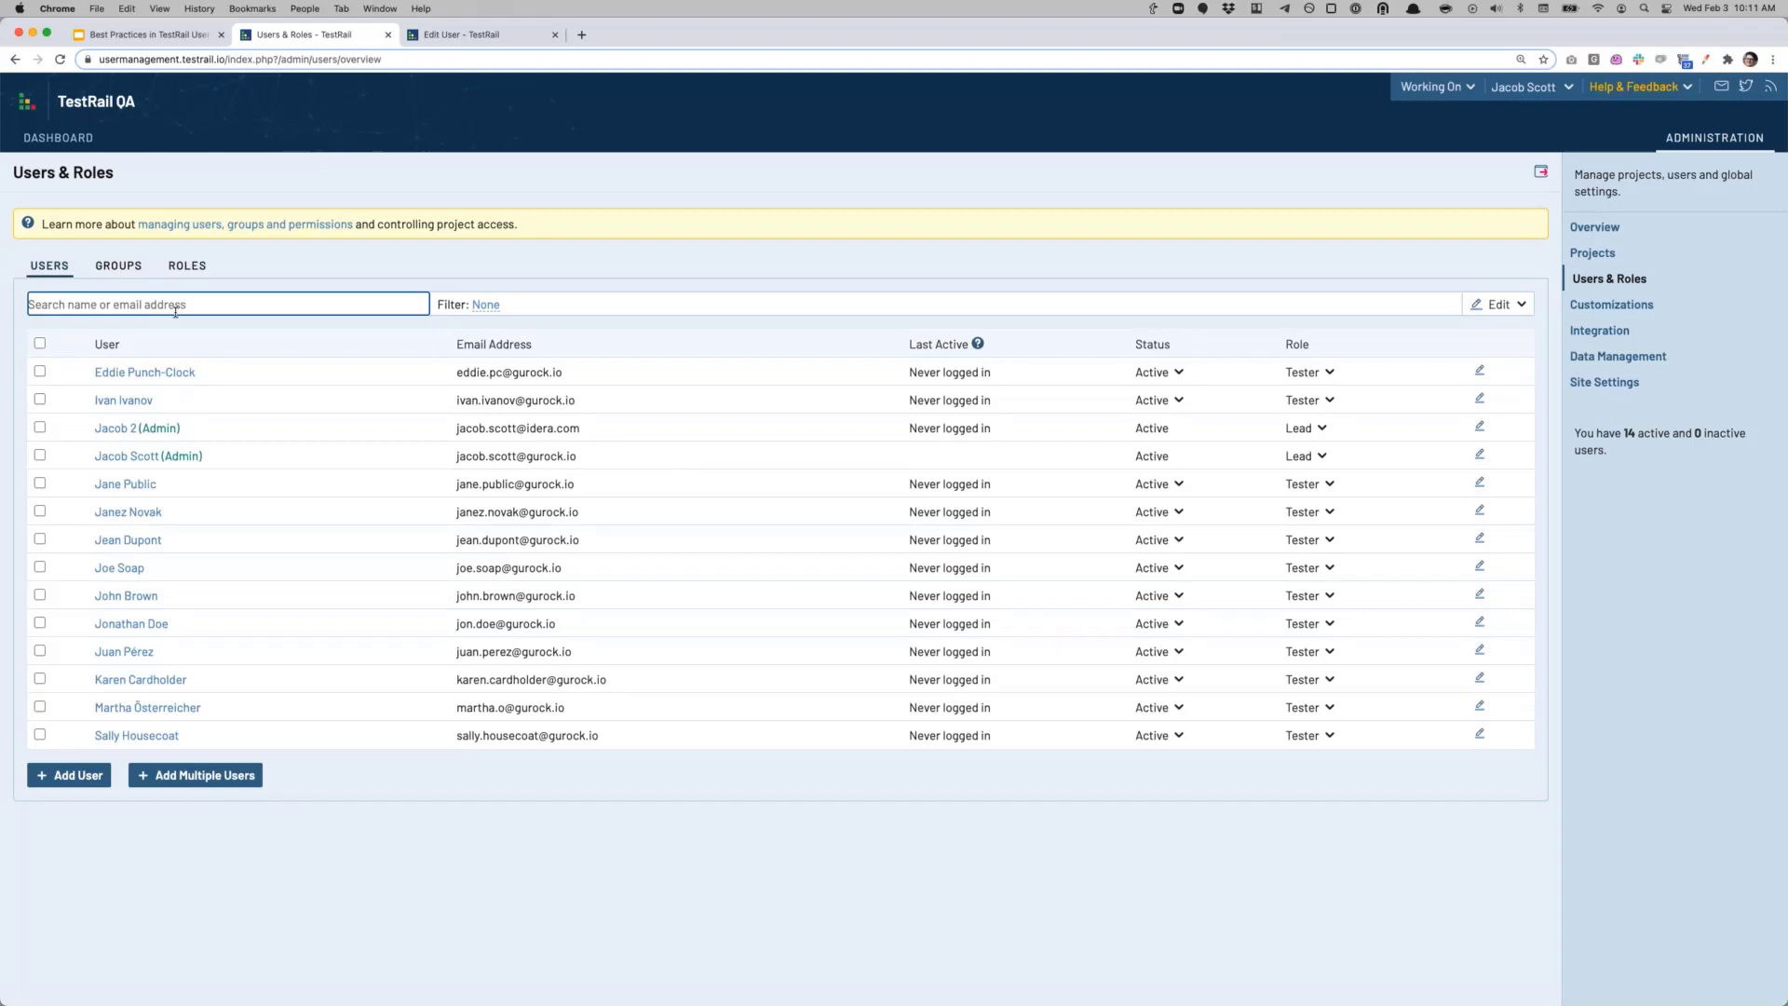
type("Juan")
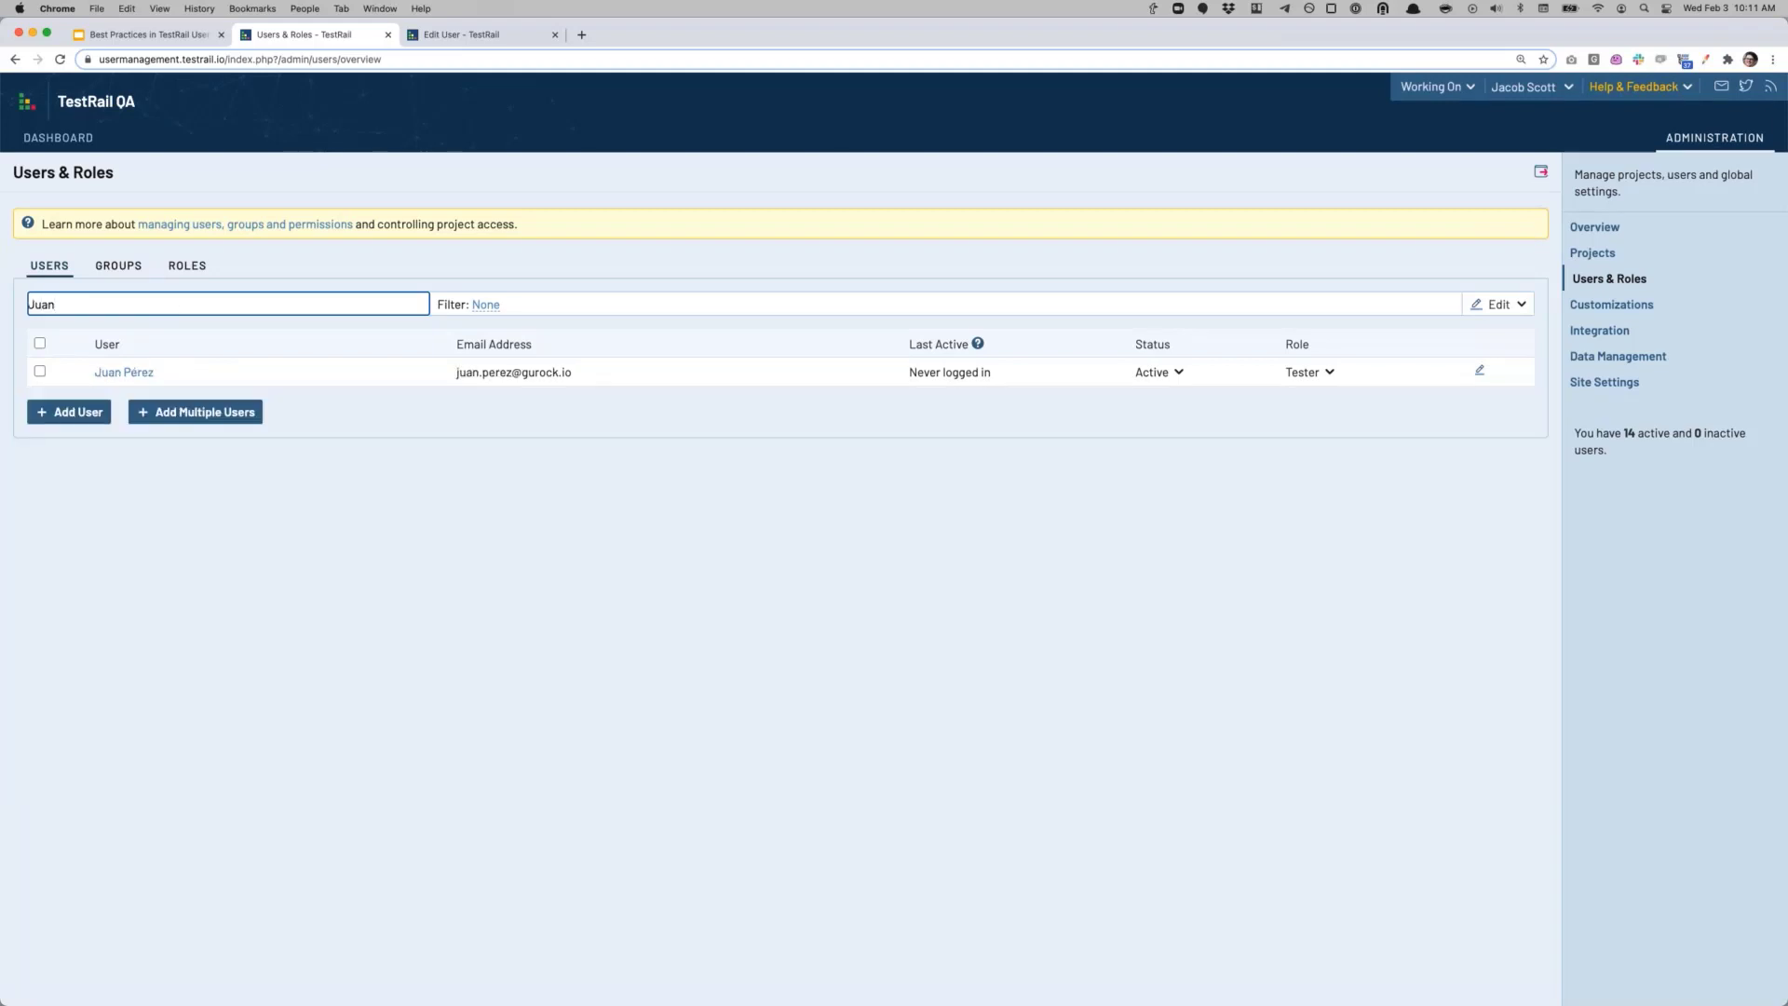
key("BackSpace")
key("BackSpace")
key("BackSpace")
key("BackSpace")
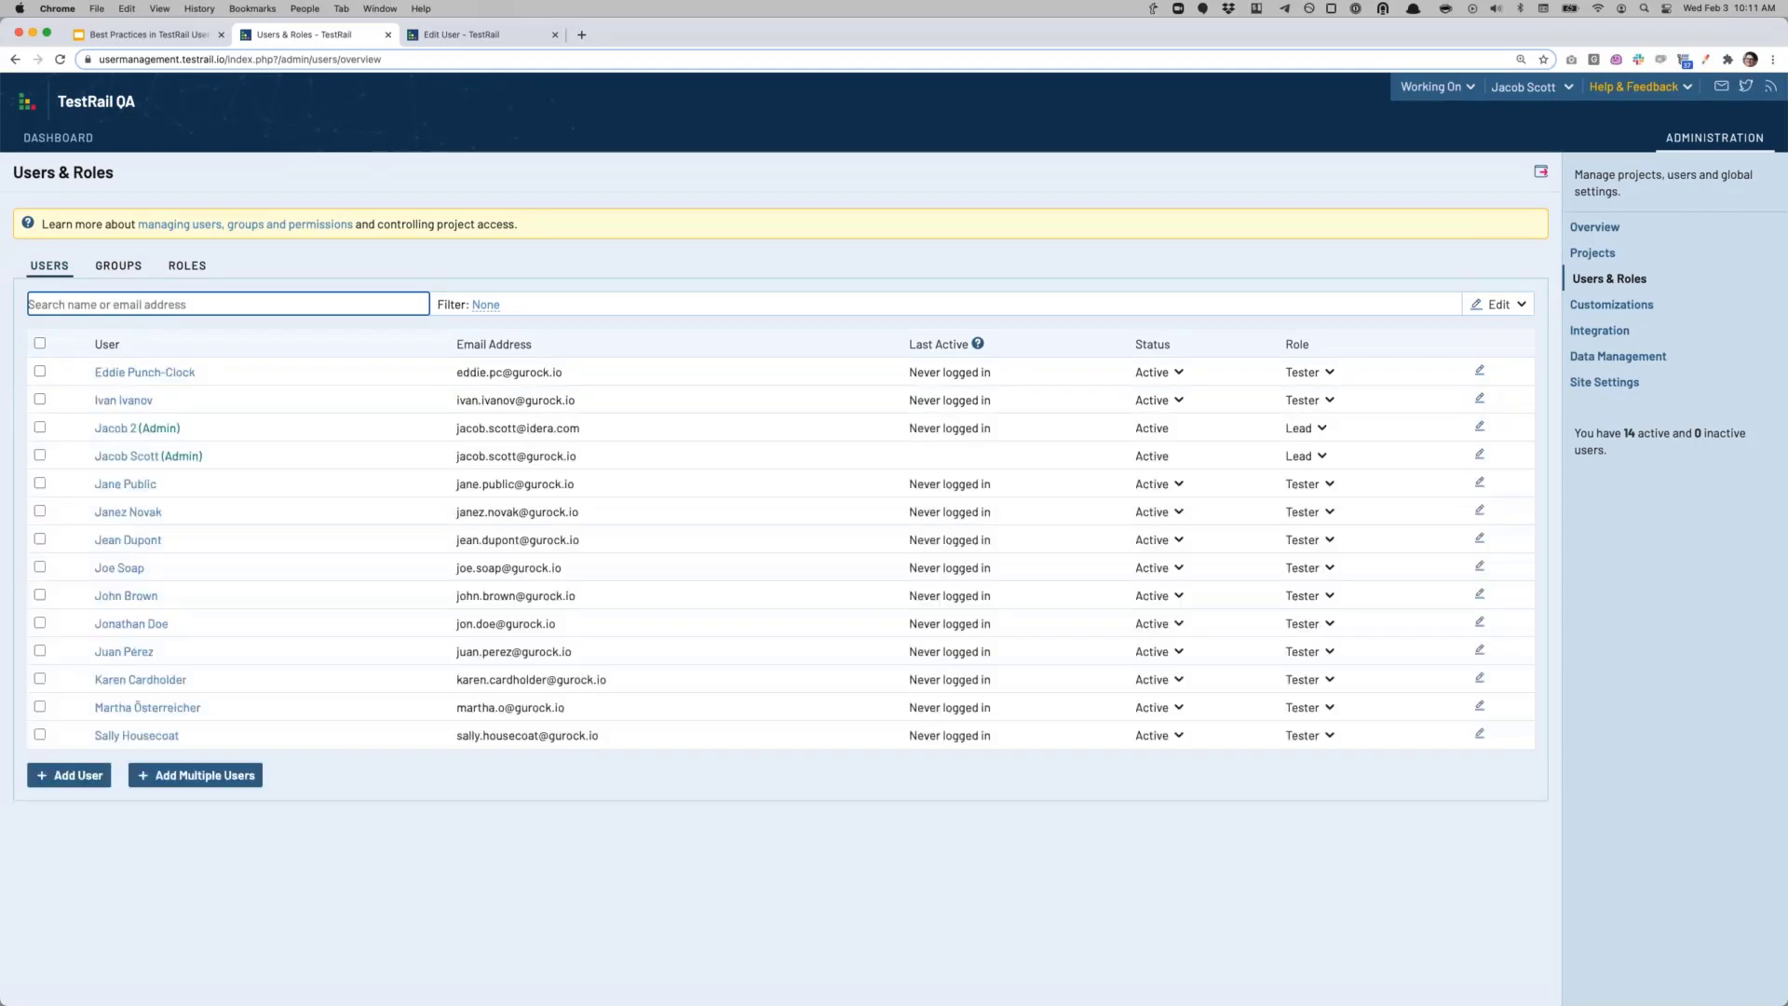
left_click(433, 36)
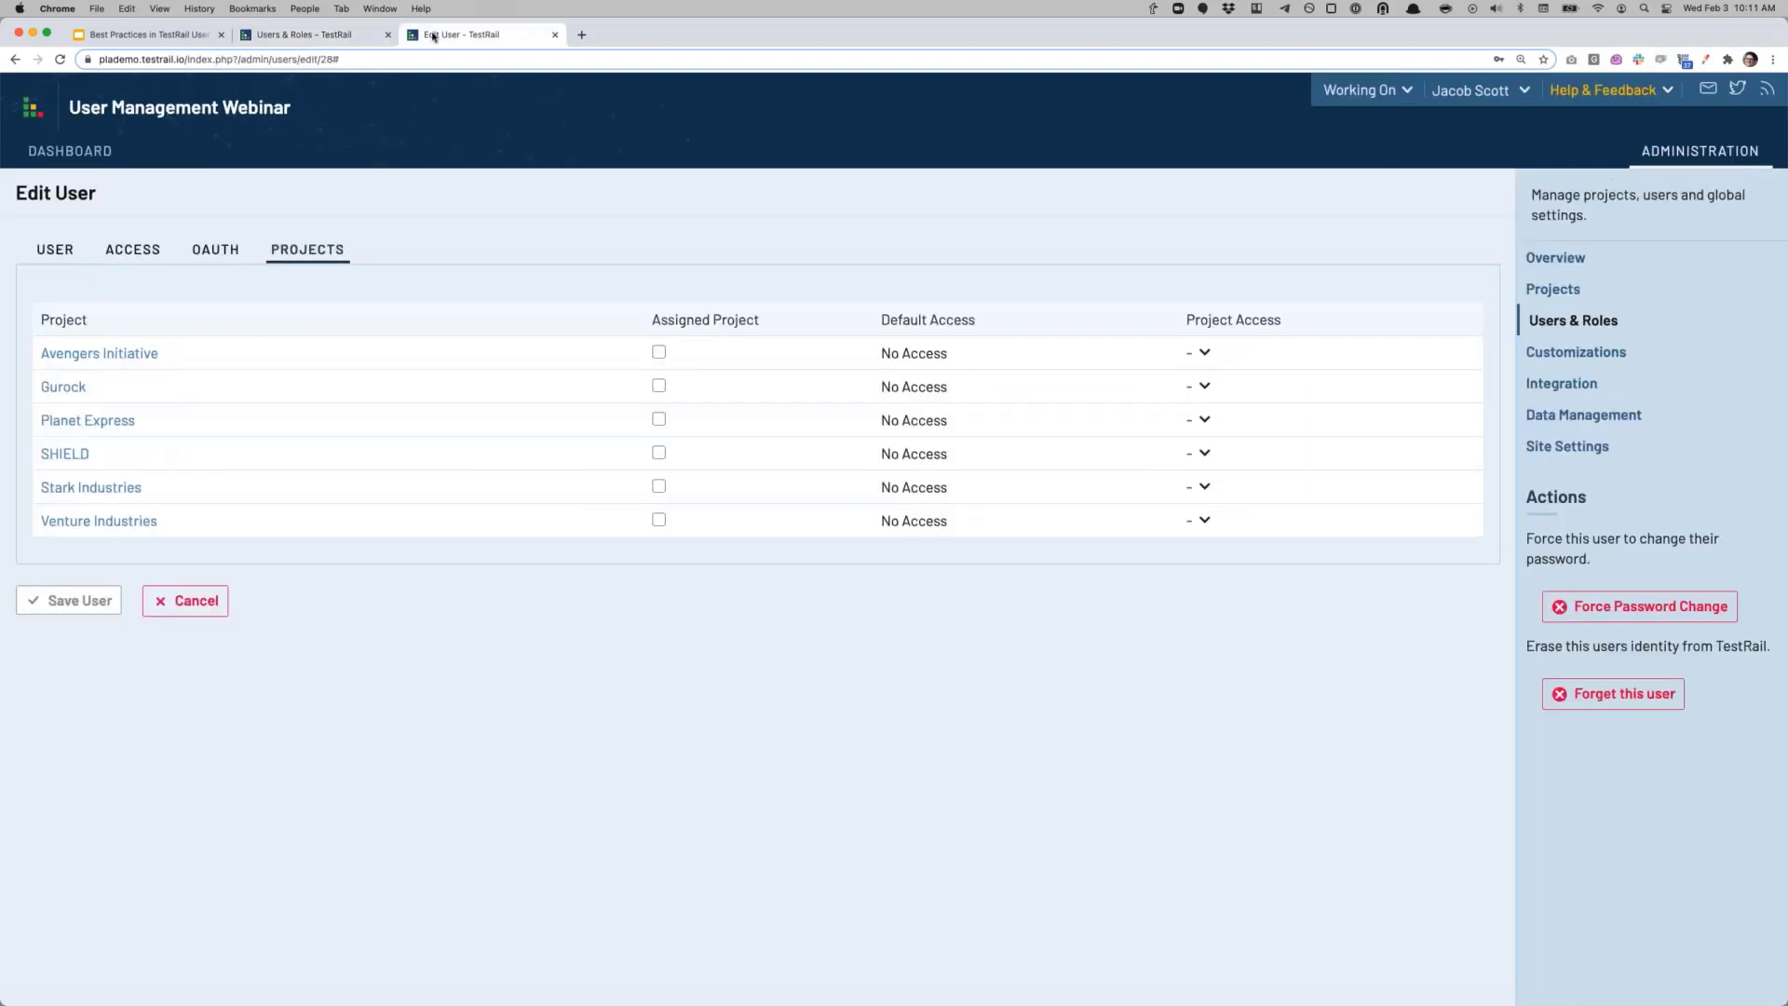
left_click(55, 249)
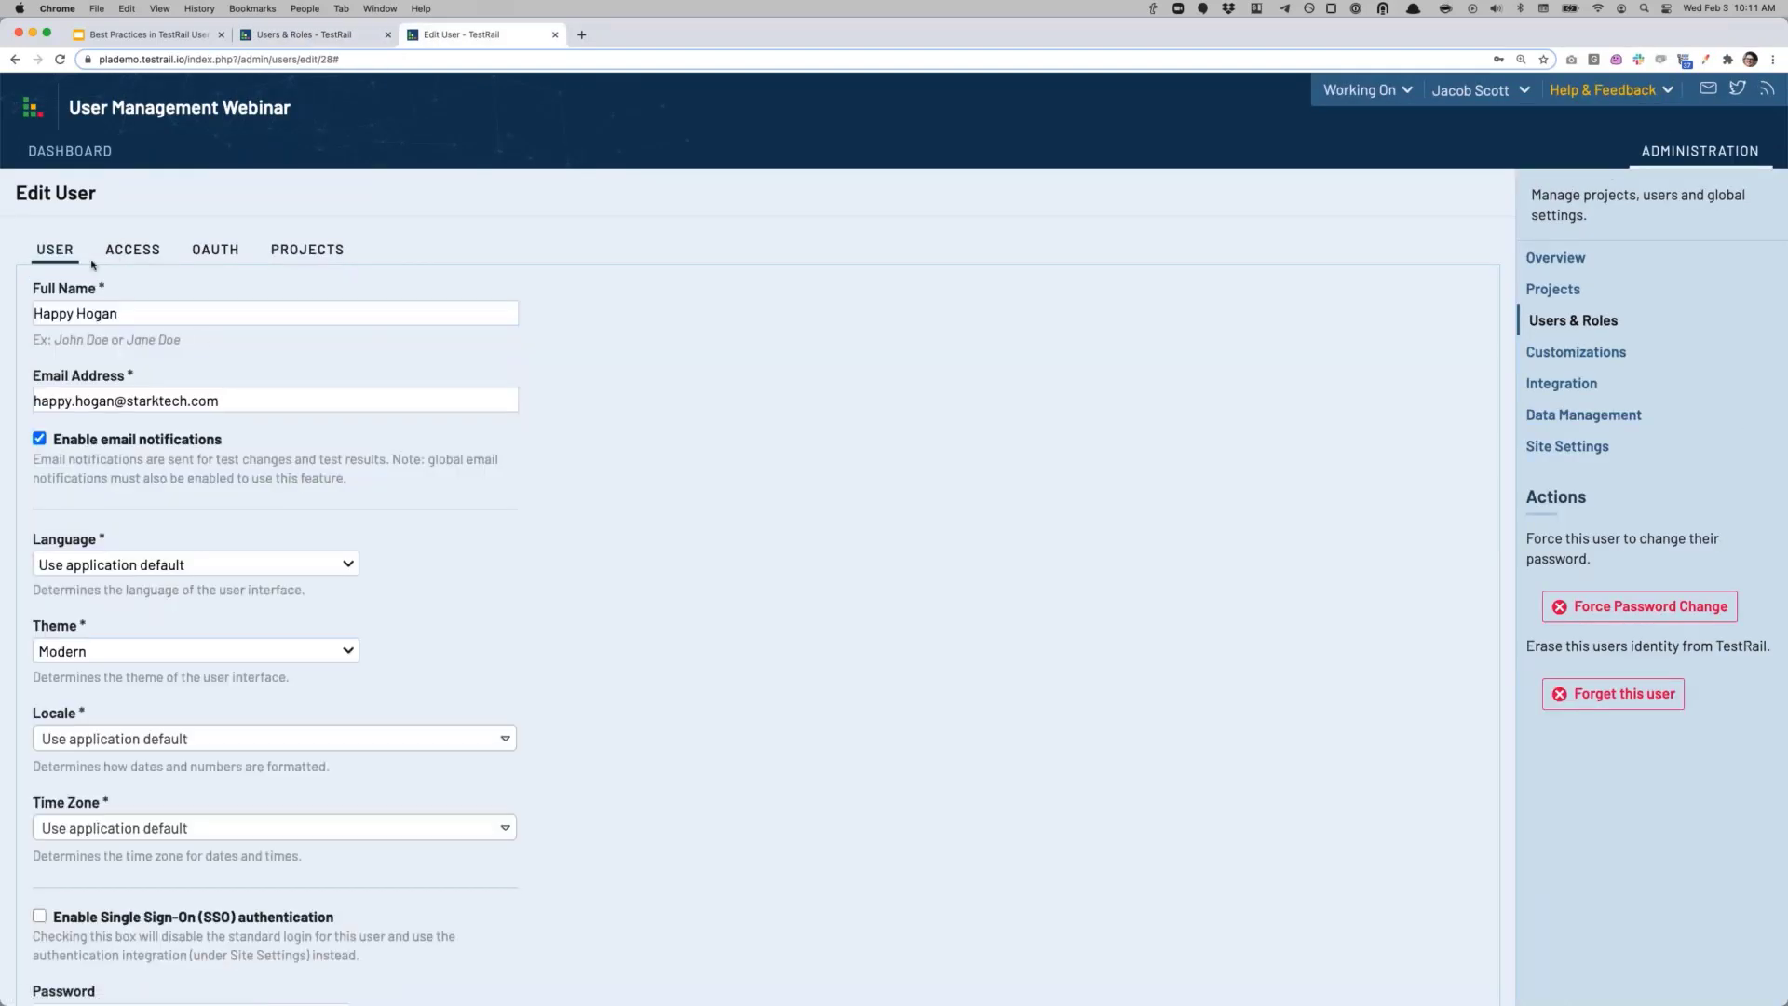
left_click(1549, 324)
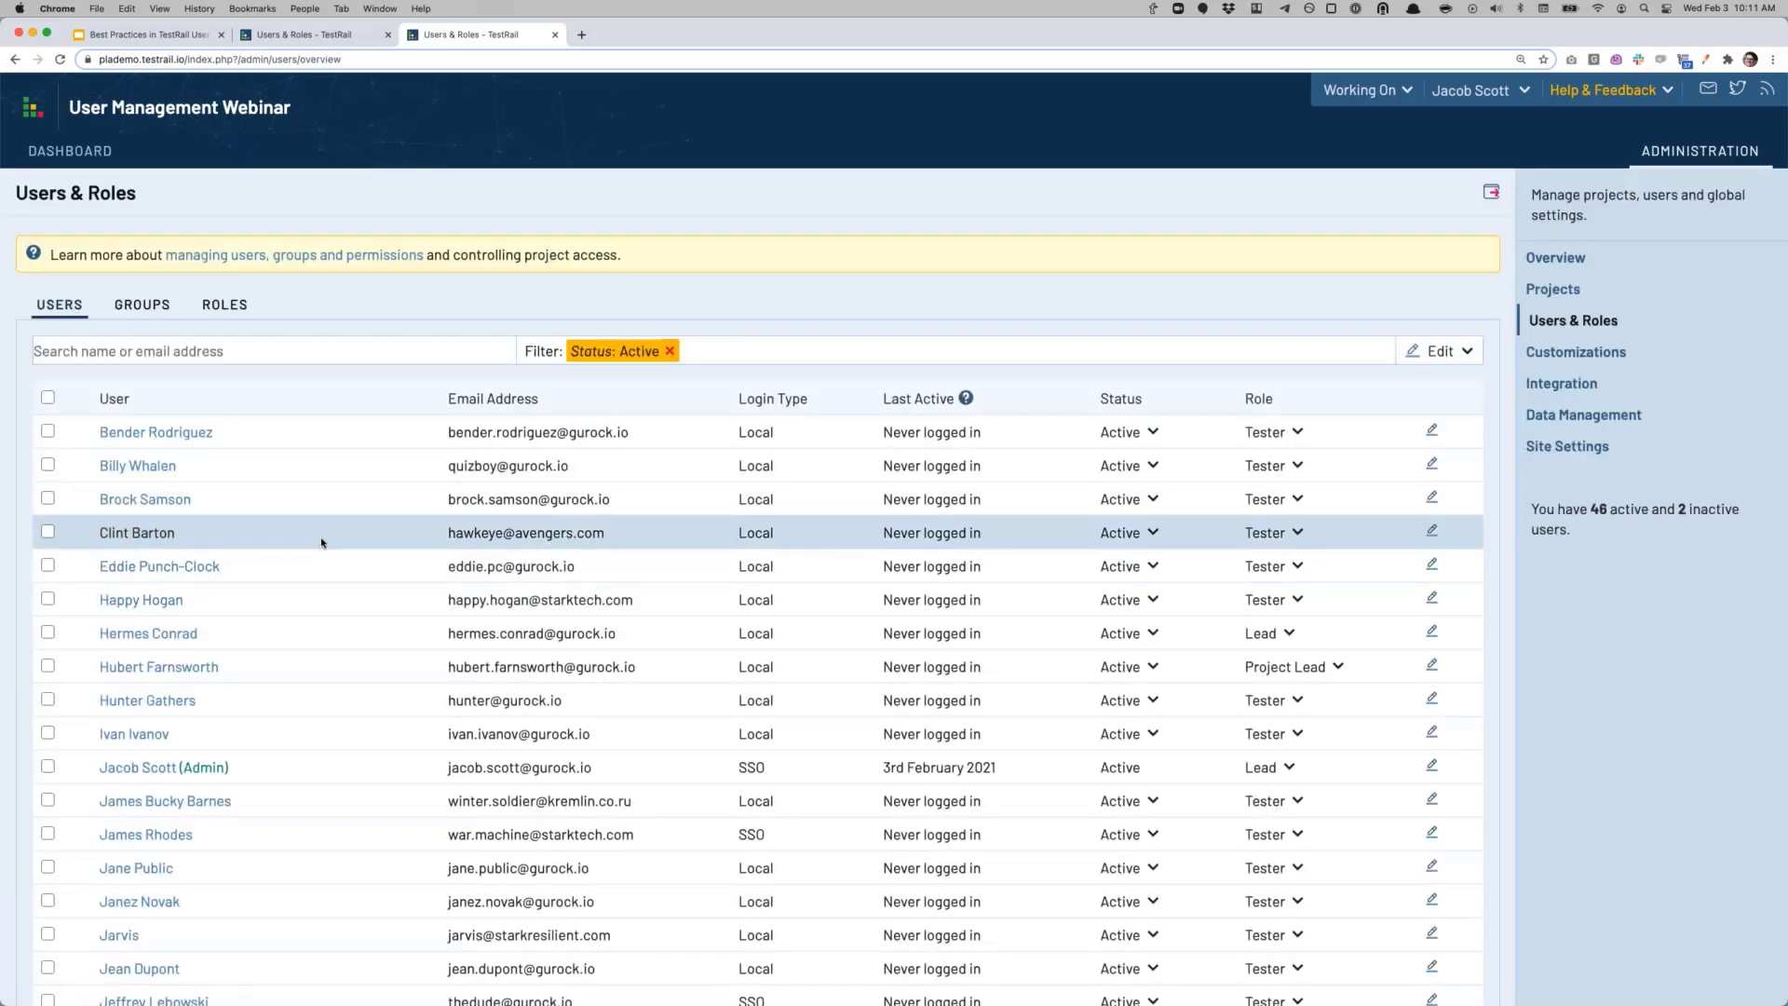
scroll(563, 315, "down", 3)
scroll(562, 372, "down", 1)
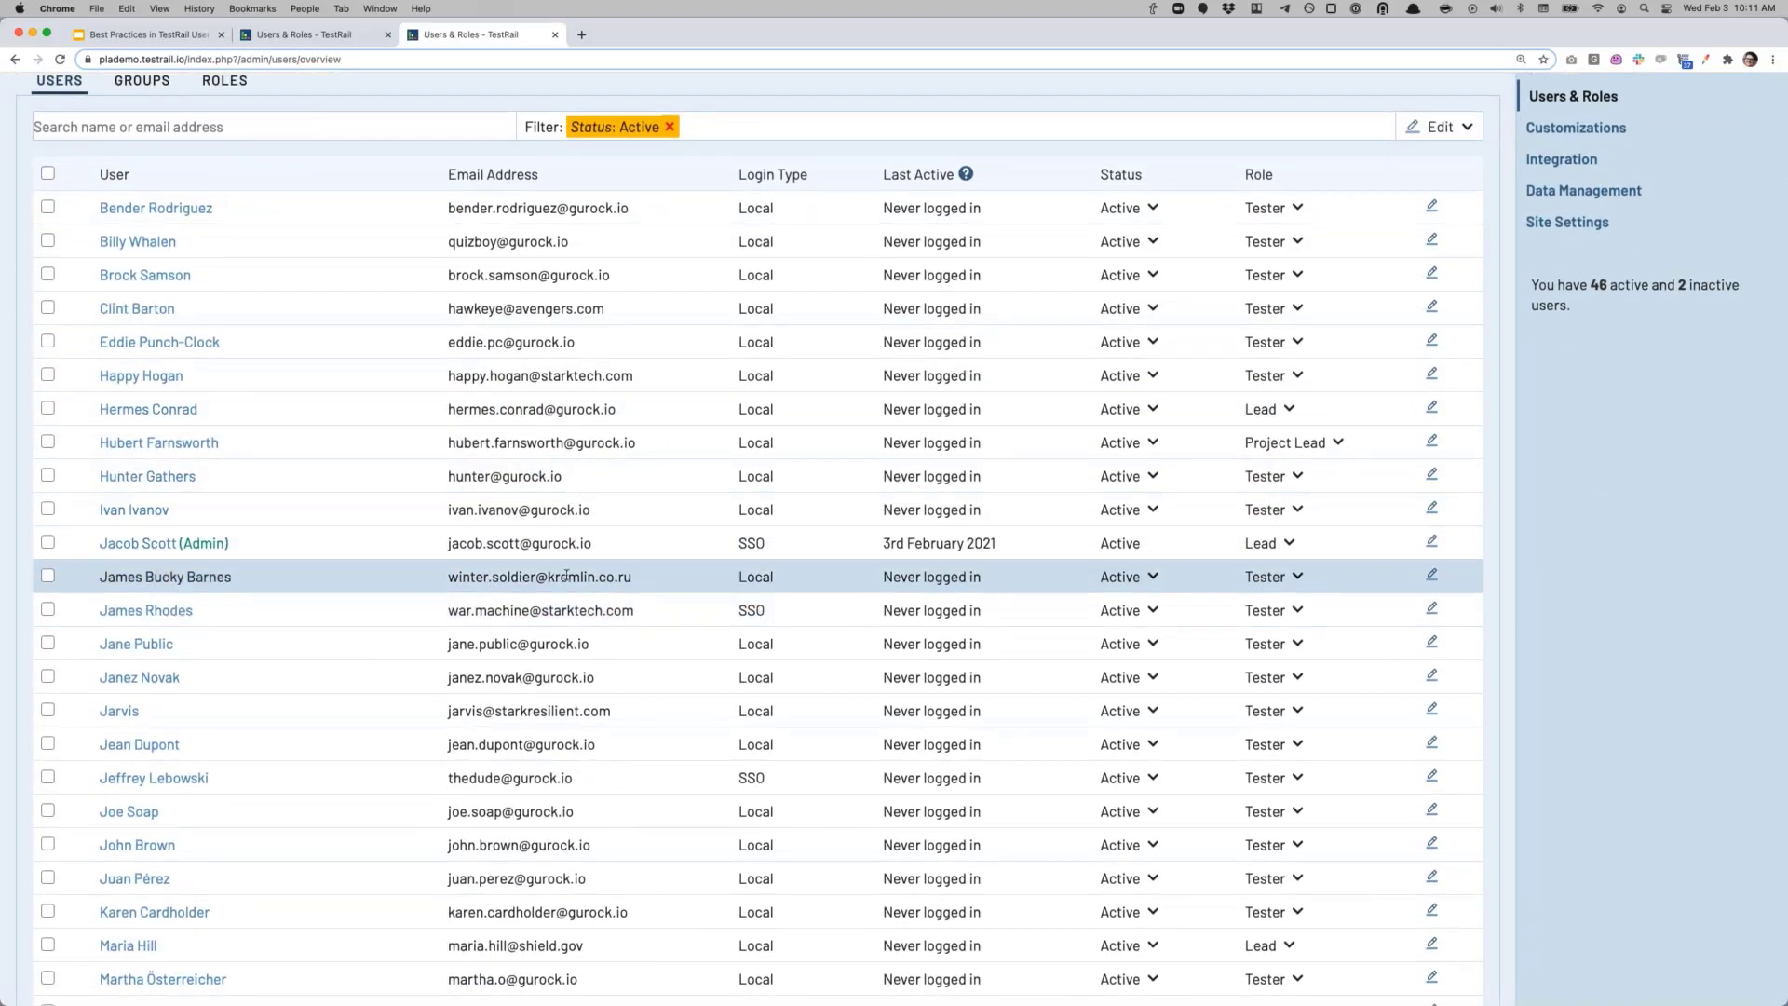
scroll(562, 633, "down", 1)
scroll(563, 642, "down", 2)
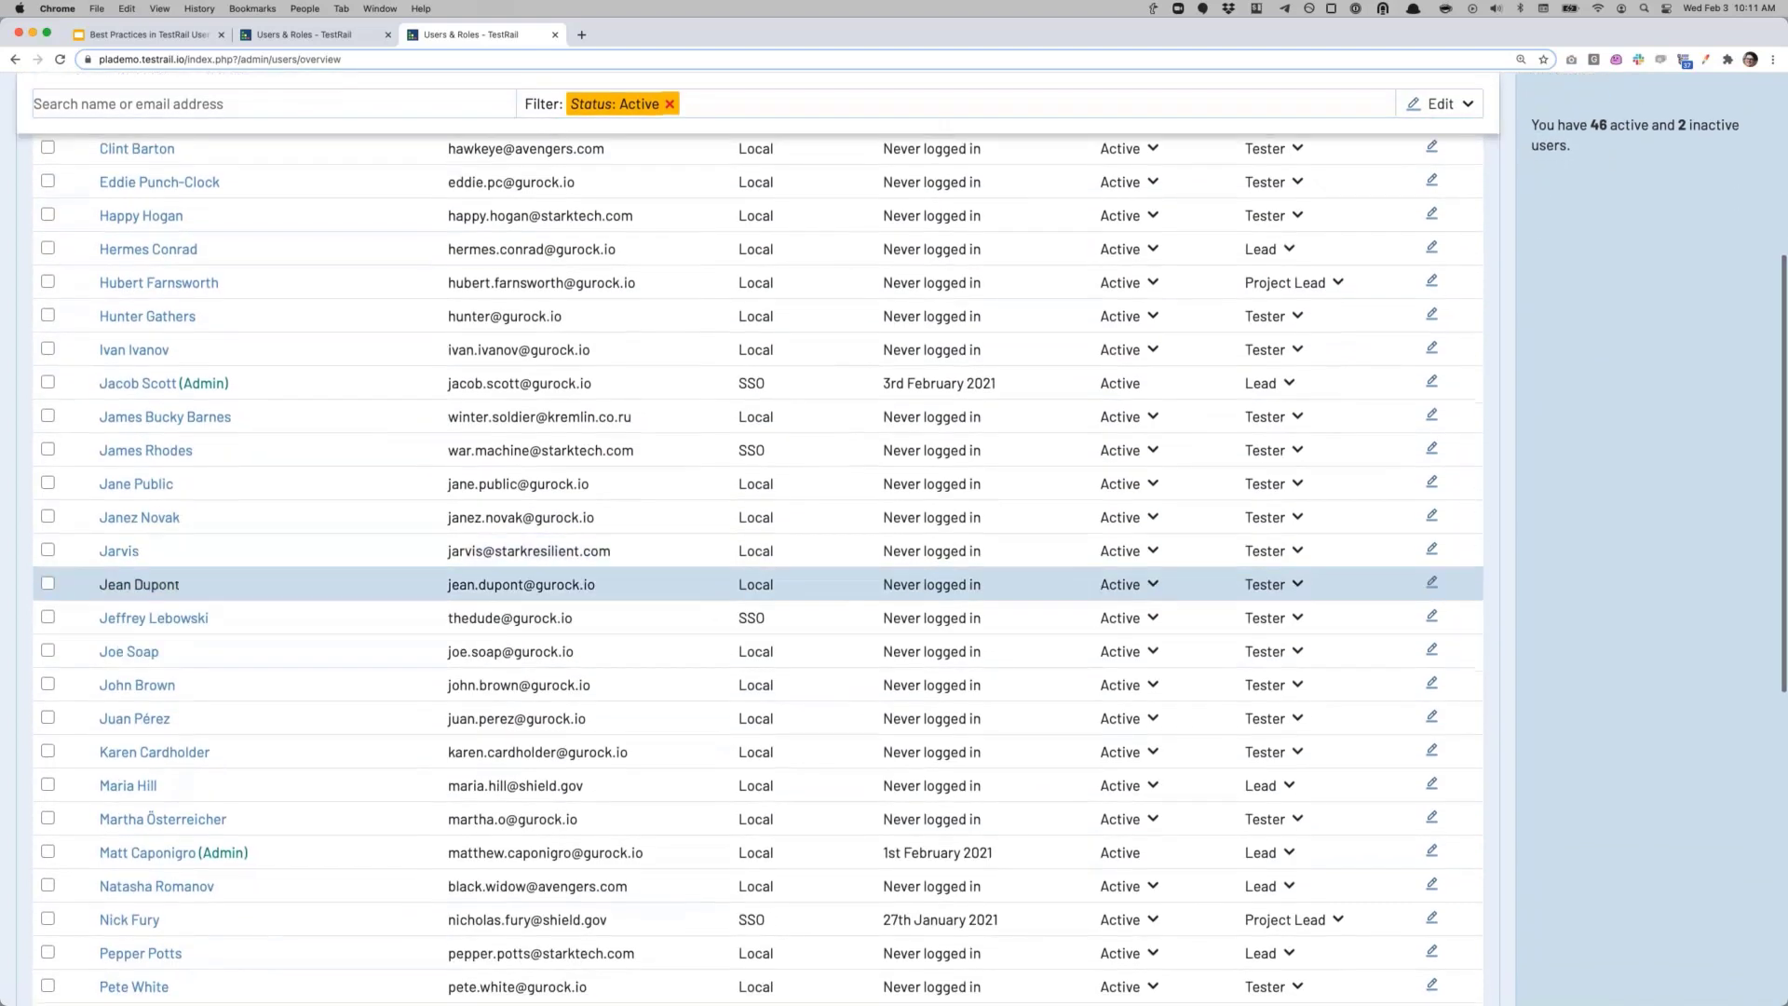
scroll(563, 675, "down", 2)
scroll(563, 675, "down", 2)
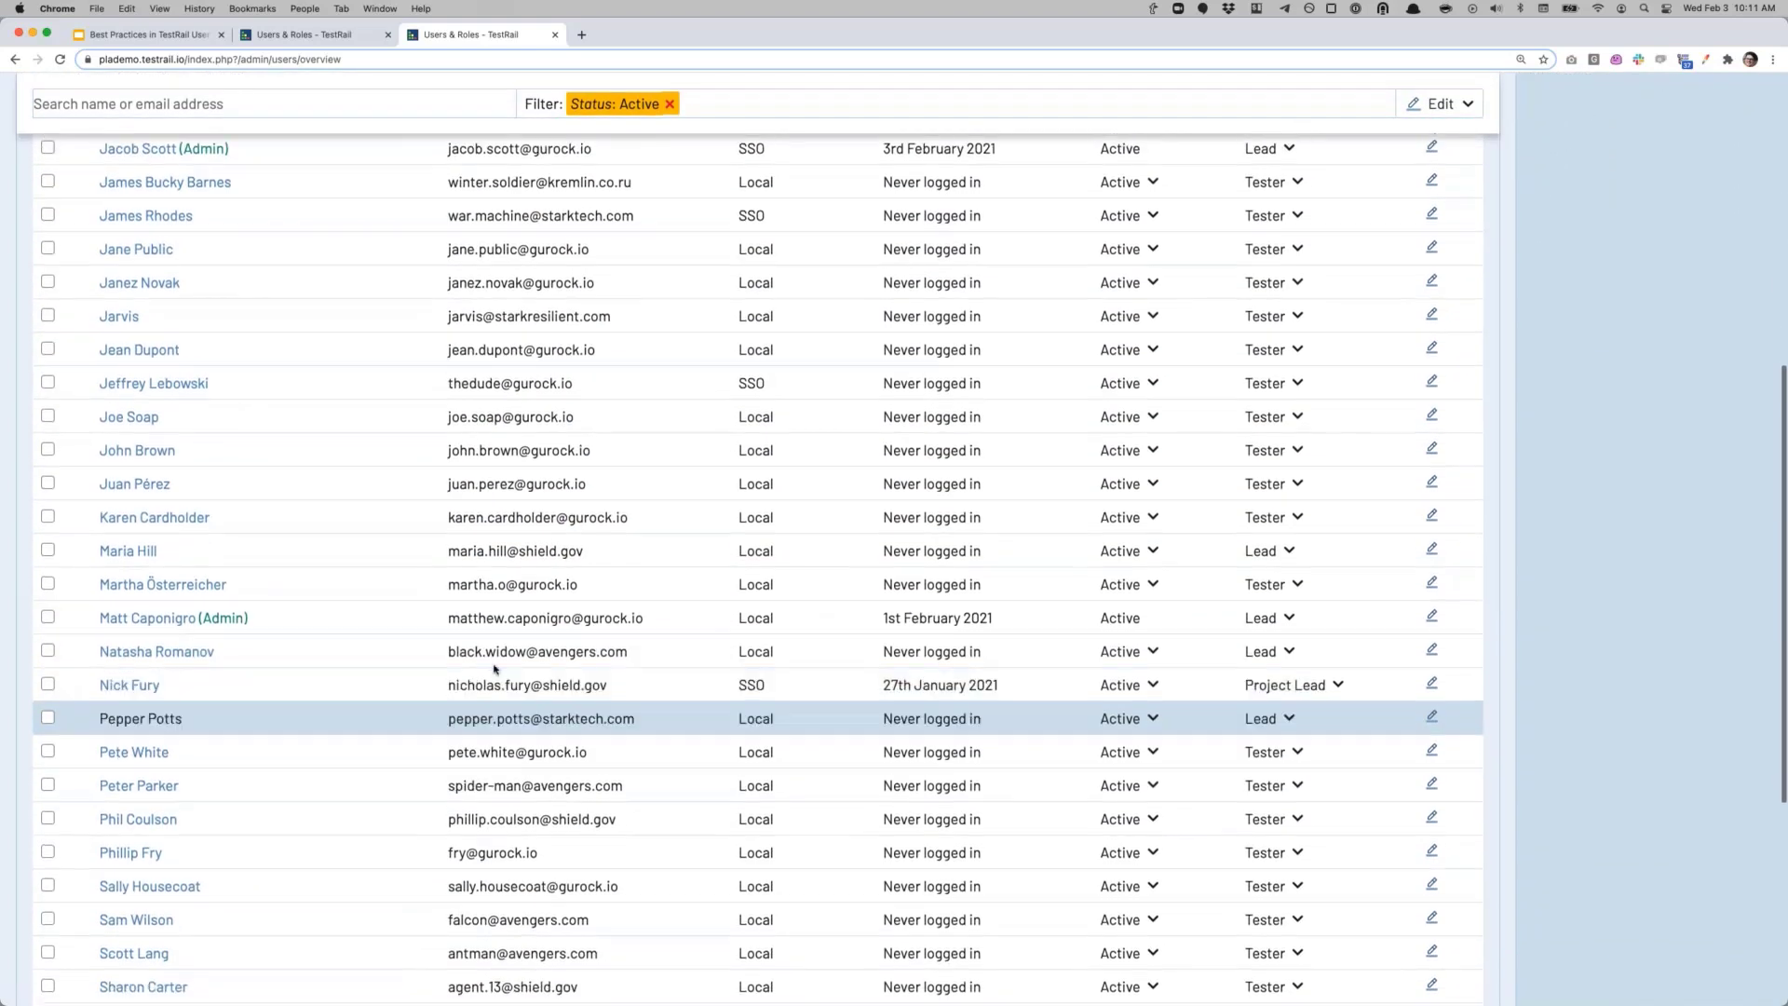
scroll(293, 426, "up", 5)
scroll(293, 427, "up", 5)
left_click(279, 351)
type("shiek")
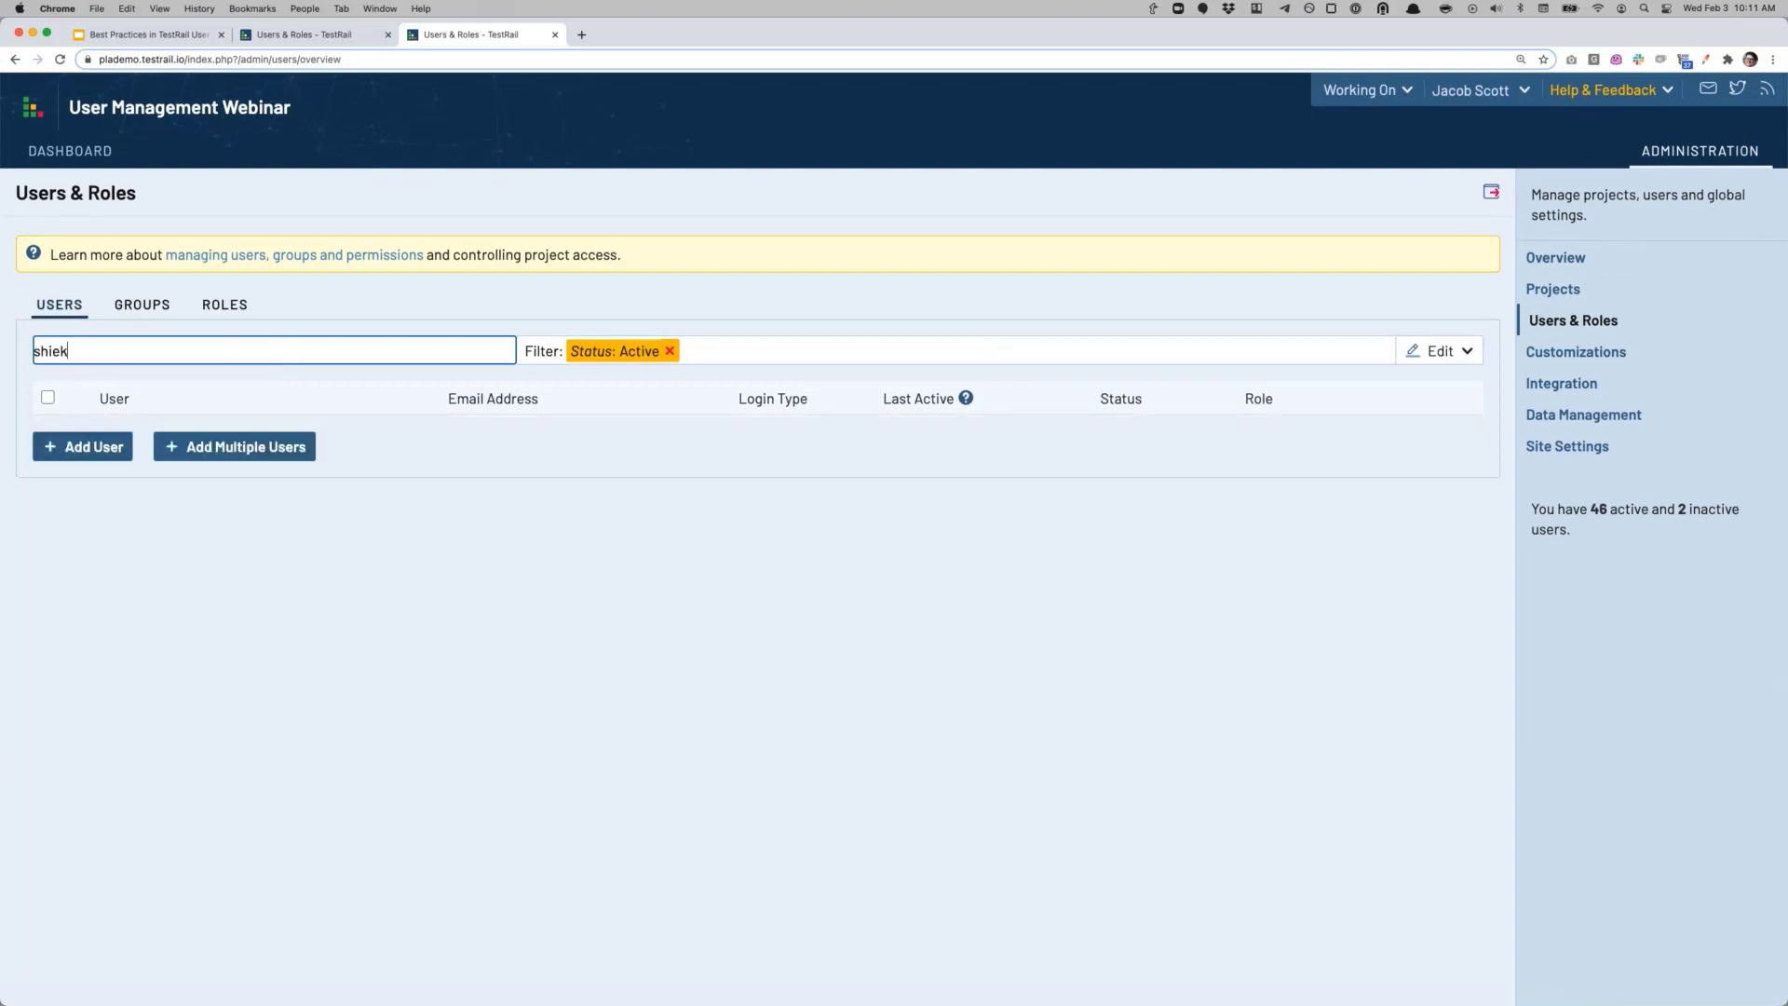
key("BackSpace")
type("ld")
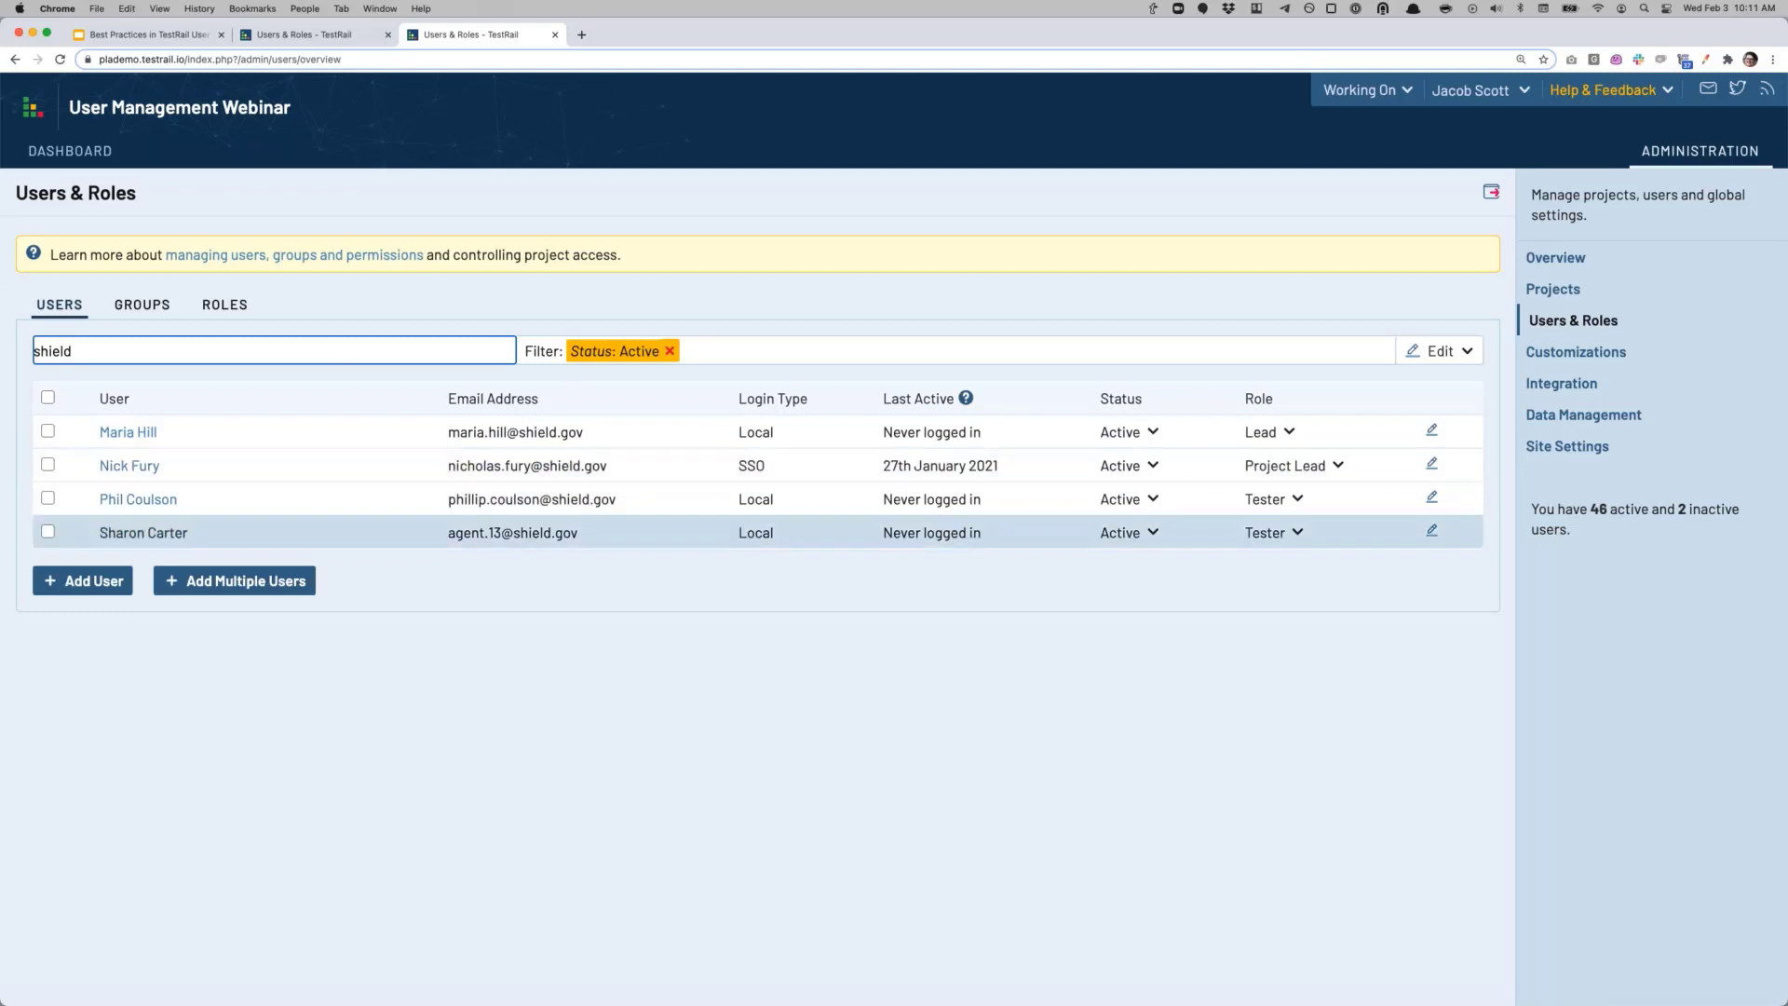
left_click_drag(79, 350, 1, 347)
key("BackSpace")
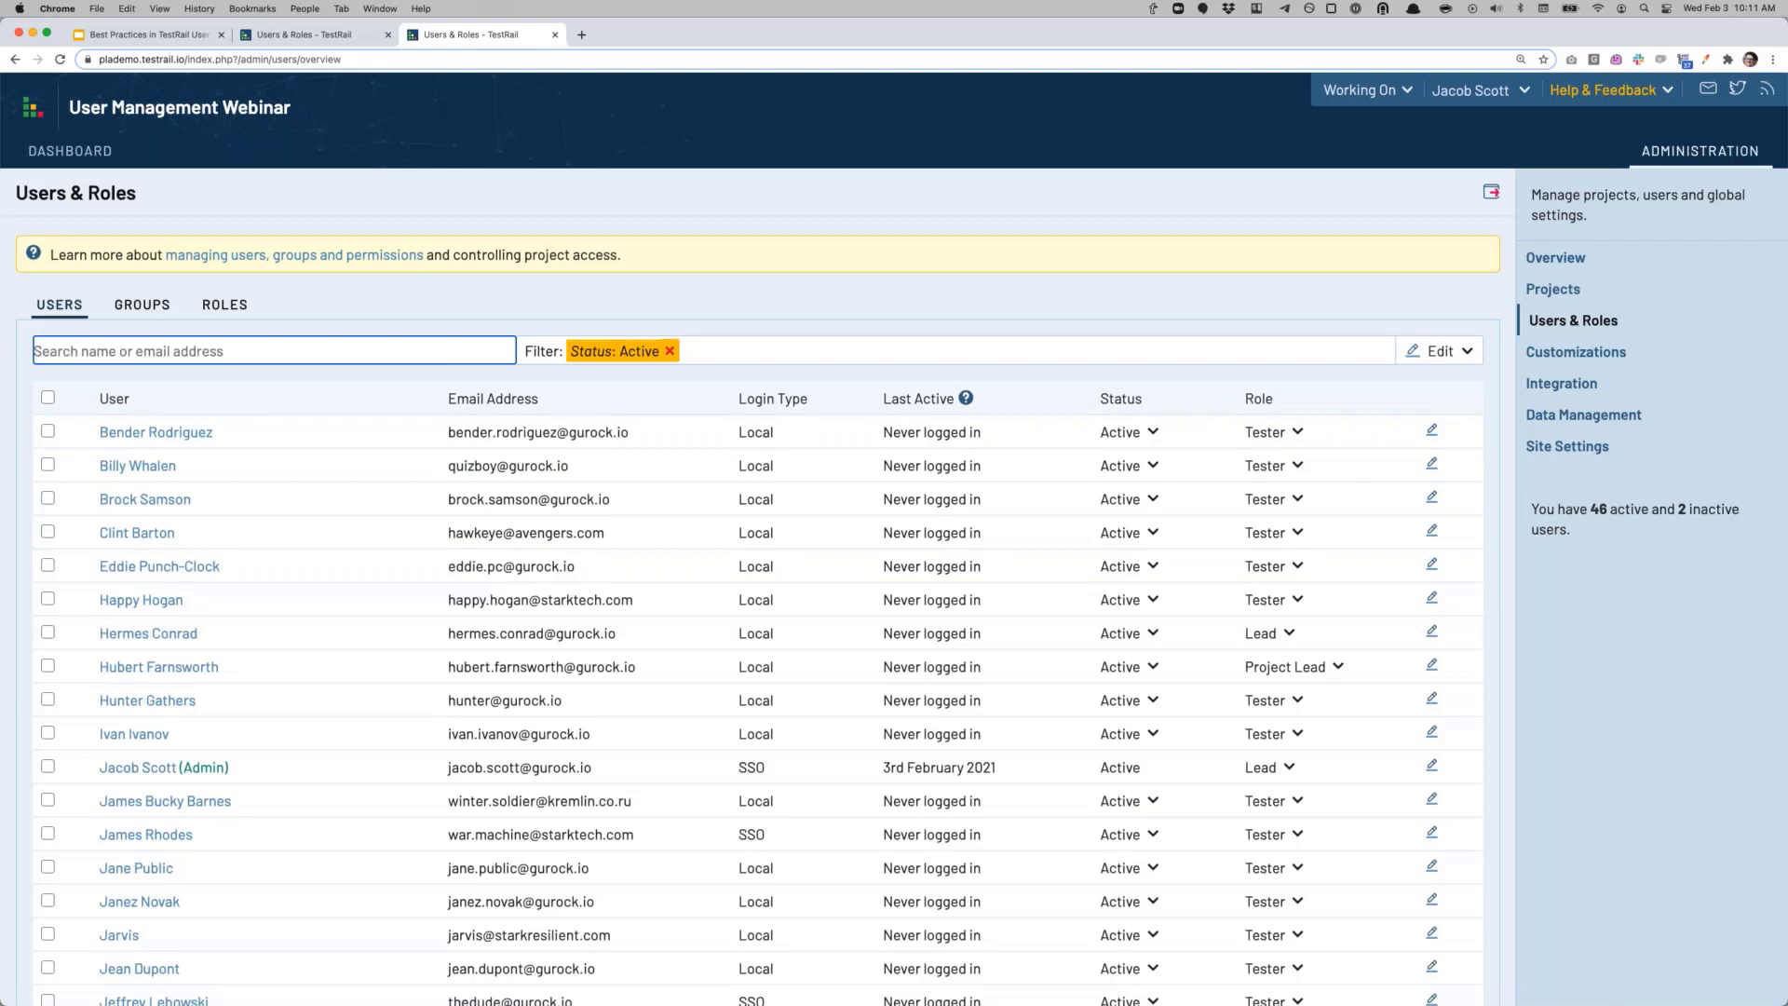
left_click(298, 35)
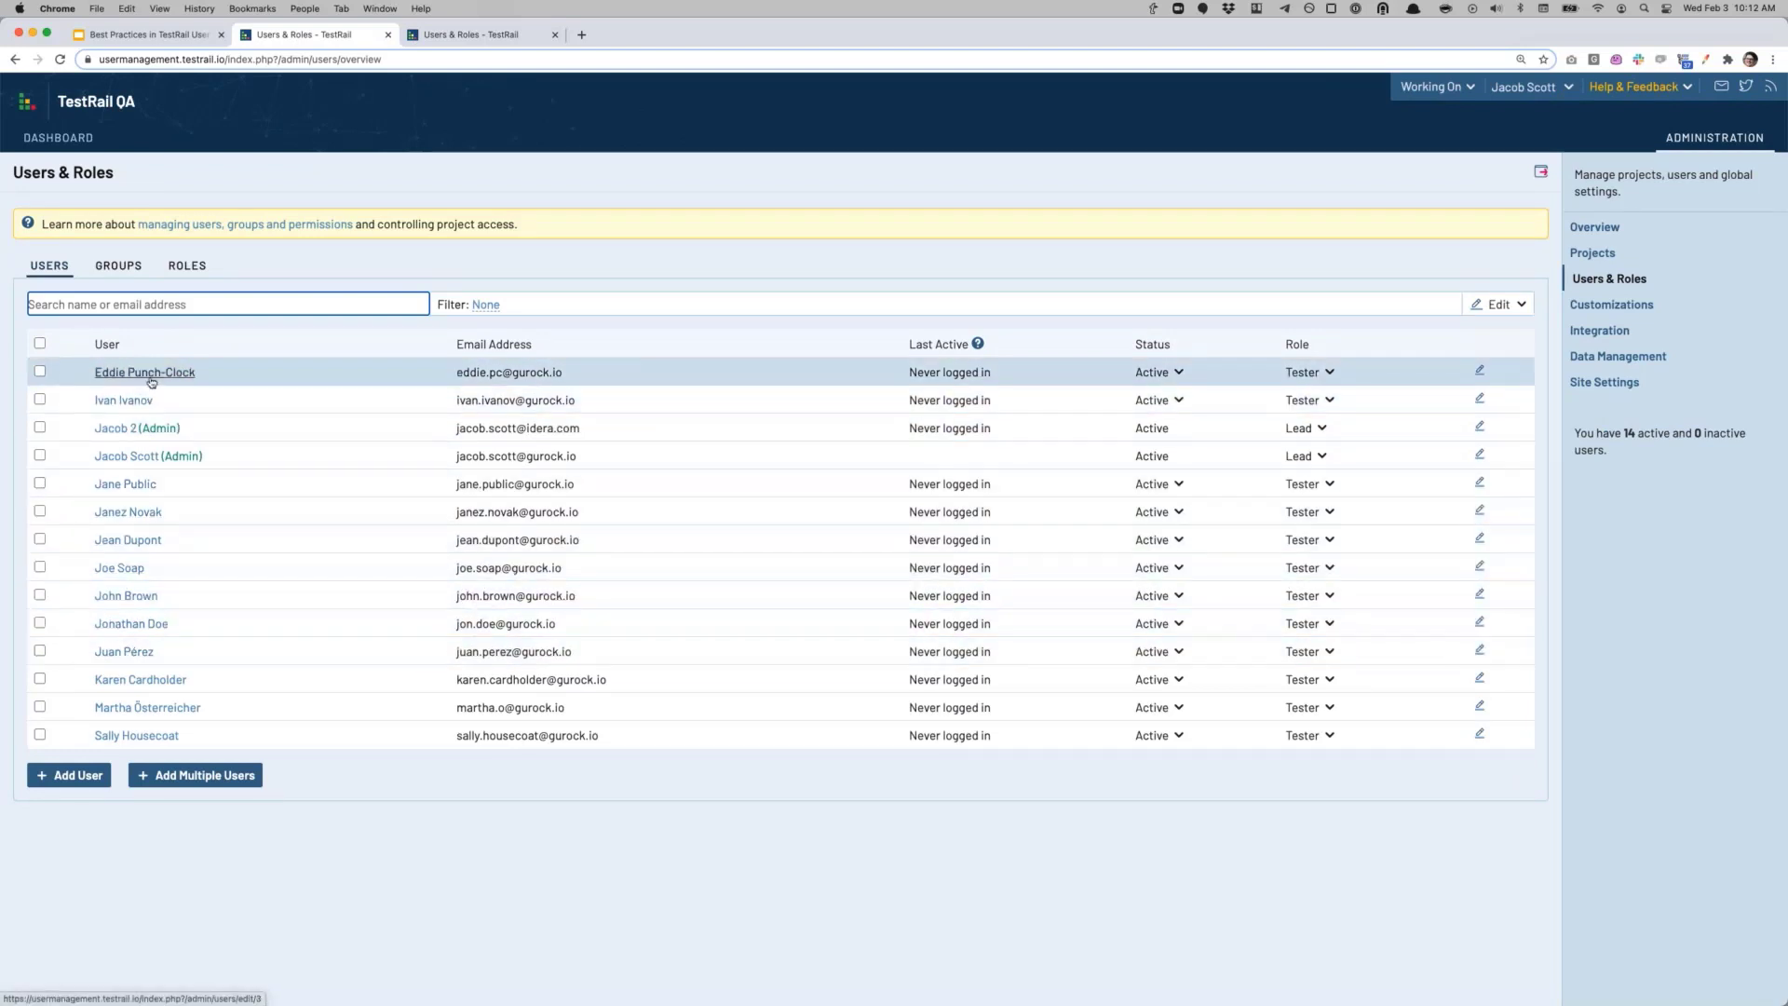
Step: Open a newly added Tester's Edit User page showing profile details and account actions
left_click(130, 512)
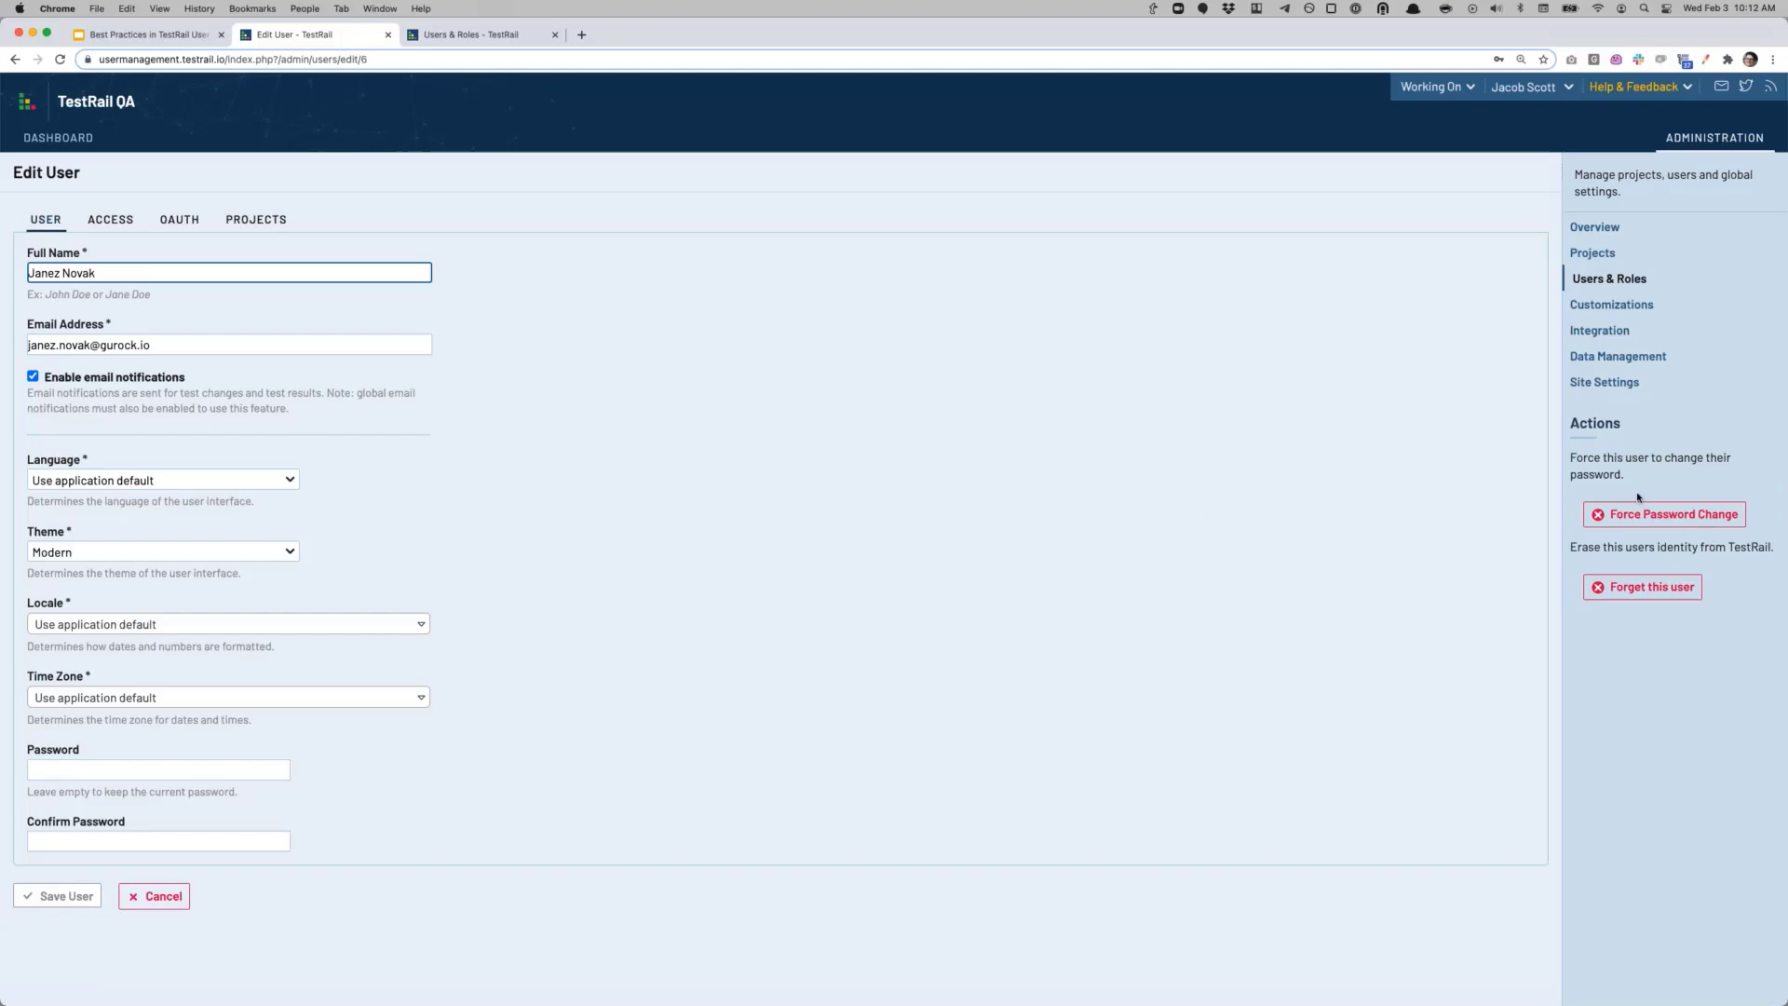
left_click_drag(1583, 434, 1676, 549)
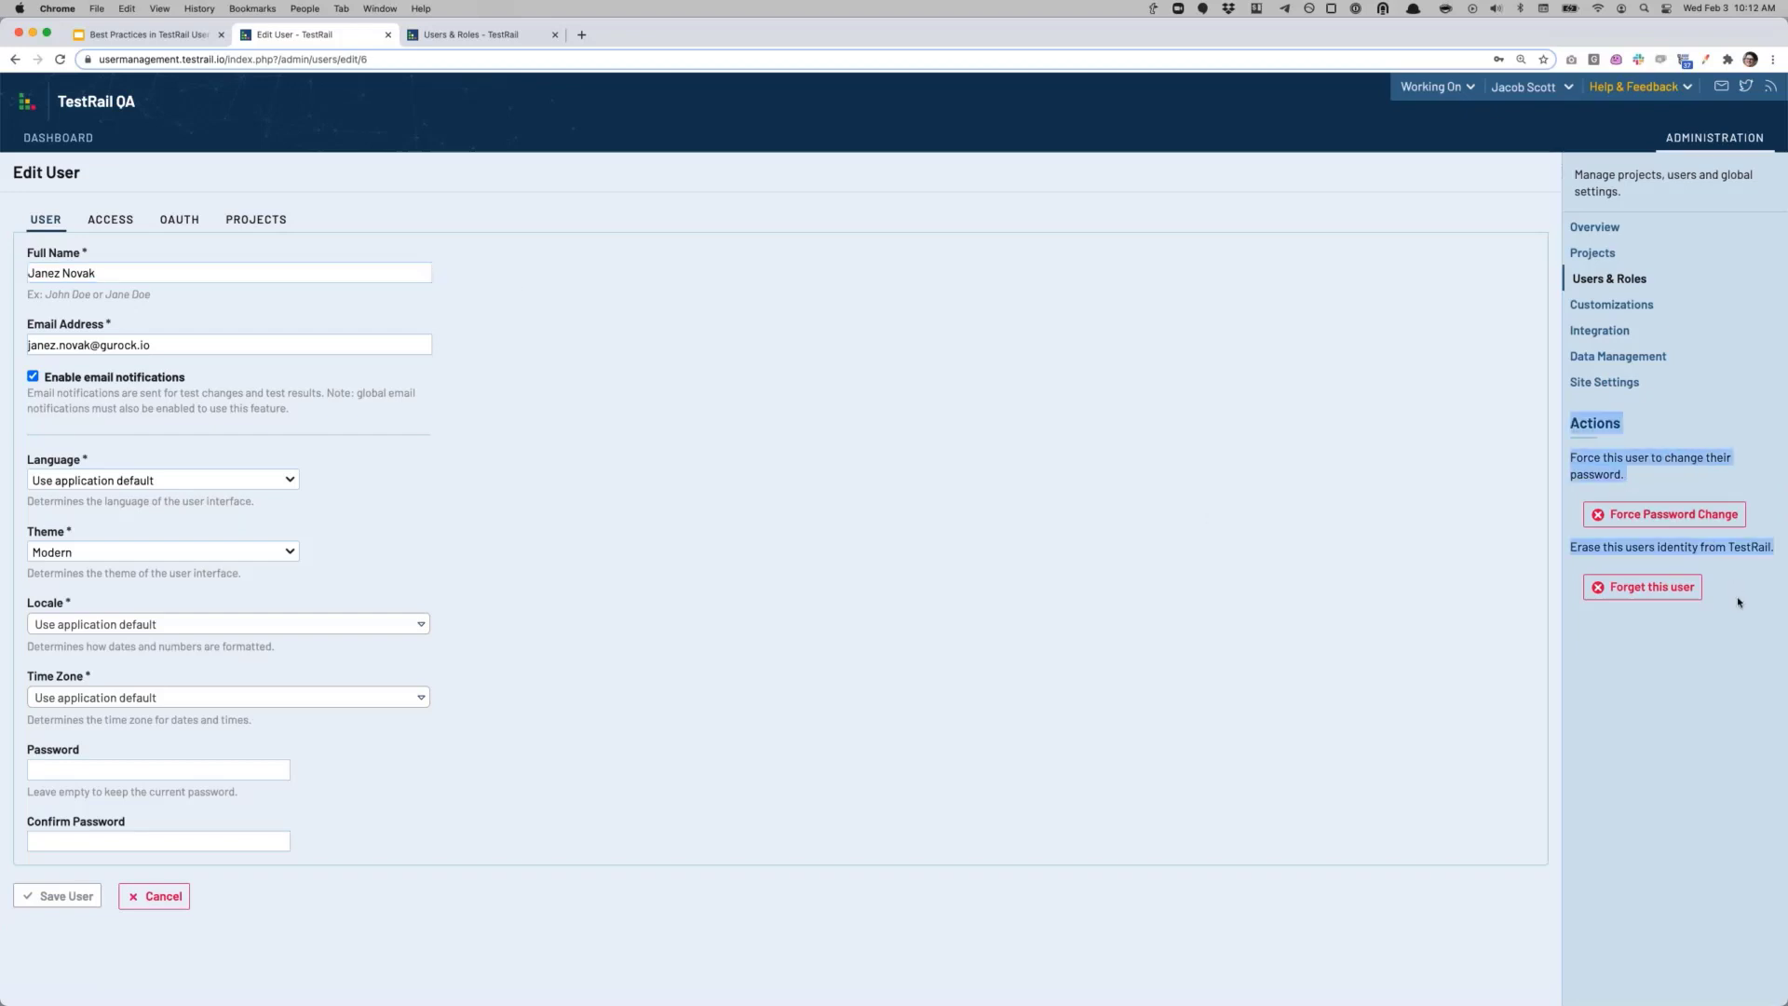
left_click(1625, 484)
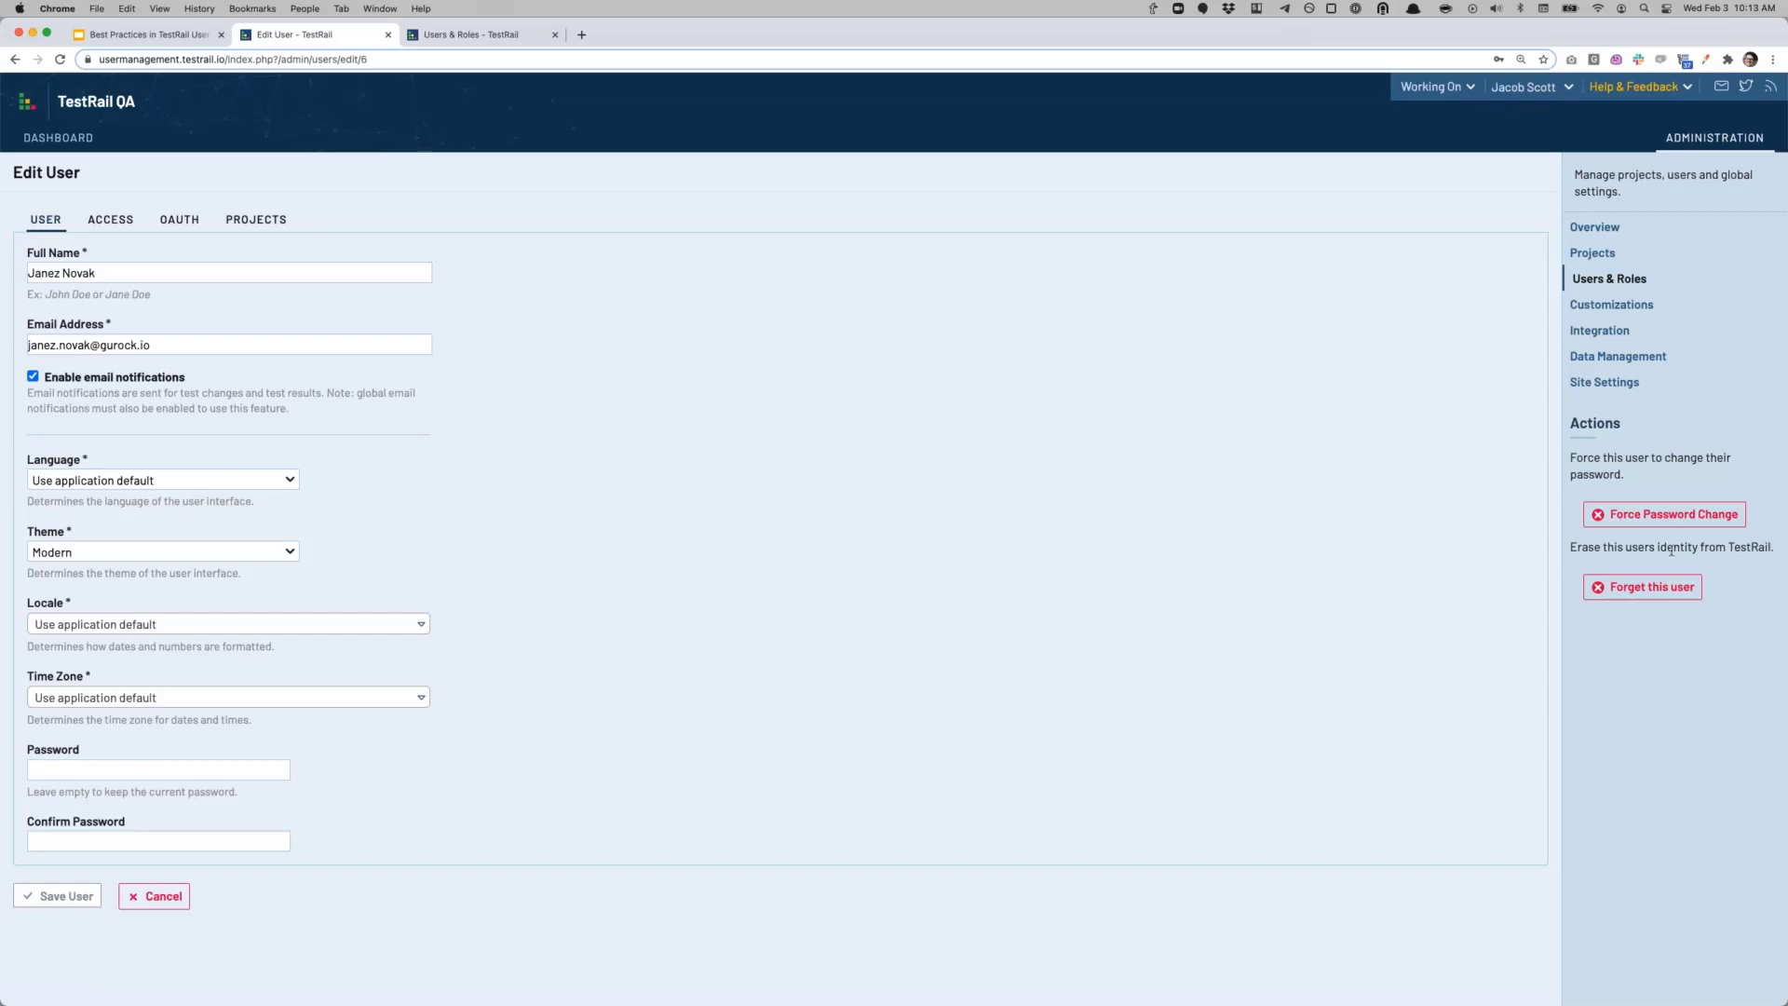
Step: Forget this user, confirming 'Yes, I really want to remove this user'
left_click(1647, 587)
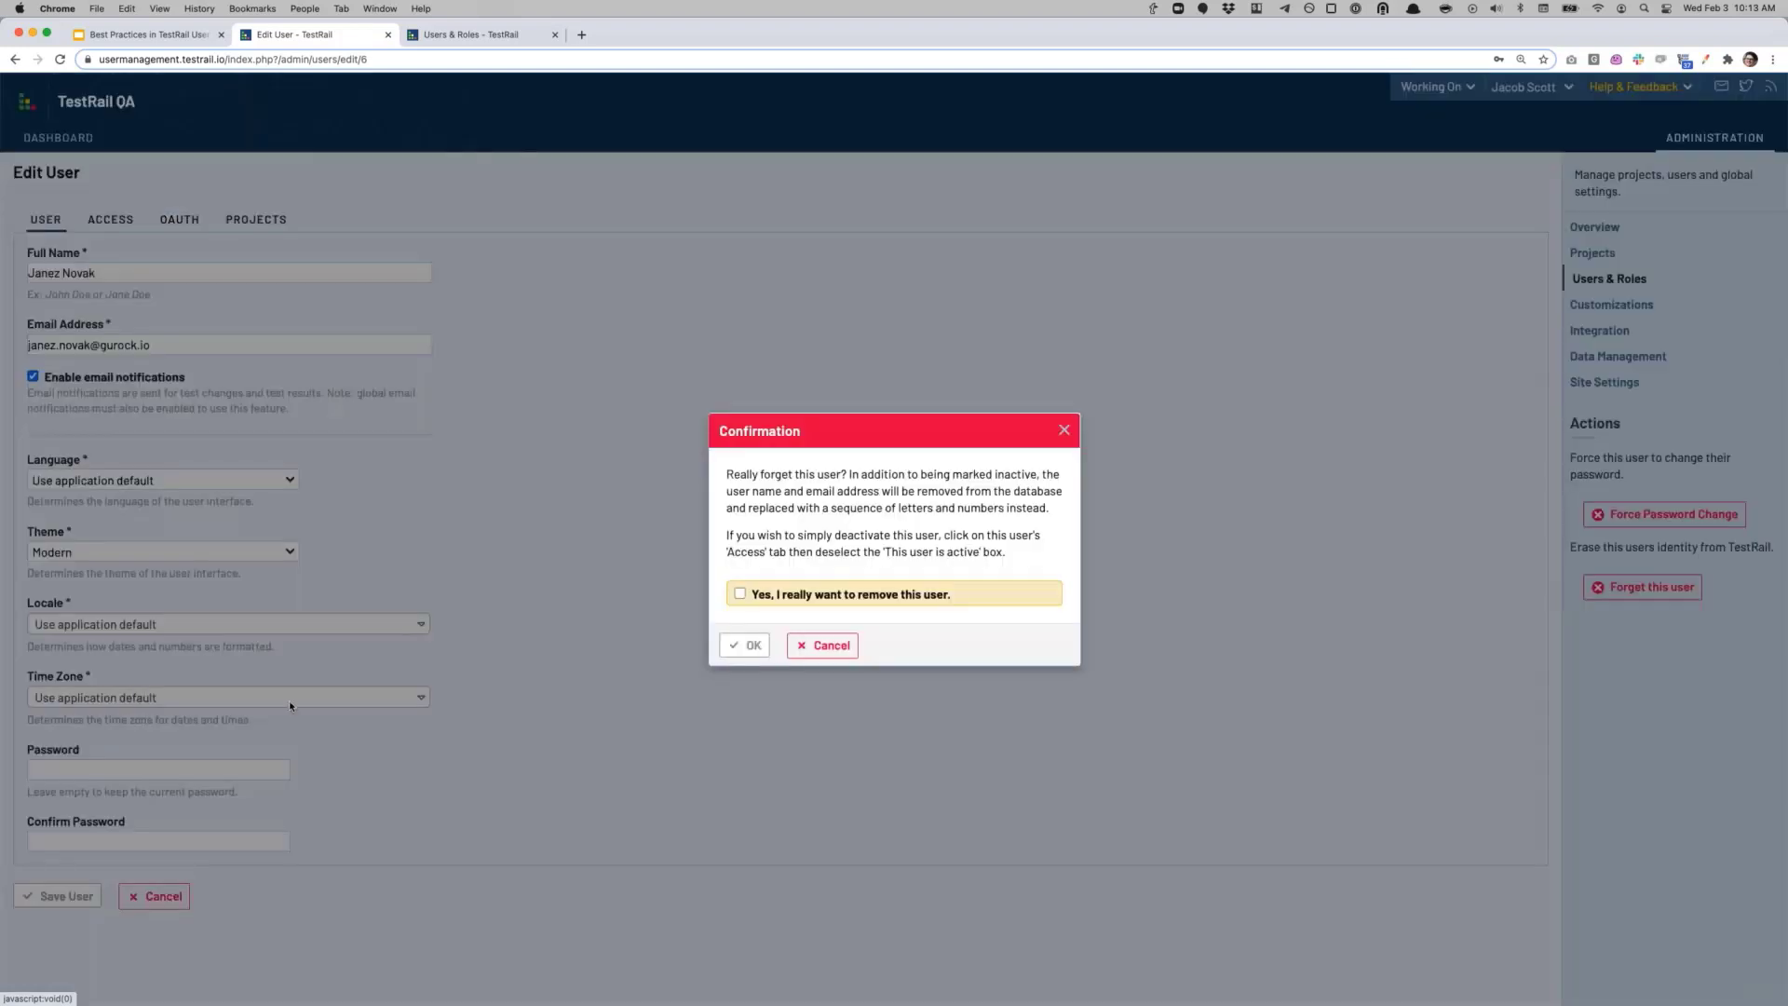
left_click(740, 593)
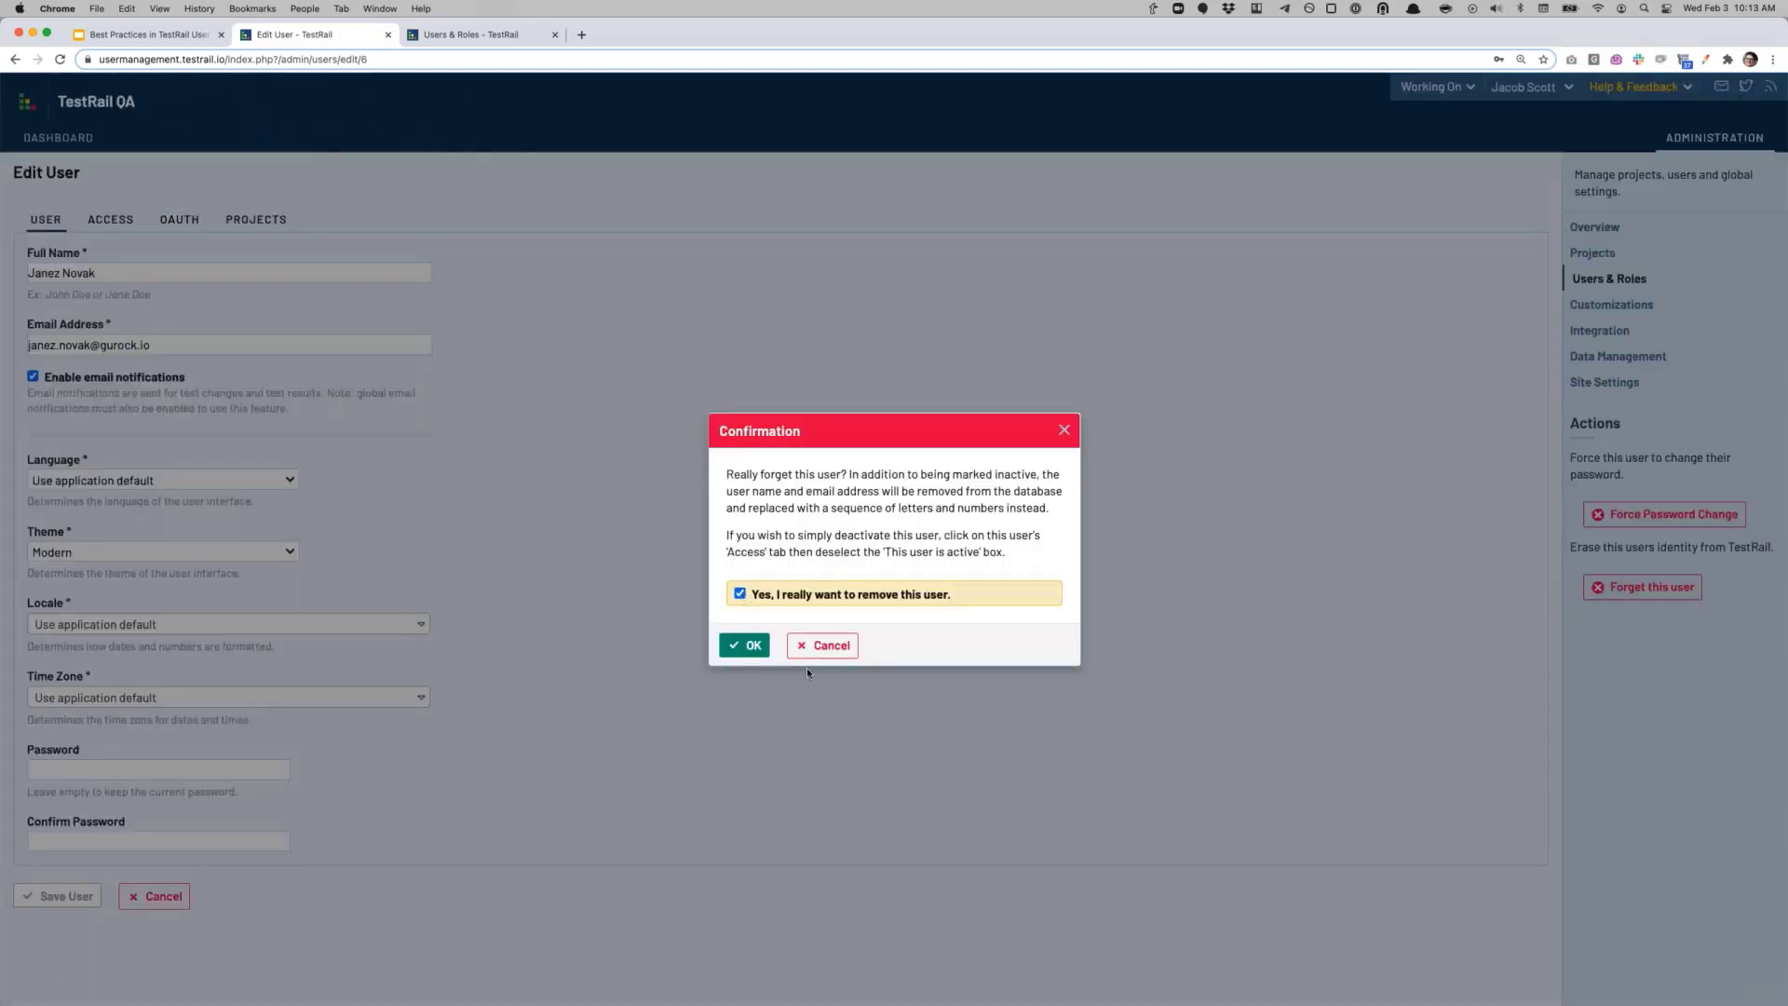
left_click(745, 645)
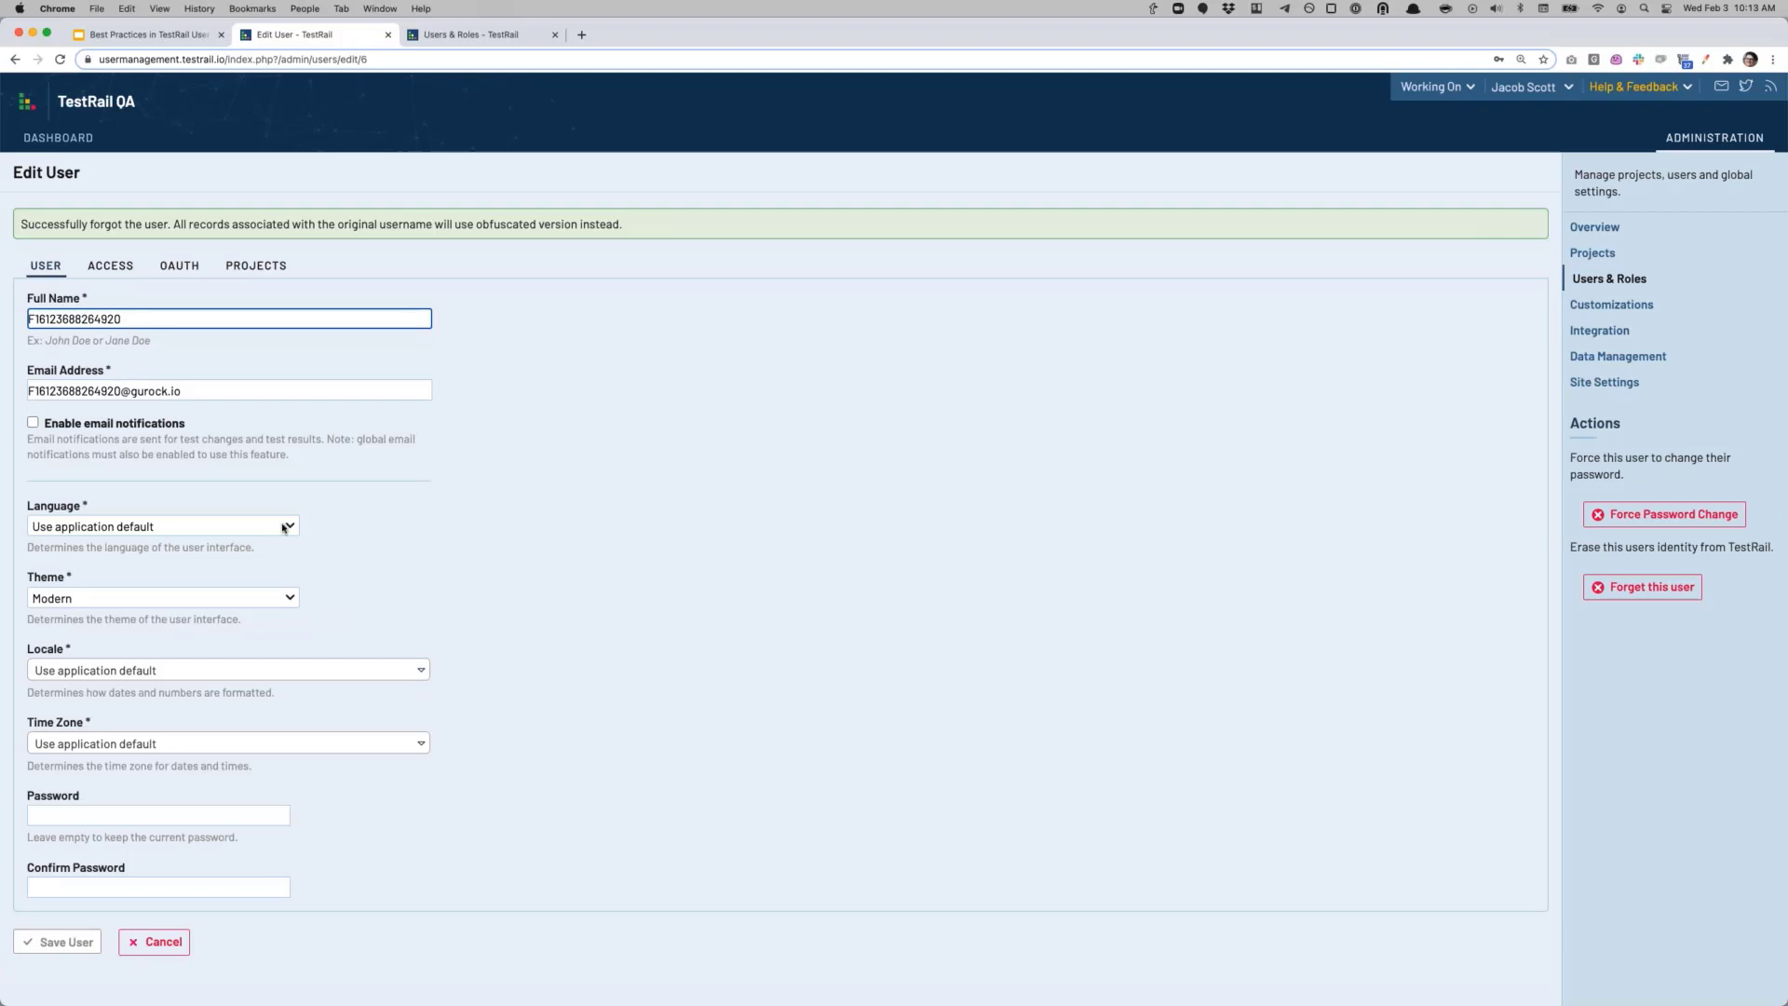
Step: Check the forgotten user's Access tab, then return to the Users & Roles list
left_click(122, 272)
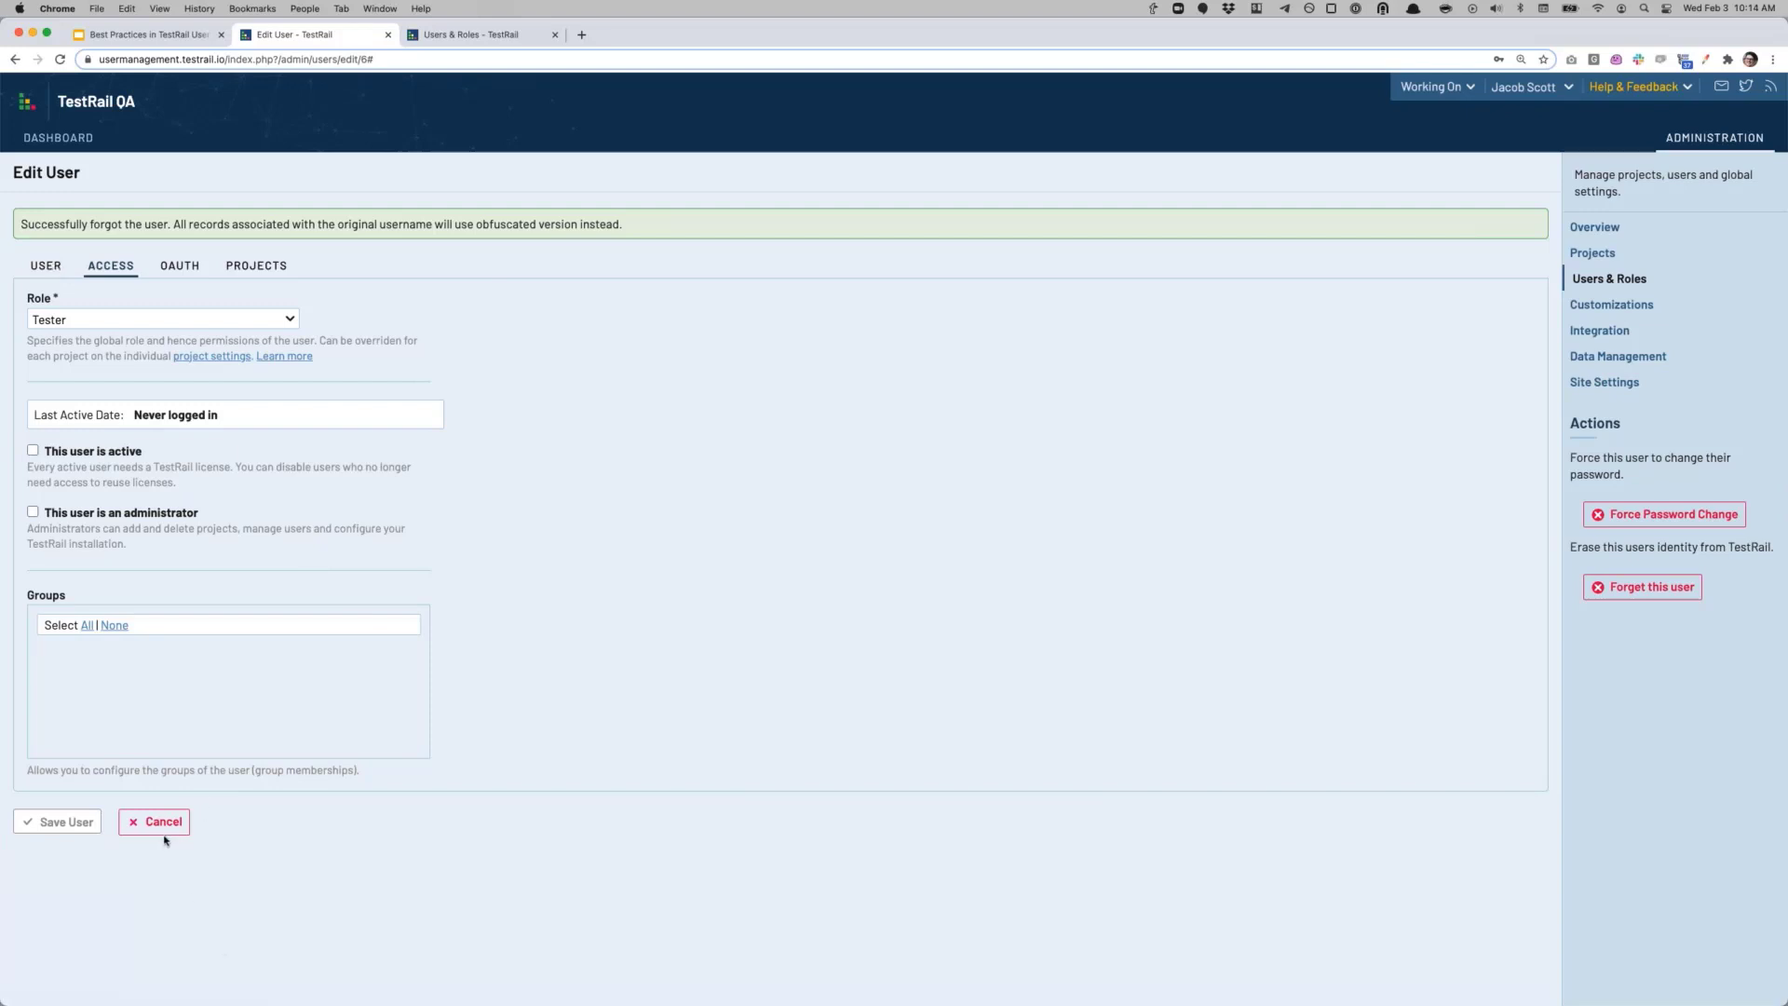
left_click(47, 268)
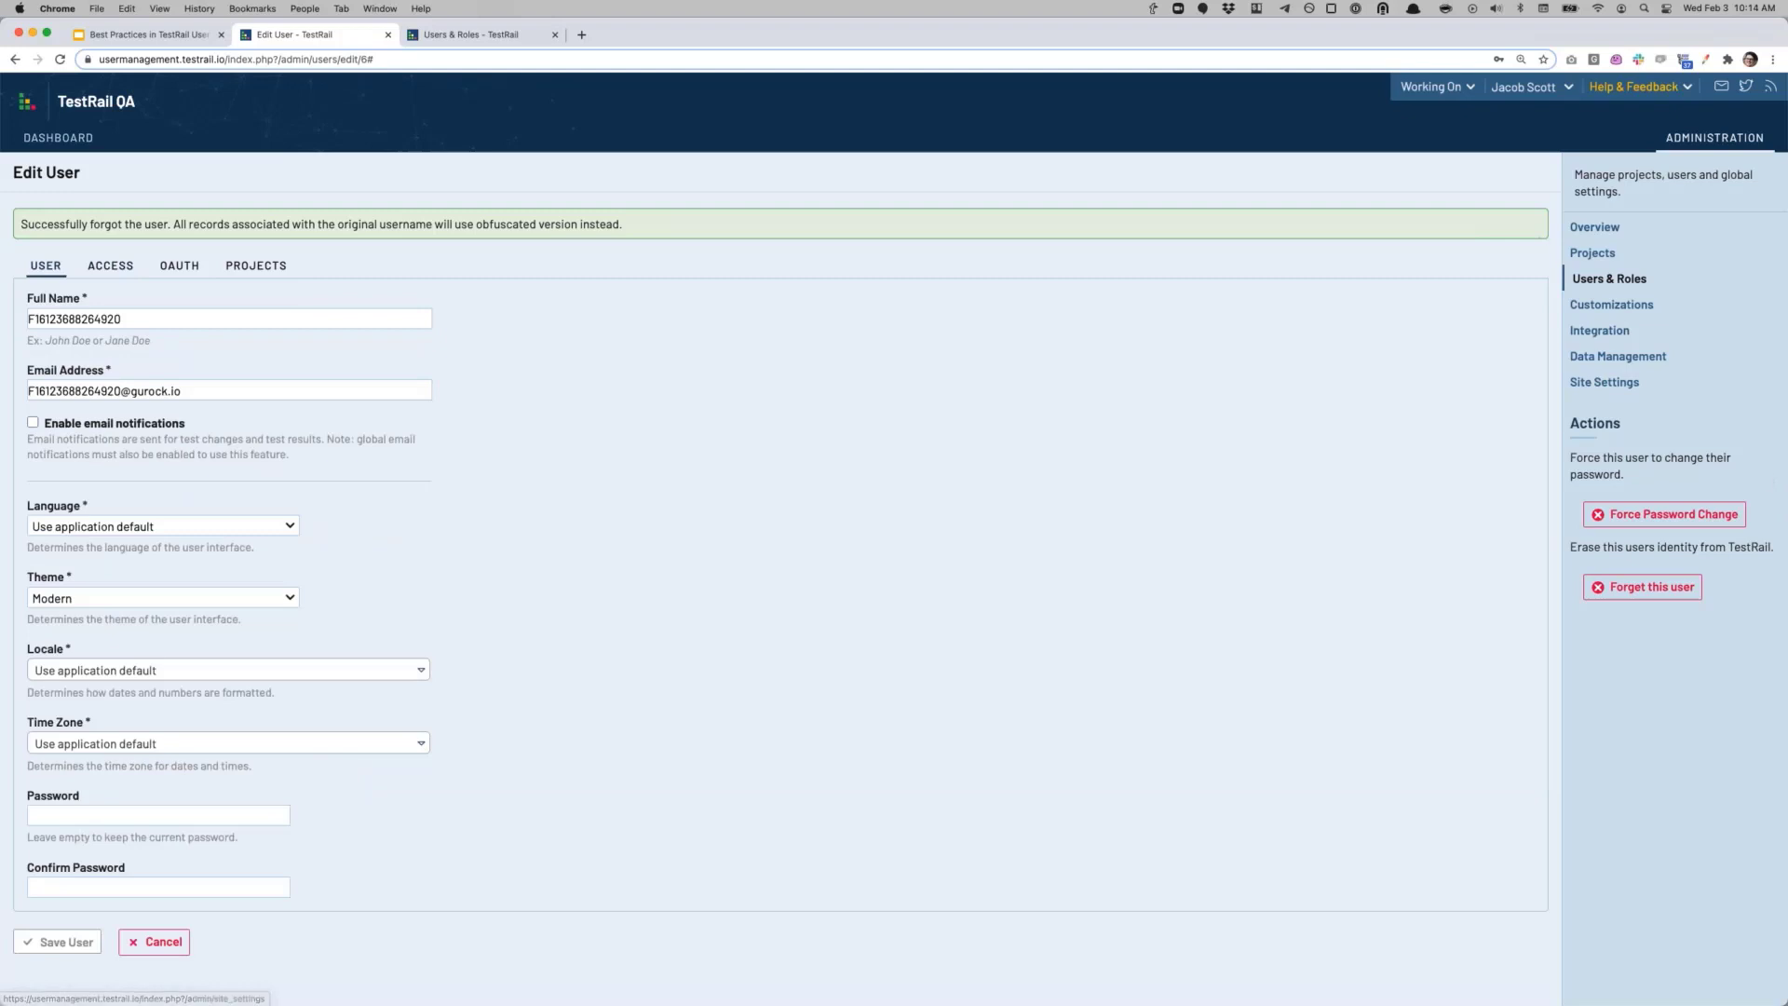
left_click(1592, 281)
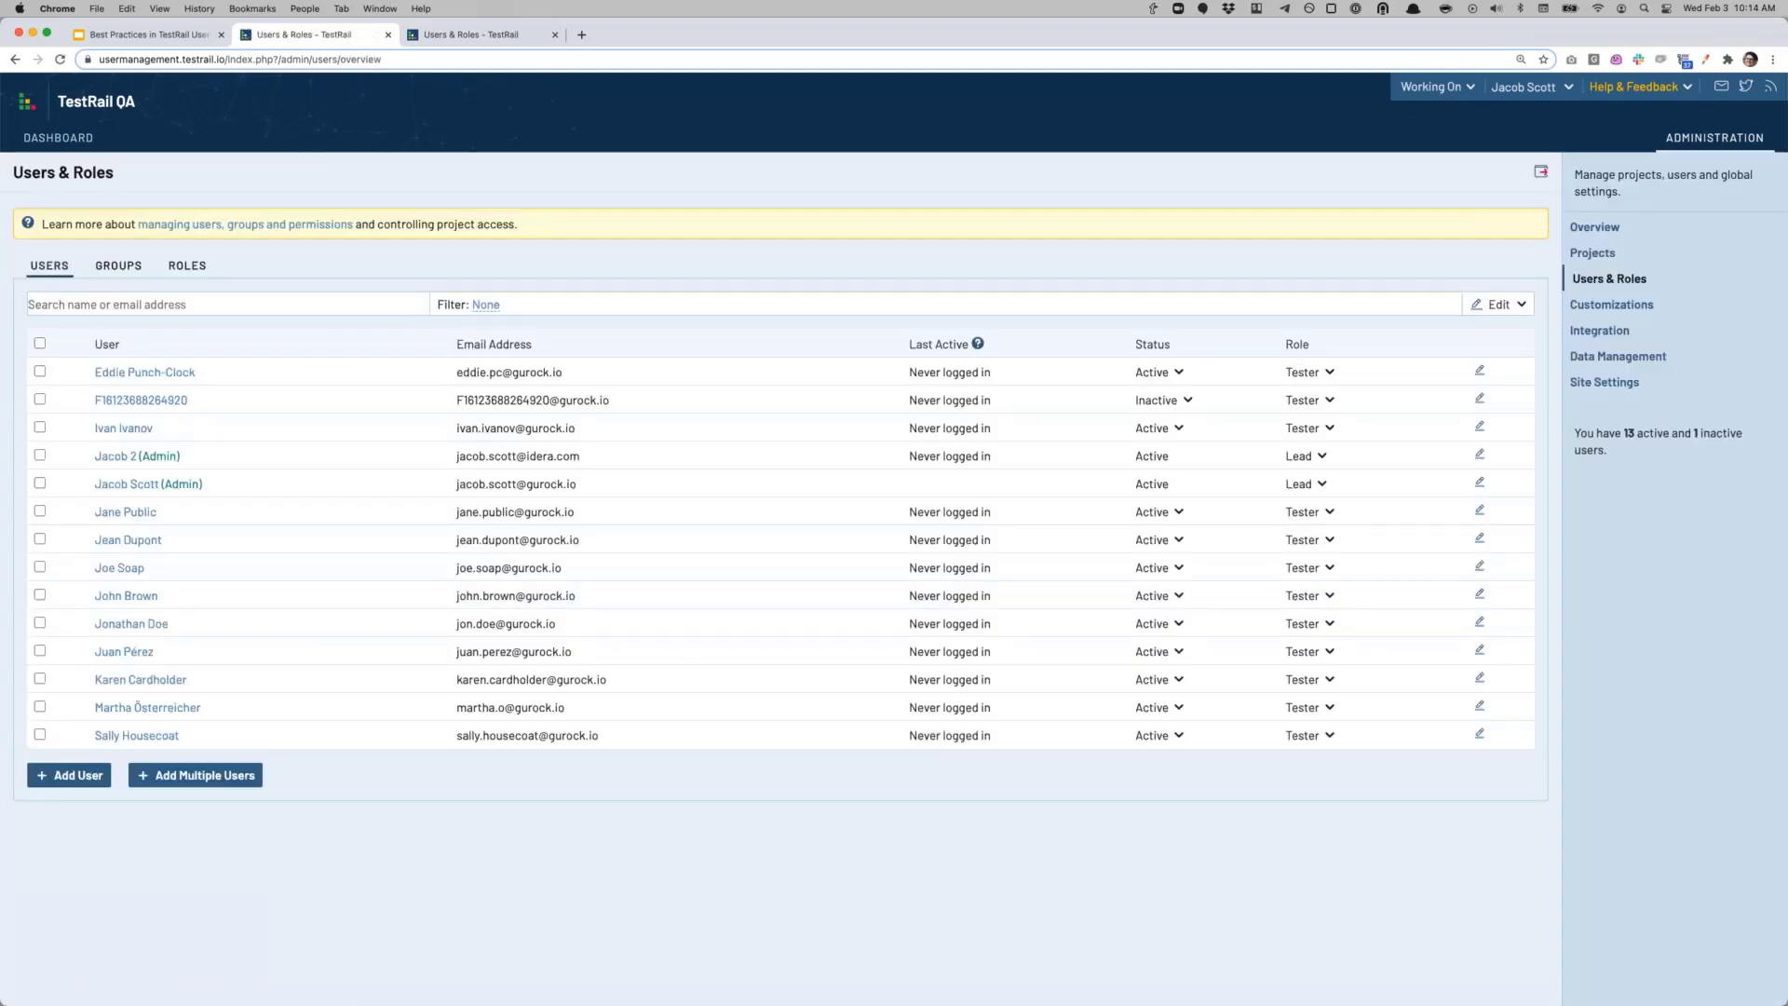
Step: Select three testers in the users list and choose Edit selected from the Edit dropdown
left_click(39, 512)
left_click(39, 540)
left_click(39, 568)
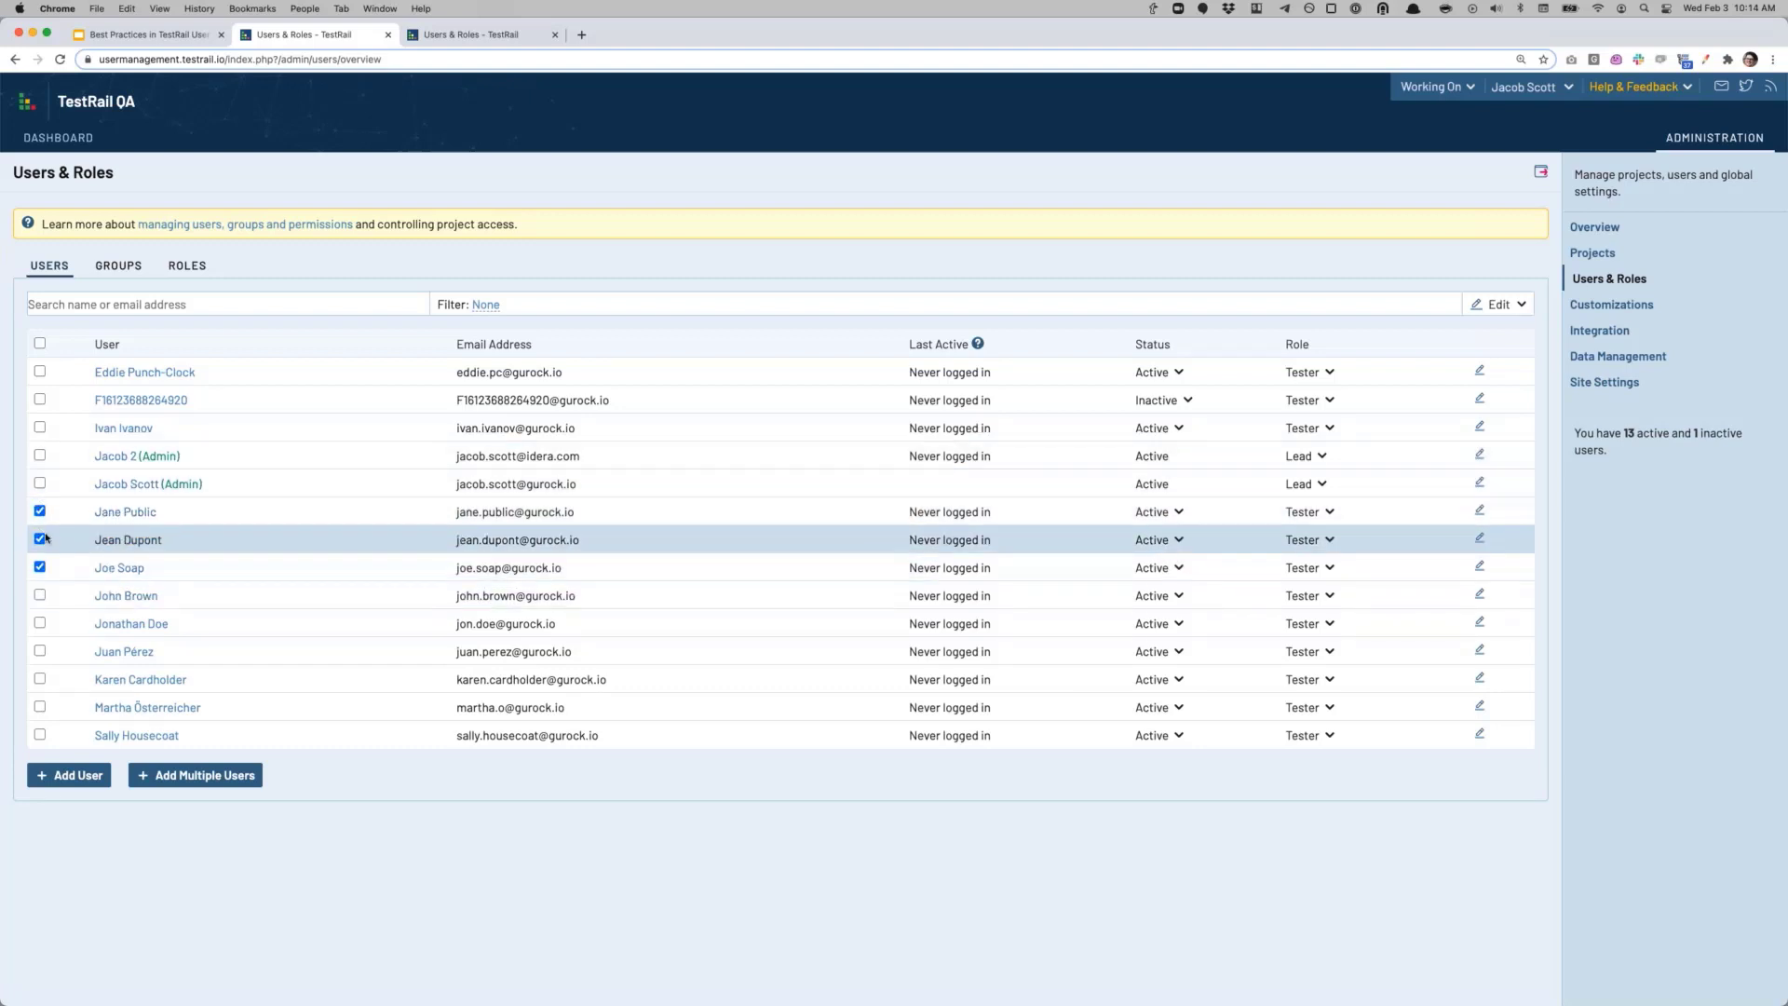
left_click(1499, 305)
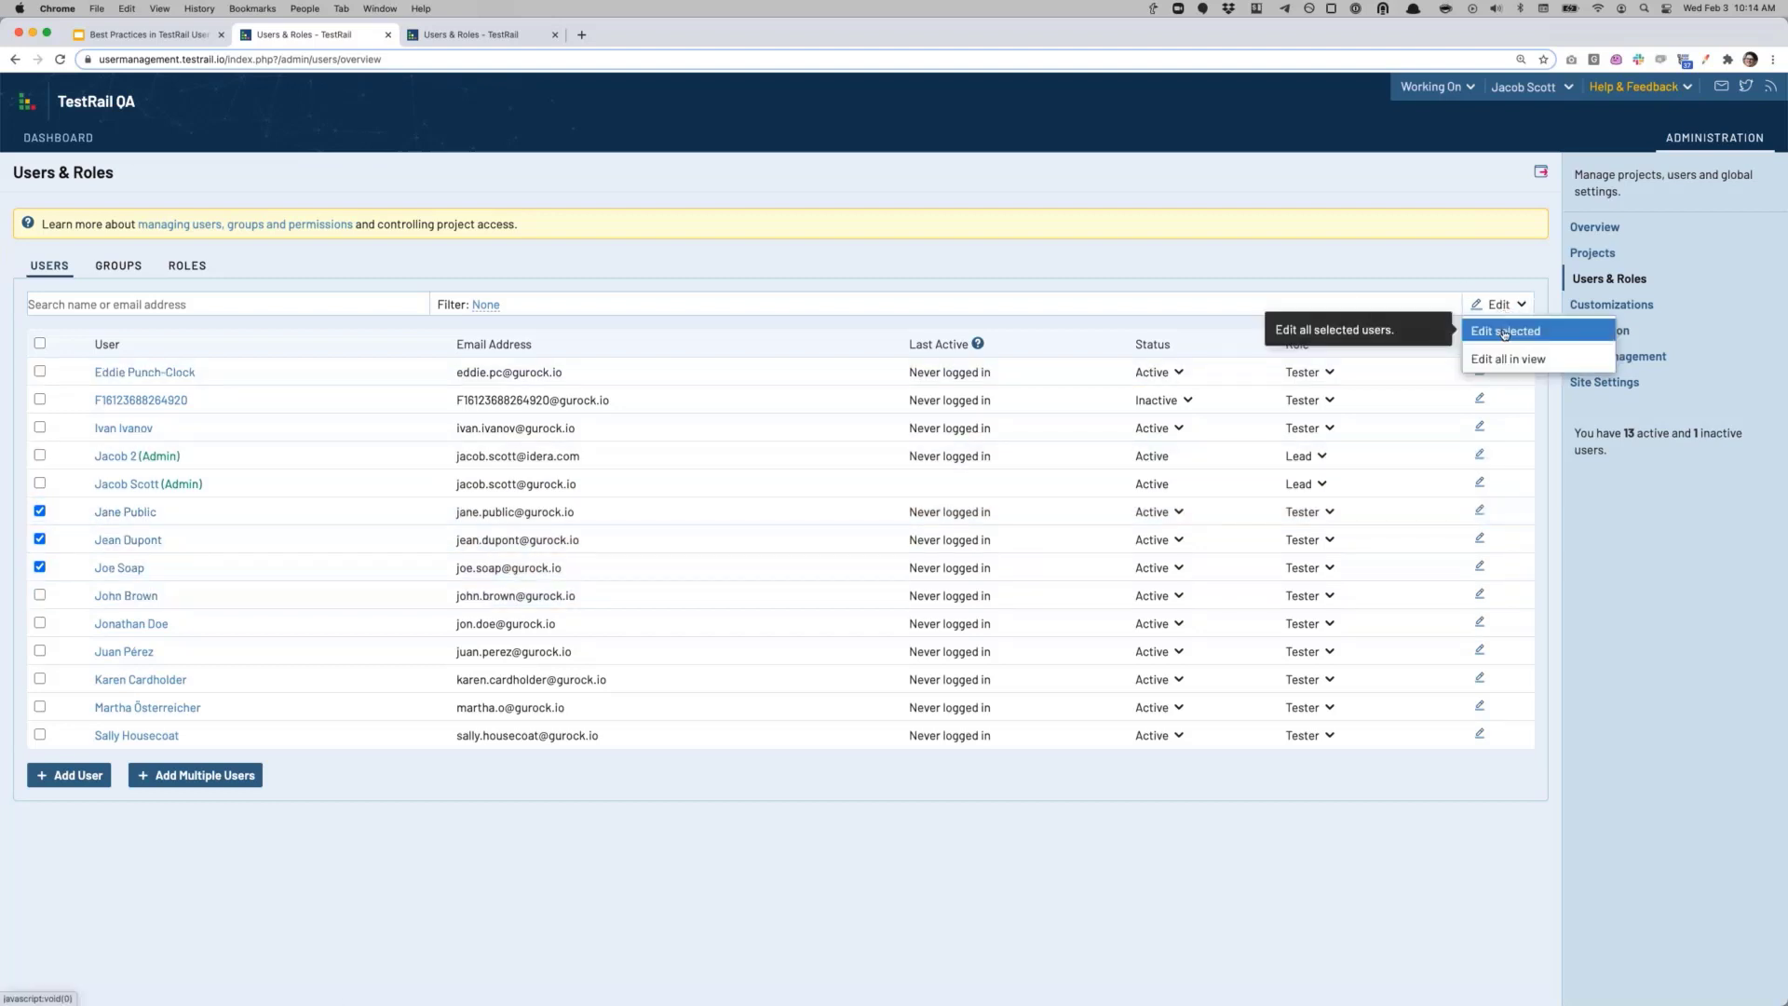
left_click(1505, 333)
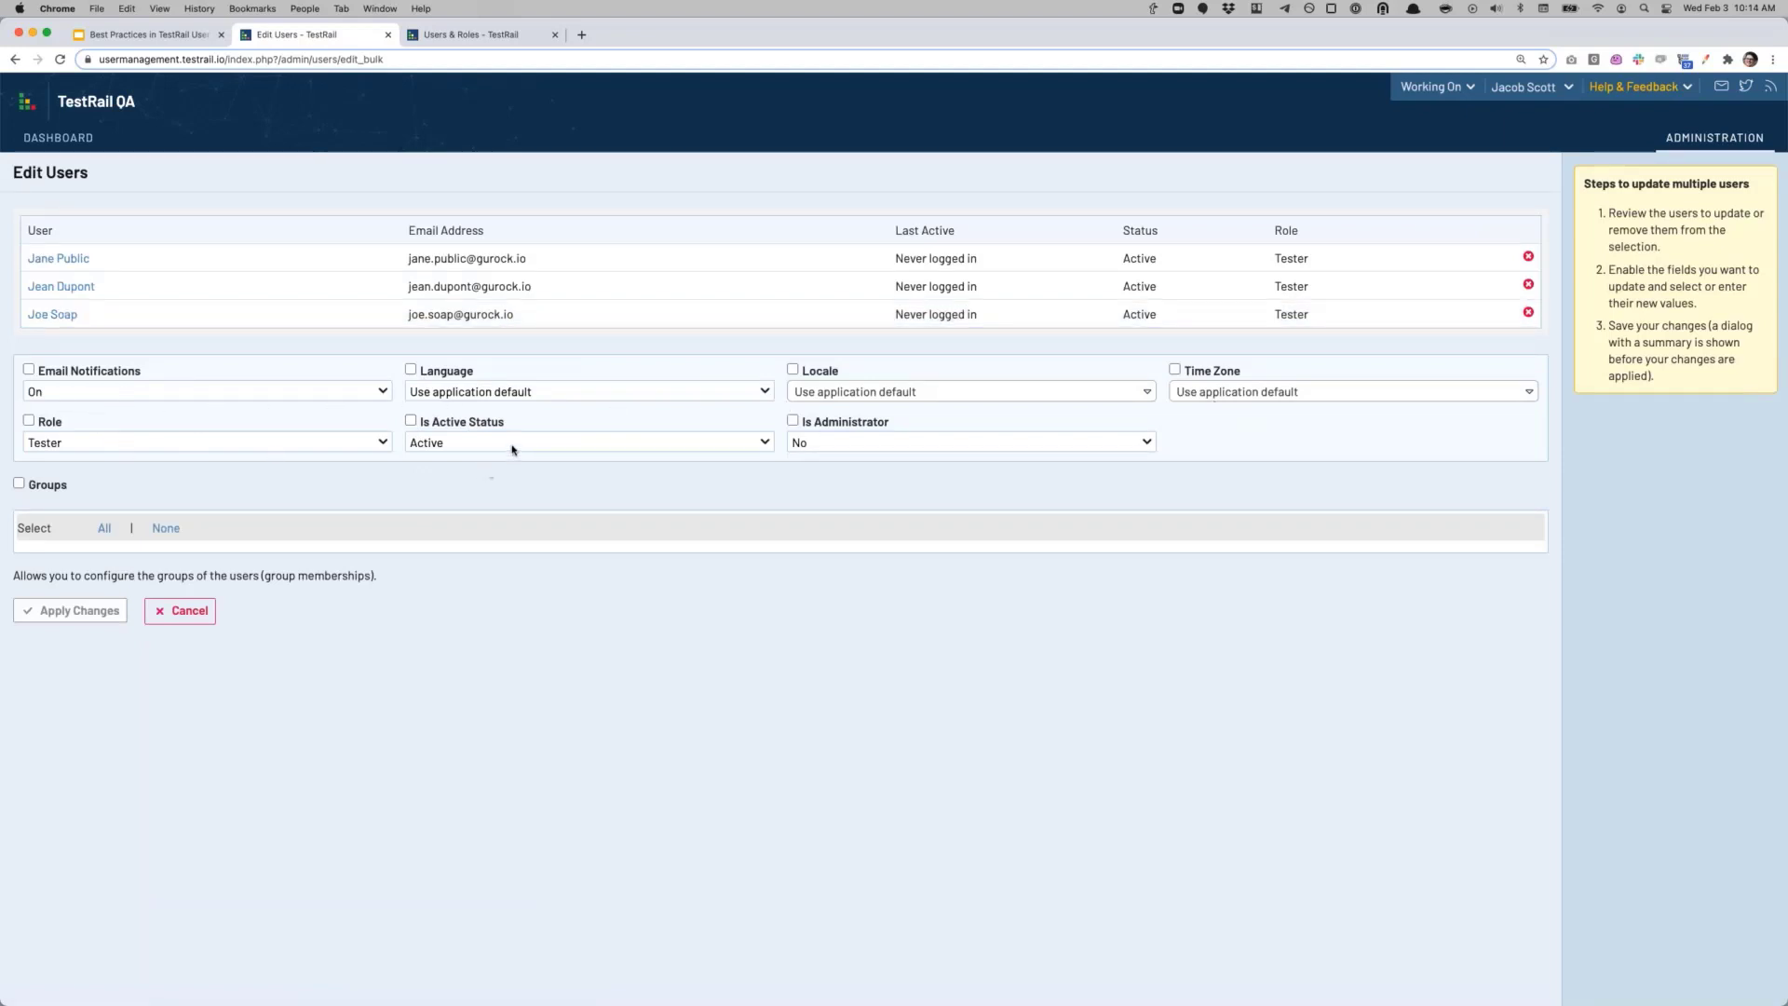
left_click(431, 440)
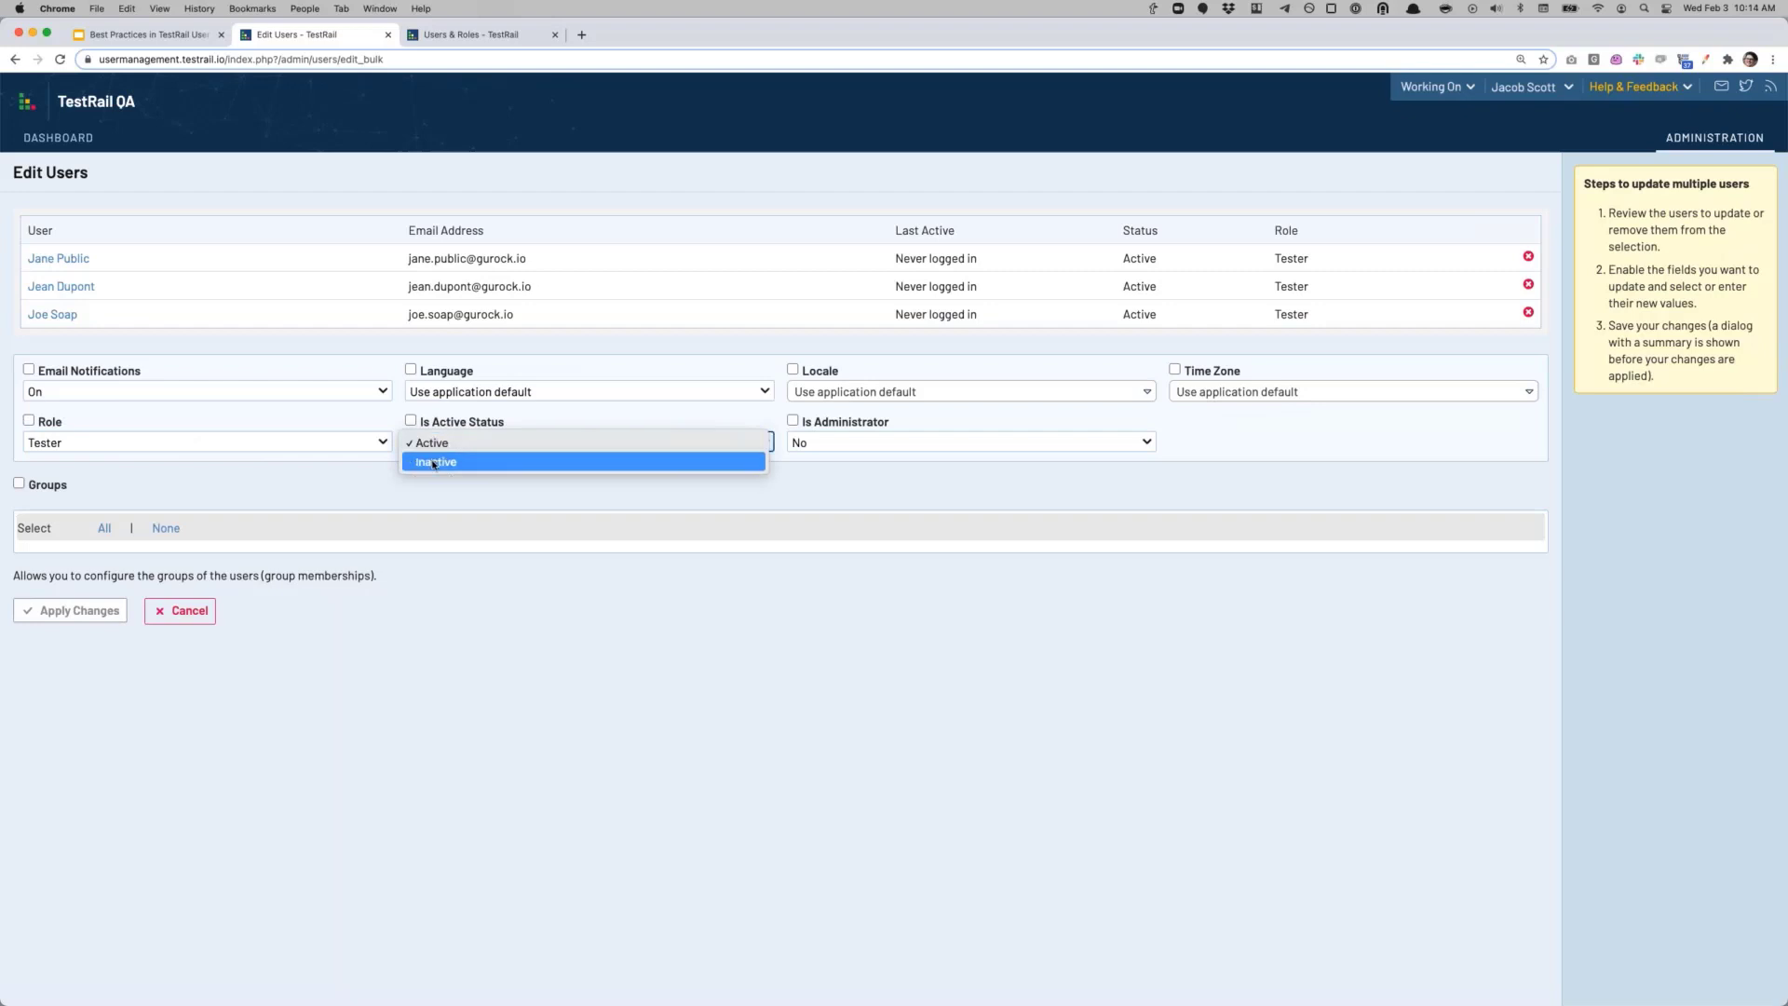
left_click(433, 462)
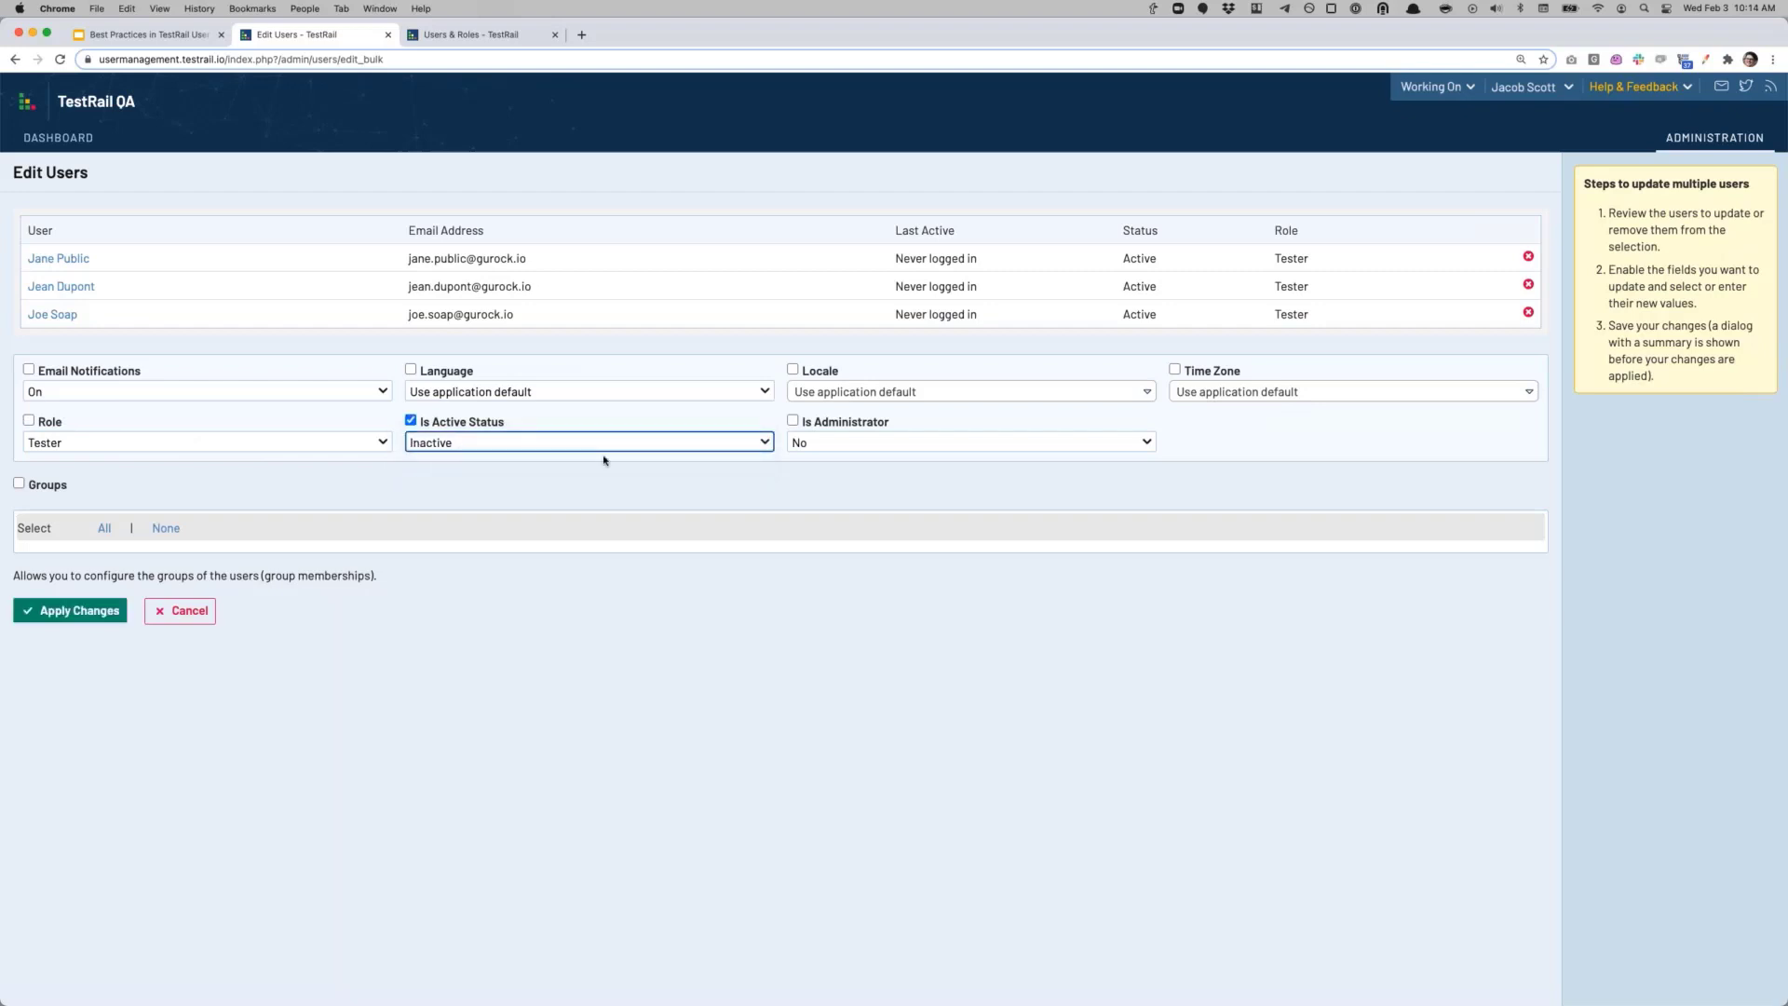
left_click(411, 421)
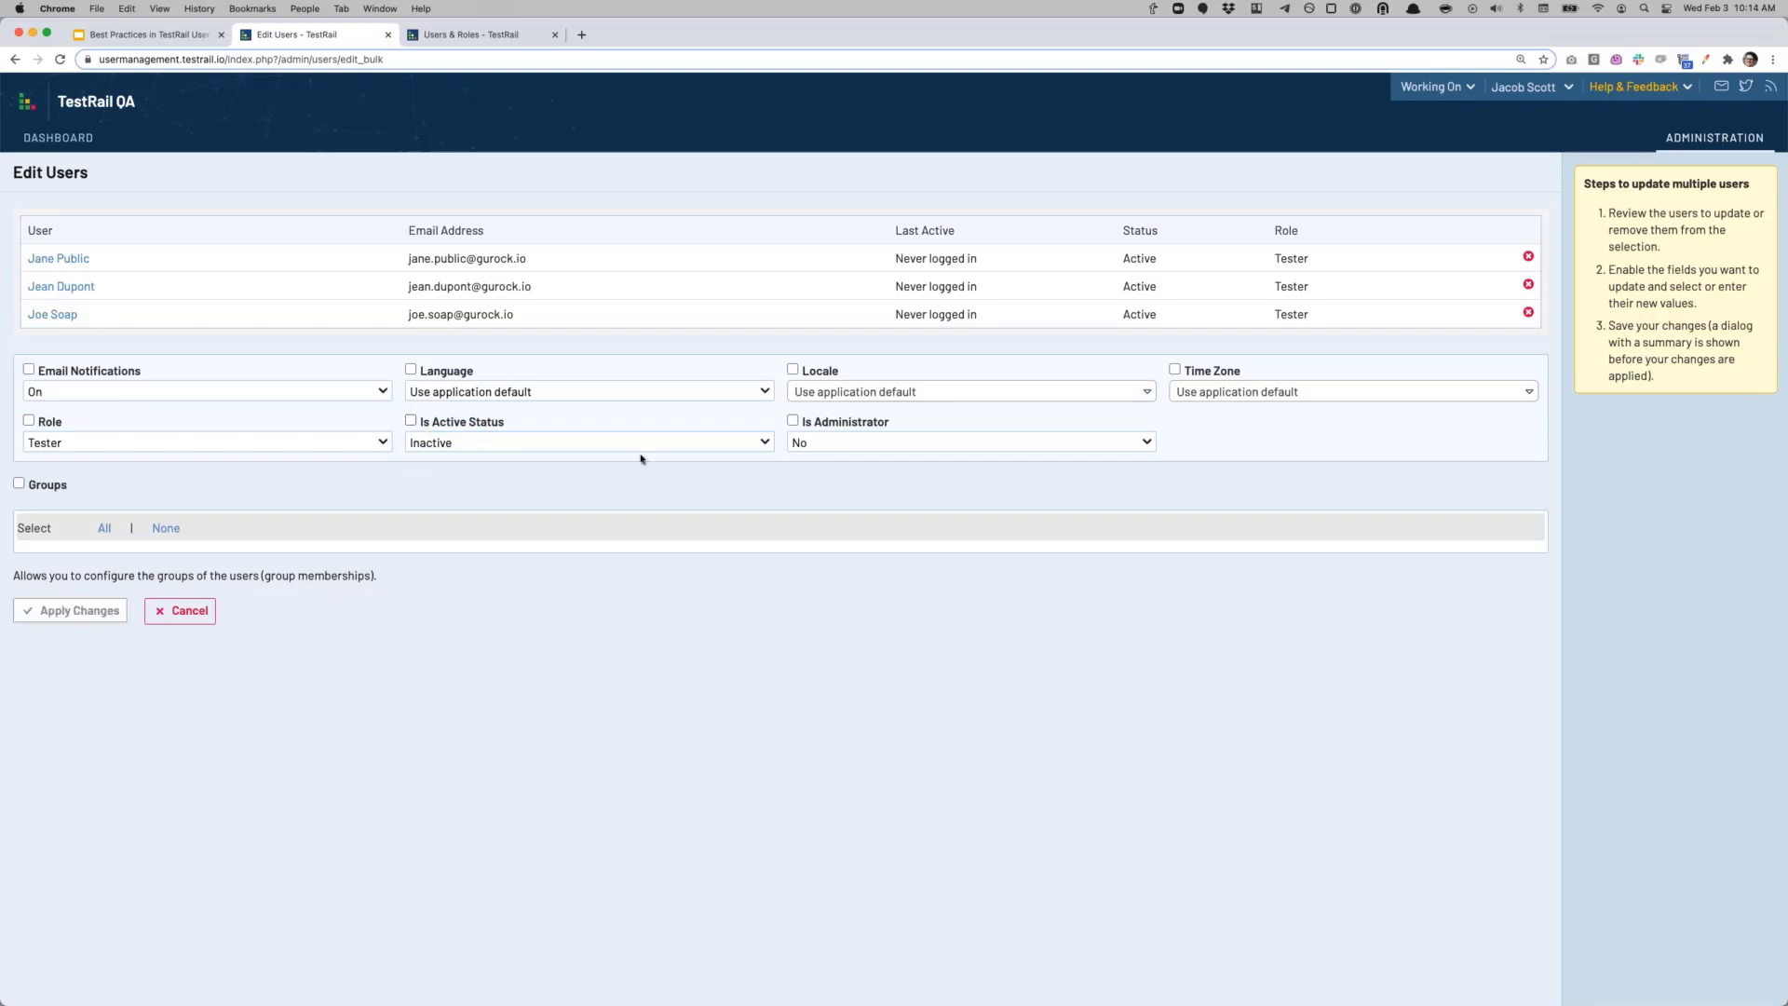
left_click(881, 449)
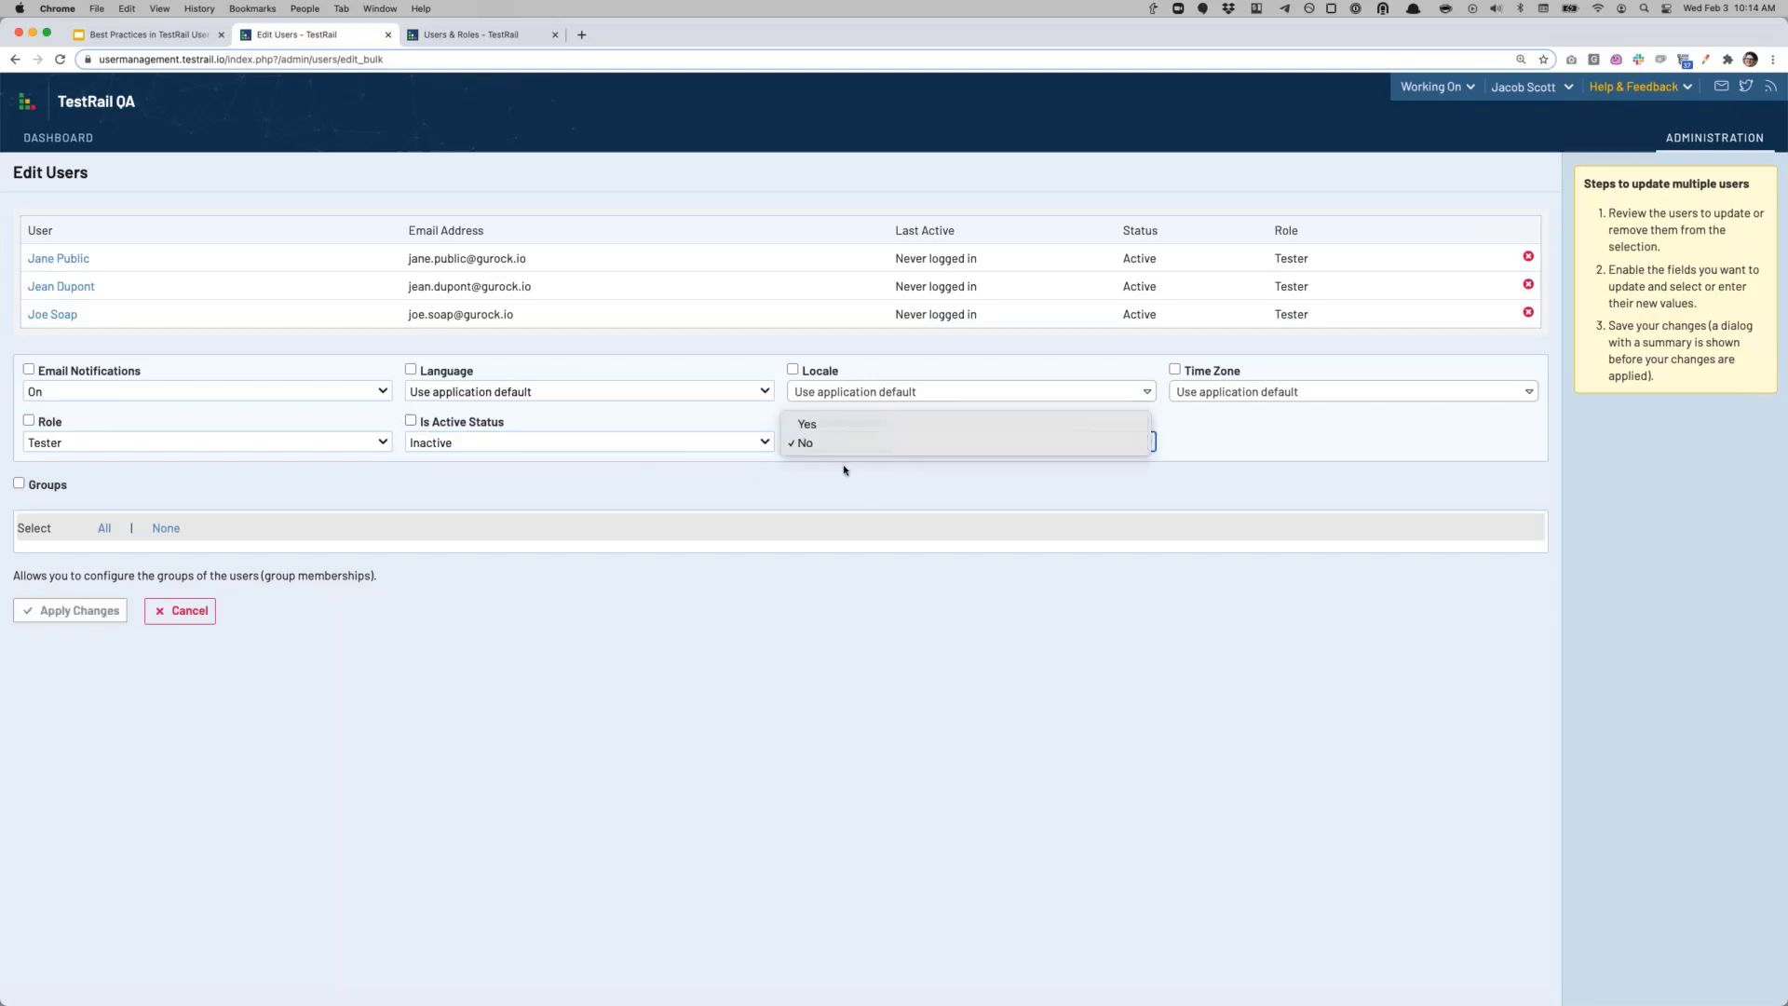
left_click(843, 471)
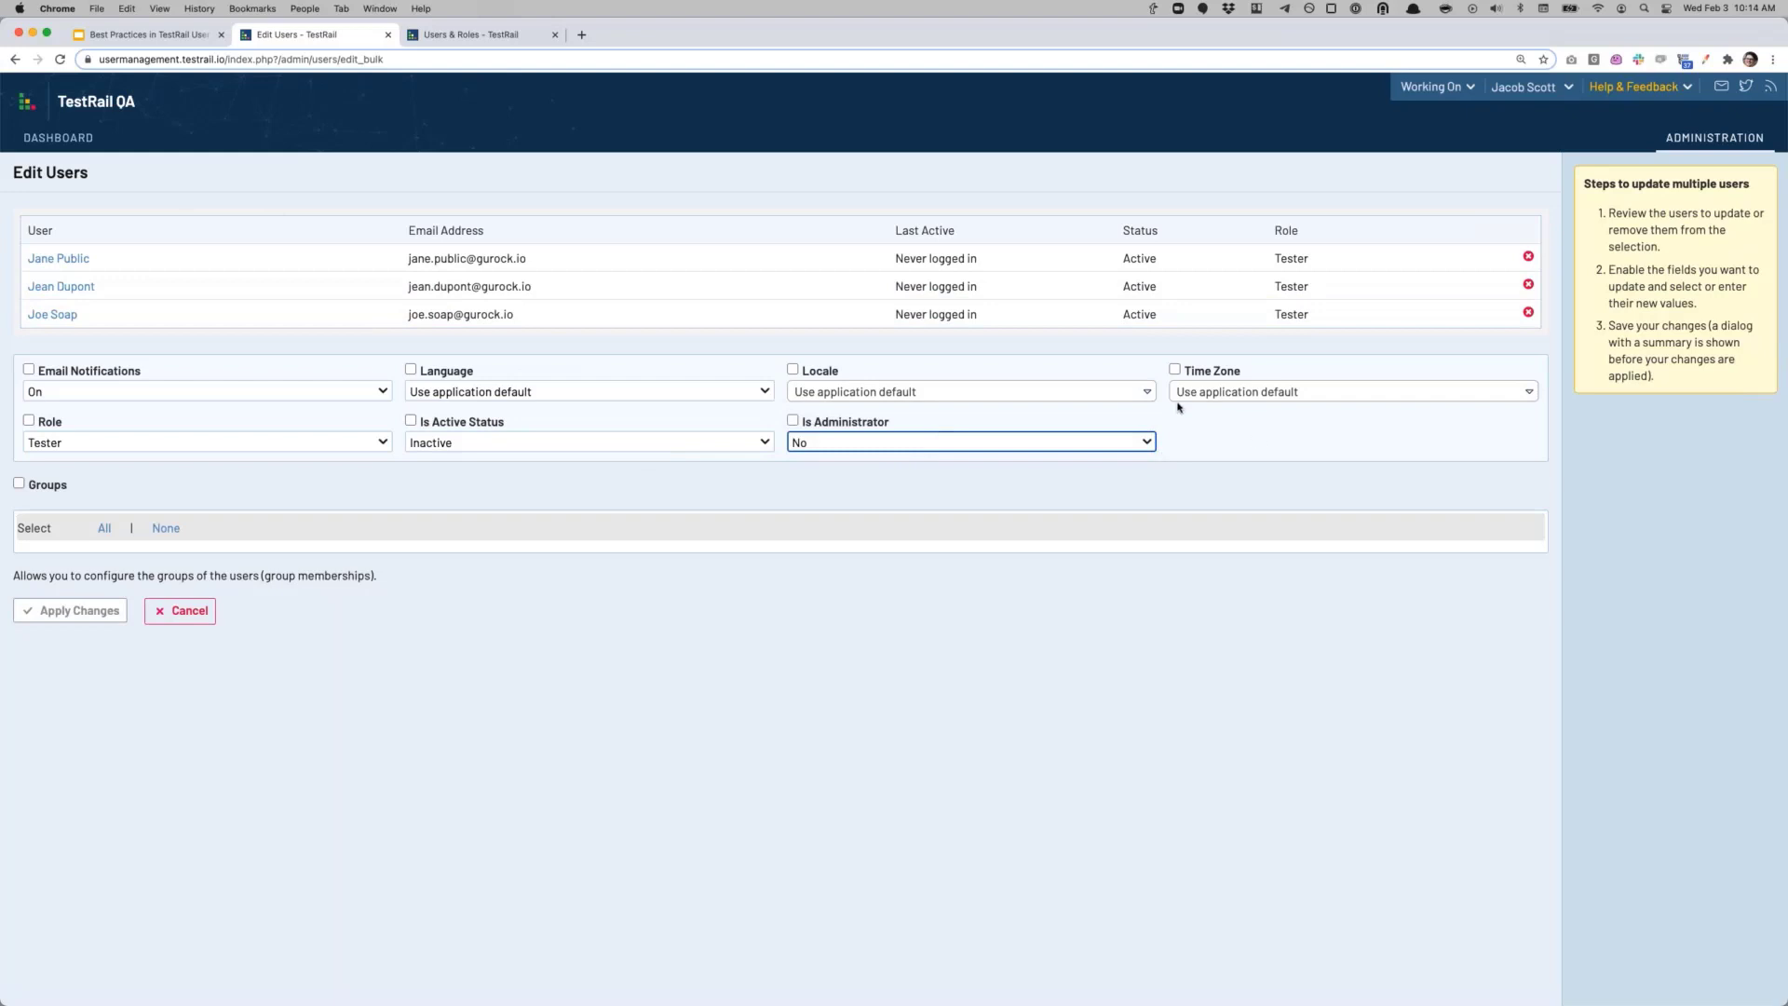
left_click(259, 444)
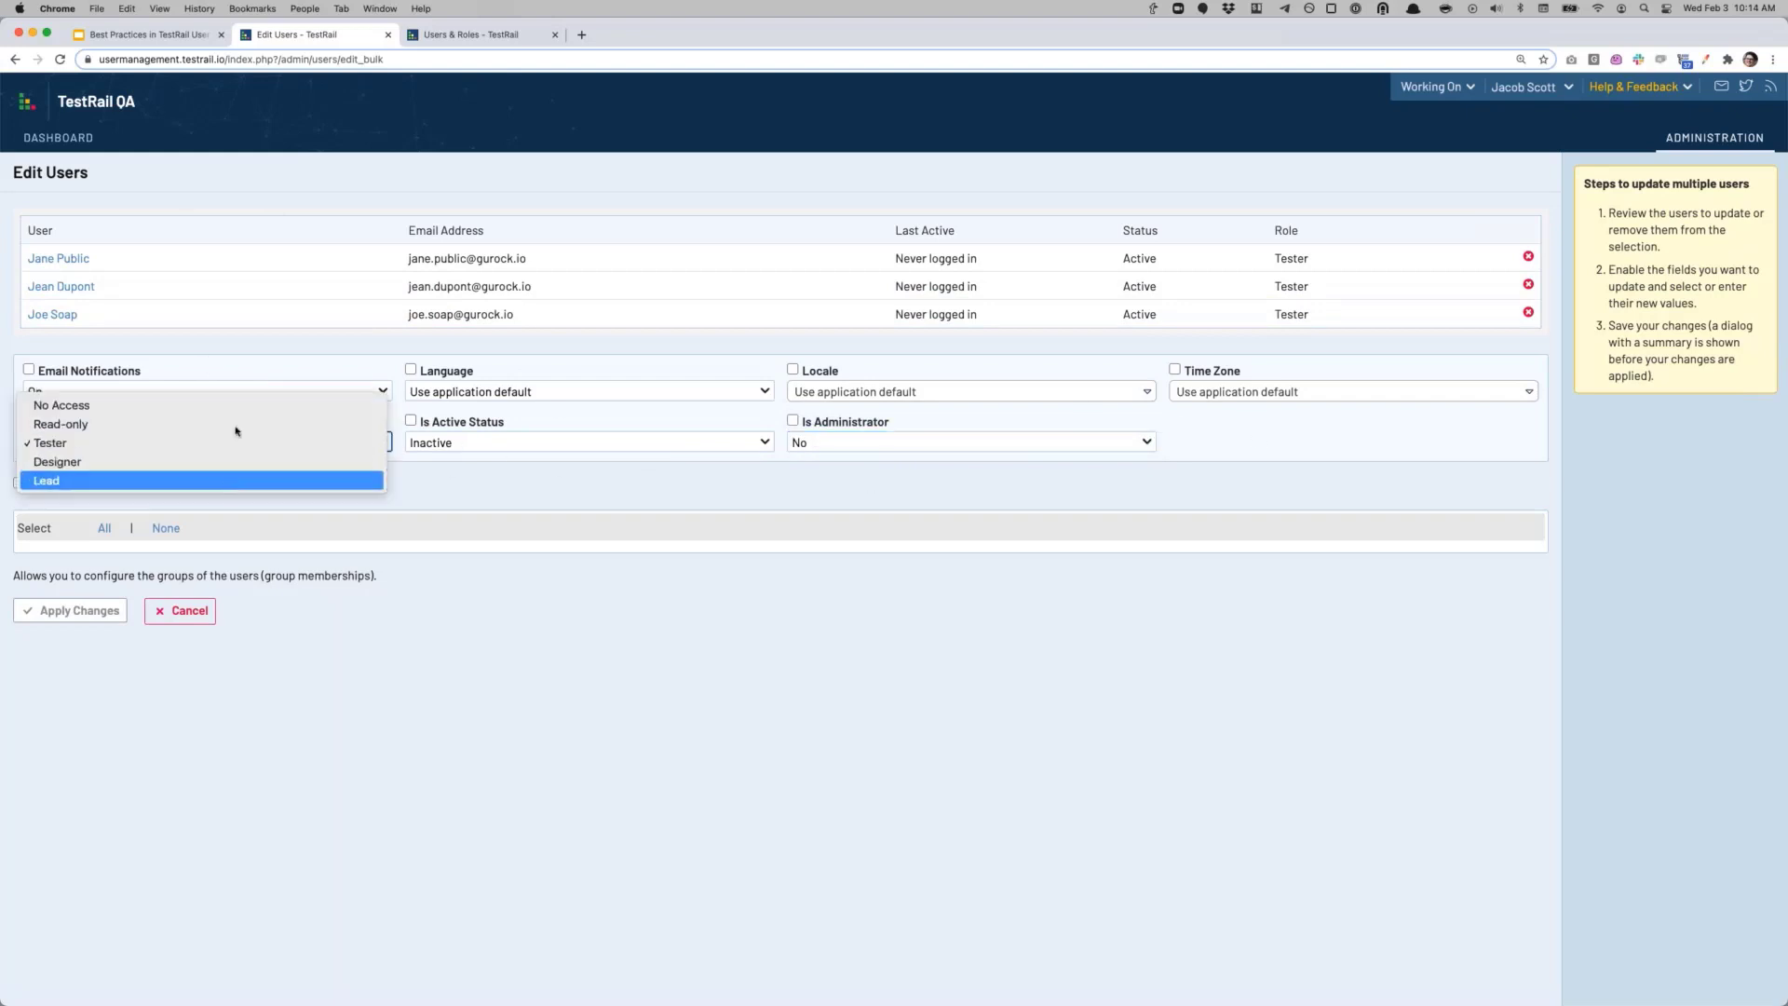
left_click(419, 442)
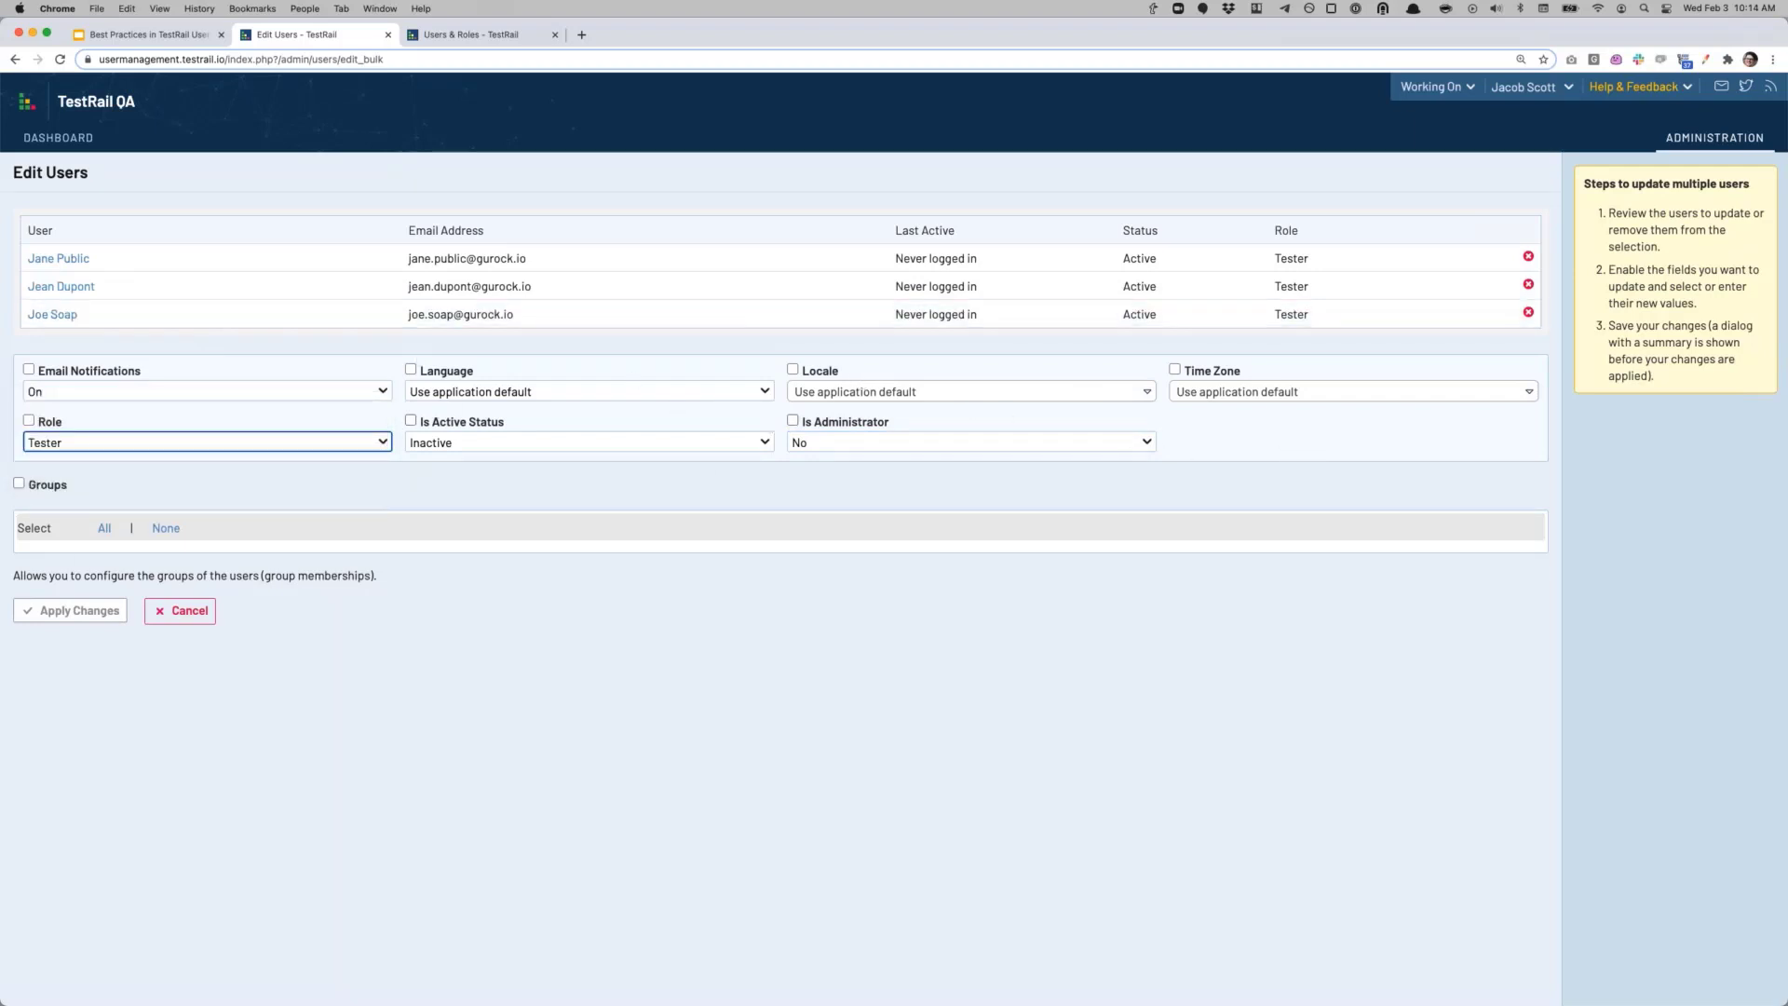
Step: Cancel the bulk edit, switch to the Roles list, and open the Read-only role
left_click(191, 621)
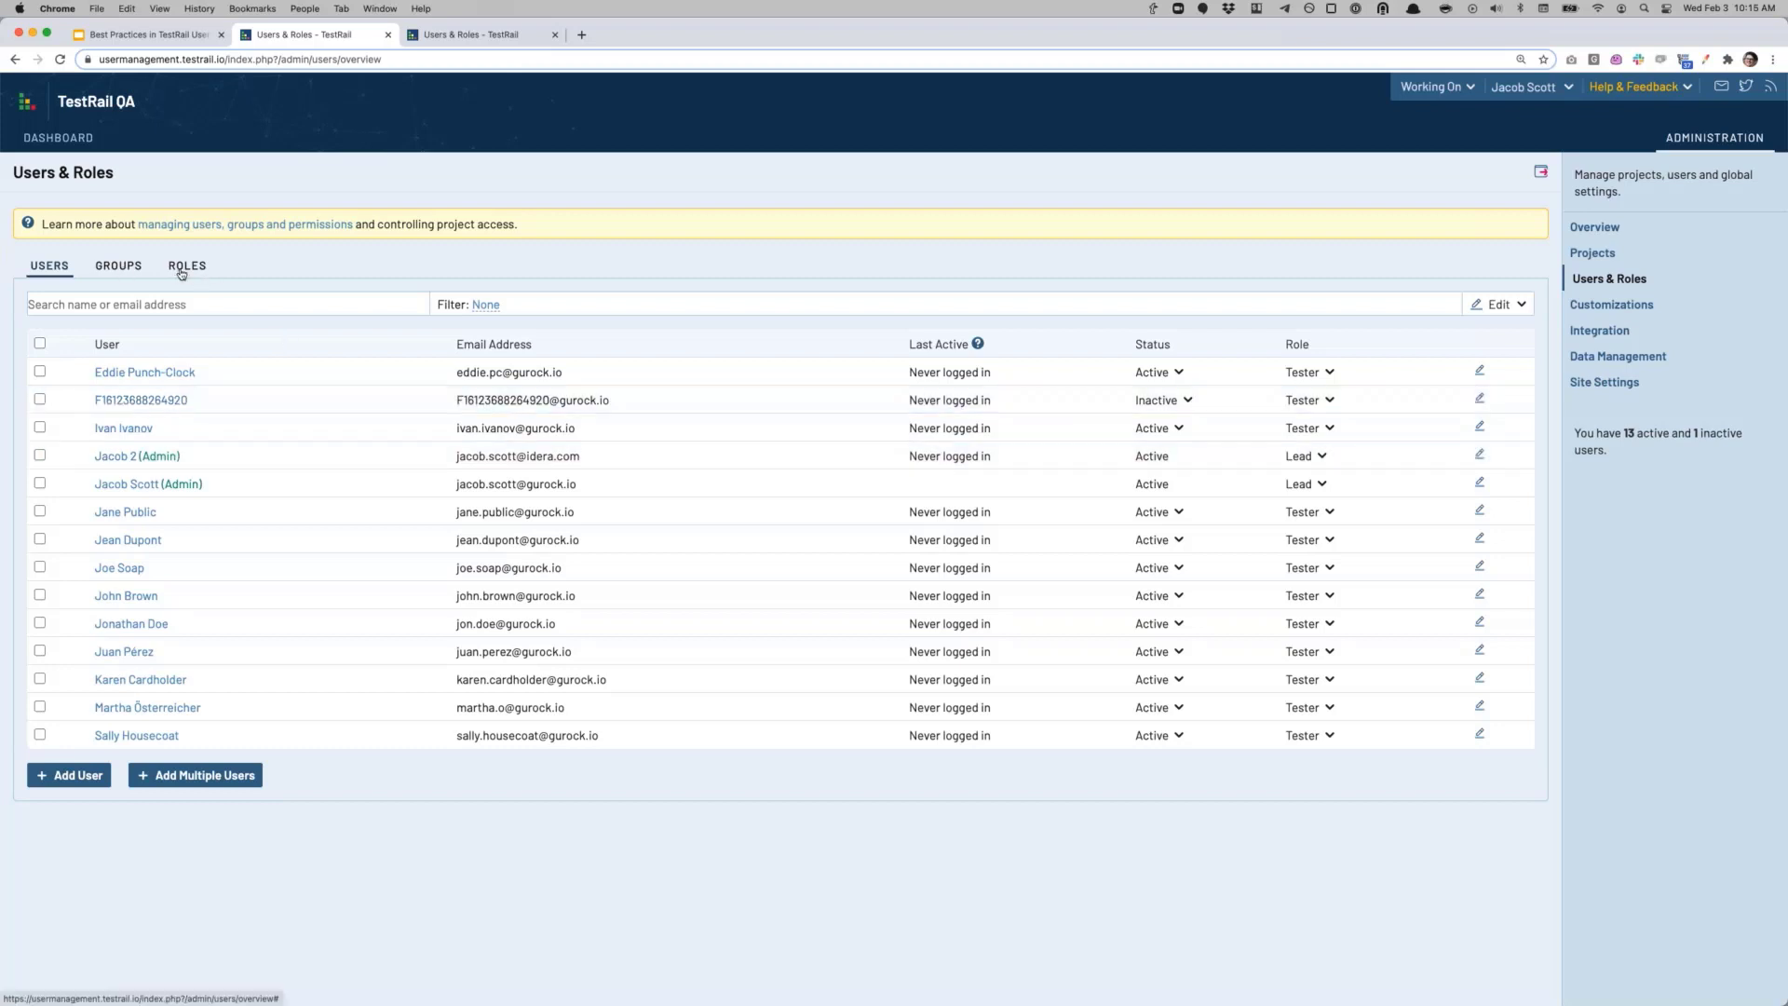
left_click(181, 273)
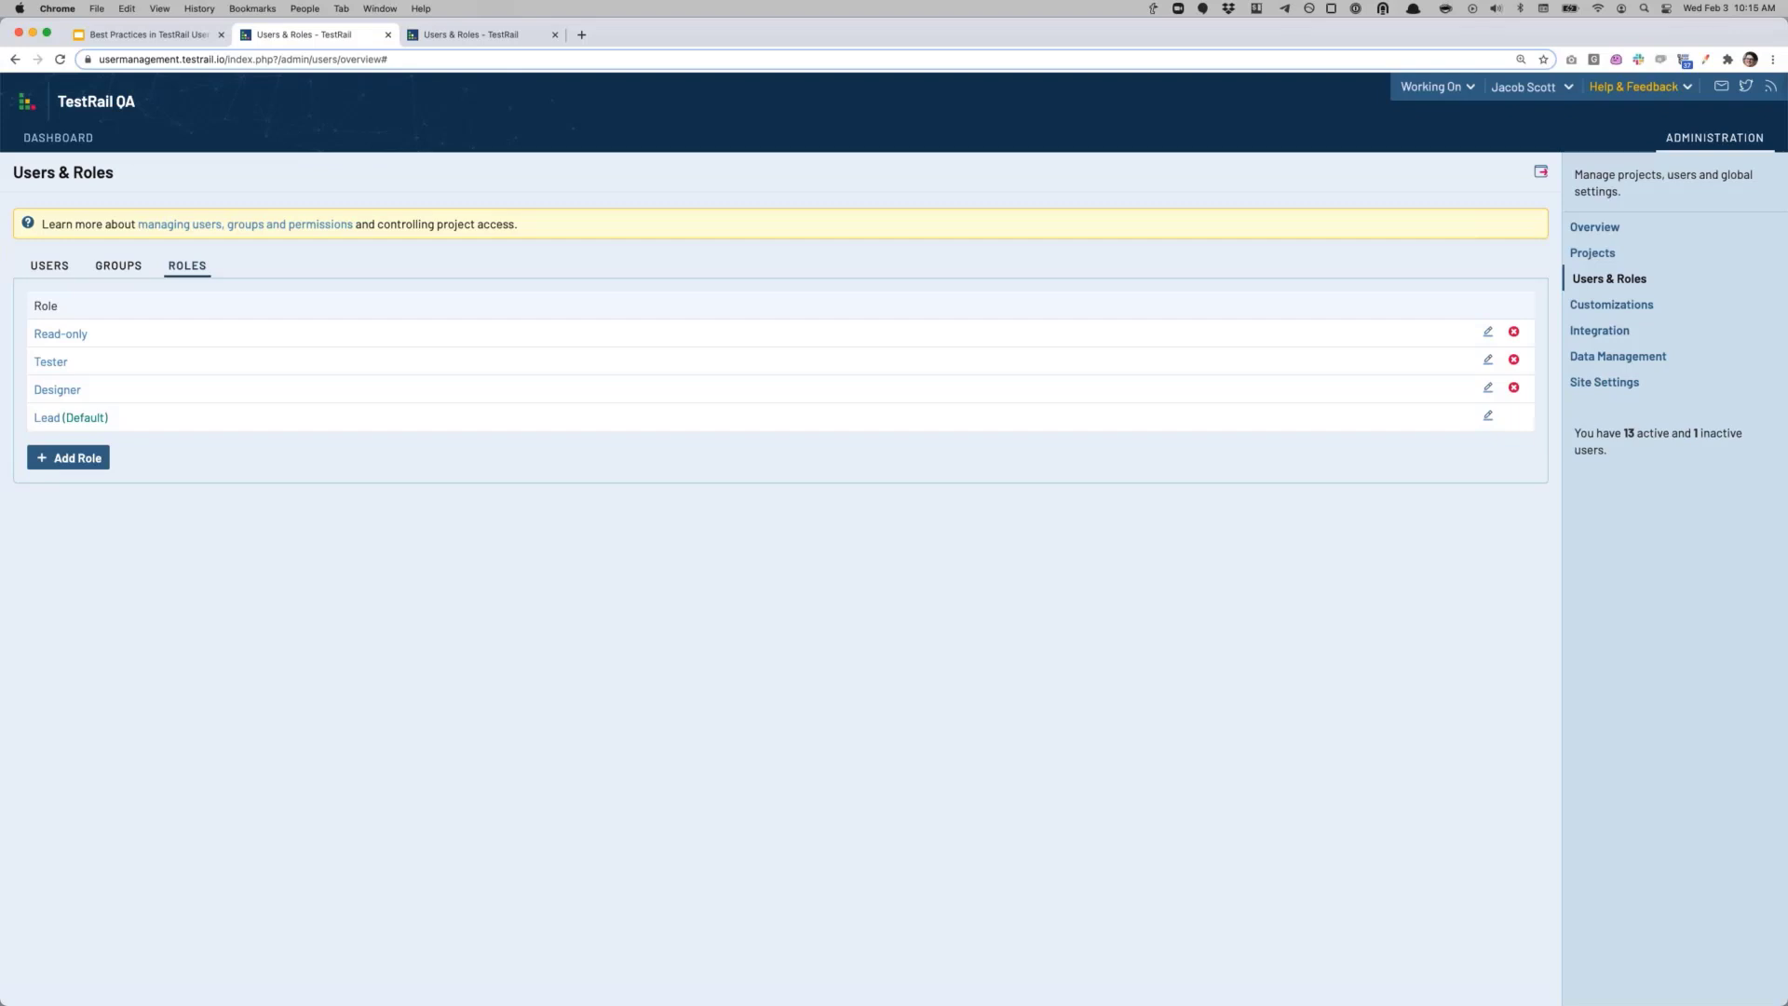
left_click(63, 335)
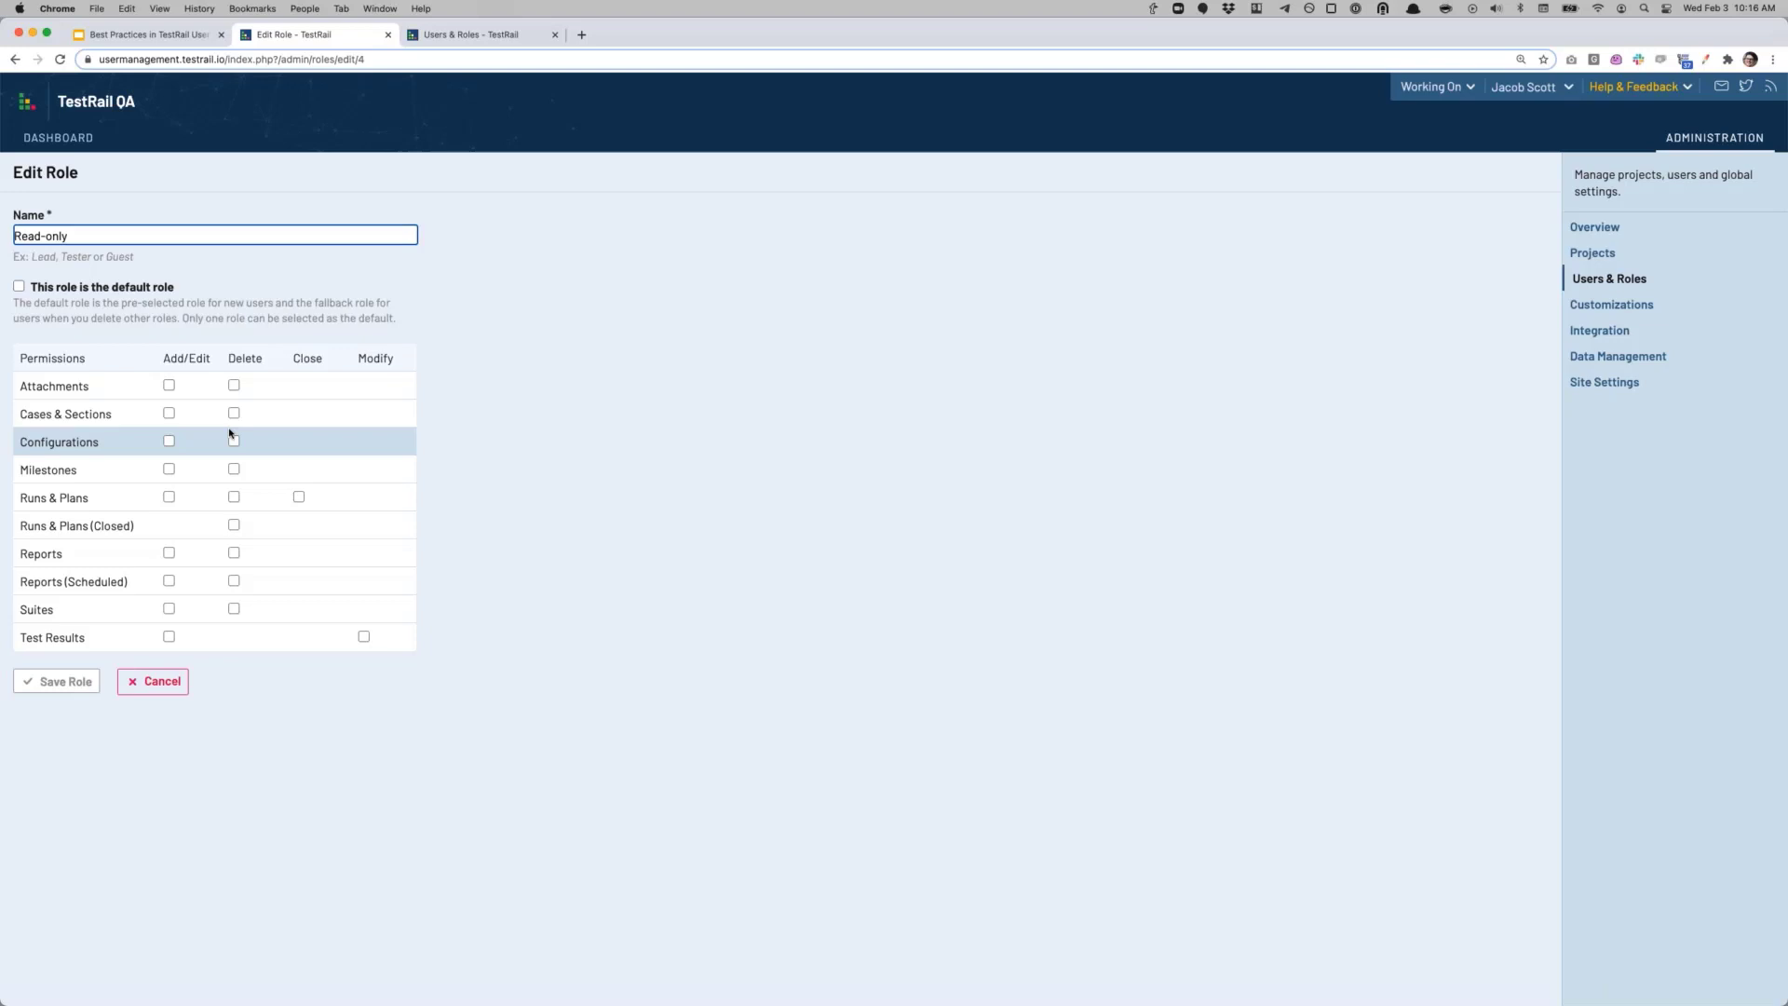
left_click(13, 62)
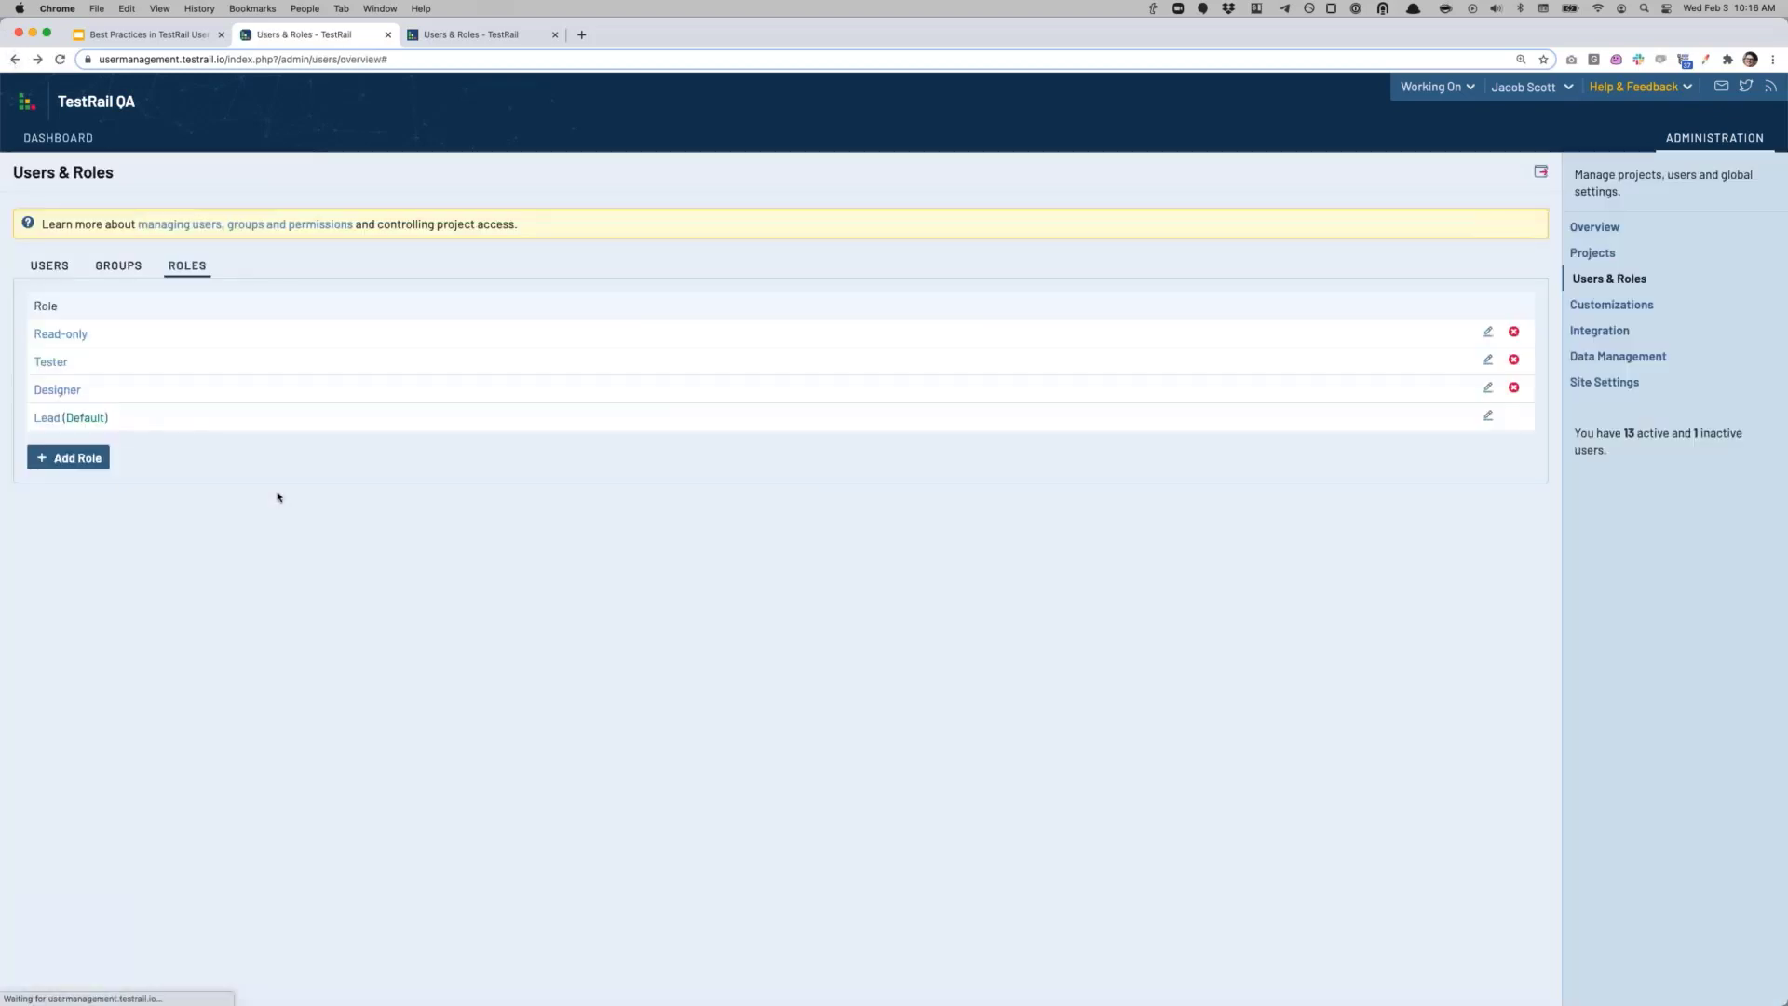
left_click(52, 363)
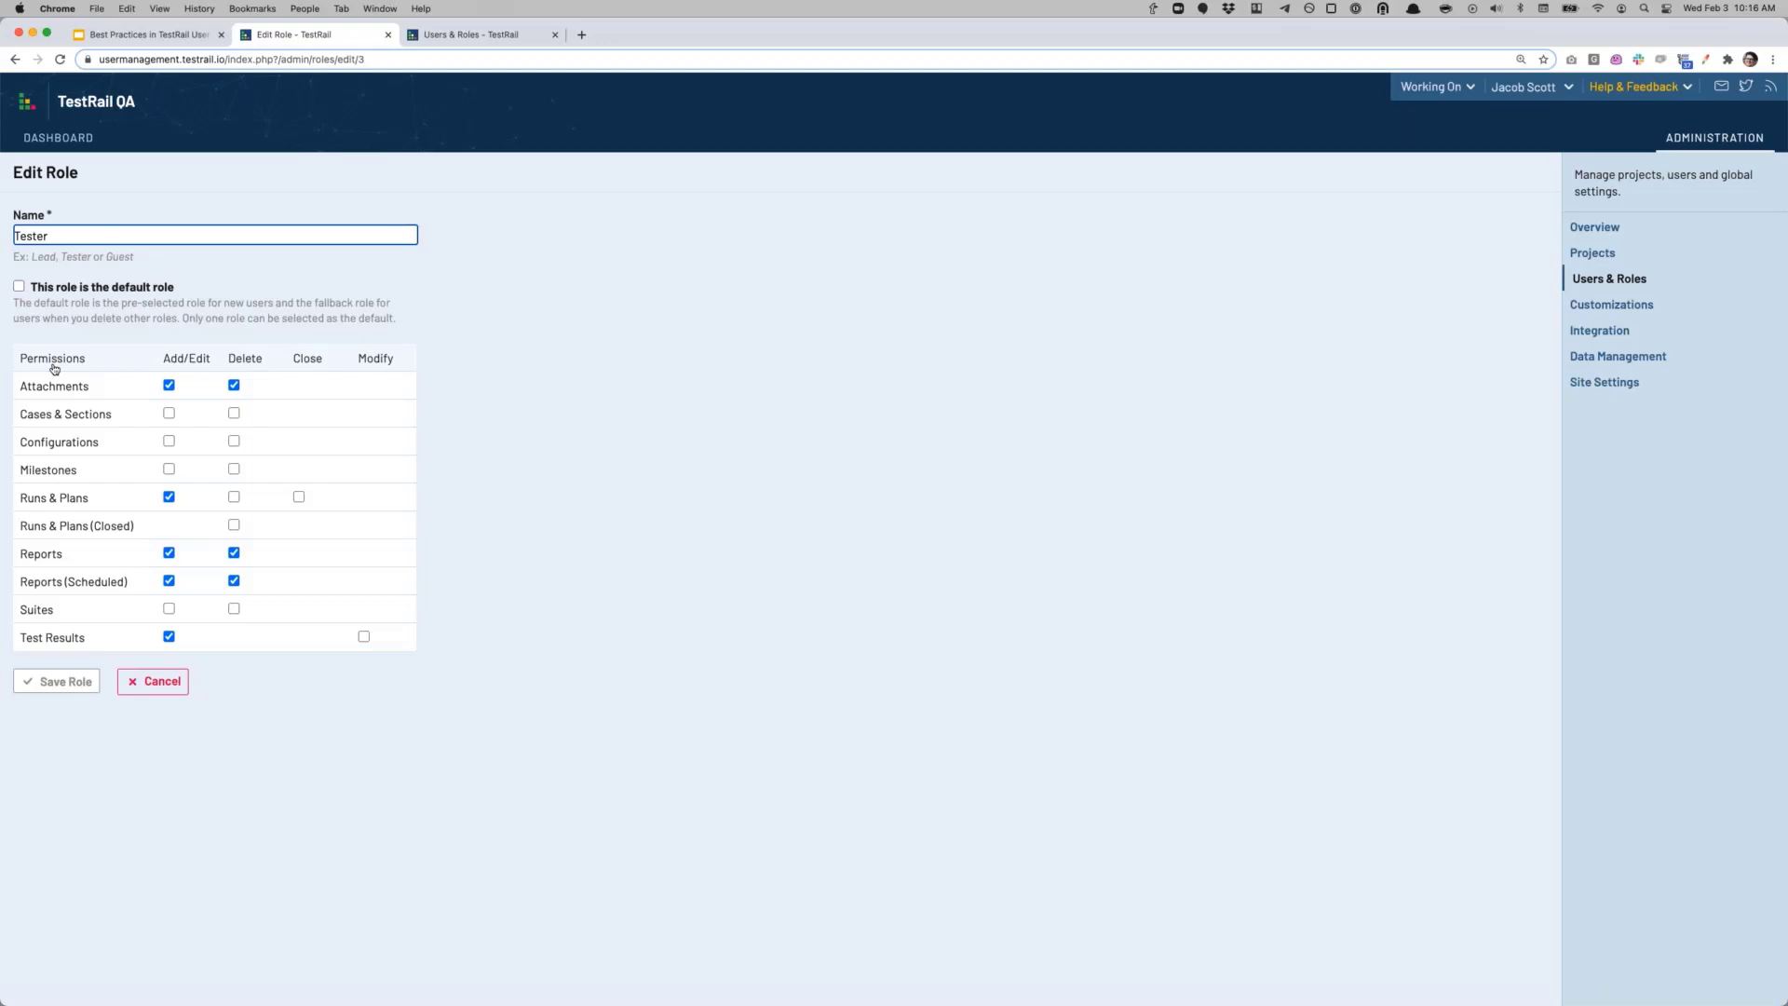
left_click(13, 60)
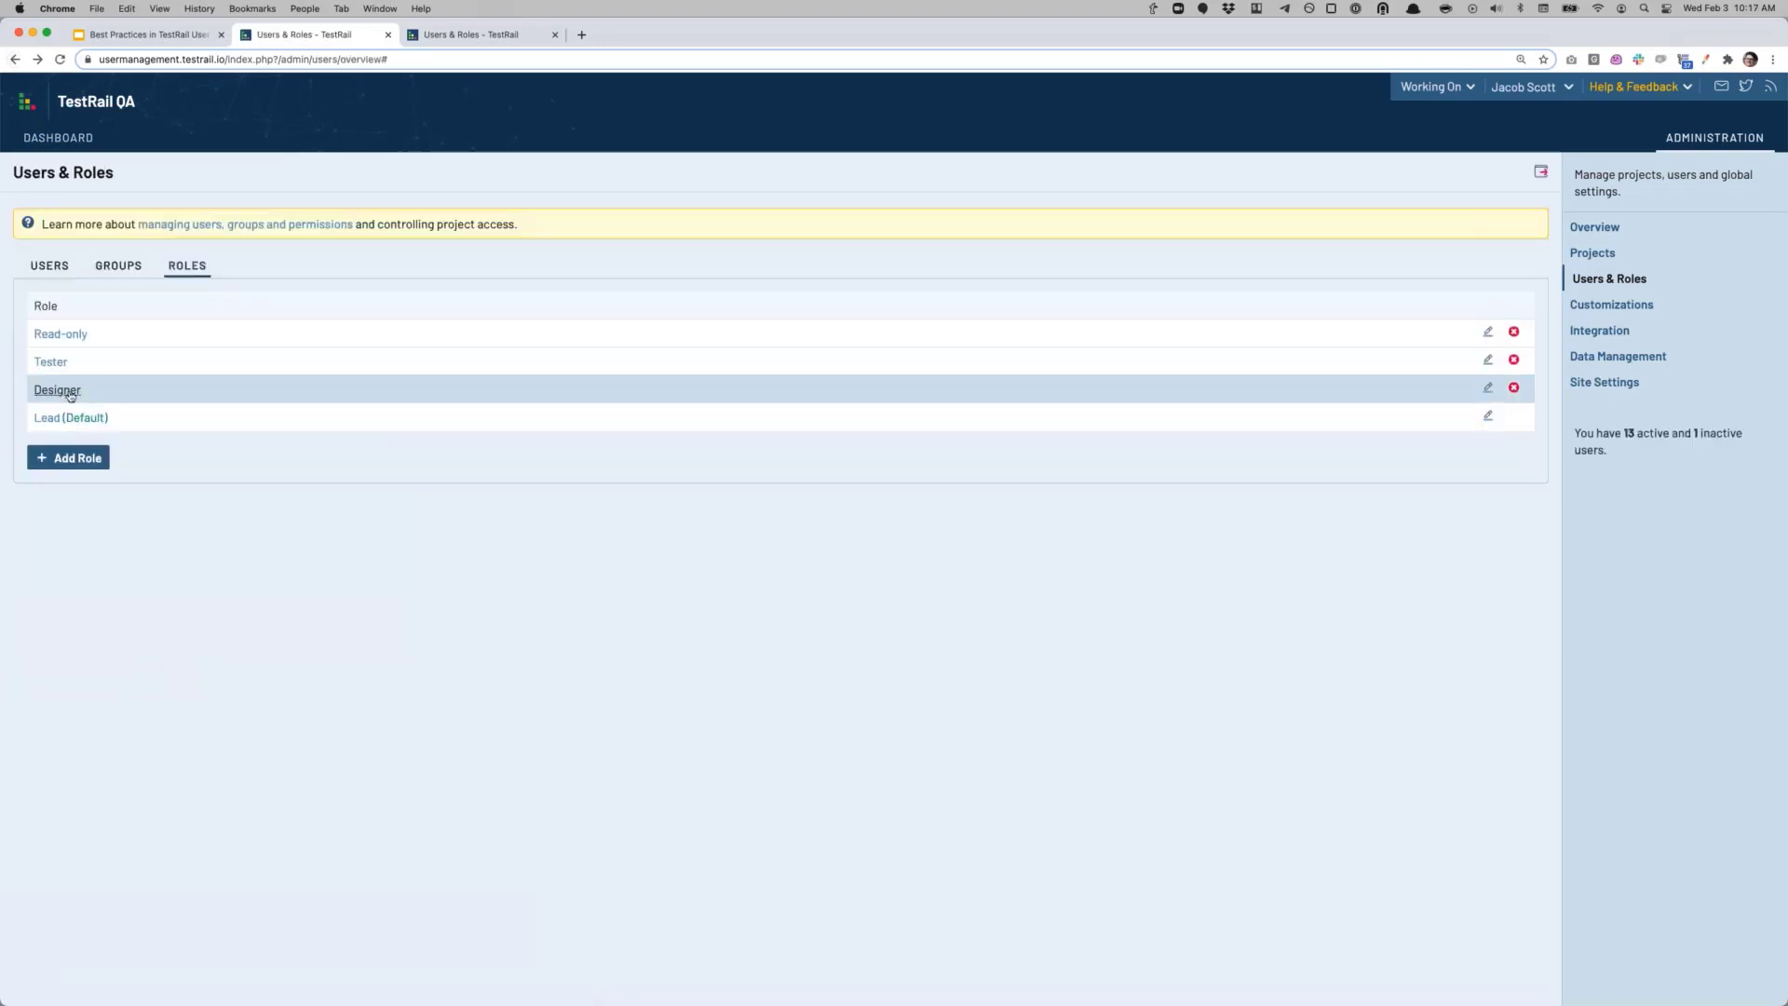
left_click(70, 395)
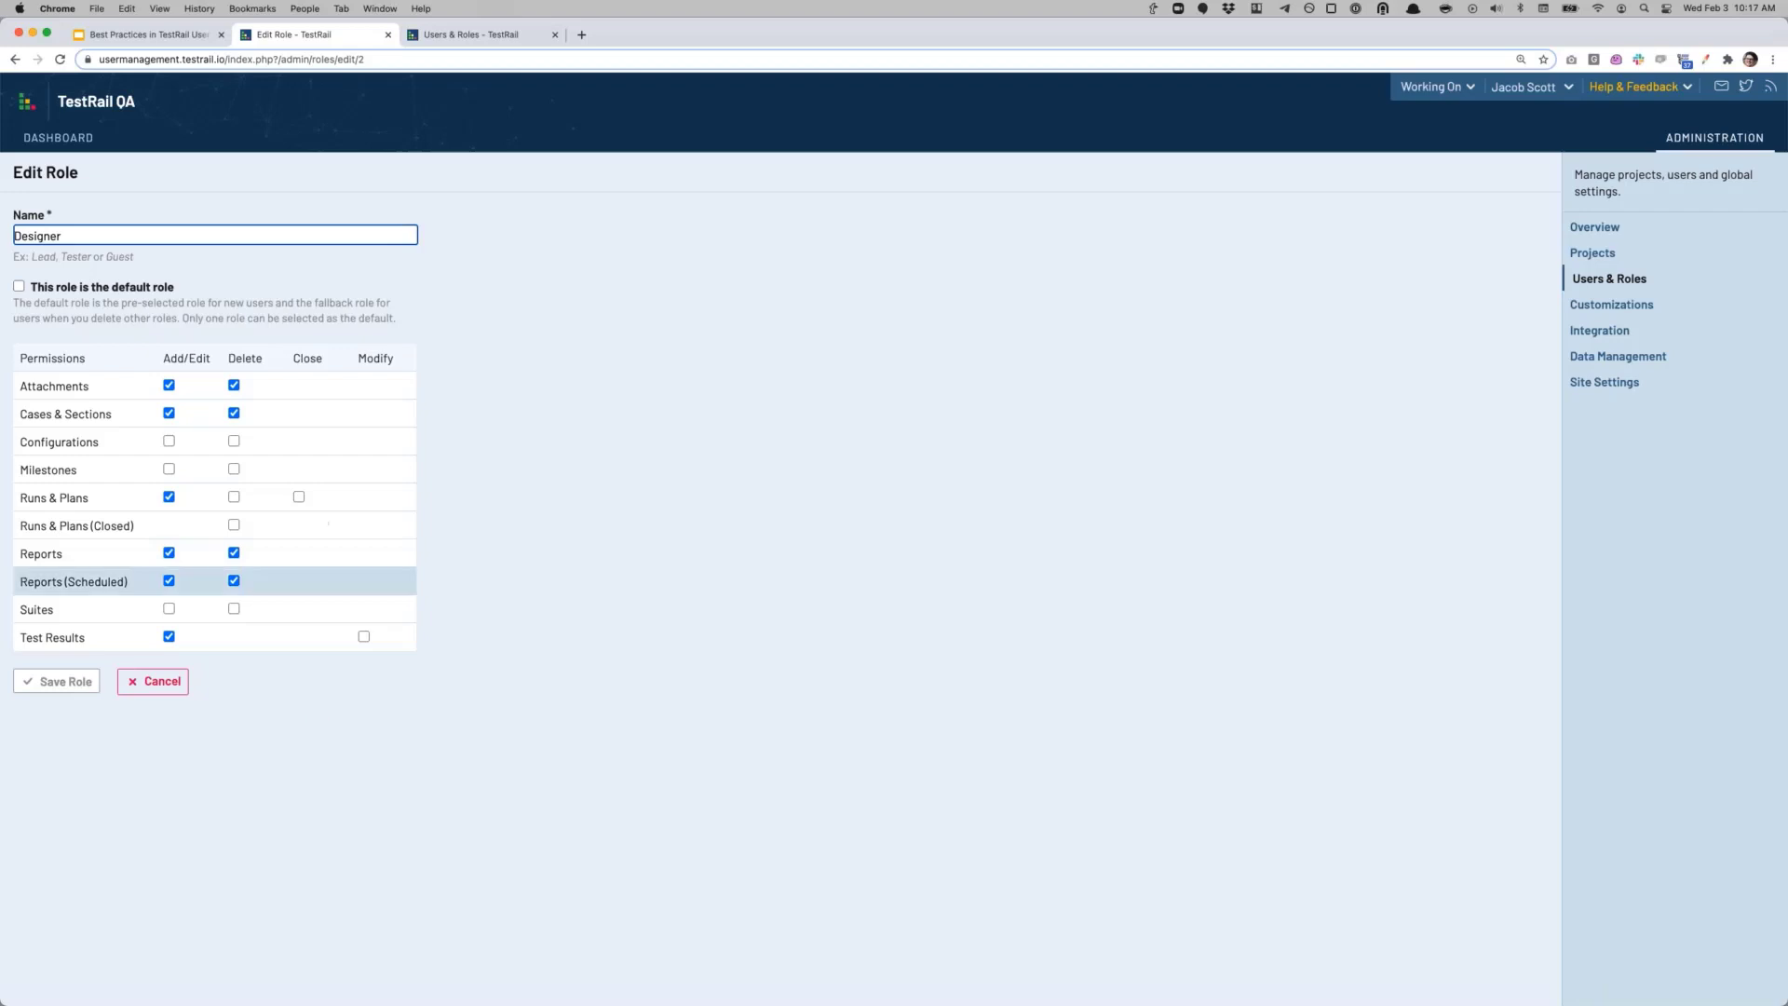
left_click(15, 60)
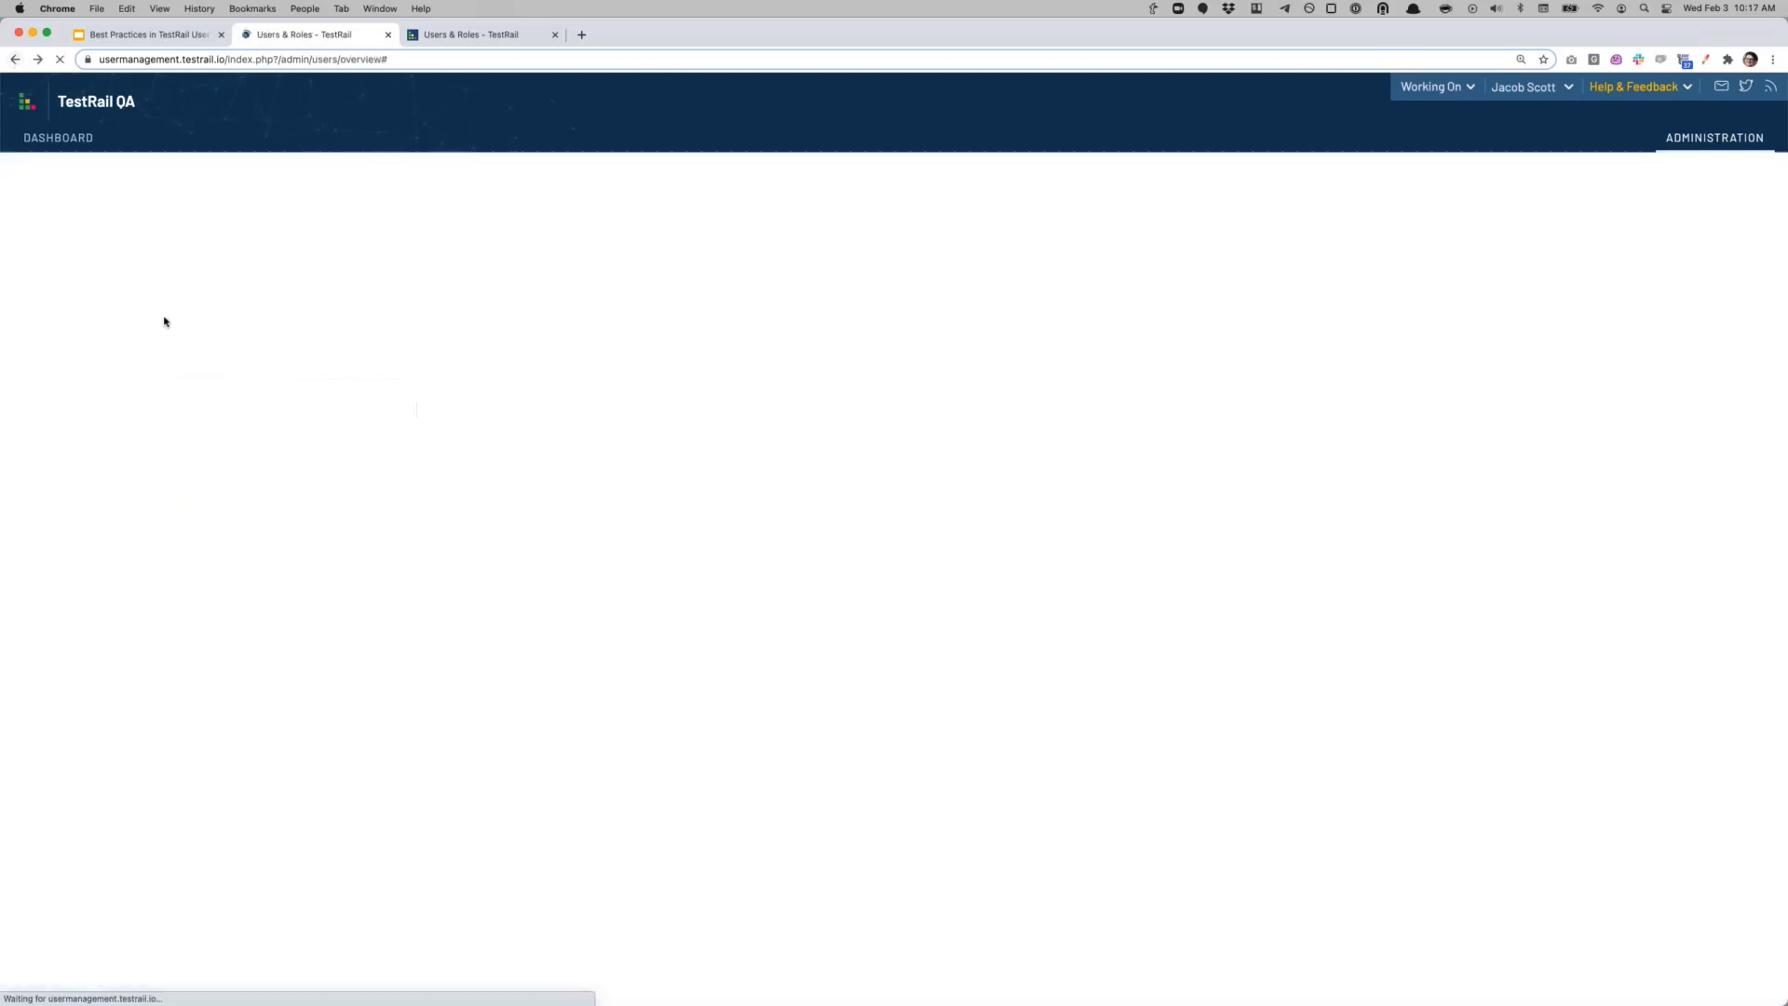
left_click(48, 418)
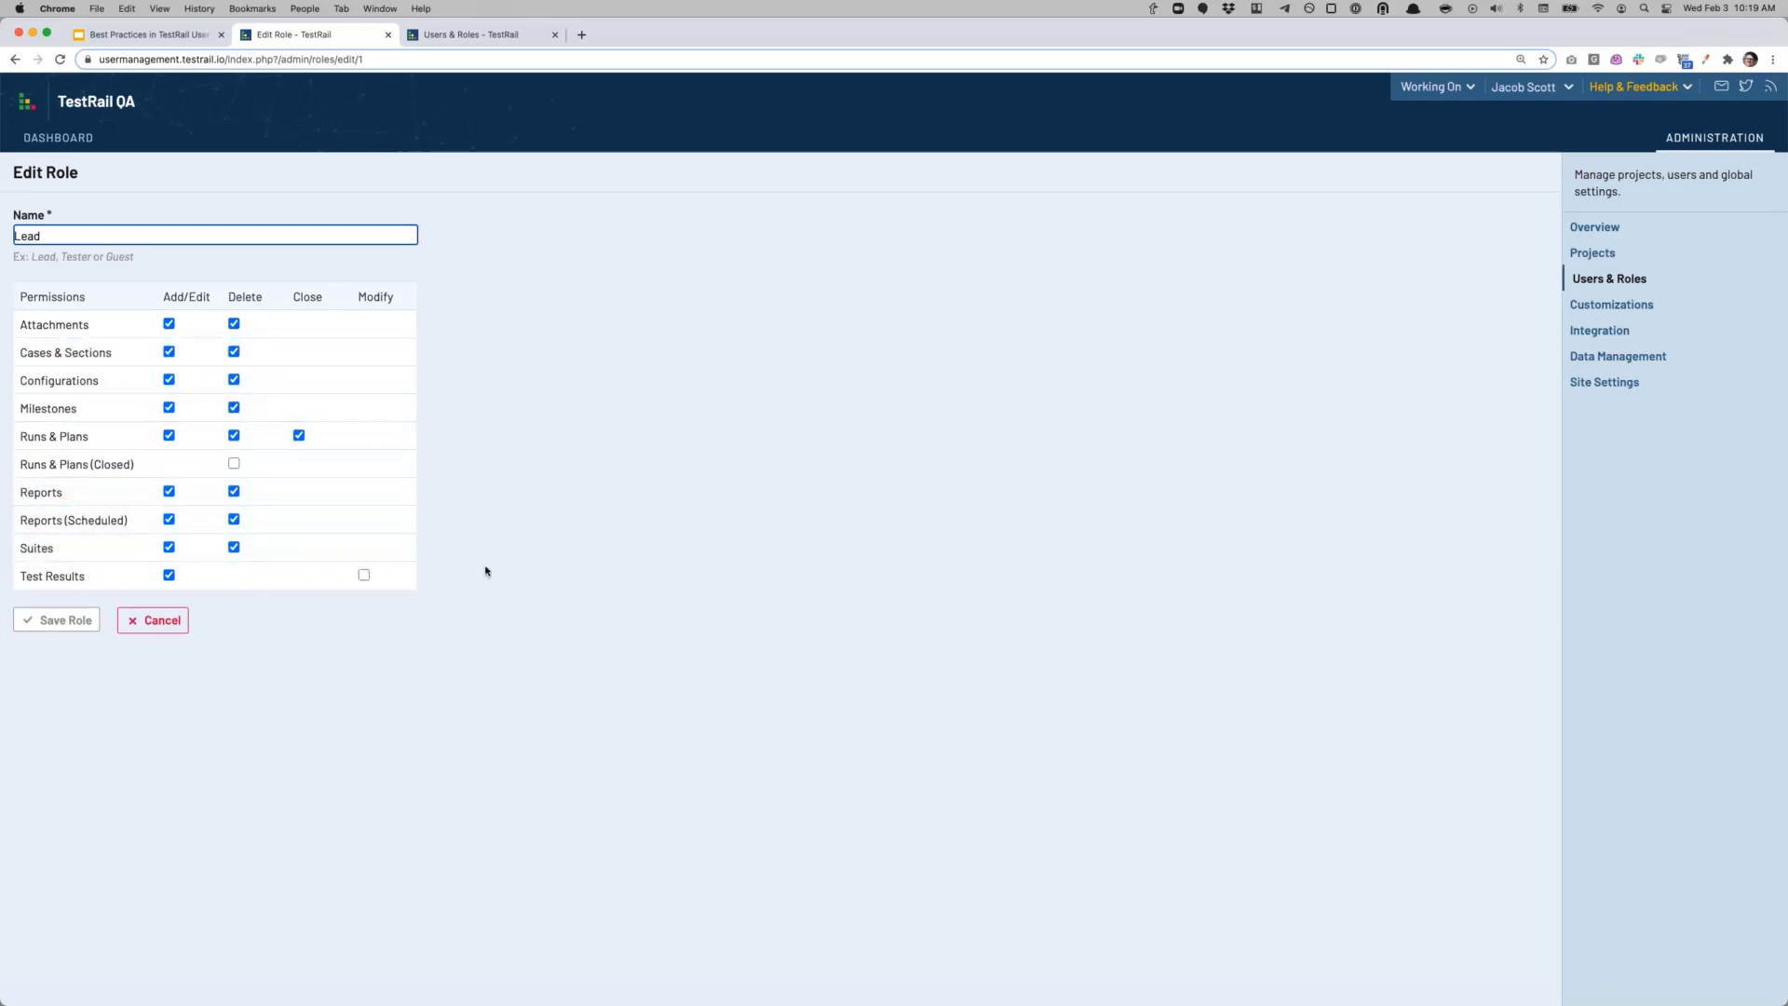
Step: Leave the Lead role unchanged and go back to the Users list
left_click(15, 59)
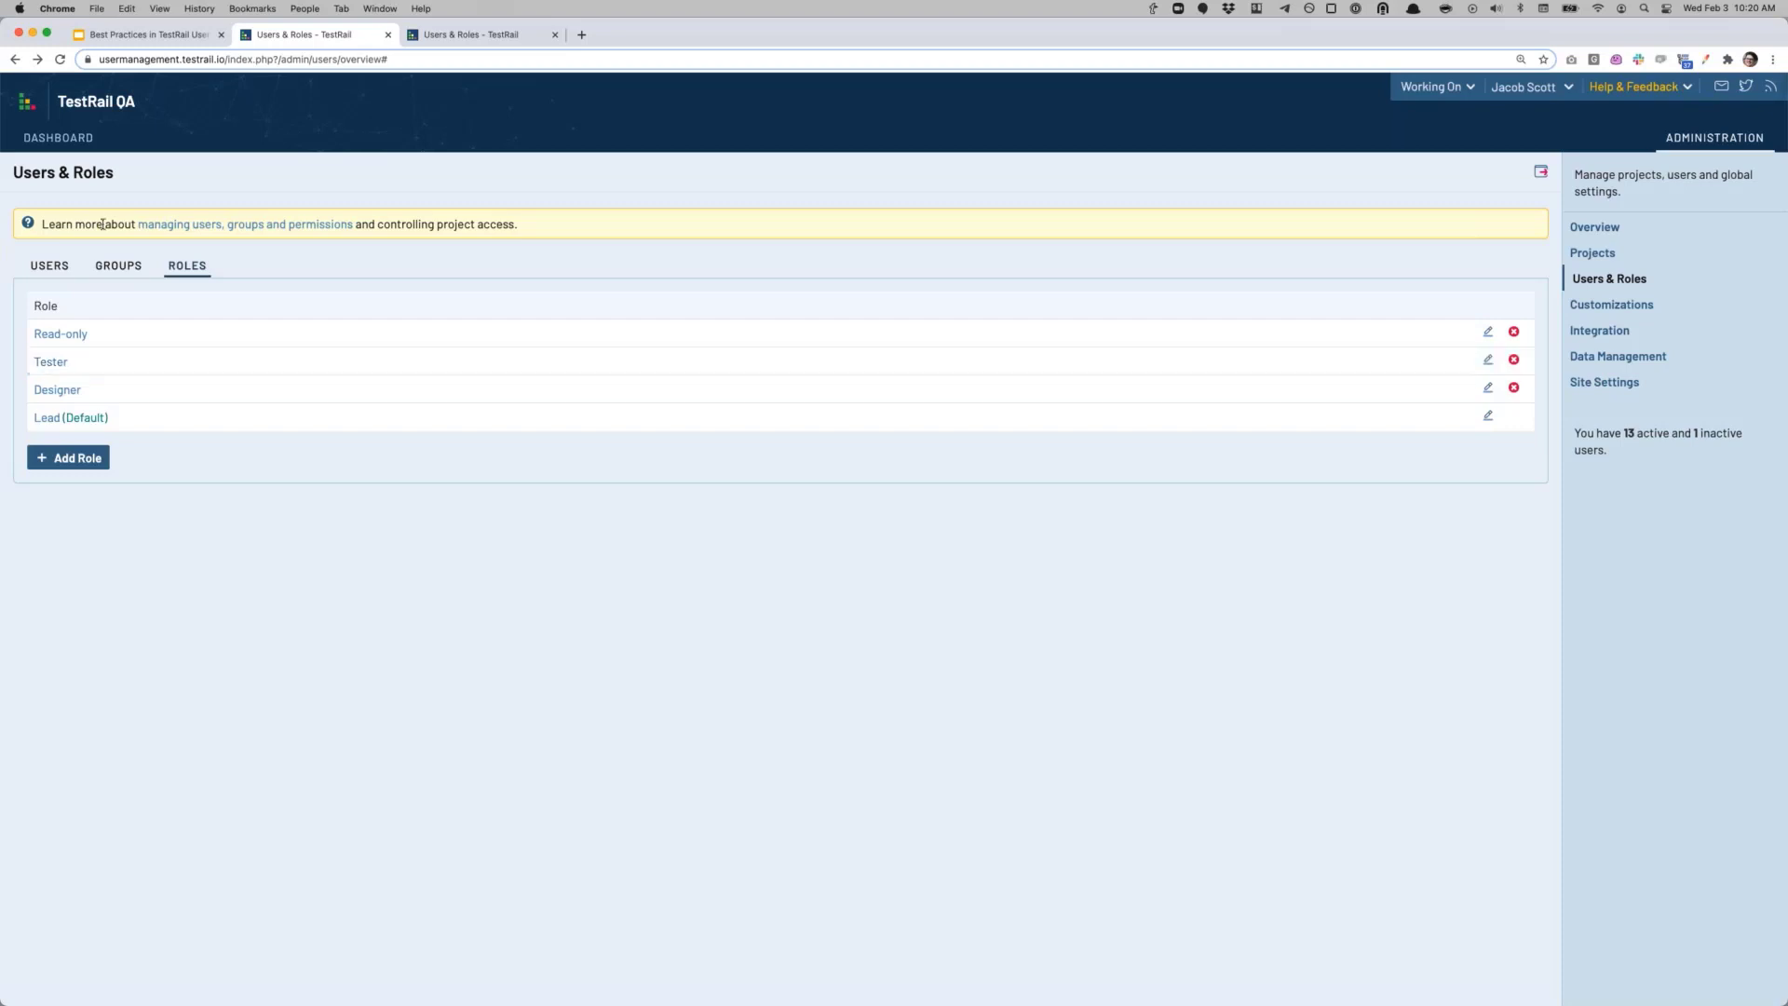
left_click(46, 267)
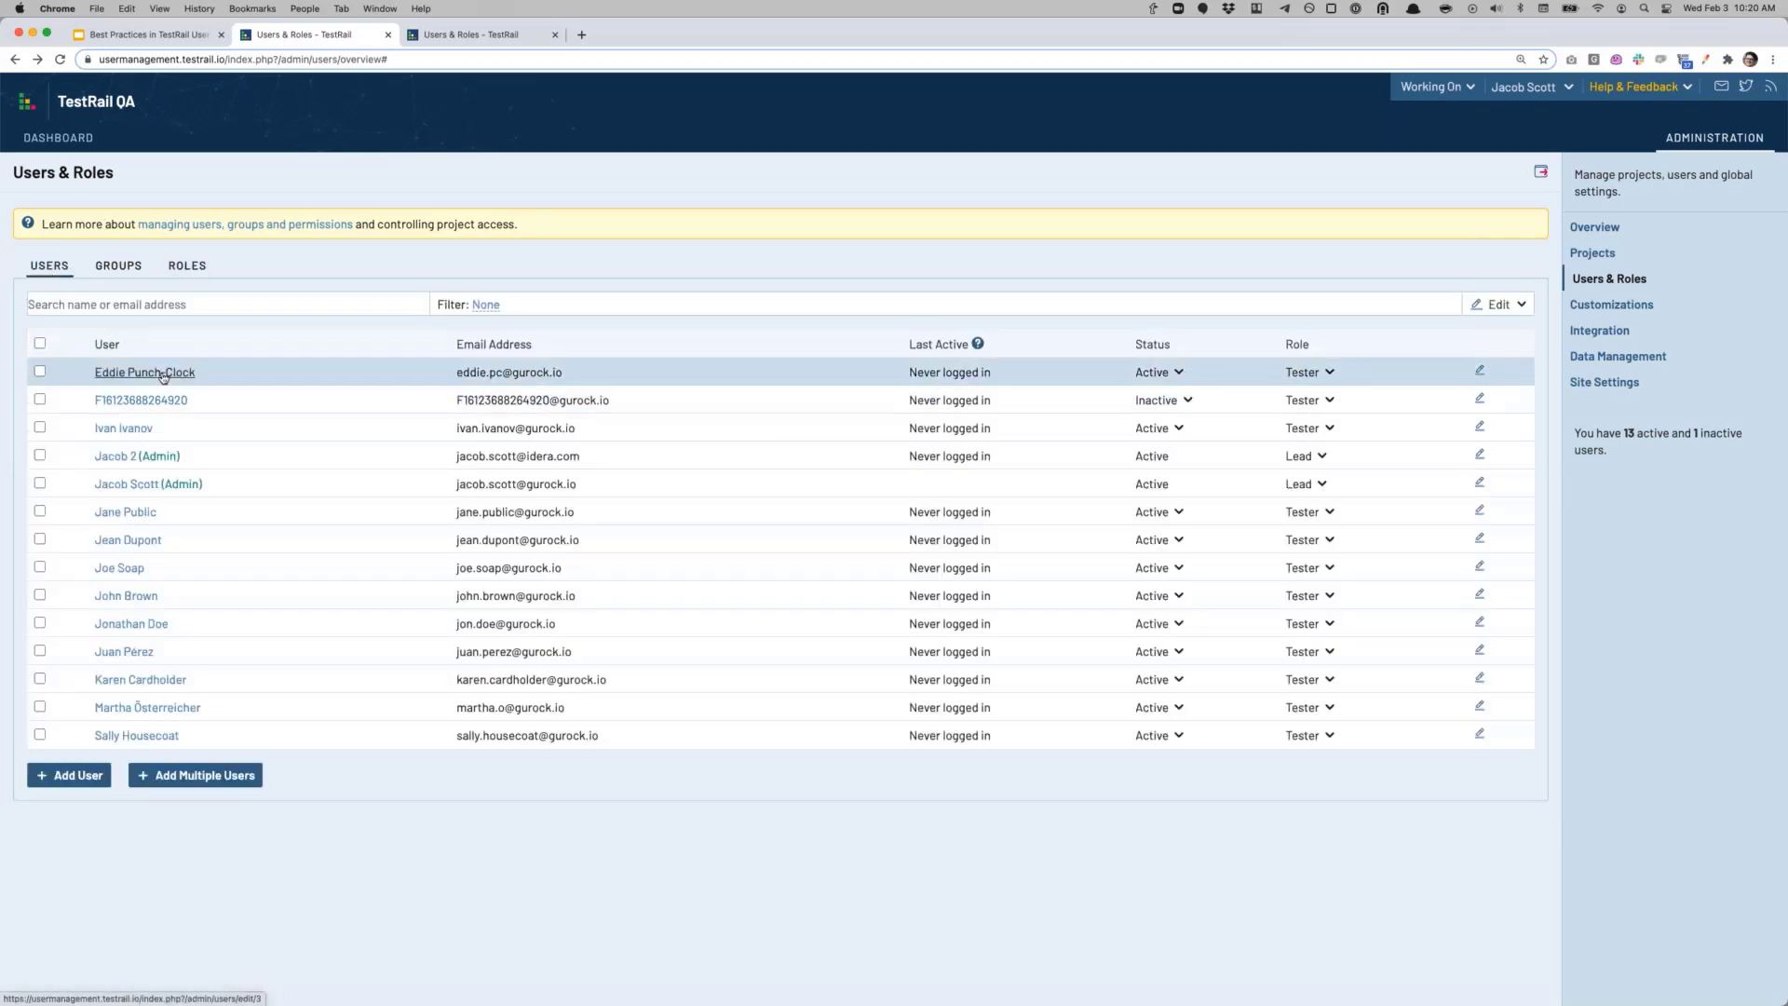
Step: Open the first user's account and look over their access roles and project access list
left_click(111, 369)
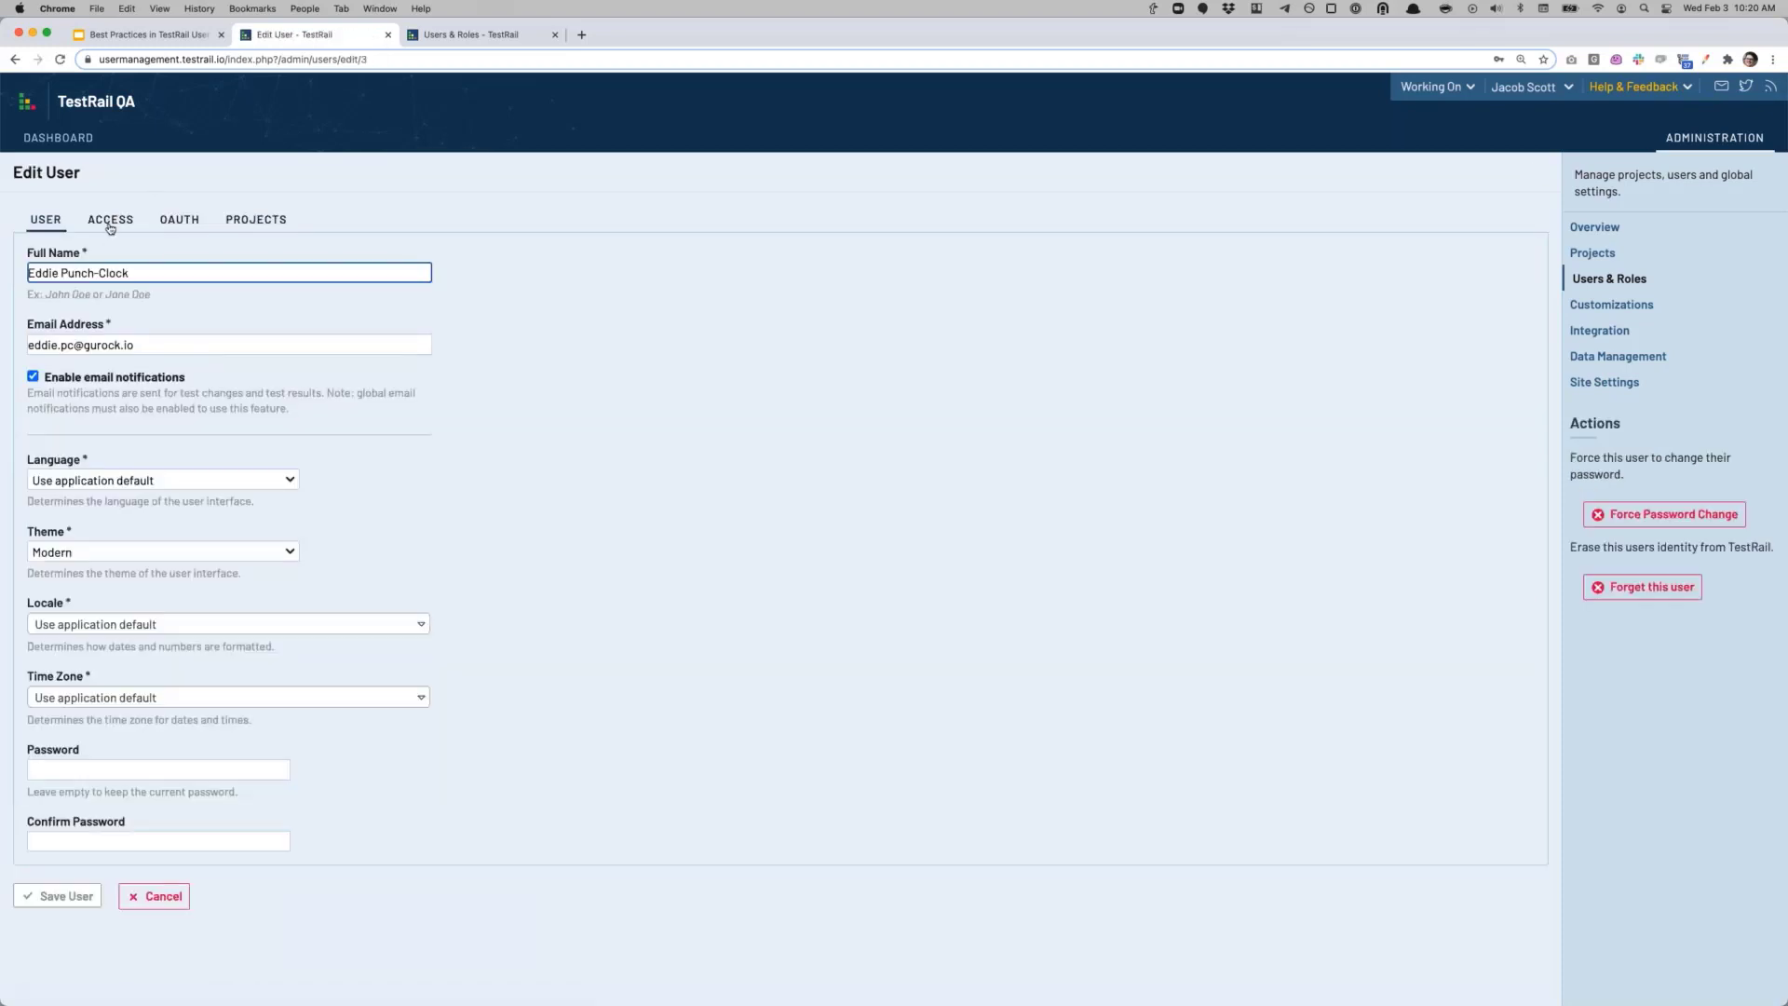
left_click(108, 223)
left_click(154, 279)
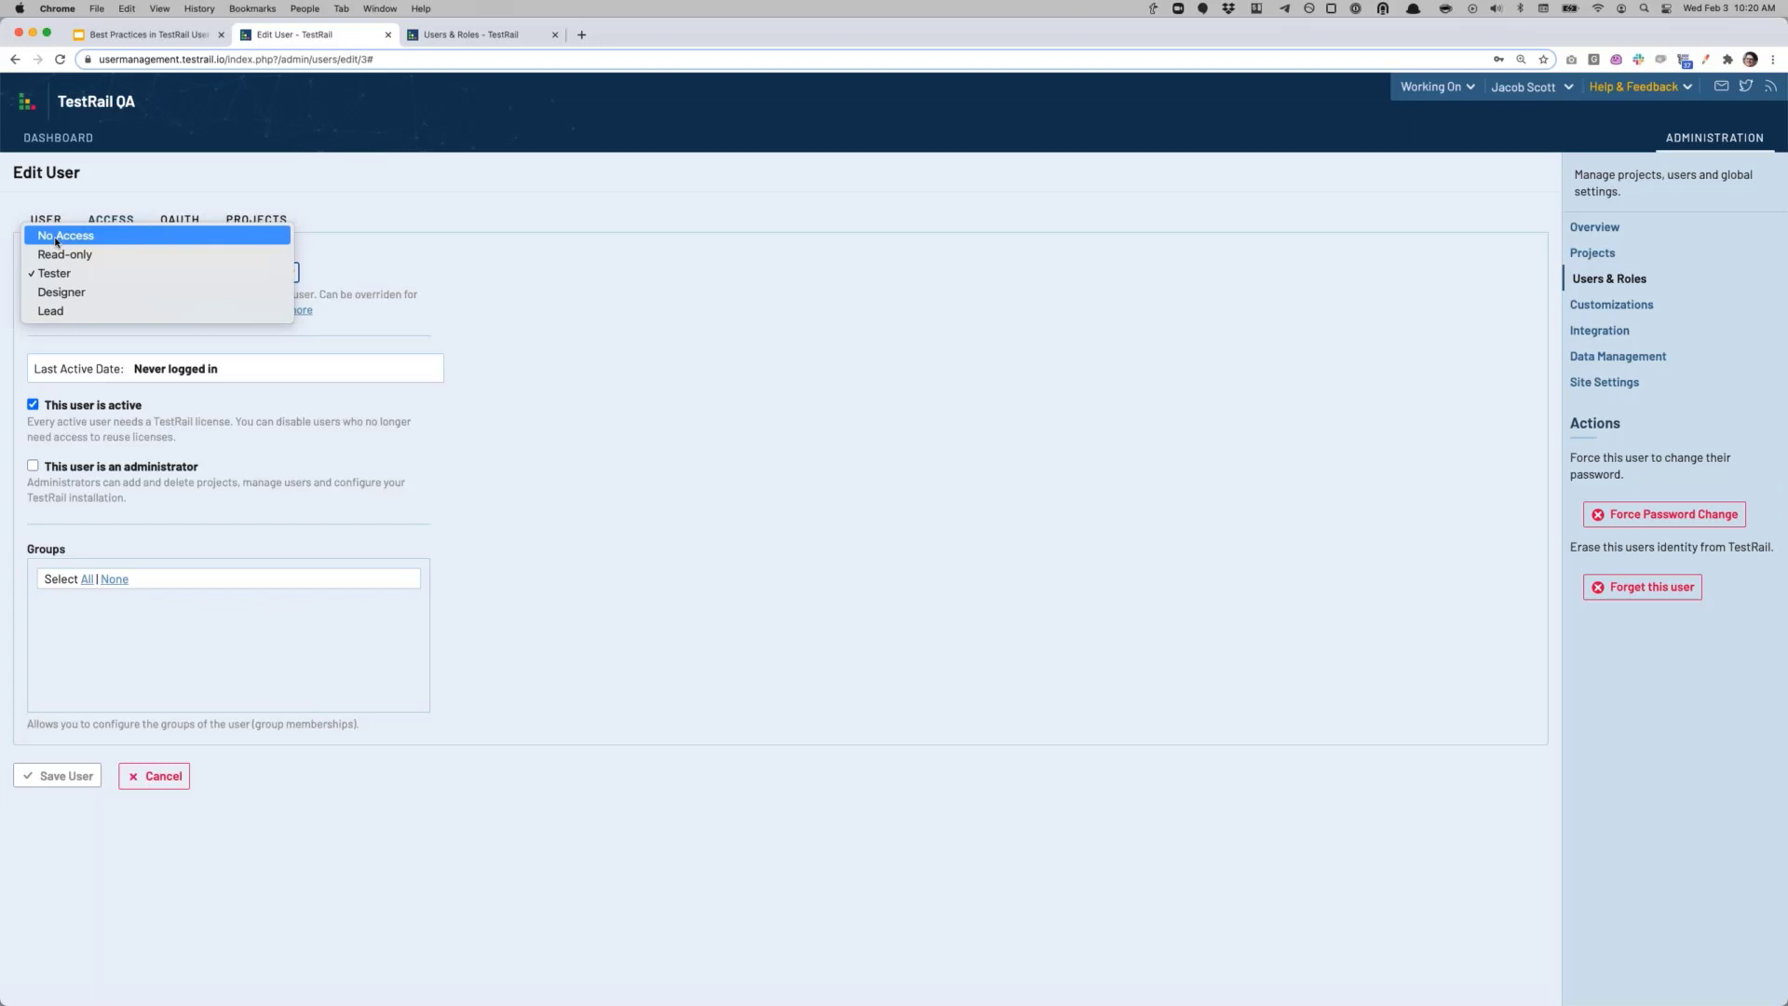
left_click(378, 228)
left_click(256, 220)
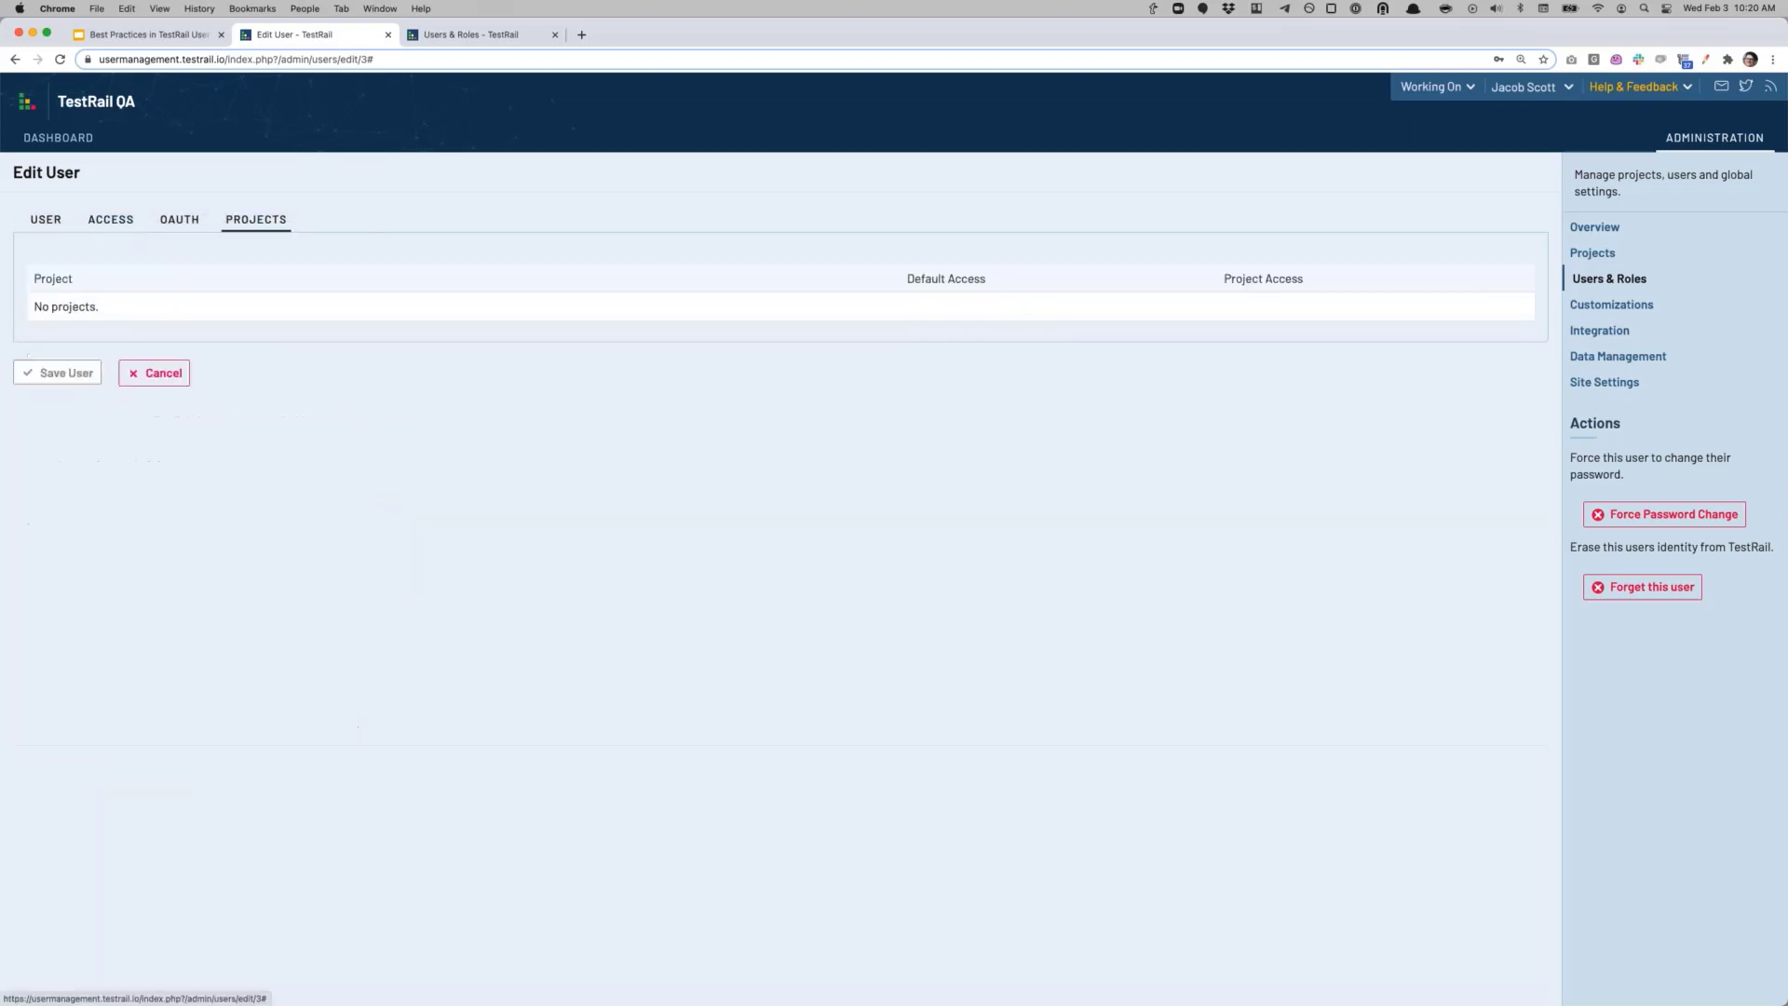
Step: Set the user's global role to No Access and check their project-specific access entries
left_click(119, 228)
left_click(120, 267)
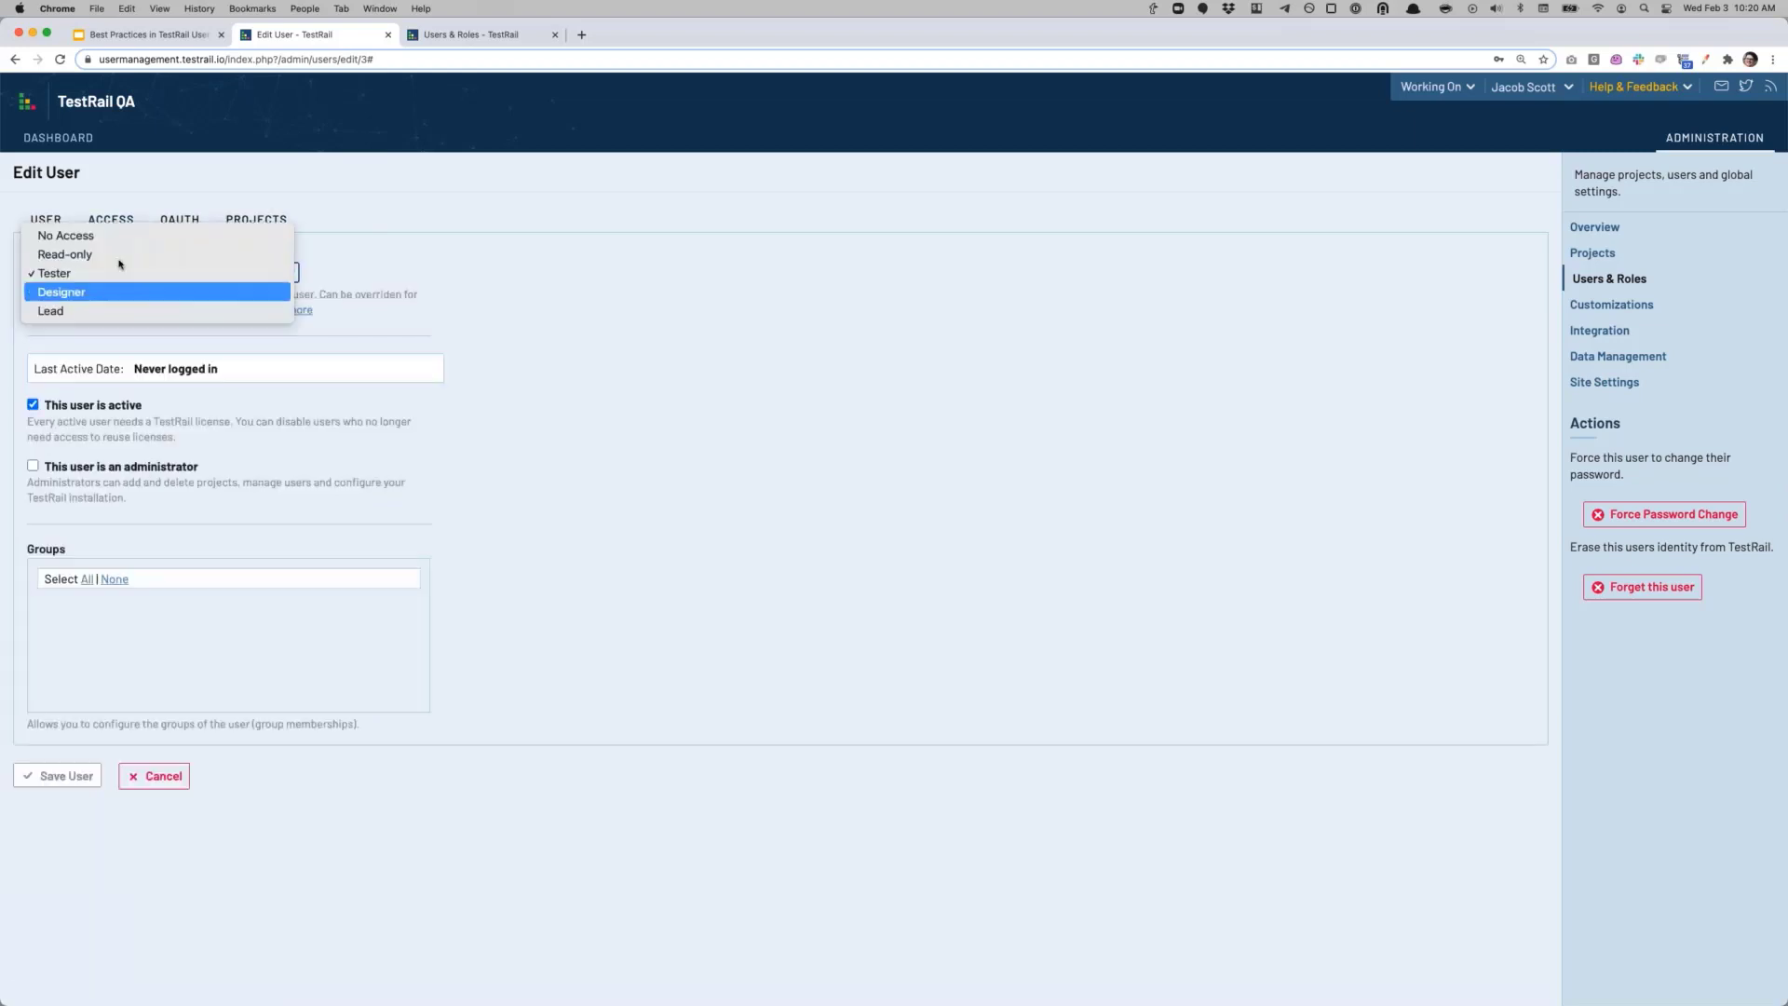
left_click(265, 237)
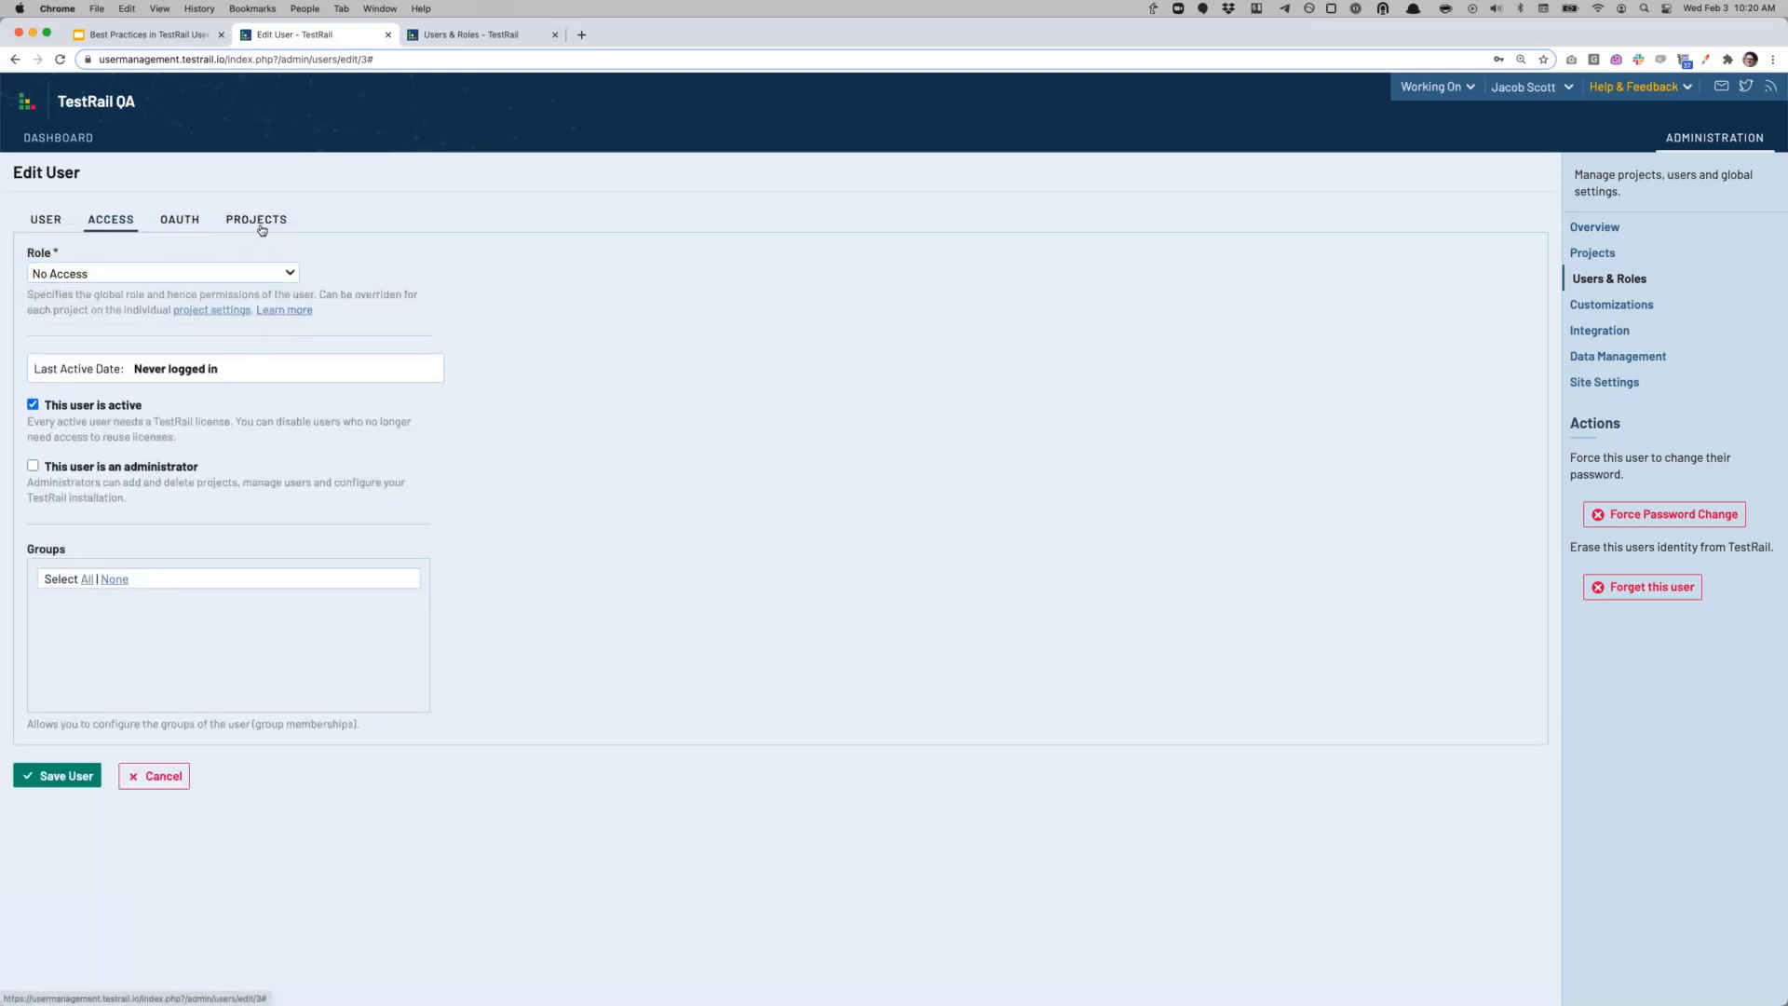
left_click(262, 226)
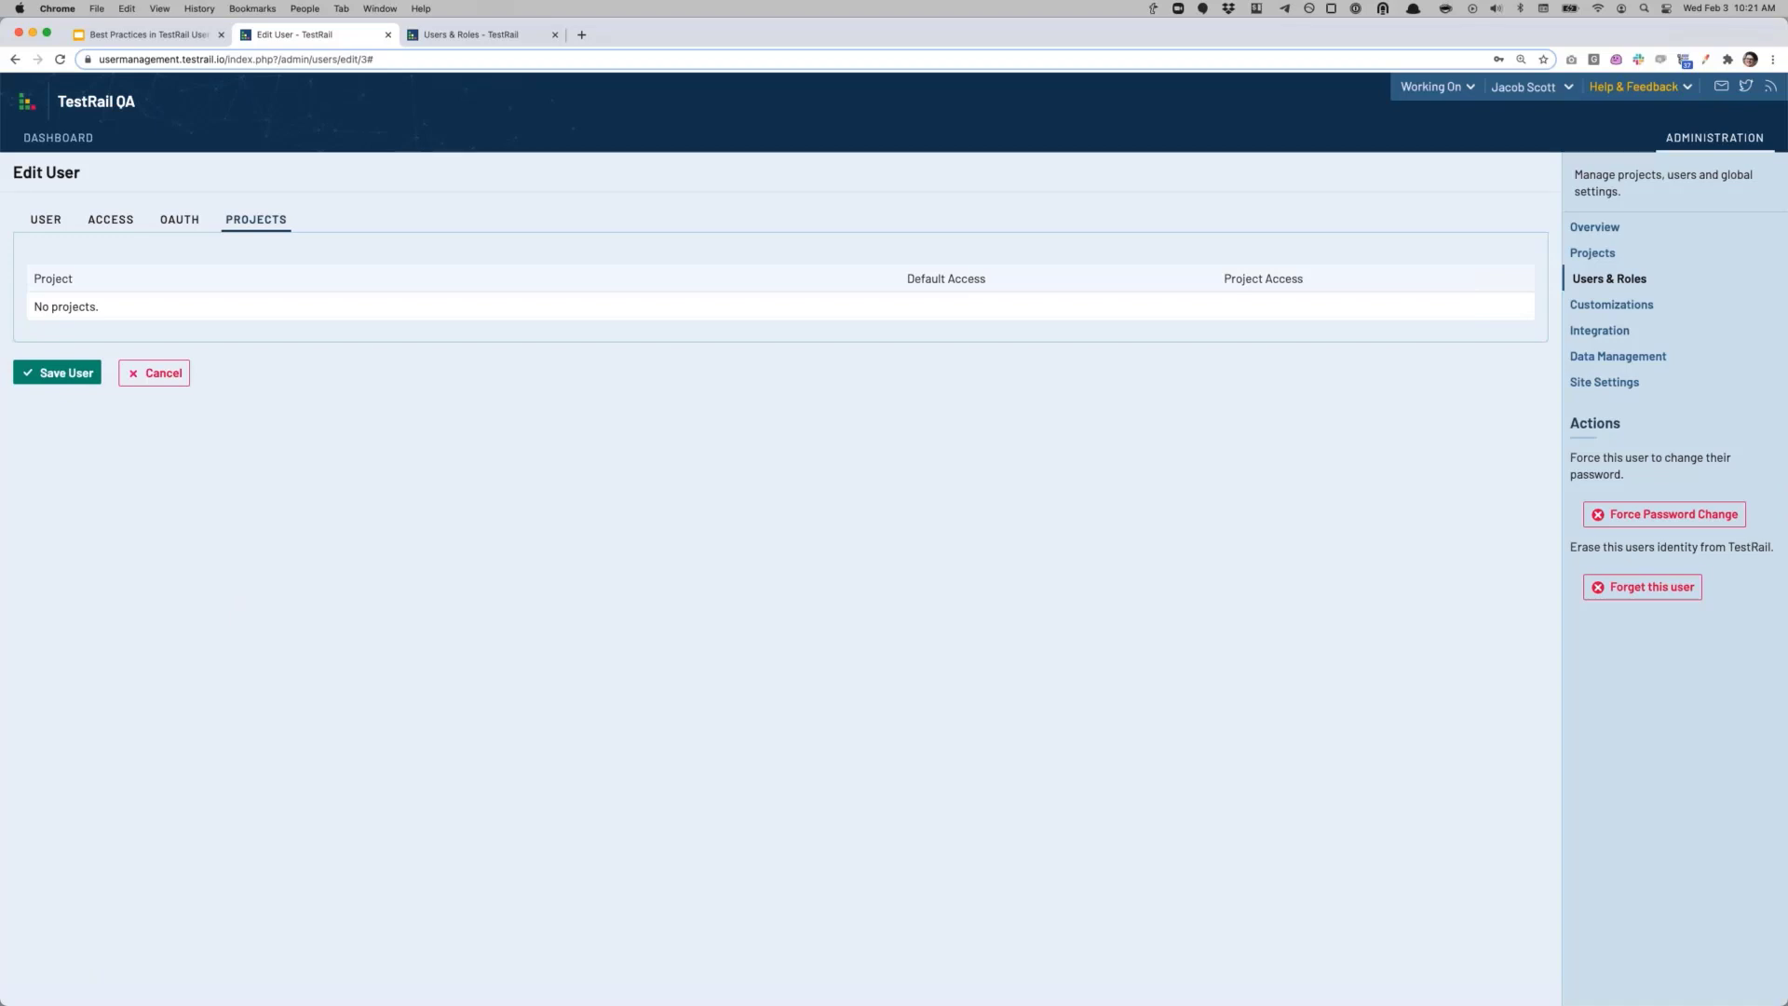
Step: On the User Management Webinar site's Users & Roles page, show the Roles list
left_click(487, 36)
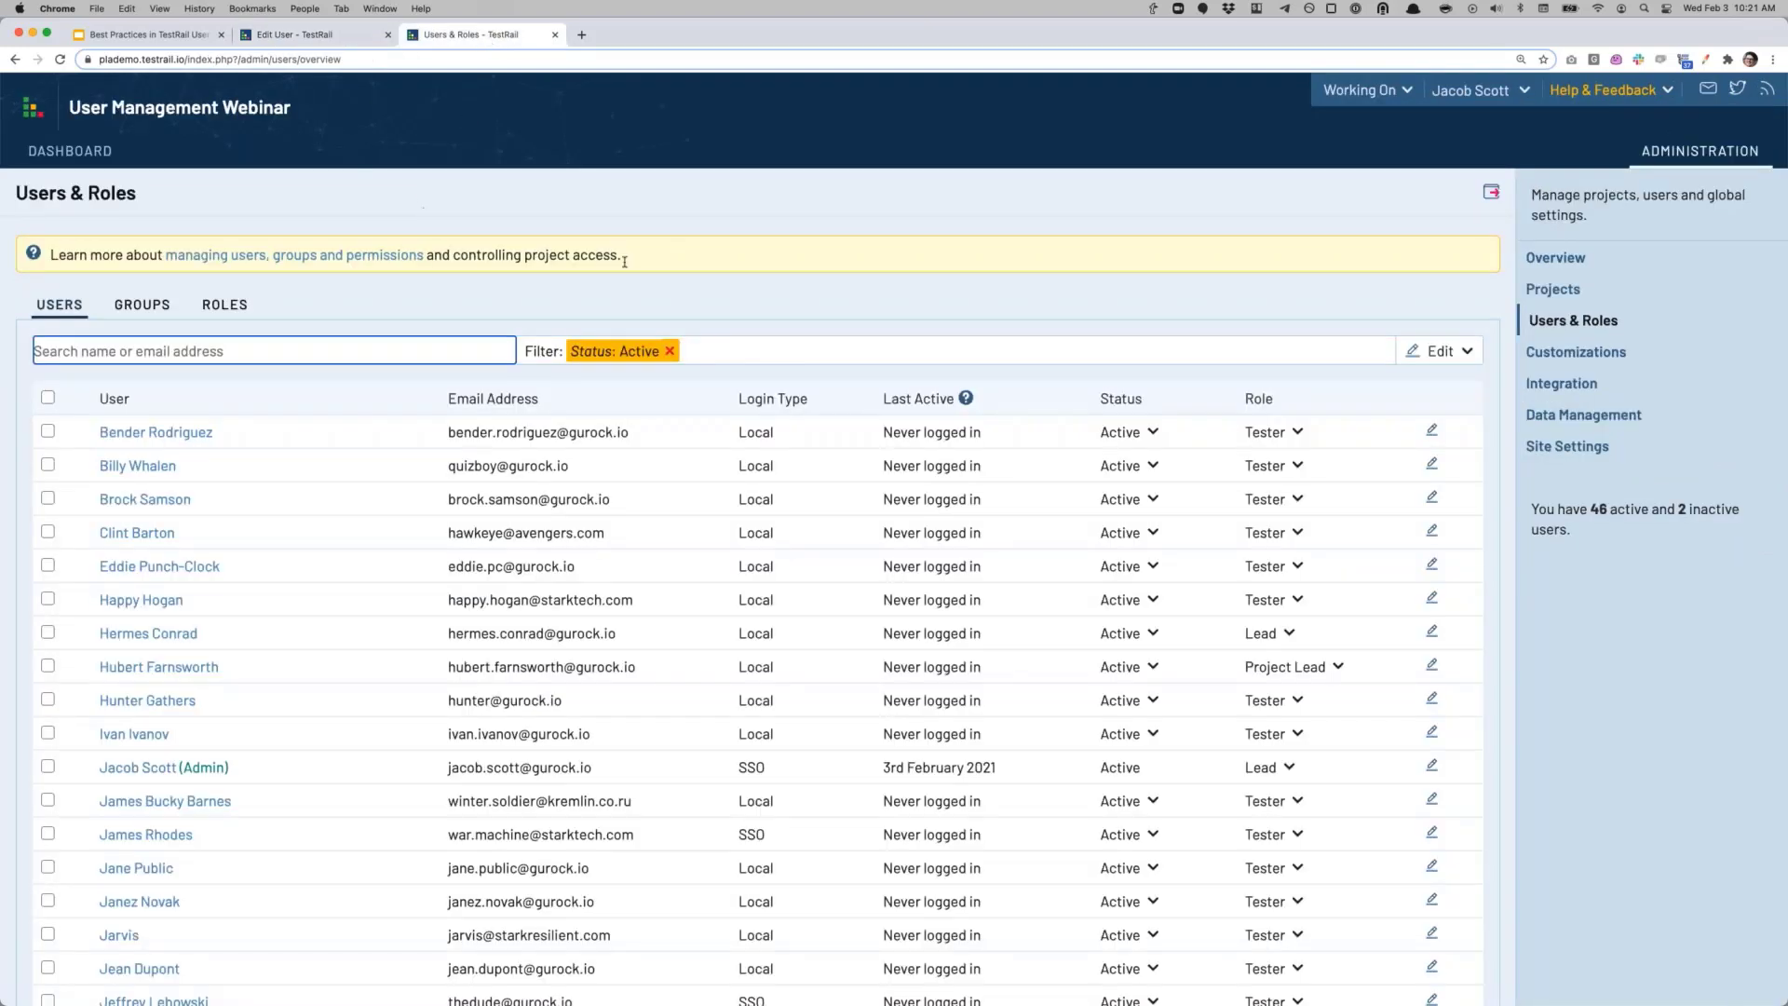
left_click(410, 296)
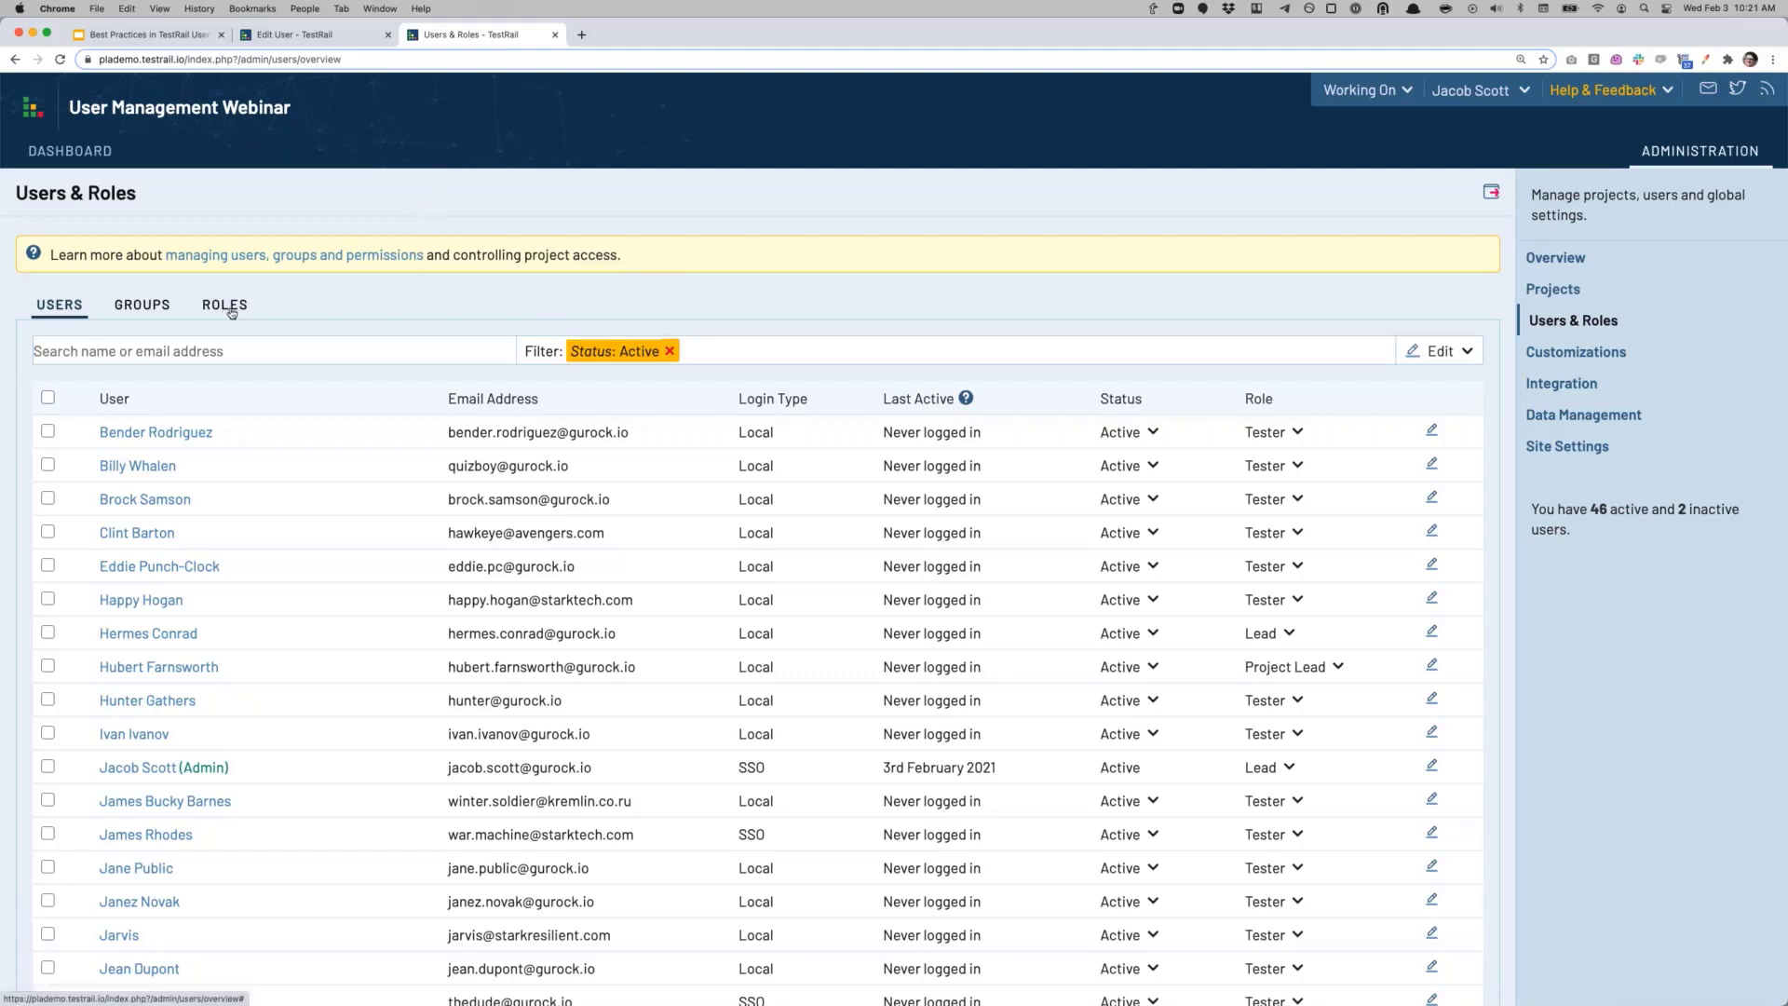
left_click(230, 308)
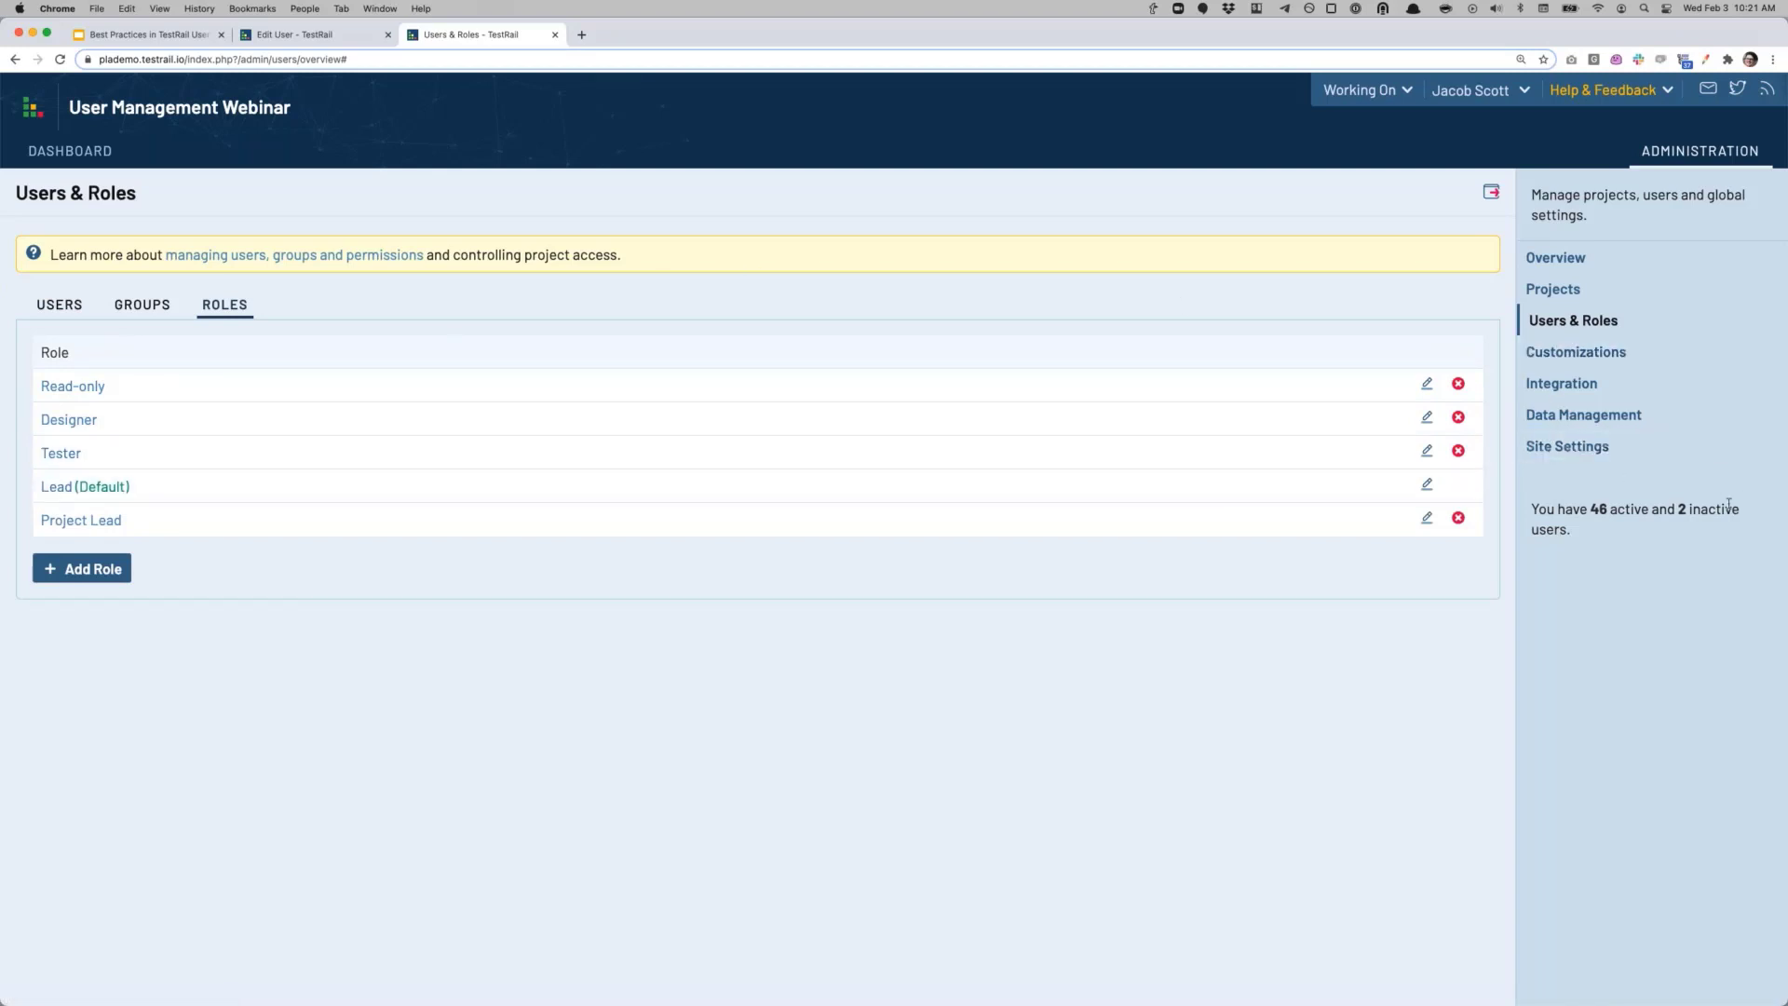
Step: Add a new role with 'Enable project administration for this role' ticked
left_click(99, 571)
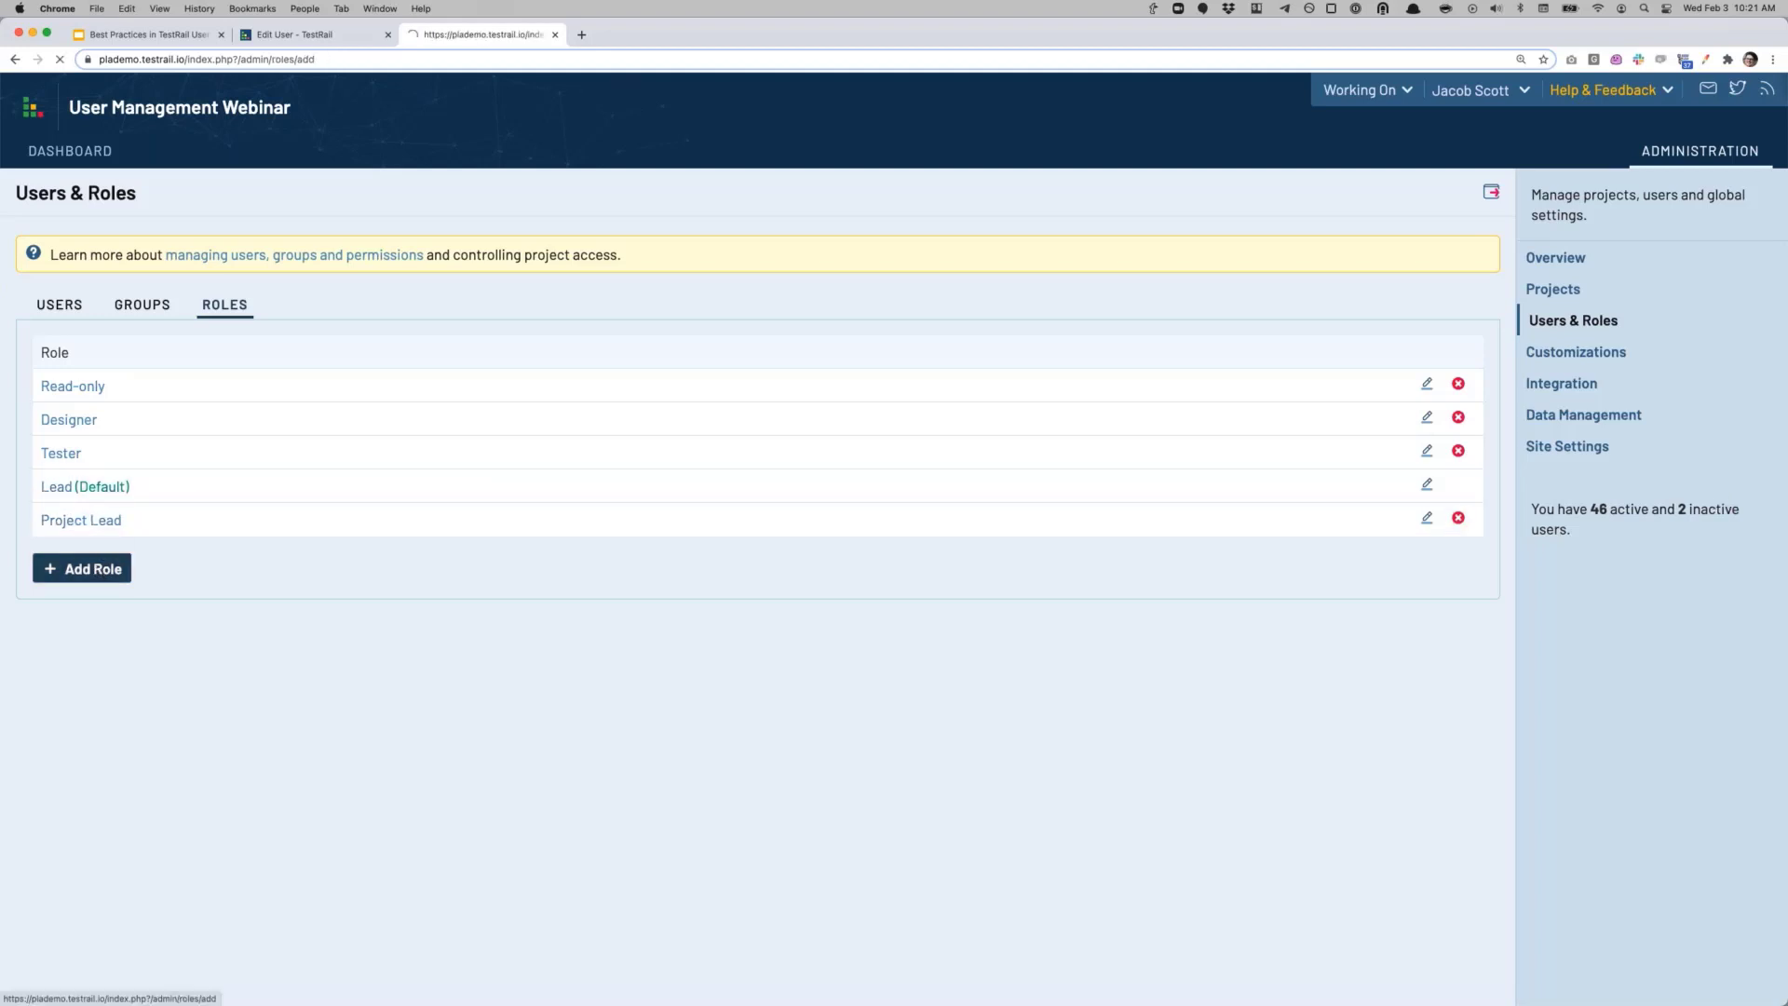
scroll(651, 591, "down", 1)
scroll(651, 590, "down", 2)
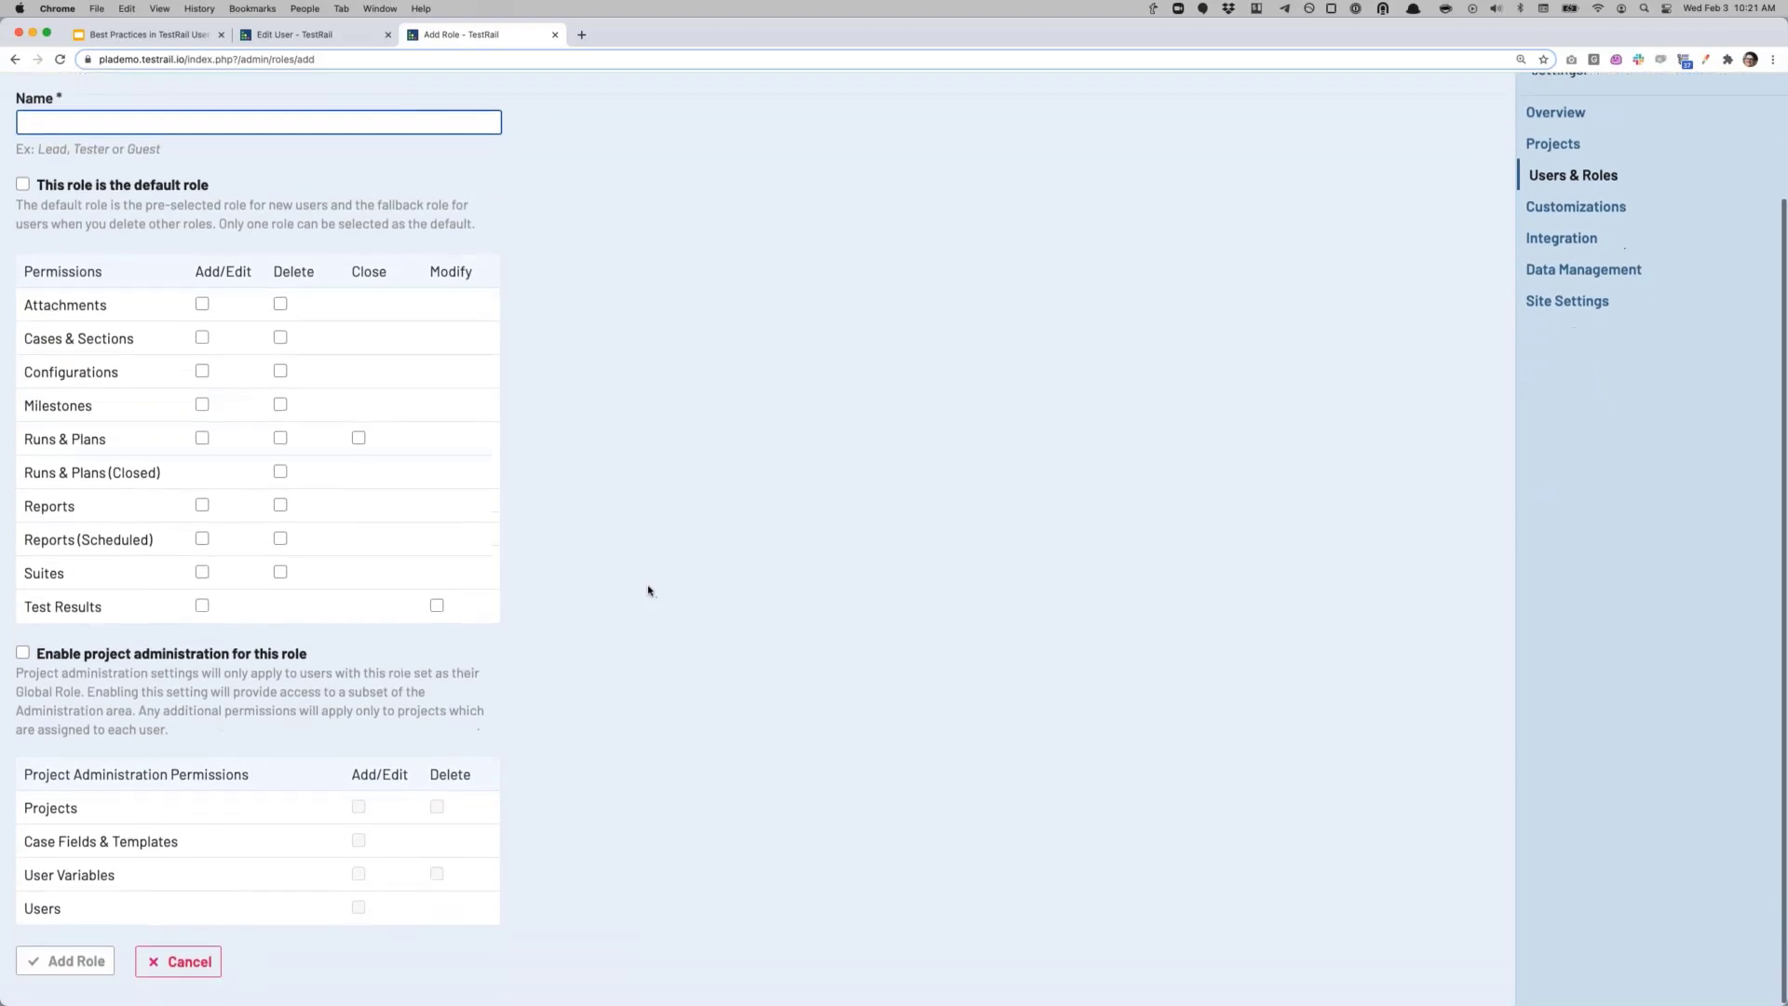
left_click(23, 651)
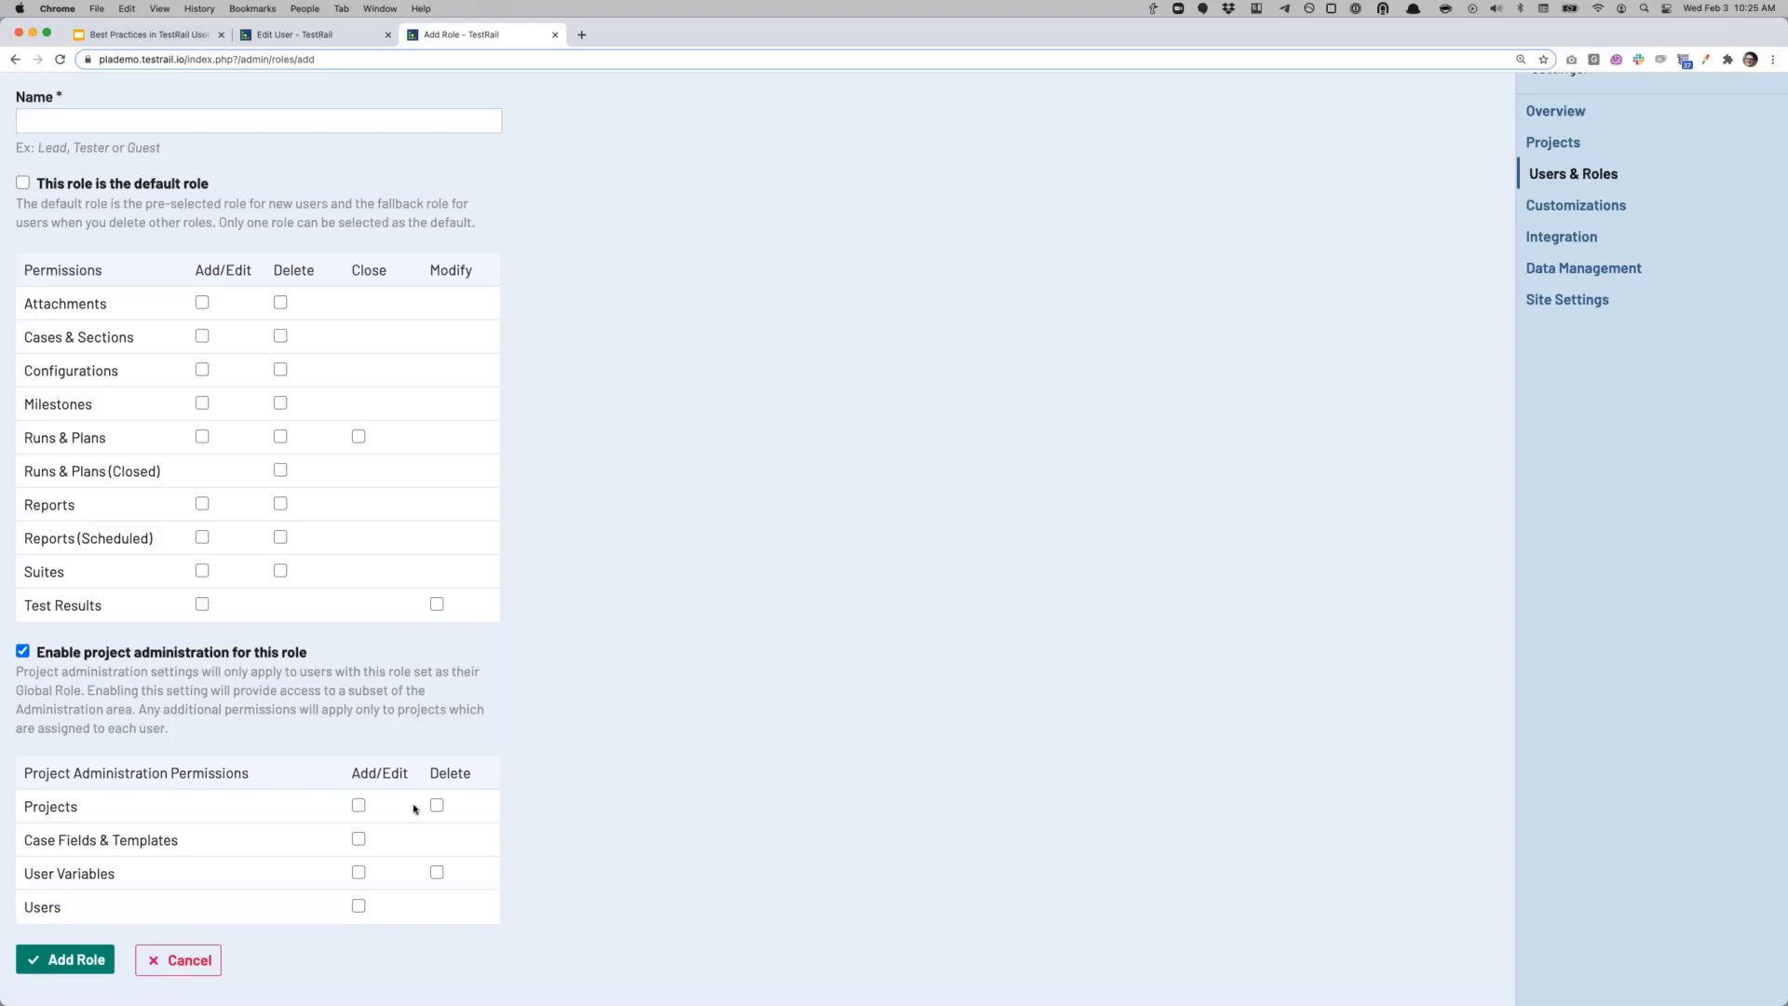
scroll(641, 702, "up", 1)
scroll(642, 702, "up", 3)
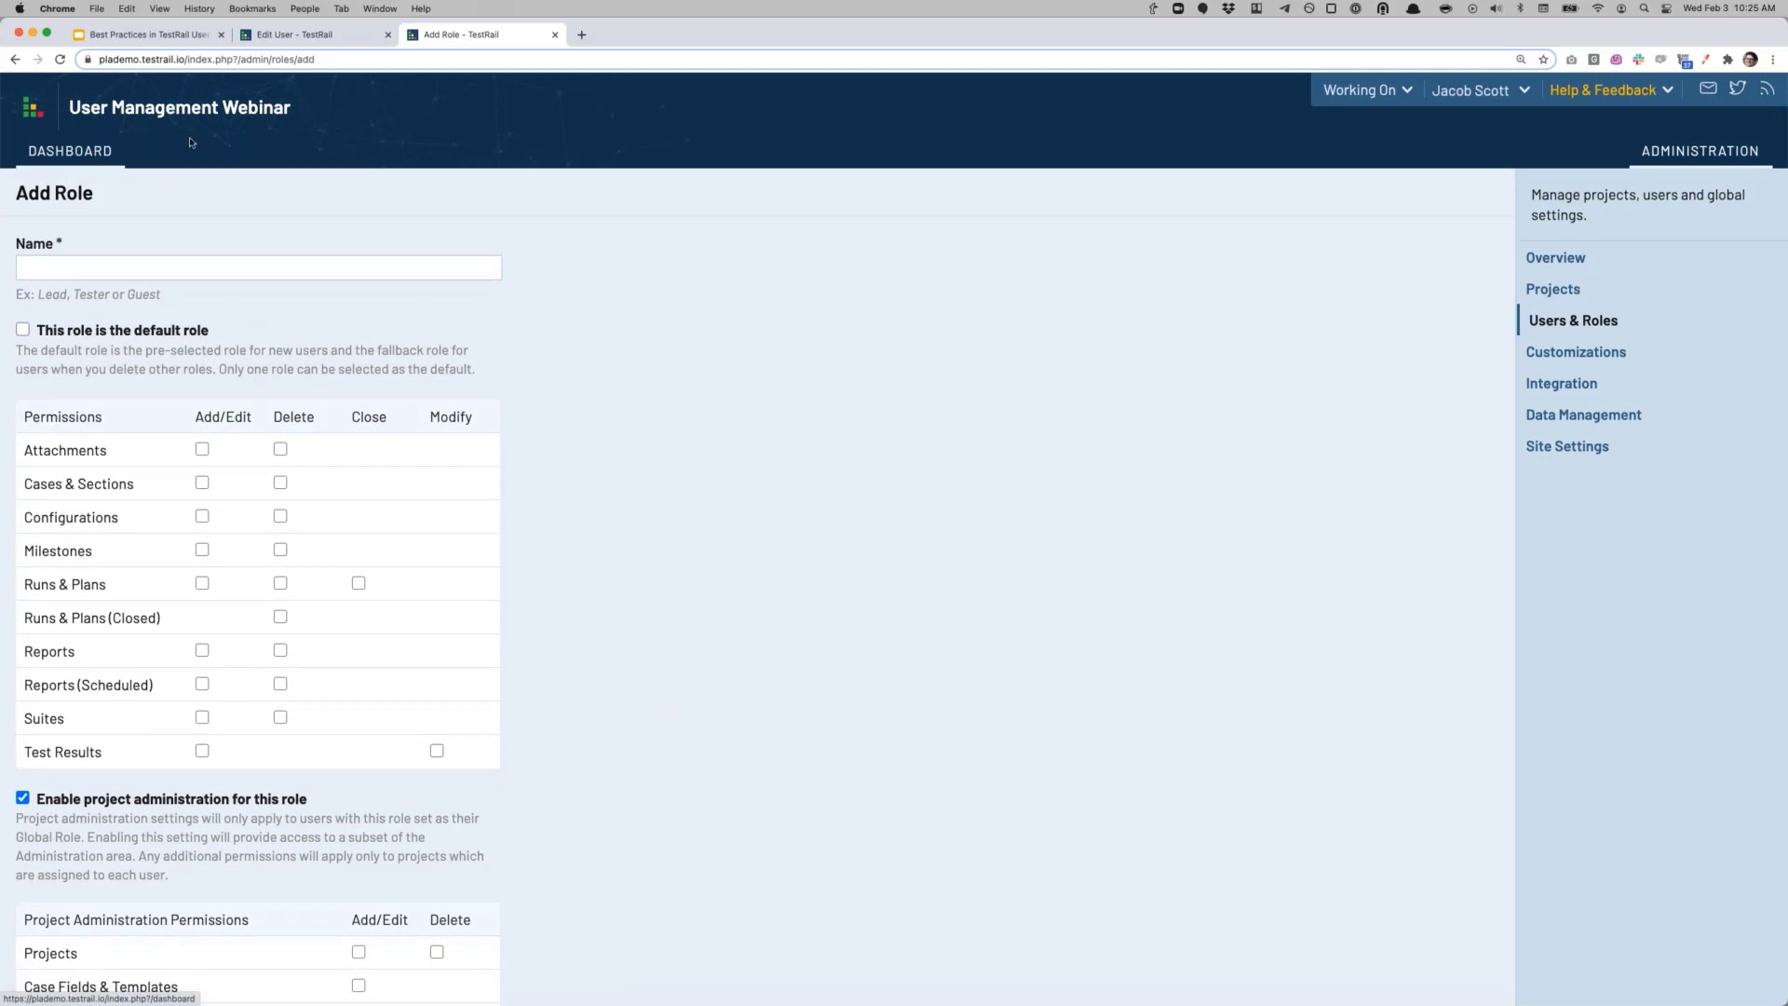
Step: Return to the Users & Roles overview and show the Groups list
left_click(271, 37)
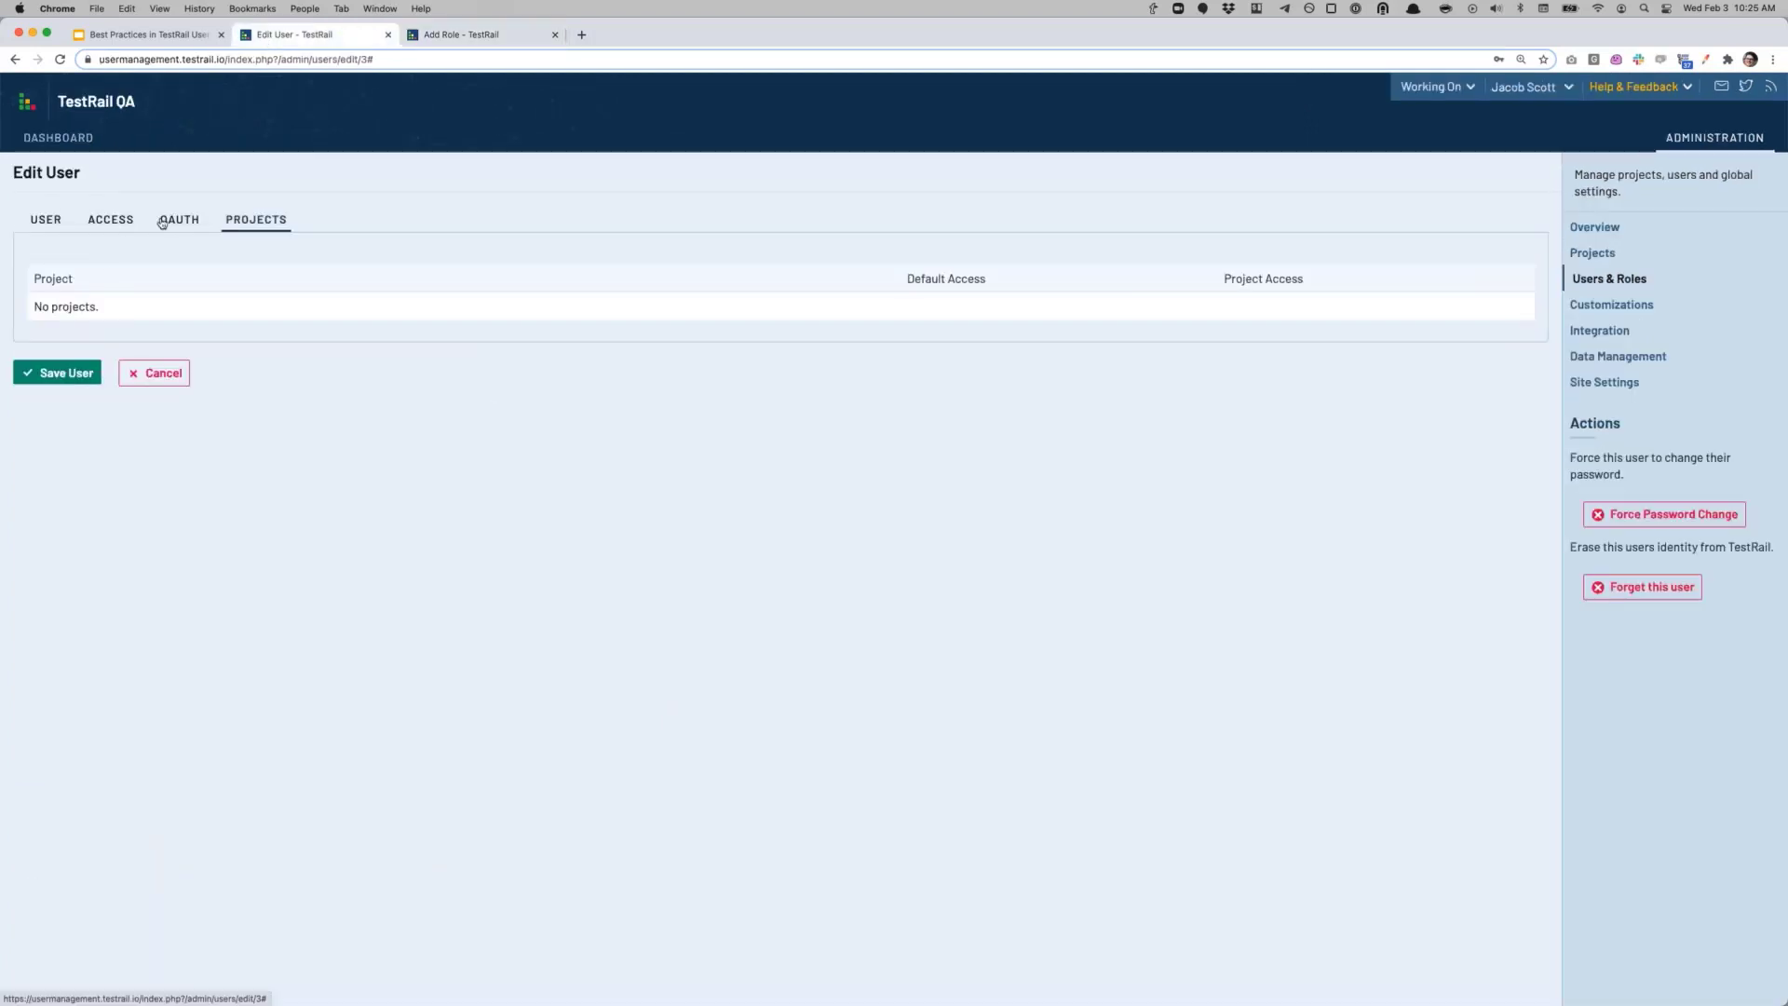
left_click(1743, 278)
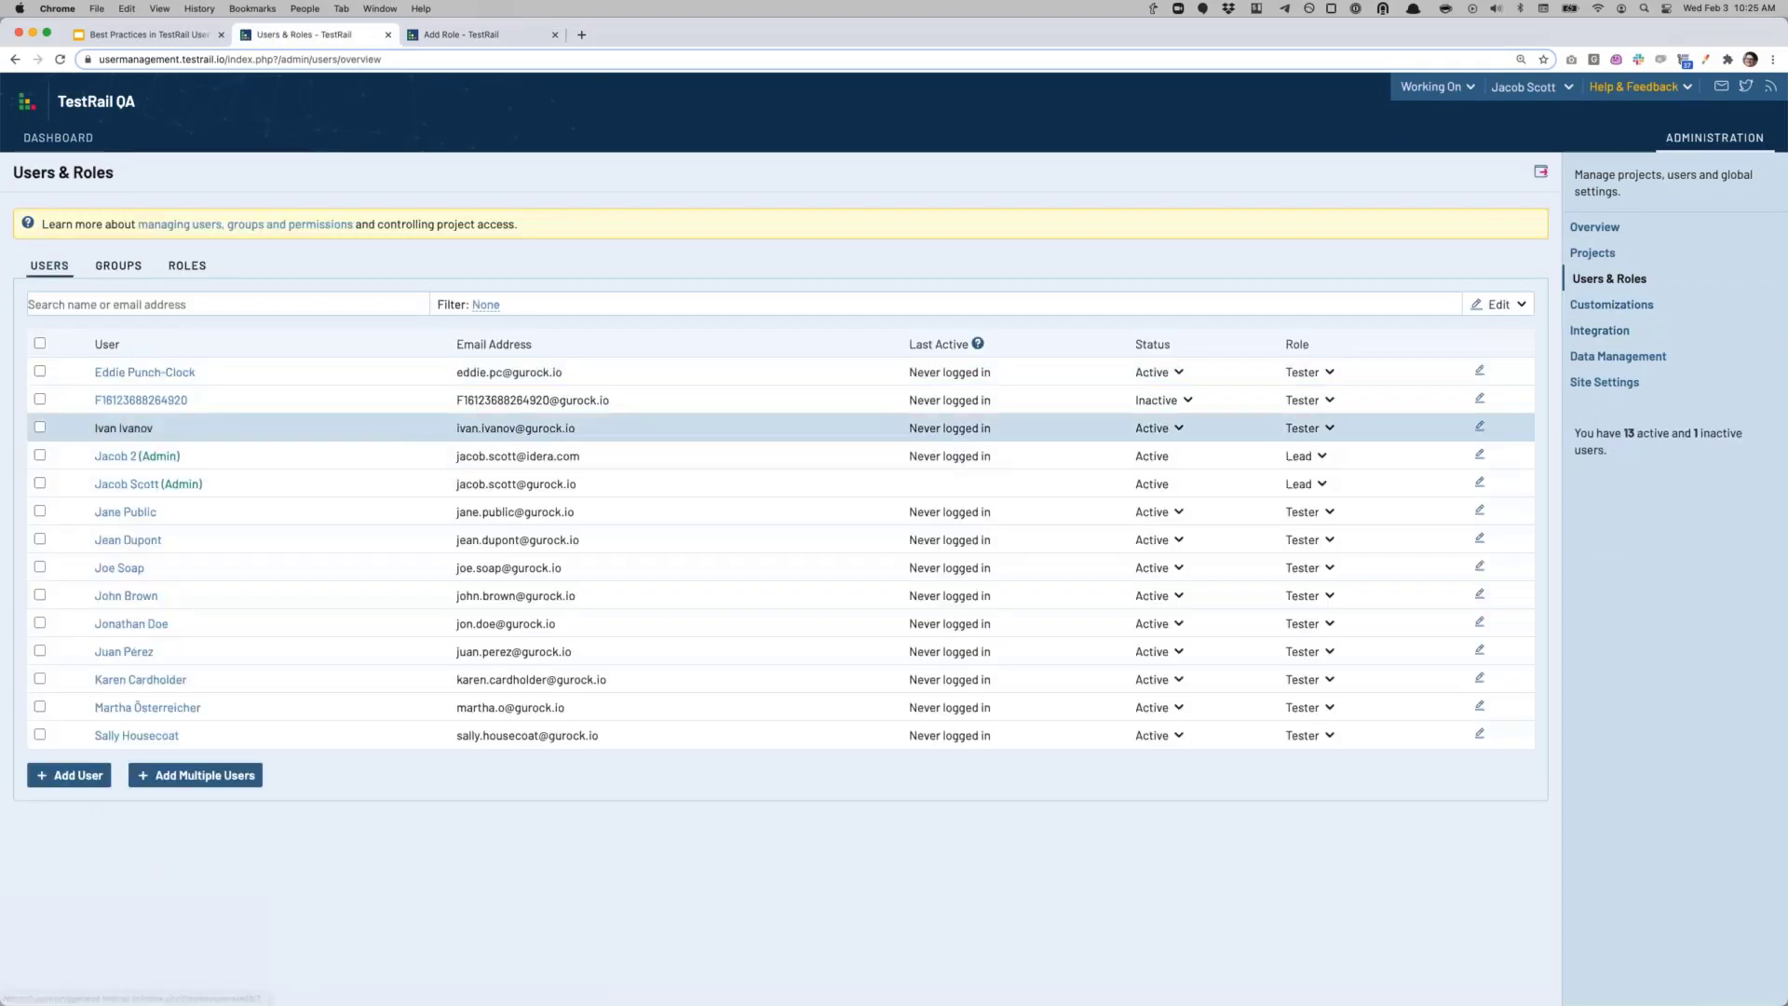
left_click(119, 268)
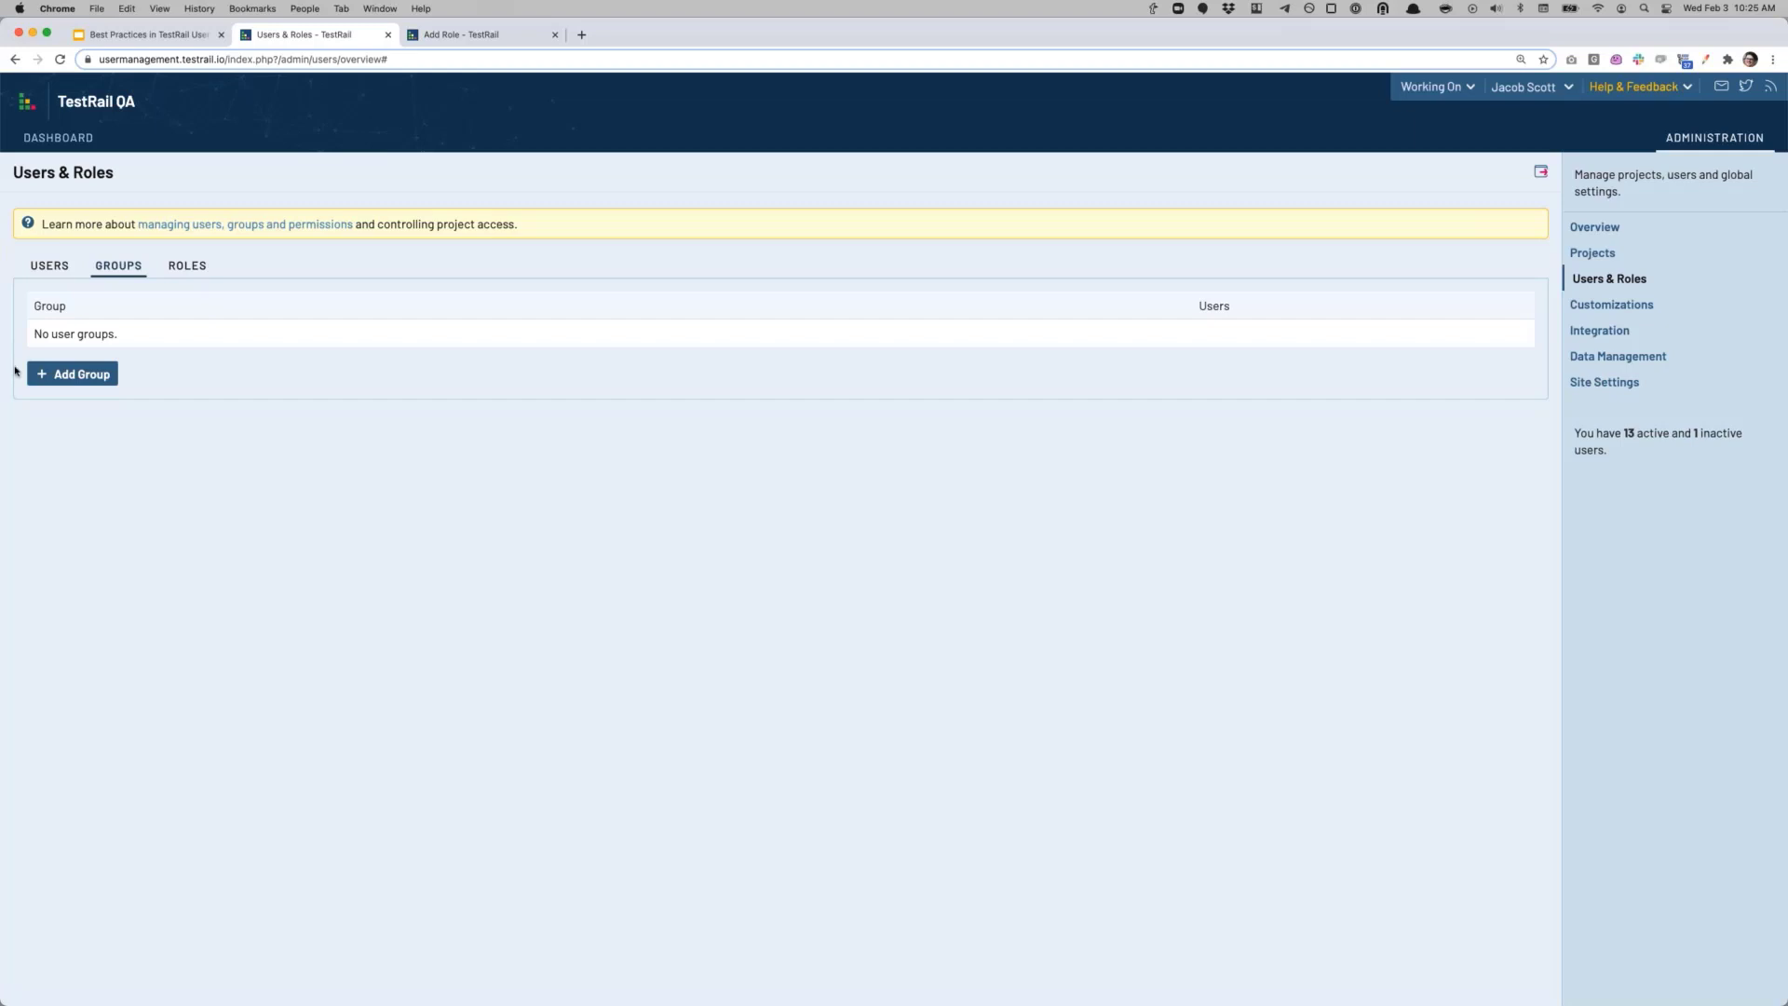
Step: Add a group named QA Team with six users ticked as members
left_click(90, 381)
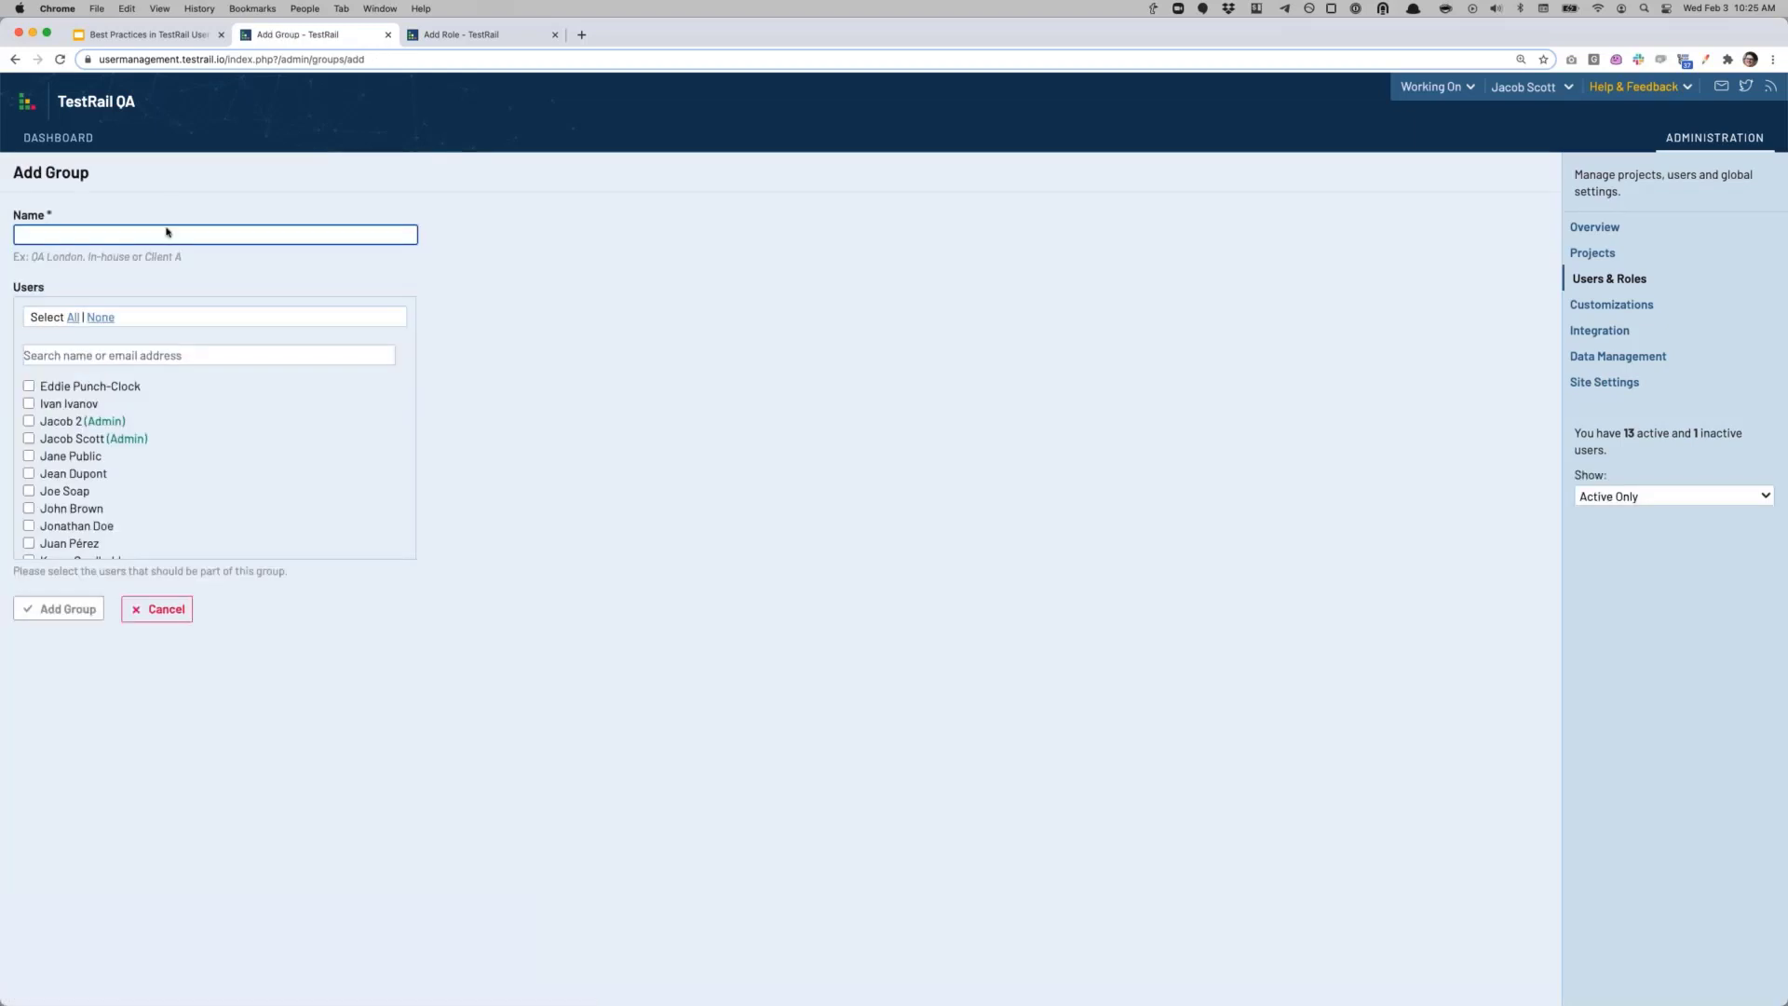
left_click(169, 234)
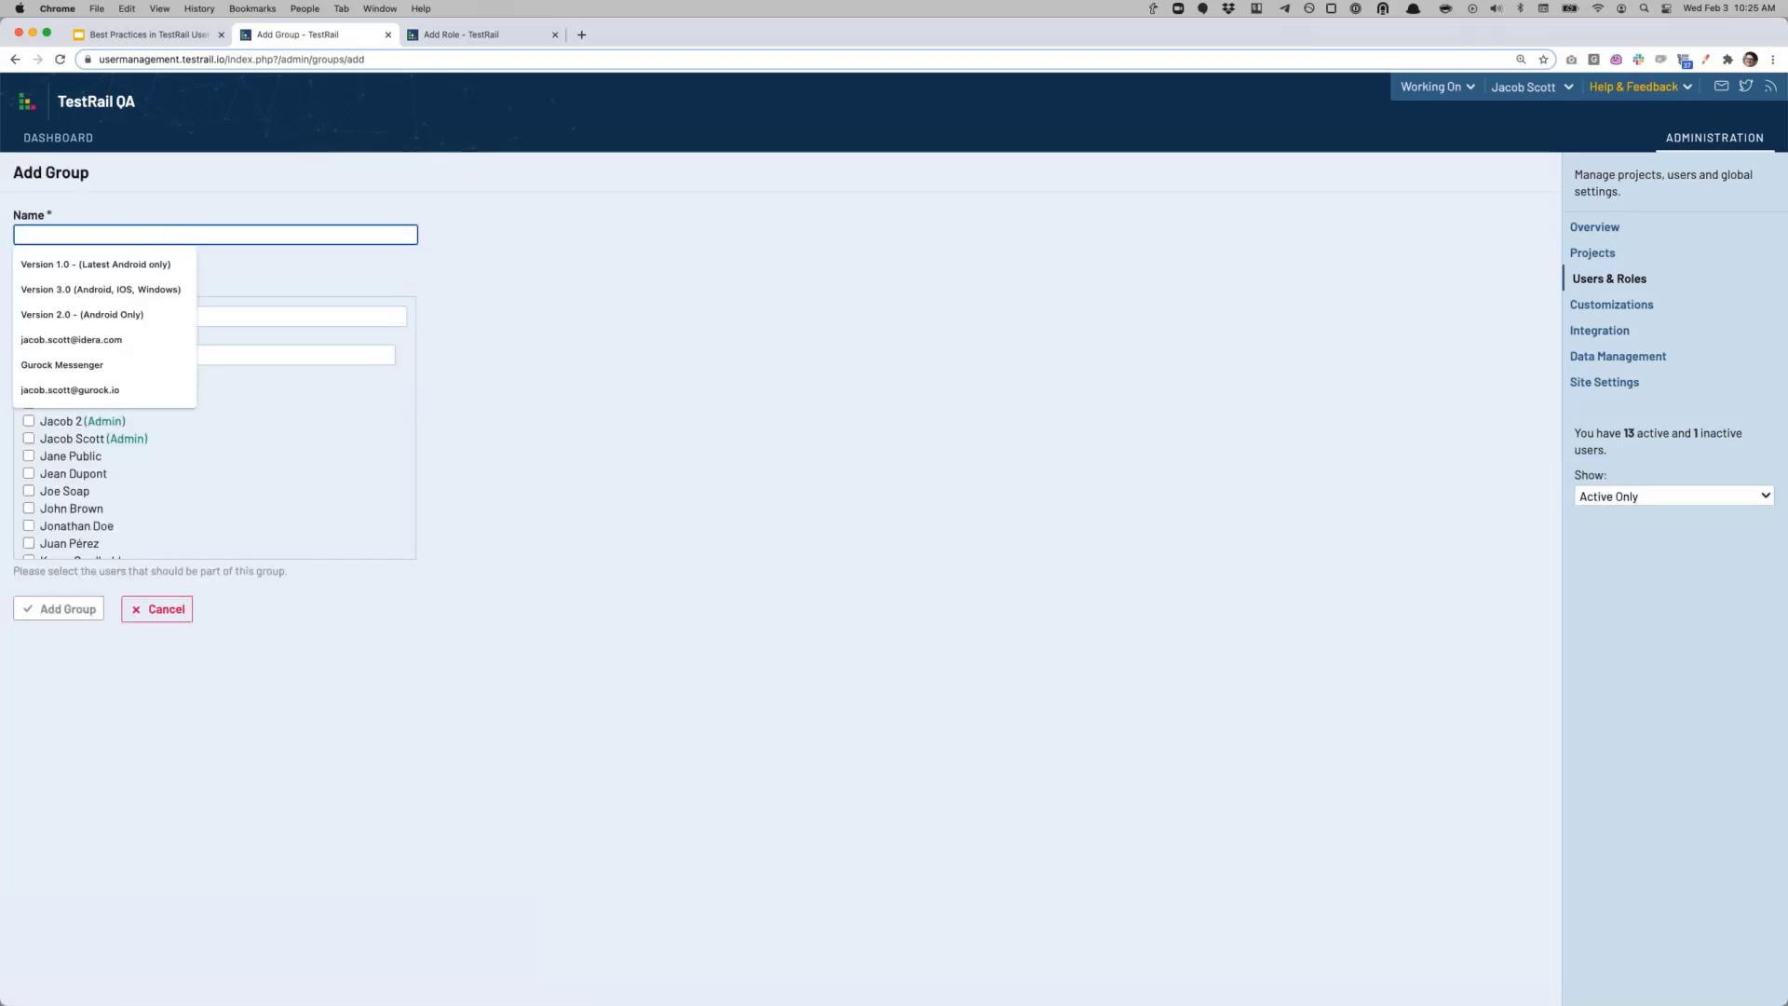
type("QA Team")
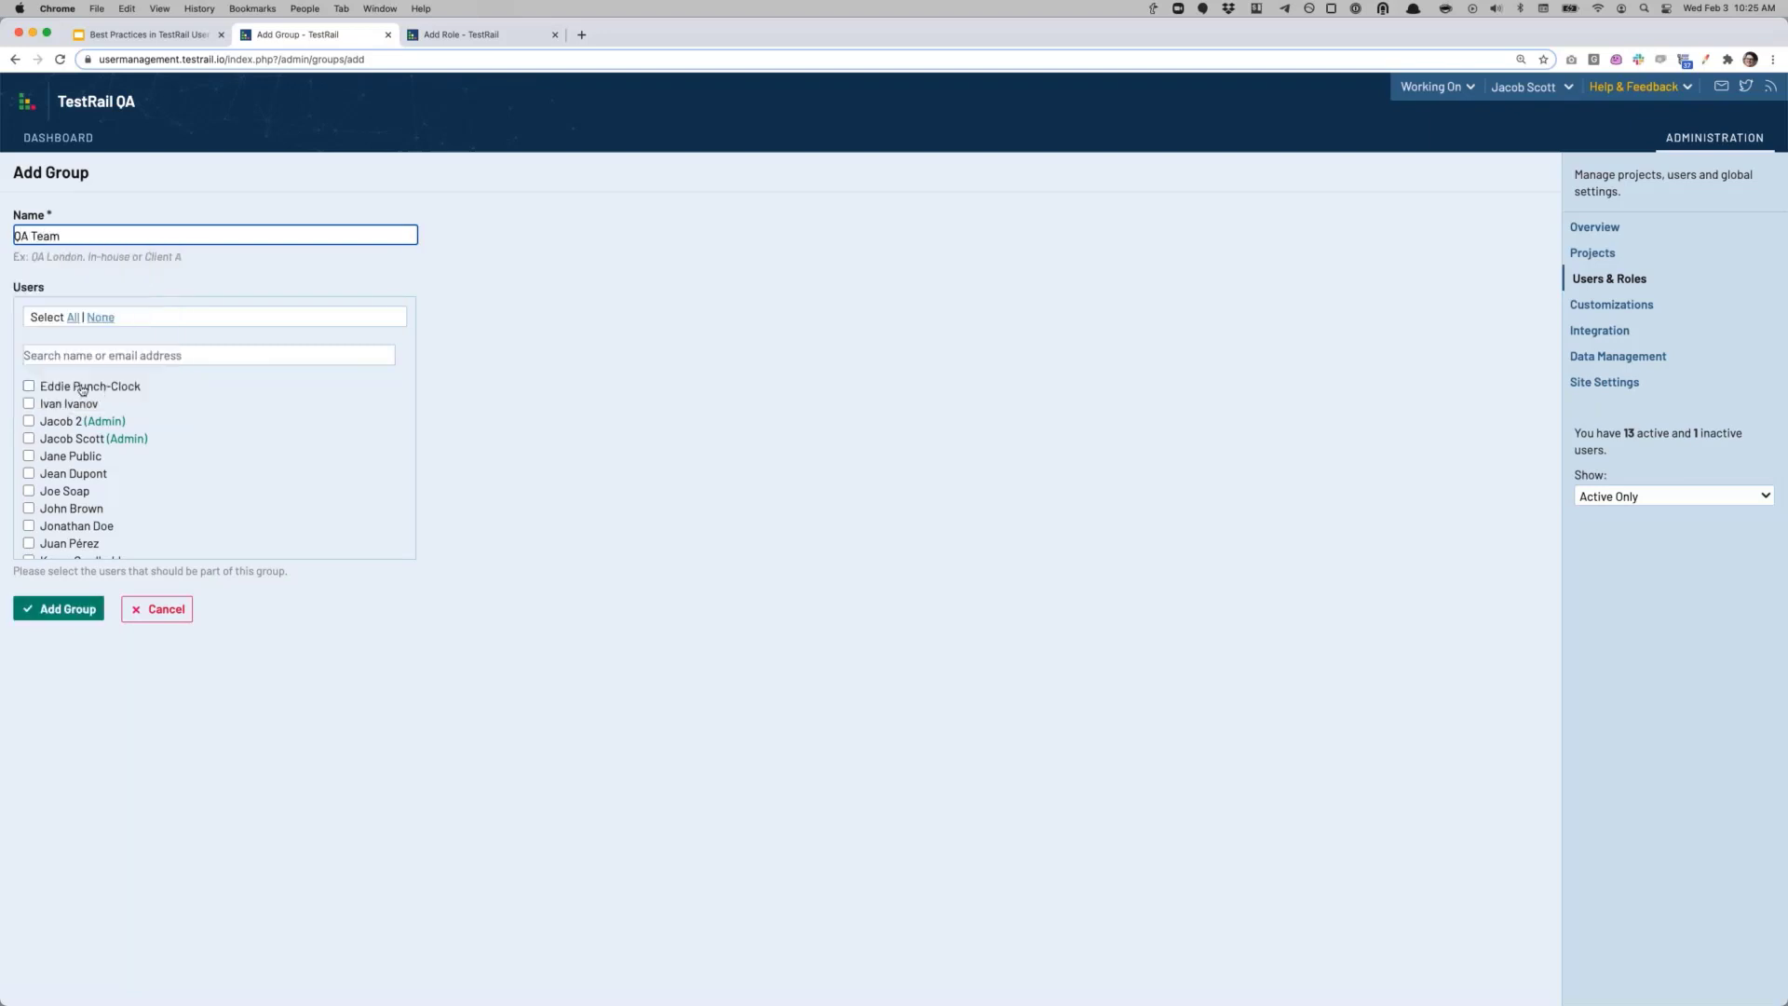
left_click(28, 388)
left_click(29, 404)
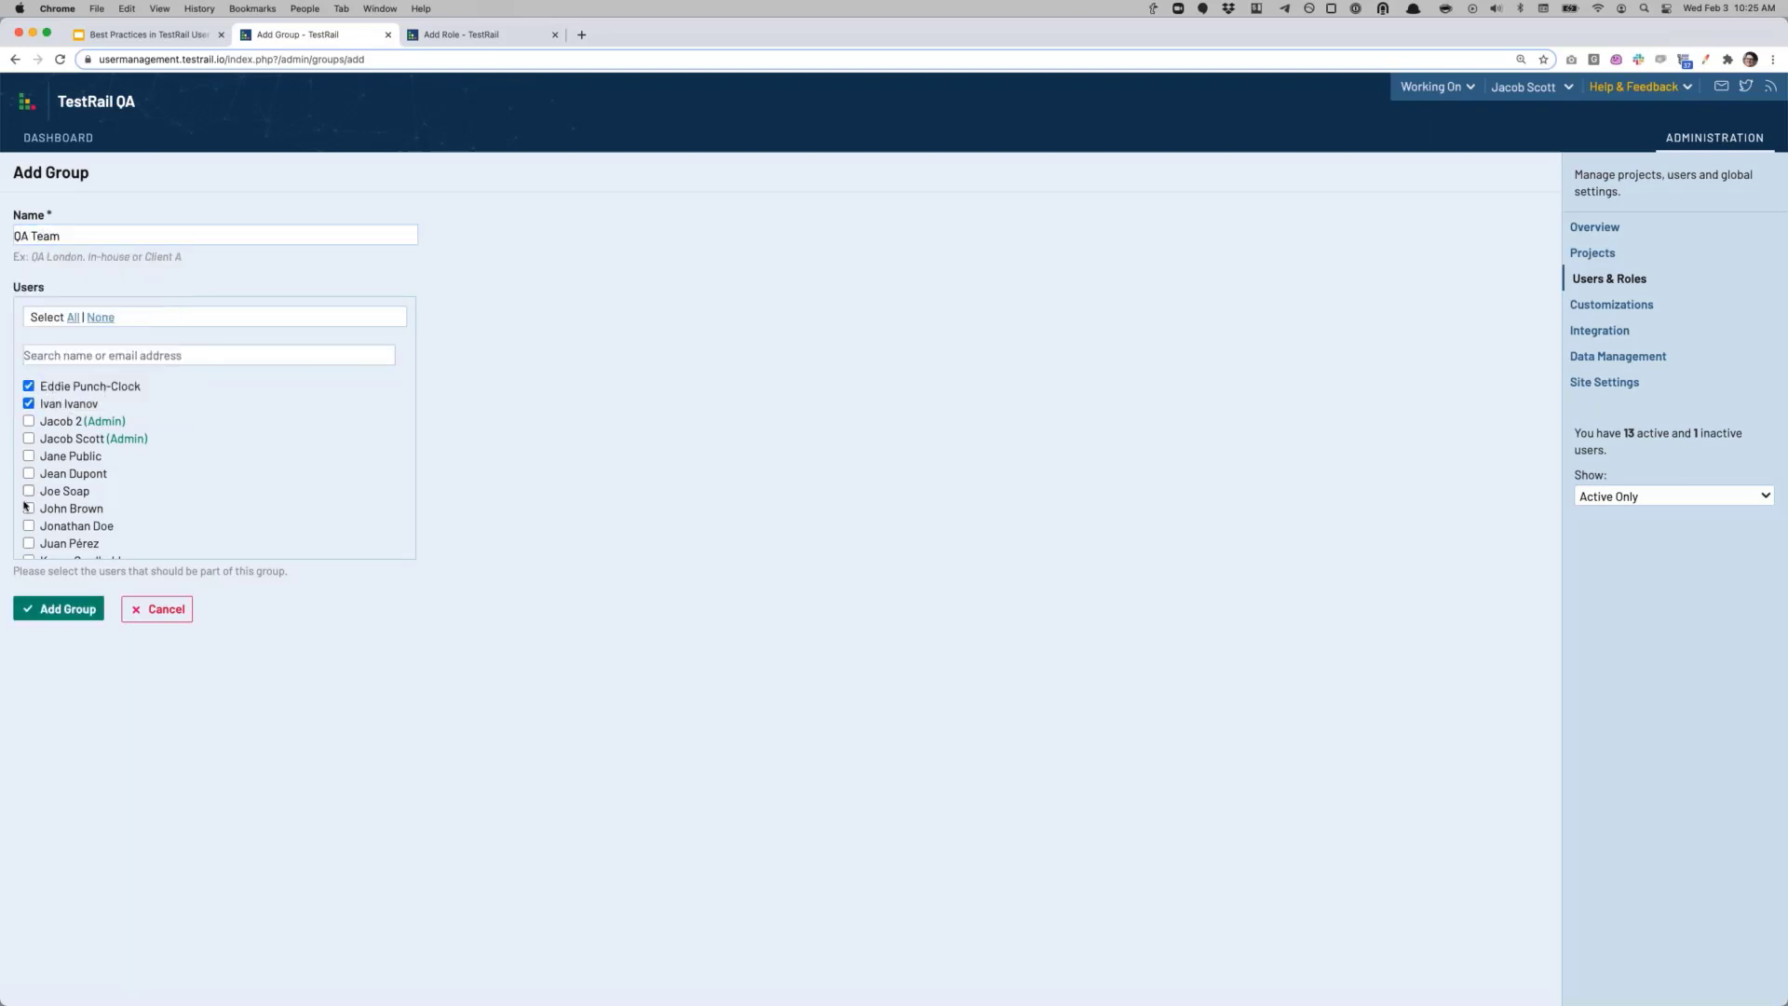
left_click(29, 491)
left_click(29, 508)
scroll(34, 538, "down", 2)
left_click(28, 529)
scroll(29, 535, "down", 1)
left_click(29, 539)
left_click(56, 606)
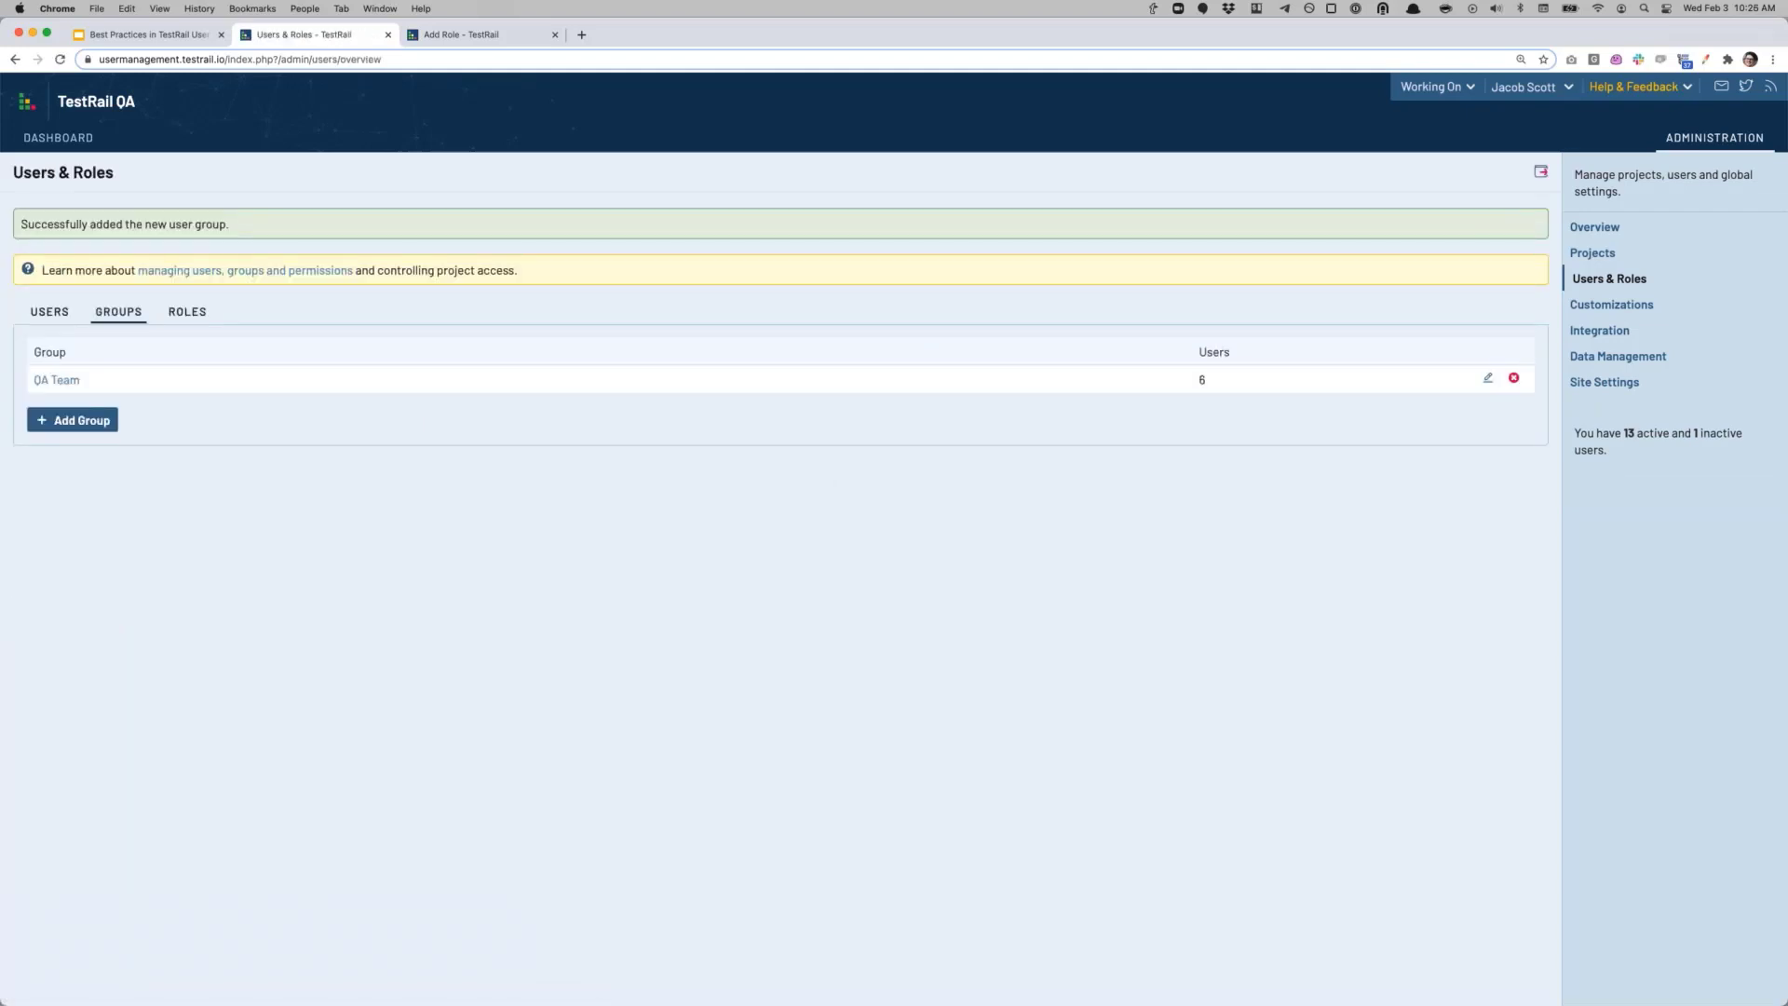
Step: Leave the unfinished role and open the Avengers Initiative project's Access tab
left_click(479, 34)
left_click(1606, 320)
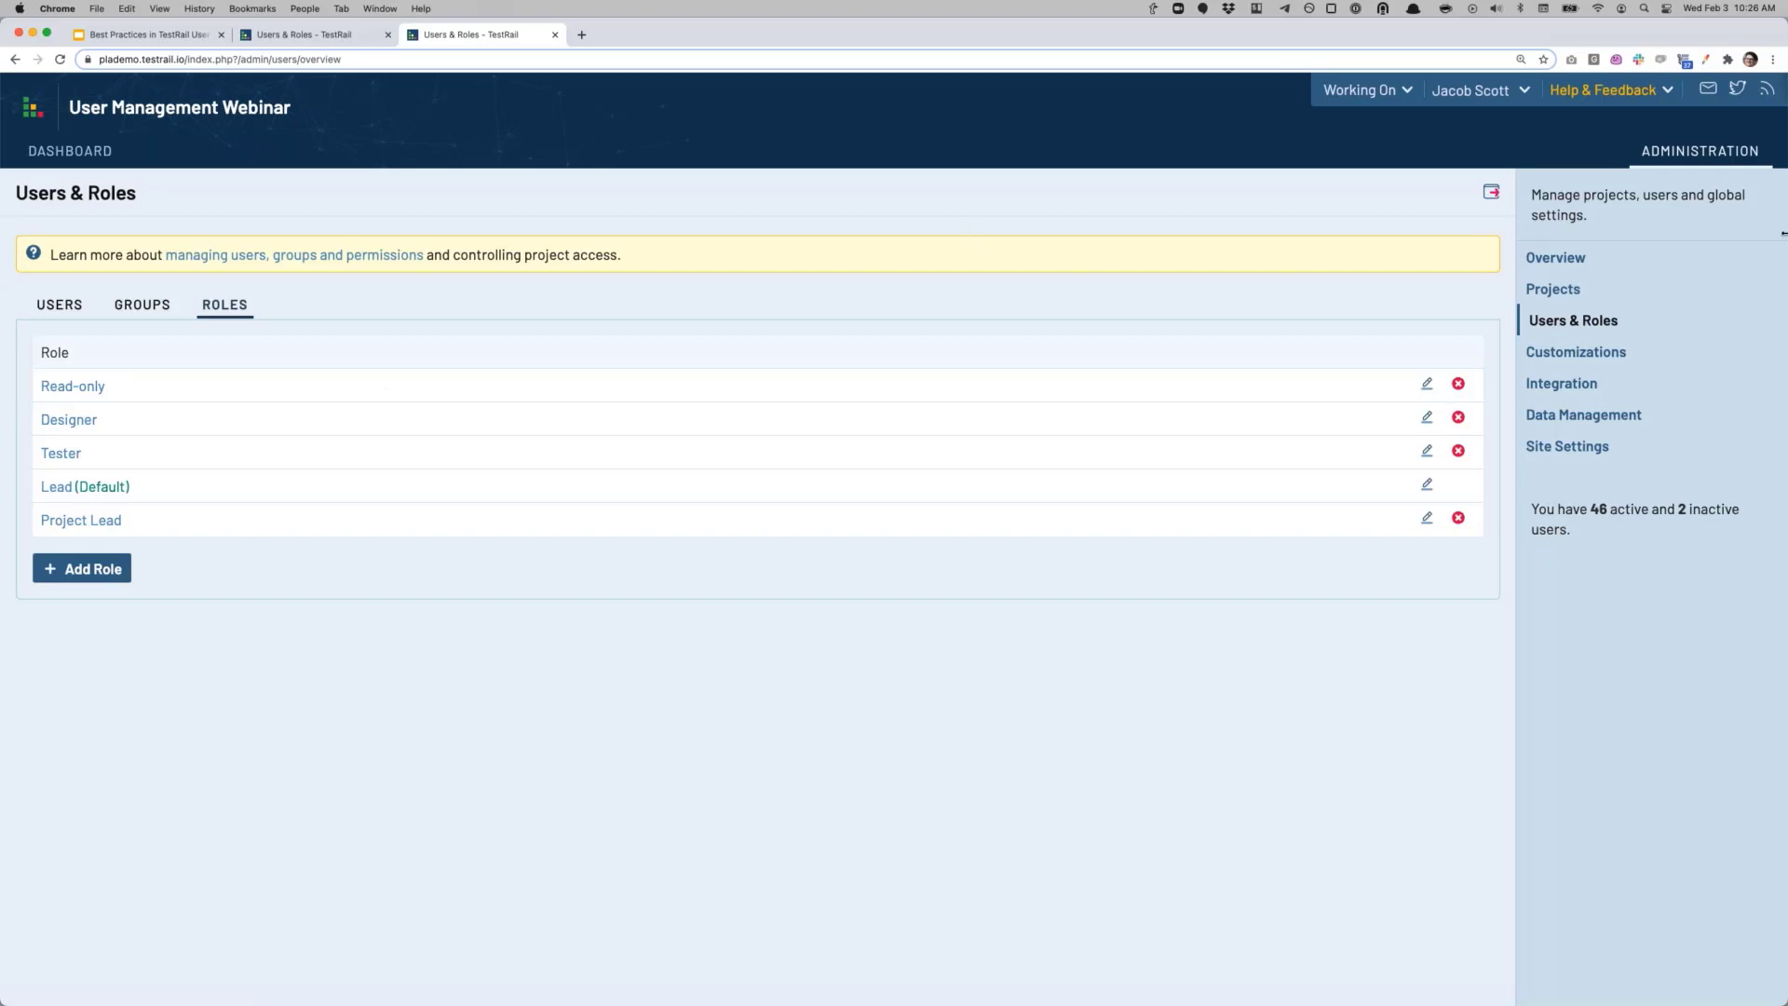
left_click(1589, 288)
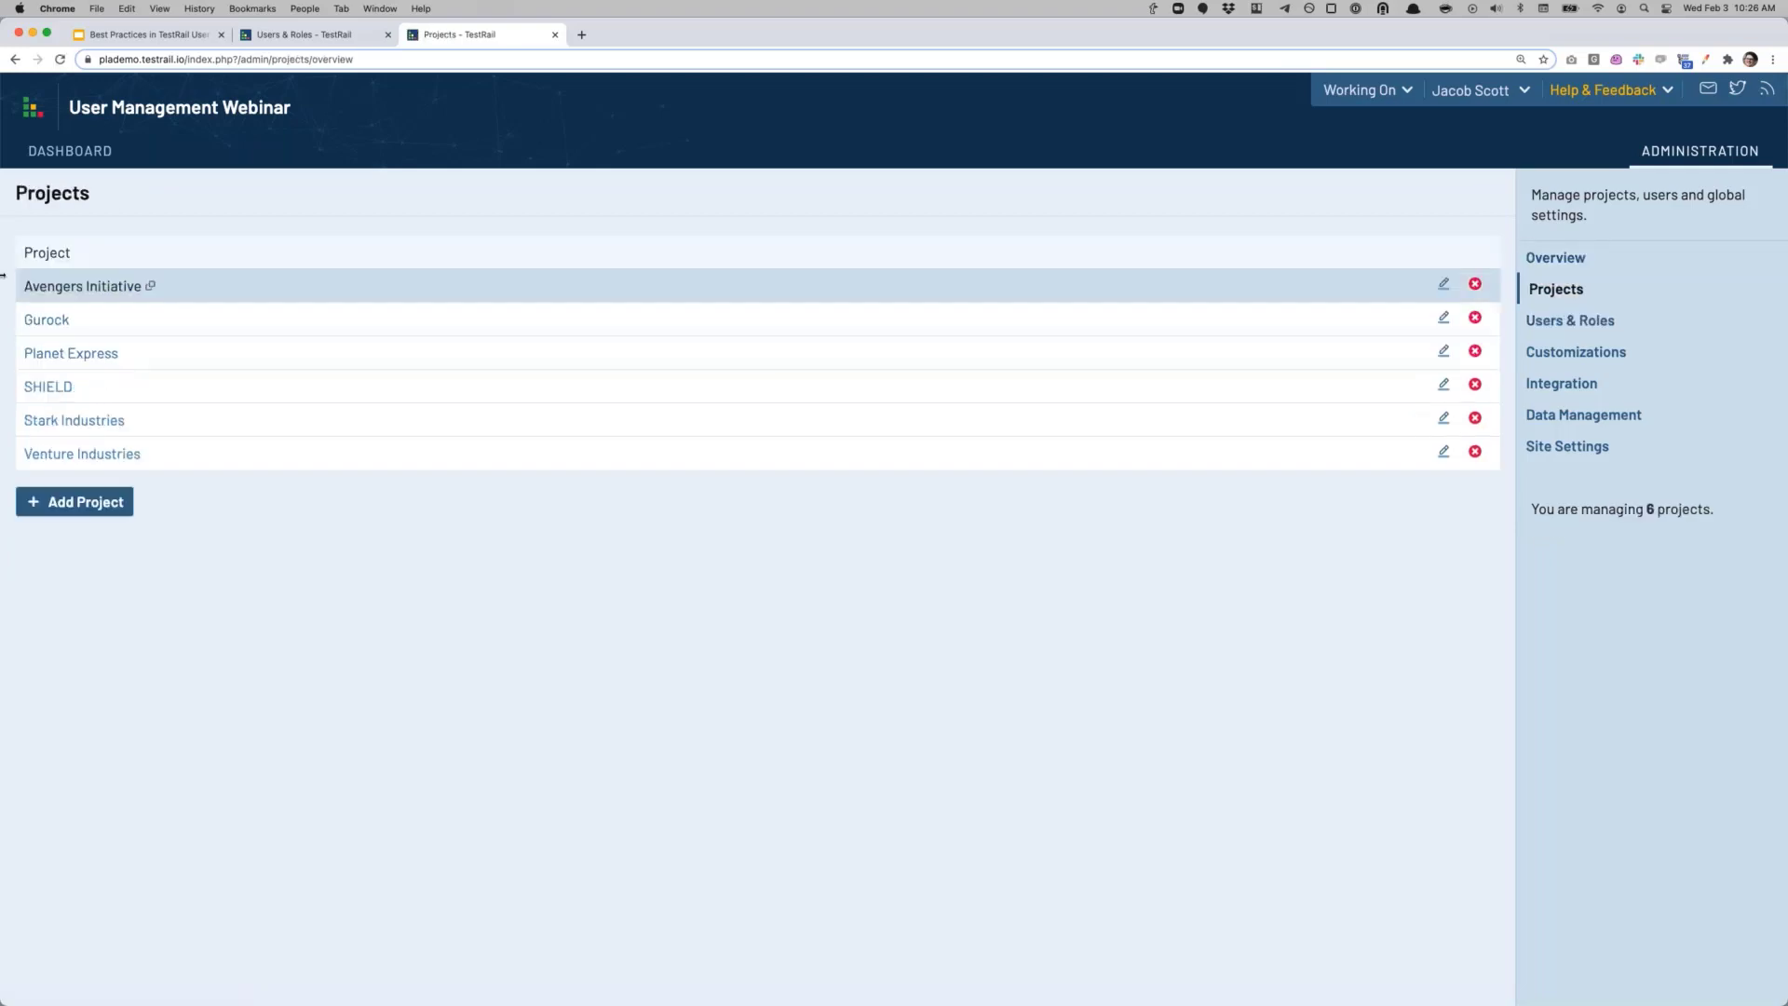
left_click(101, 289)
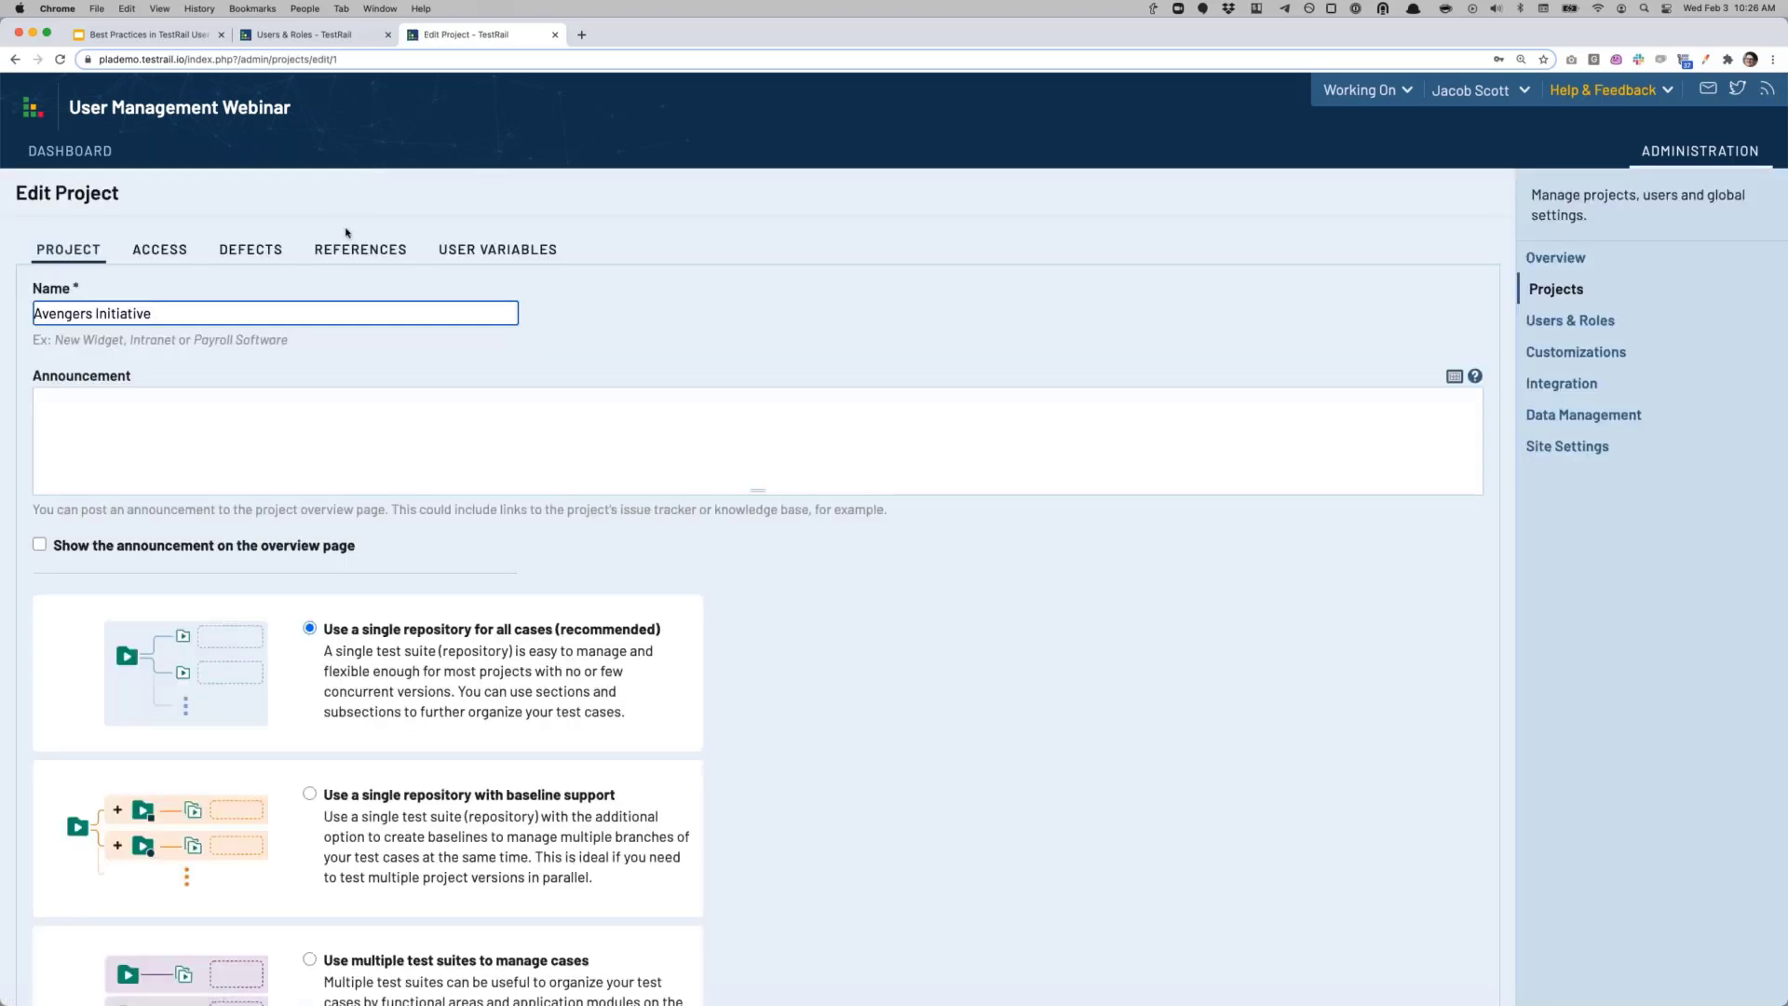
left_click(161, 252)
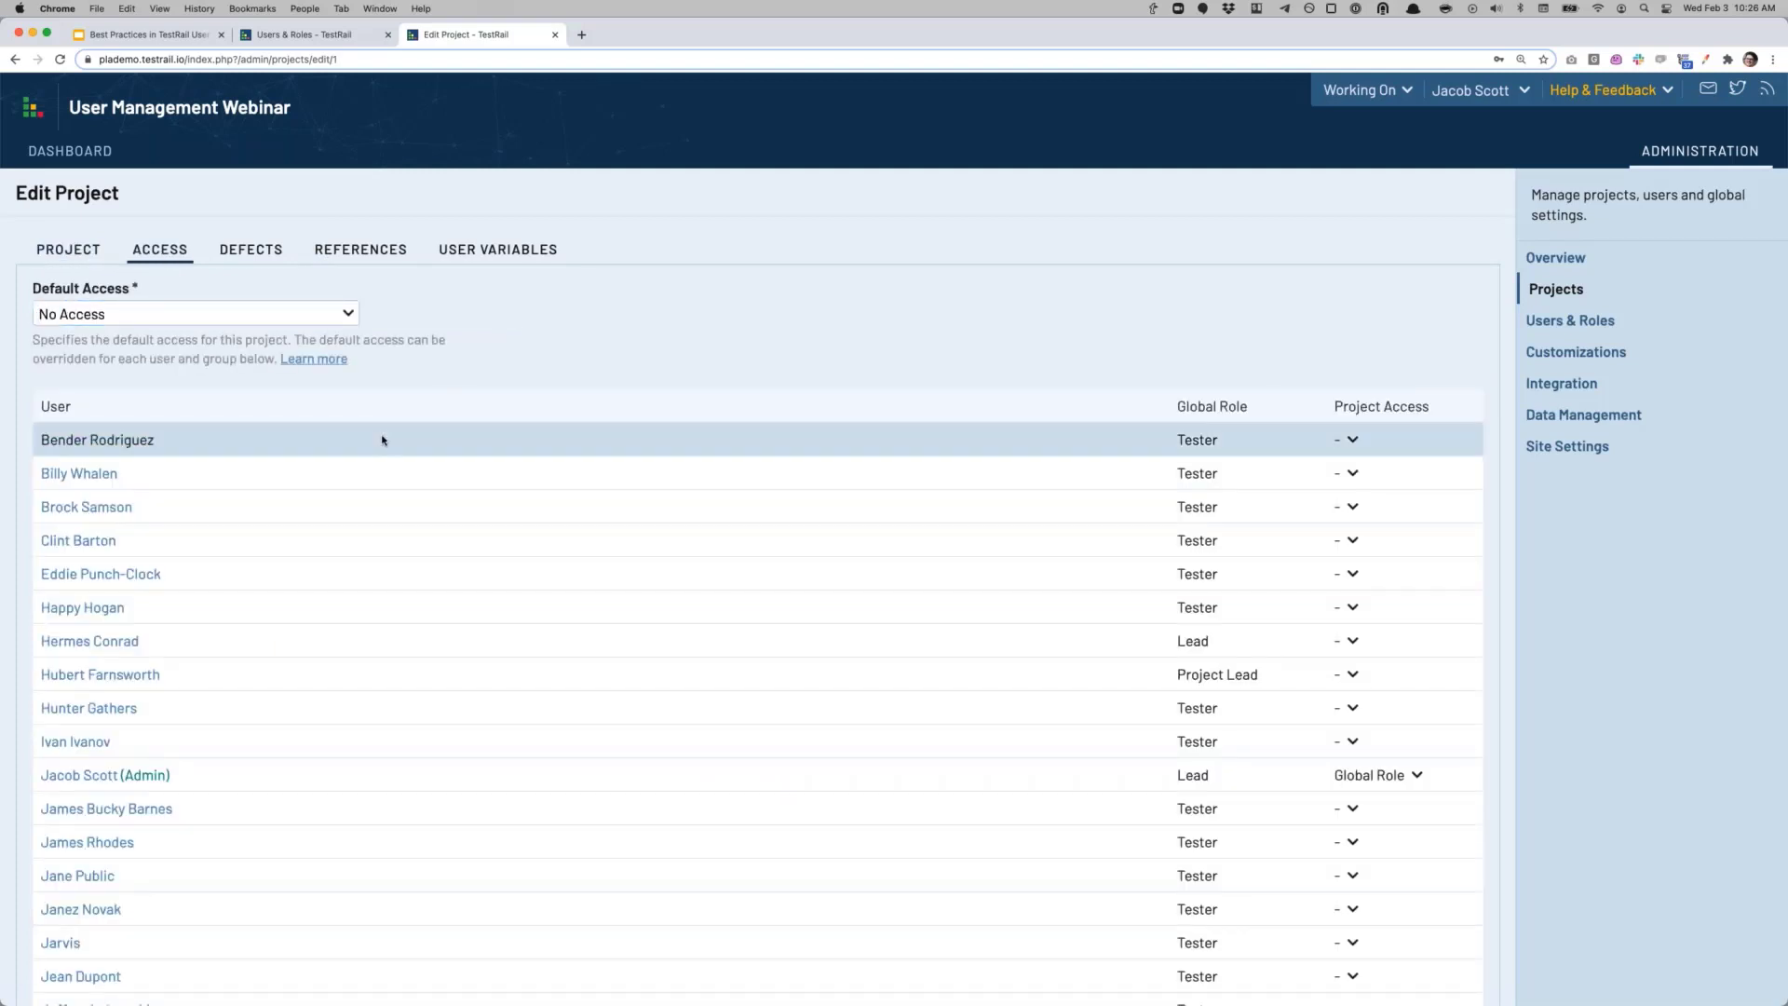
Step: Scroll the user access list and give one user Read-only project access
scroll(387, 438, "down", 3)
scroll(709, 388, "down", 1)
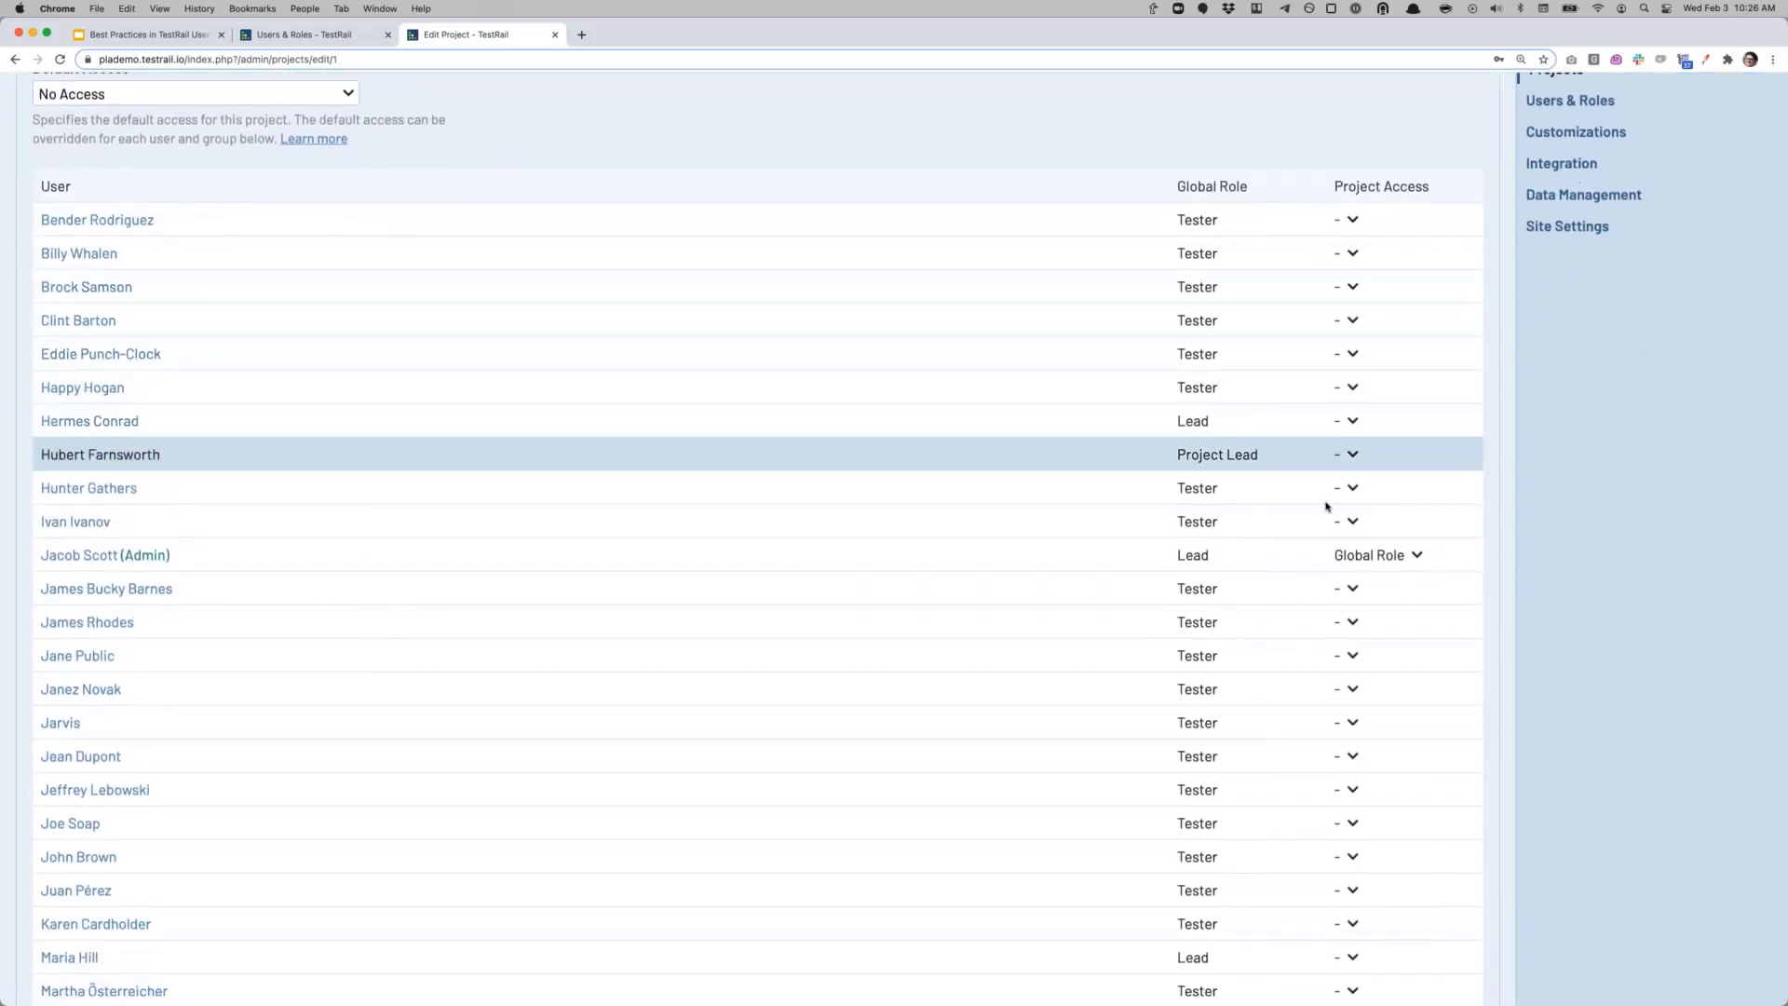
scroll(1145, 592, "down", 1)
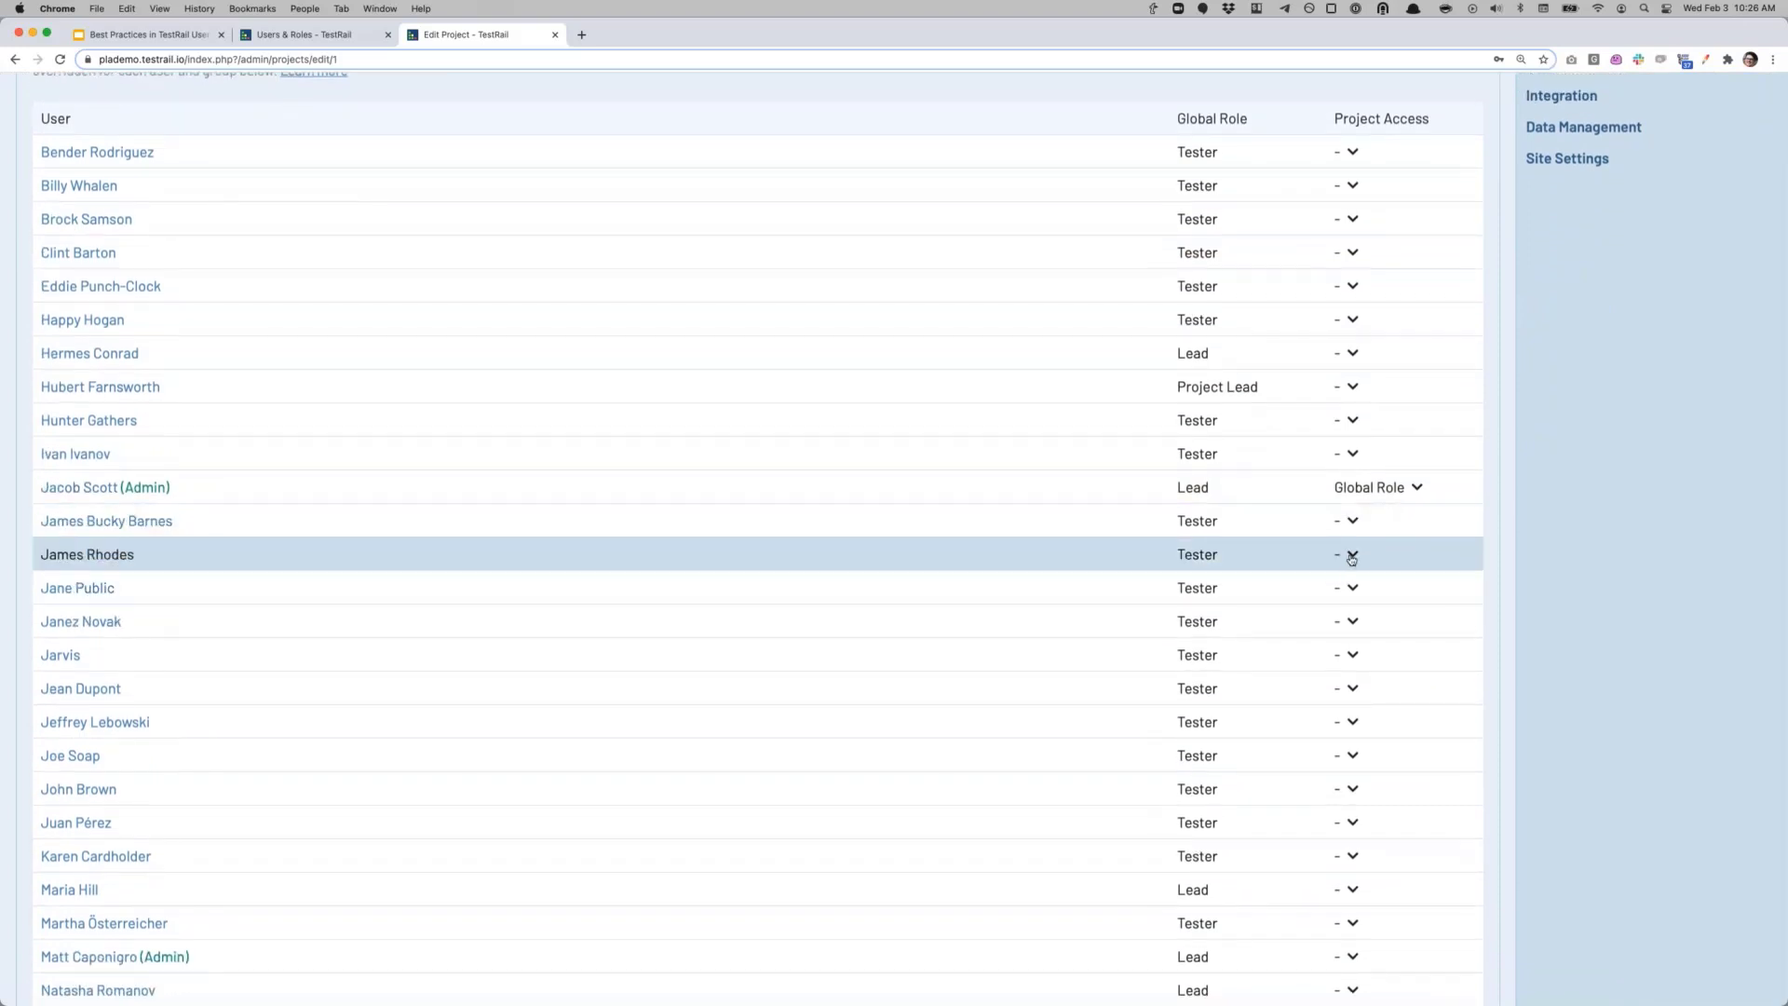
left_click(1353, 554)
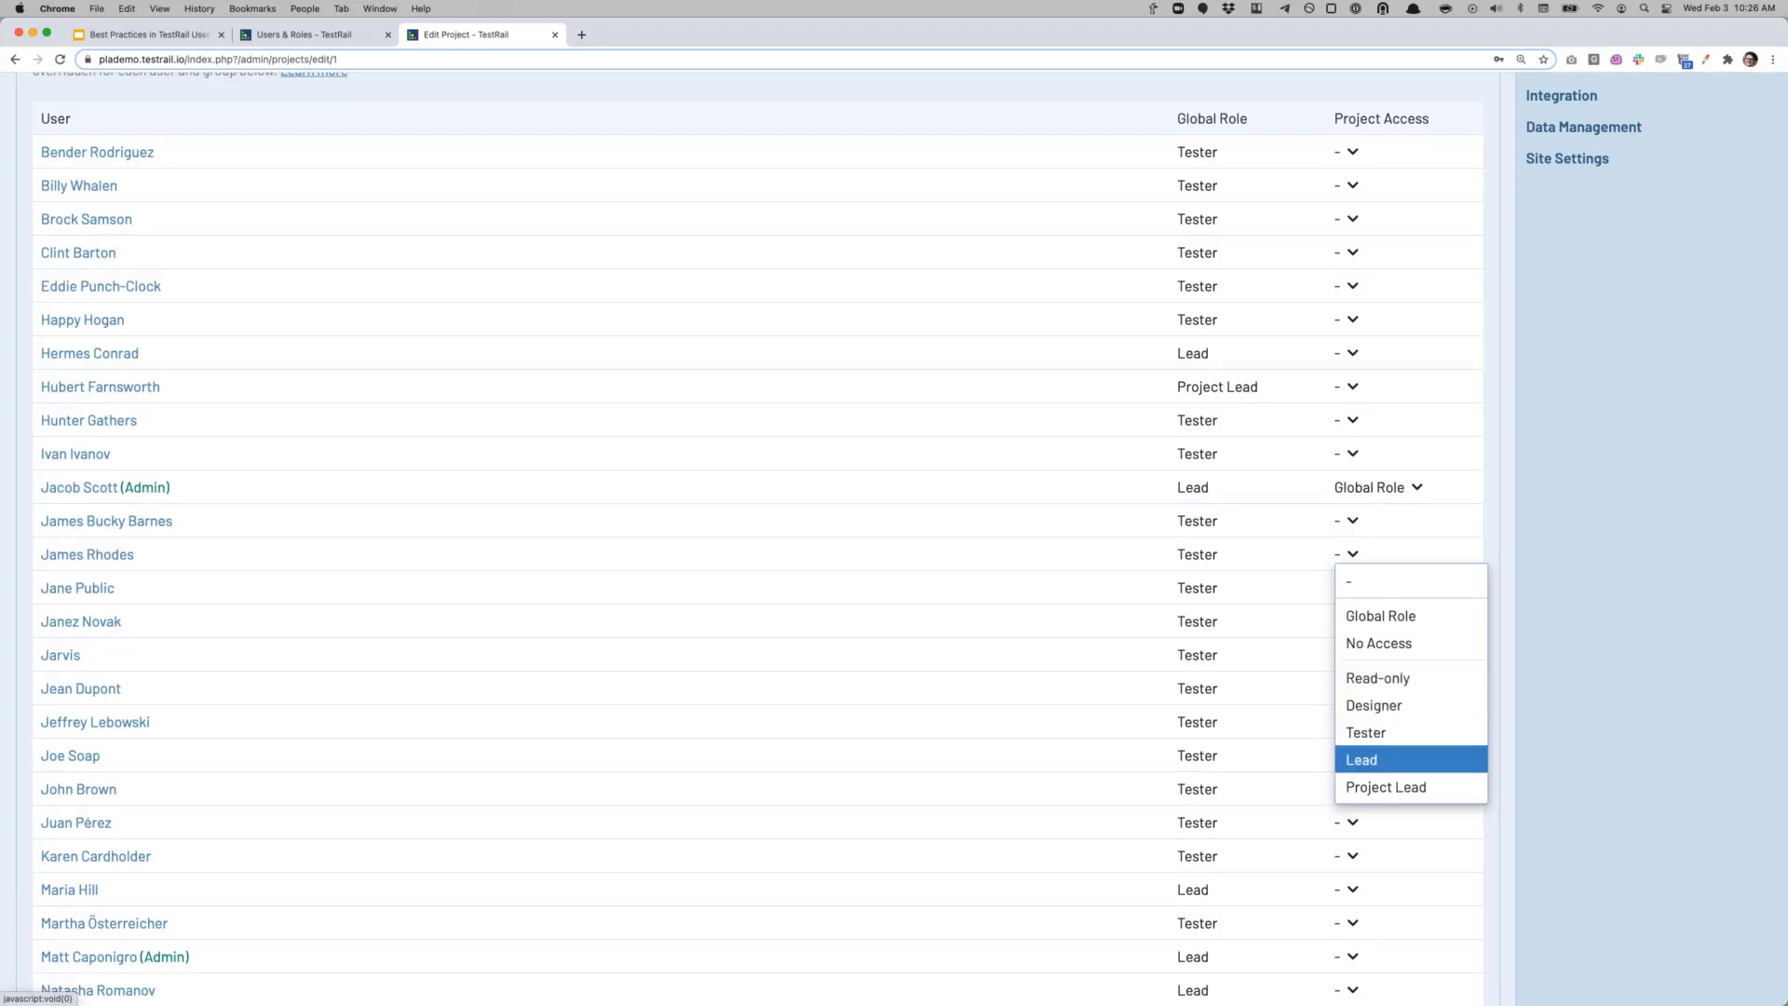
left_click(1629, 580)
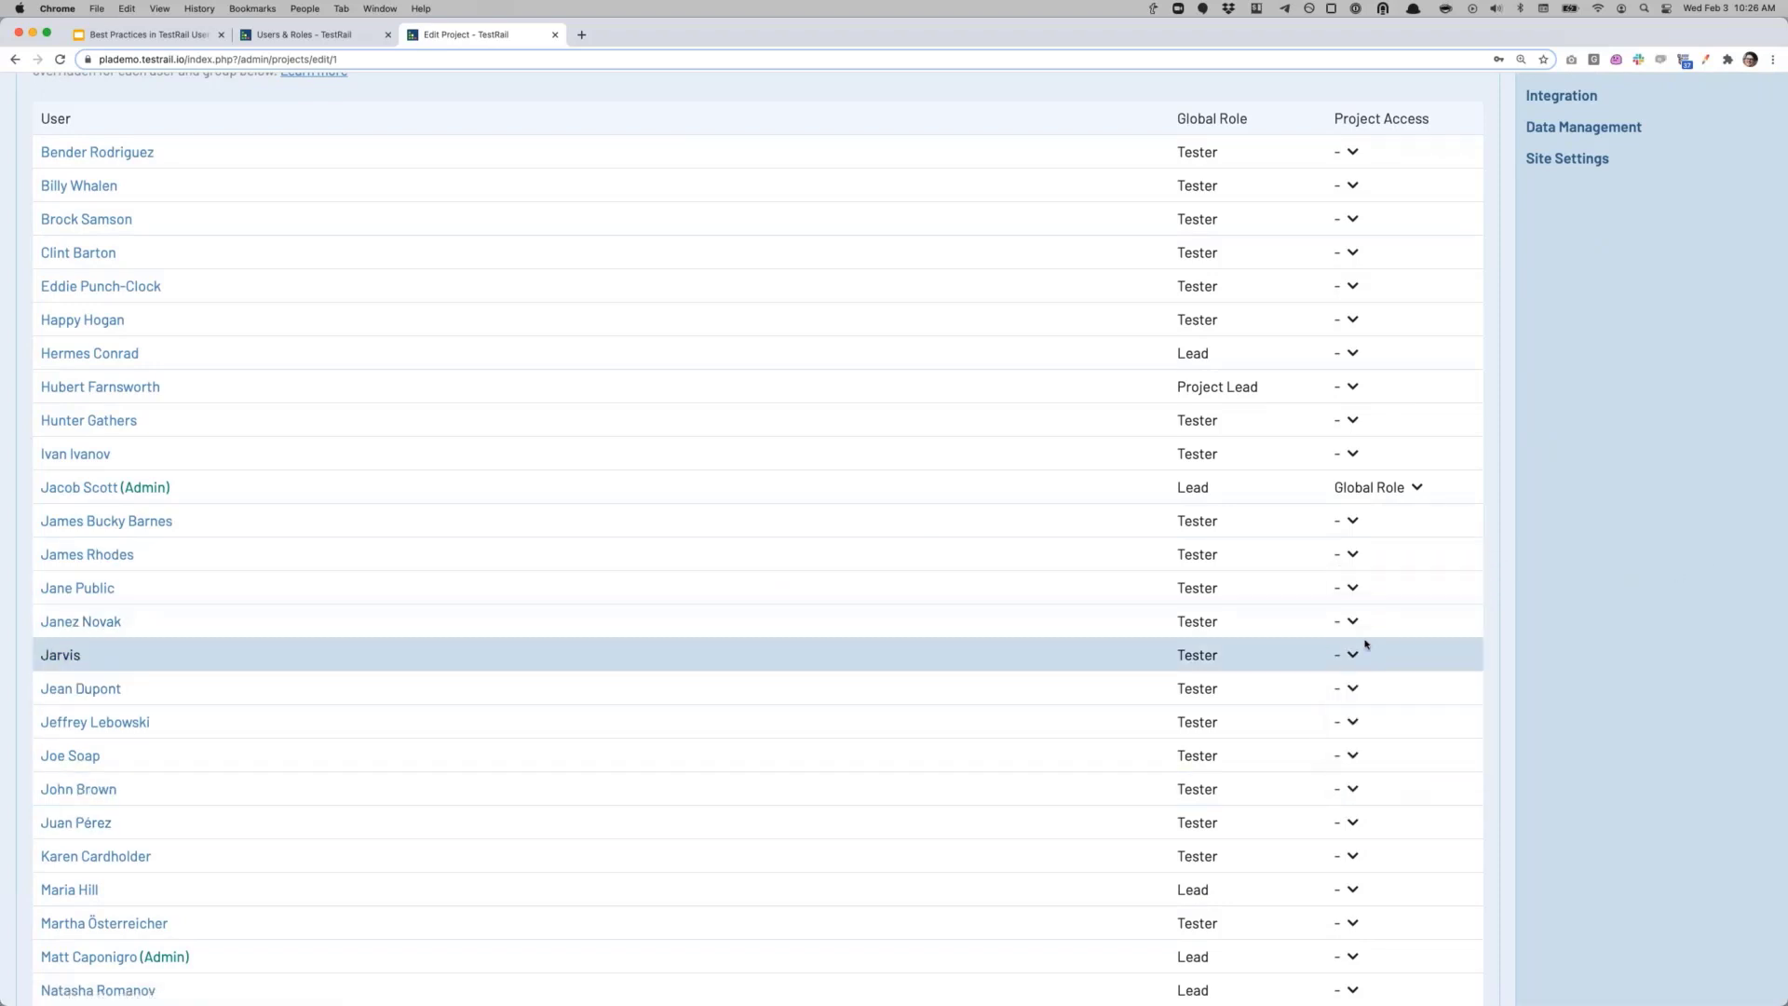
scroll(1360, 634, "down", 5)
left_click(1353, 602)
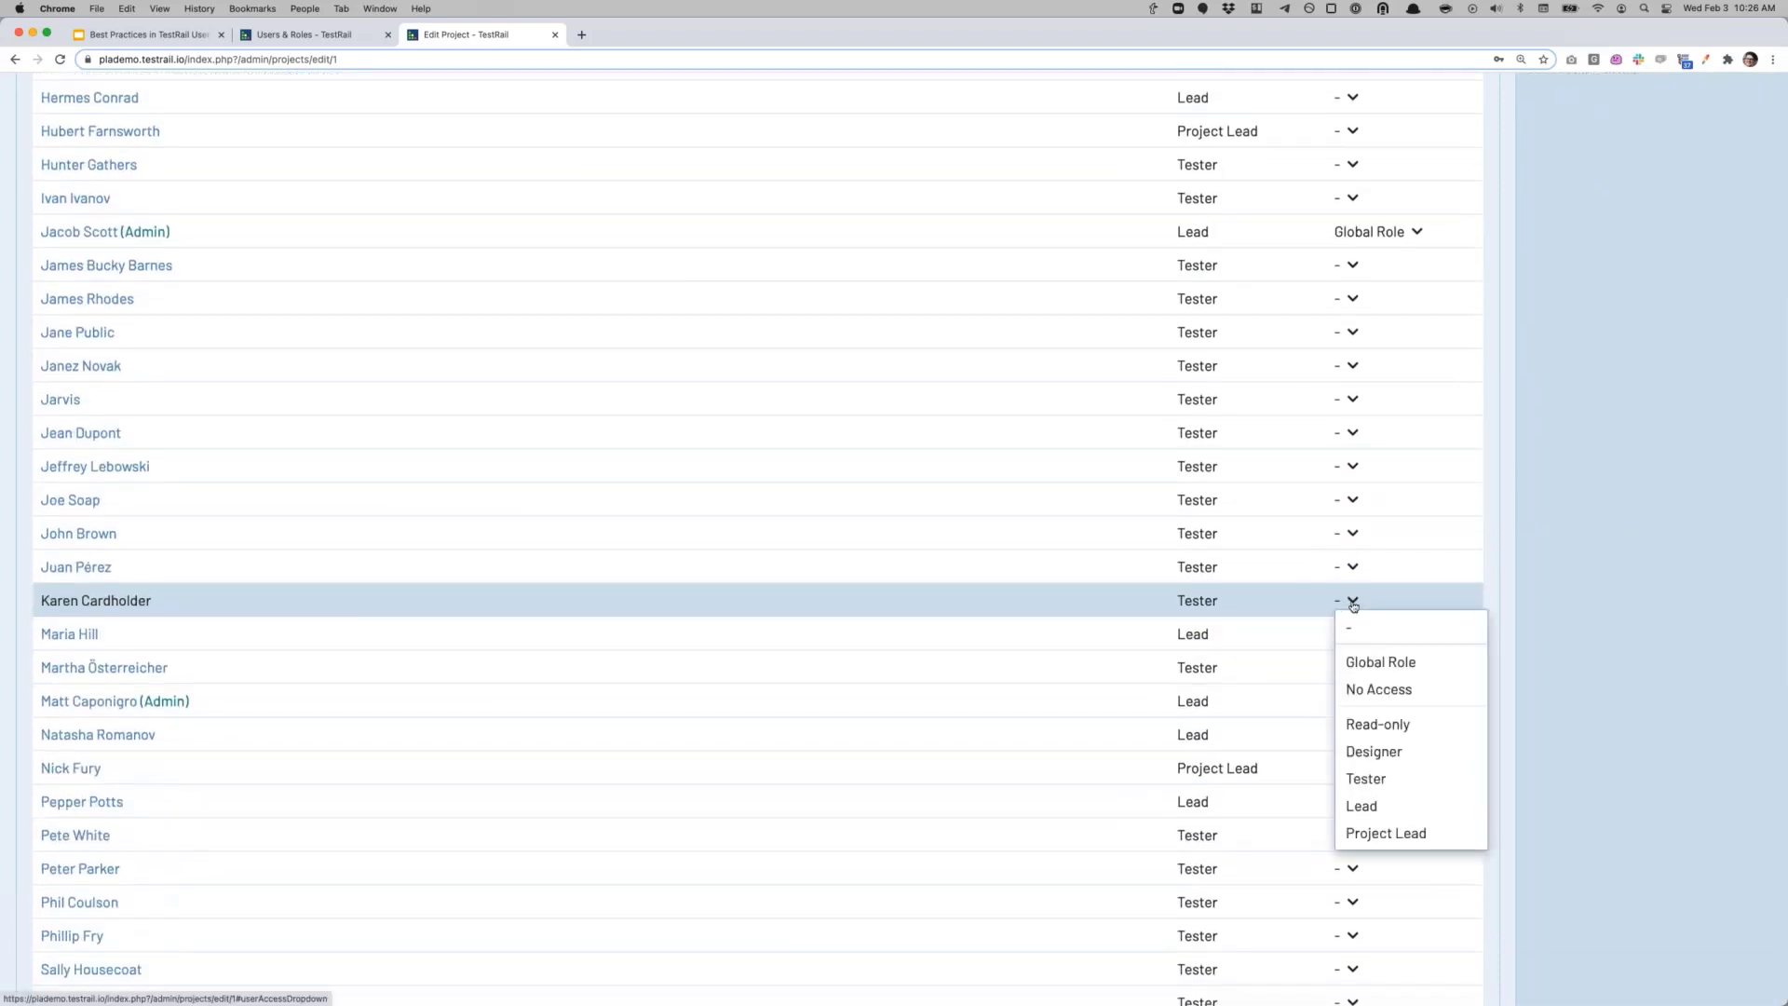
left_click(1386, 723)
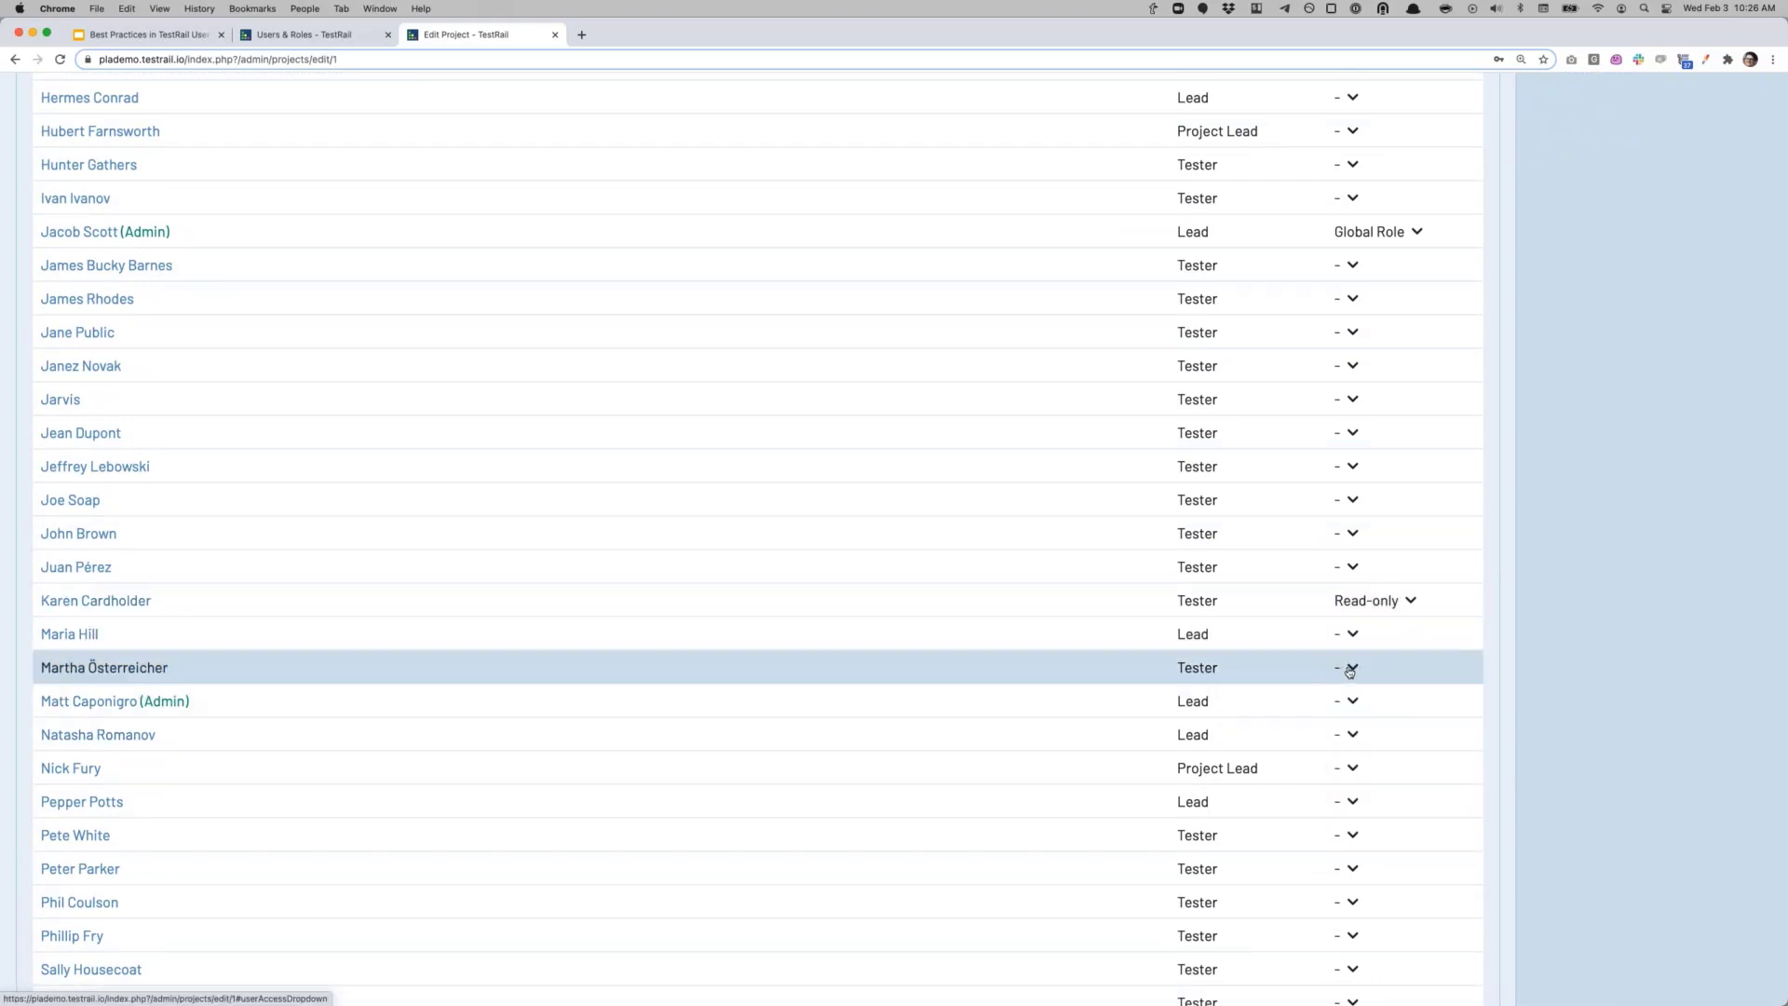
Step: Set one tester to No Access and a Lead user to Read-only, then scroll to Groups
left_click(1349, 671)
left_click(1372, 750)
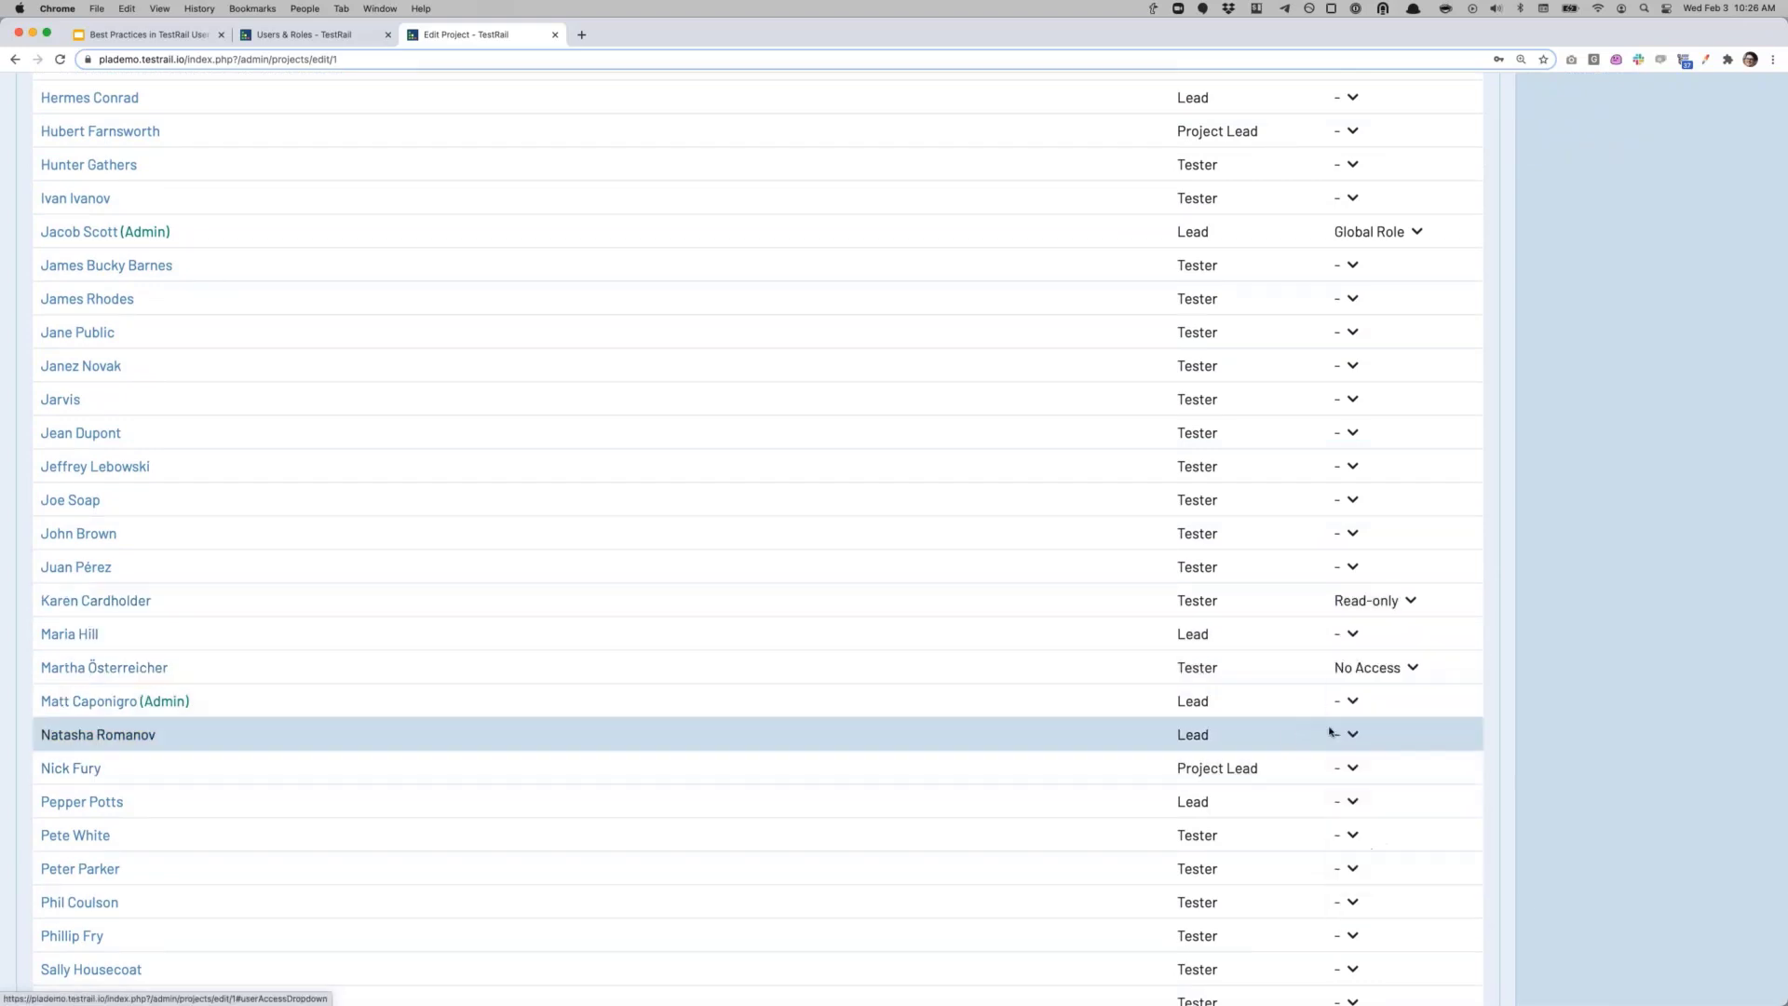
scroll(1373, 753, "down", 3)
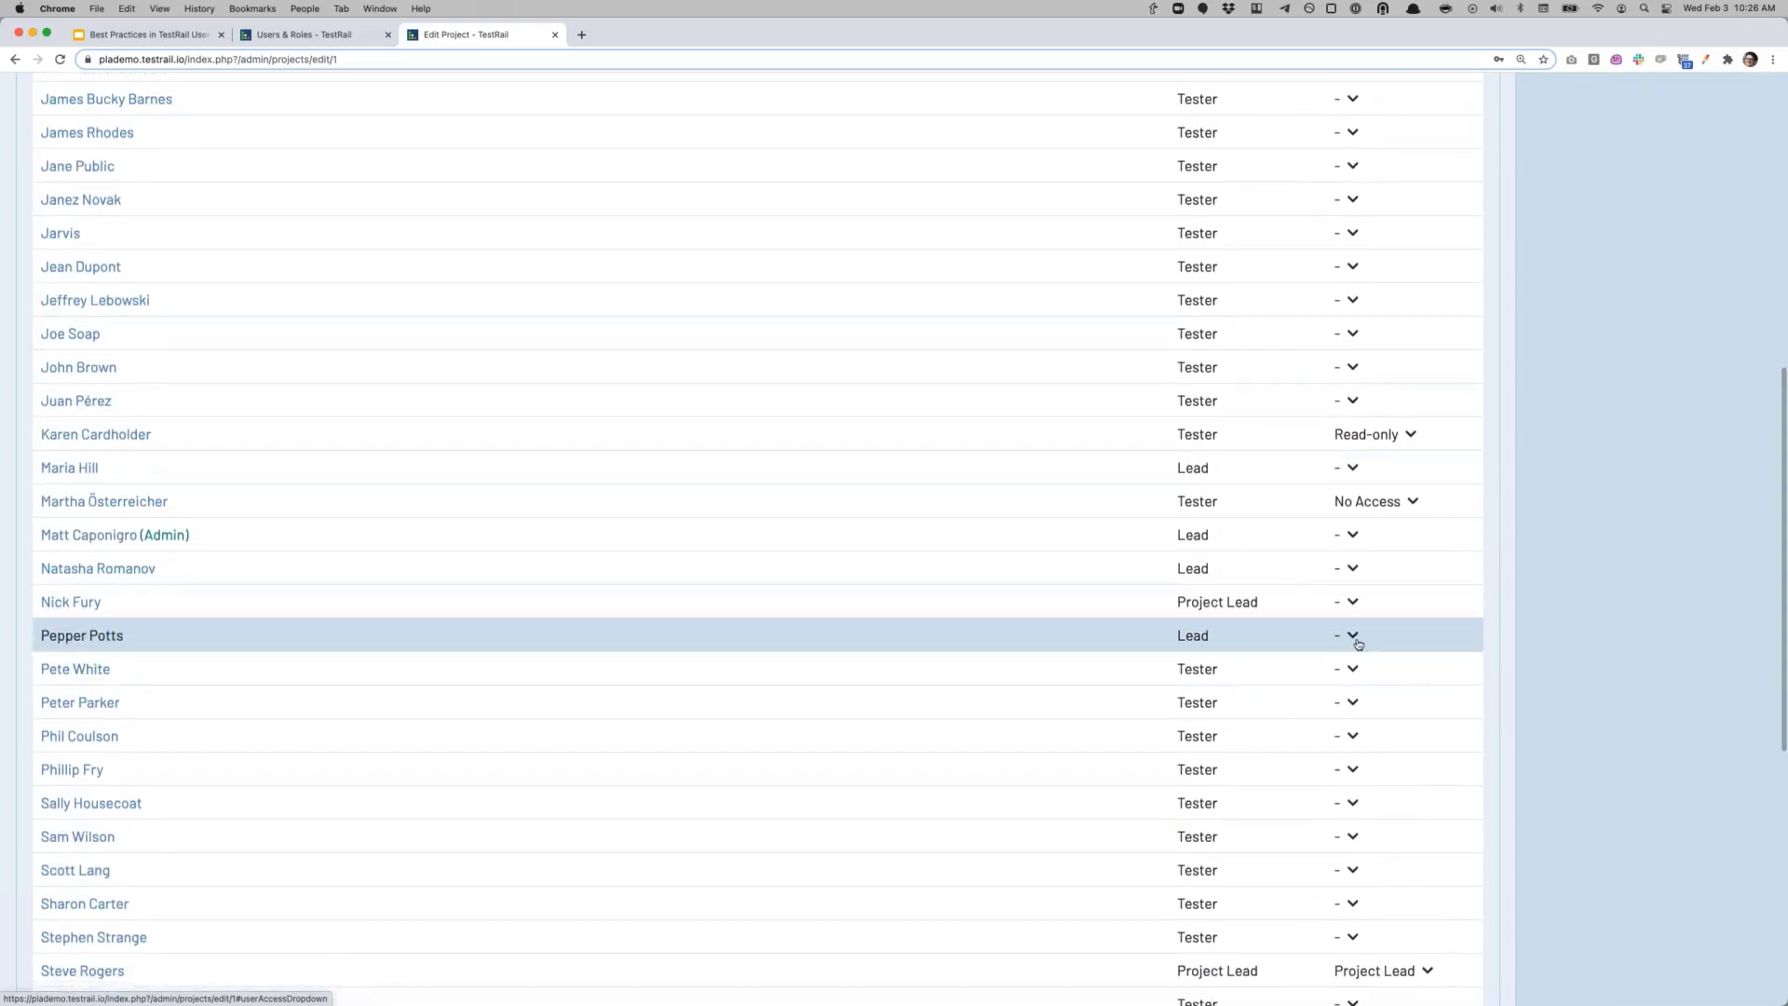
left_click(1355, 639)
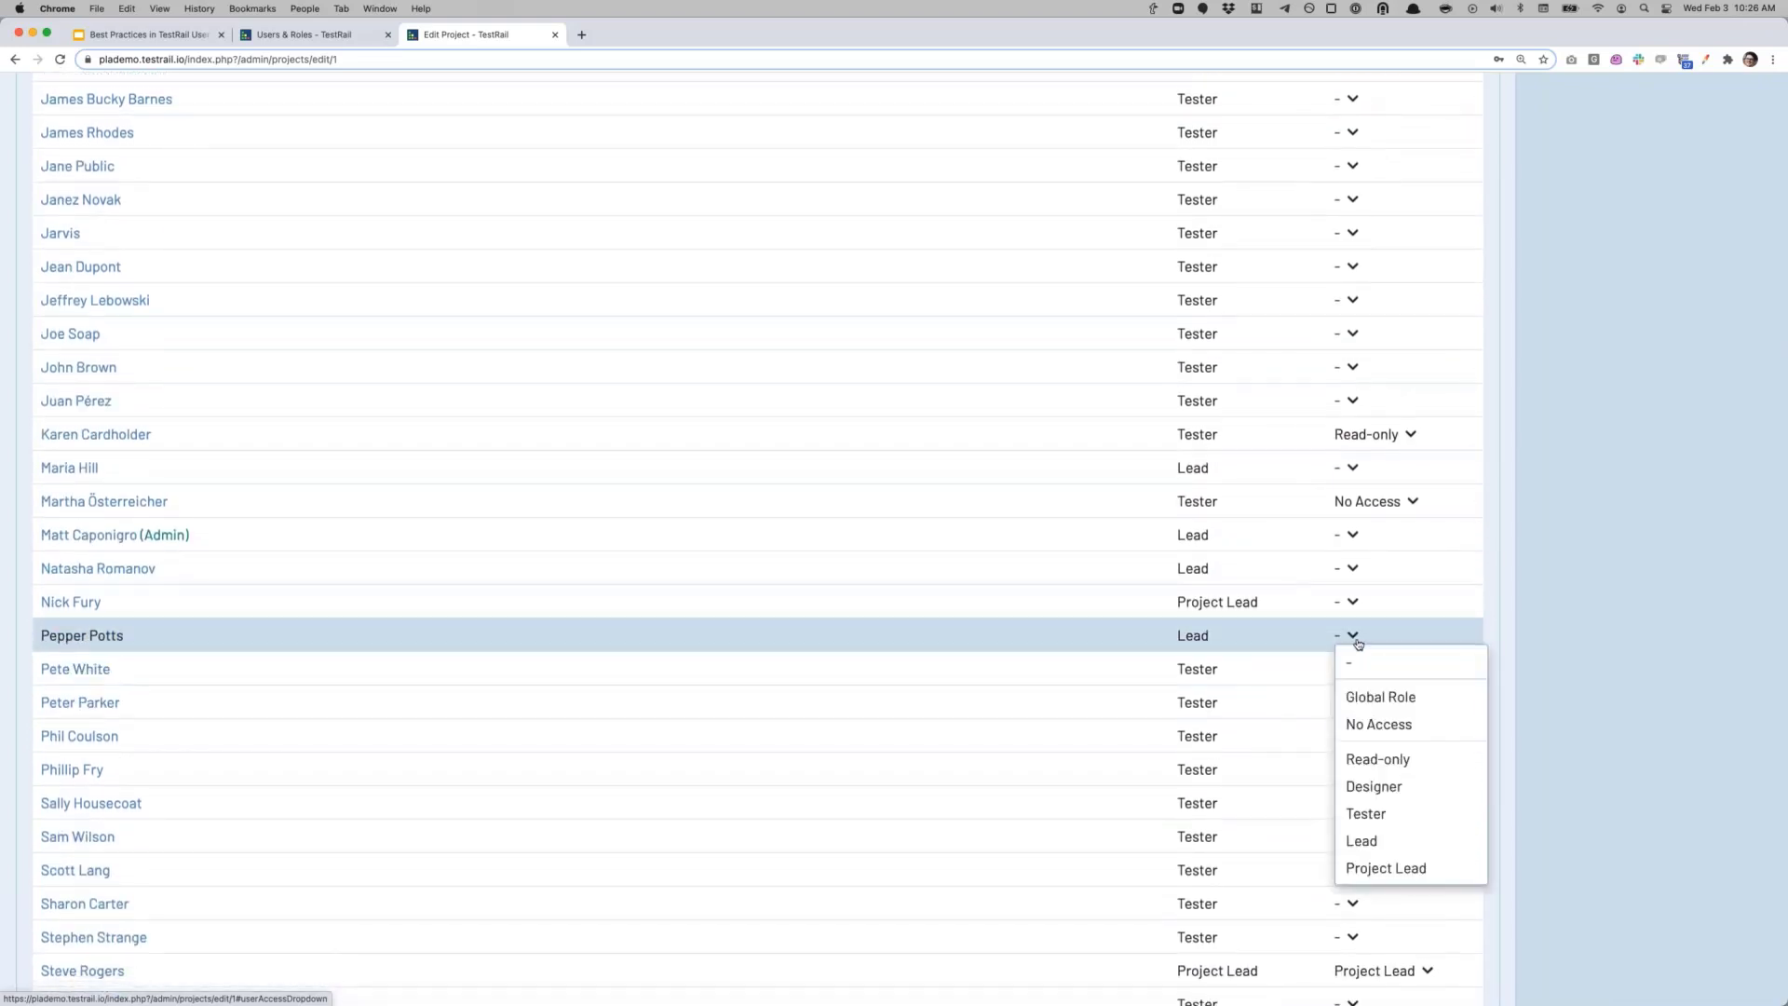
left_click(1372, 761)
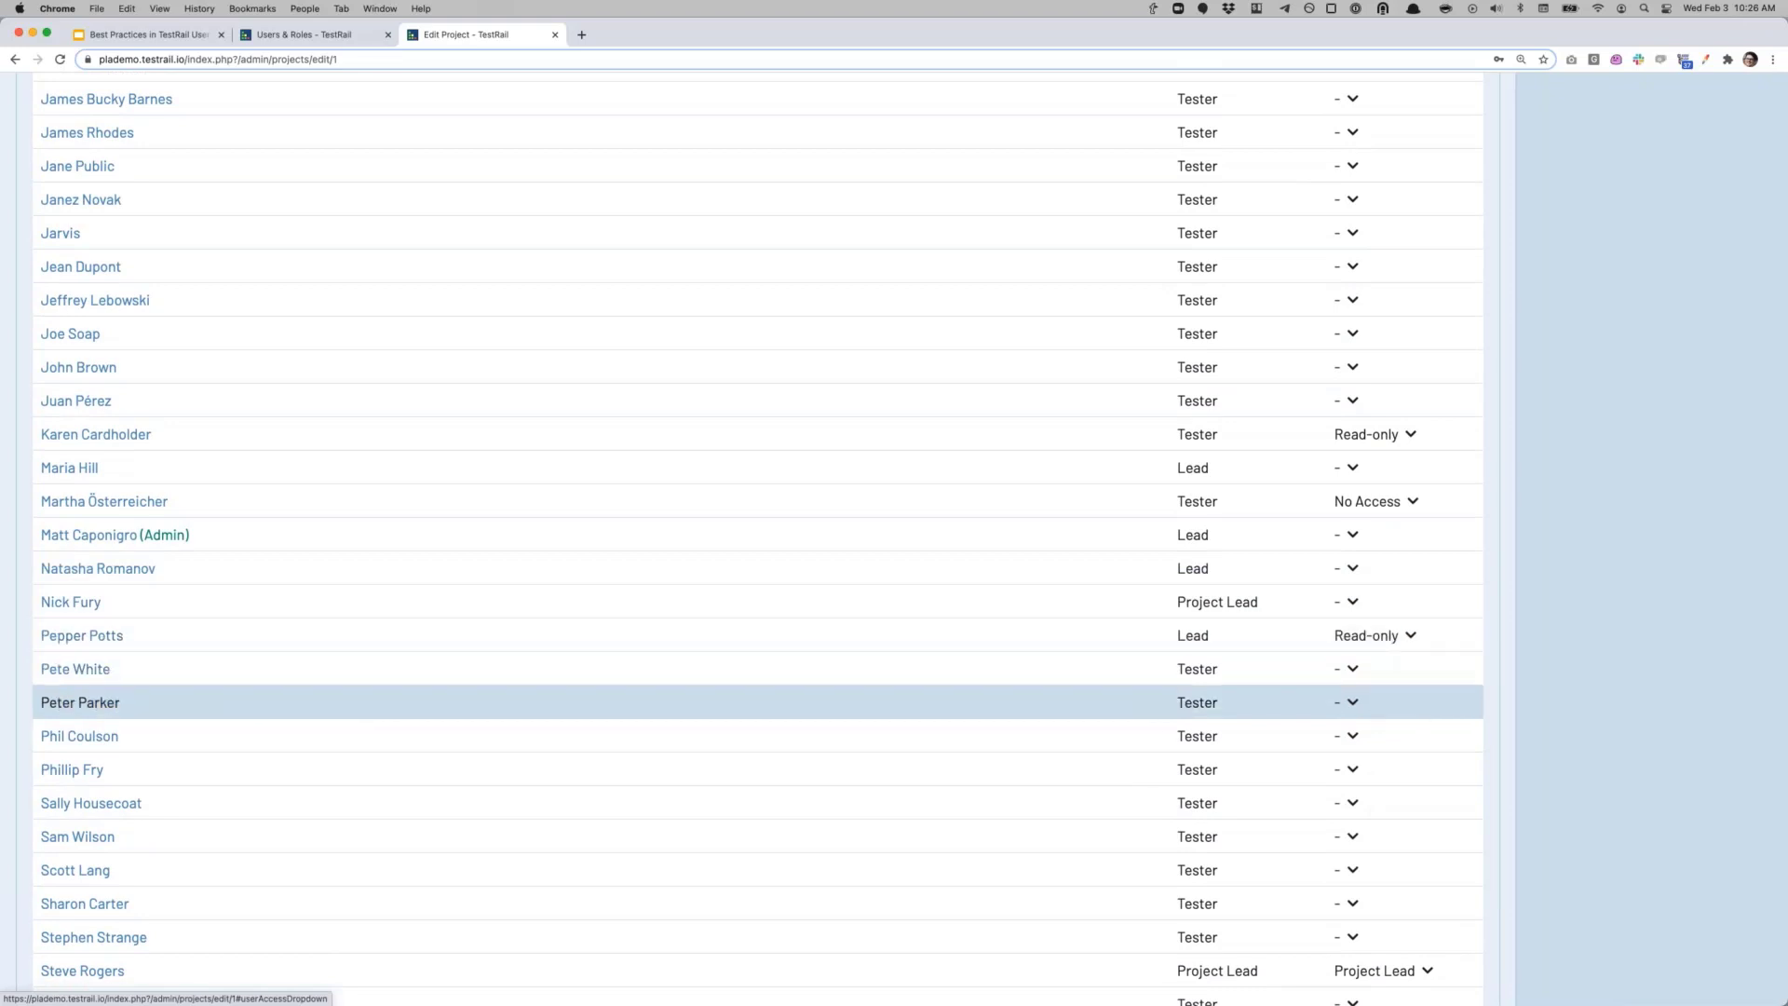
scroll(1370, 775, "down", 5)
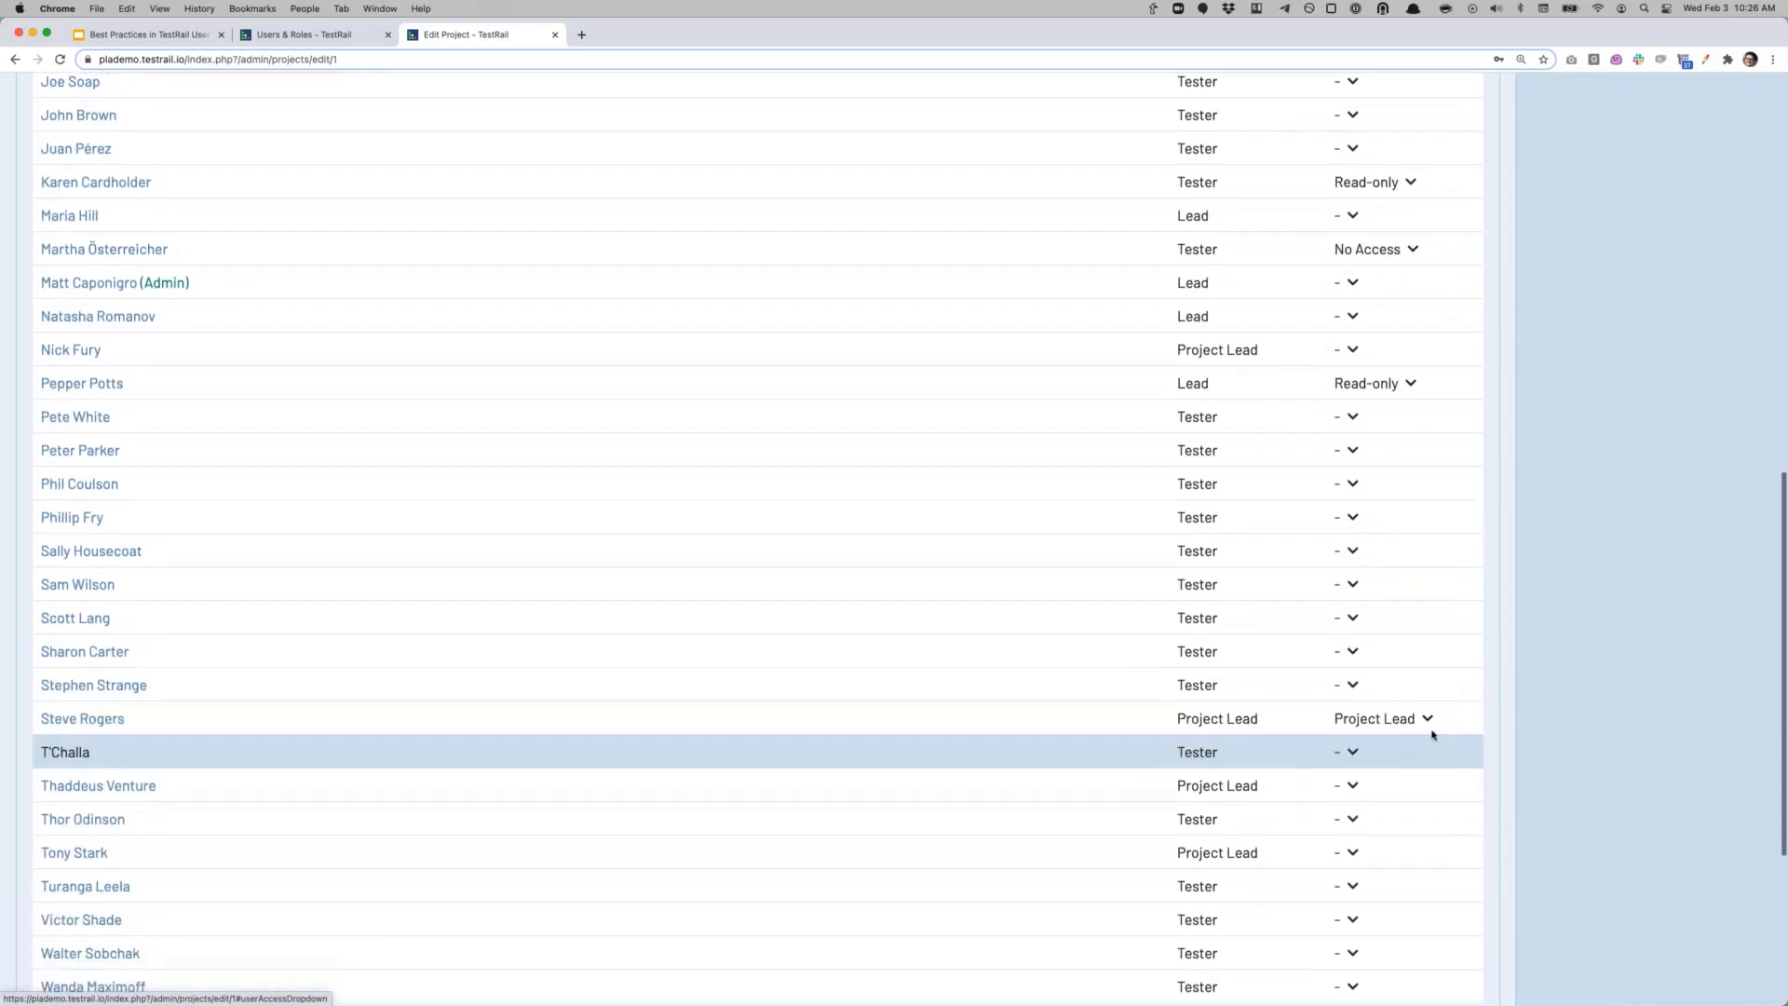
scroll(1300, 762, "down", 1)
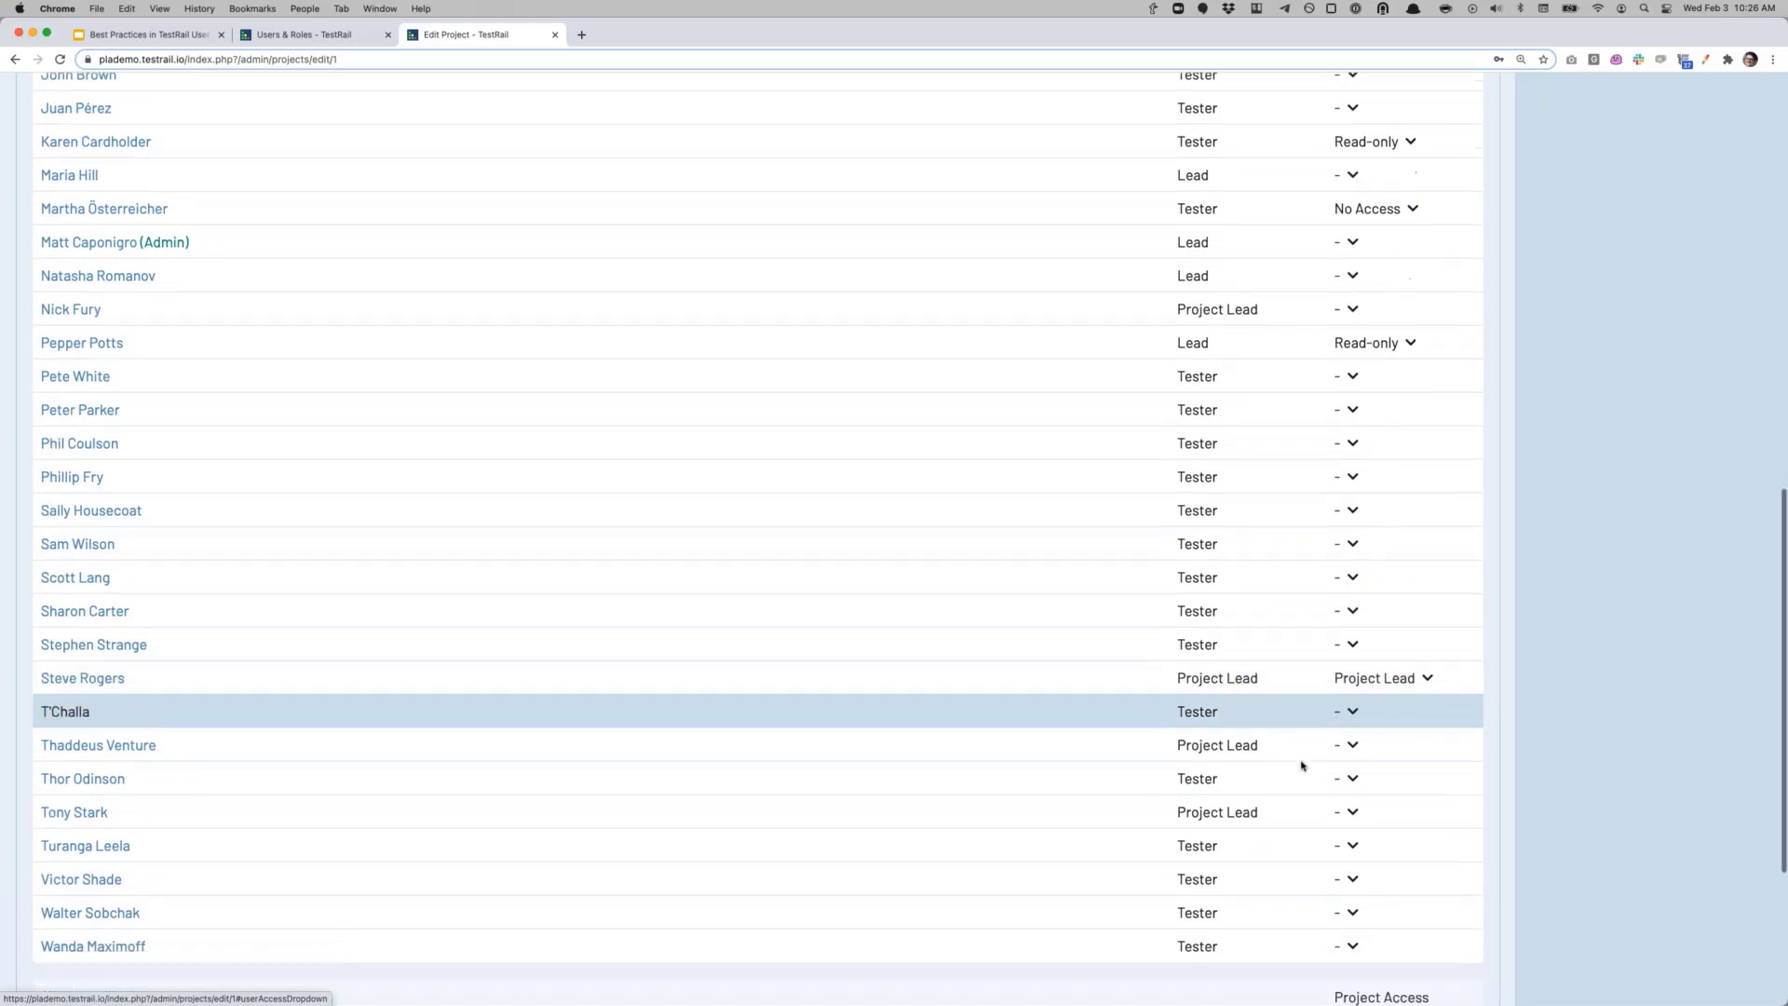
scroll(1301, 765, "down", 5)
scroll(1117, 755, "down", 2)
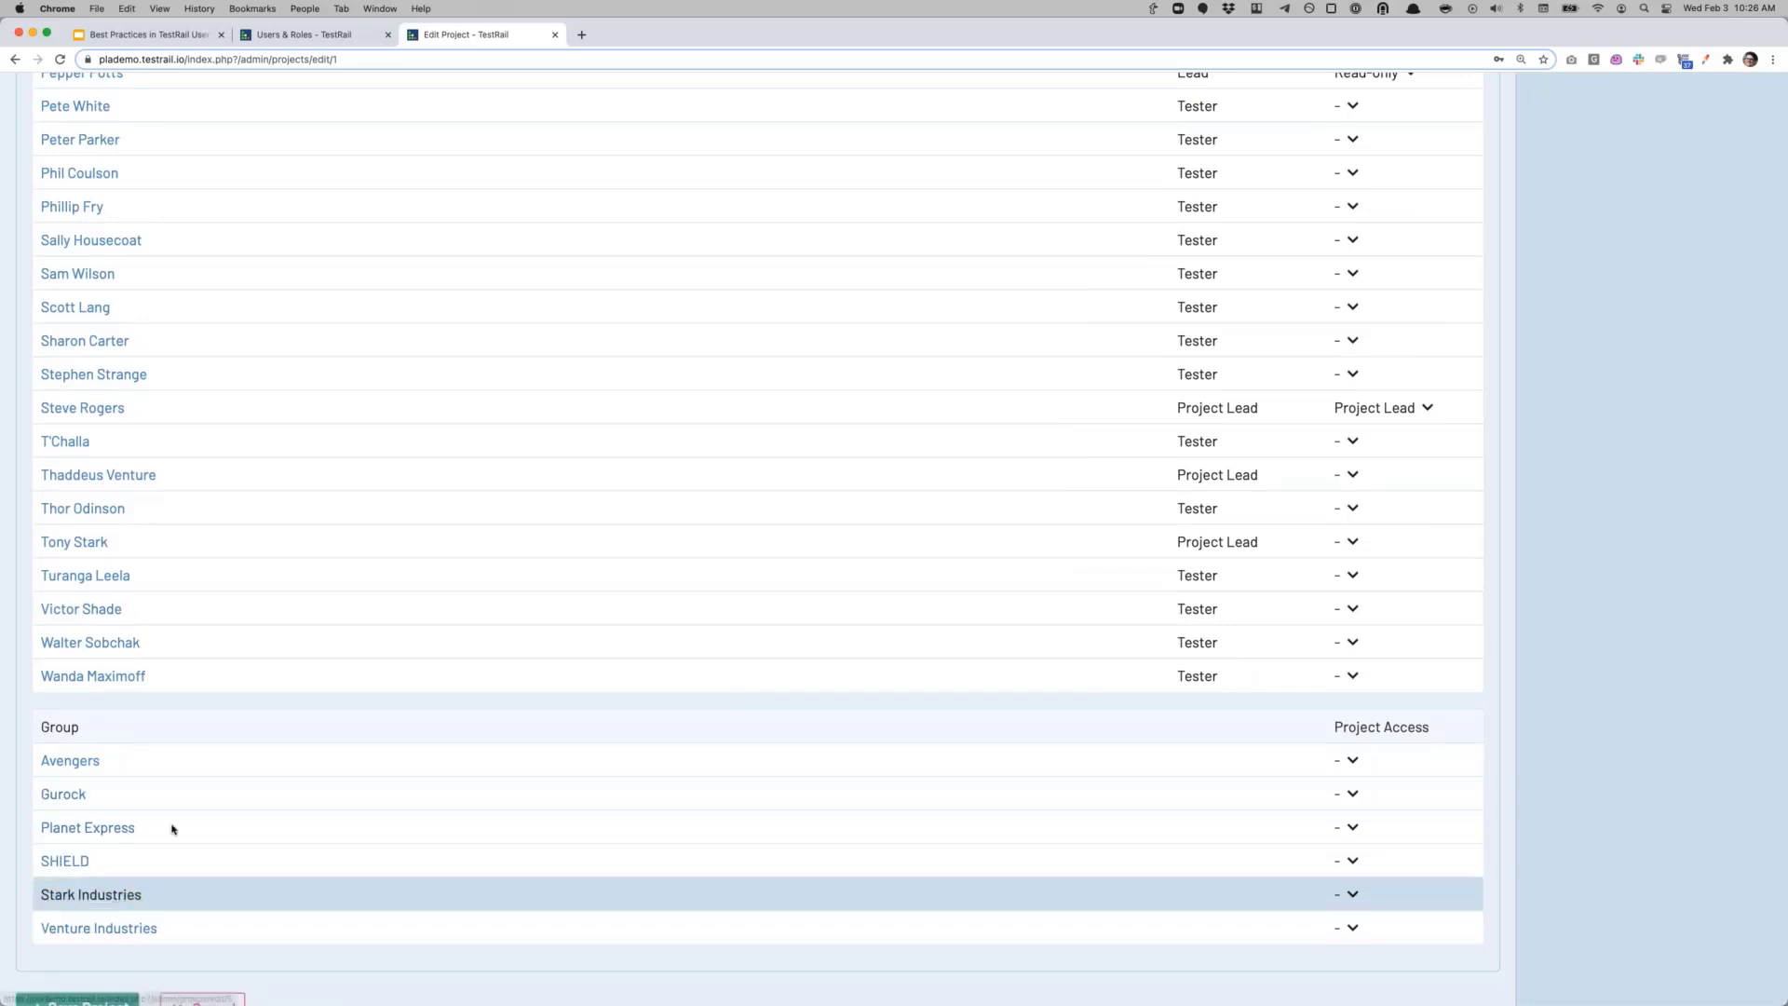
Step: Set the Avengers group's Project Access to Lead in the Group table and return to the top
left_click(1354, 764)
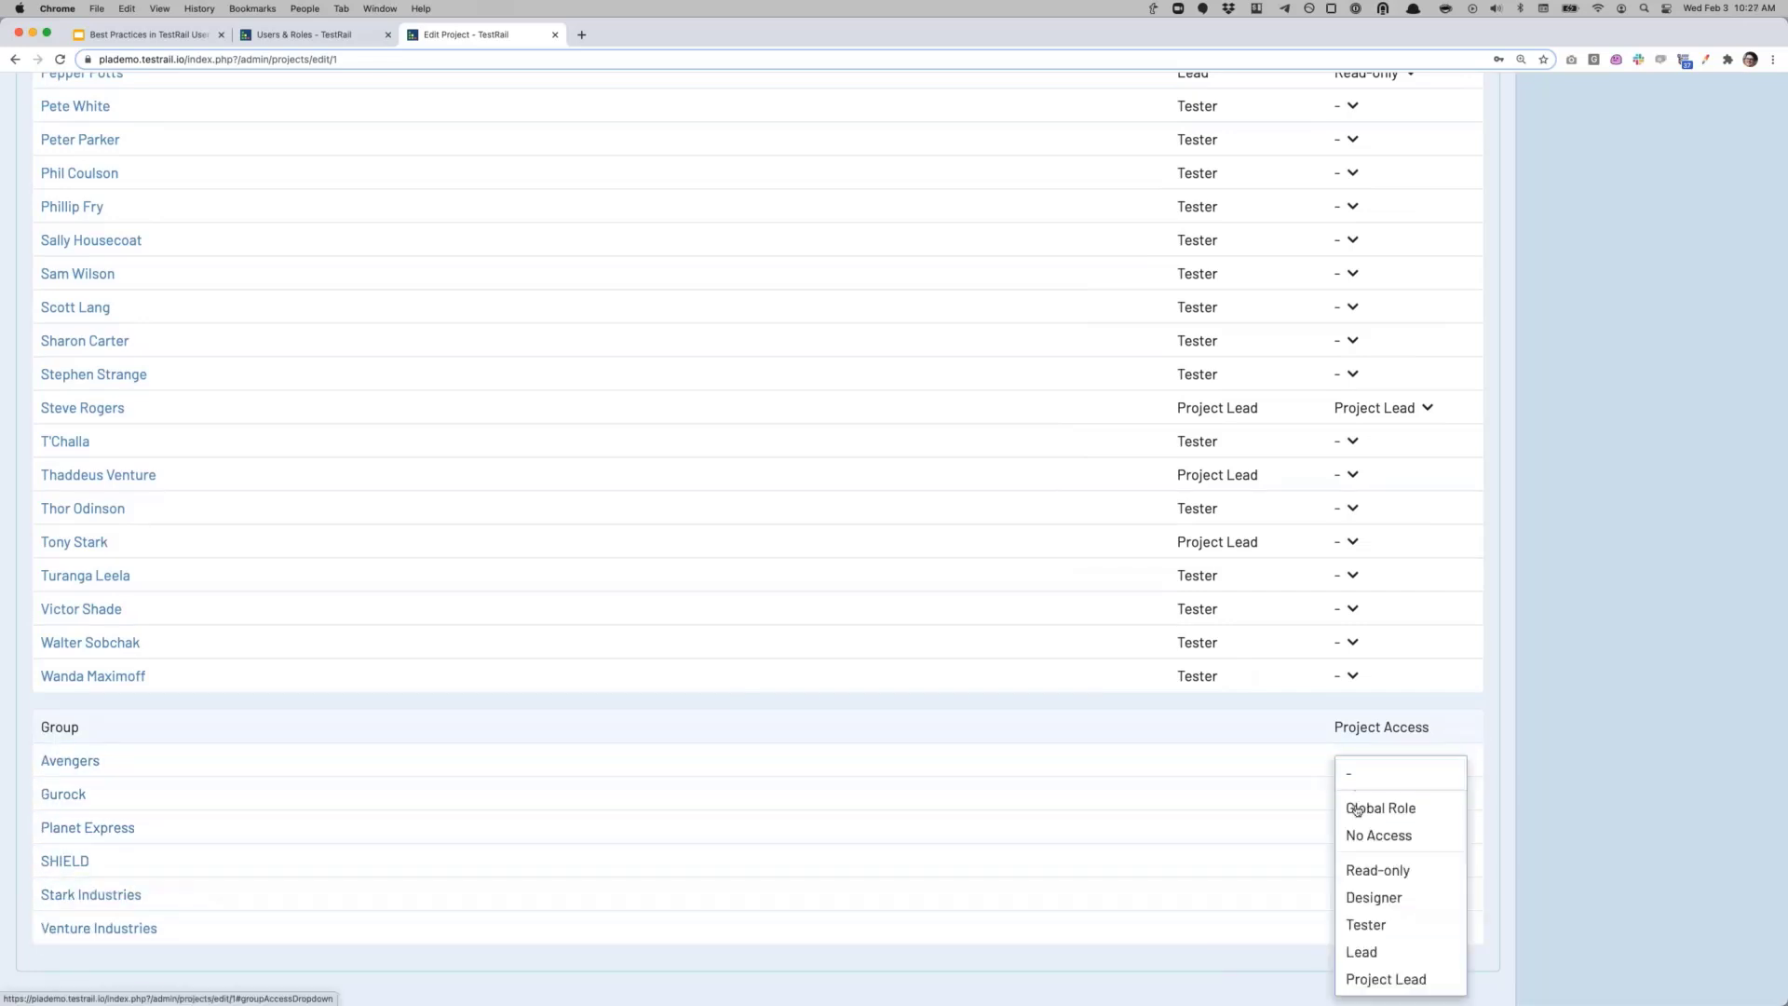
left_click(1366, 952)
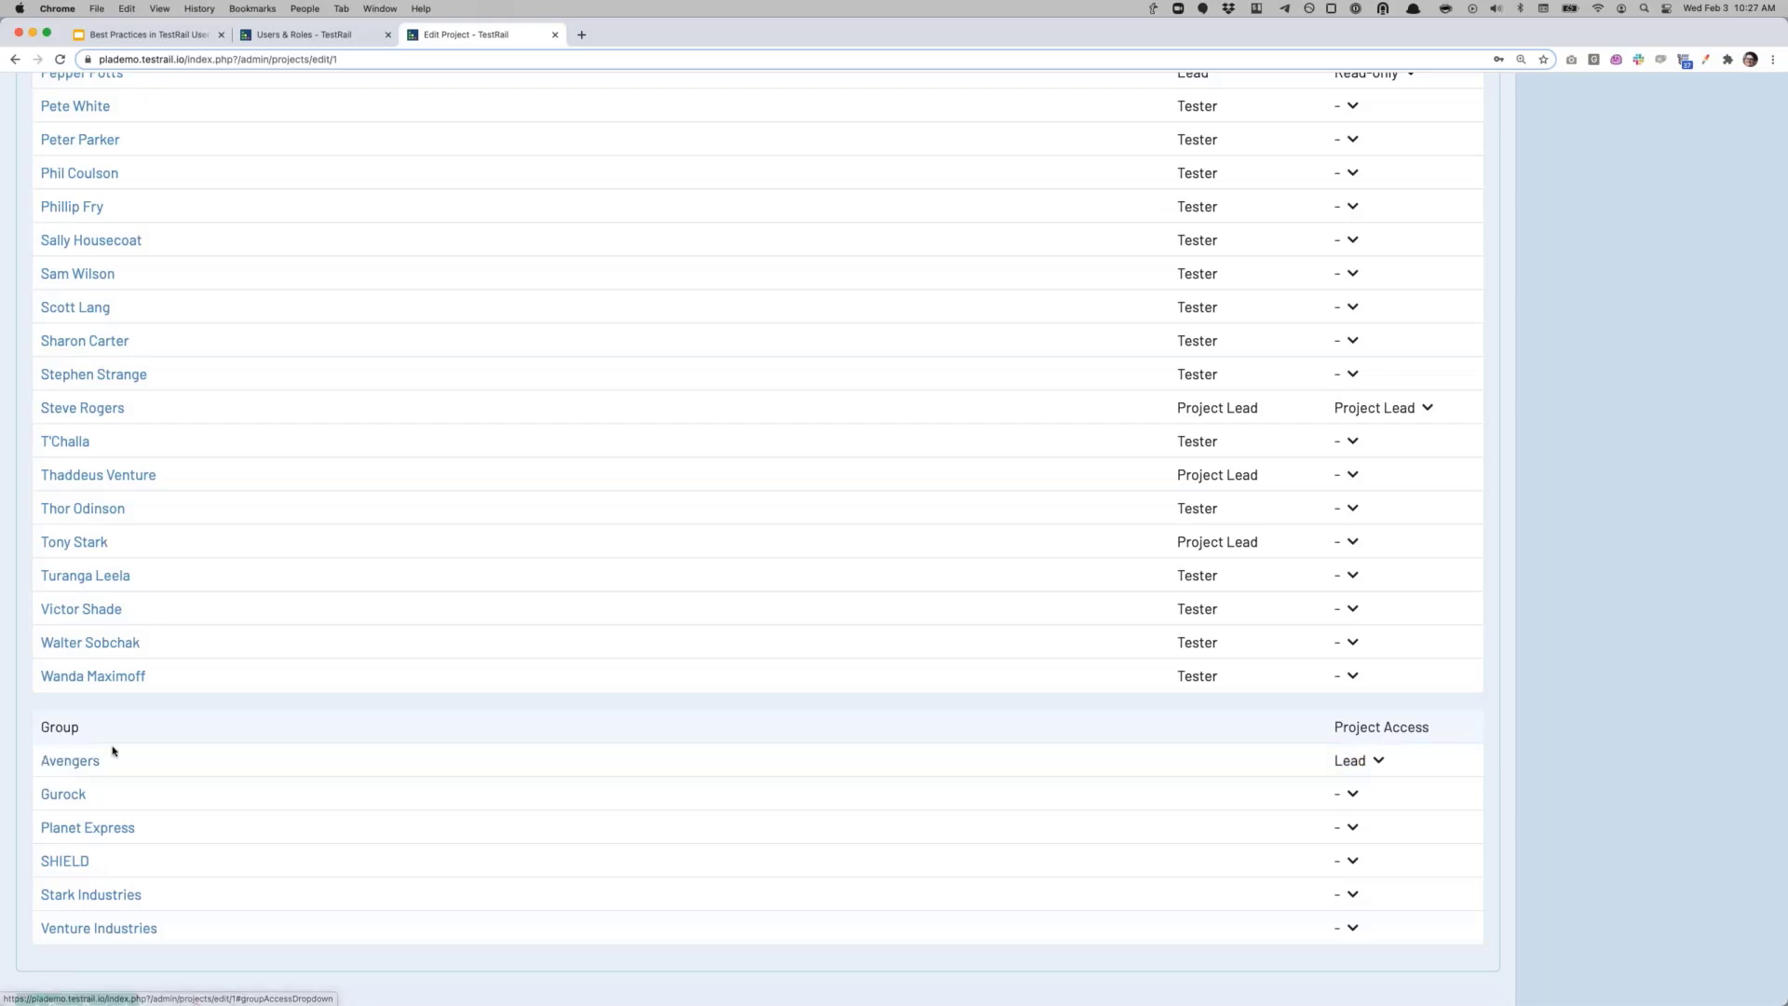
scroll(1094, 838, "up", 3)
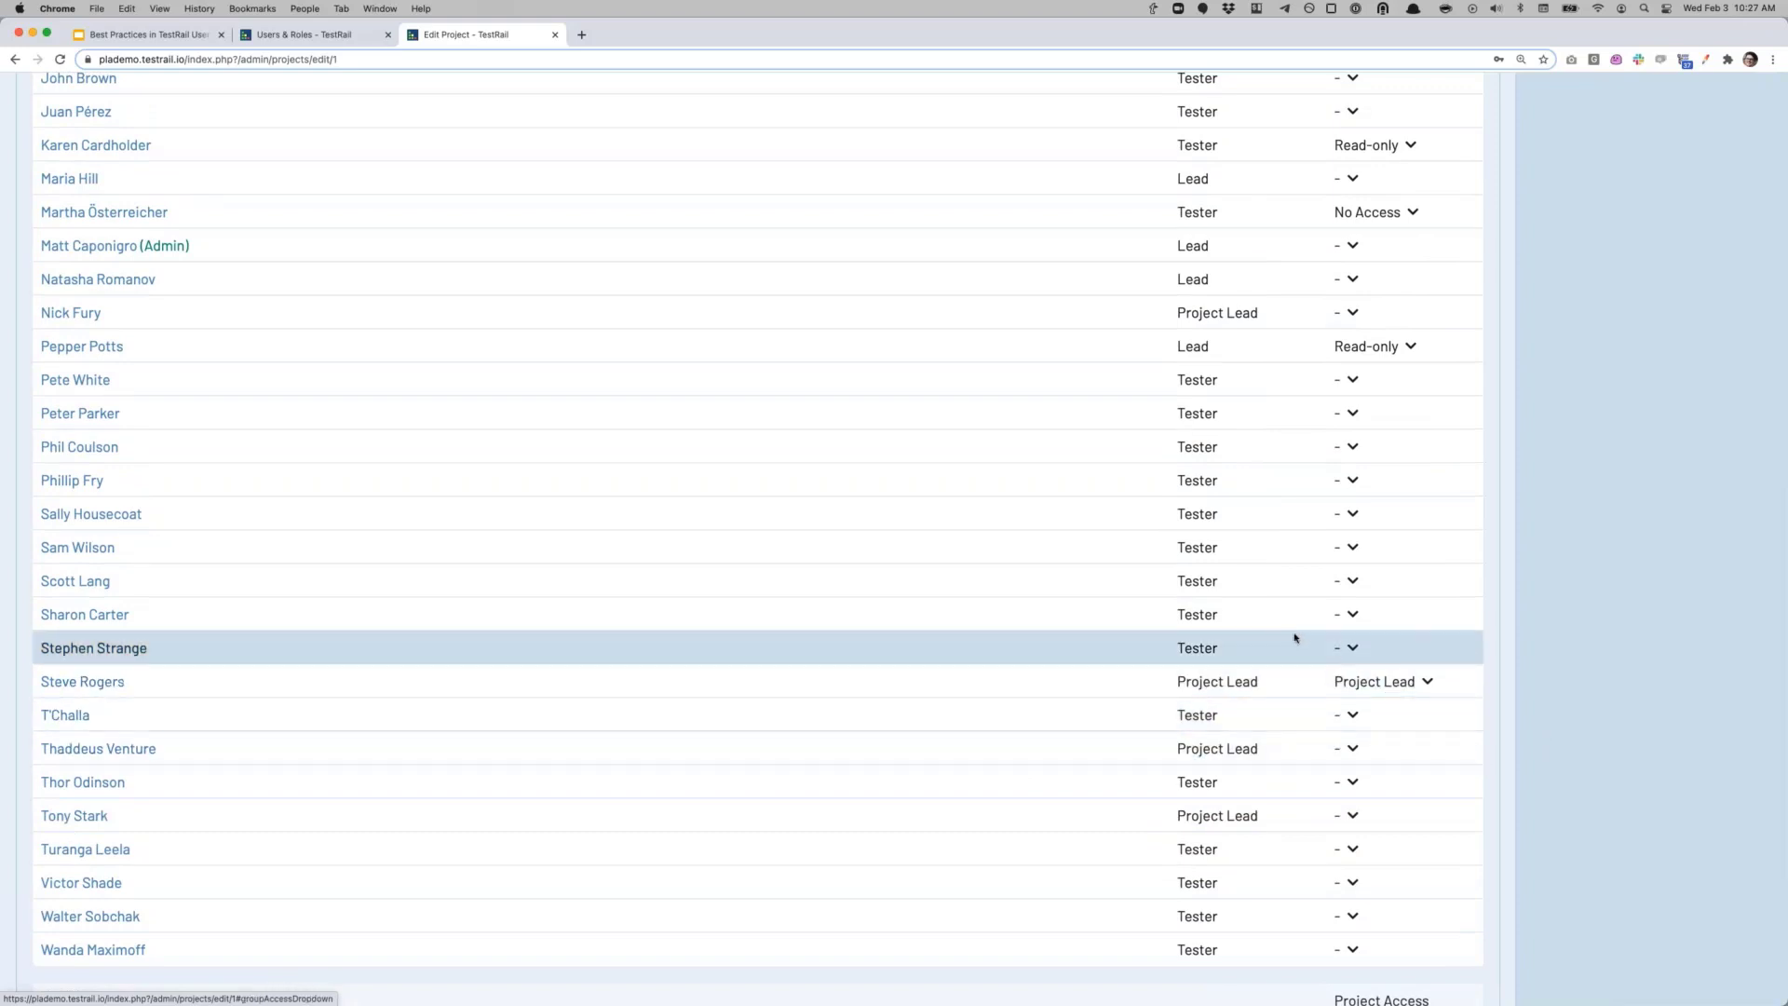
scroll(1351, 643, "up", 4)
scroll(947, 682, "up", 1)
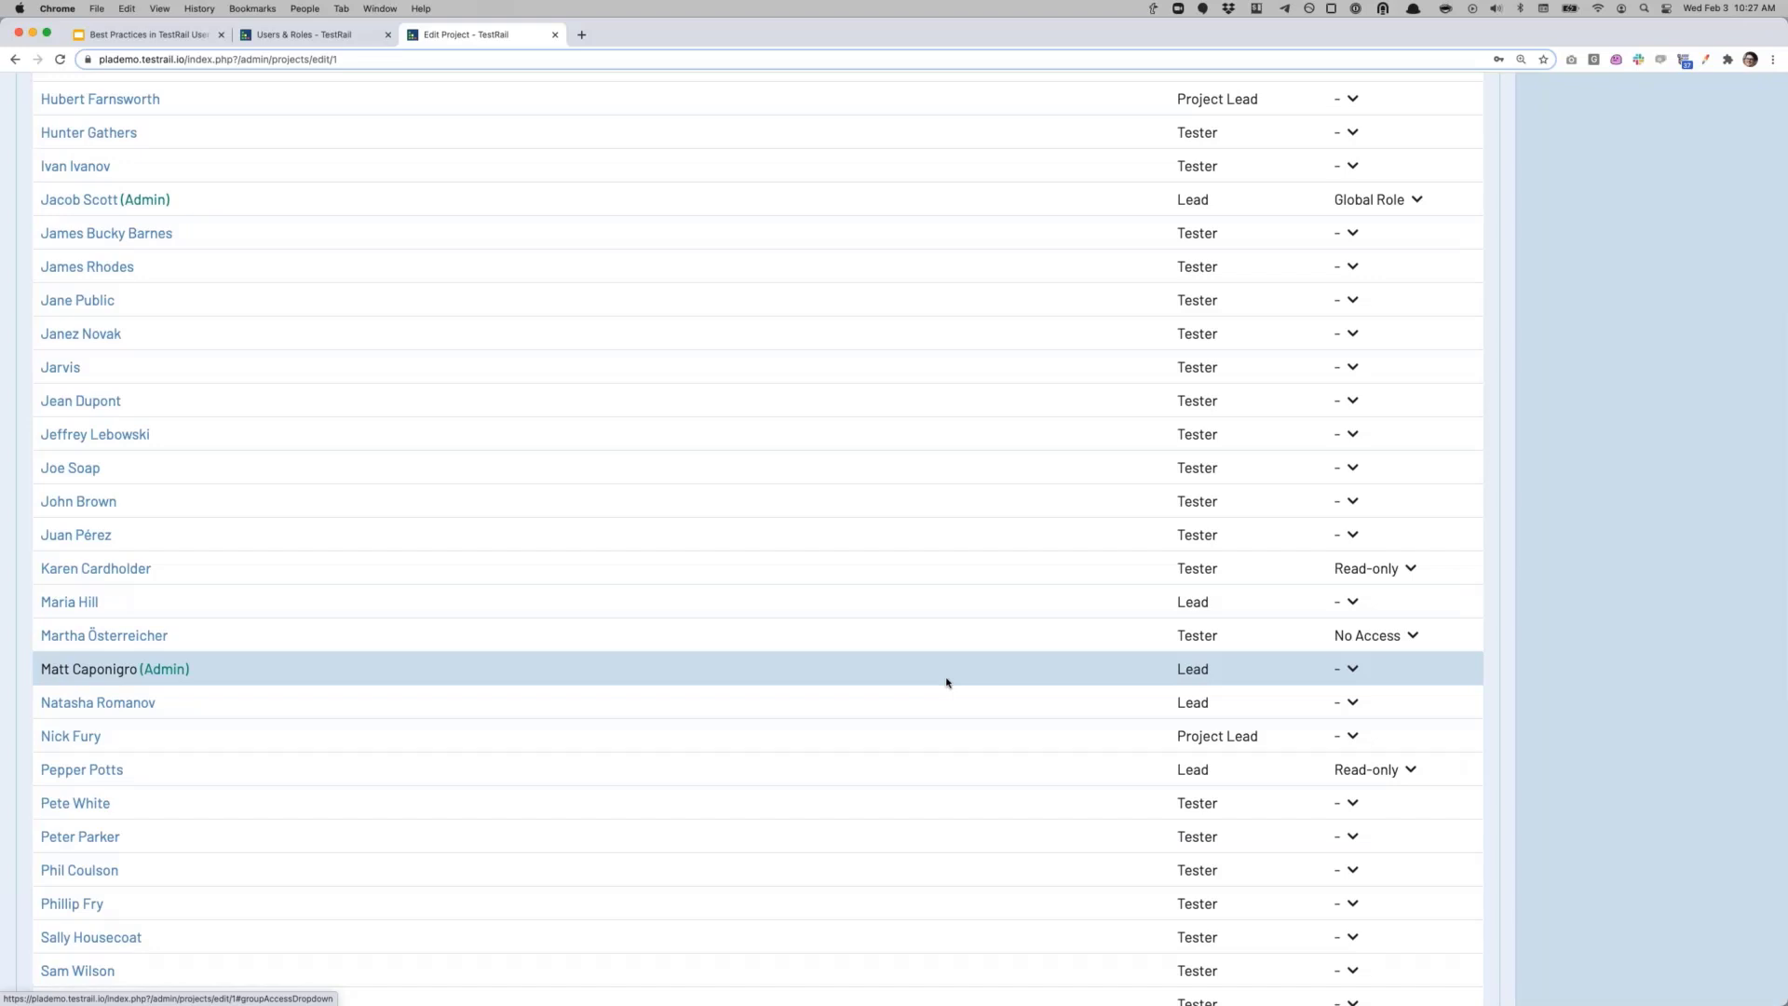
scroll(590, 488, "up", 6)
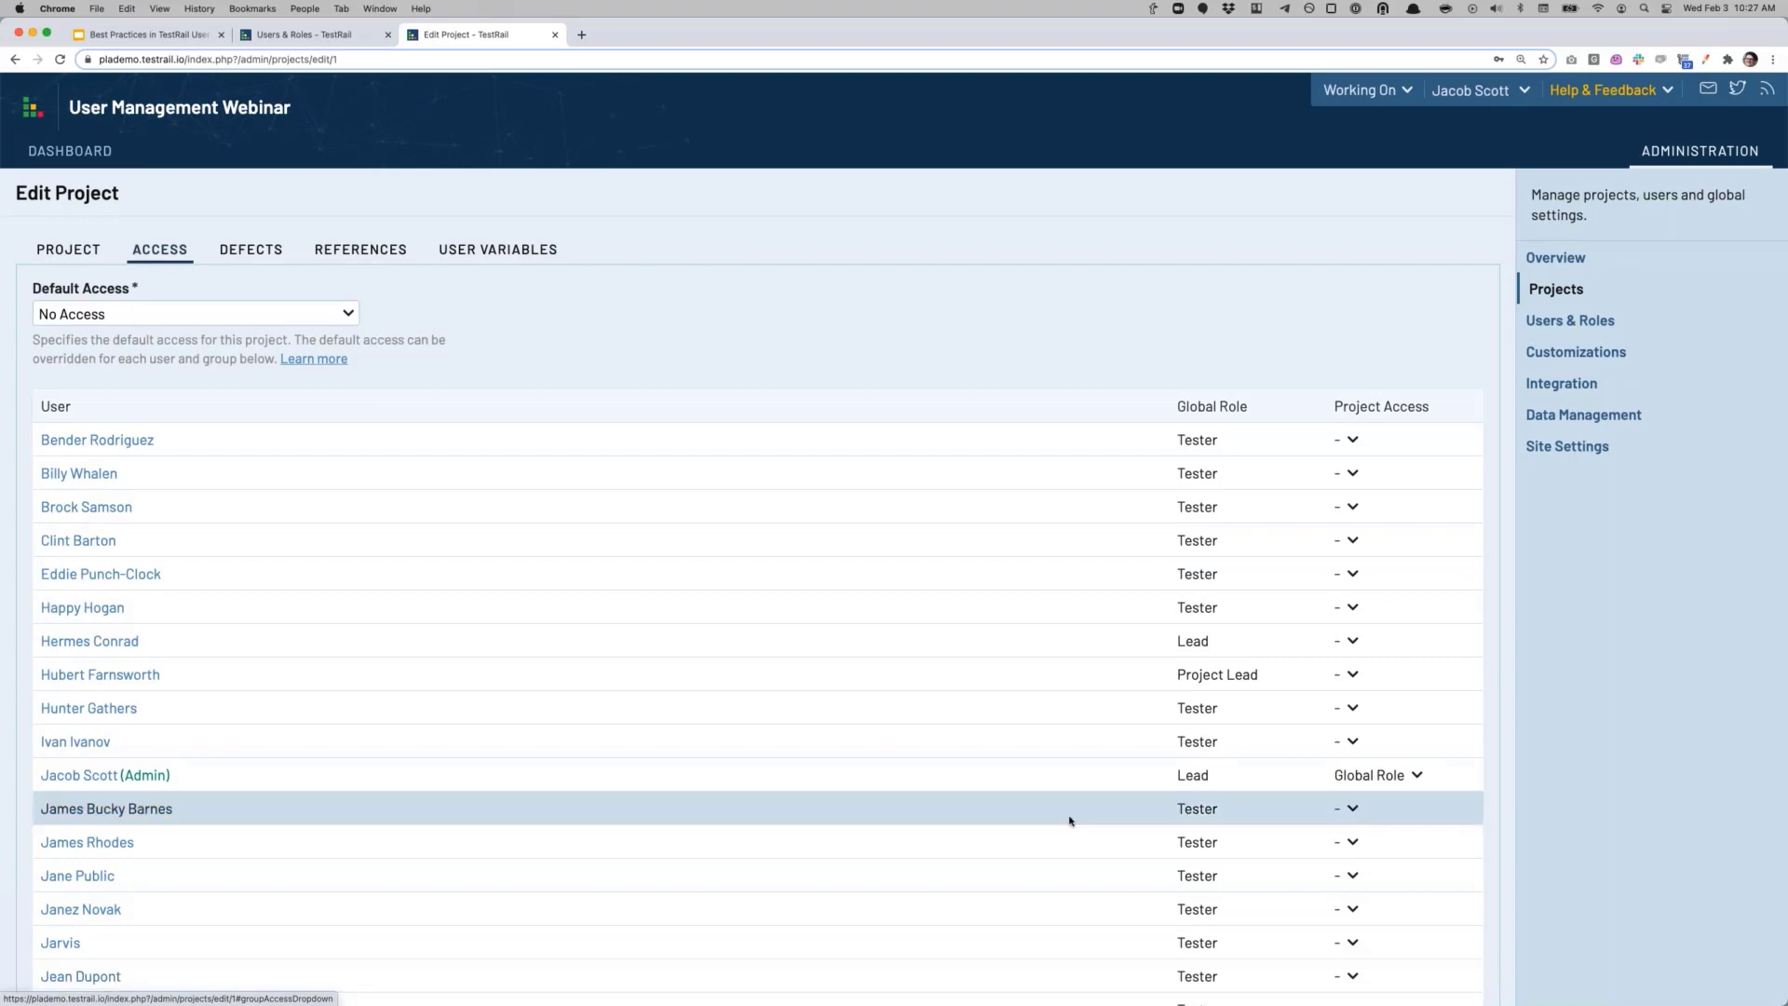
Step: Try Global Role and Read-only for the Project Lead user's access, settling on Designer
scroll(1237, 841, "down", 4)
scroll(1346, 882, "down", 5)
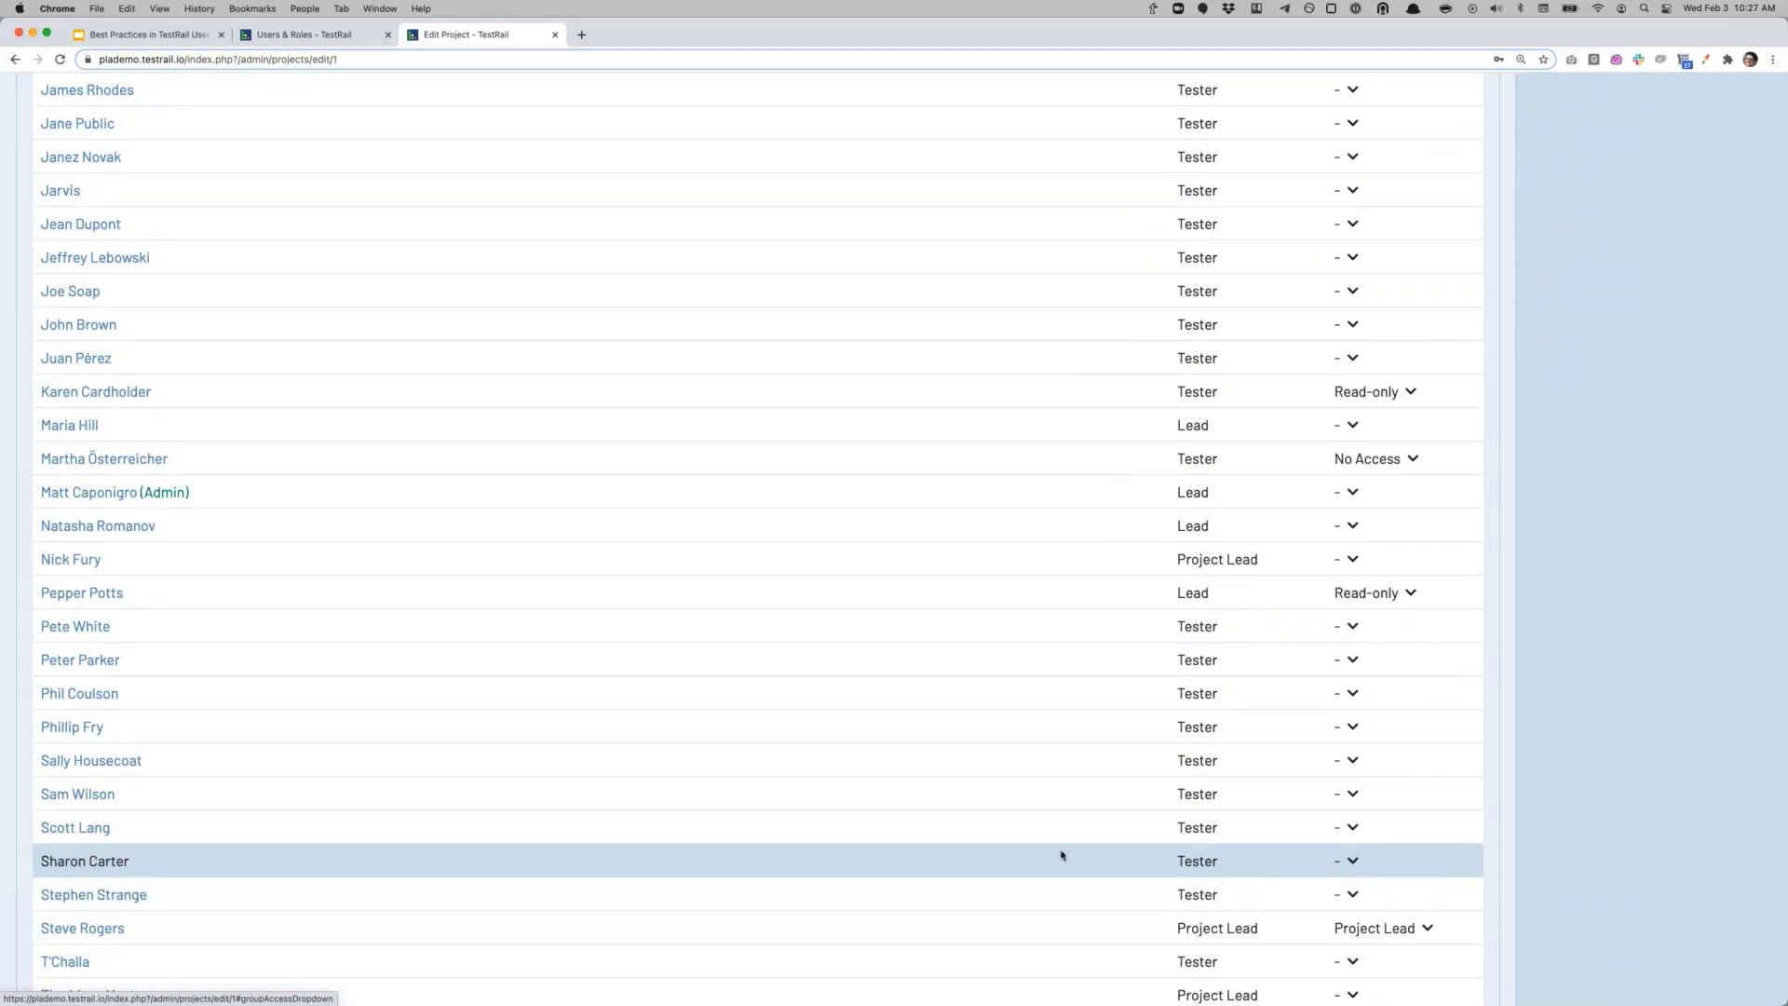
scroll(1061, 854, "down", 4)
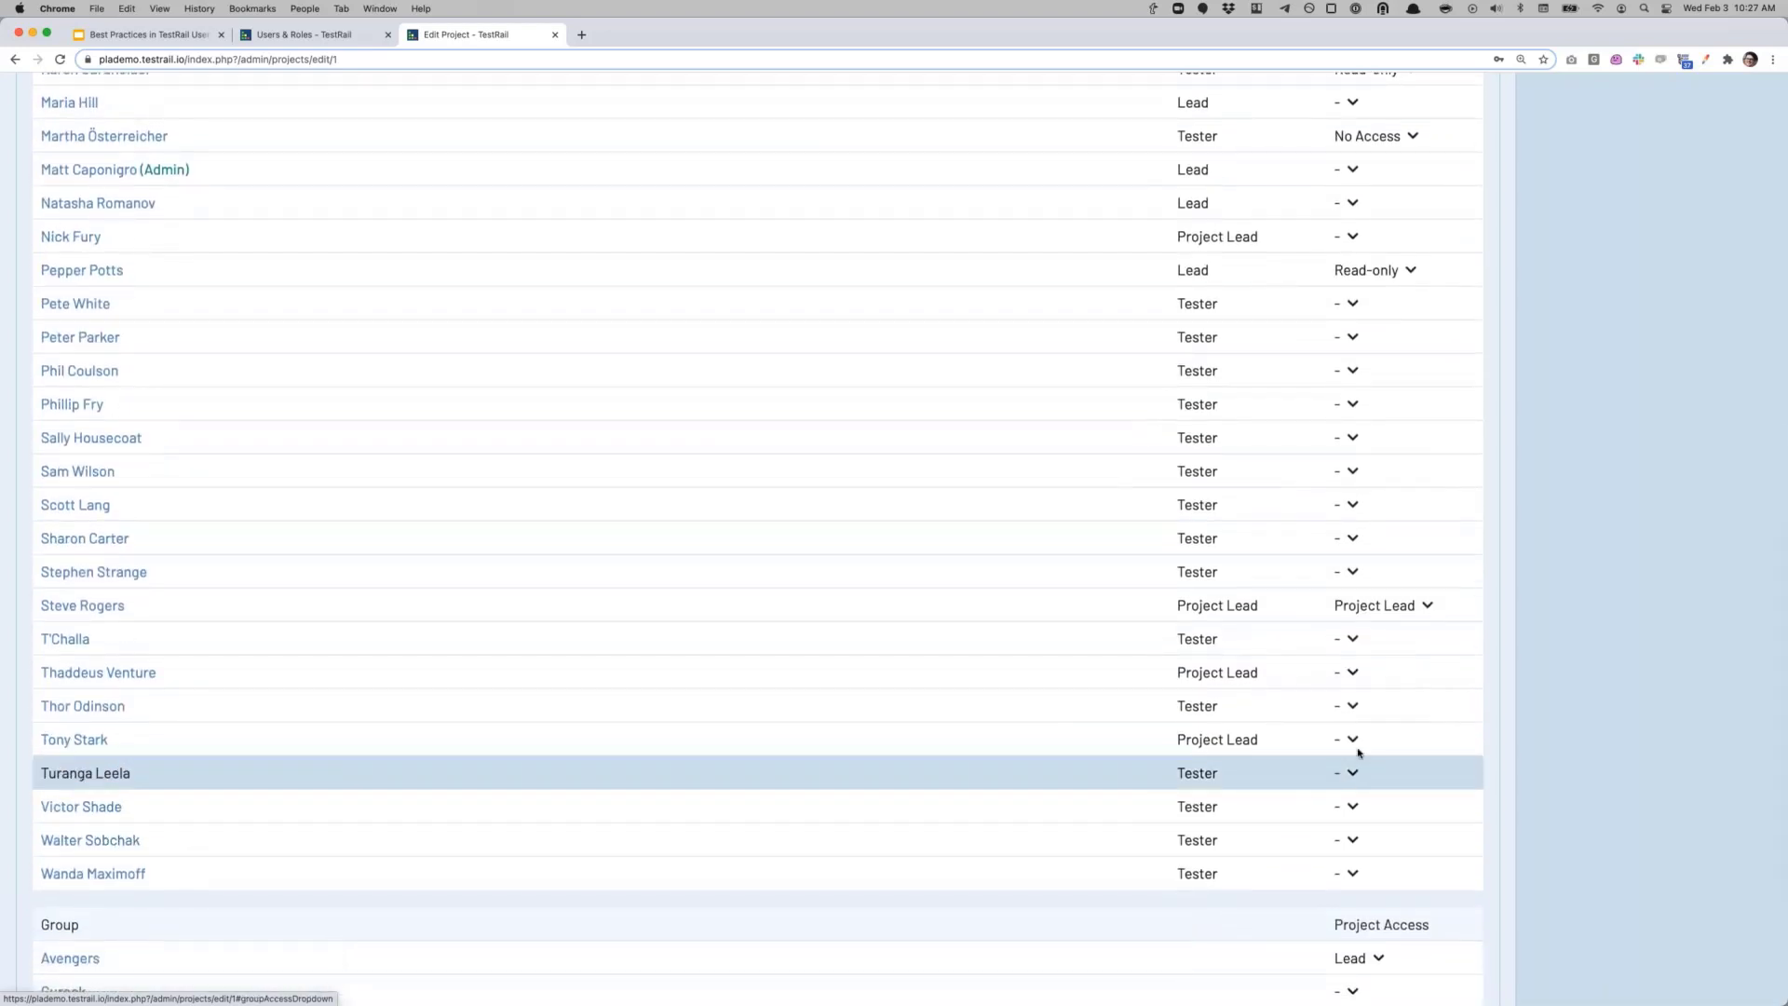
left_click(1349, 738)
left_click(1351, 801)
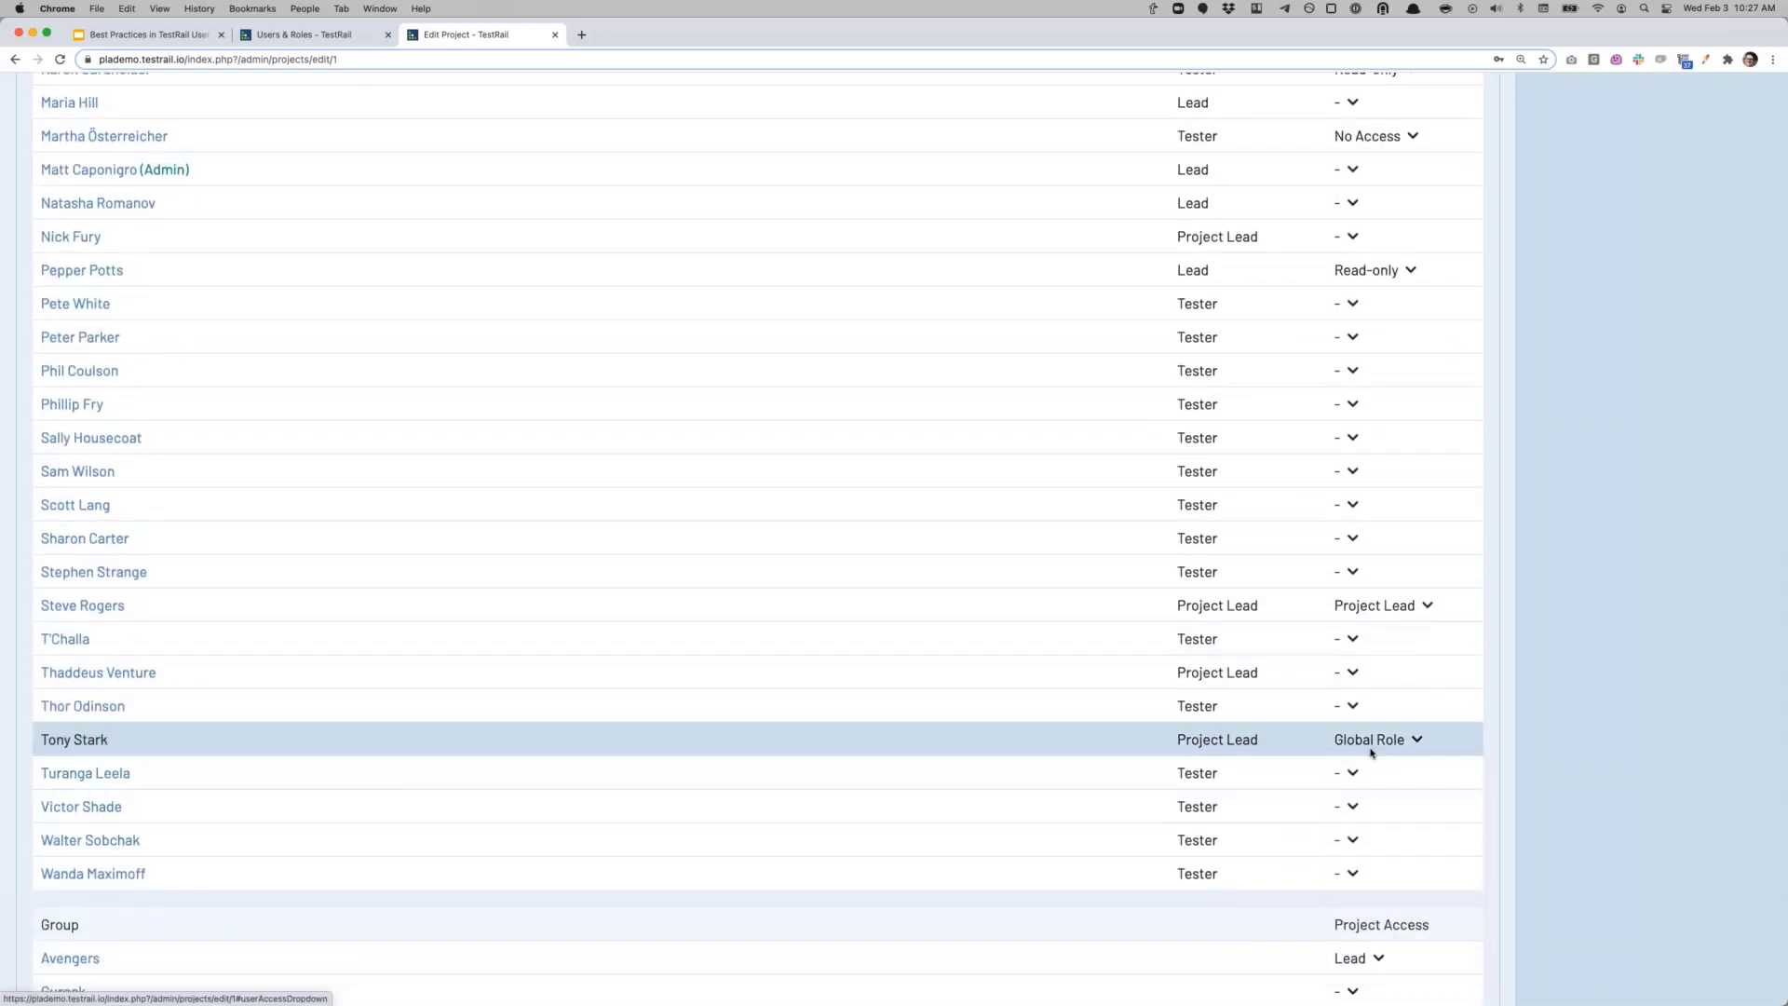
left_click_drag(1172, 740, 1269, 740)
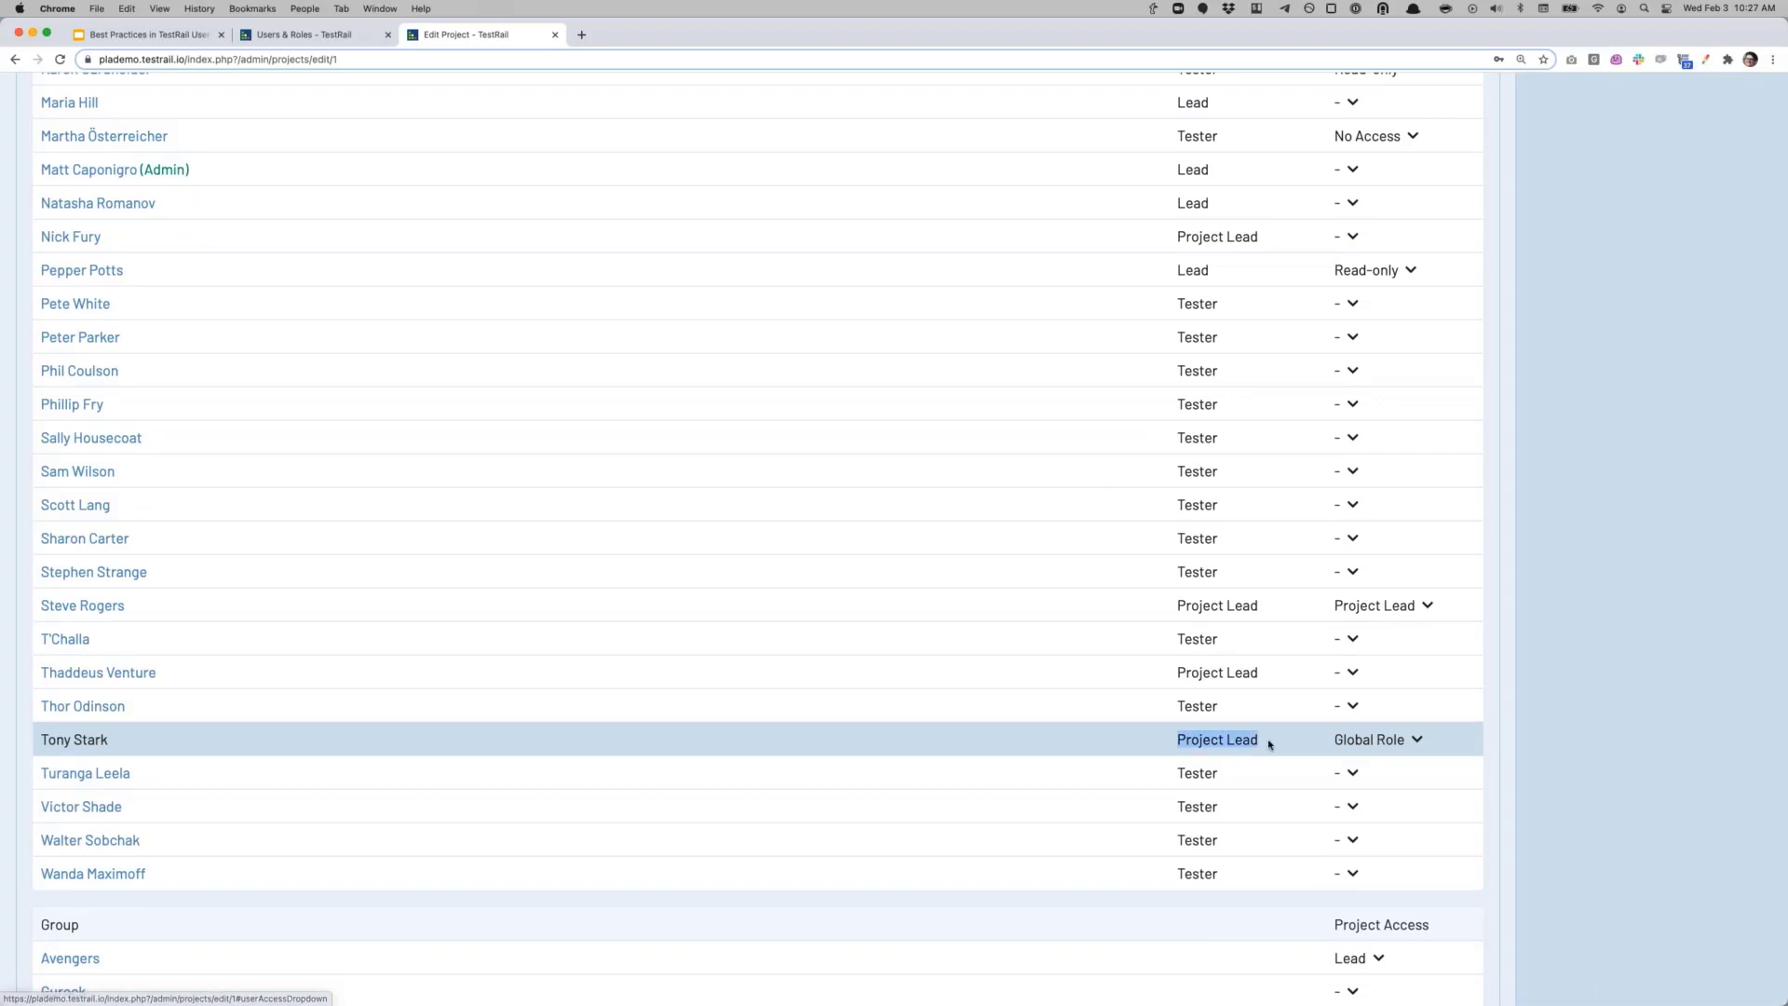
left_click(1357, 752)
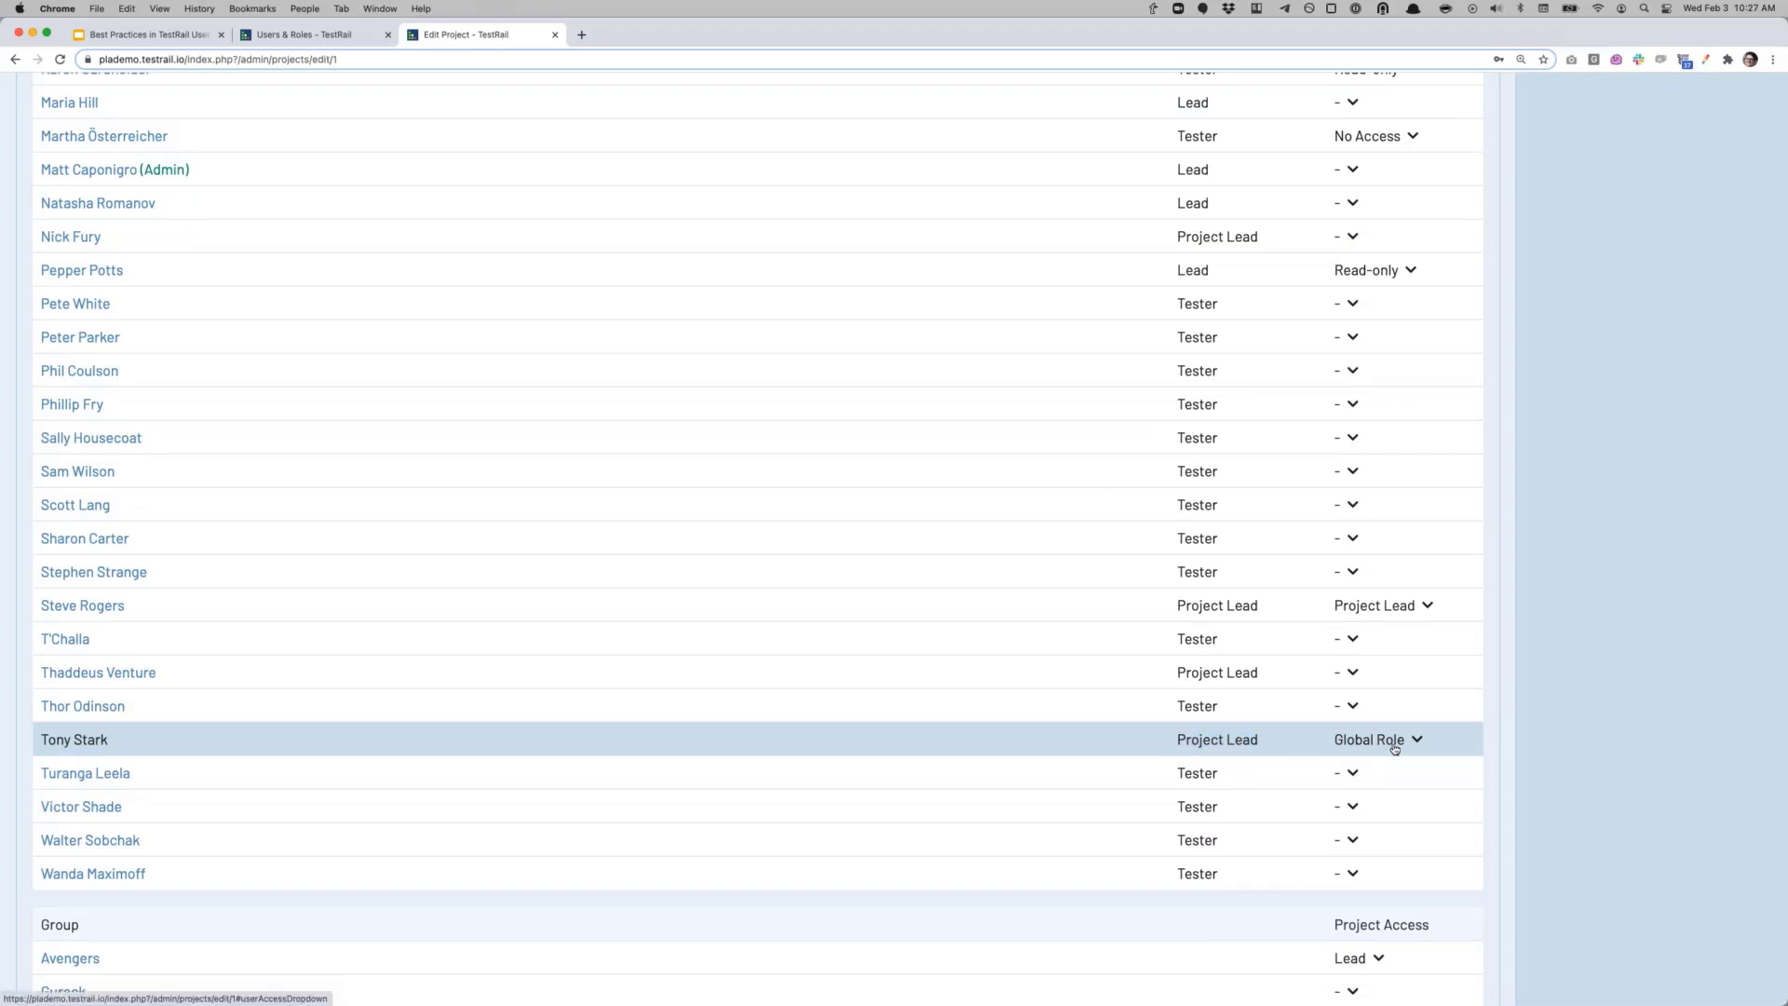
left_click(1394, 748)
left_click(1373, 861)
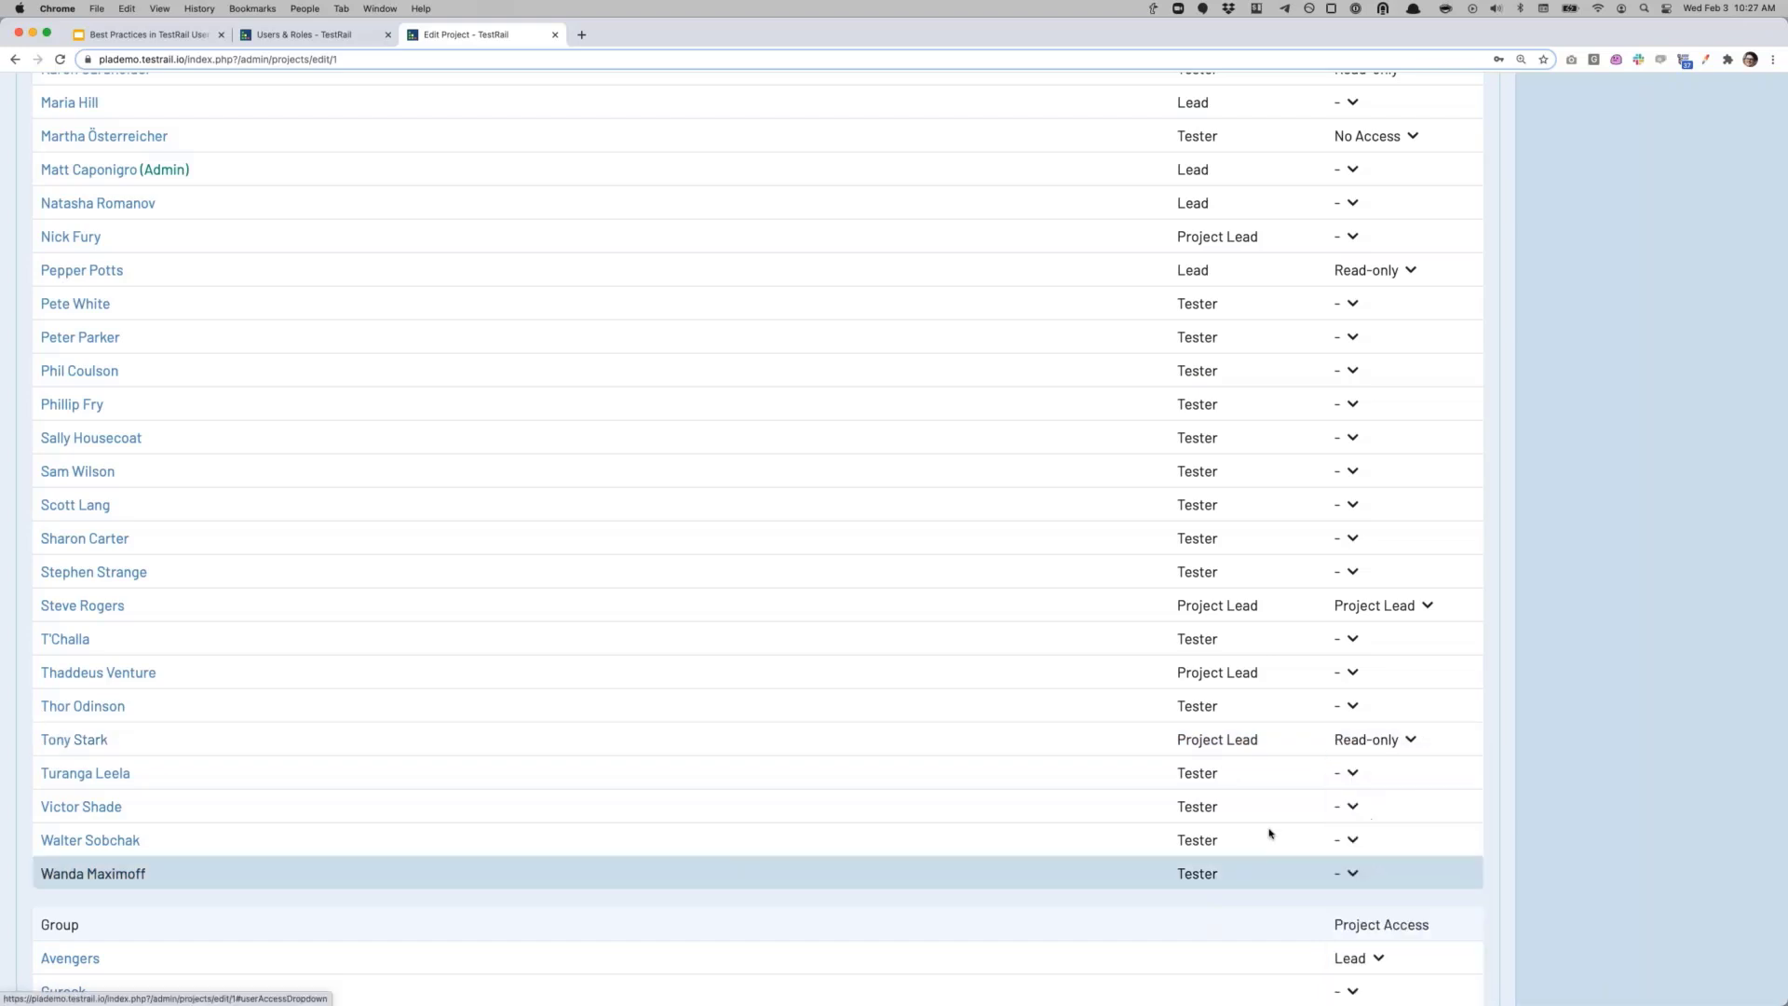
left_click(1371, 743)
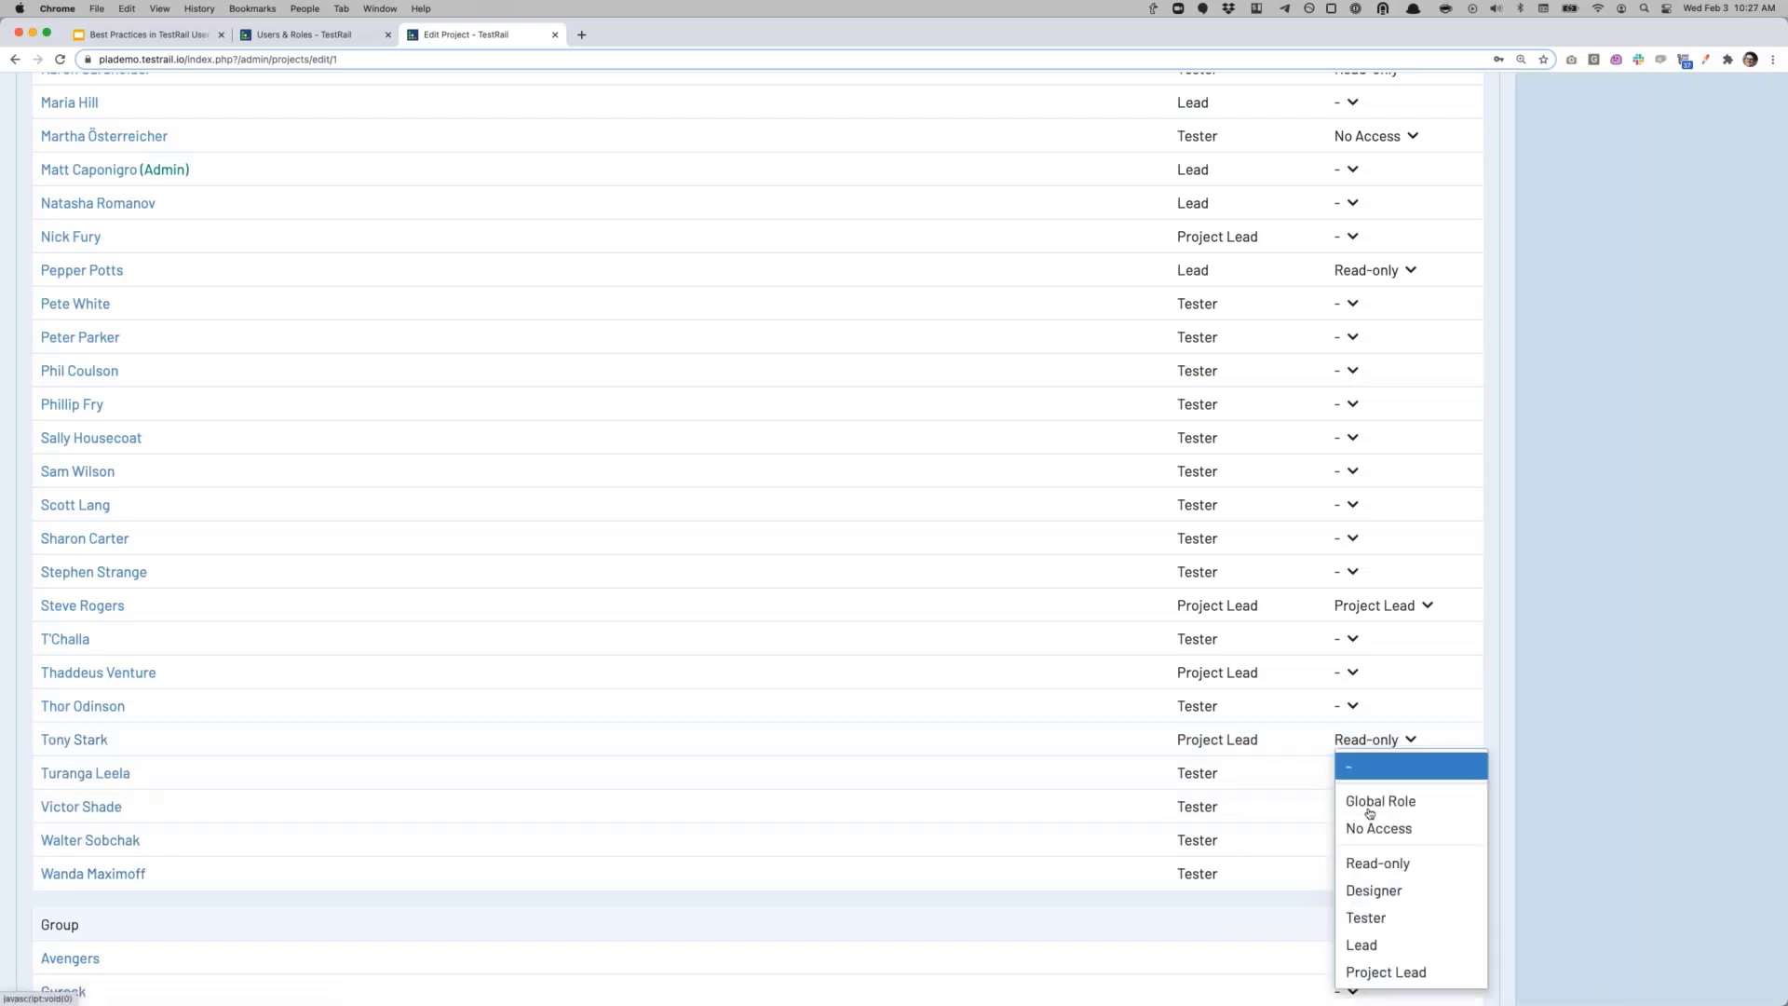
left_click(1381, 892)
Step: Recheck the Avengers group's project access choices, then return to the top of the page
scroll(1369, 778, "down", 5)
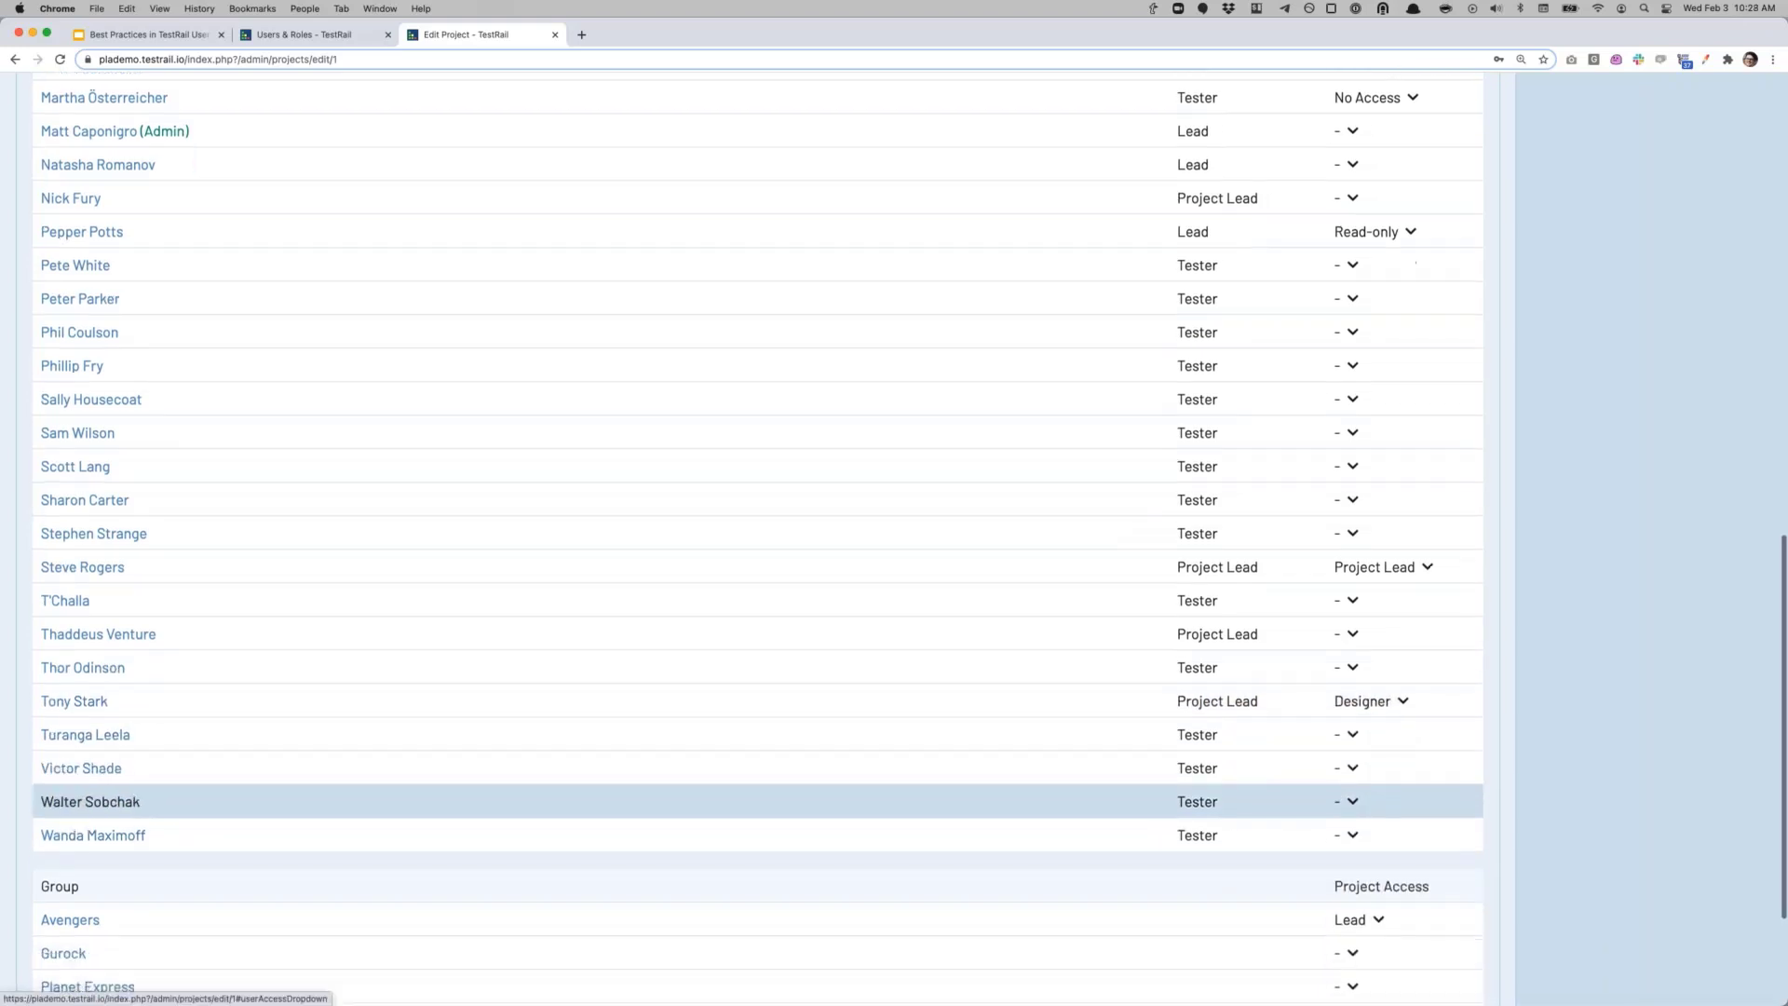
left_click(1379, 763)
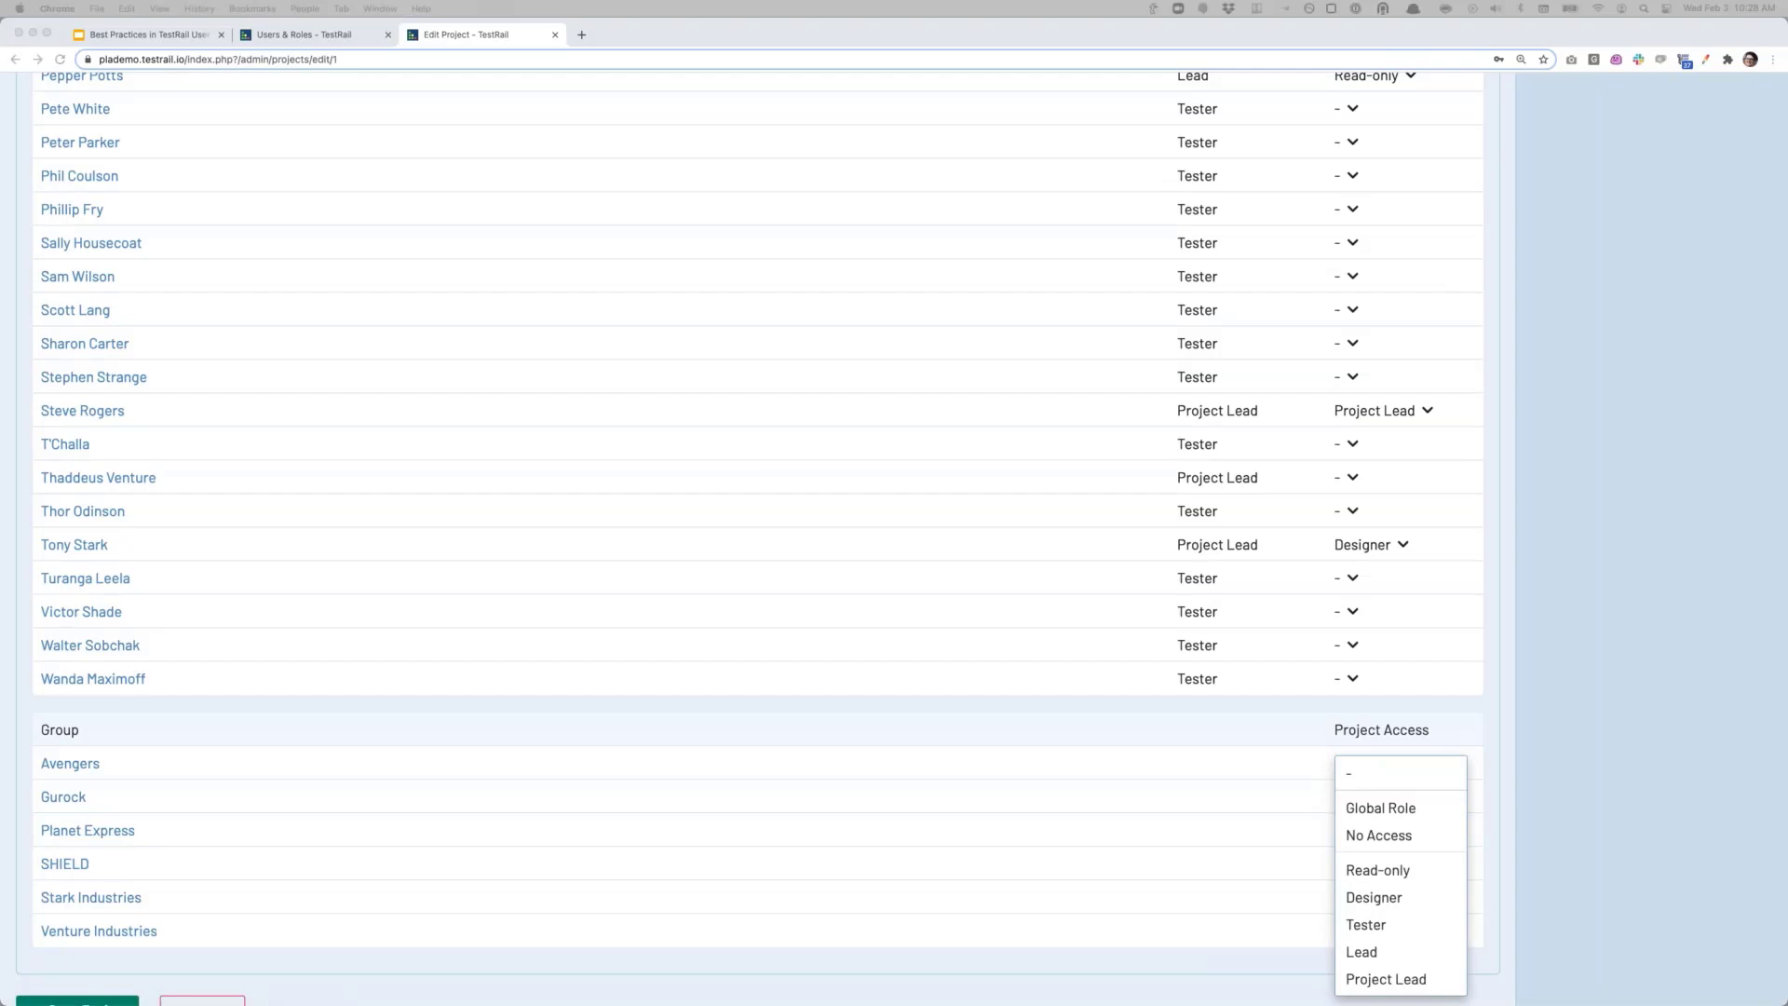
scroll(160, 734, "up", 10)
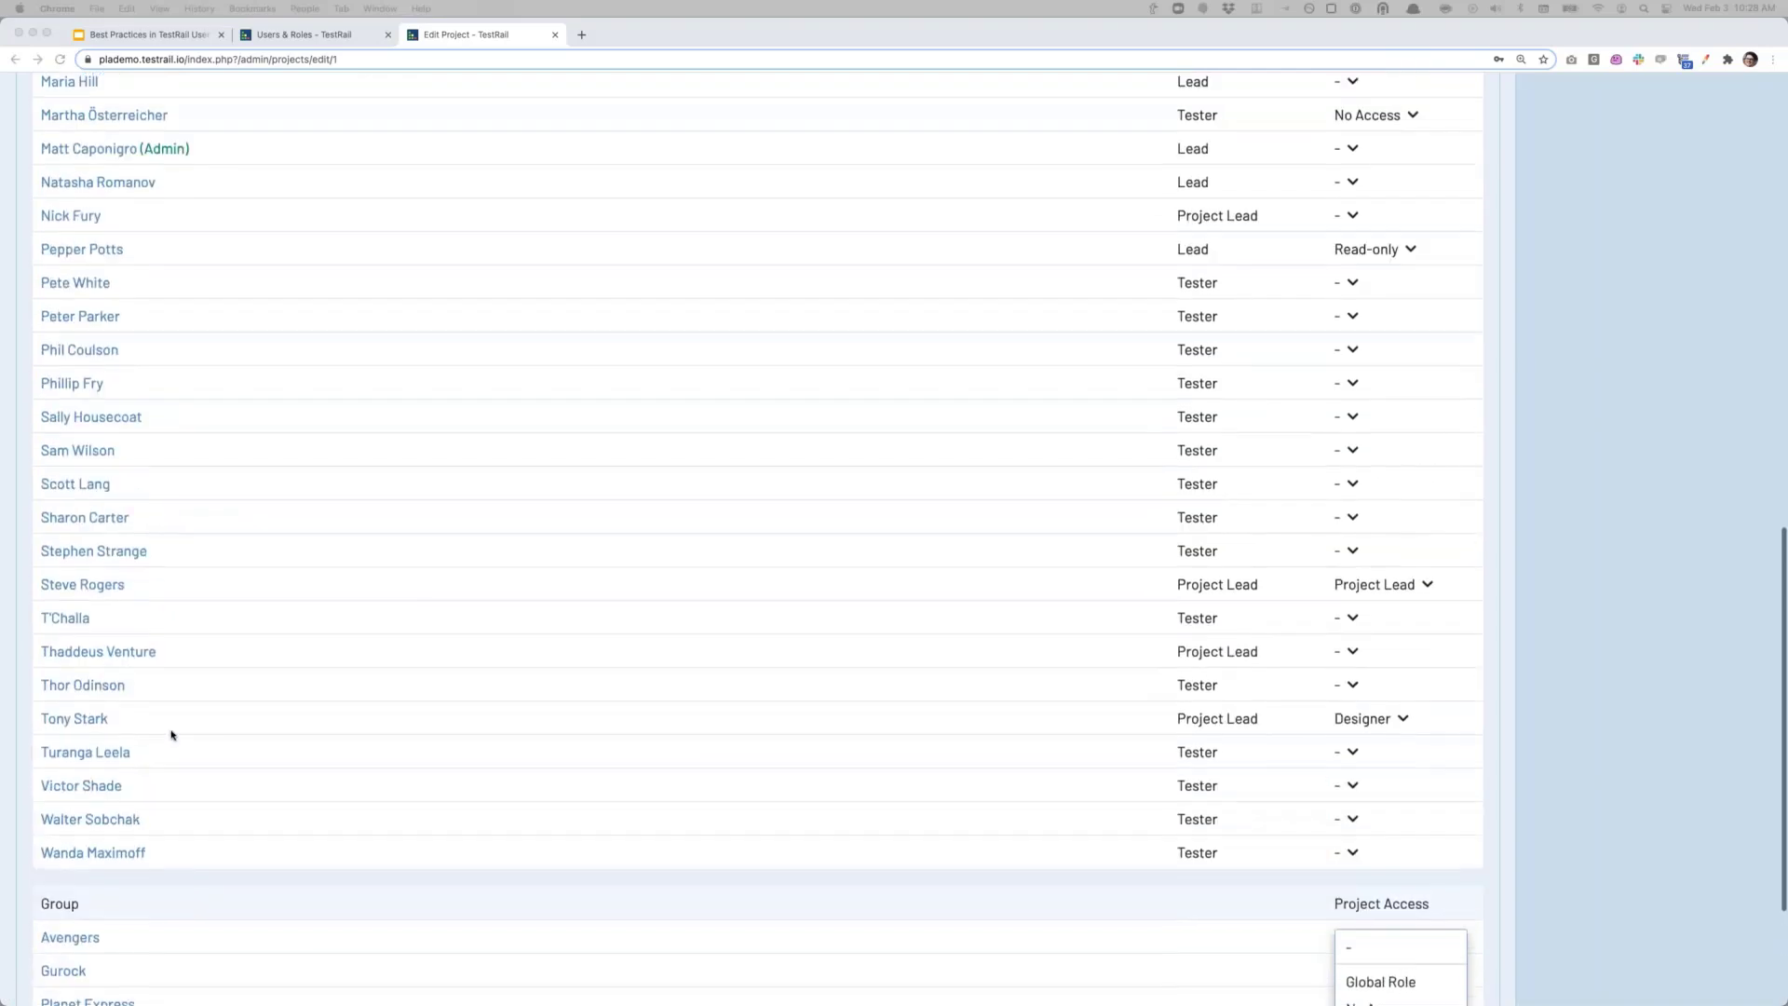
scroll(170, 741, "up", 9)
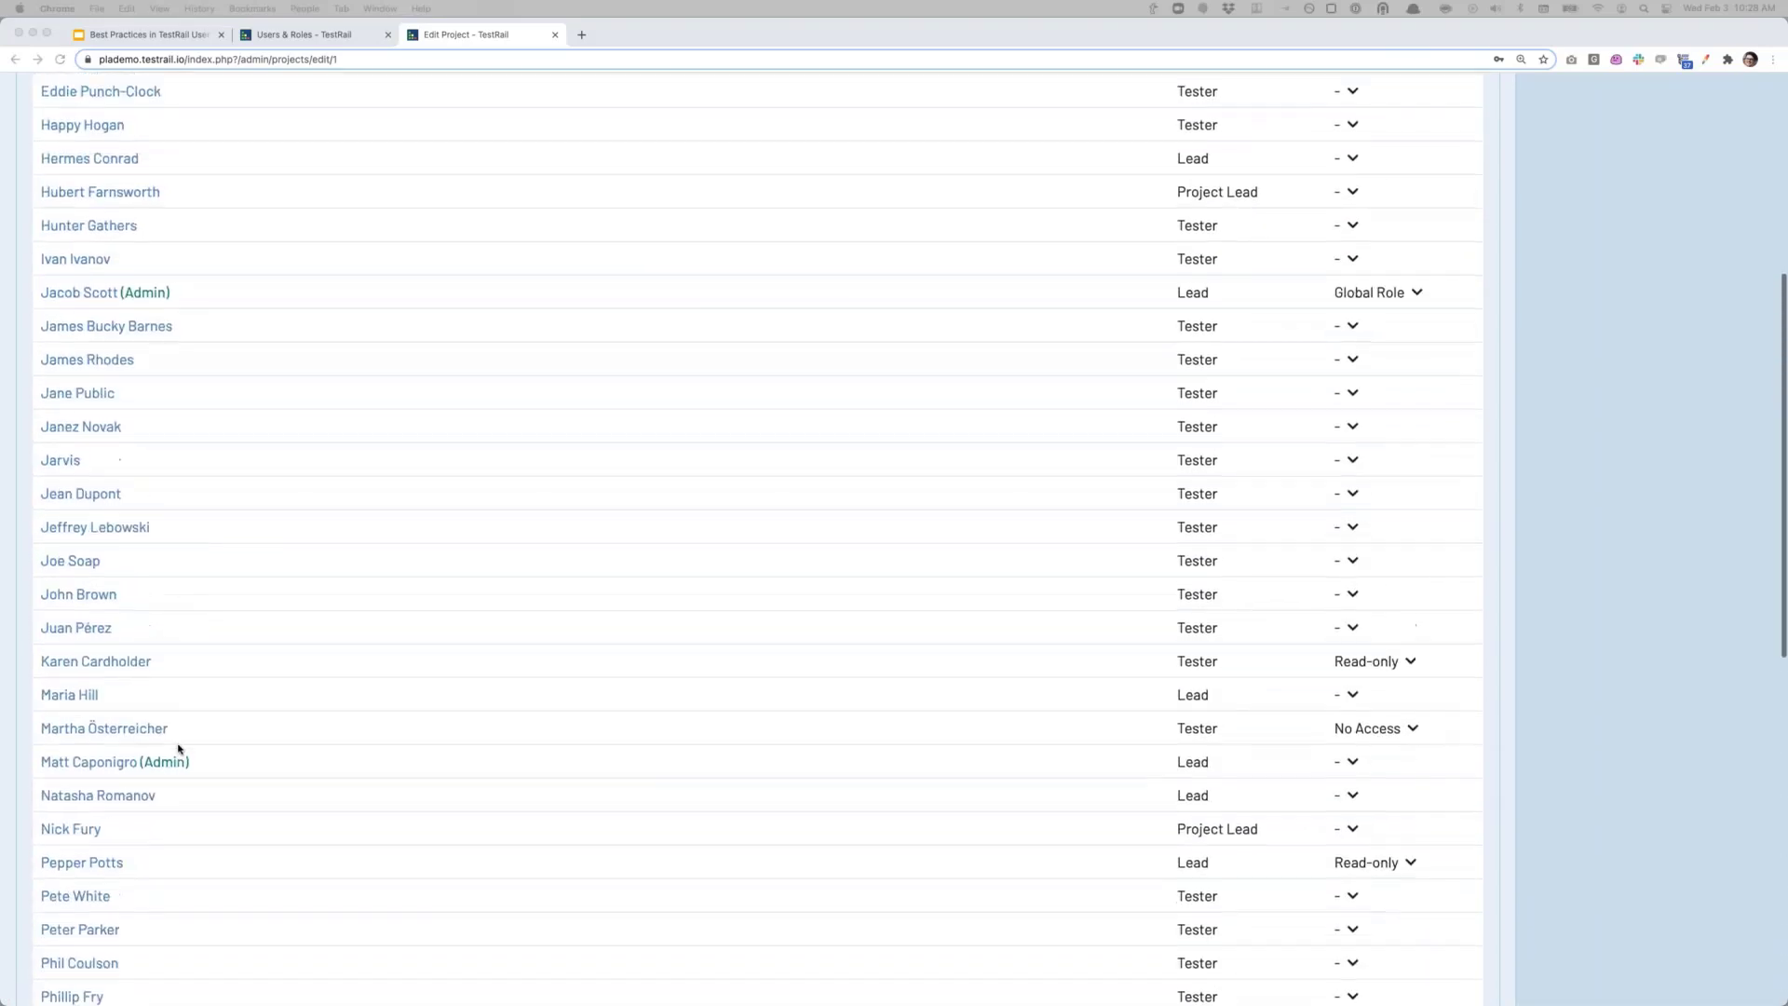
scroll(178, 752, "up", 3)
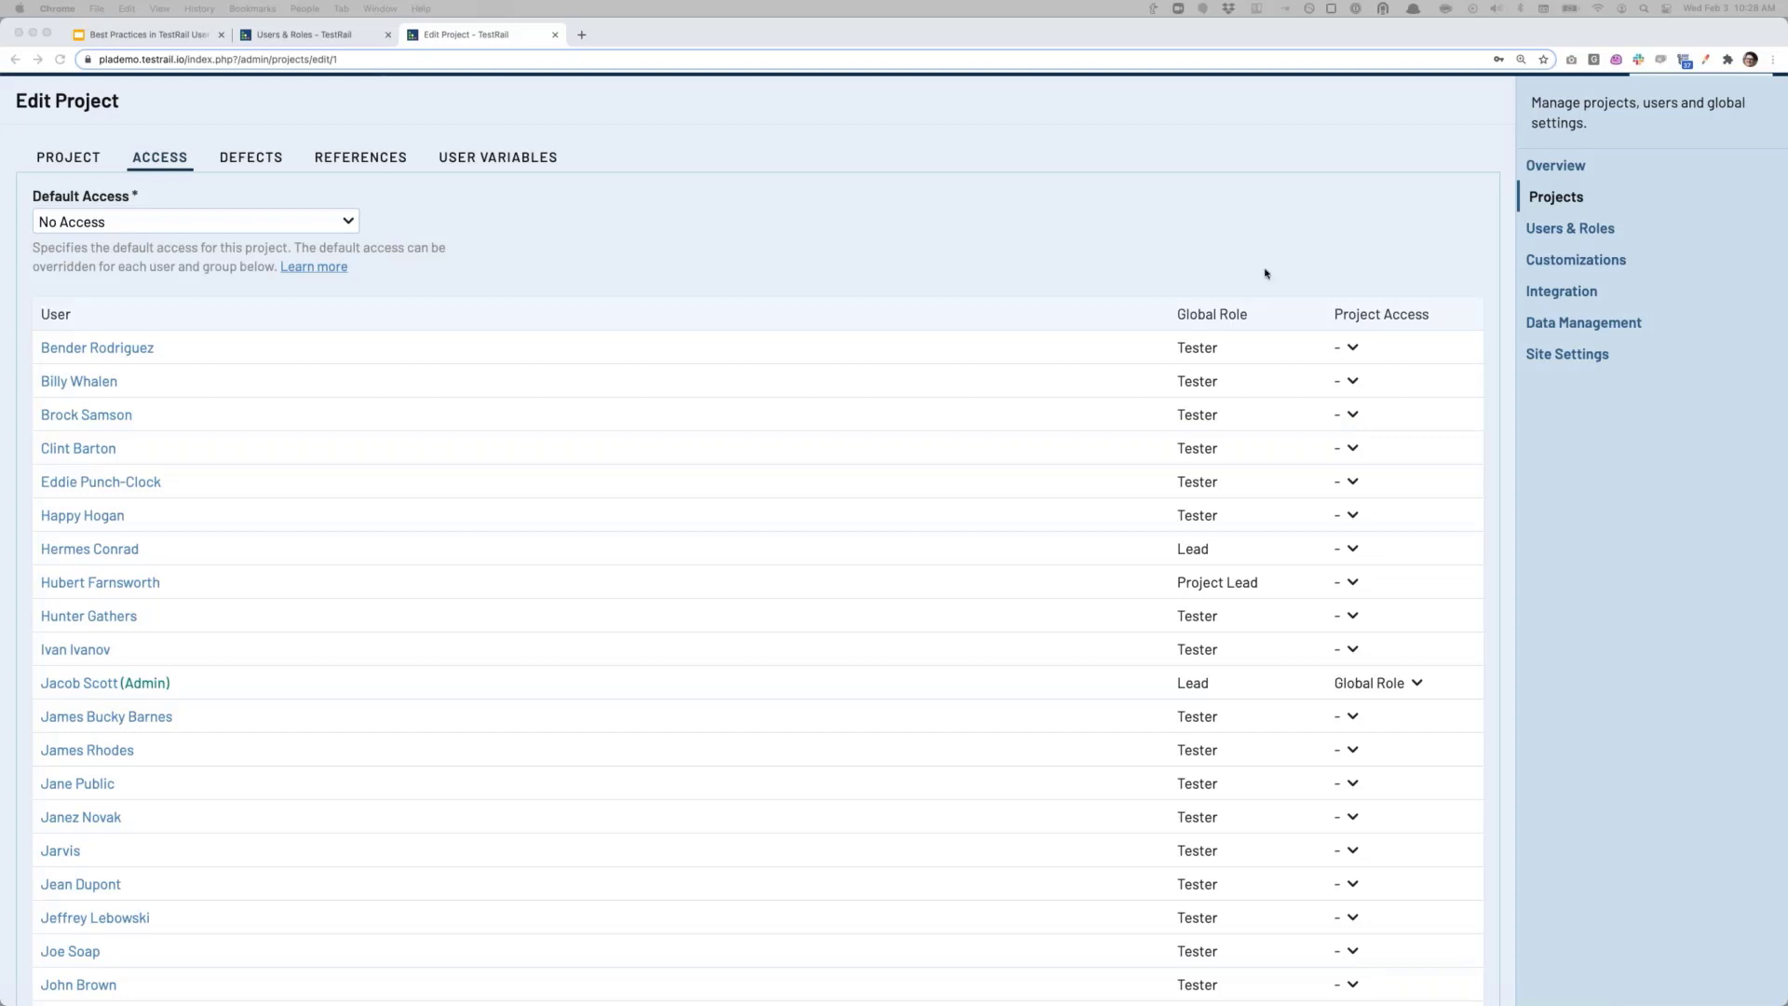
scroll(1226, 275, "up", 2)
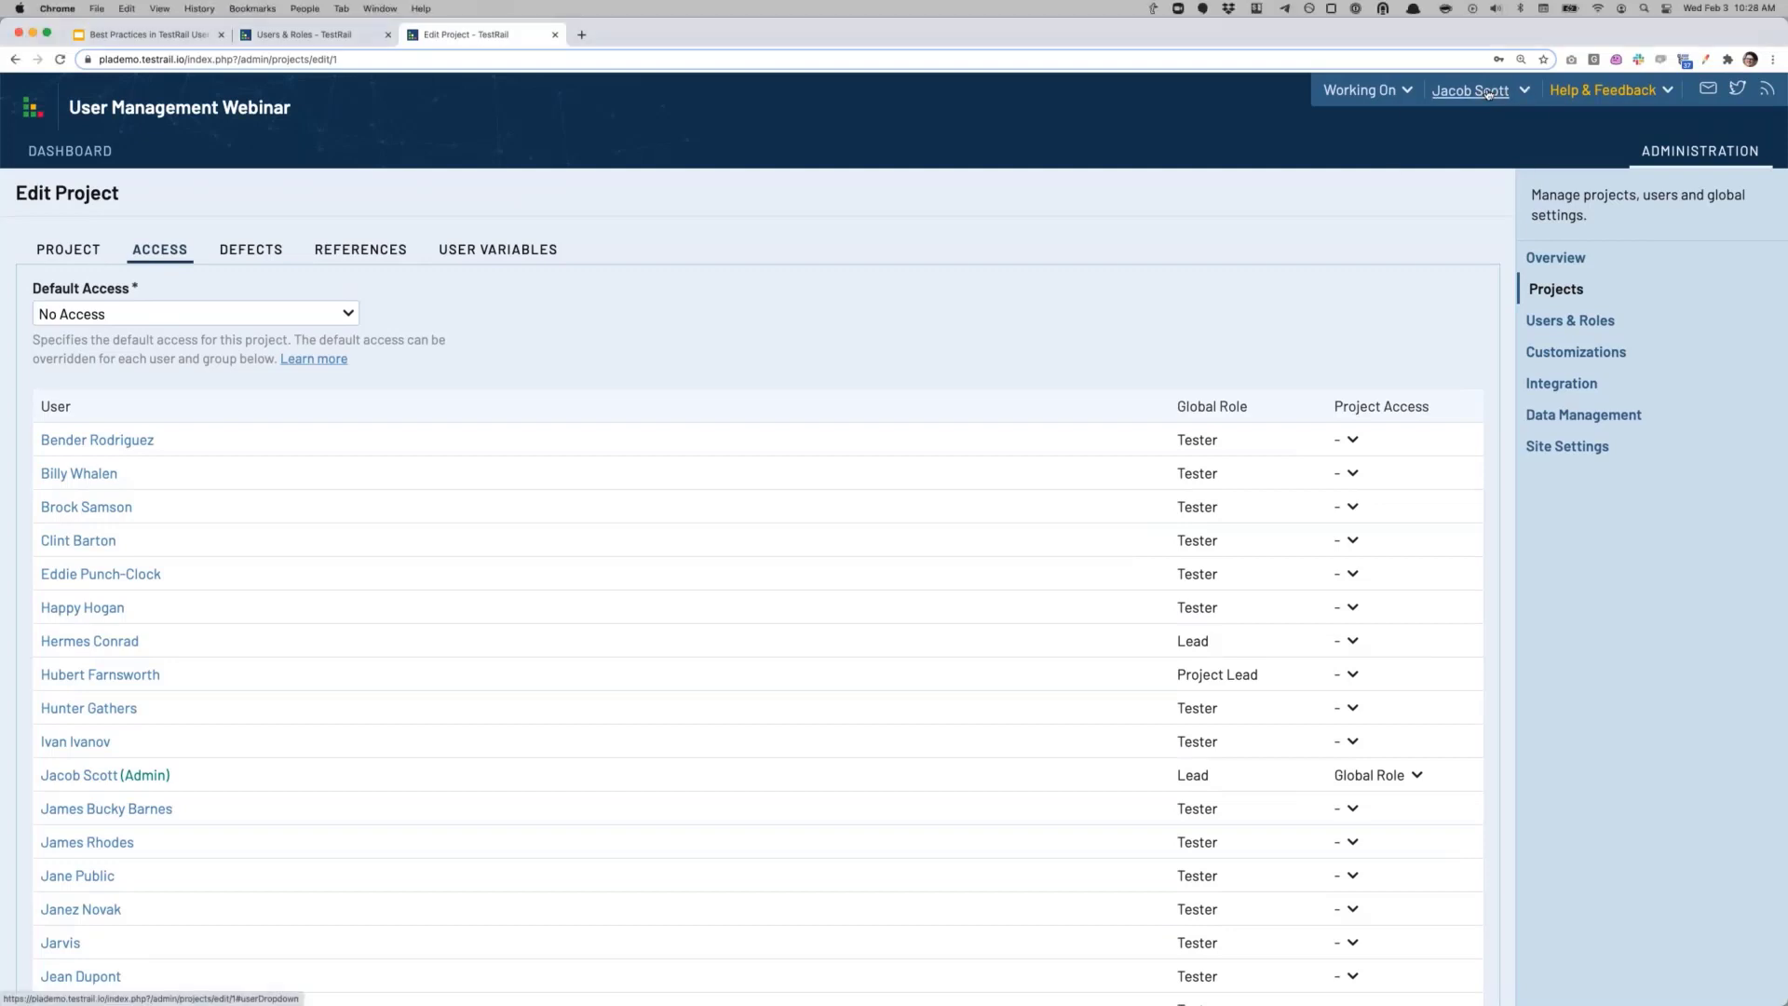
Step: Open My Settings from the account menu and look over the profile settings
left_click(1488, 92)
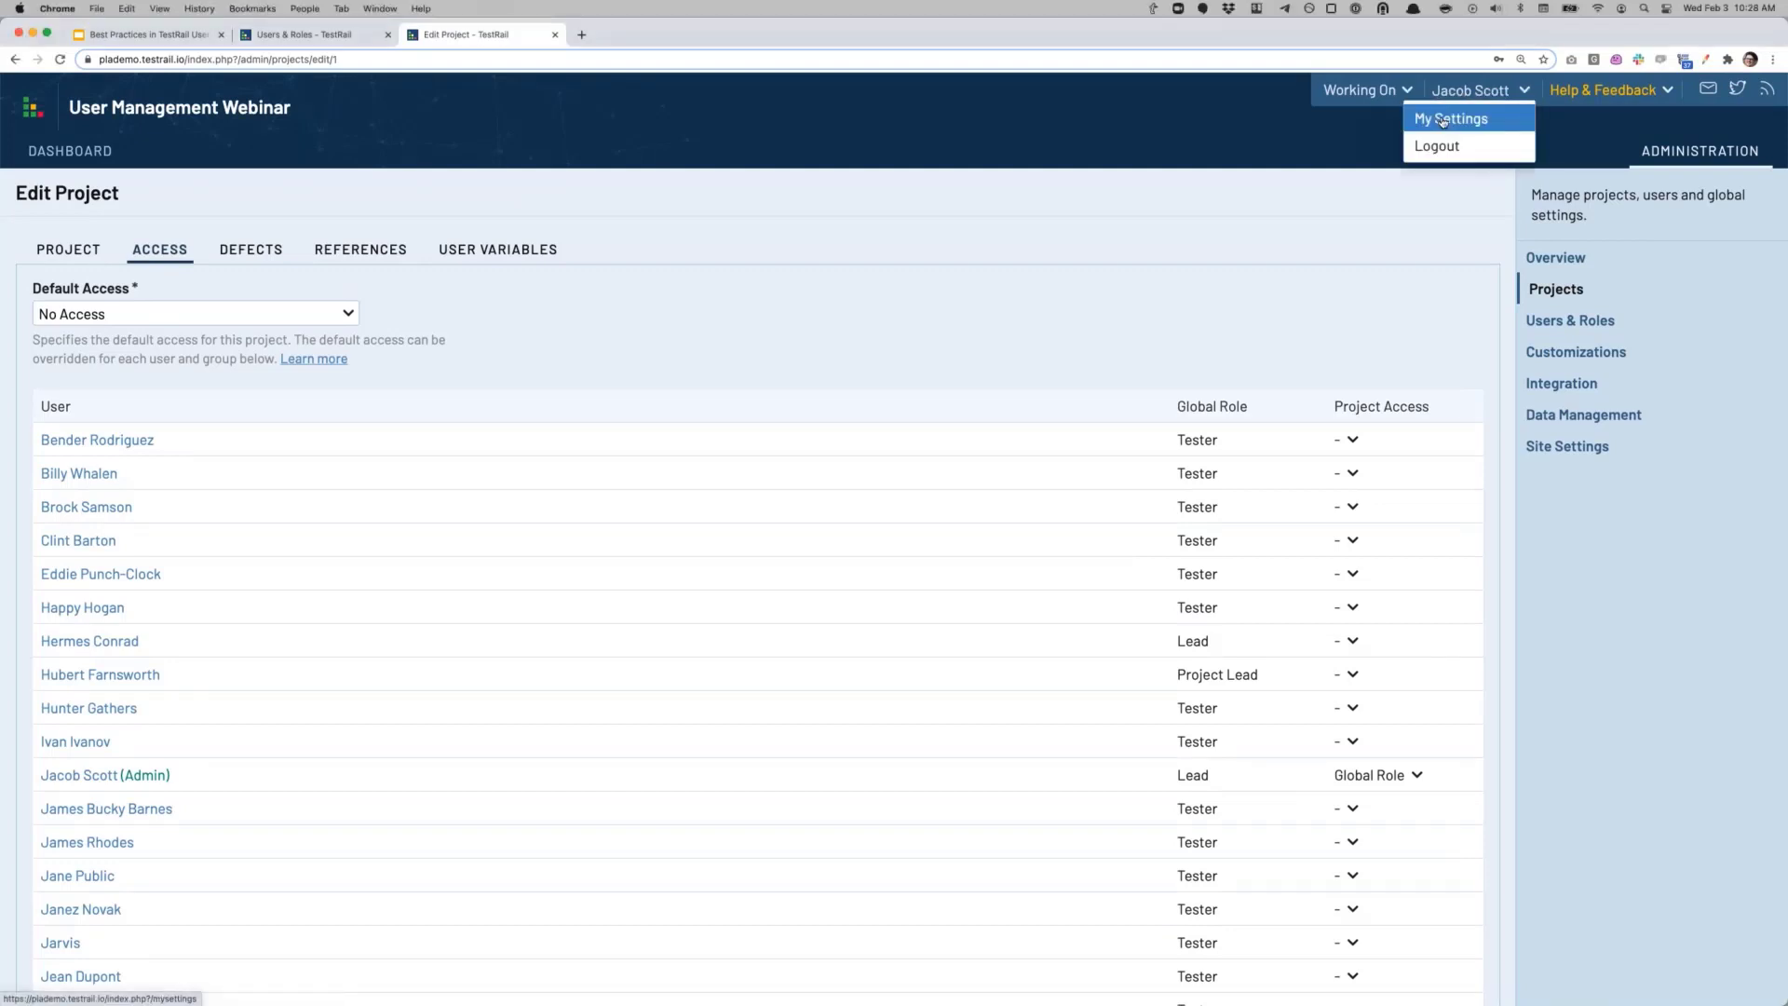
left_click(1442, 121)
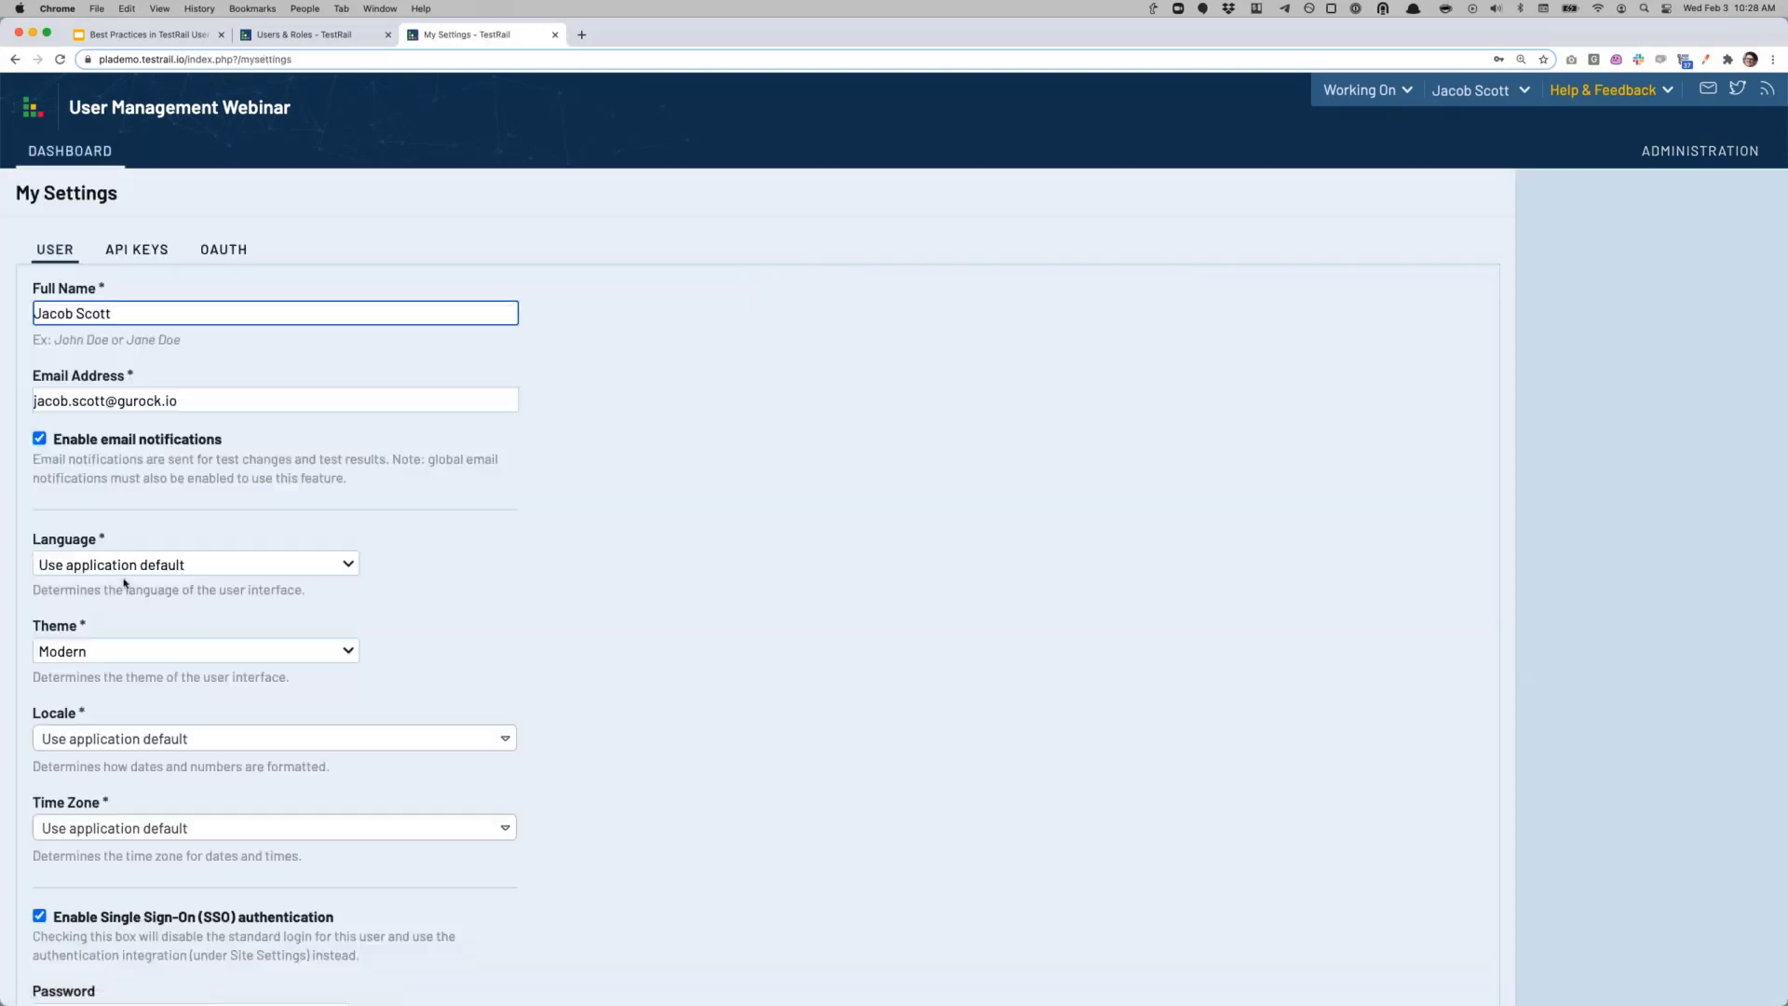
scroll(168, 616, "down", 5)
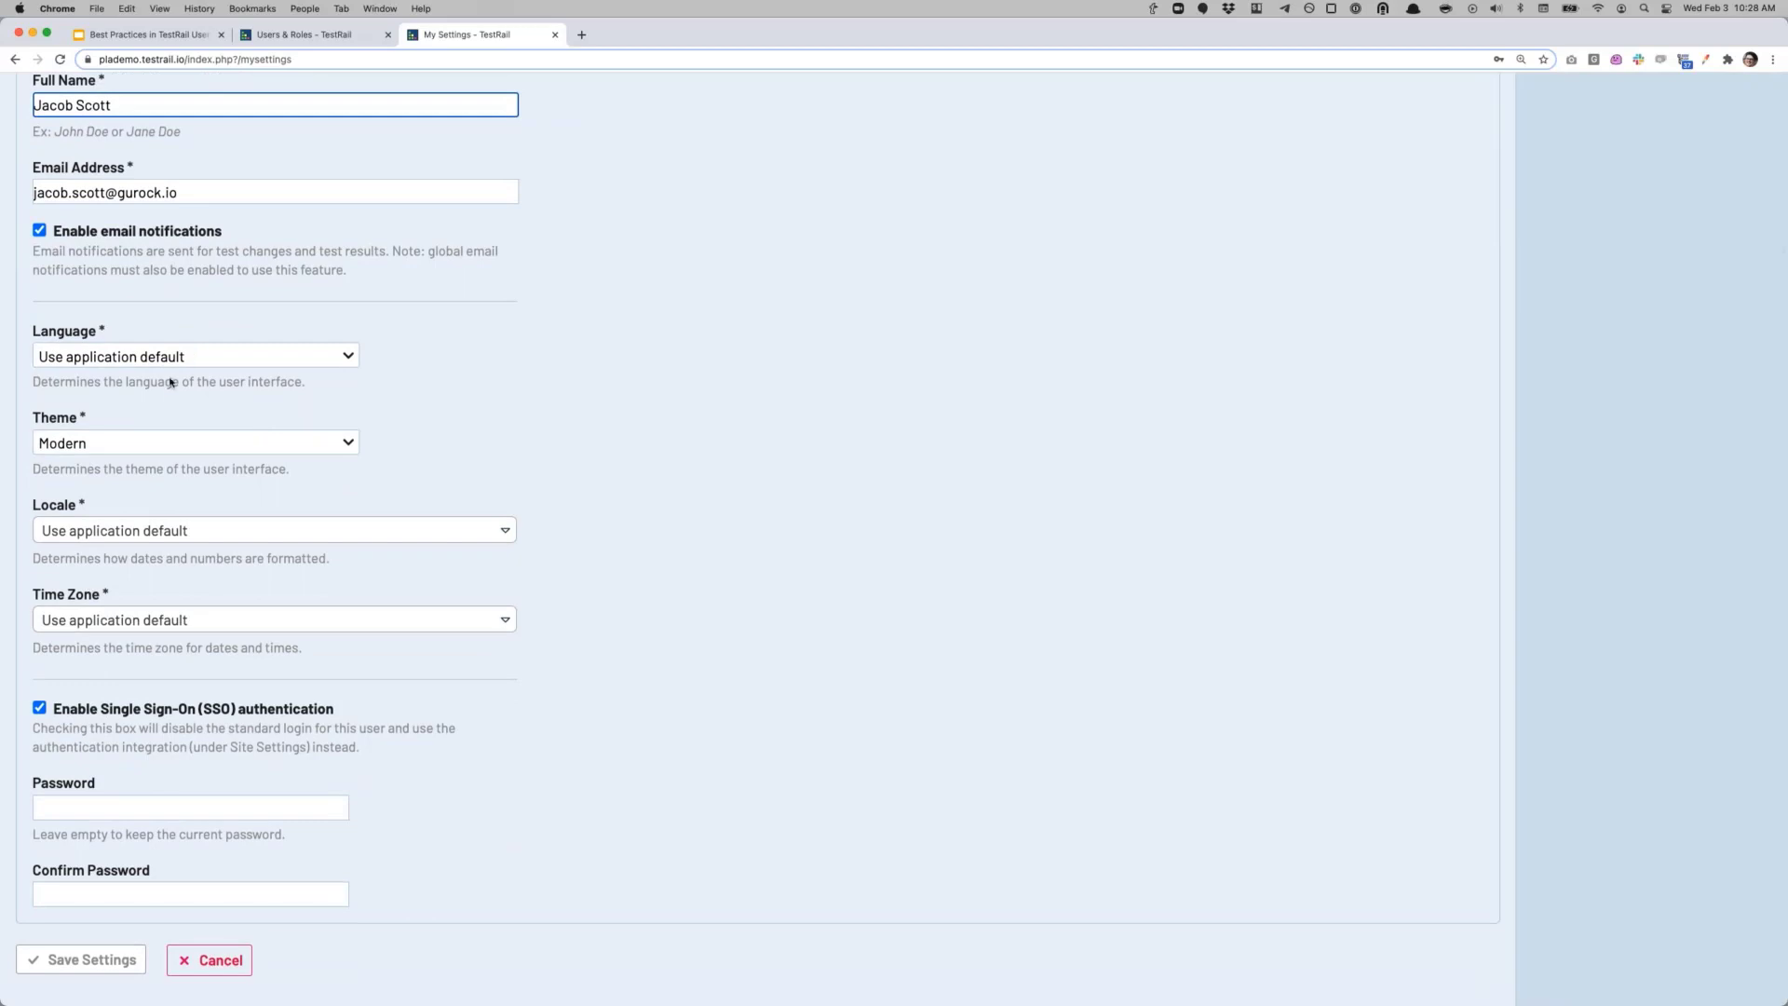
scroll(550, 607, "up", 3)
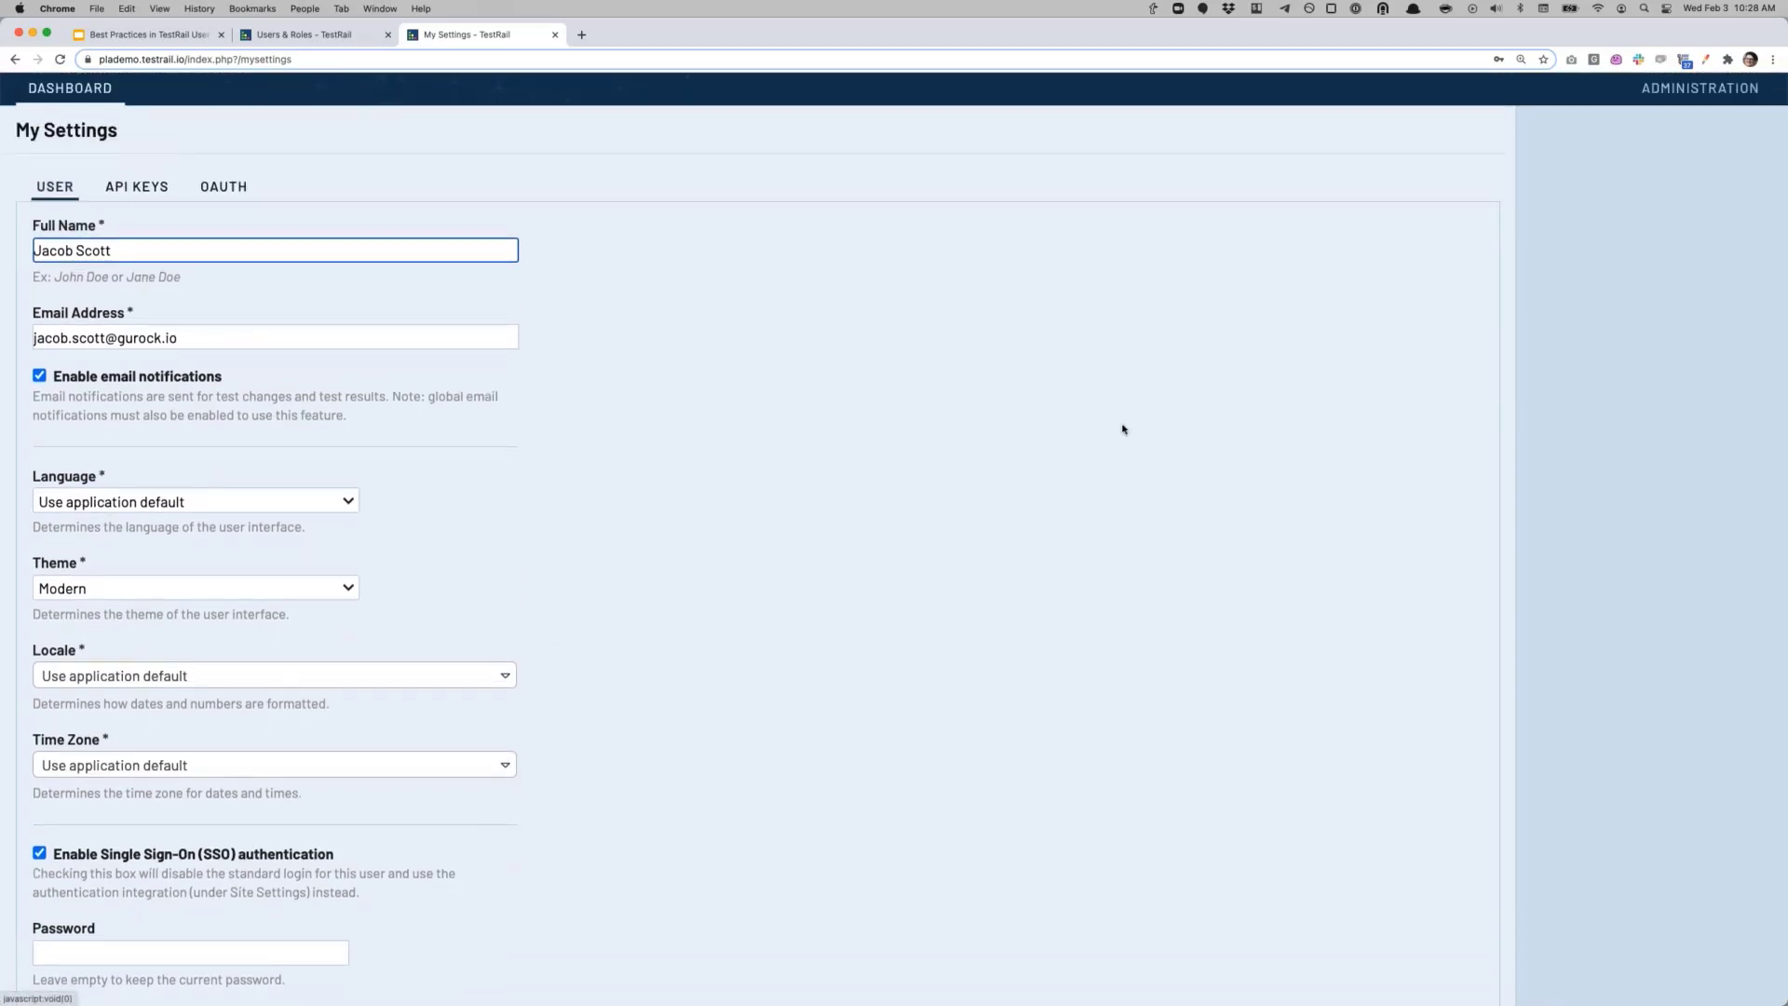
scroll(1583, 232, "up", 1)
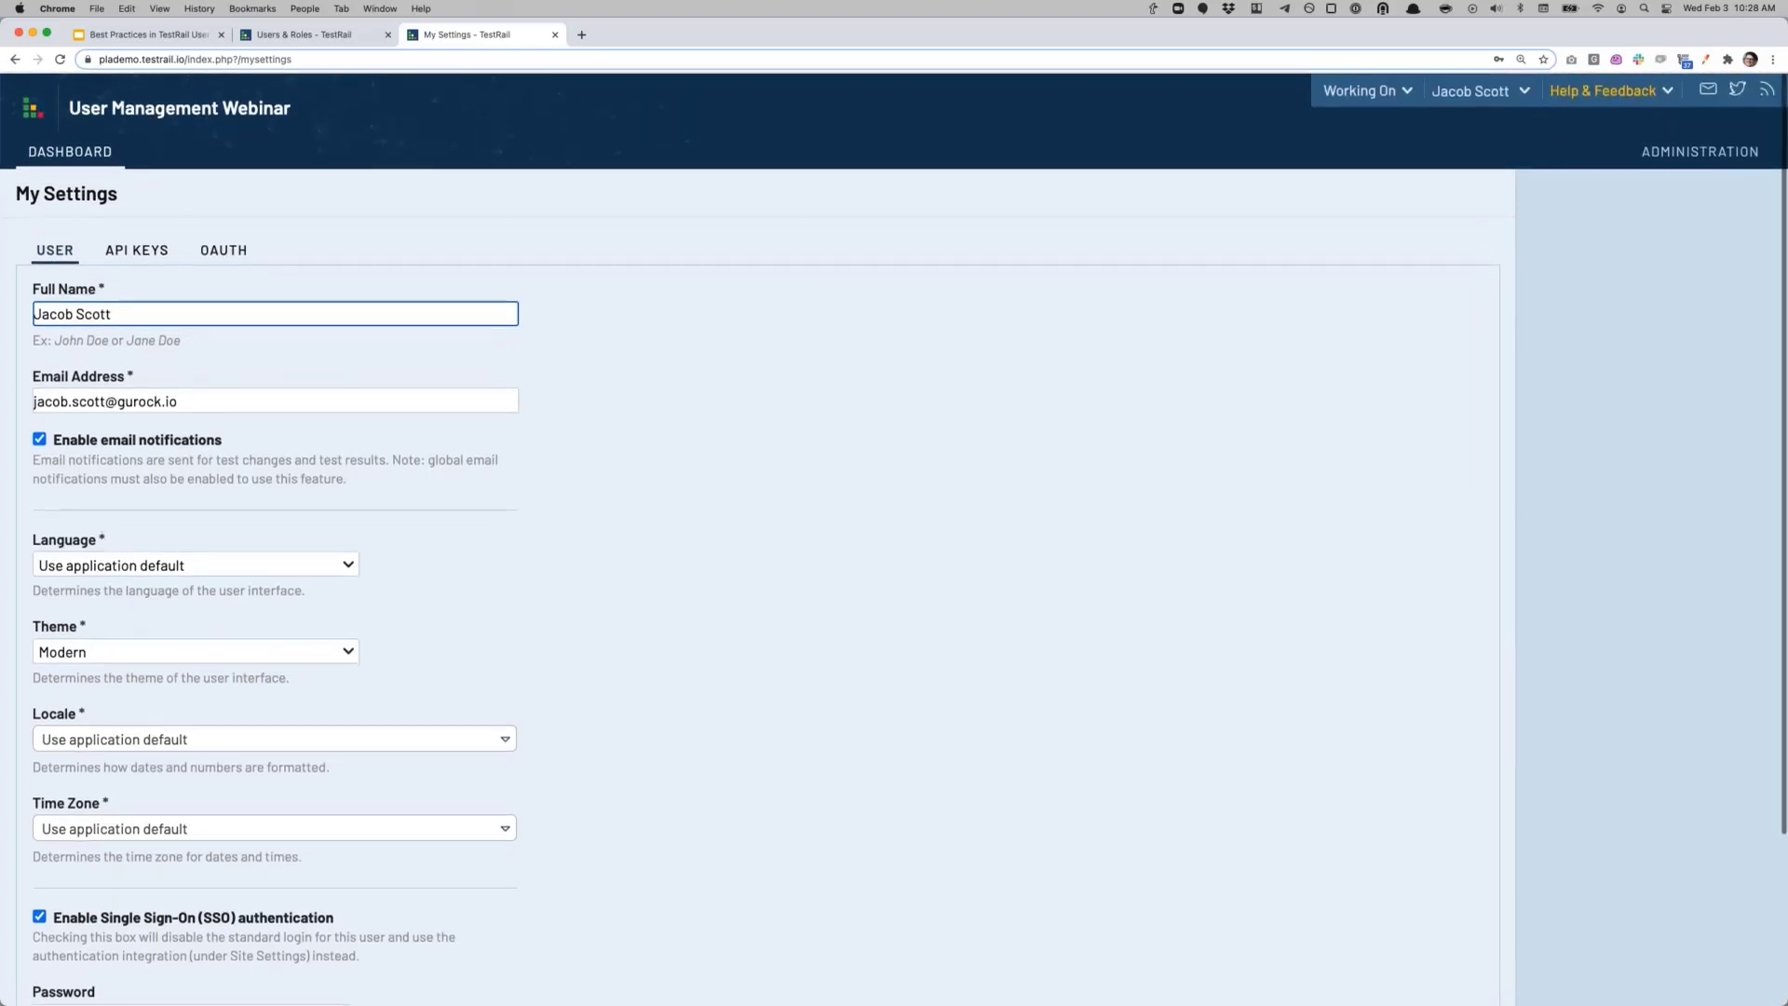
left_click(1513, 94)
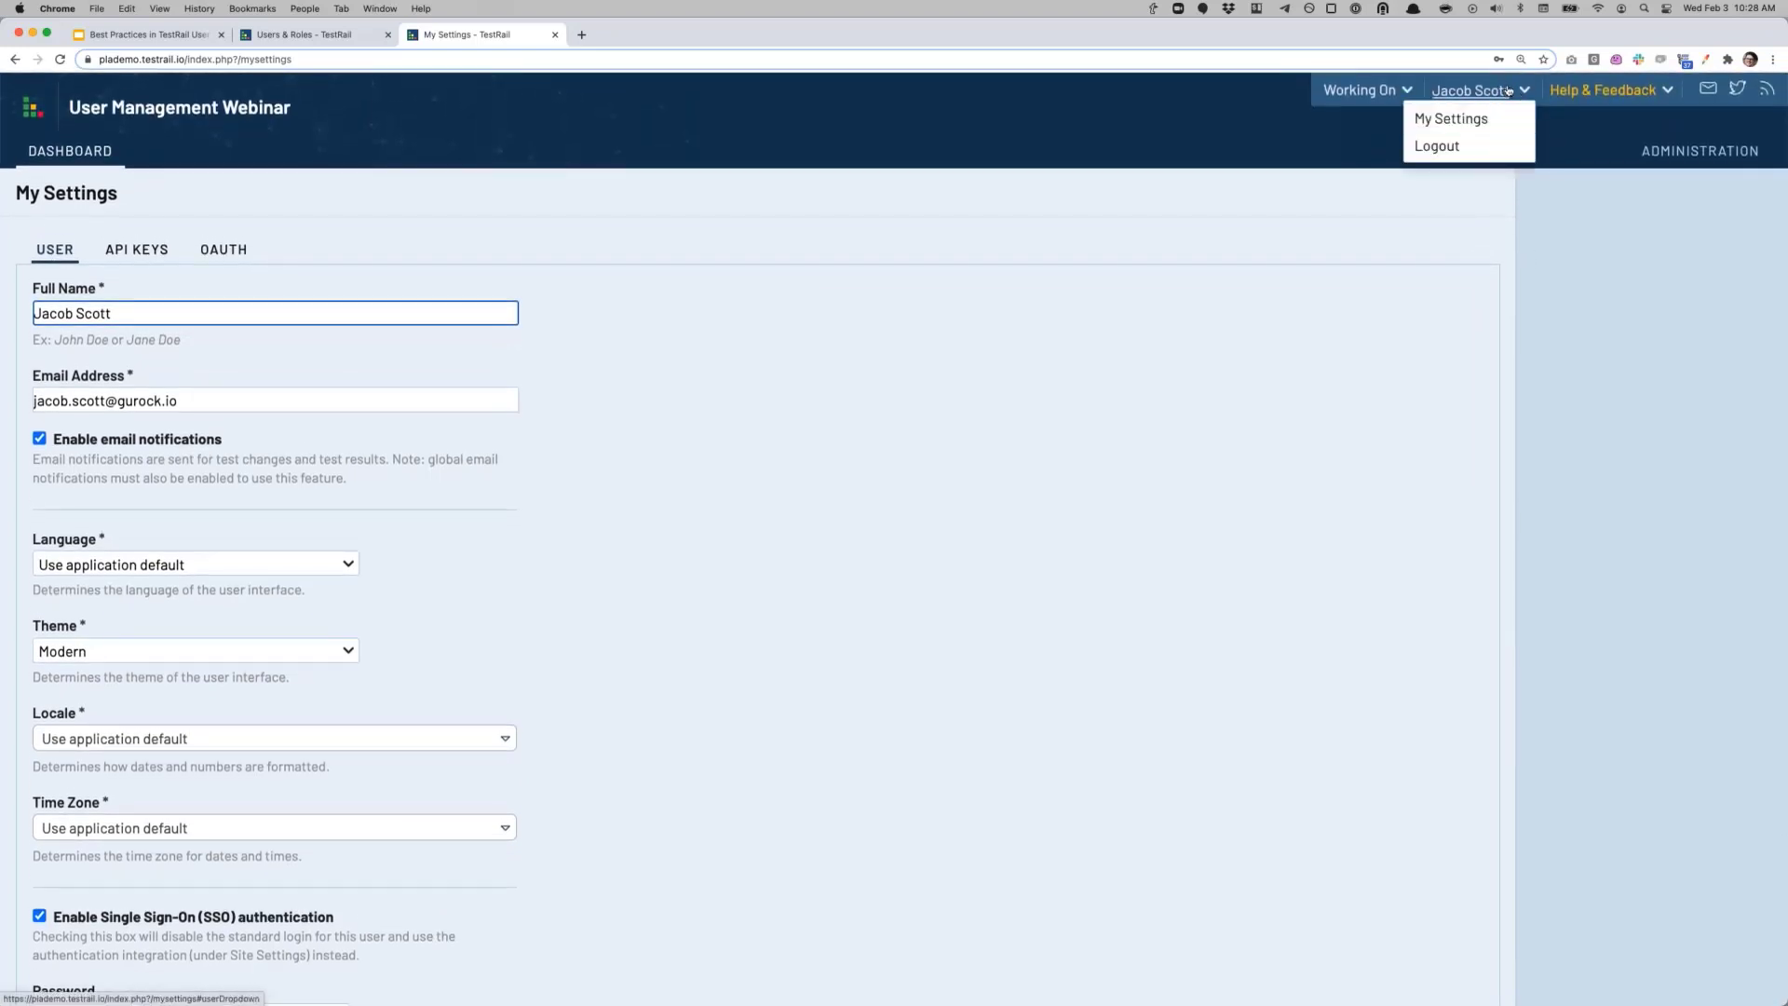
left_click(1351, 270)
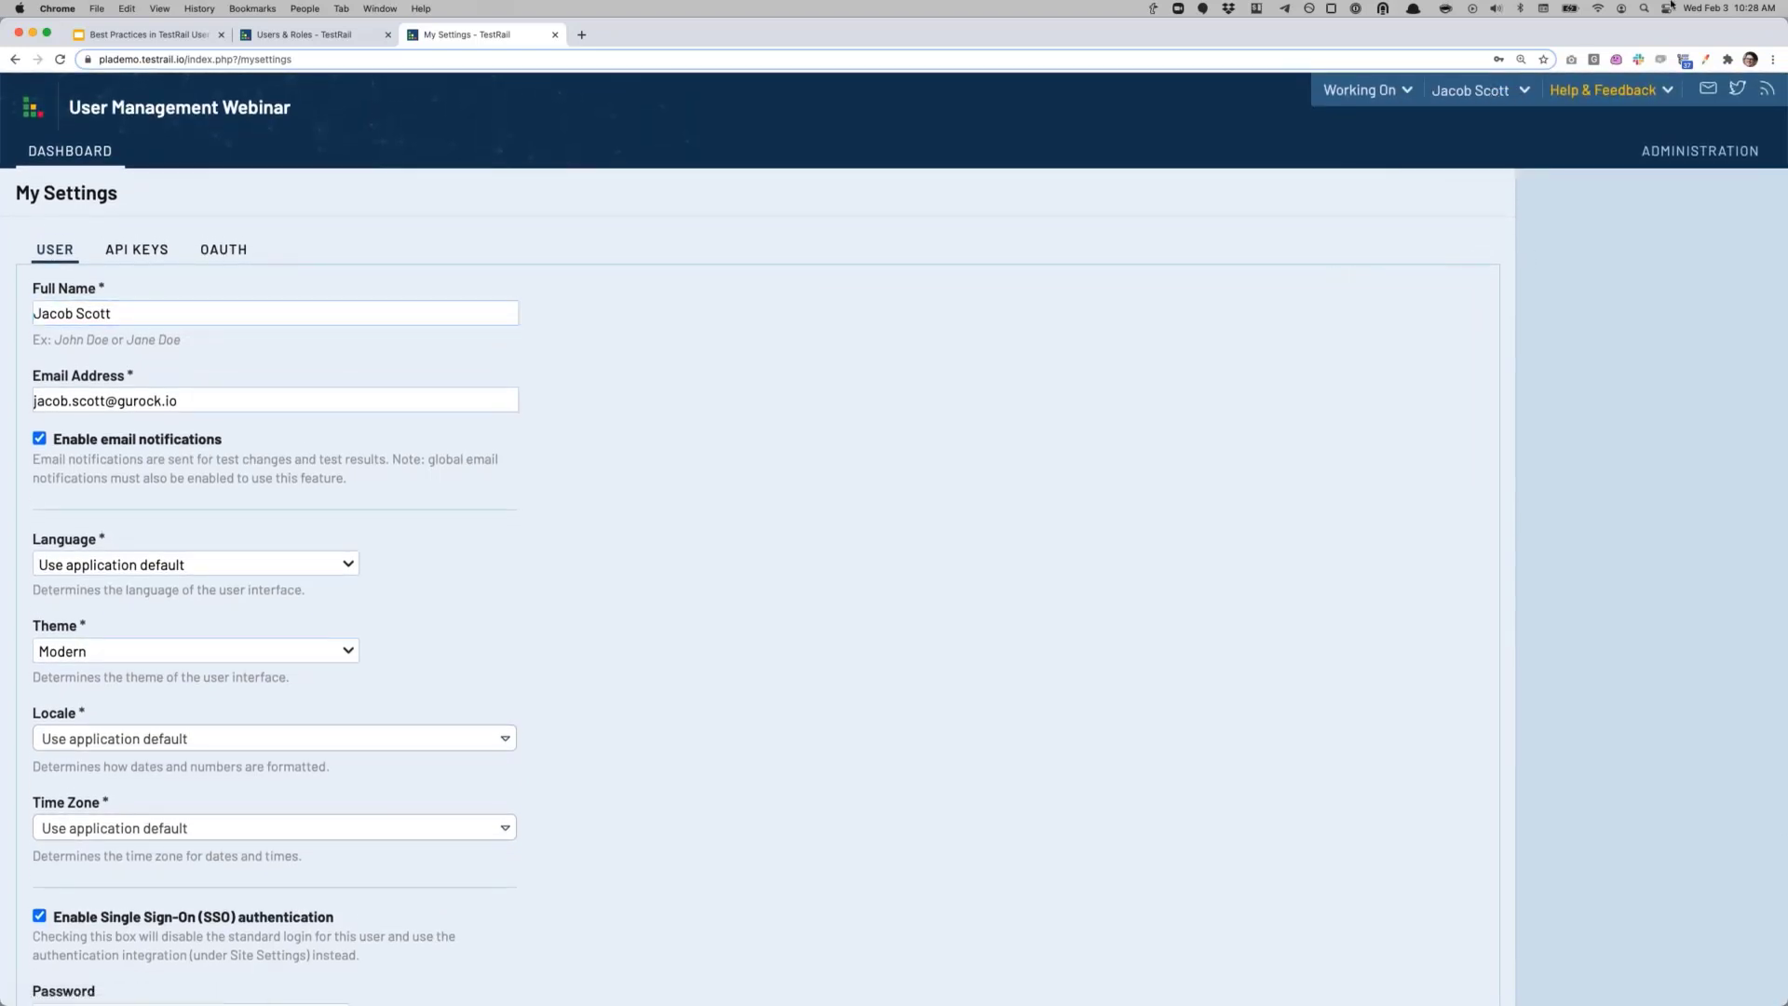
scroll(668, 671, "down", 3)
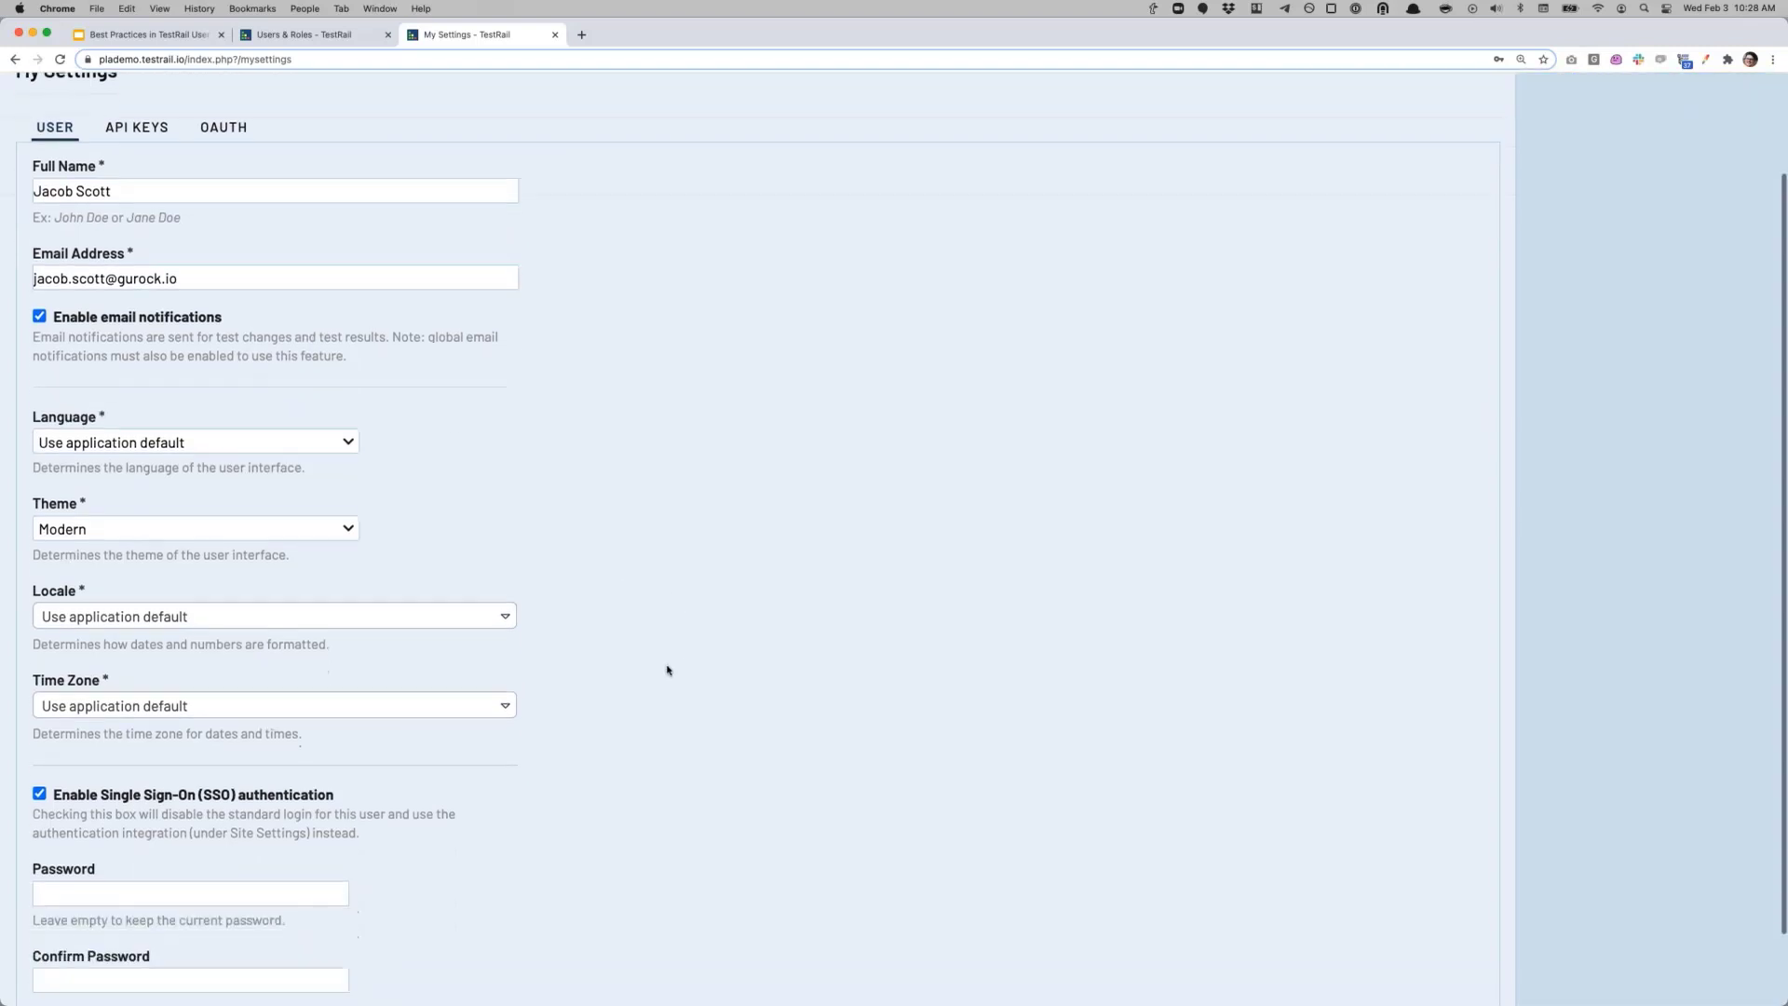
scroll(627, 659, "up", 3)
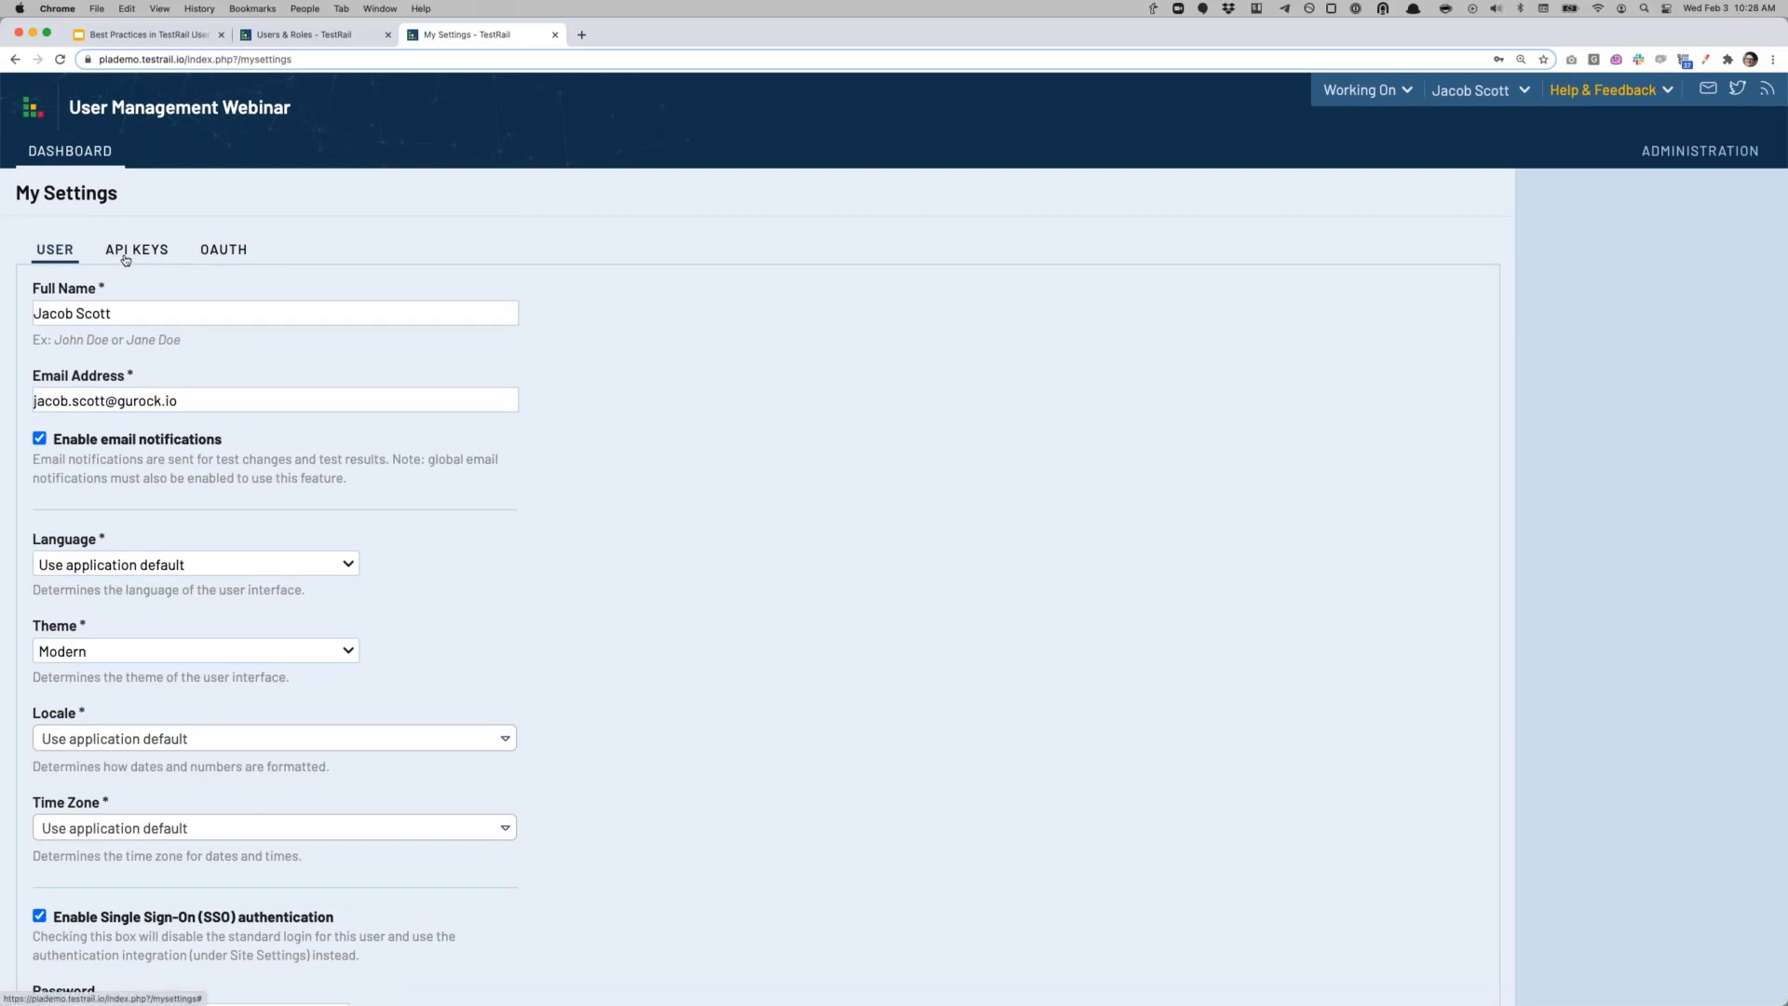
Step: Check the API Keys tab, then open TestRail QA's All Projects dashboard in a new tab
left_click(128, 260)
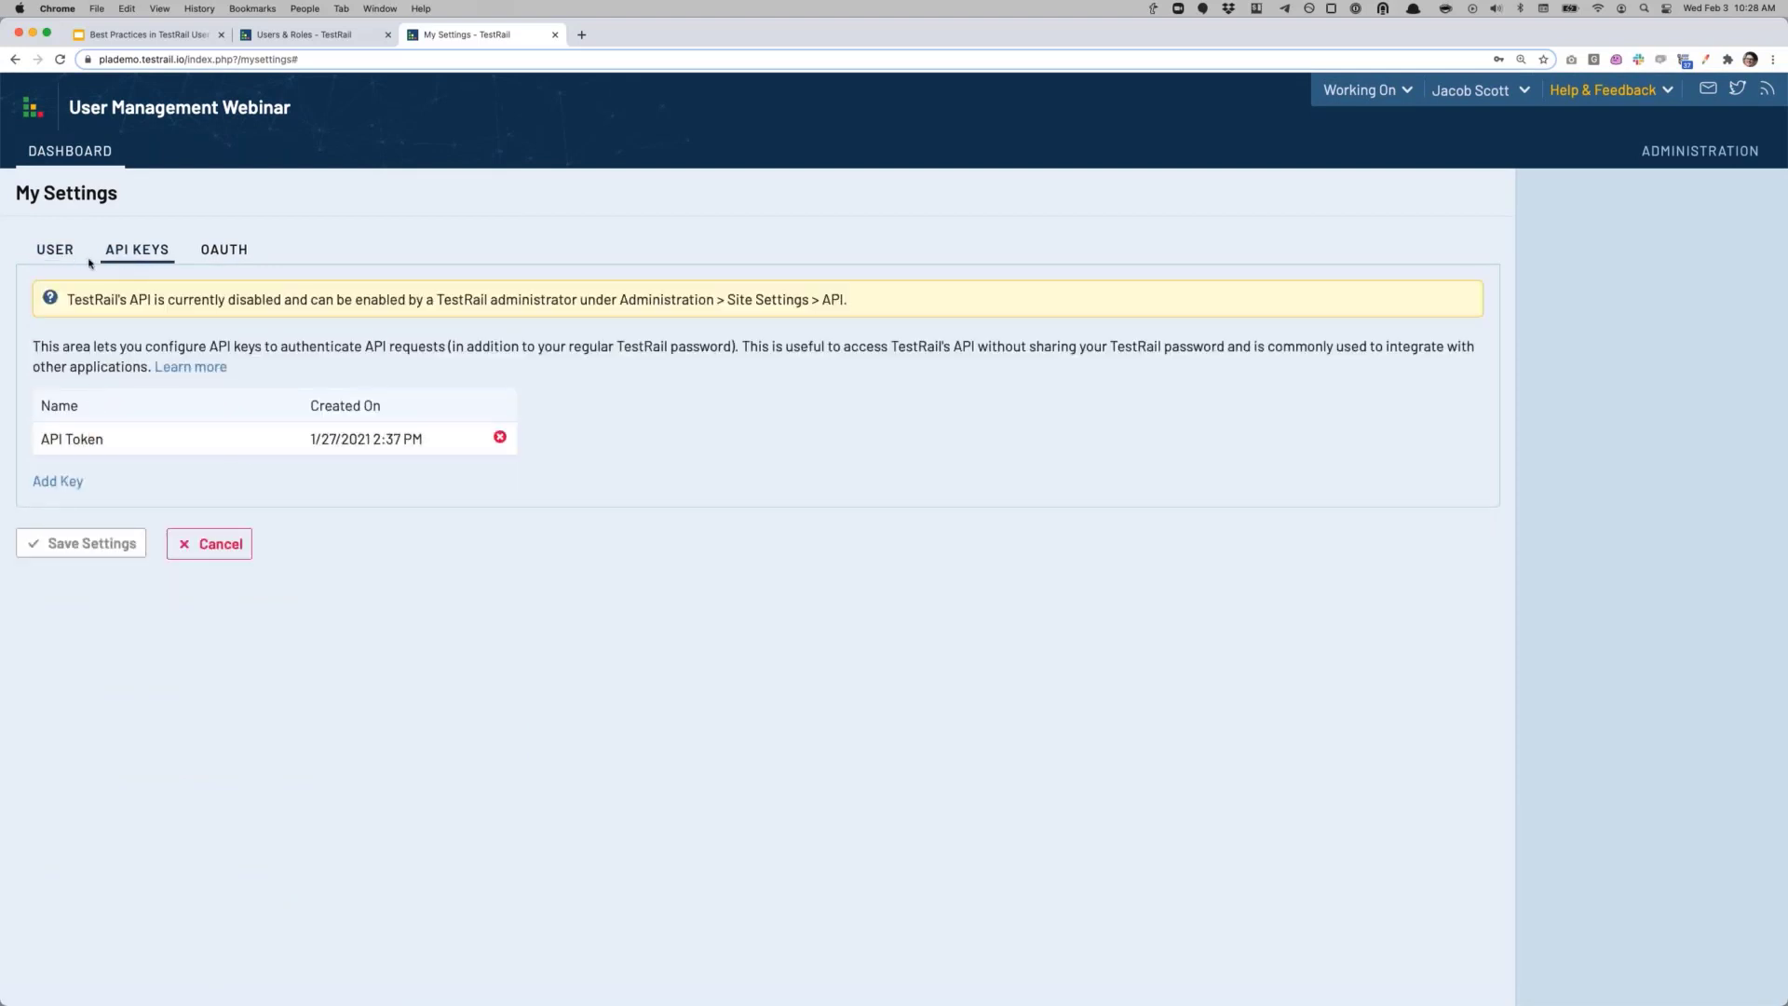
left_click(81, 259)
left_click(298, 34)
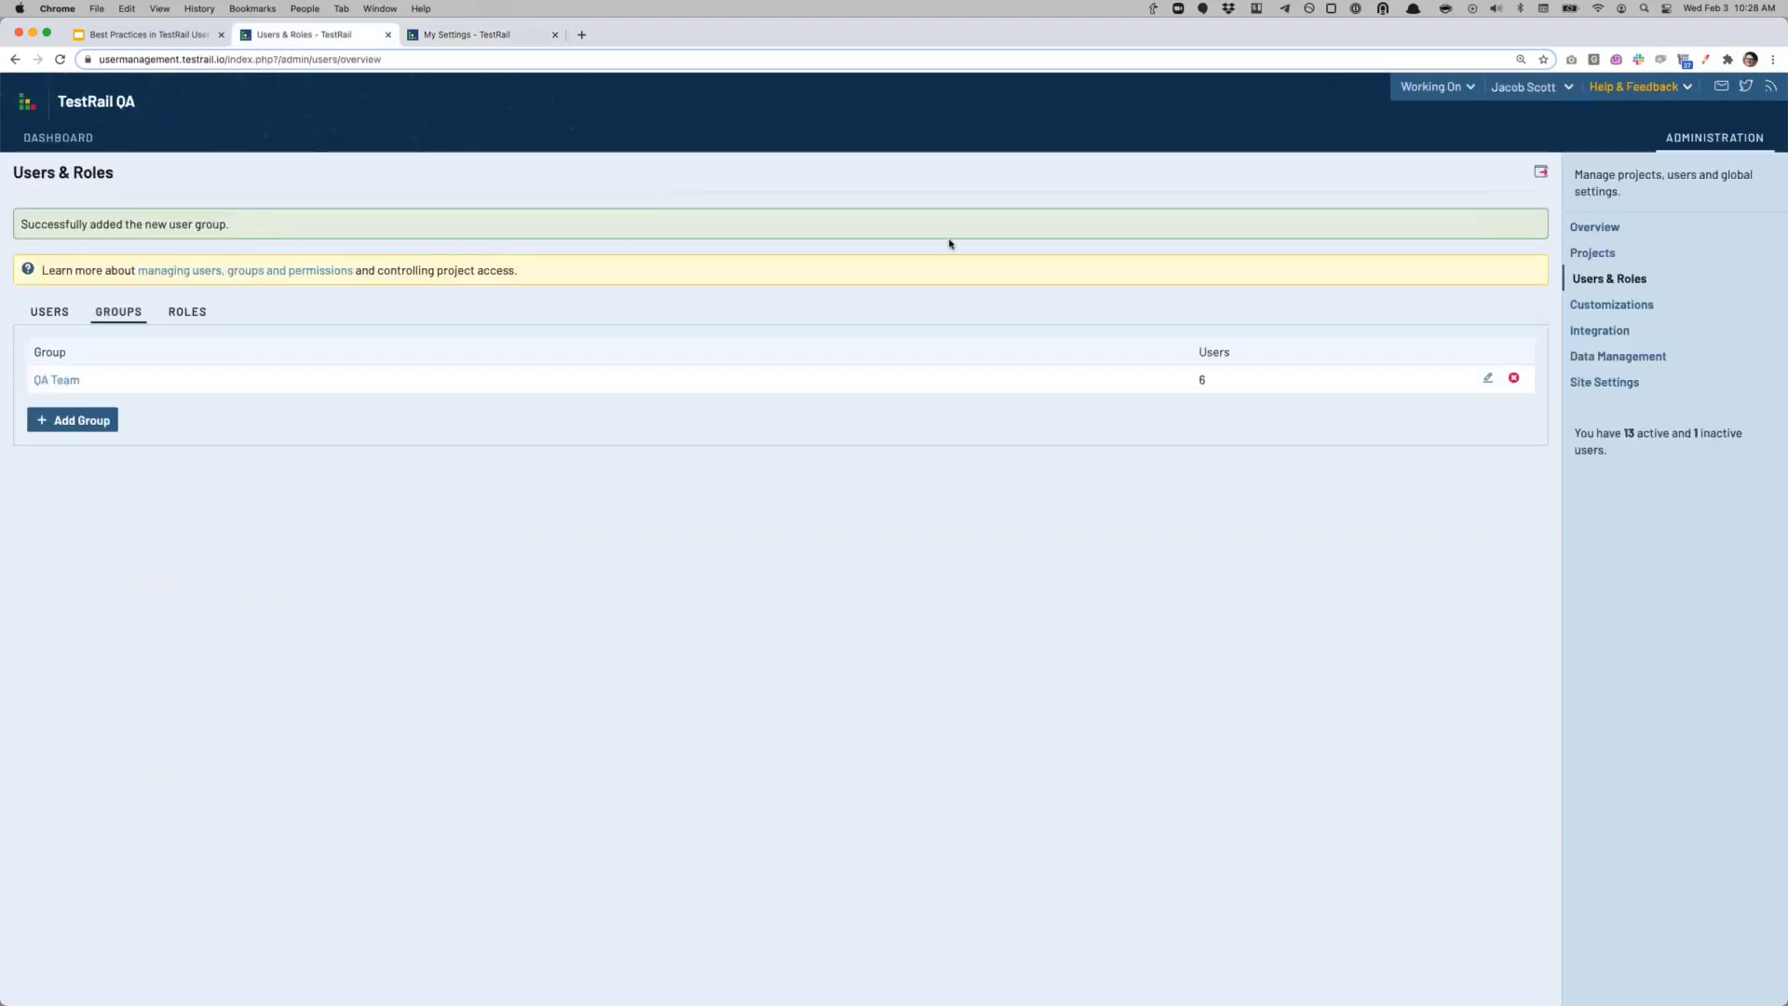
left_click(434, 37)
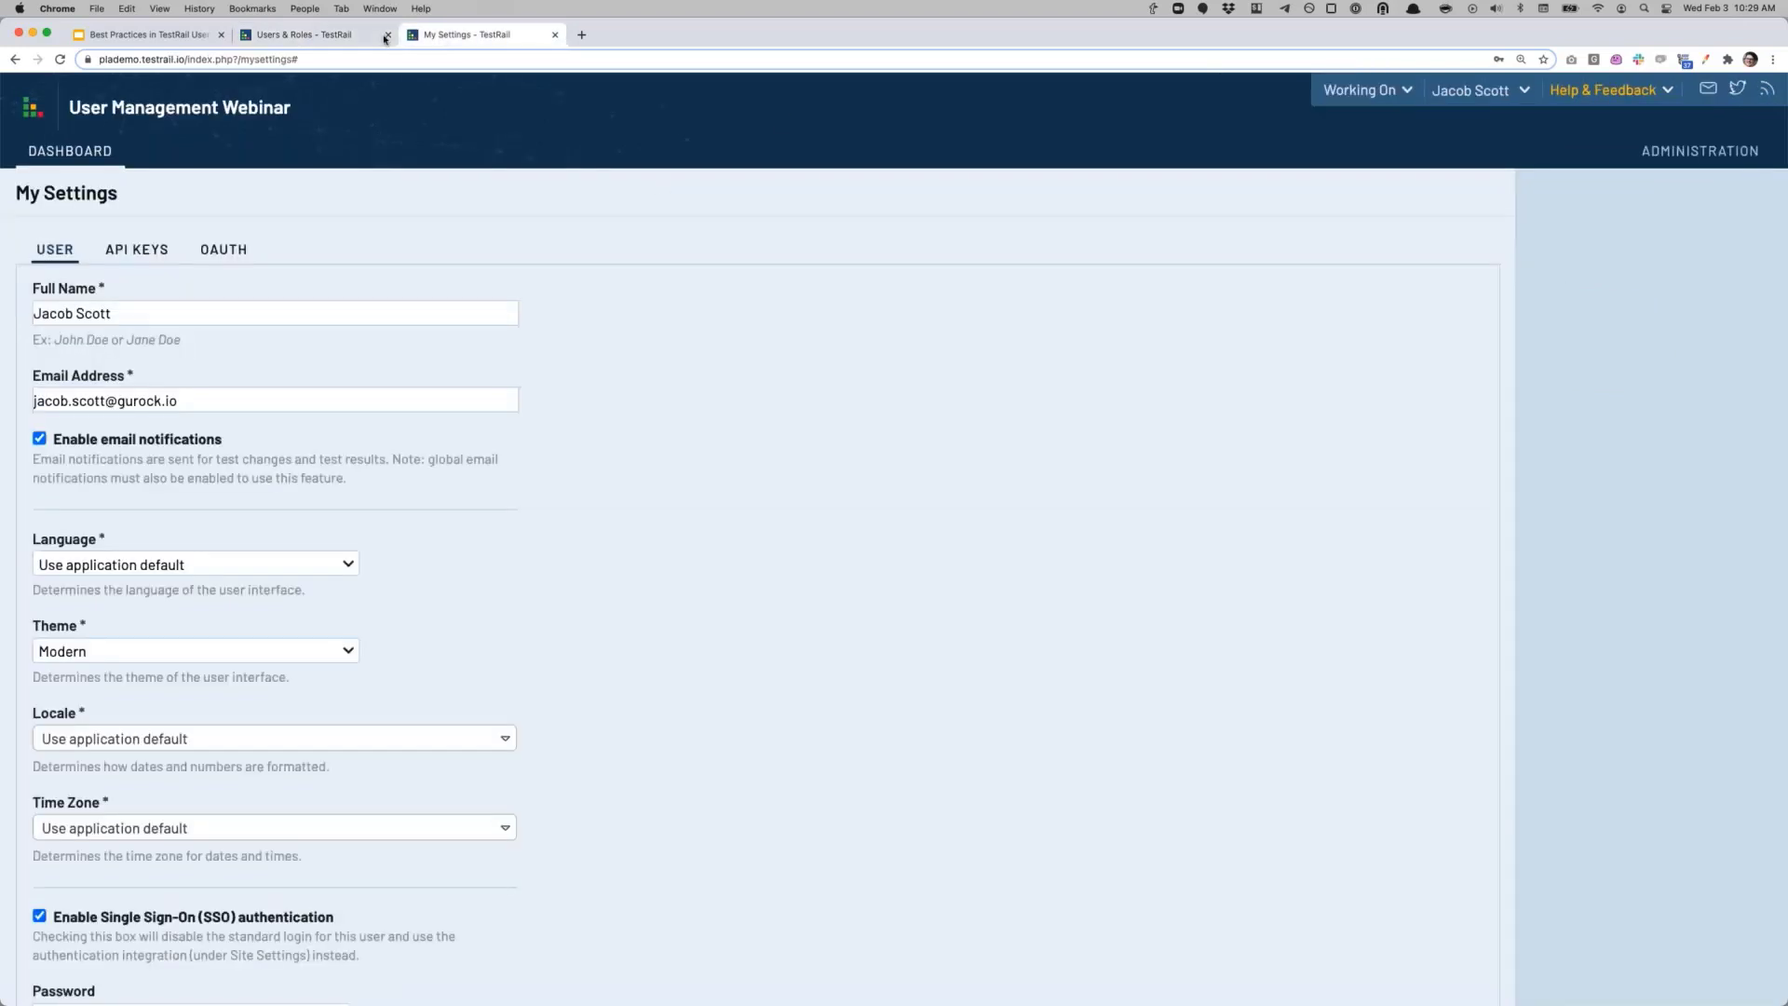
left_click(345, 38)
left_click(449, 35)
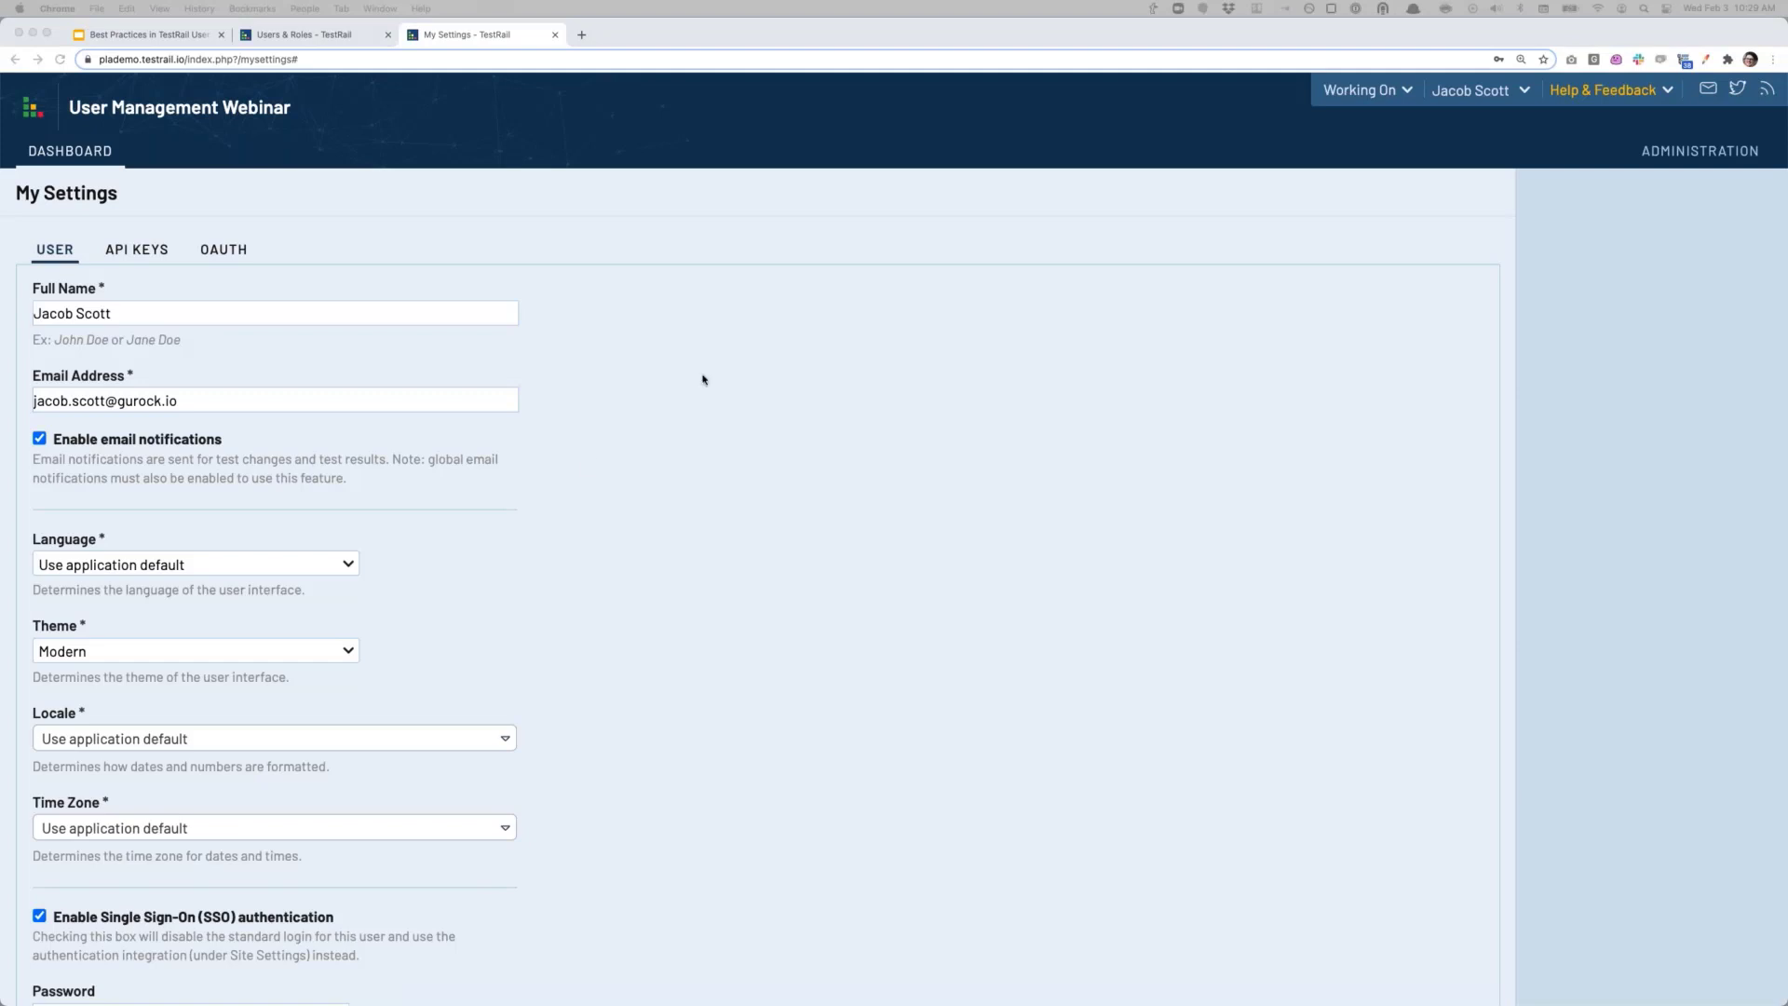
left_click_drag(739, 60, 726, 35)
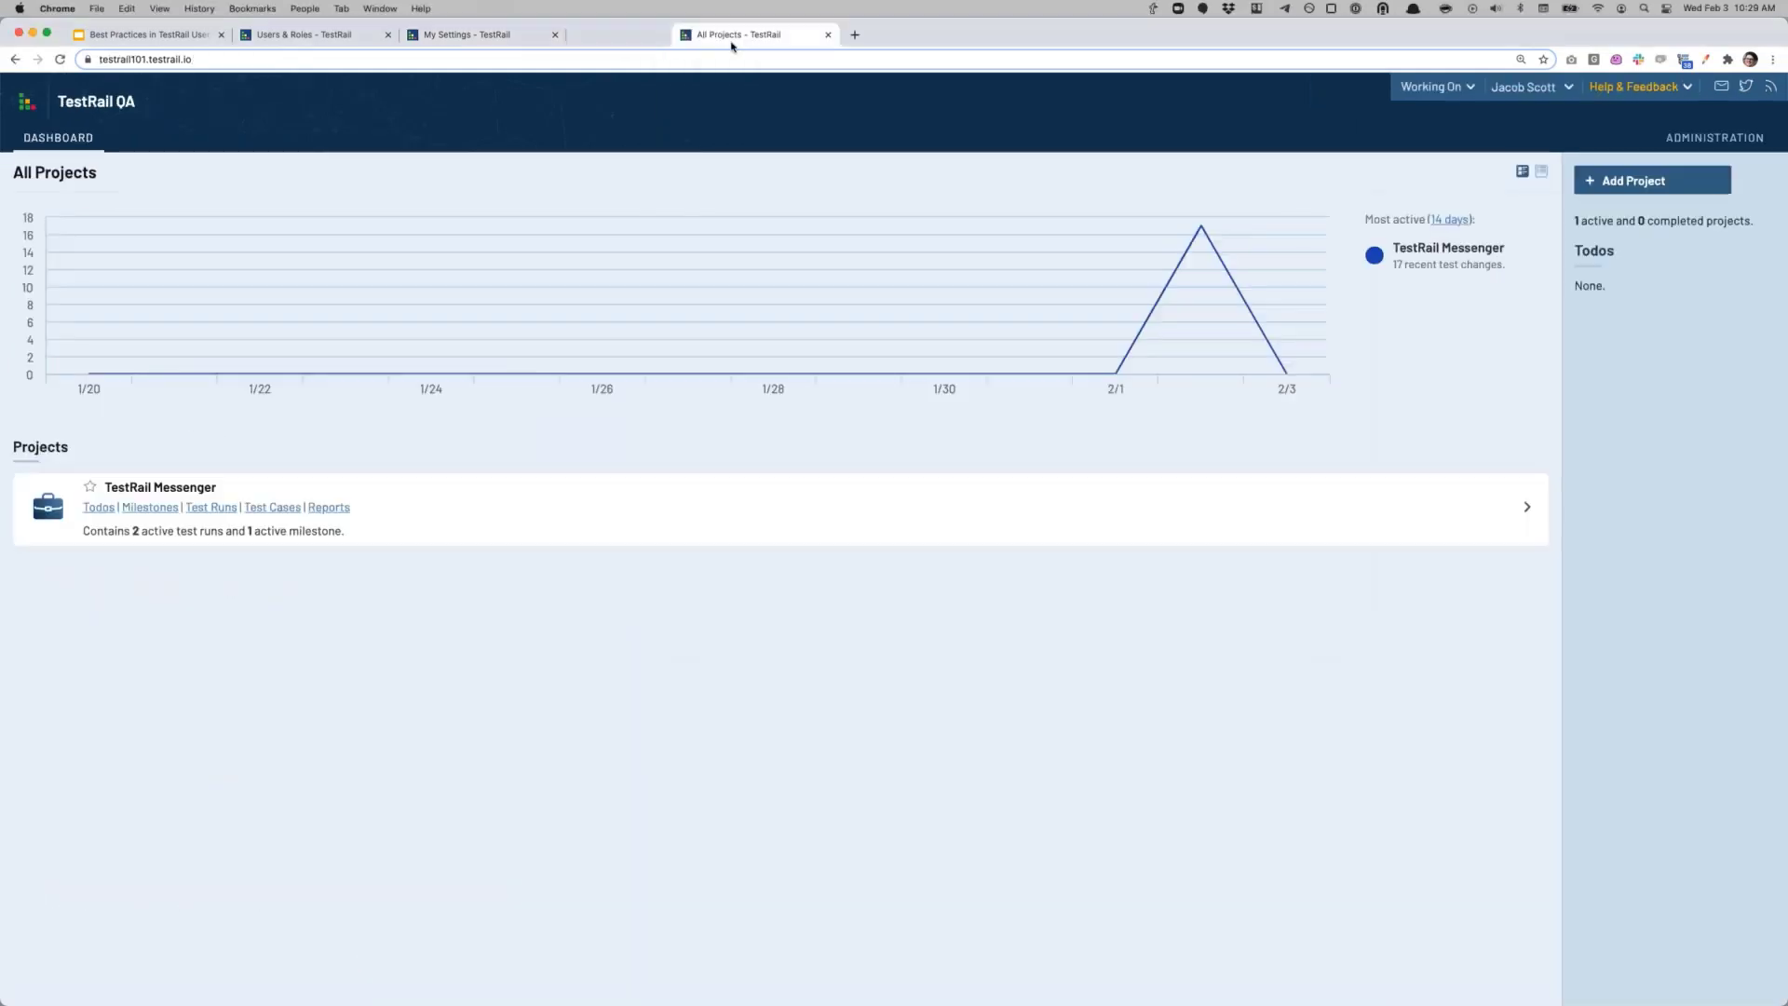
Step: Open My Settings on the TestRail QA site and show its JIRA integration settings
left_click(1524, 87)
left_click(1488, 132)
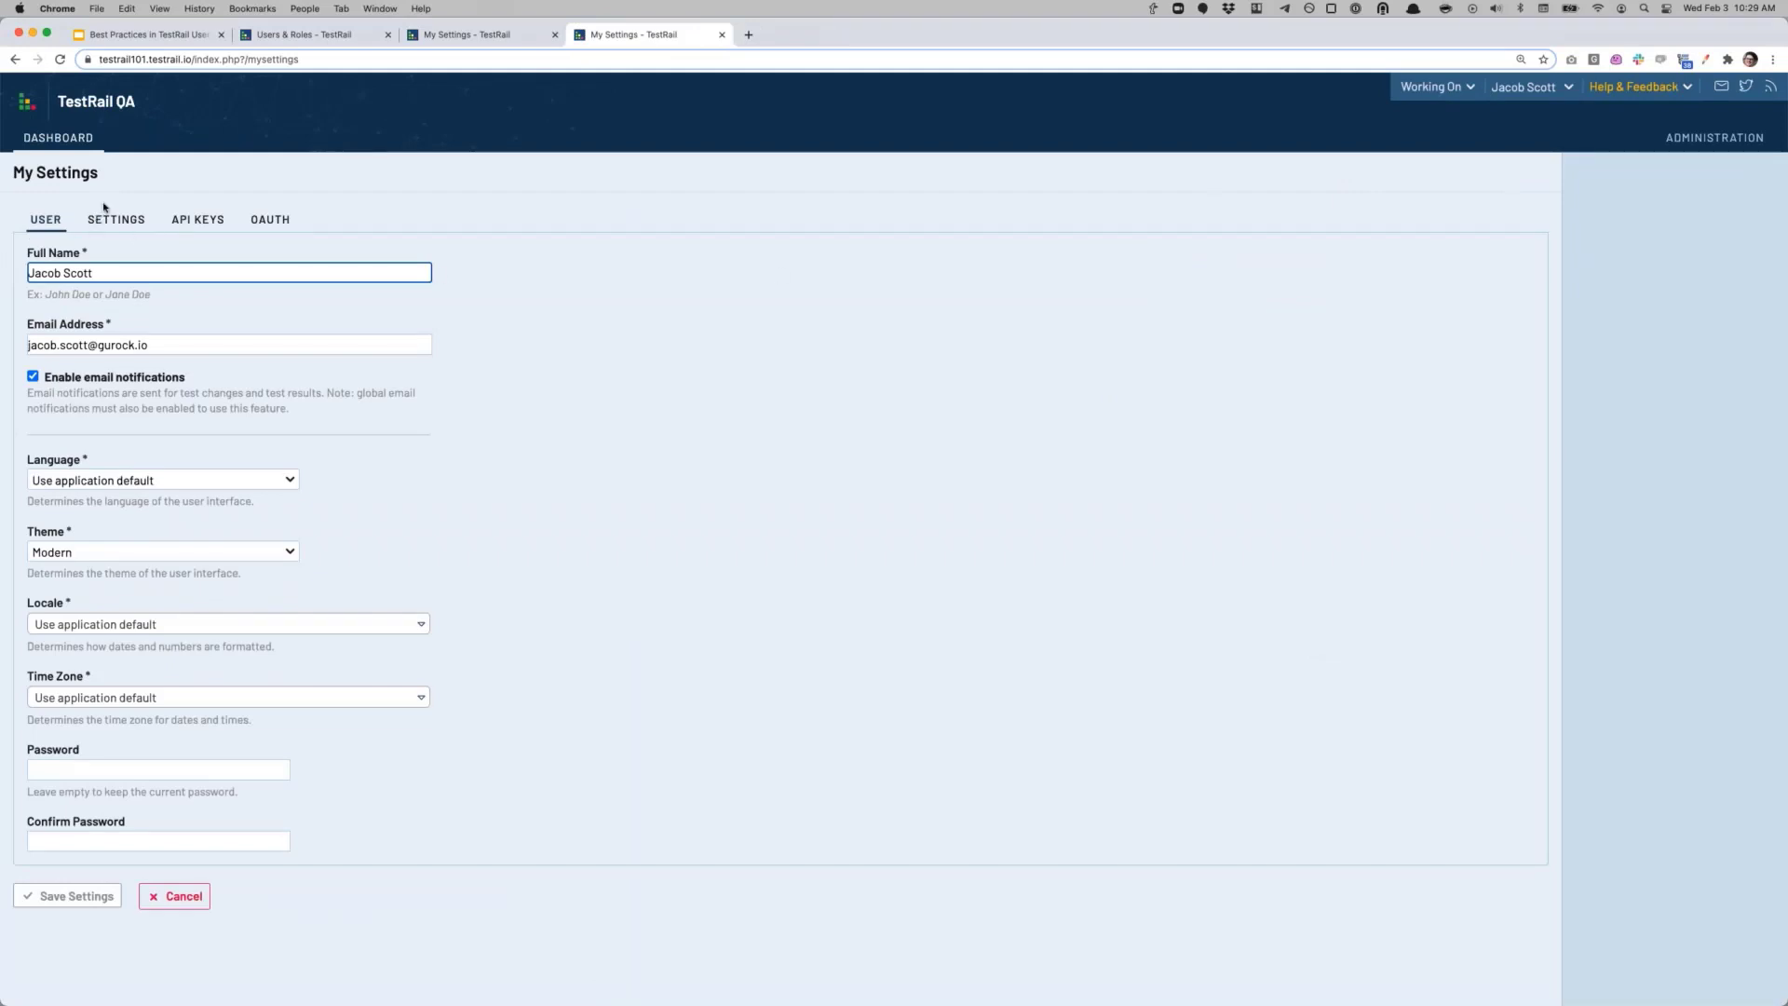
left_click(124, 225)
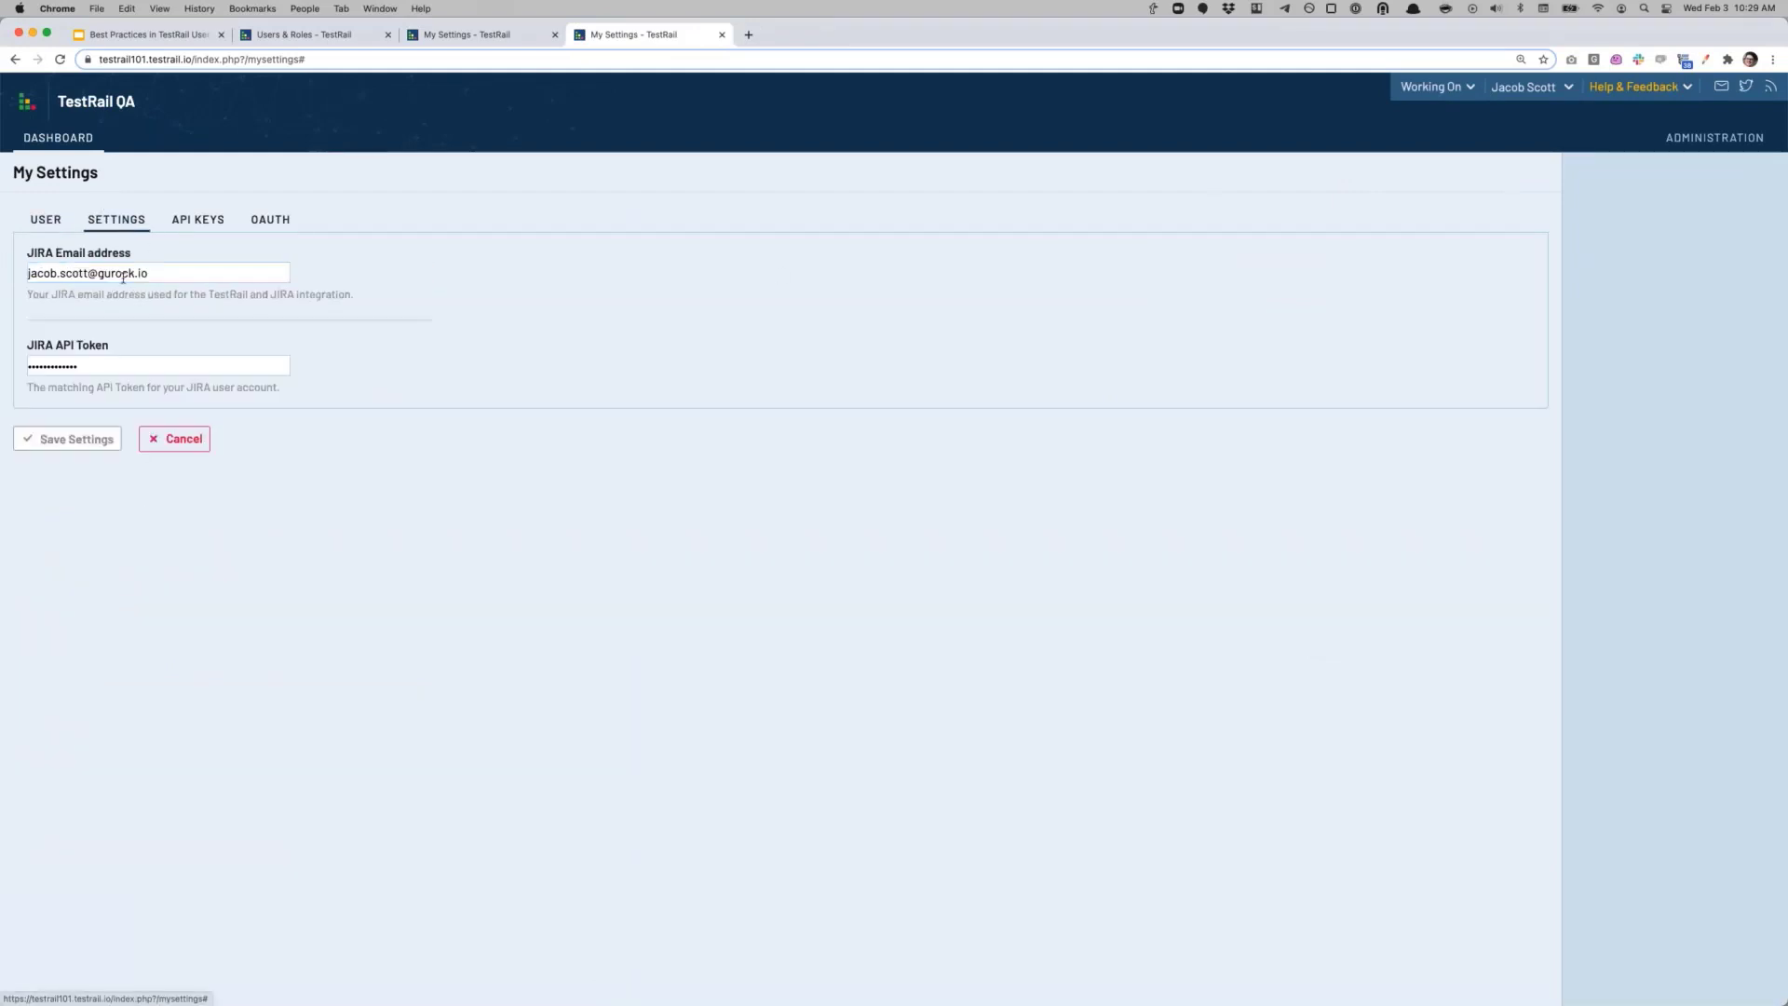
left_click_drag(24, 261, 160, 258)
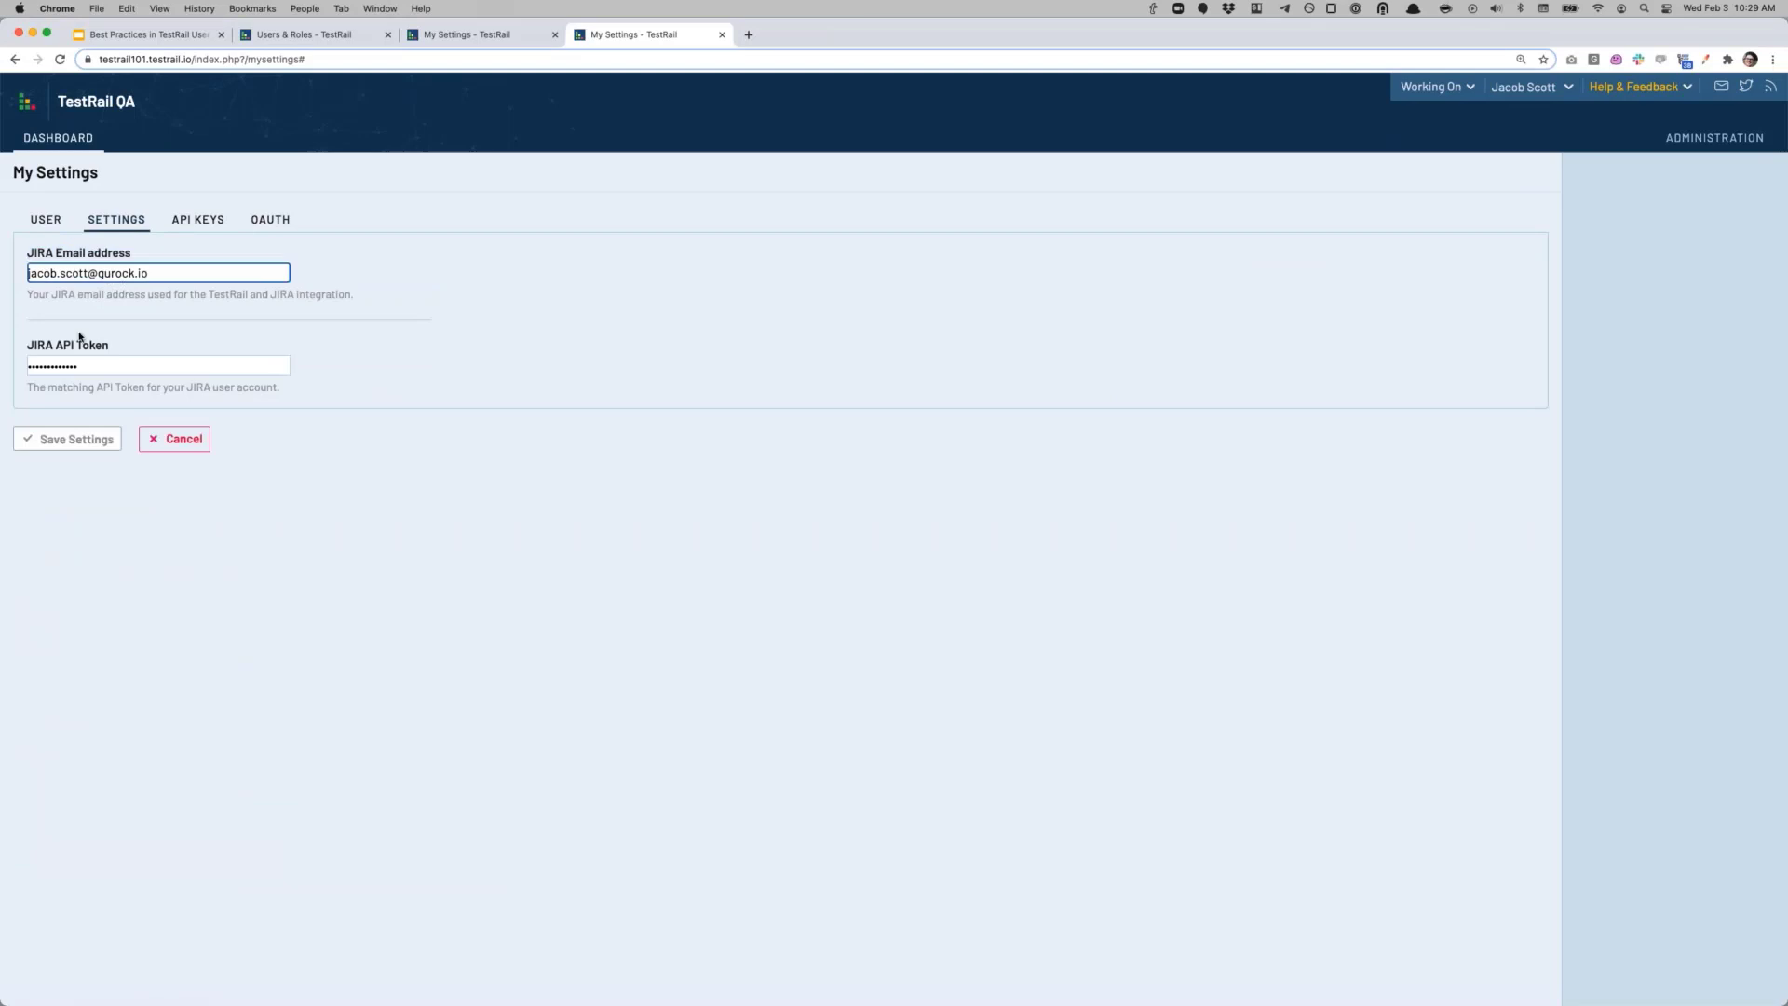
left_click_drag(27, 346, 114, 347)
Step: Review the JIRA Email address and API Token fields, then return to the webinar site's My Settings
left_click(113, 347)
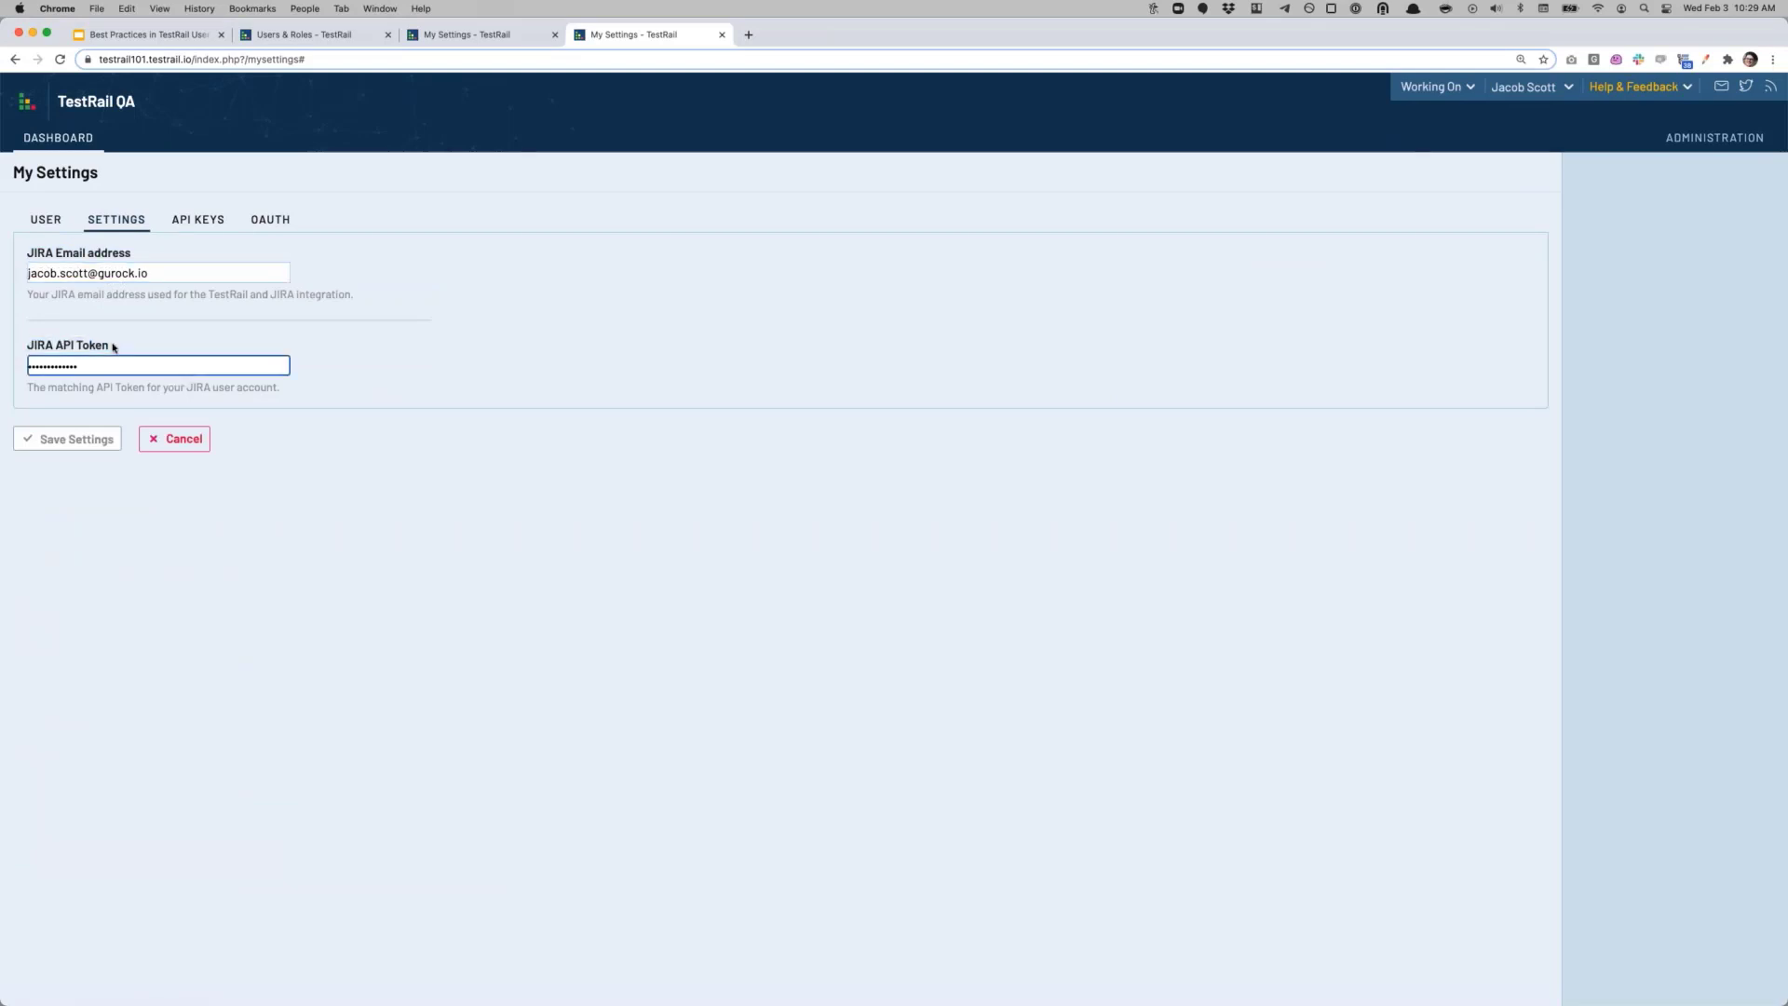
left_click_drag(27, 260, 135, 260)
left_click(129, 266)
left_click(119, 363)
left_click(164, 279)
left_click(145, 373)
left_click(173, 270)
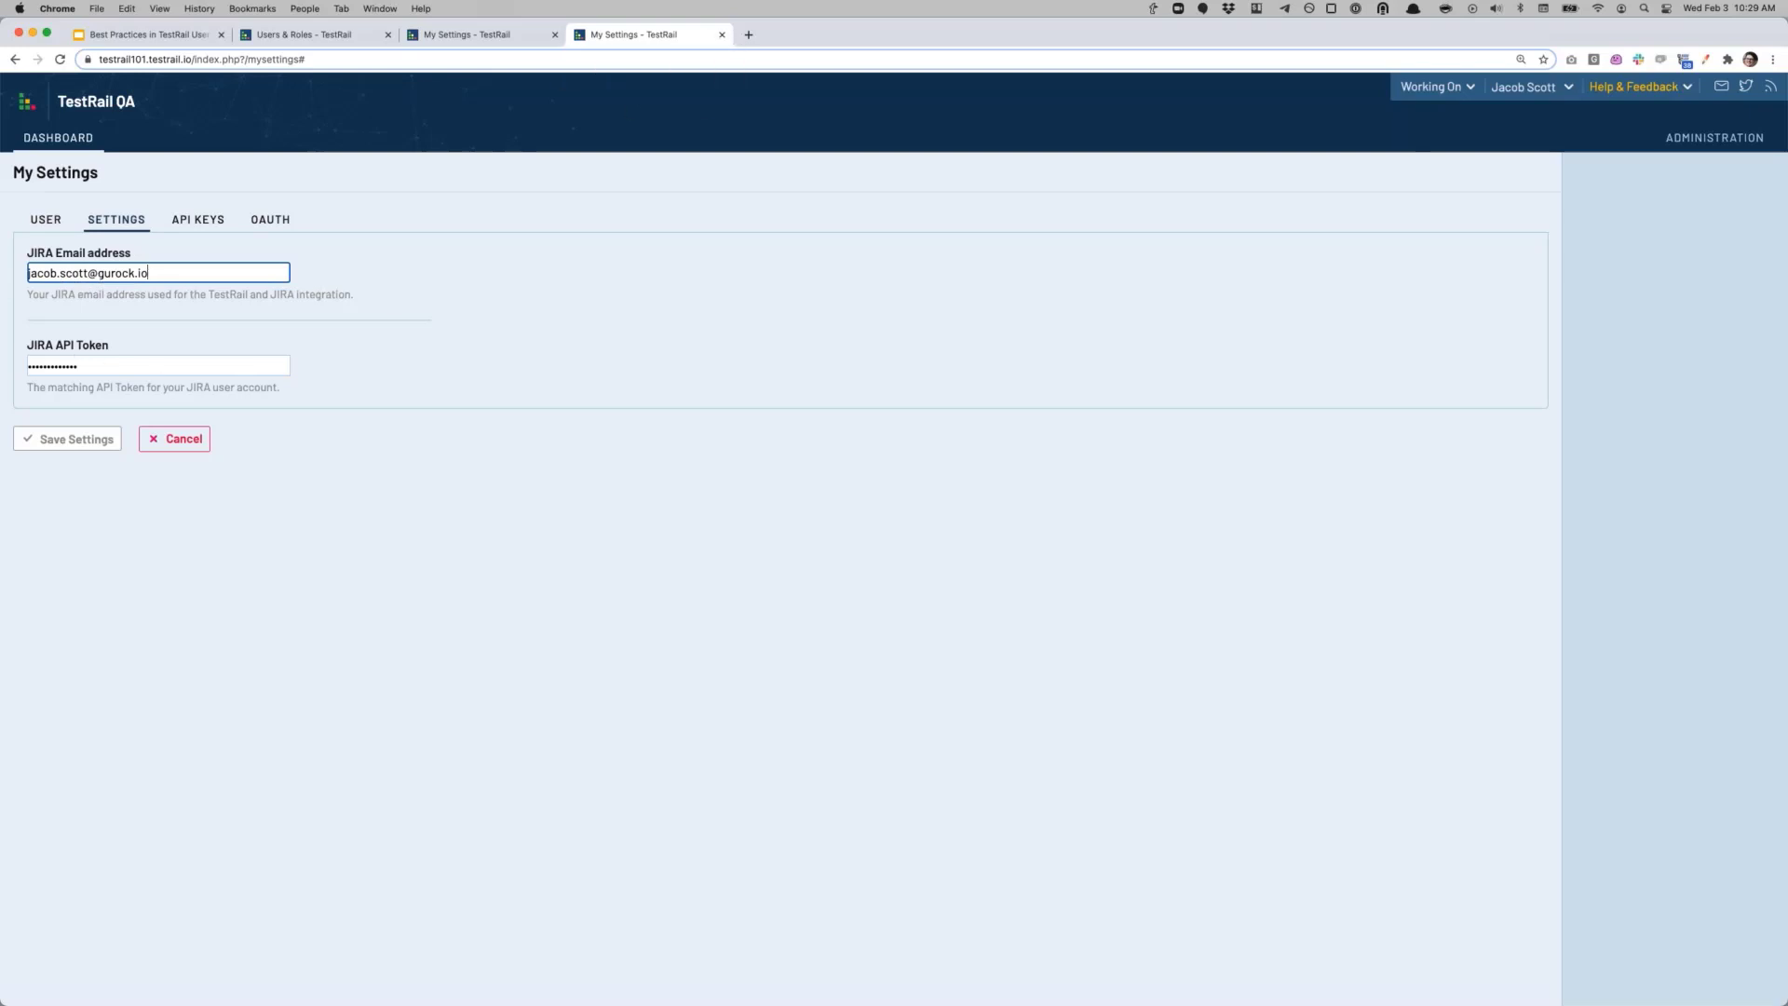
left_click_drag(652, 37, 149, 35)
left_click(603, 37)
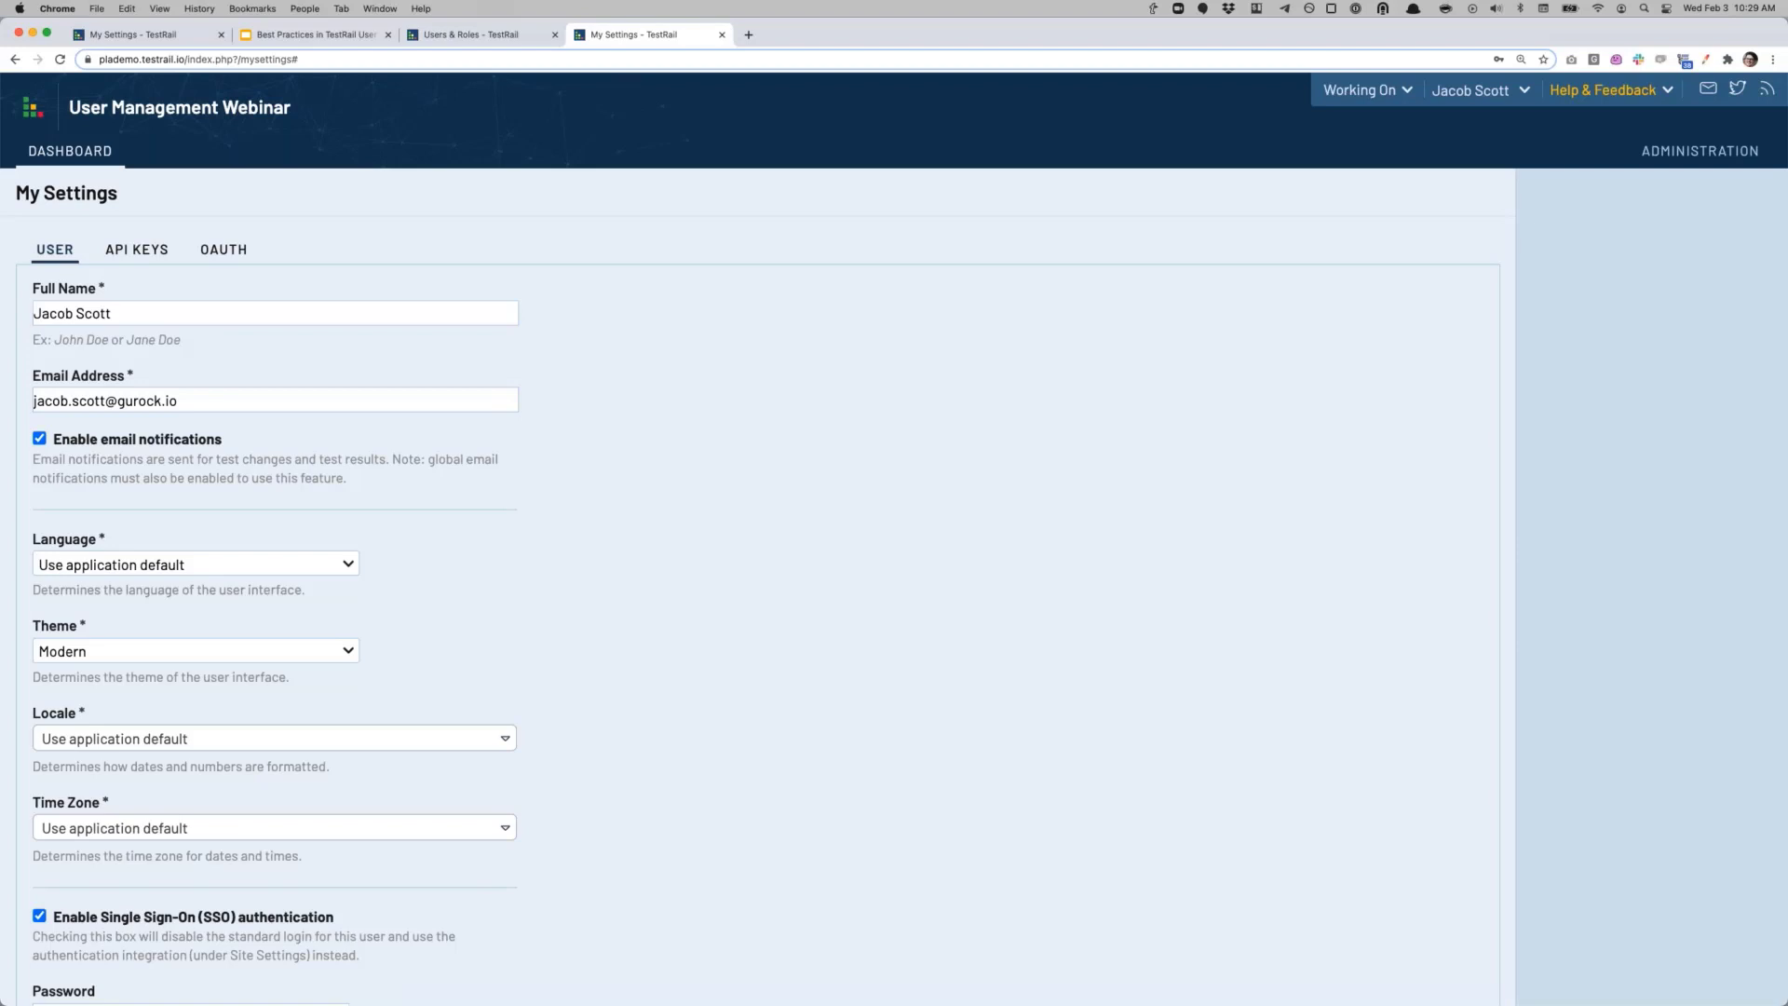
Step: Go to Administration > Site Settings > Security and expand the Password Policy dropdown
left_click(1688, 147)
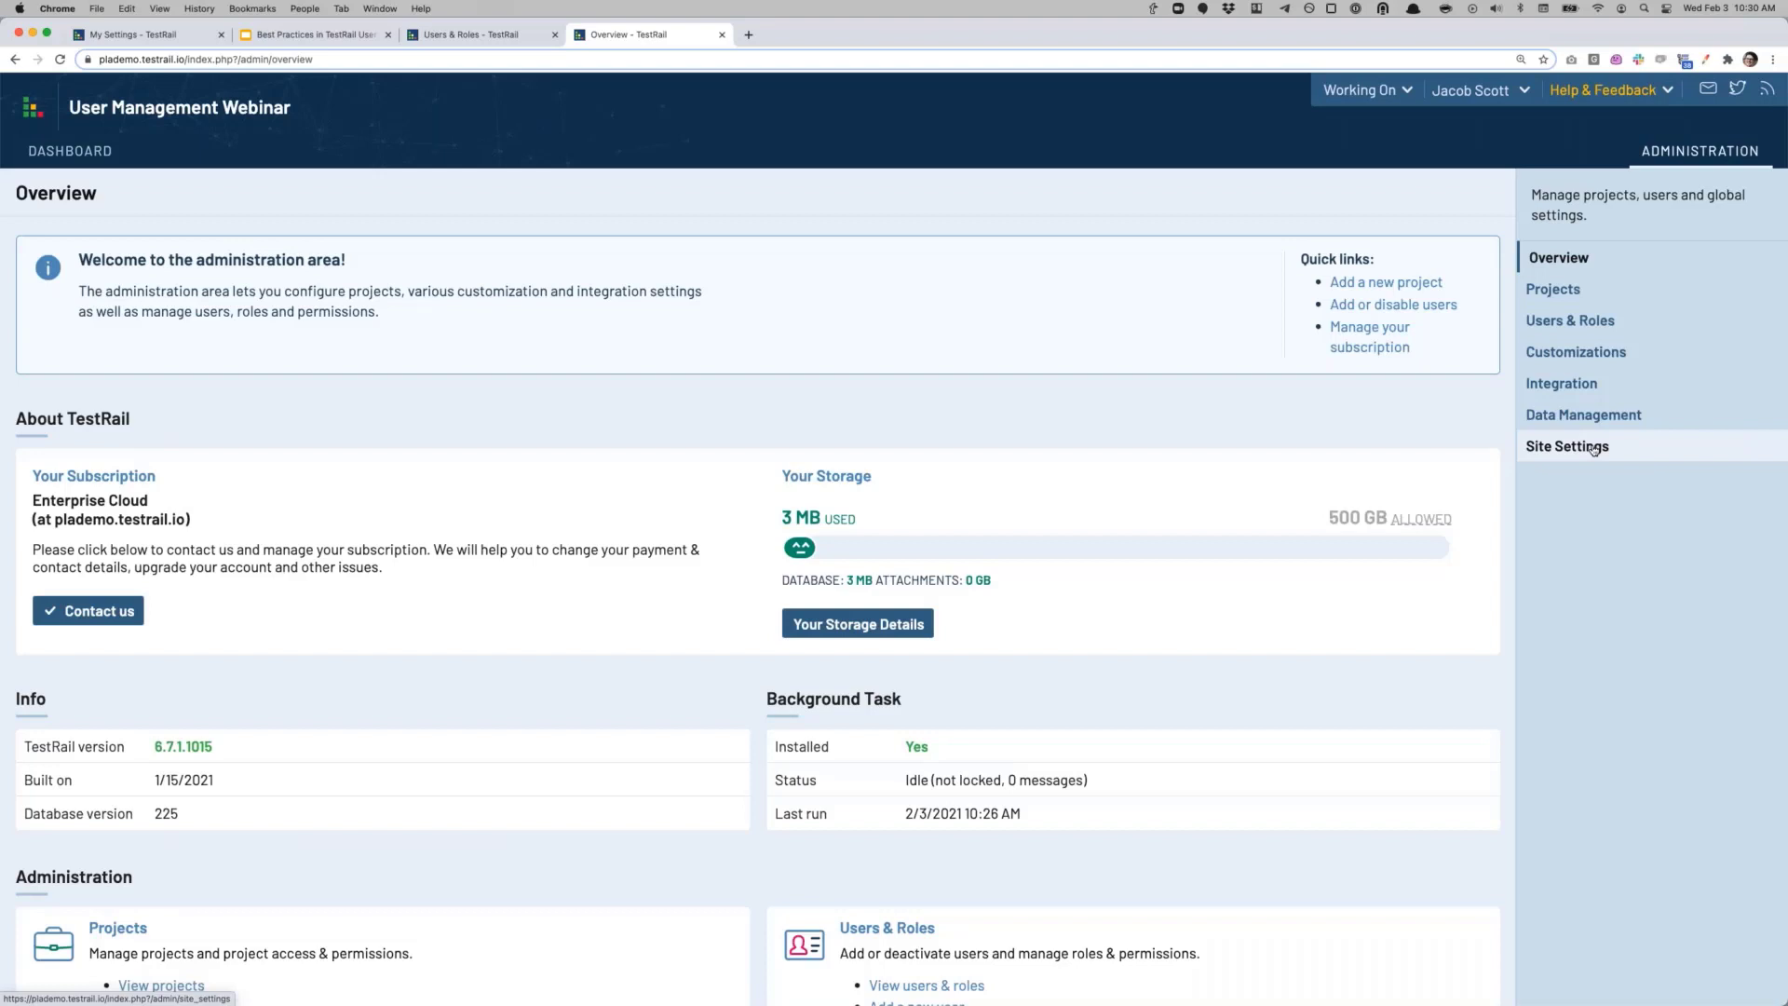
scroll(1593, 449, "down", 1)
left_click(1581, 405)
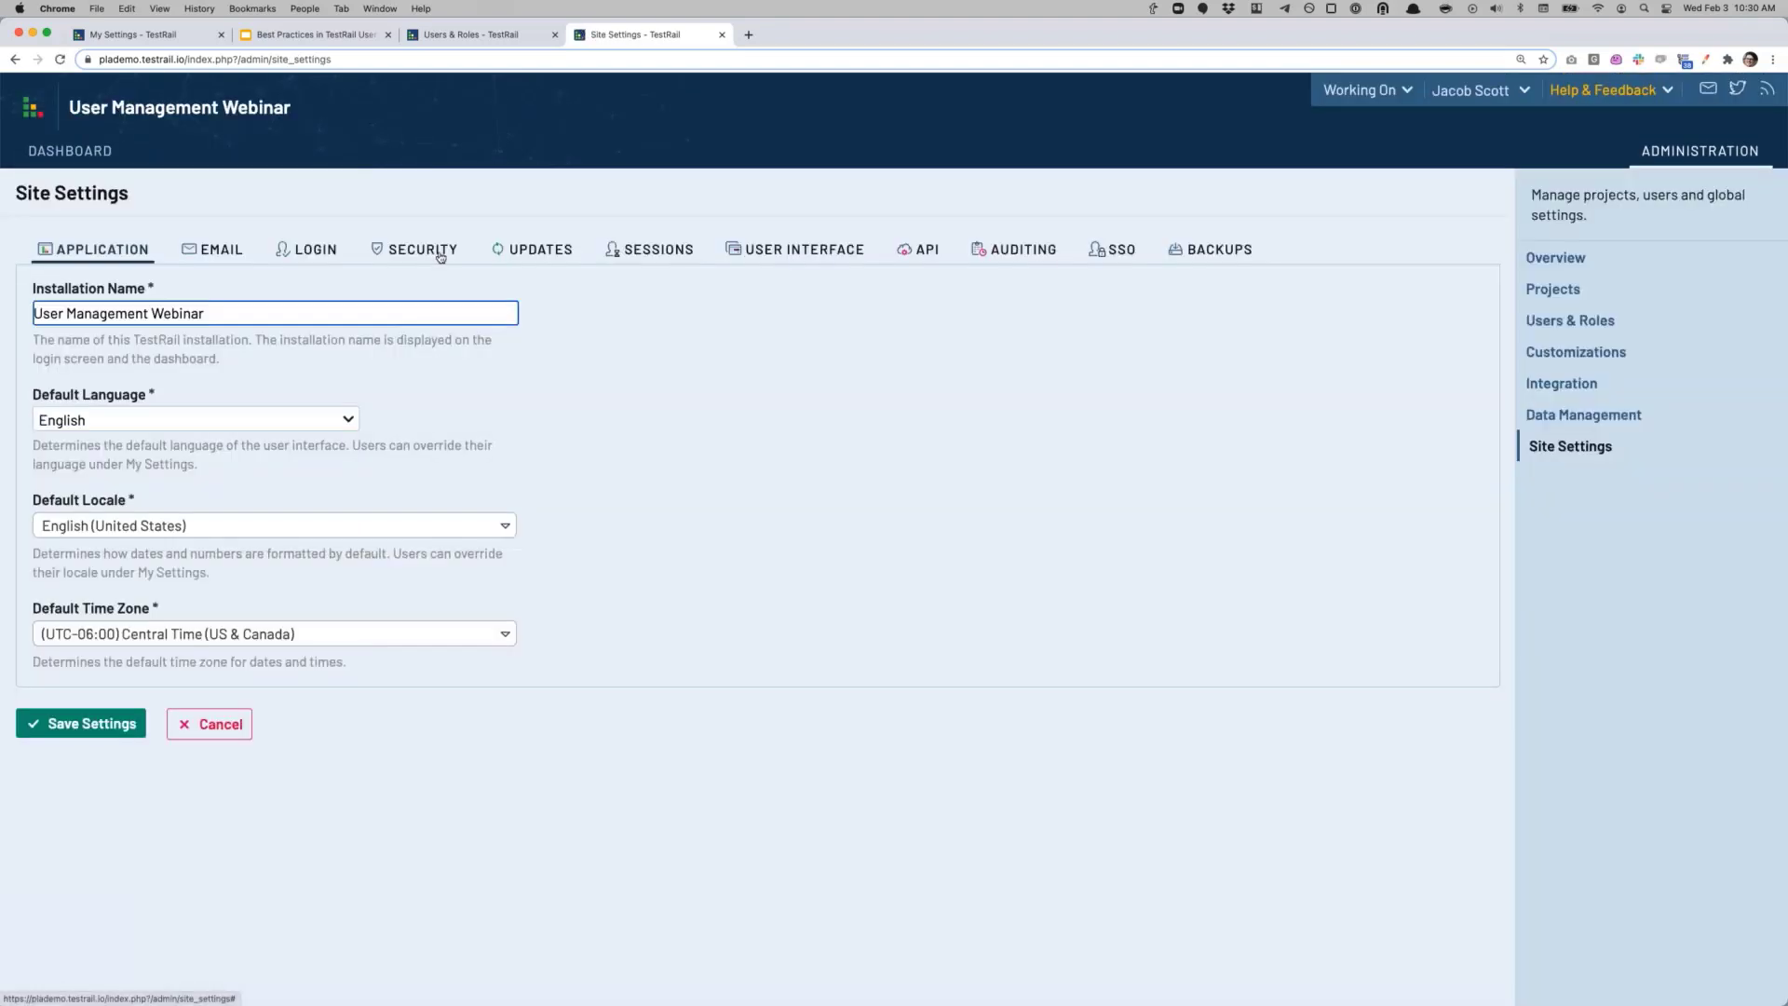
left_click(440, 257)
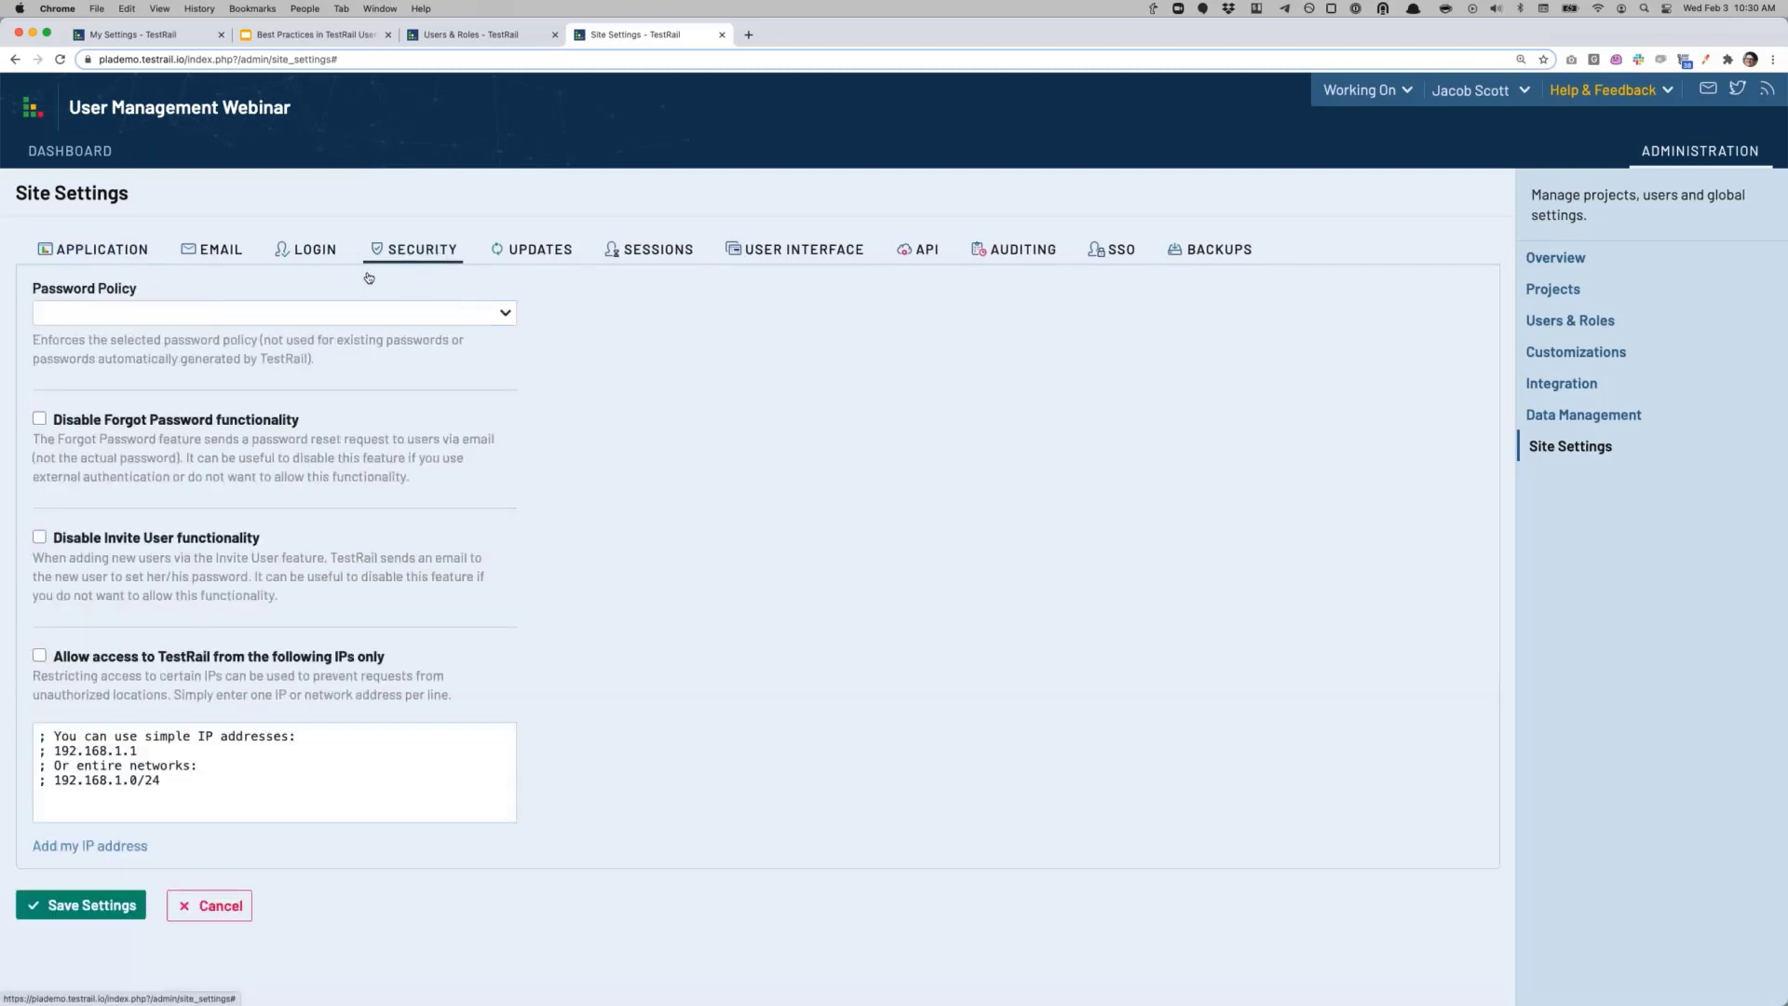
left_click(500, 321)
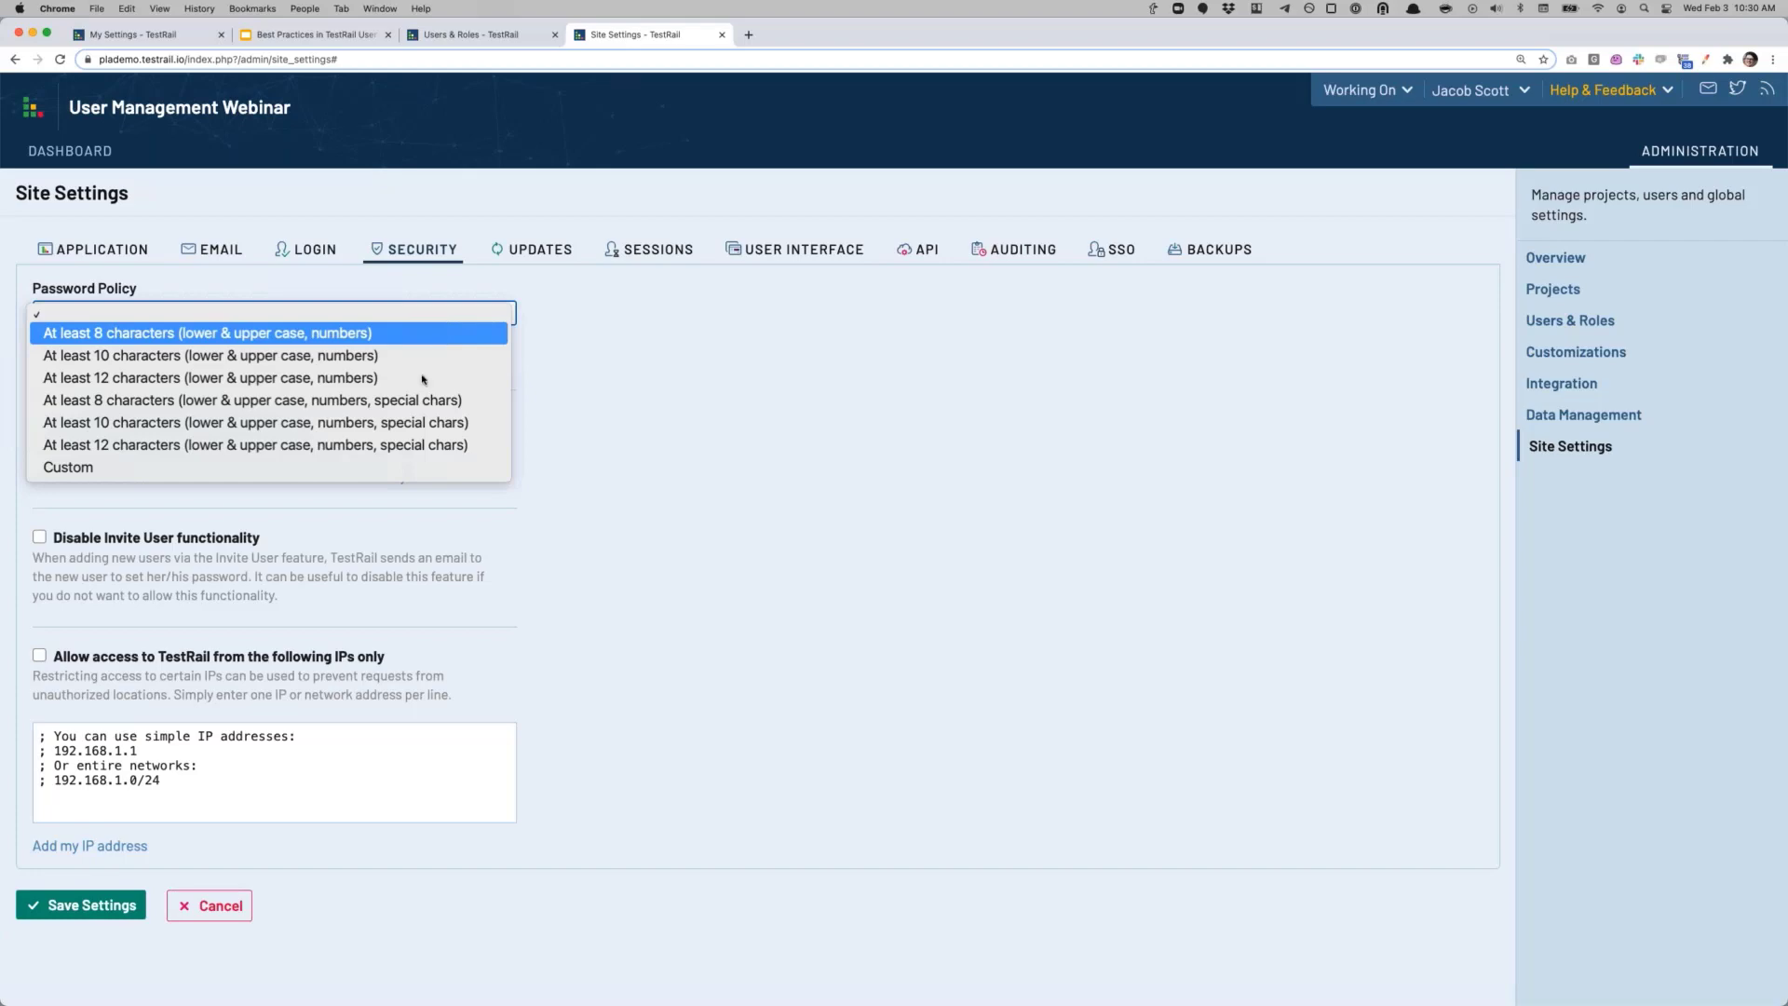
Step: Select the Custom password policy, inspect its regex rules, then reset the policy to blank
left_click(373, 462)
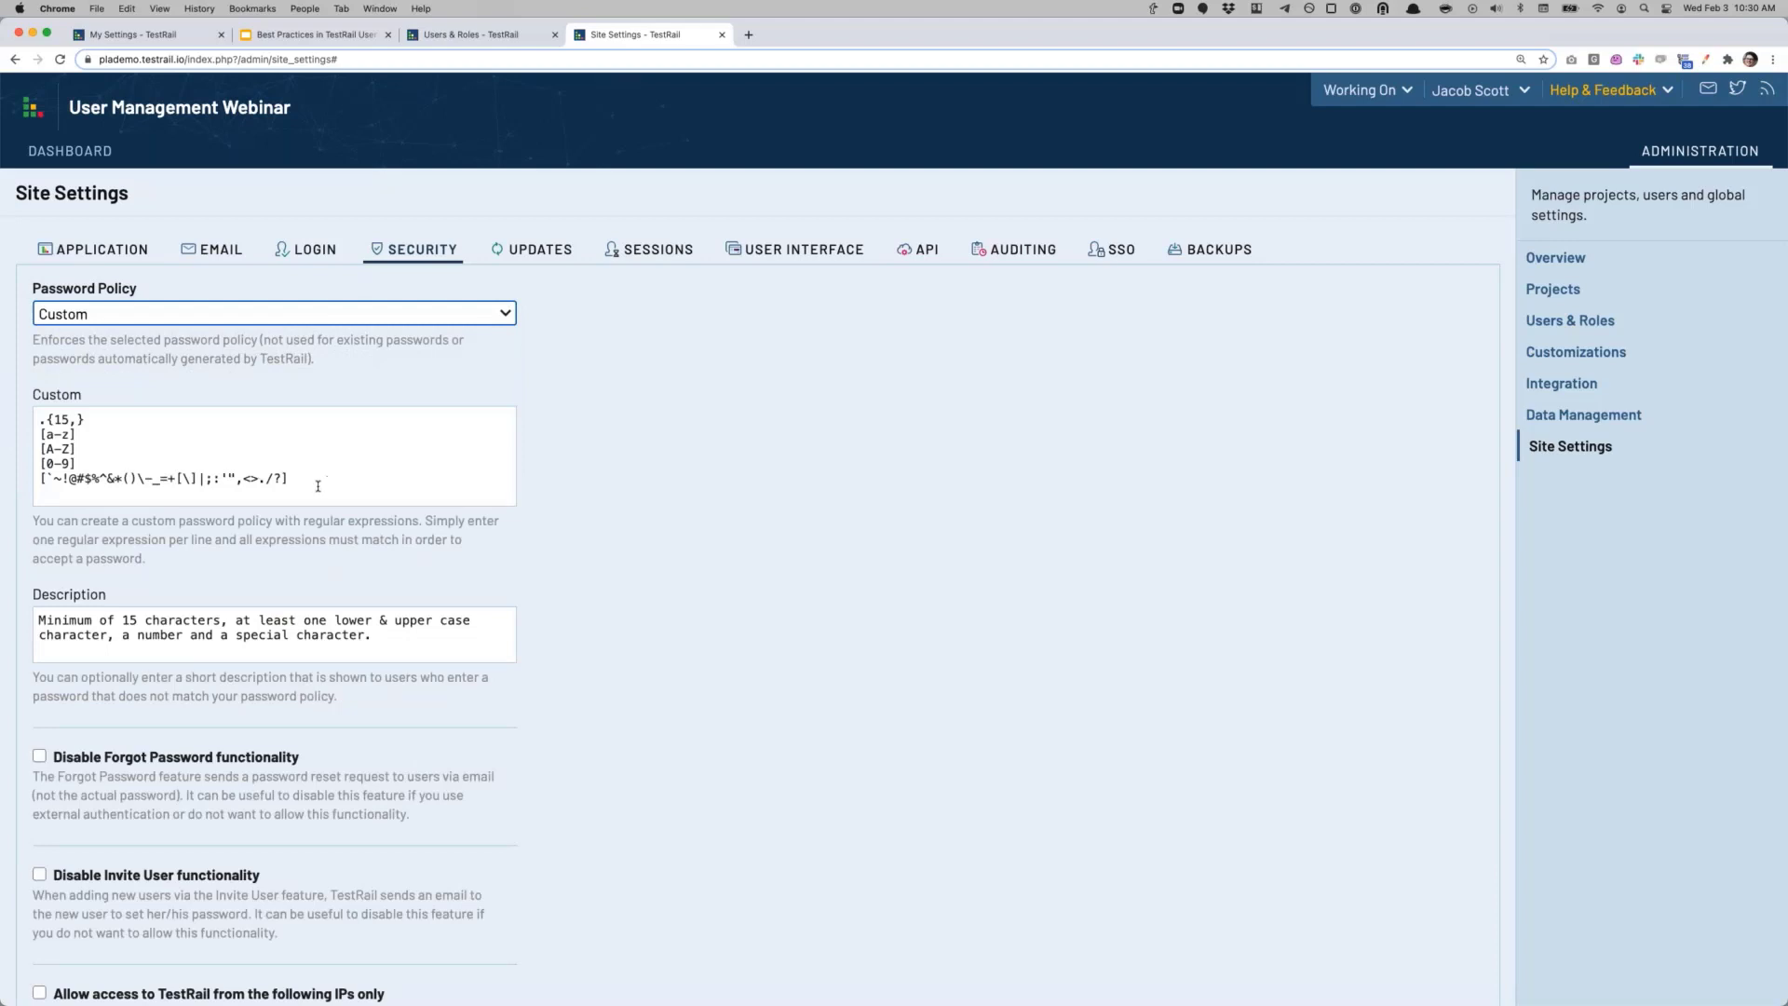
left_click_drag(270, 492, 37, 416)
left_click(37, 416)
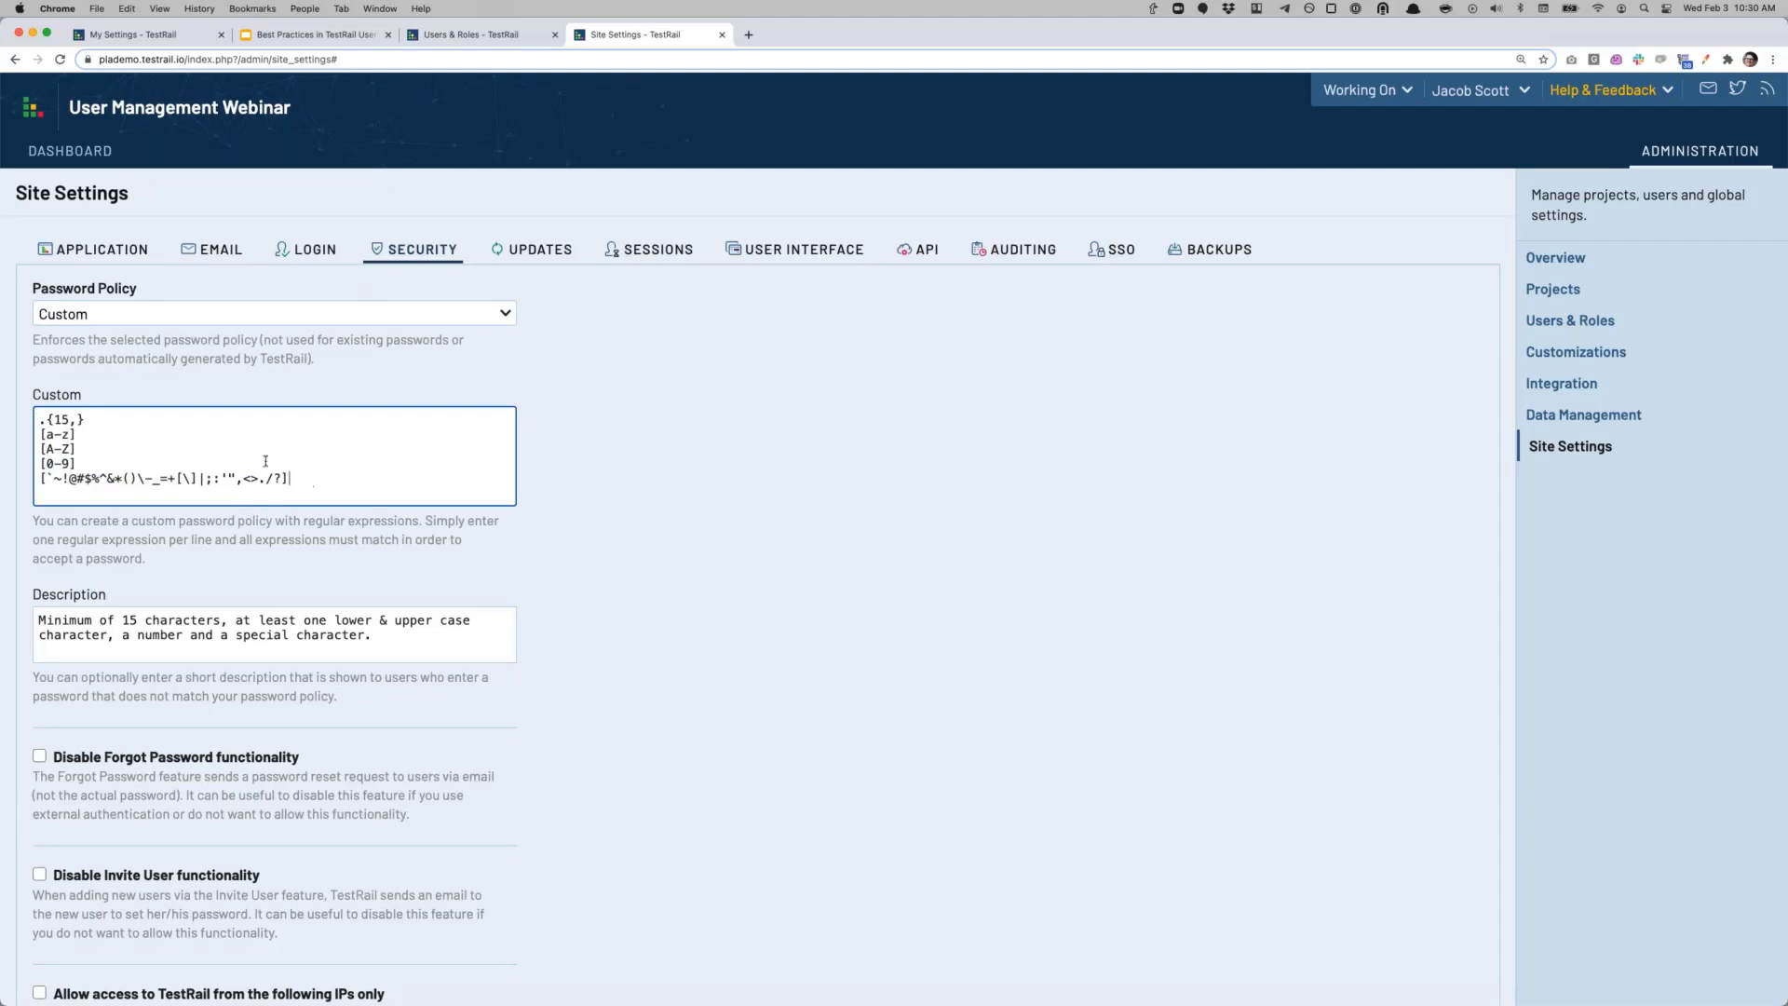
left_click_drag(293, 482, 37, 416)
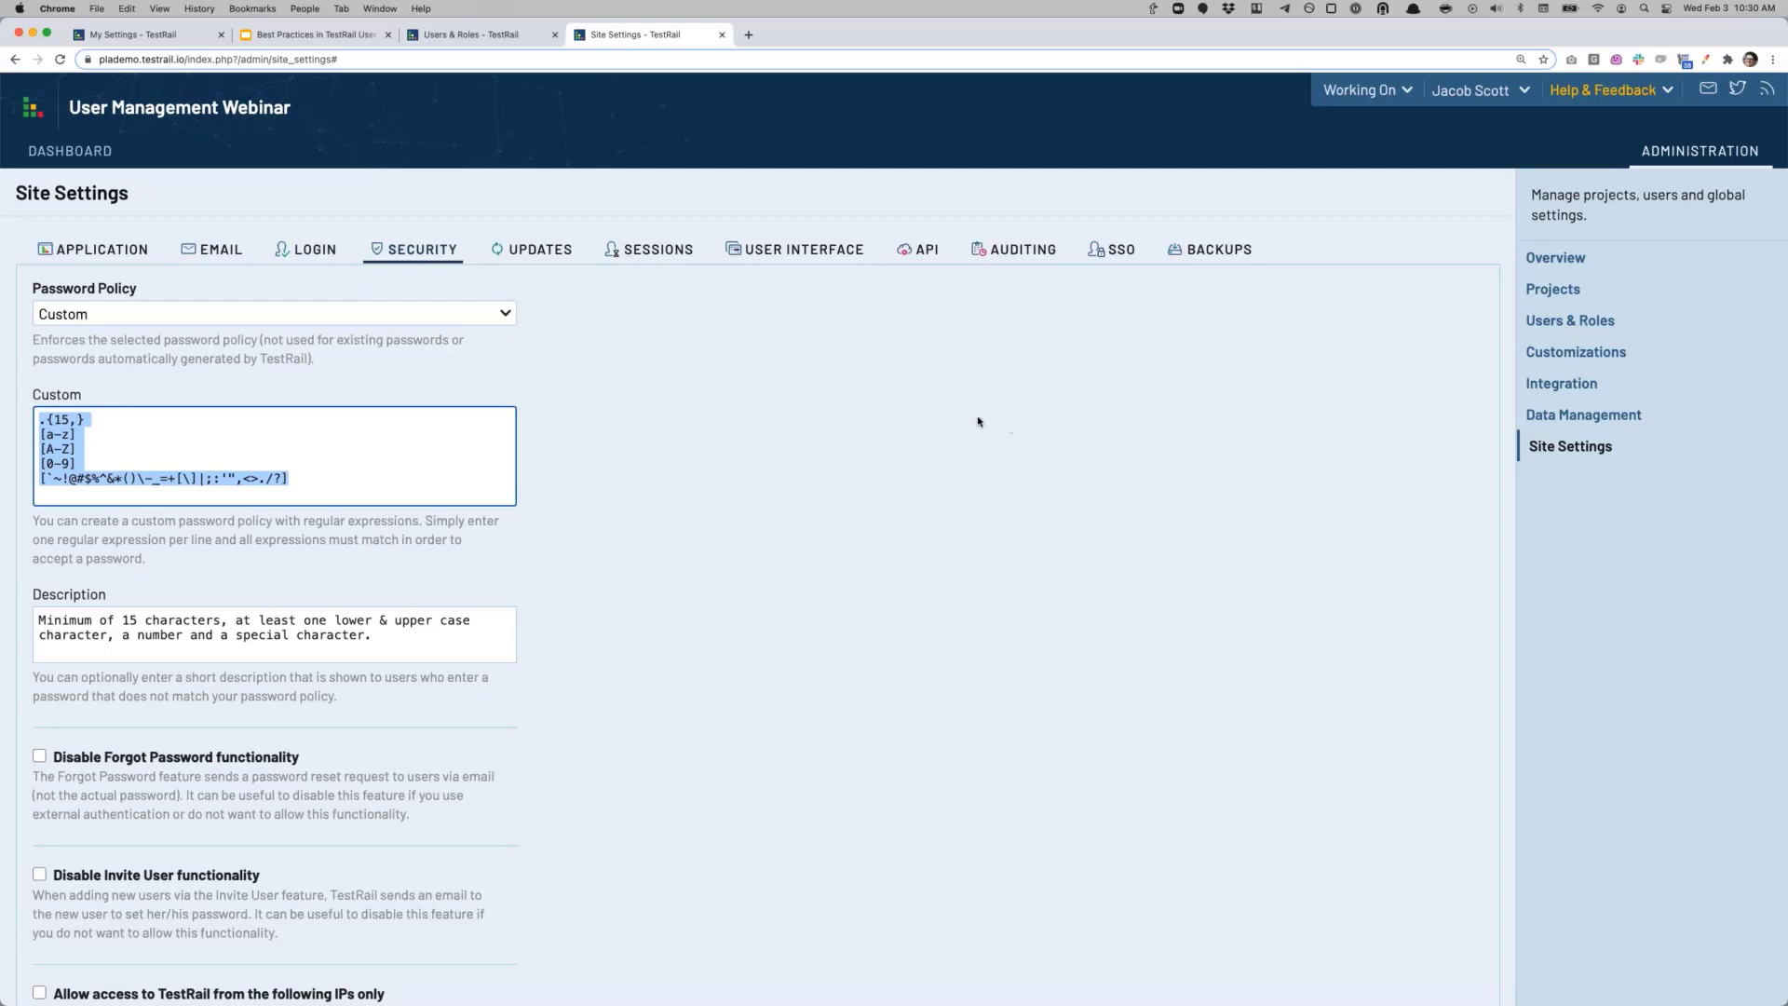
left_click(354, 317)
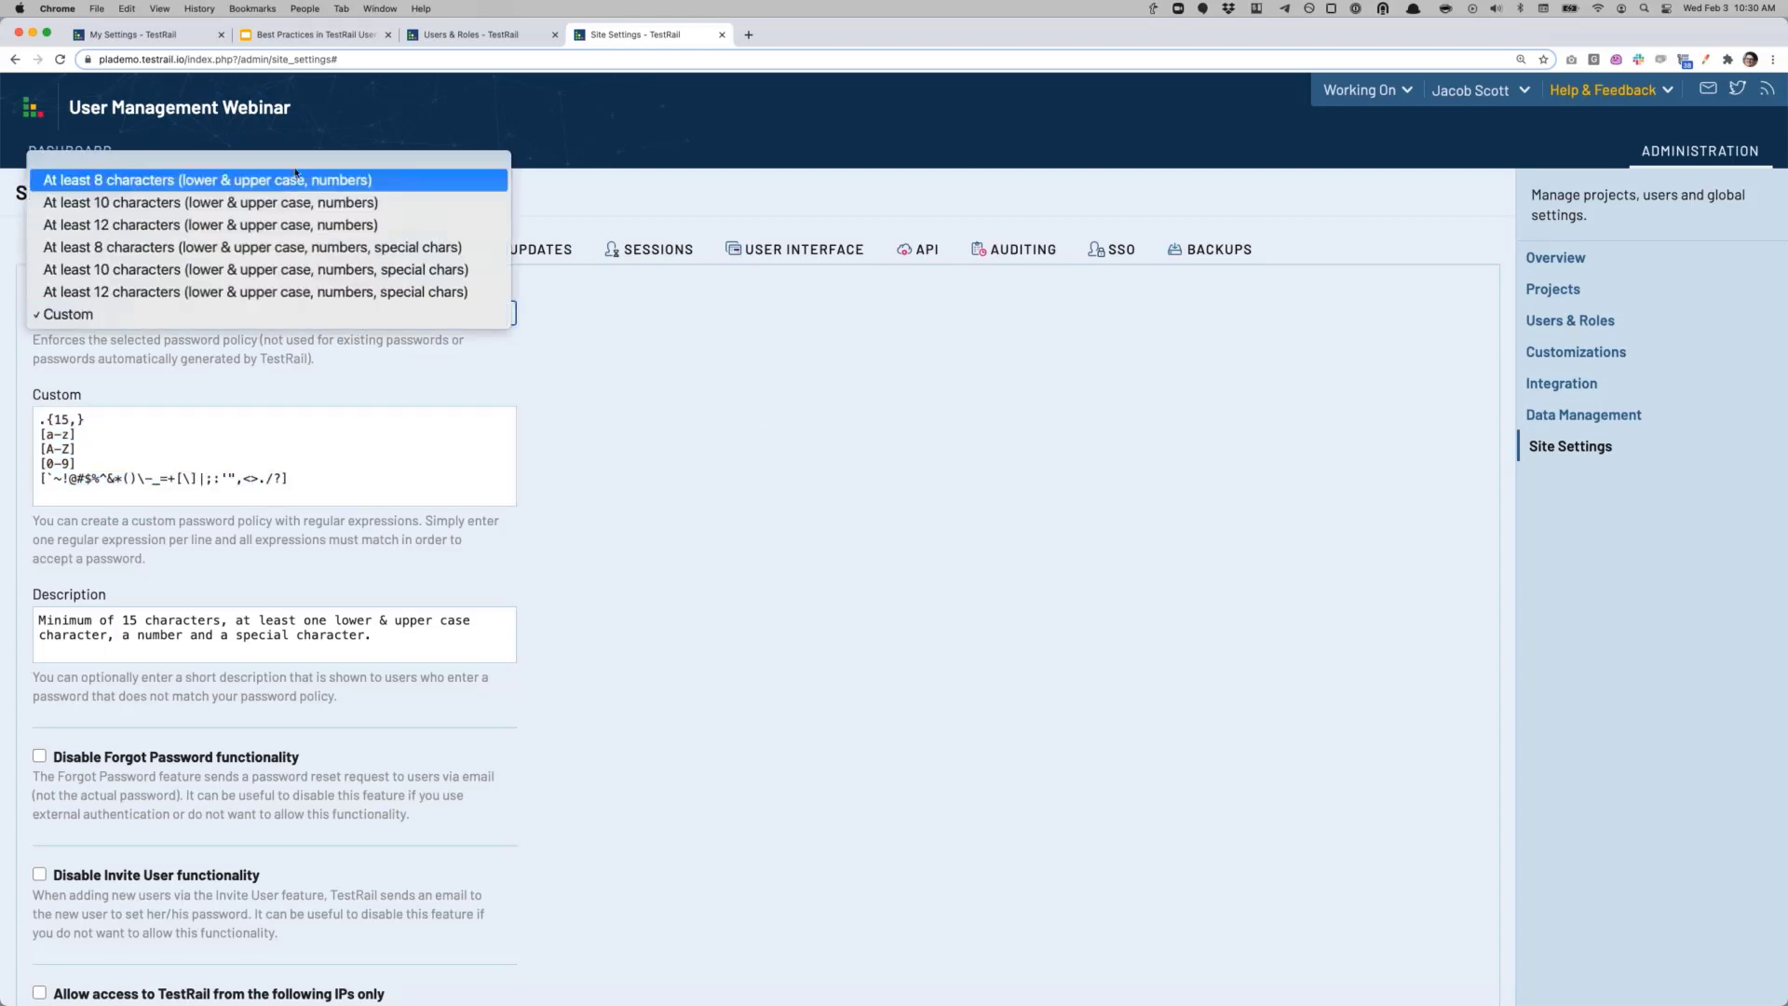
left_click(294, 164)
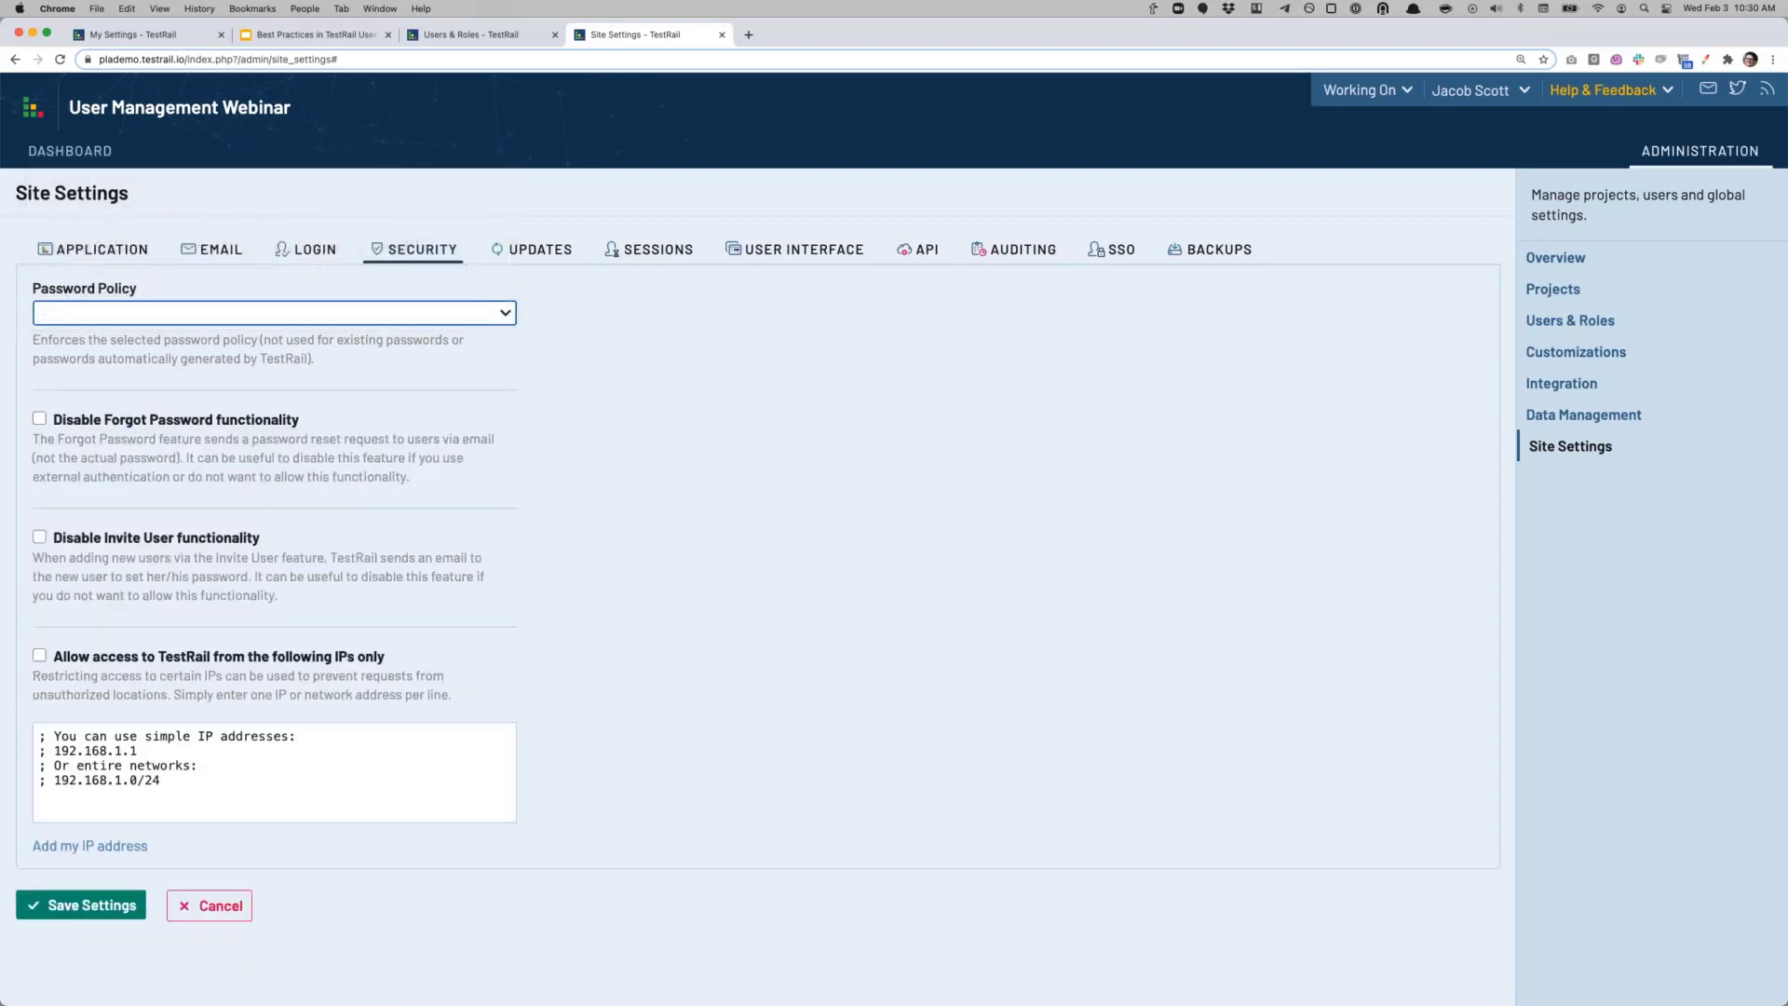
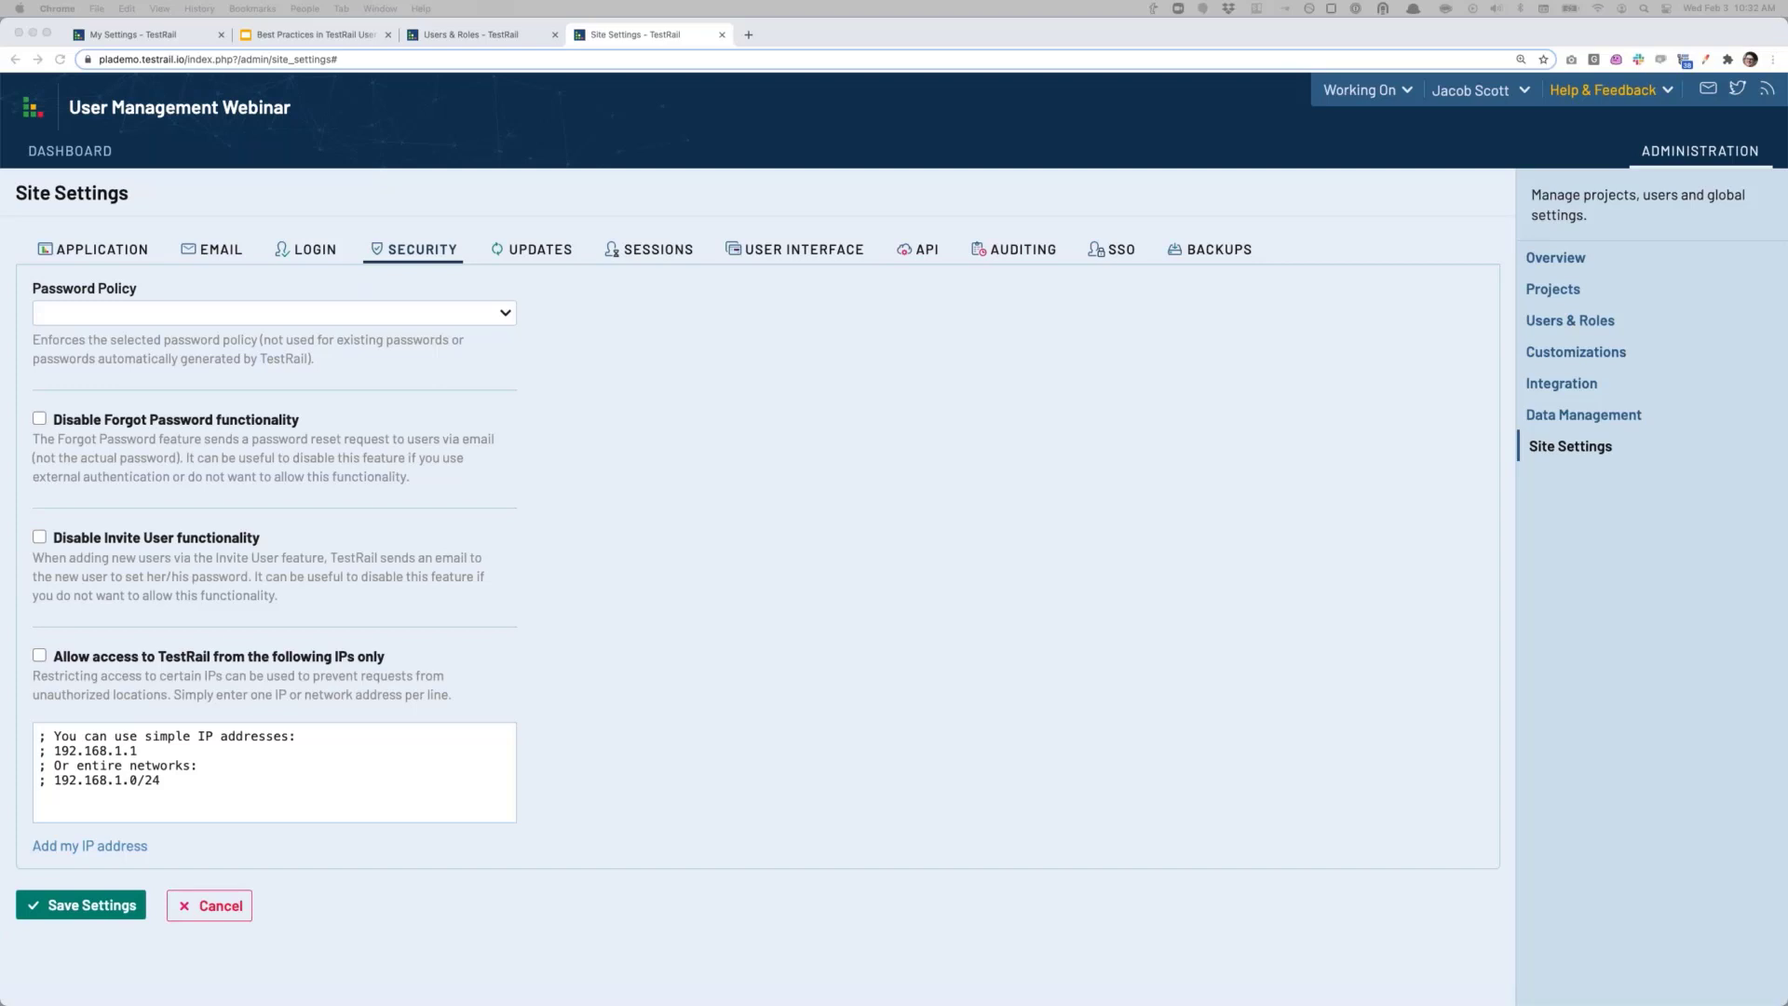
Step: Bring the Chrome window showing TestRail's Site Settings back into focus
left_click(780, 249)
Step: Open the User Interface settings and review the Editing Test Results limits, keeping 1 Day
left_click(780, 250)
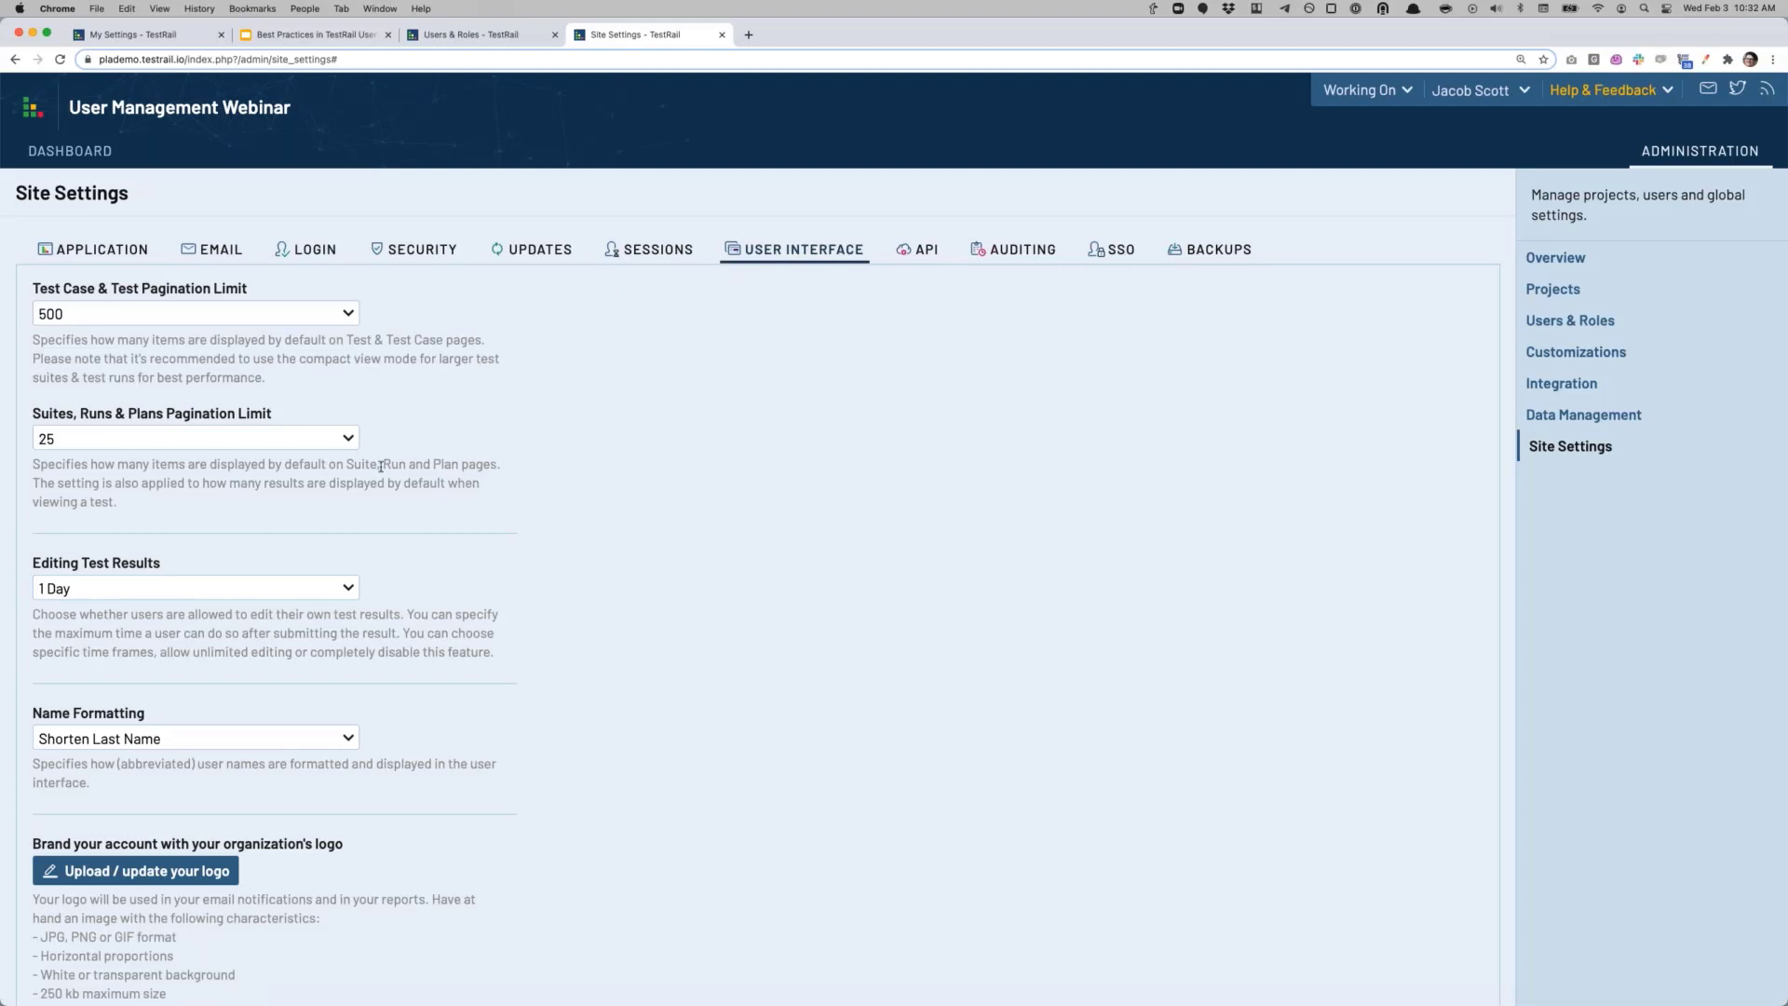
left_click_drag(41, 566, 159, 568)
left_click(98, 568)
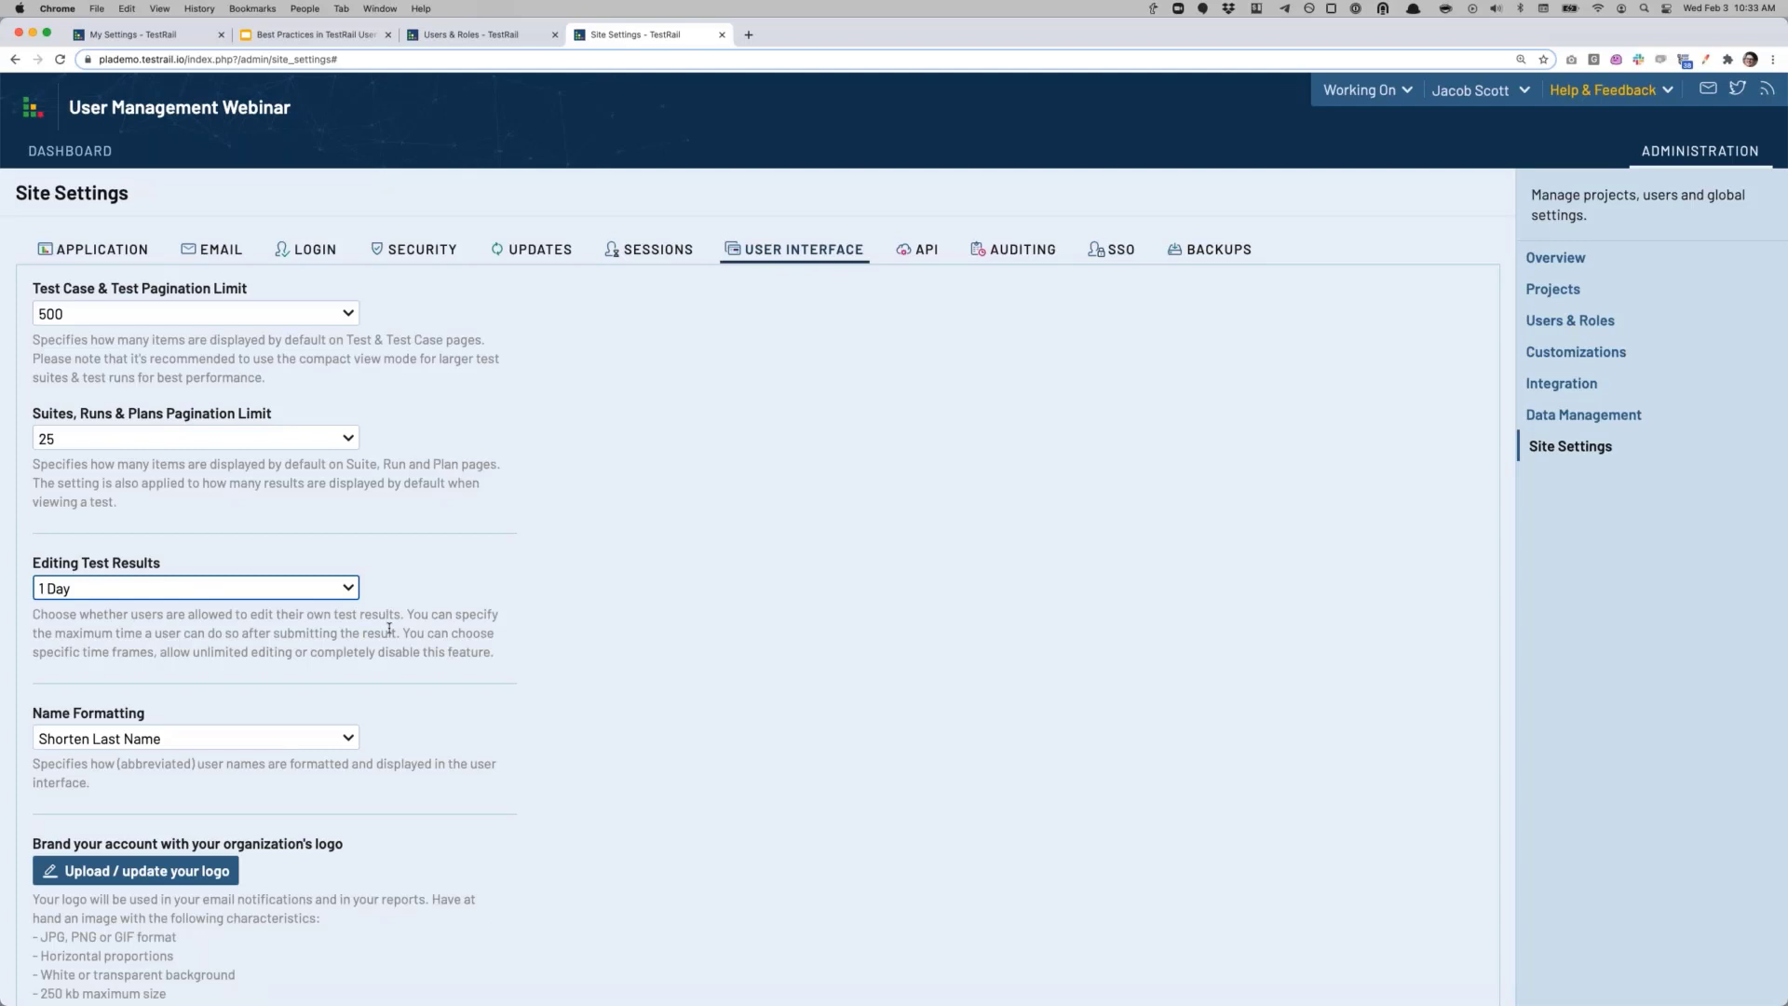
left_click(246, 588)
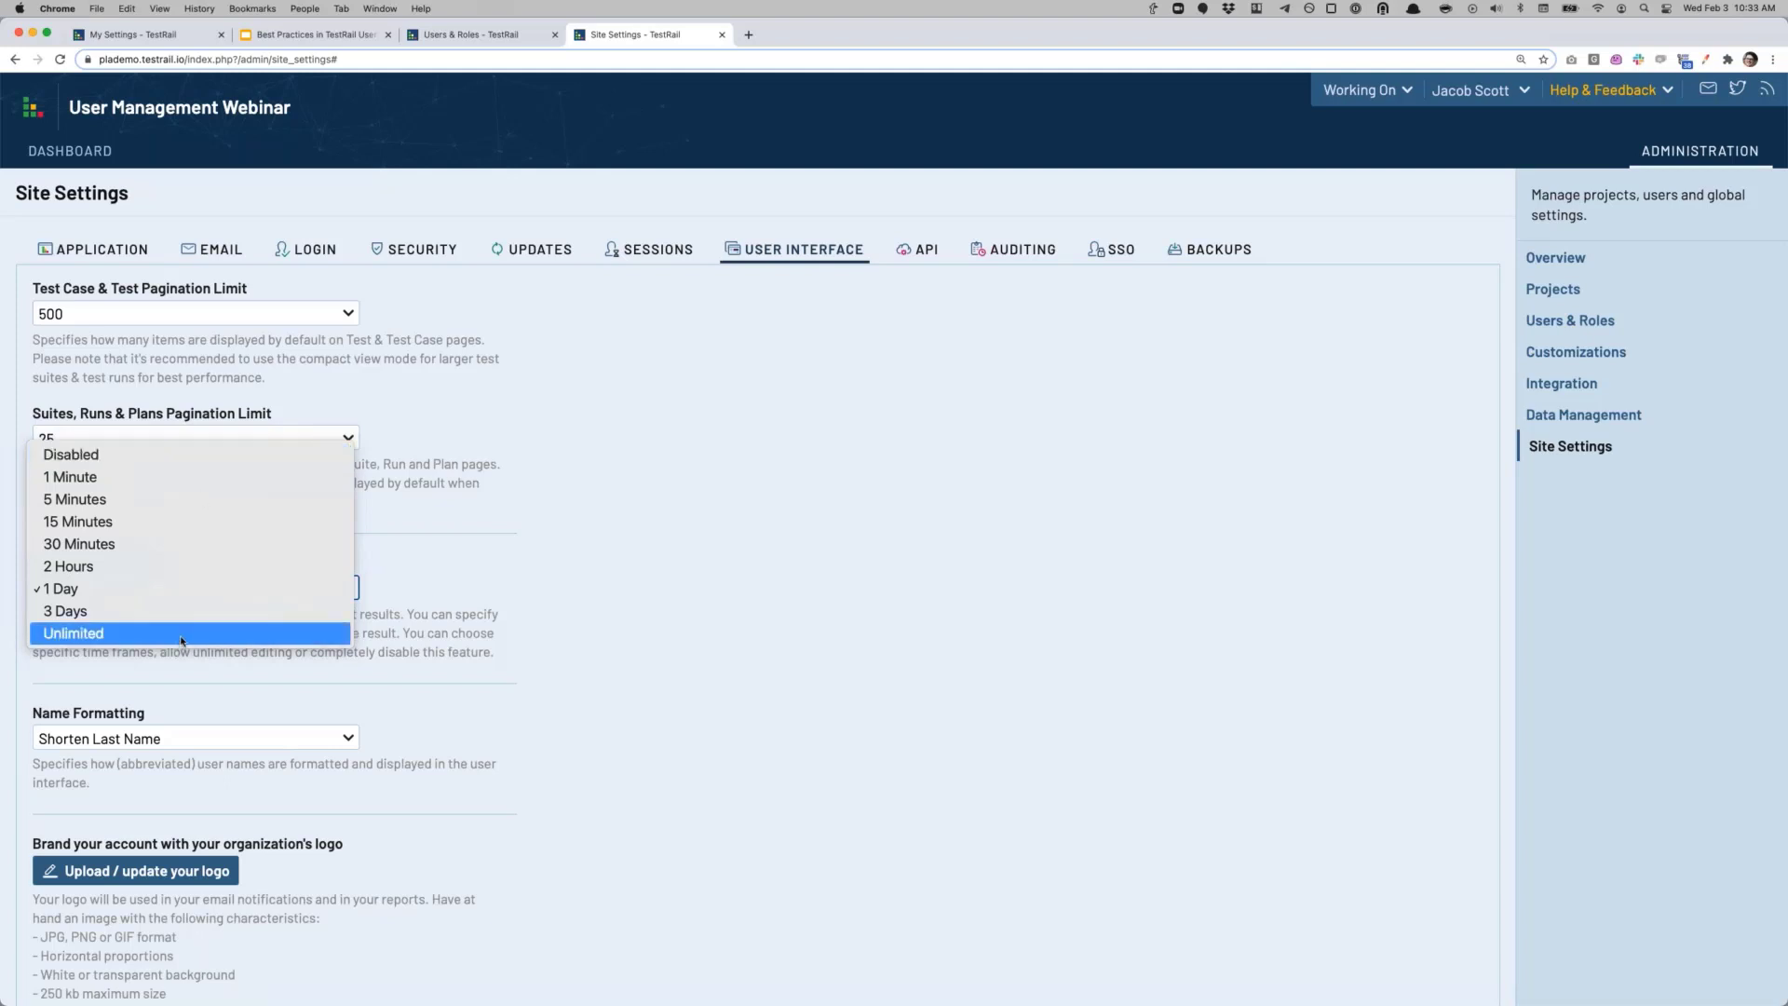
left_click(424, 674)
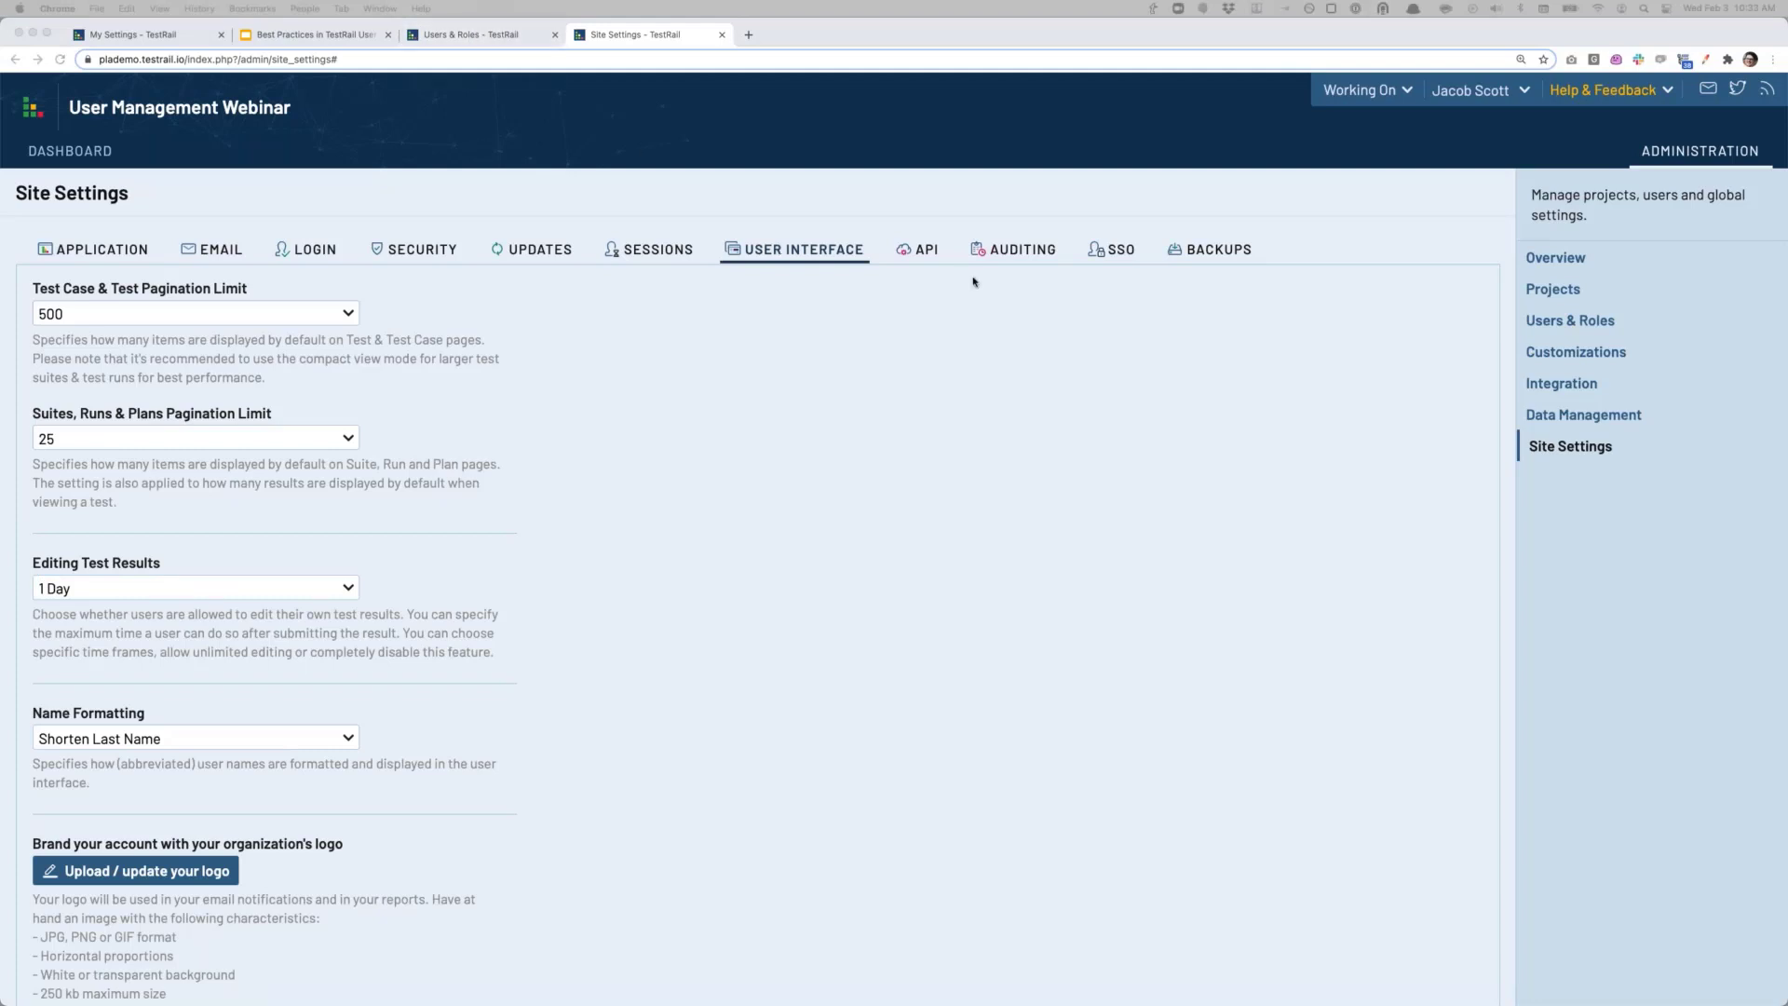
left_click(1111, 253)
Step: Scroll through the SSO settings to review SAML 2.0 with its Okta identity provider URLs
scroll(577, 578, "down", 3)
scroll(578, 571, "up", 3)
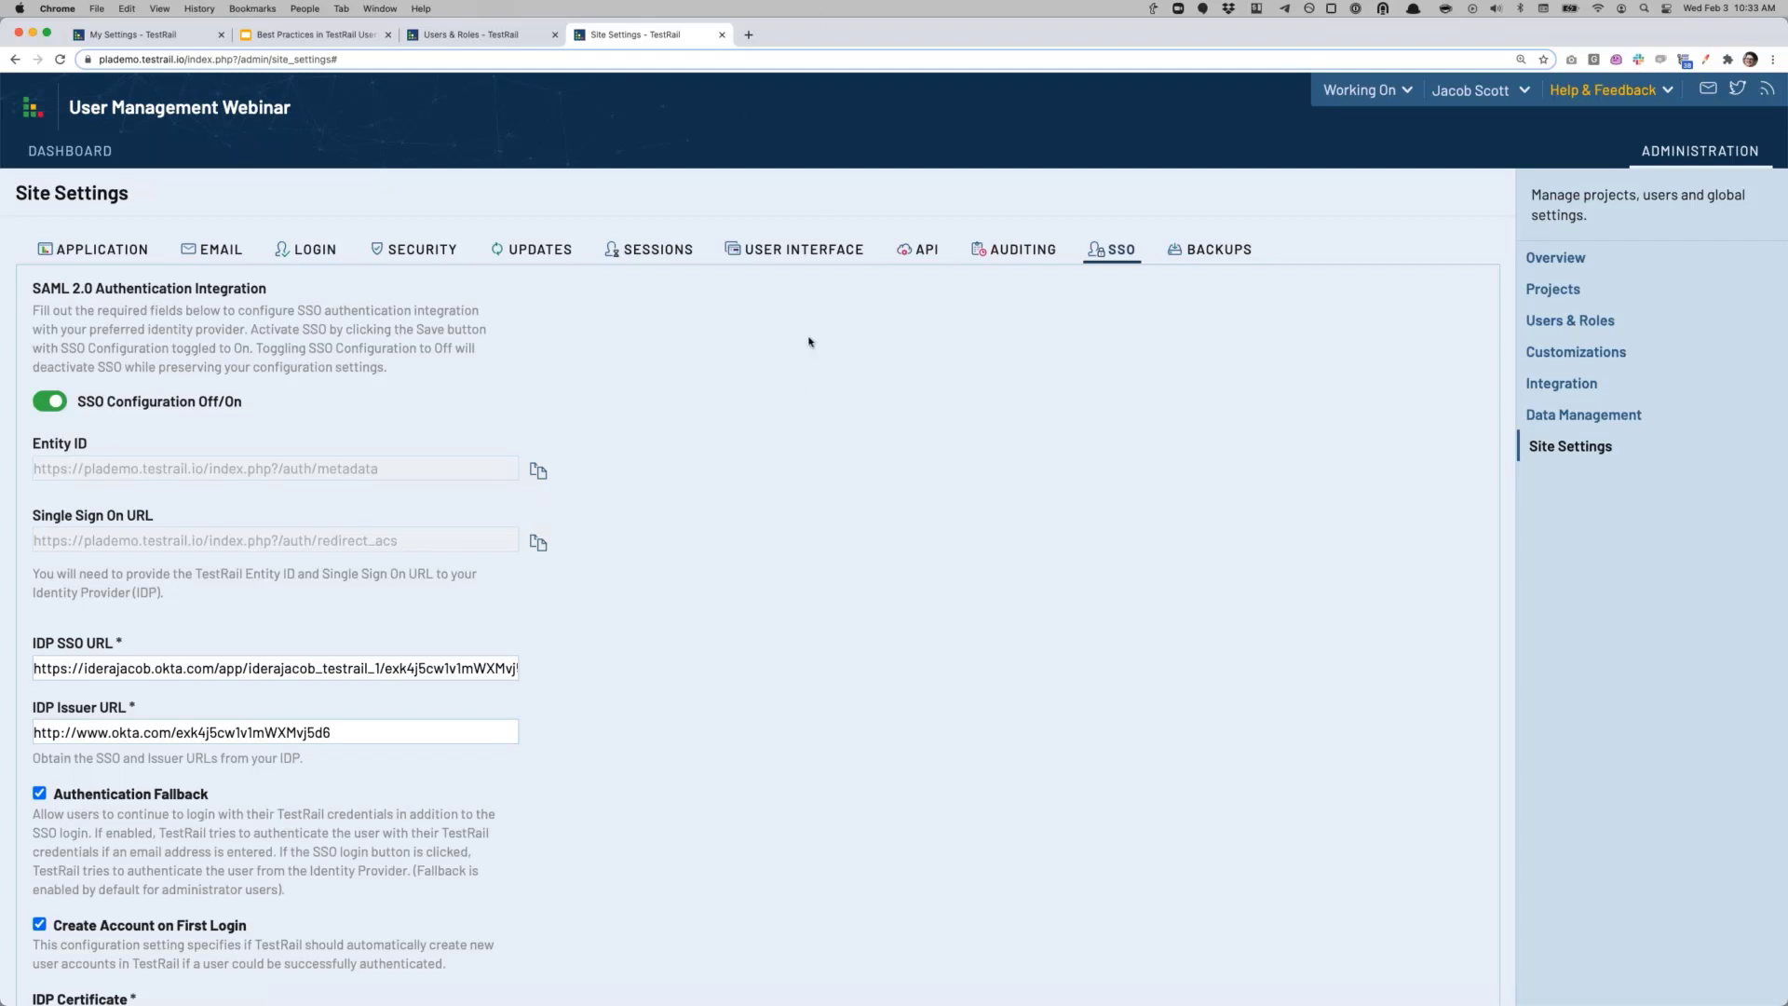
key("super+Tab")
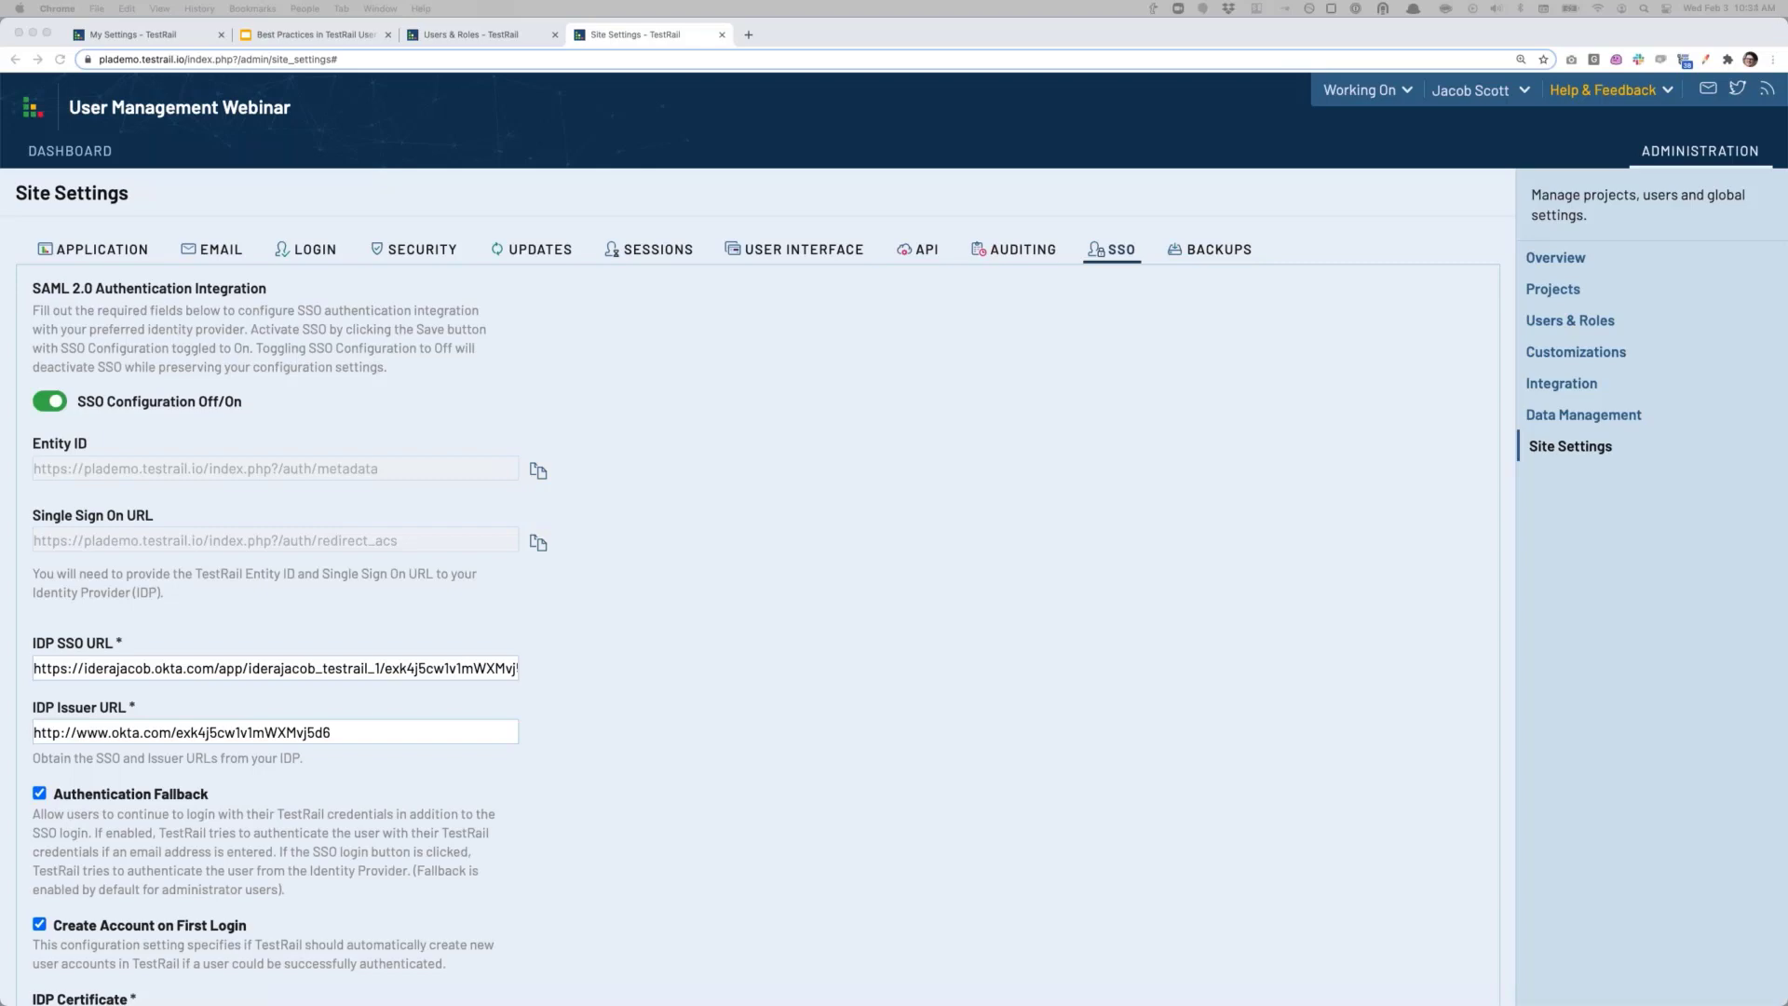
Step: Open the TestRail site in a maximised Incognito window and start Single Sign On
key("super+shift+n")
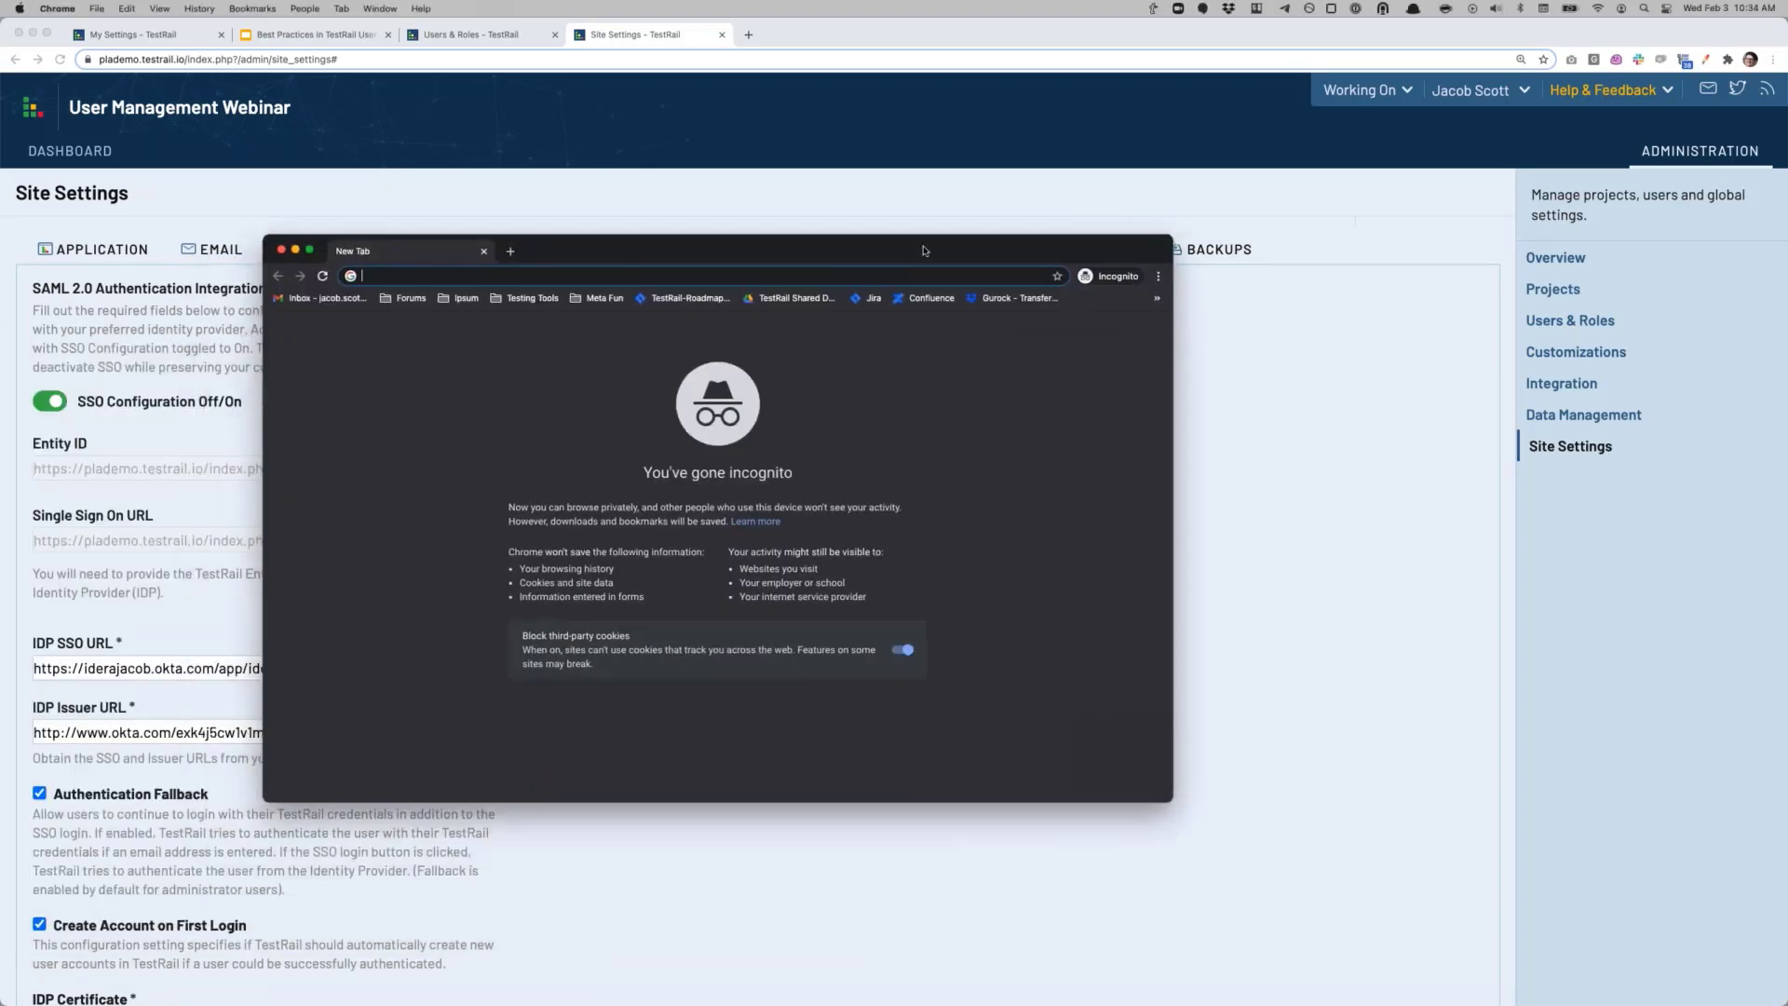
left_click_drag(925, 249, 1371, 231)
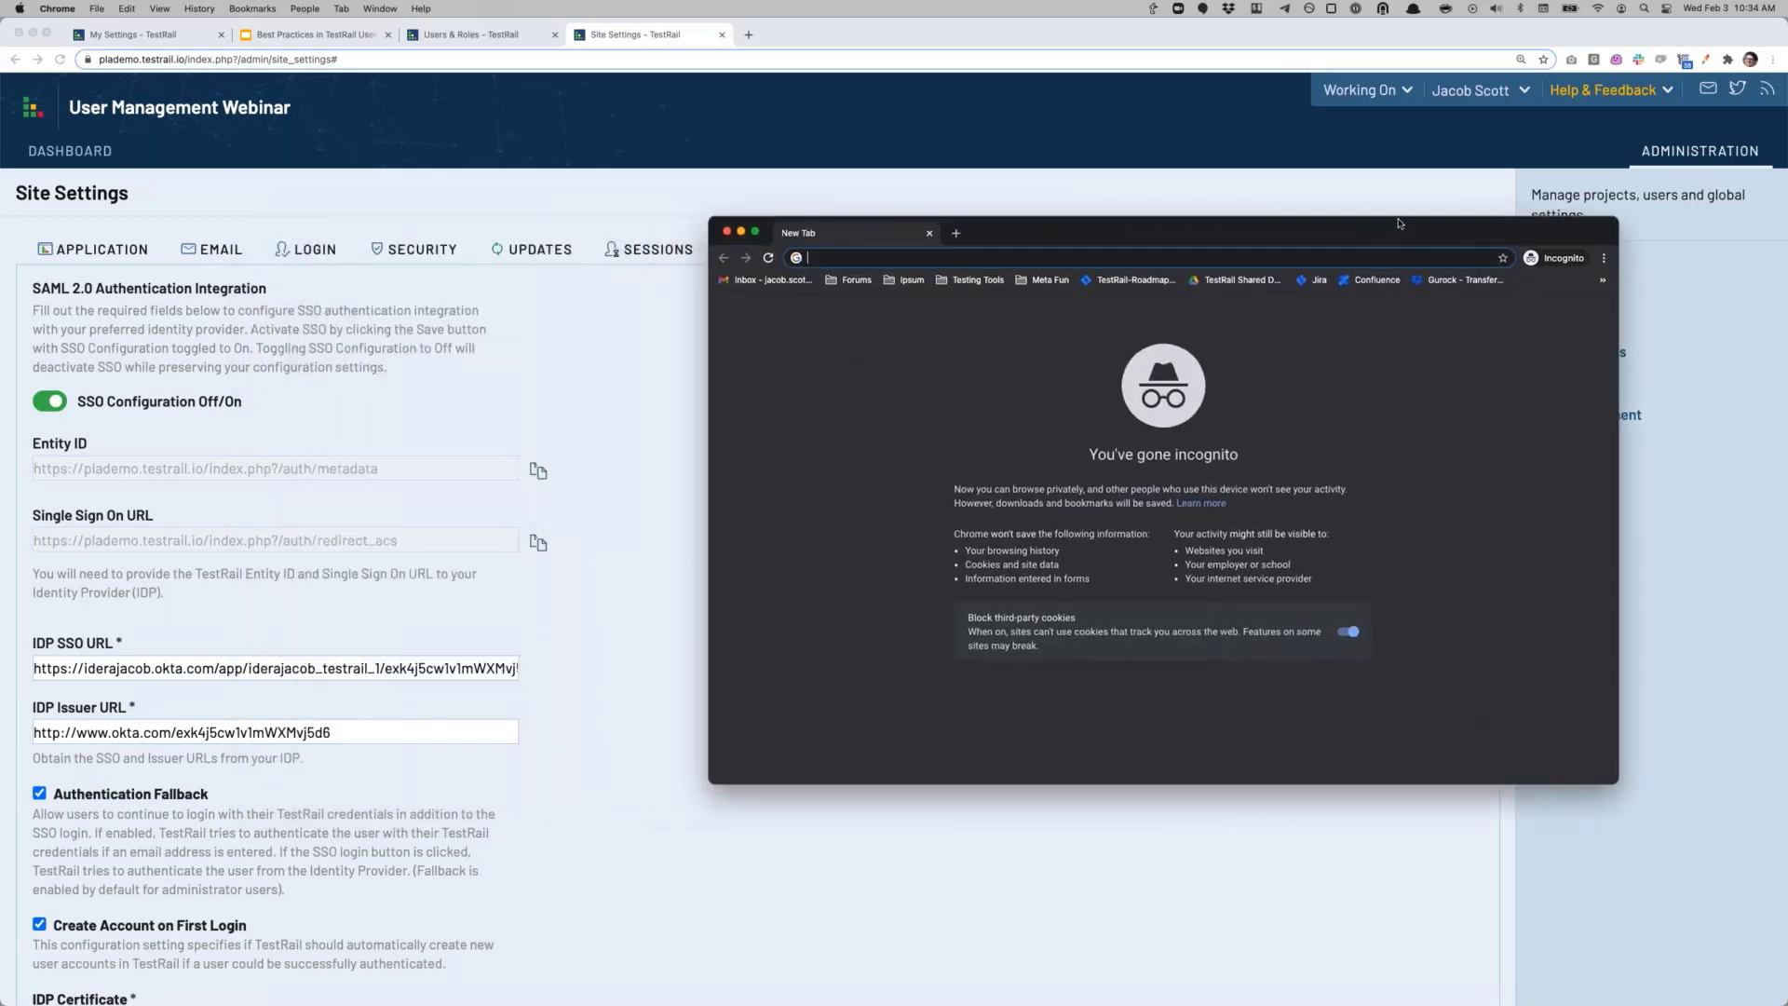
double_click(1071, 240)
type("plademo.testrail.io/index.php?/admin/site_settings#")
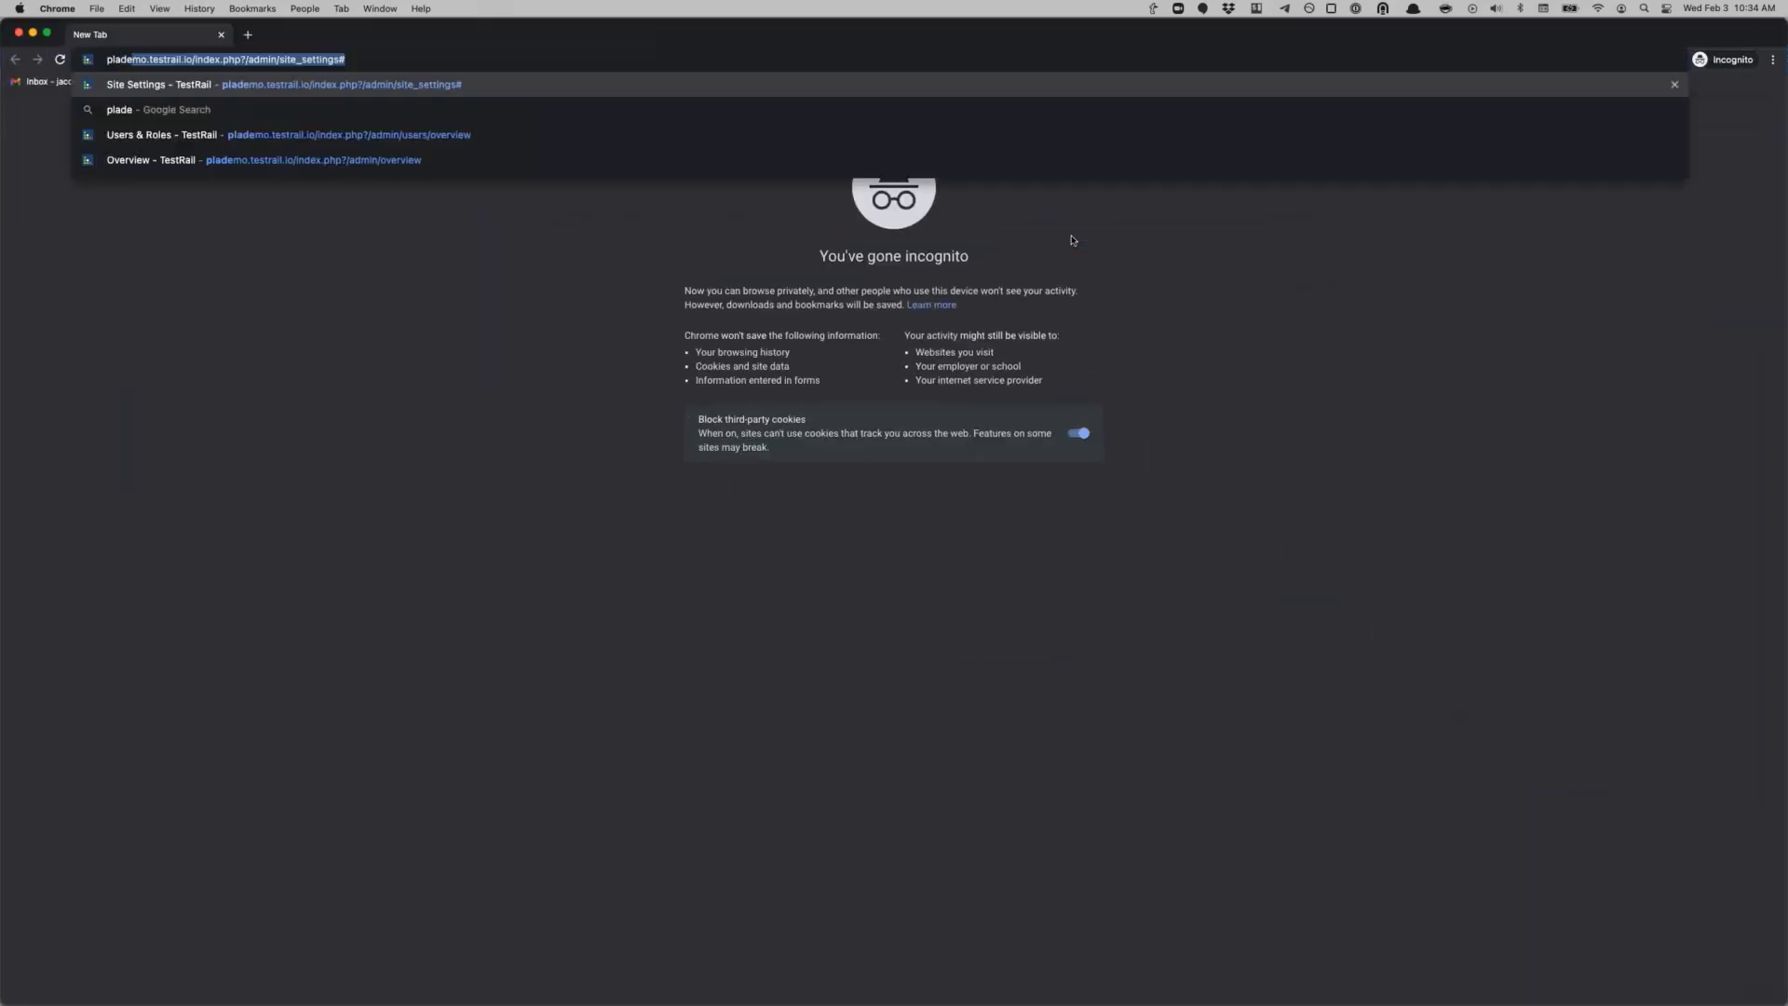
key("Return")
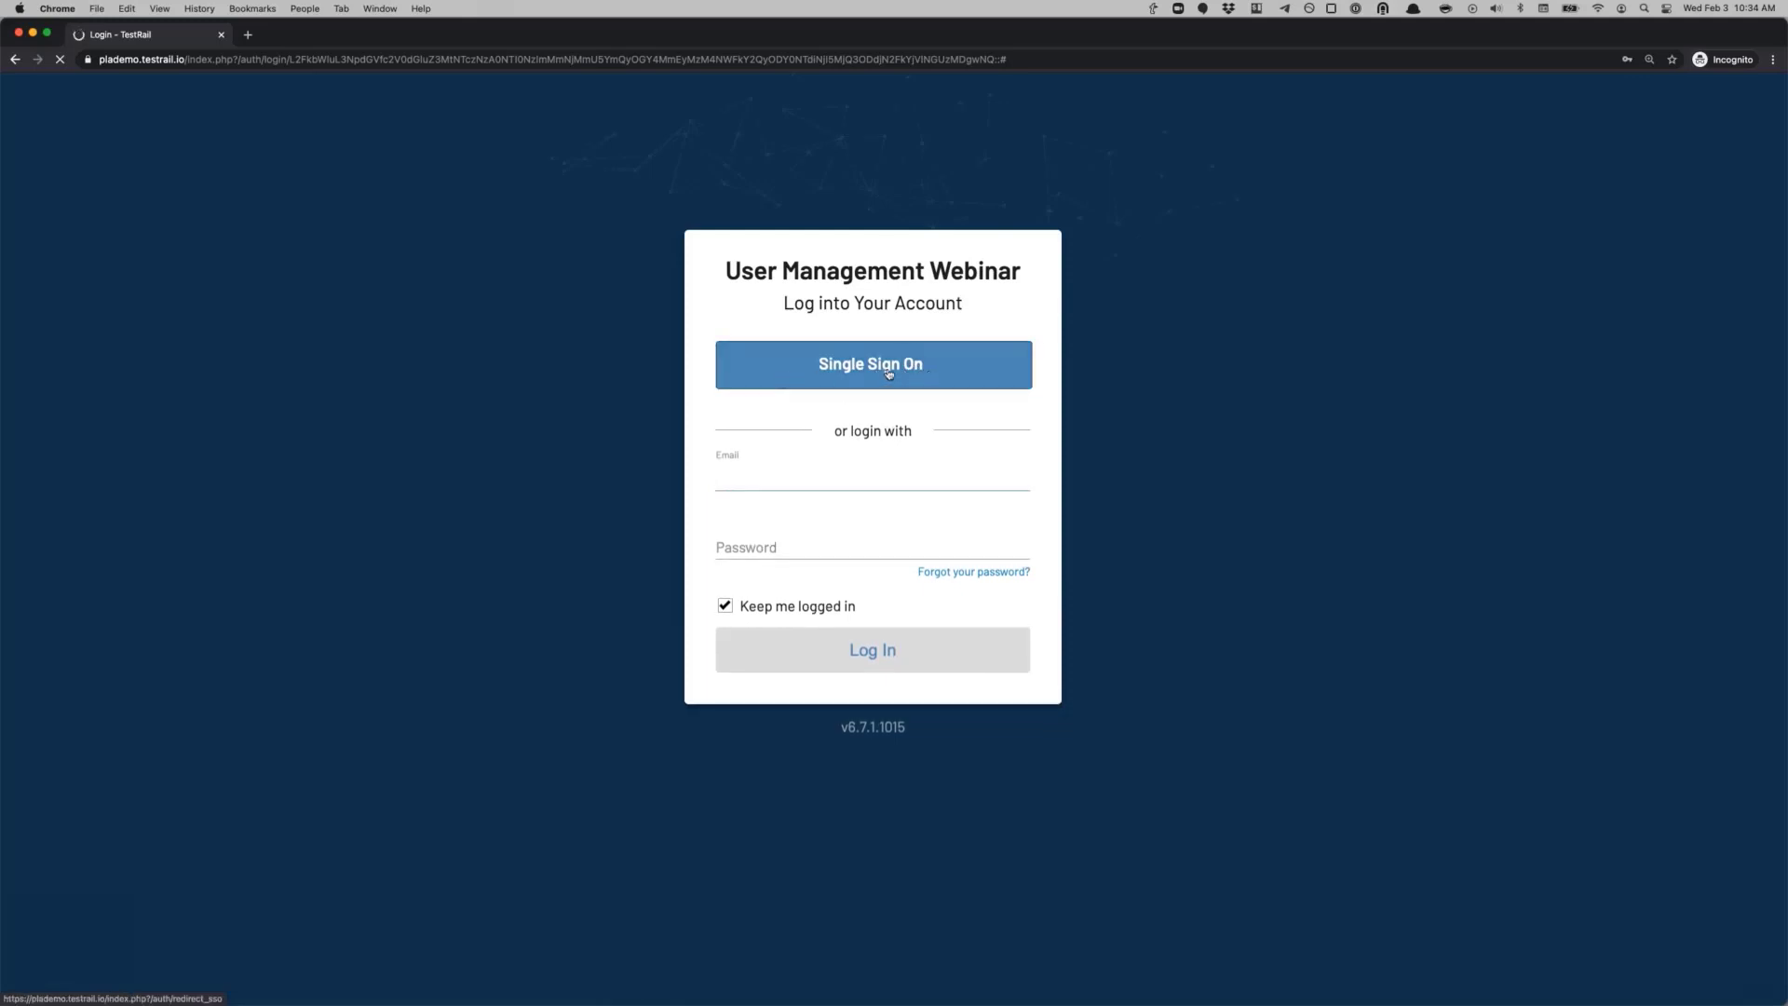
left_click(884, 375)
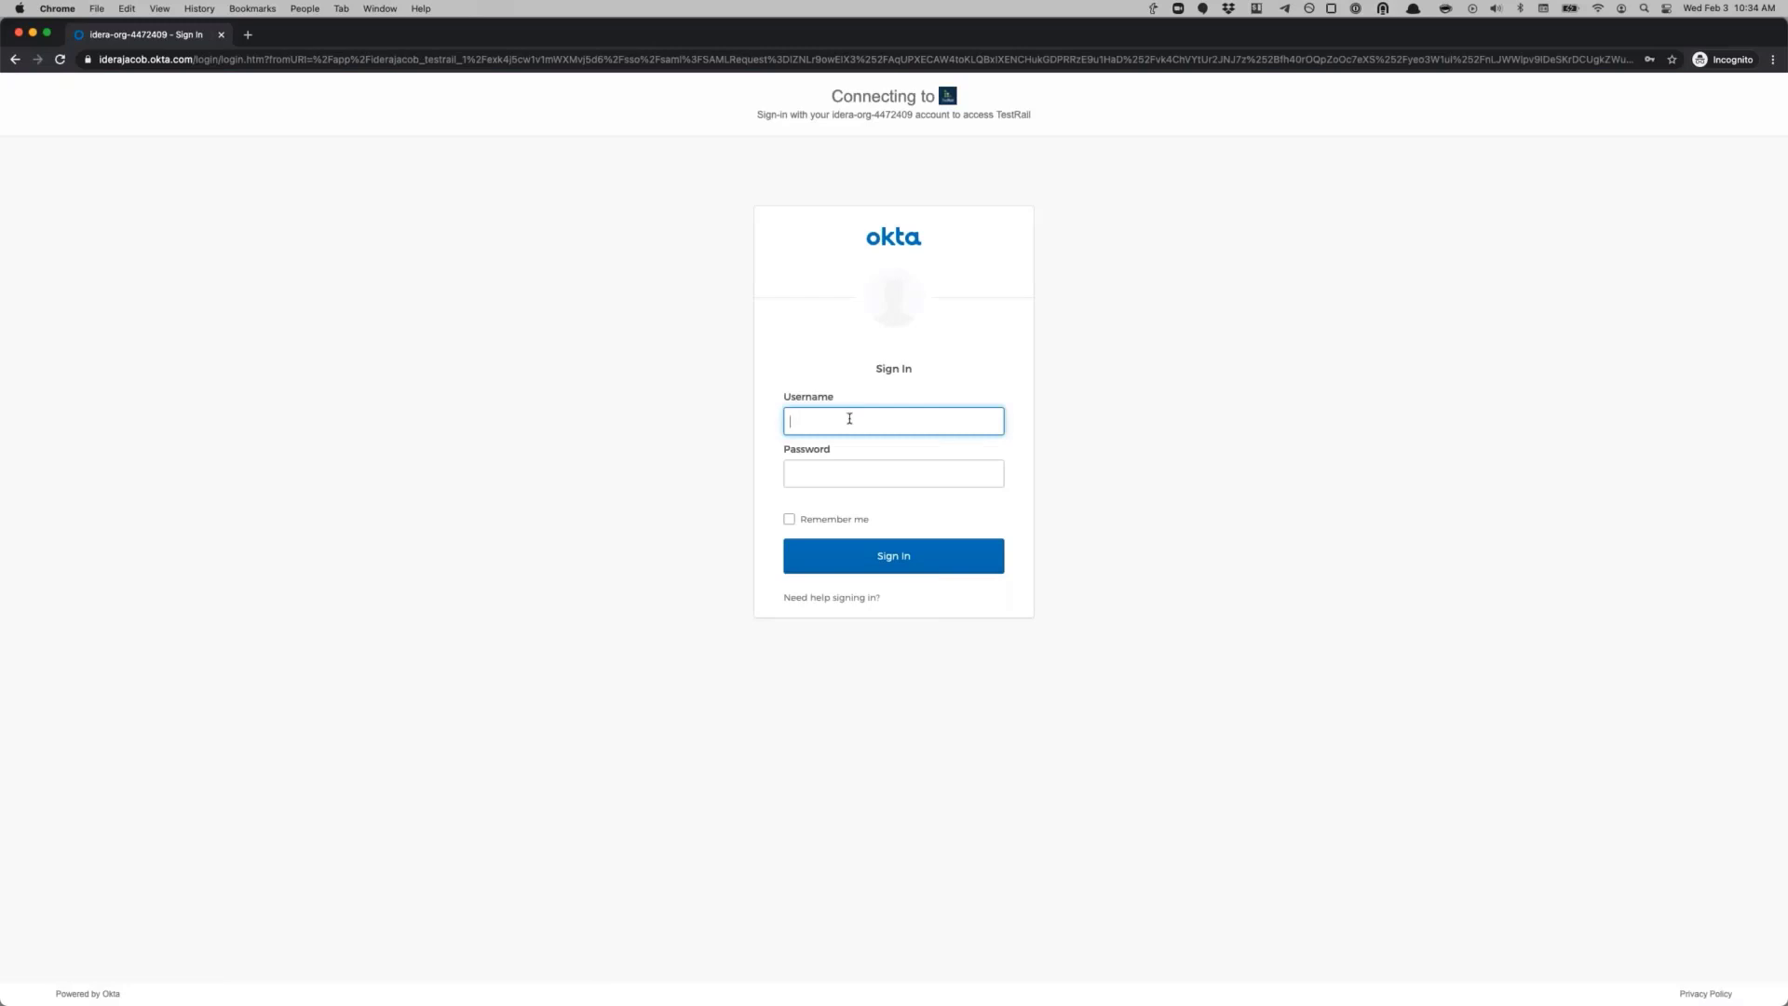
Step: Sign in to Okta with the saved username and password, ticking Remember me
left_click(841, 418)
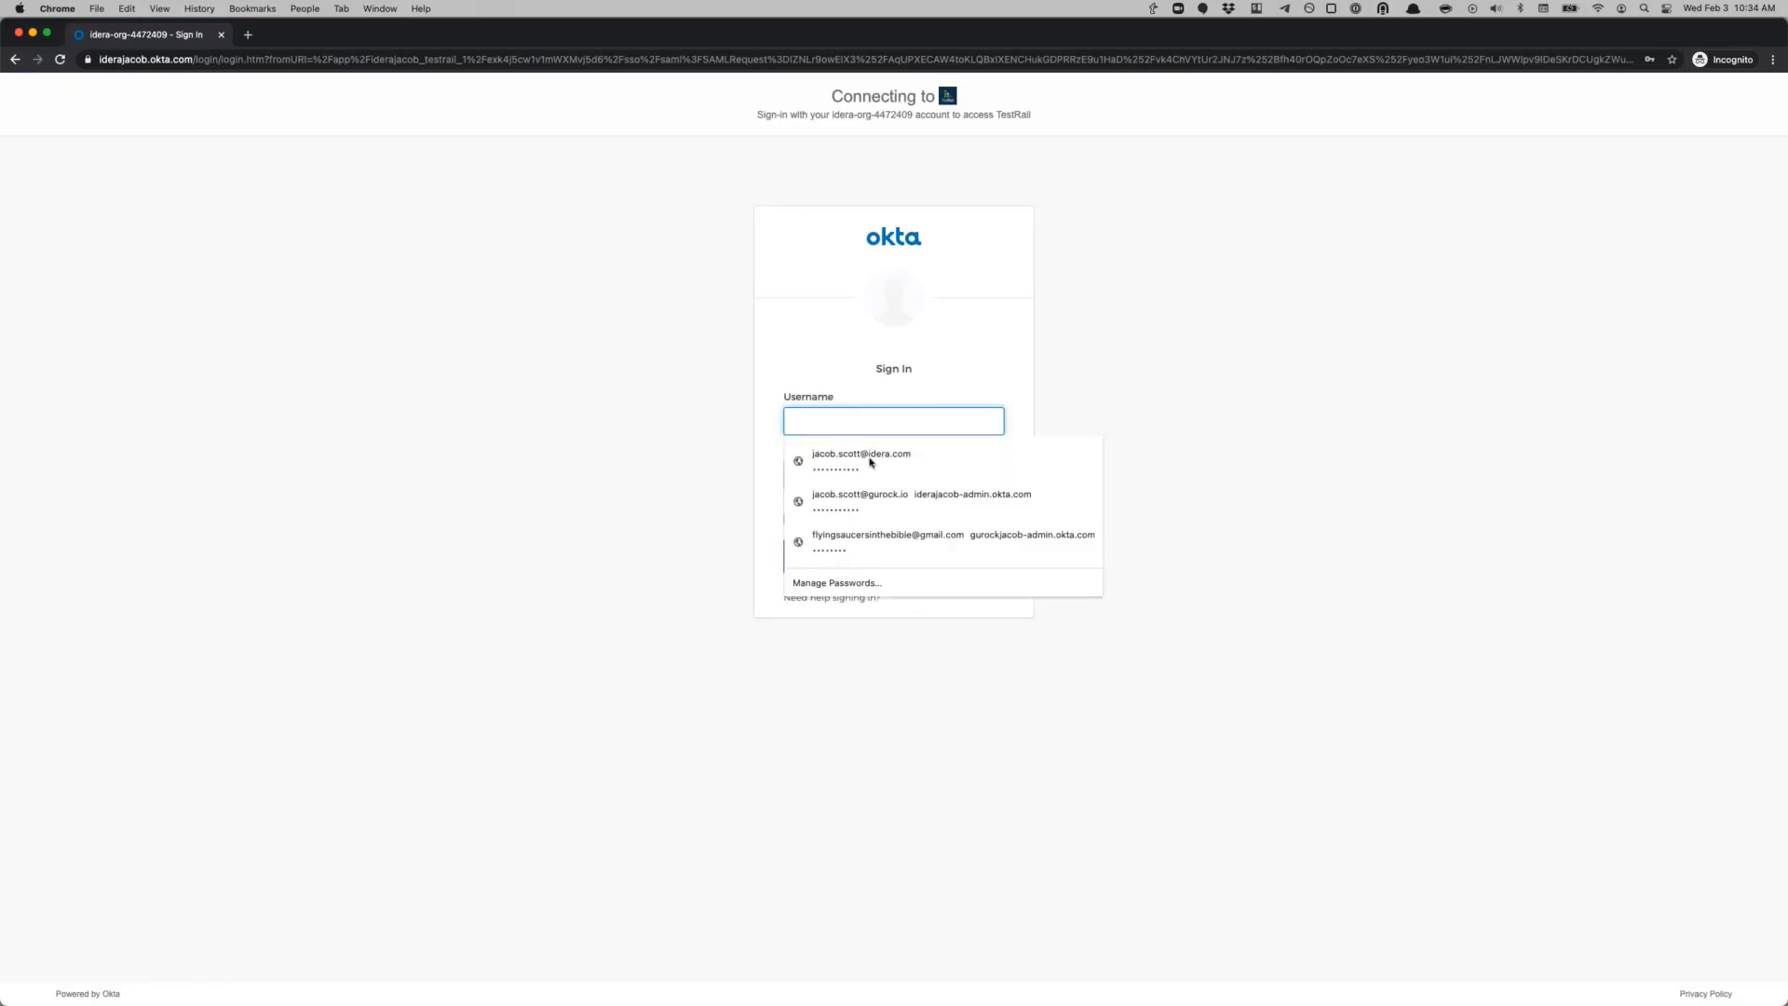
left_click(871, 501)
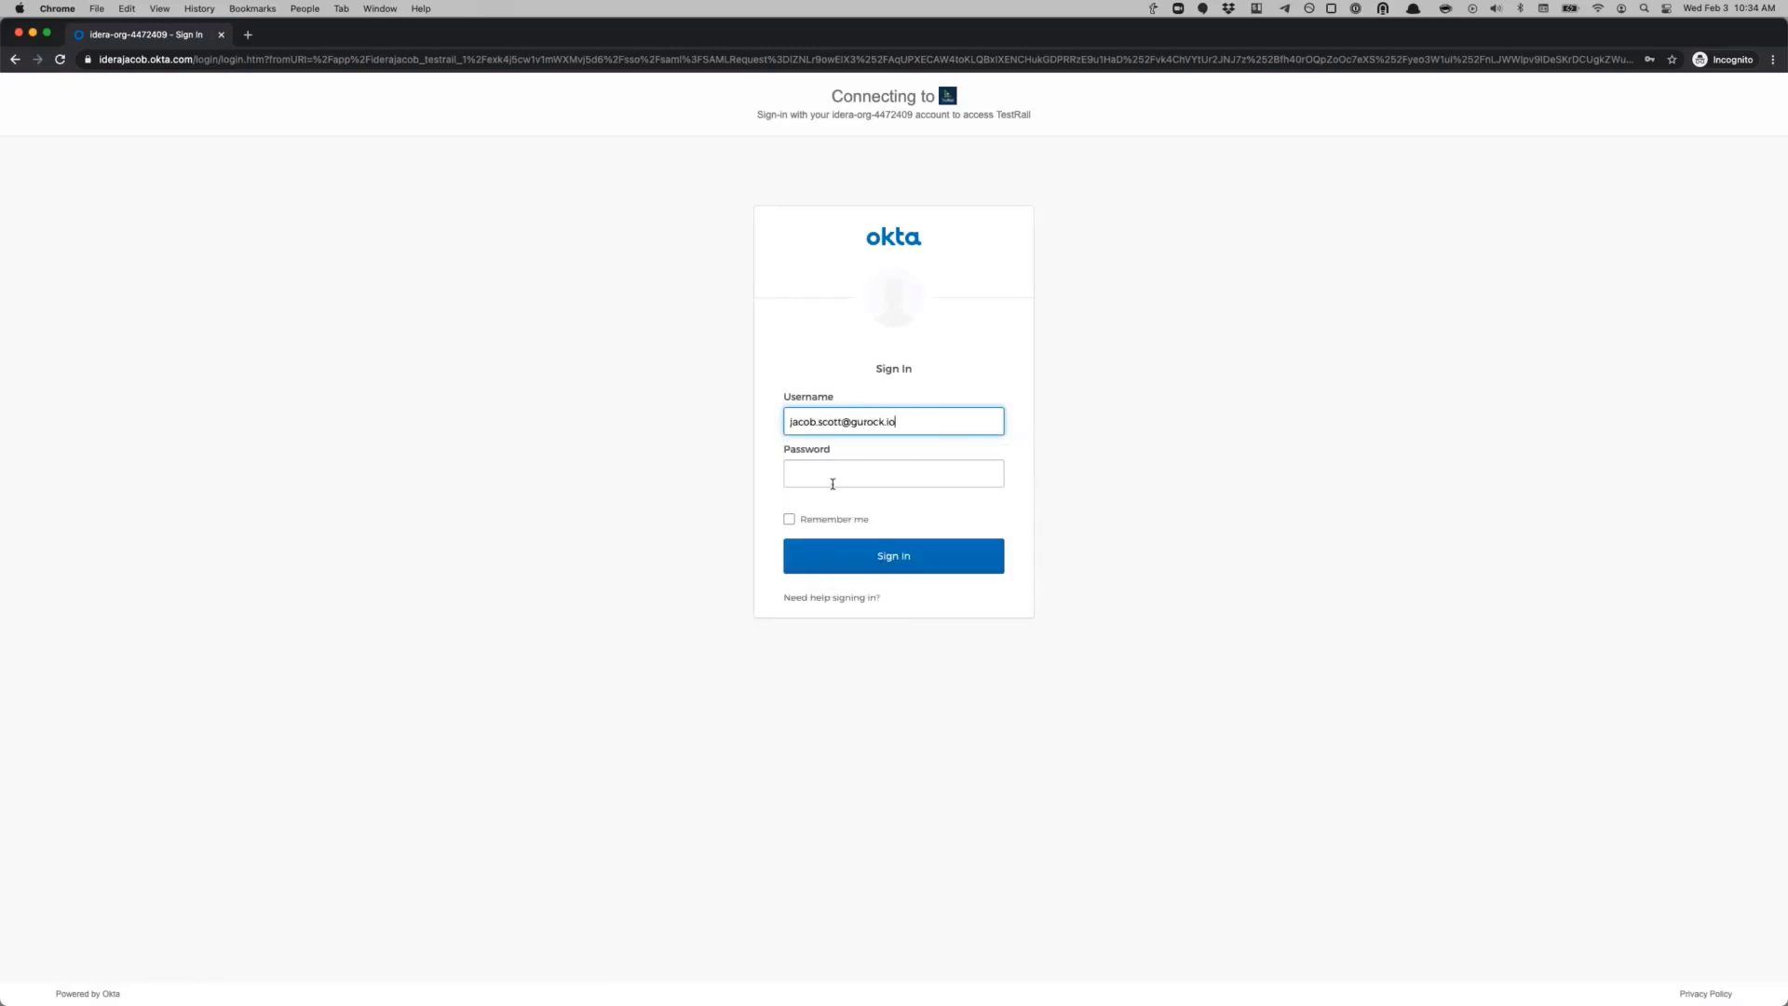
left_click(830, 477)
left_click(871, 510)
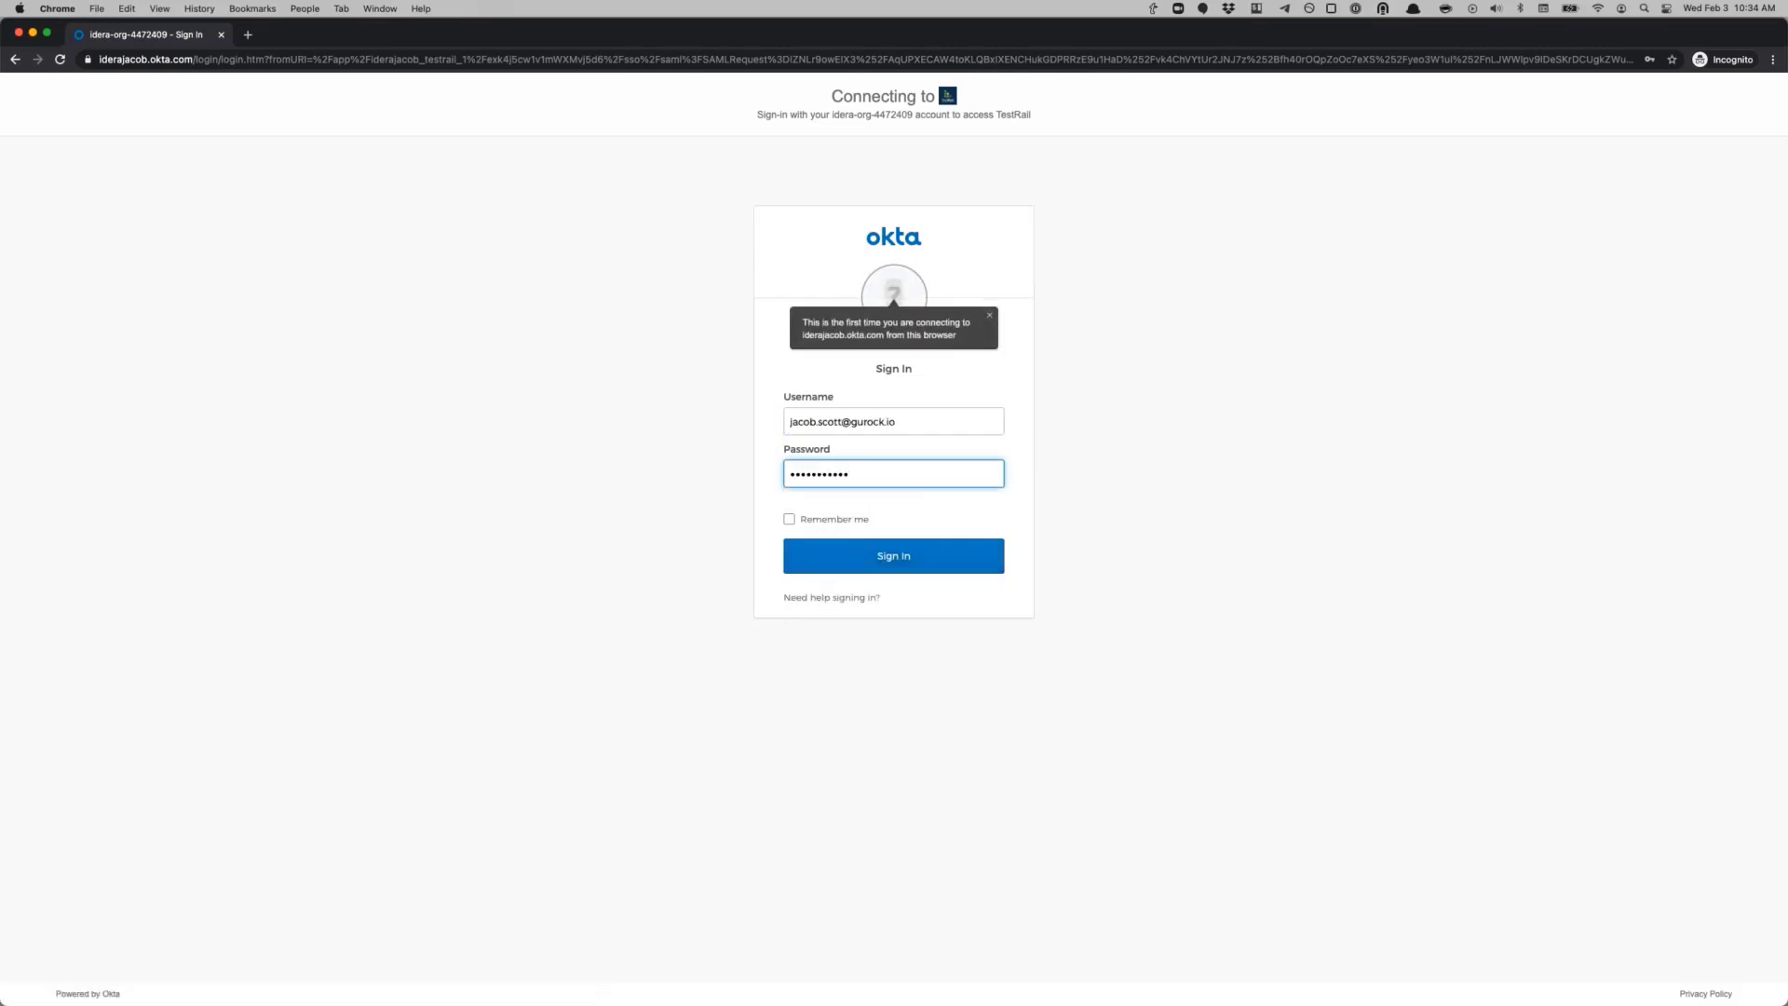
left_click(799, 519)
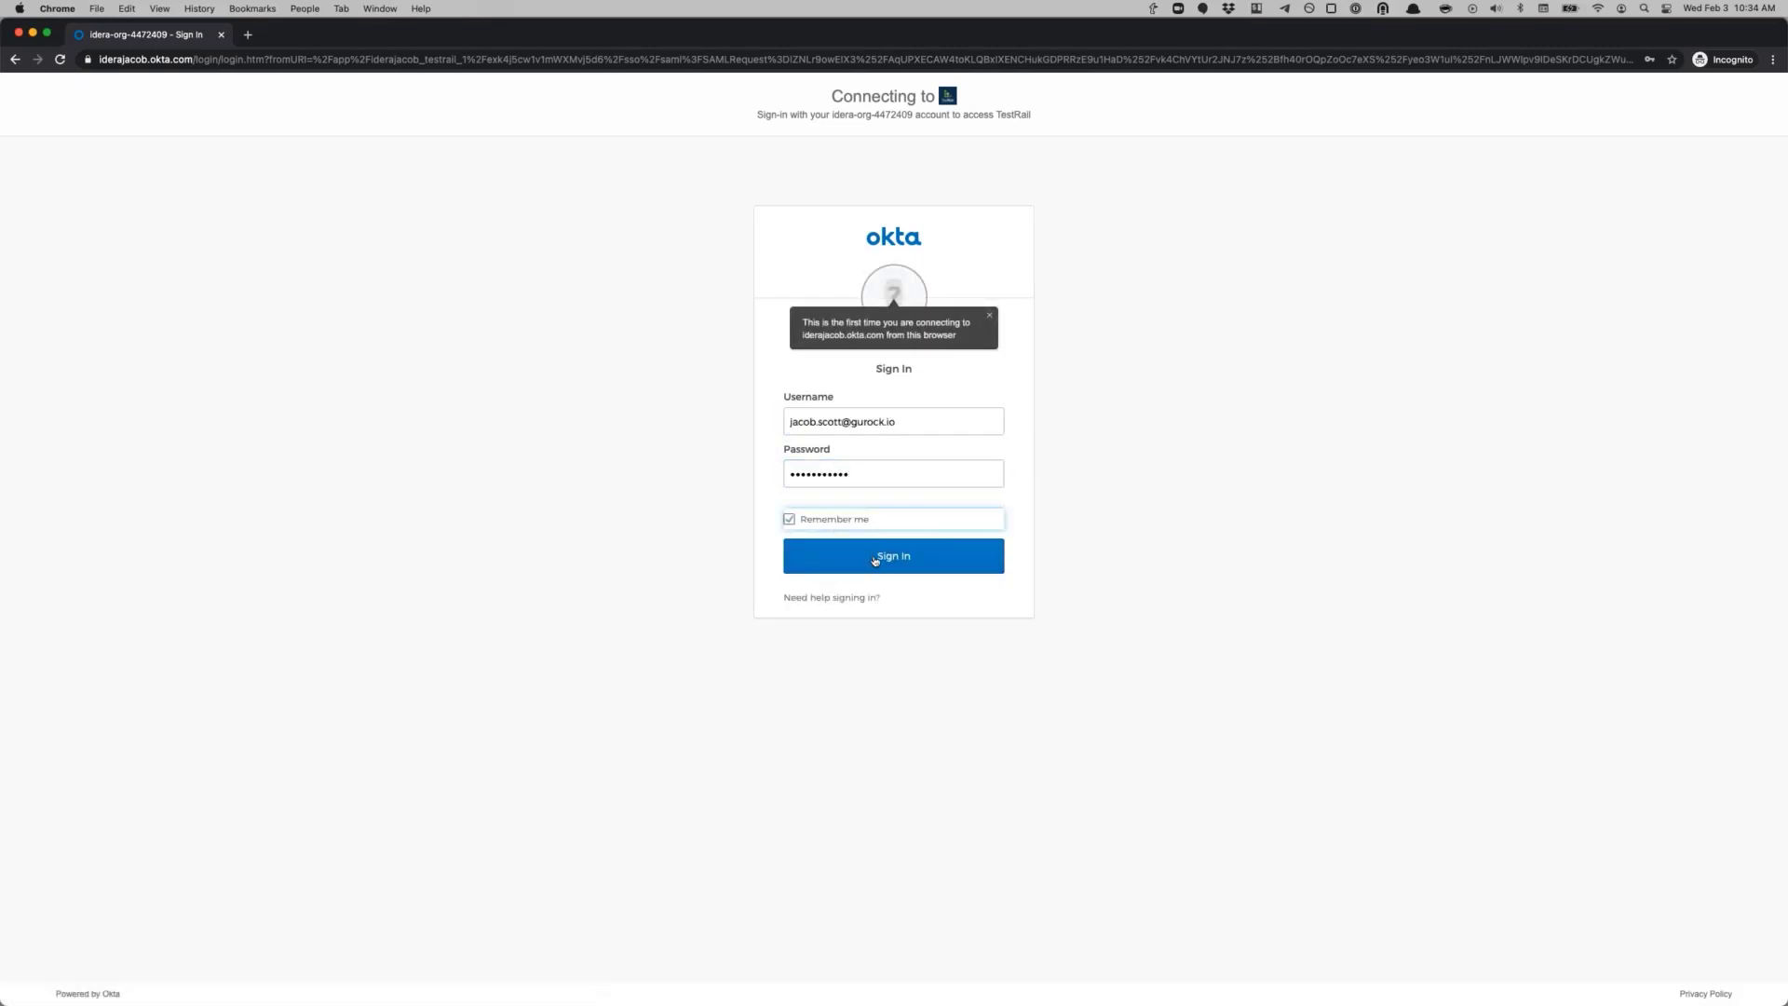
left_click(874, 559)
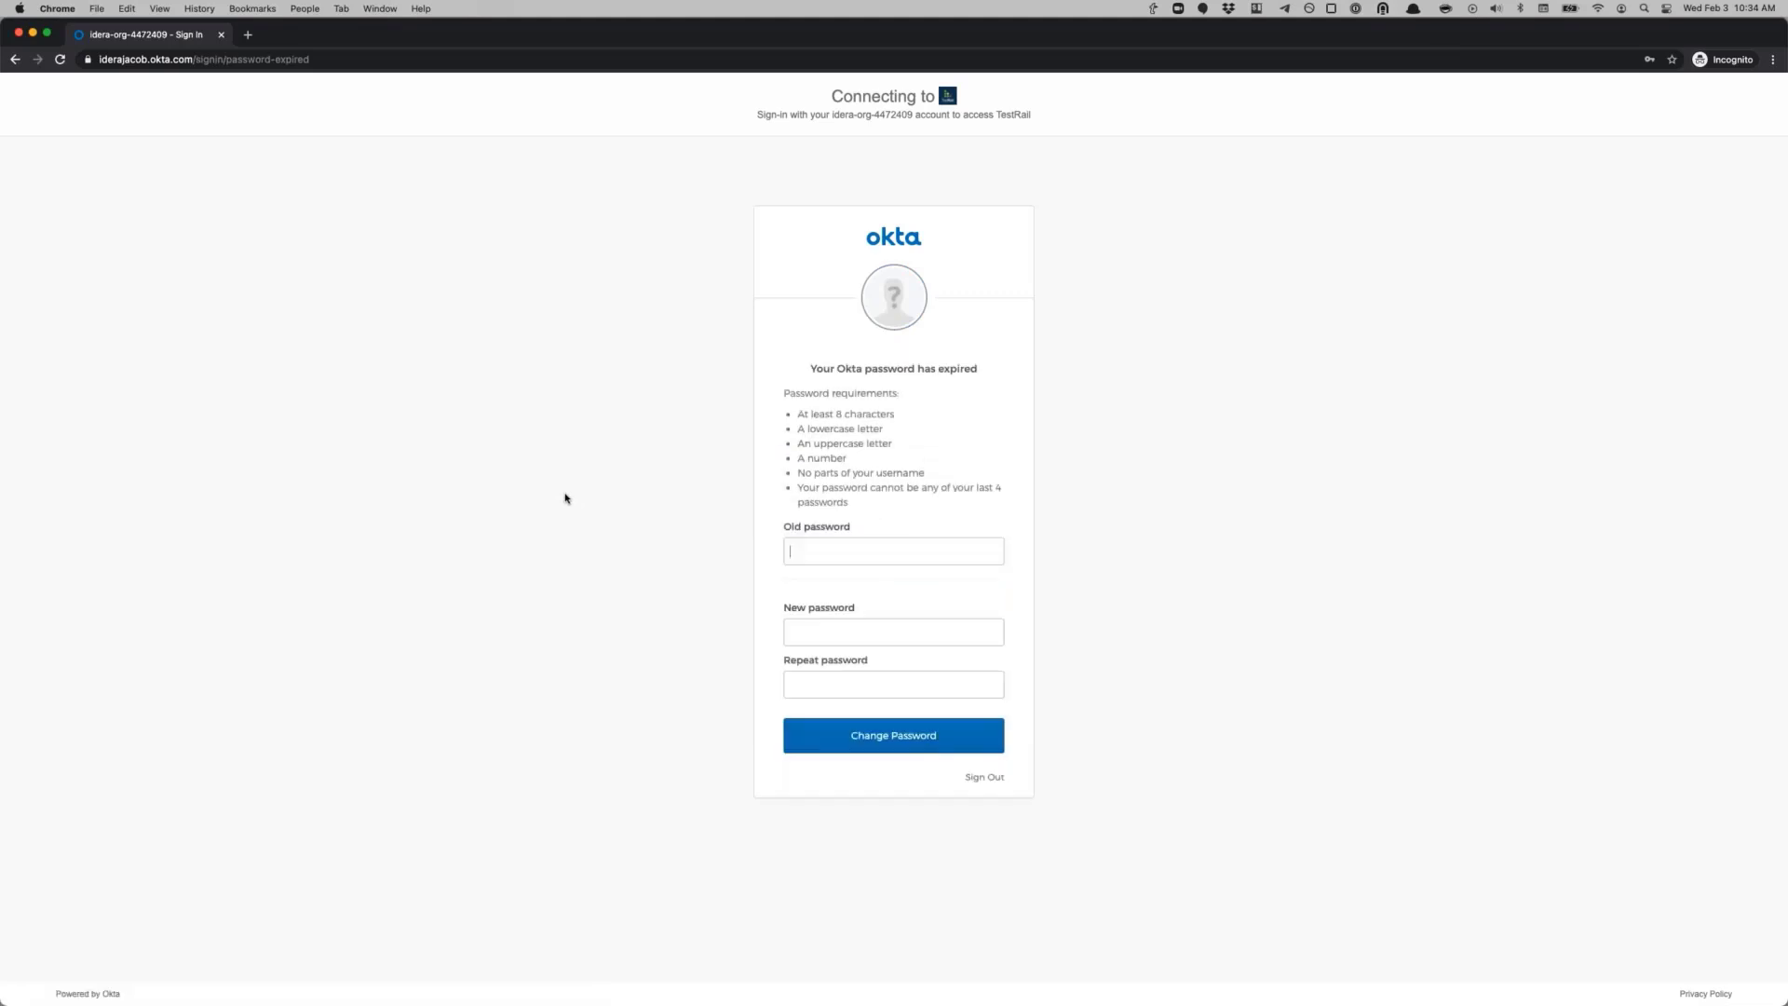
Step: Fill the expired old password from saved passwords and submit a new password
left_click(858, 549)
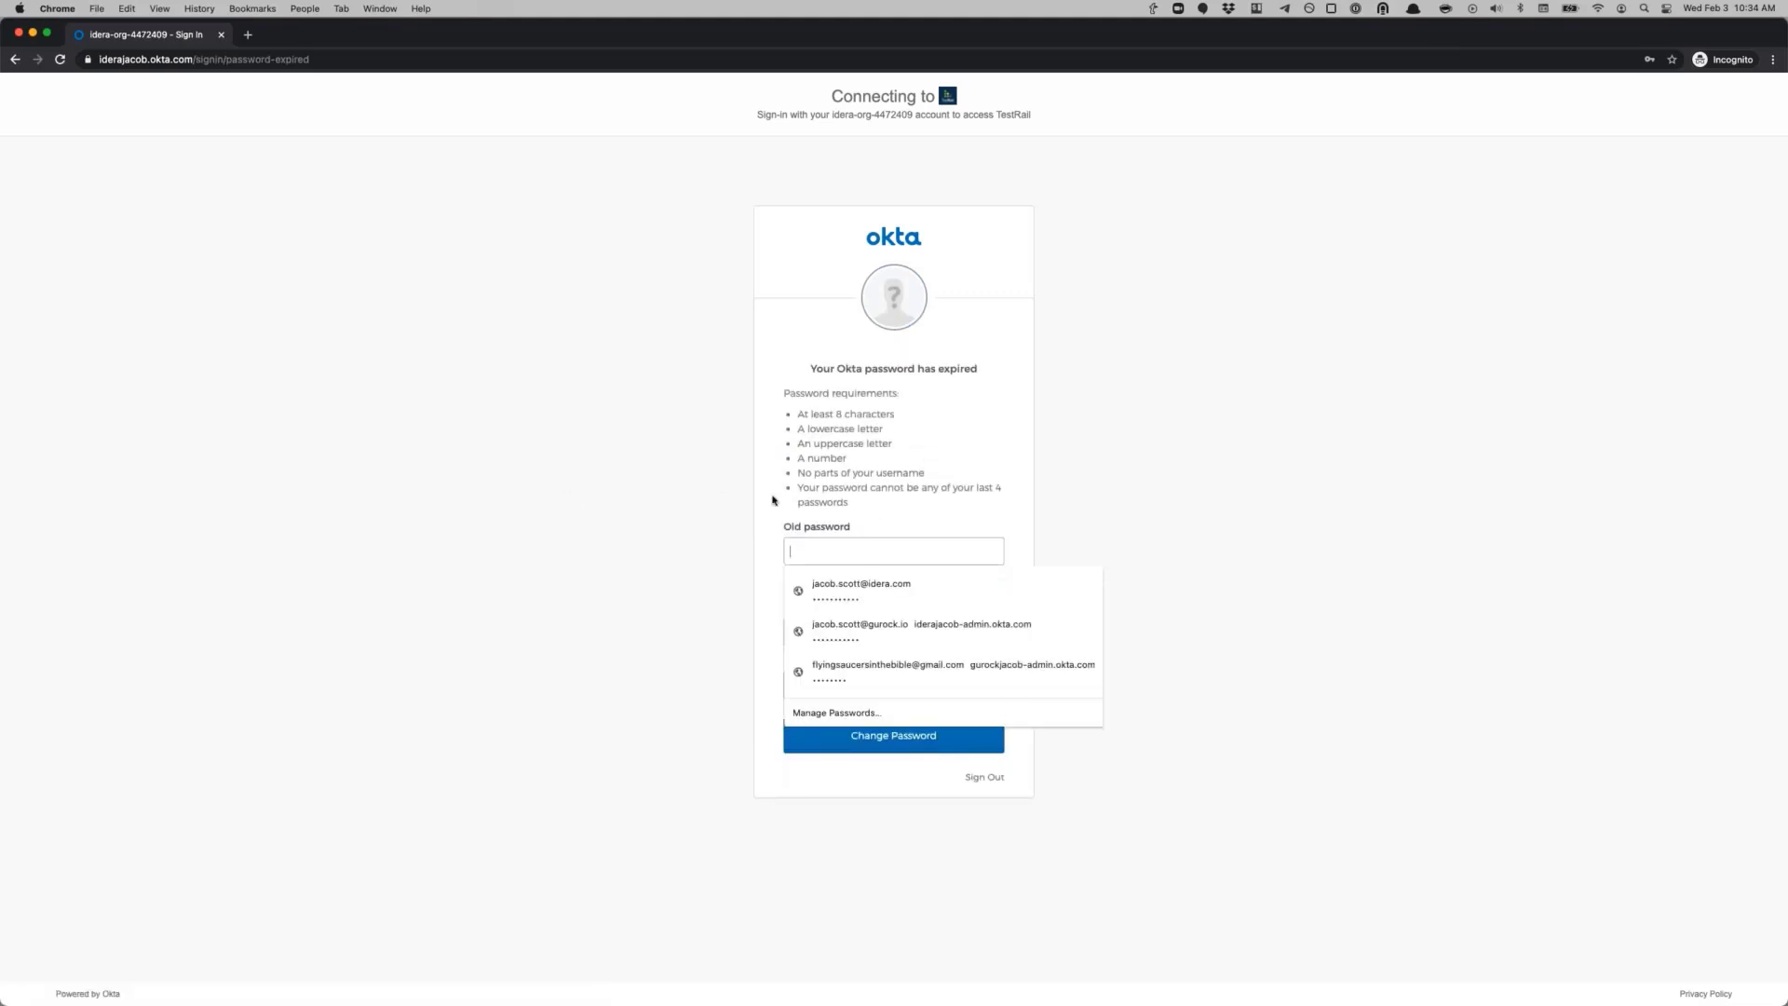
left_click(847, 549)
left_click(852, 553)
left_click(903, 632)
left_click(857, 633)
type("•••••••••")
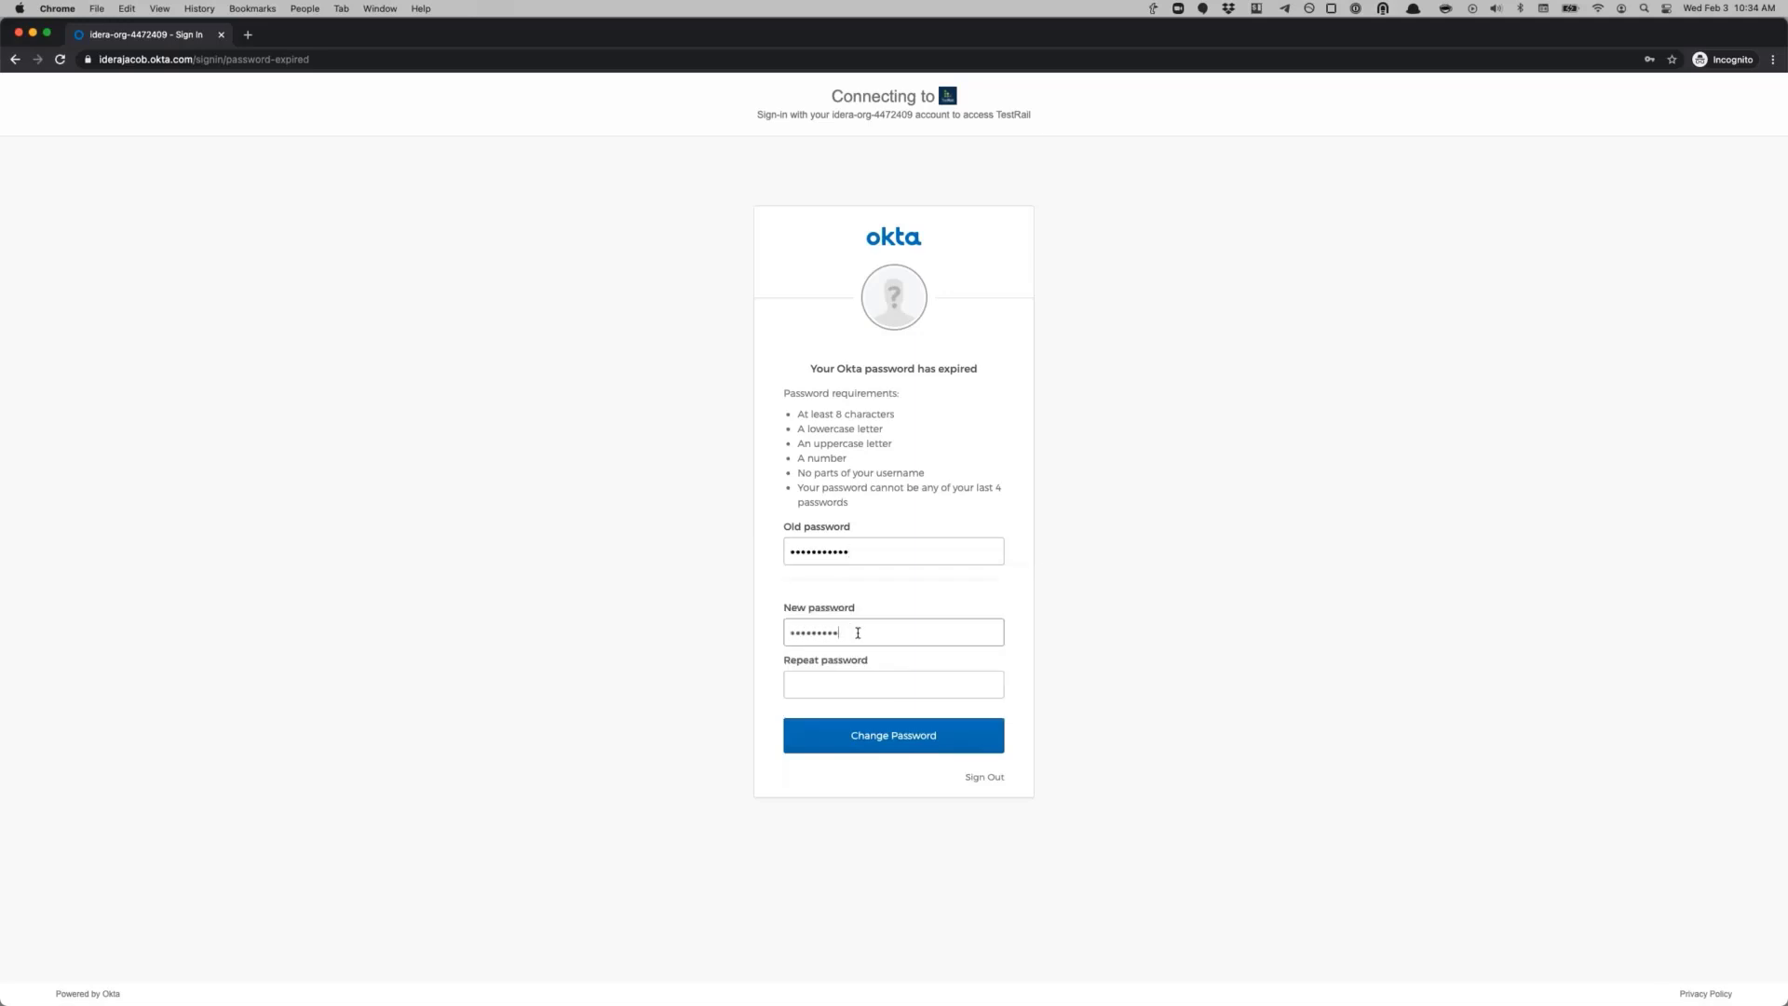
type("•••••••••")
key("Return")
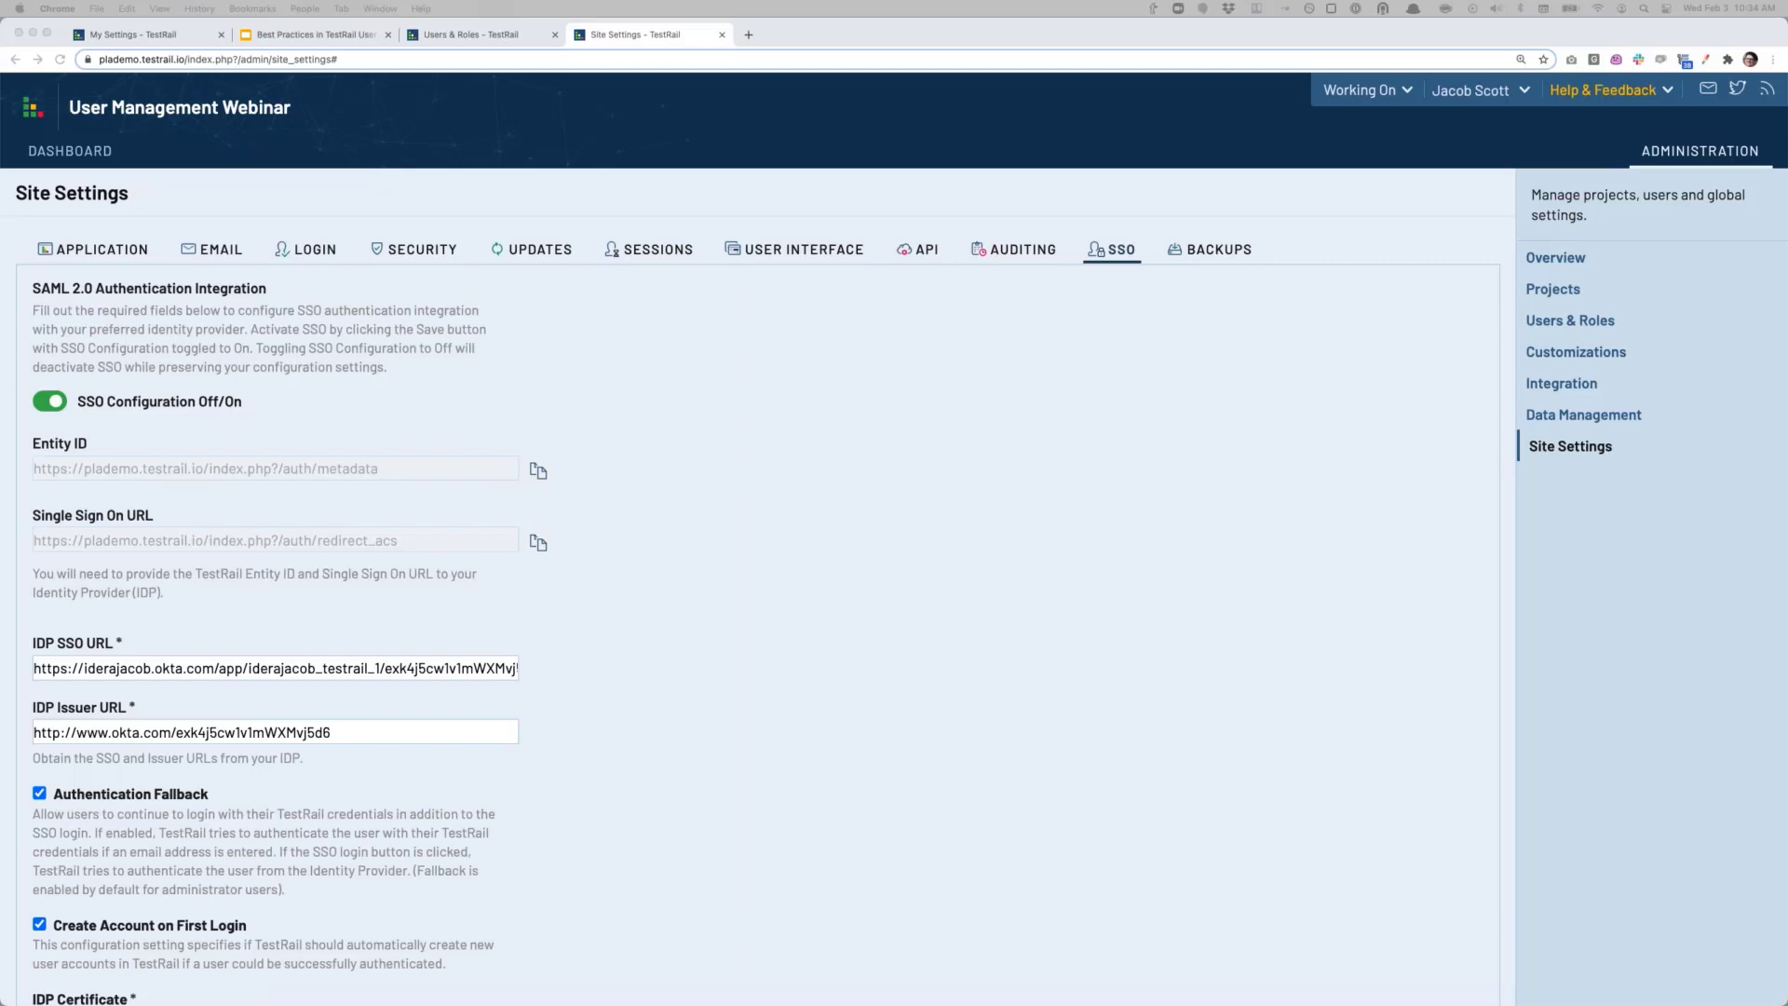
Step: Maximise the Incognito window and review the All Projects dashboard with six active projects
left_click_drag(1038, 426, 1153, 263)
double_click(1152, 264)
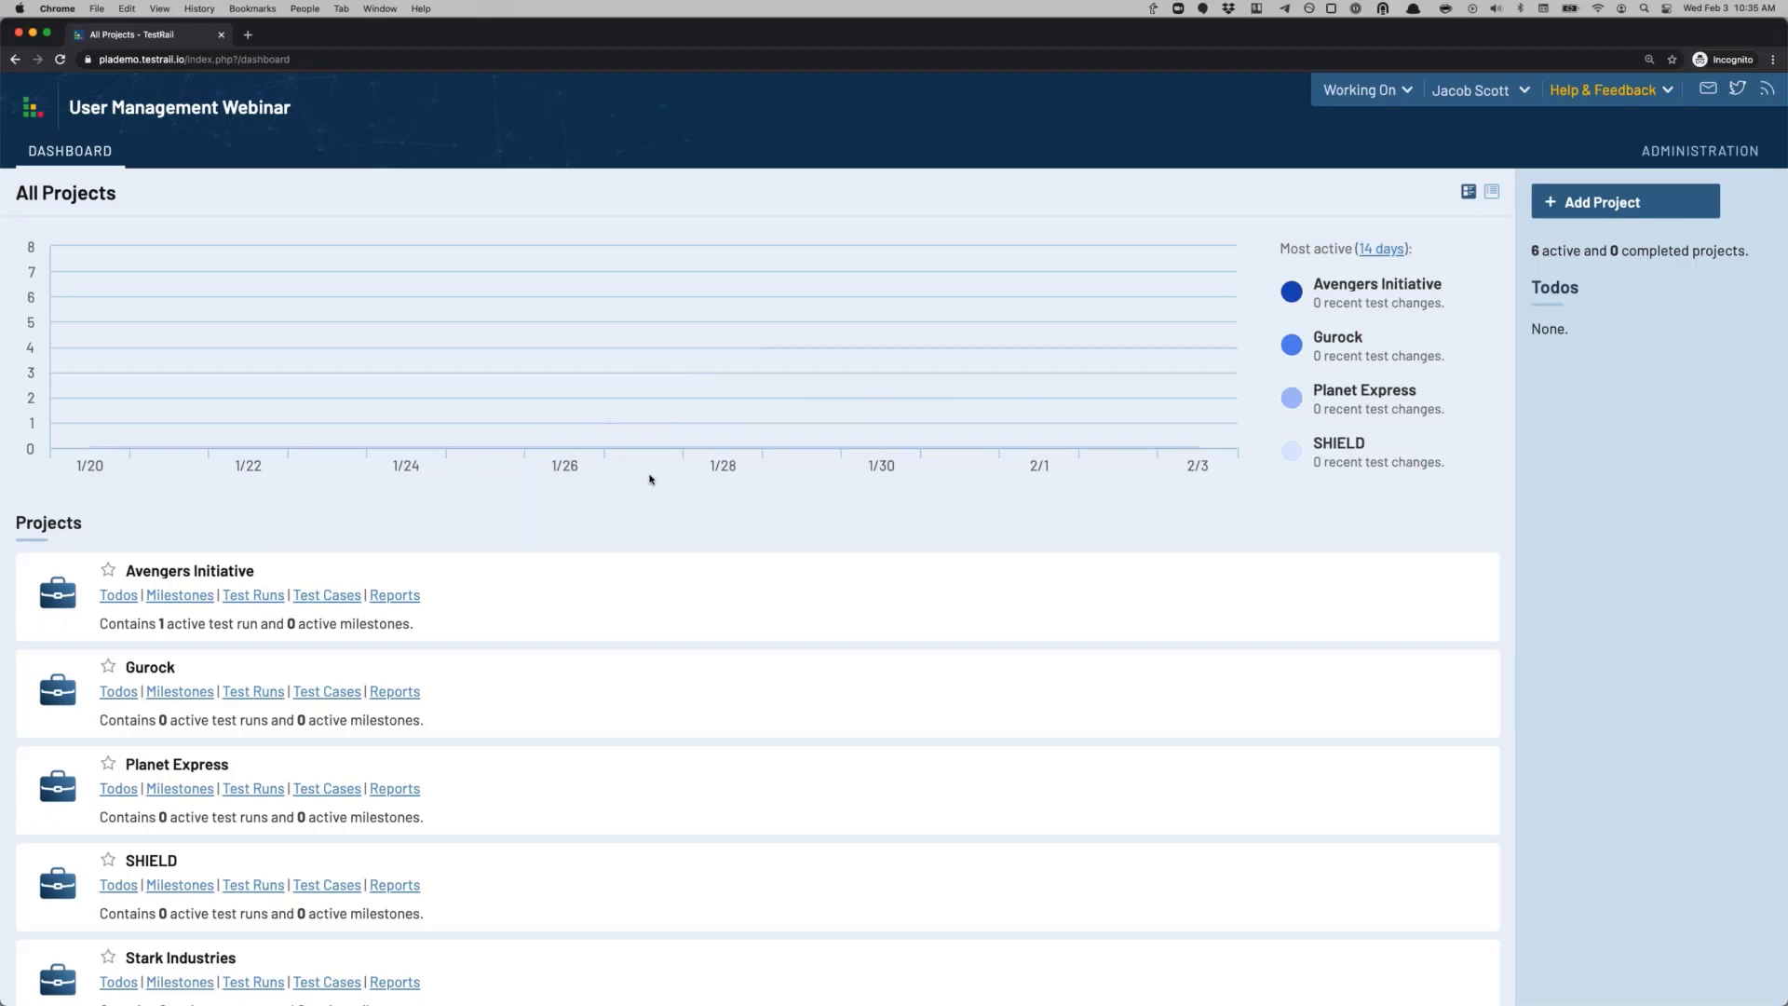
scroll(538, 313, "down", 4)
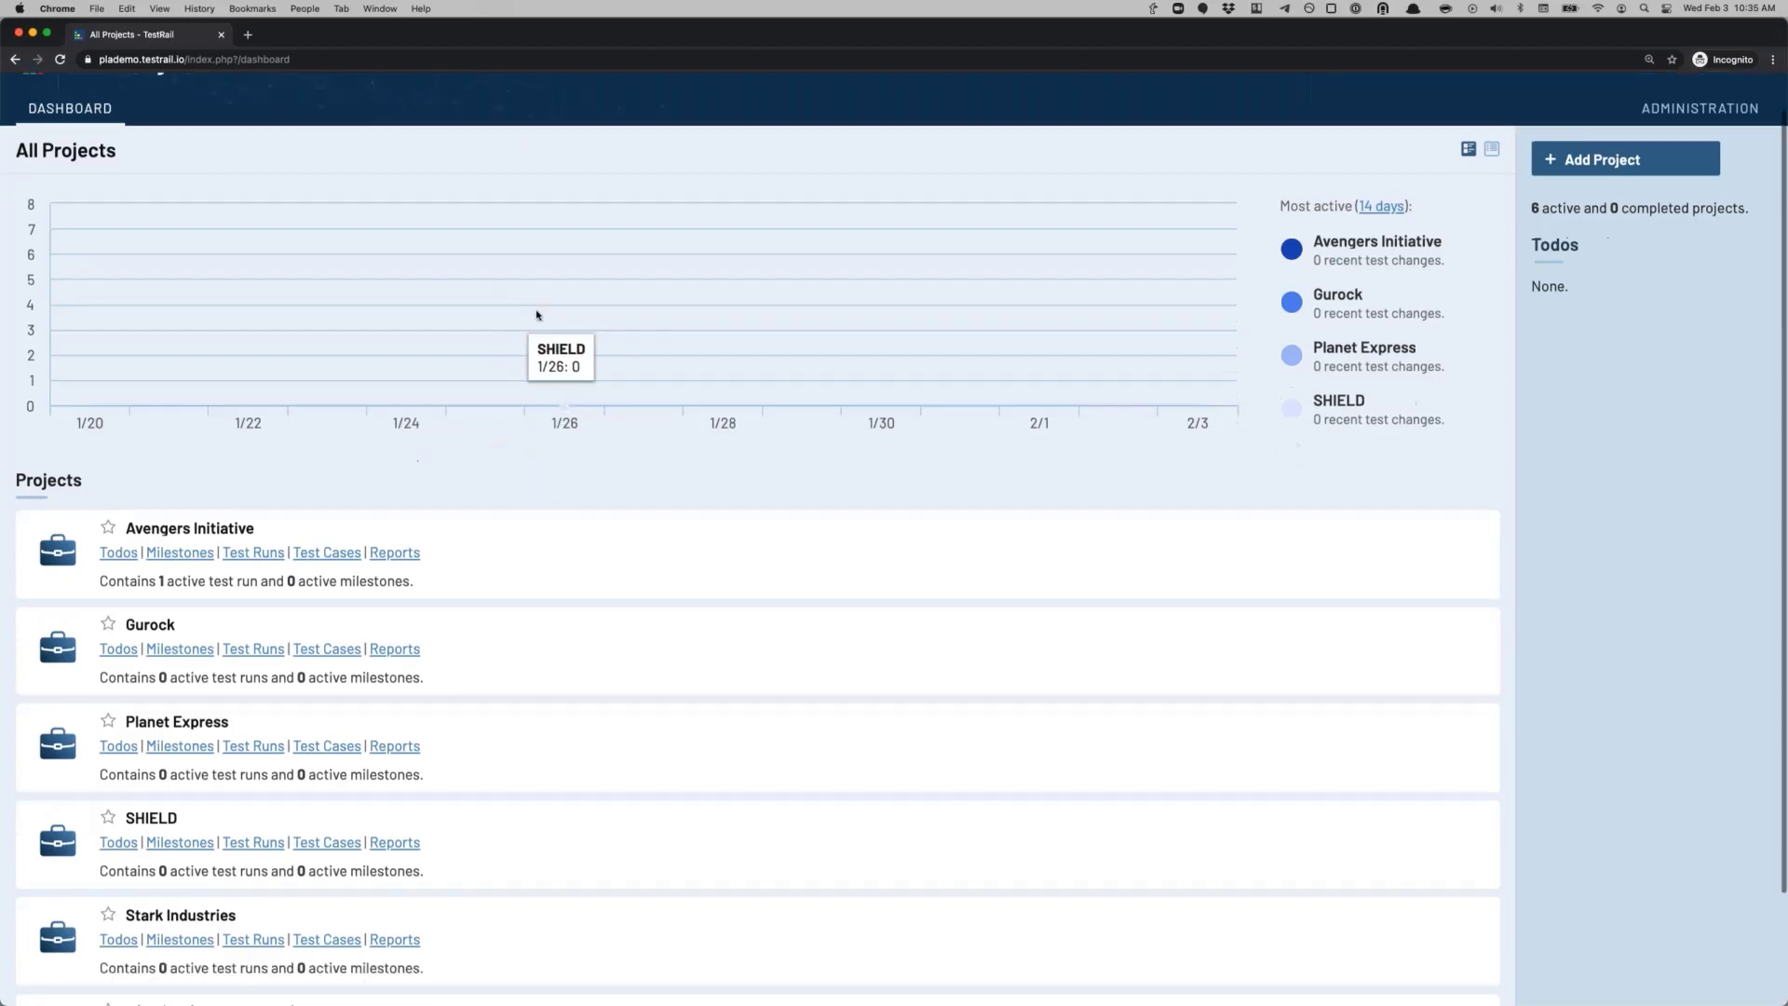
scroll(534, 327, "up", 4)
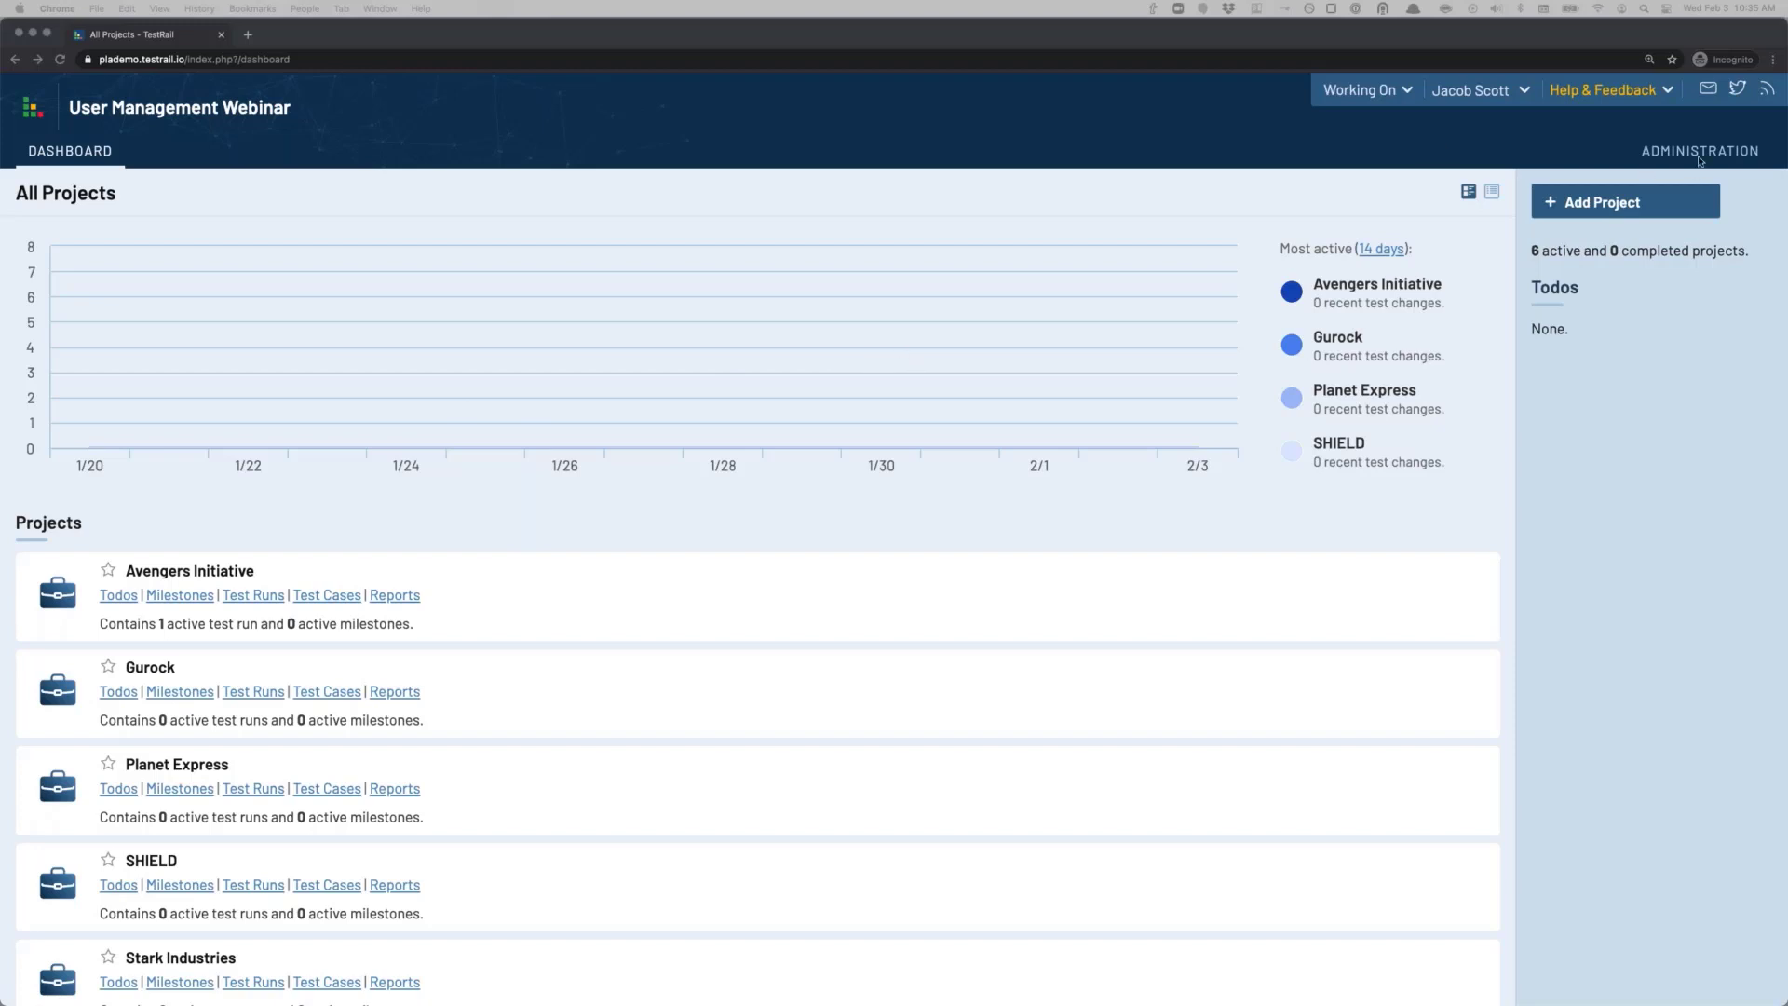
Step: Close the private window and scroll through the SSO settings with SAML 2.0 on
left_click(21, 33)
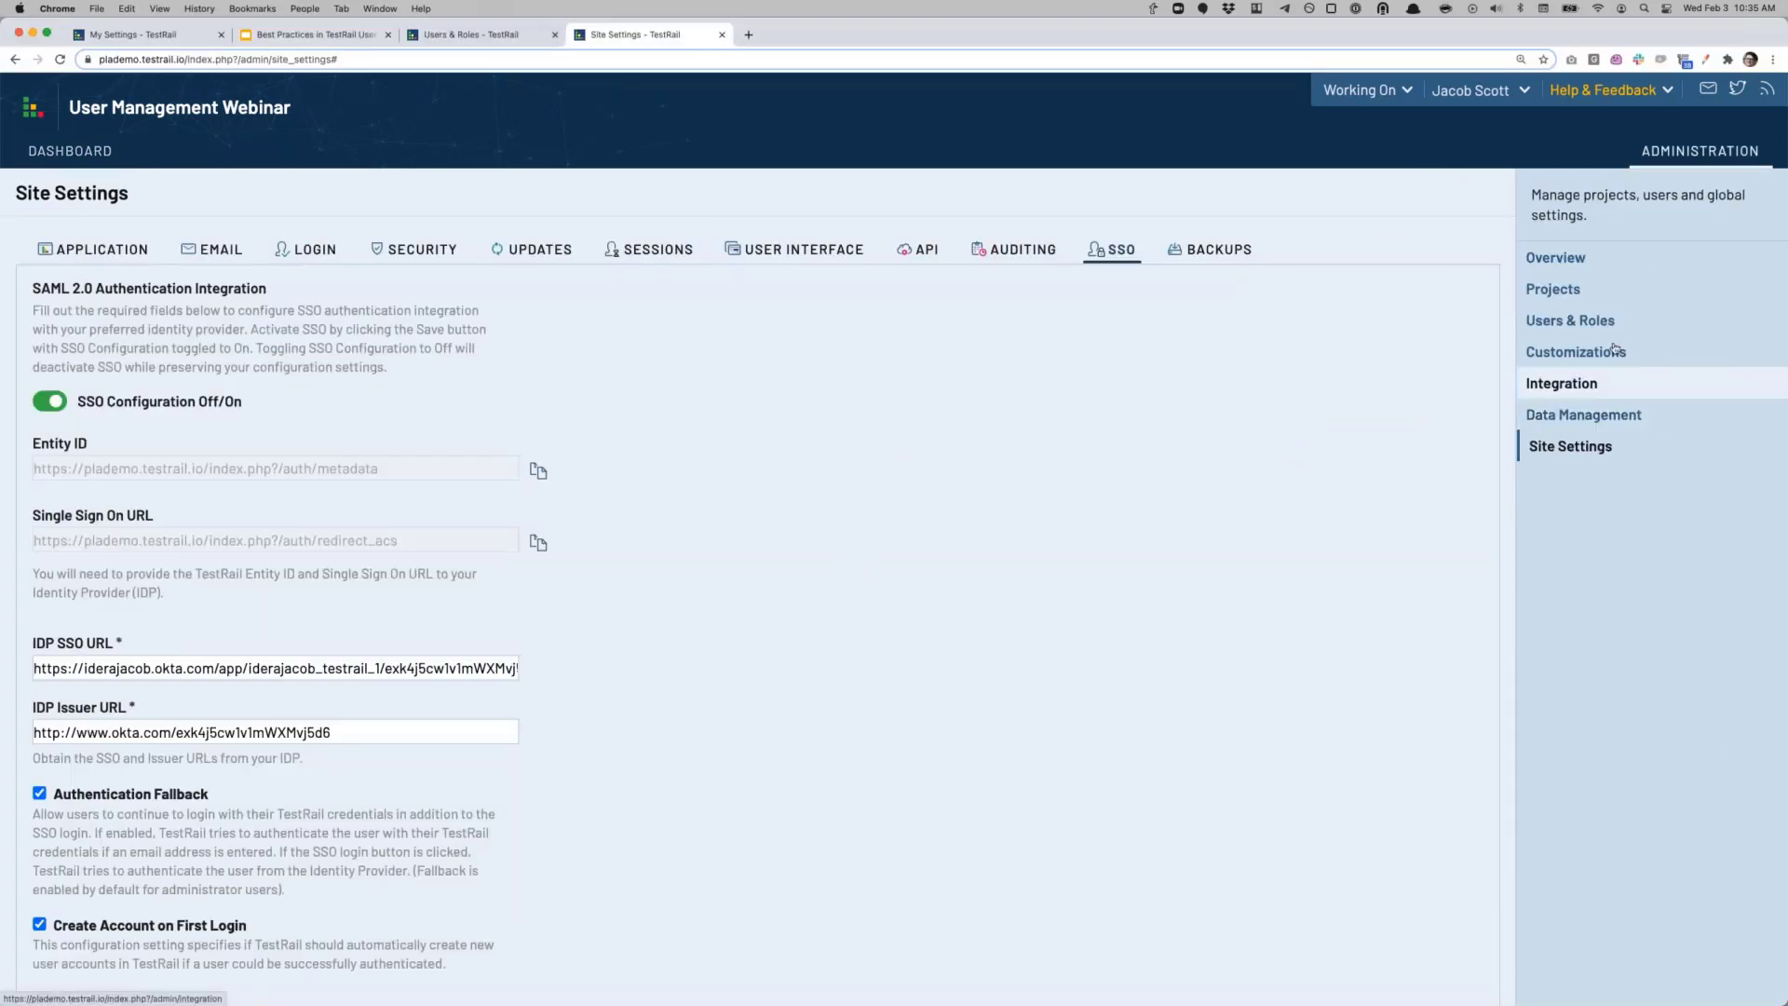
scroll(537, 898, "down", 1)
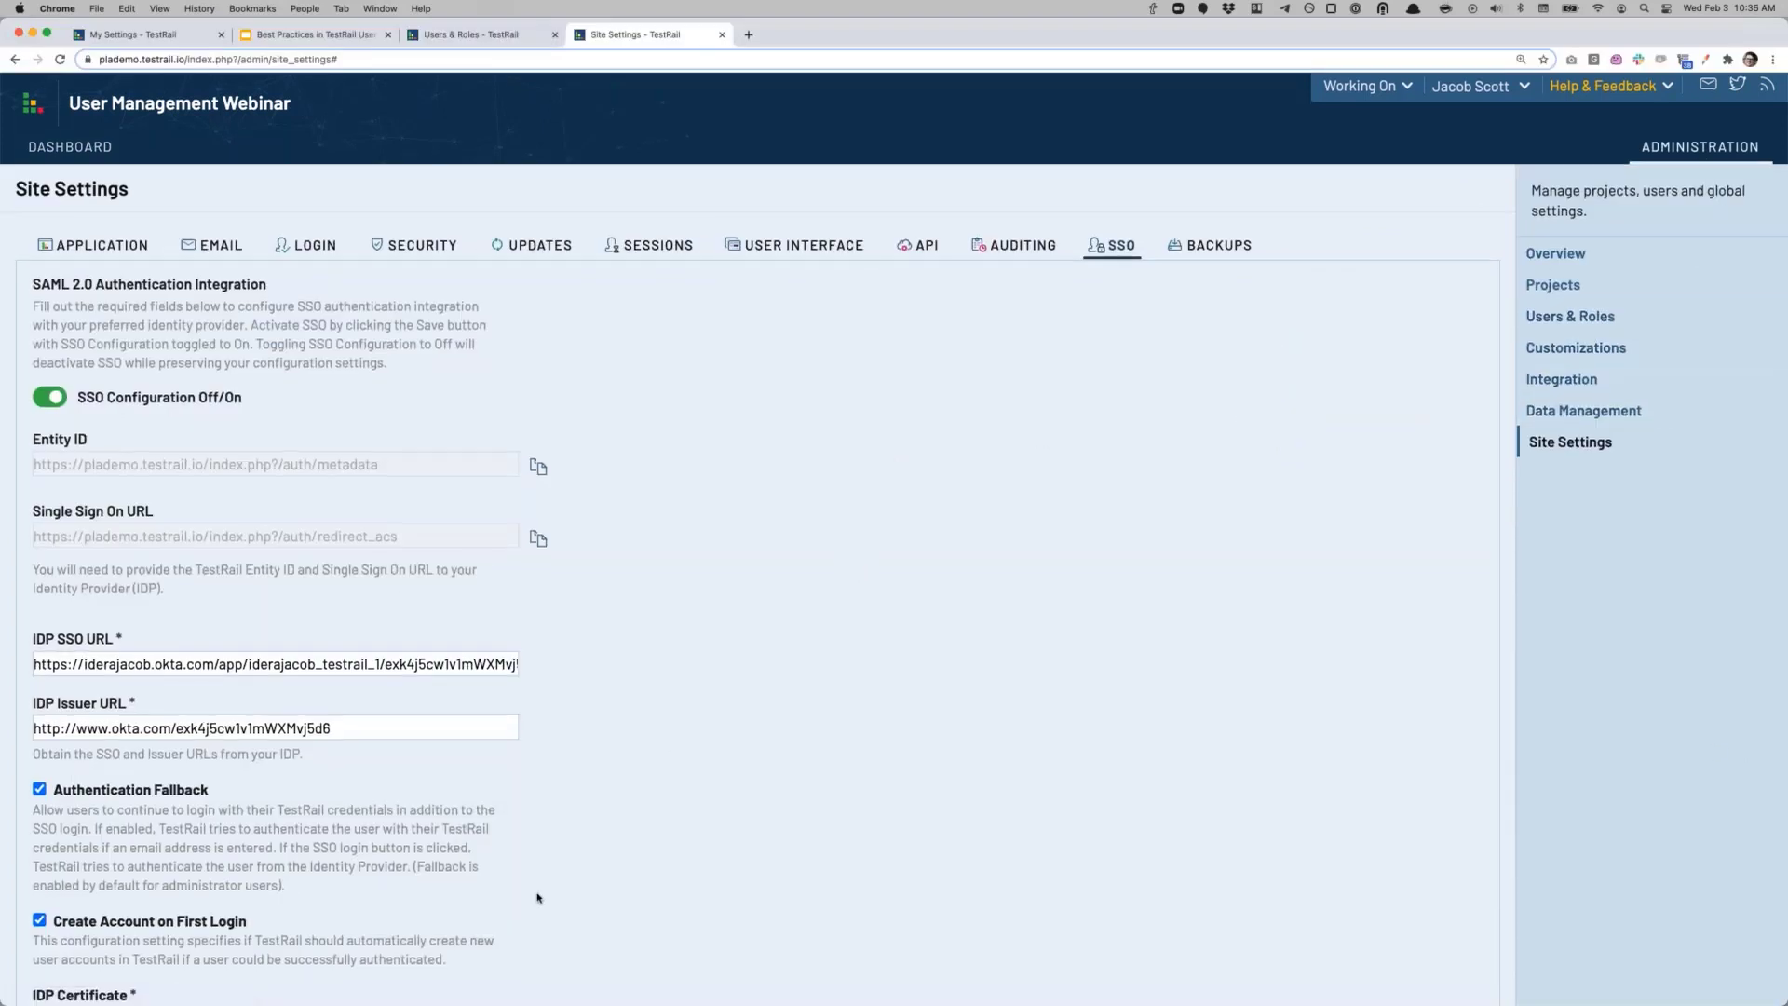
scroll(537, 897, "down", 2)
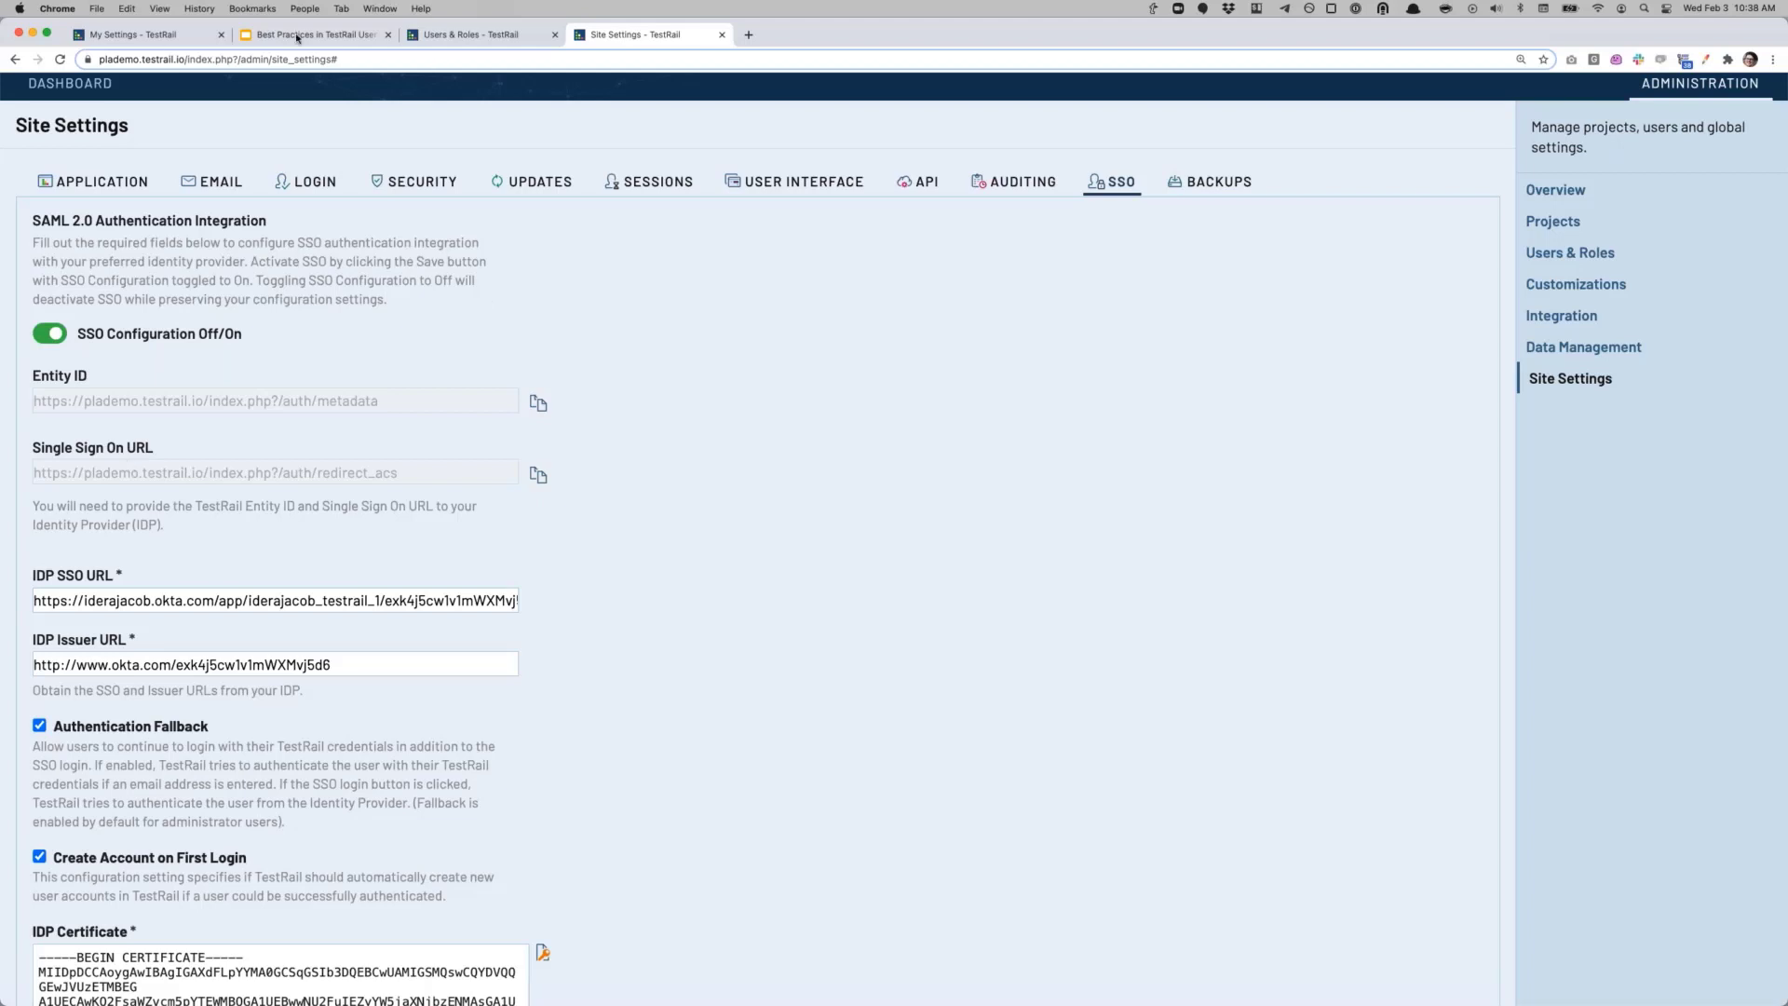
Step: Switch to the Best Practices slide deck and advance to the Question & Answers slide
left_click(298, 35)
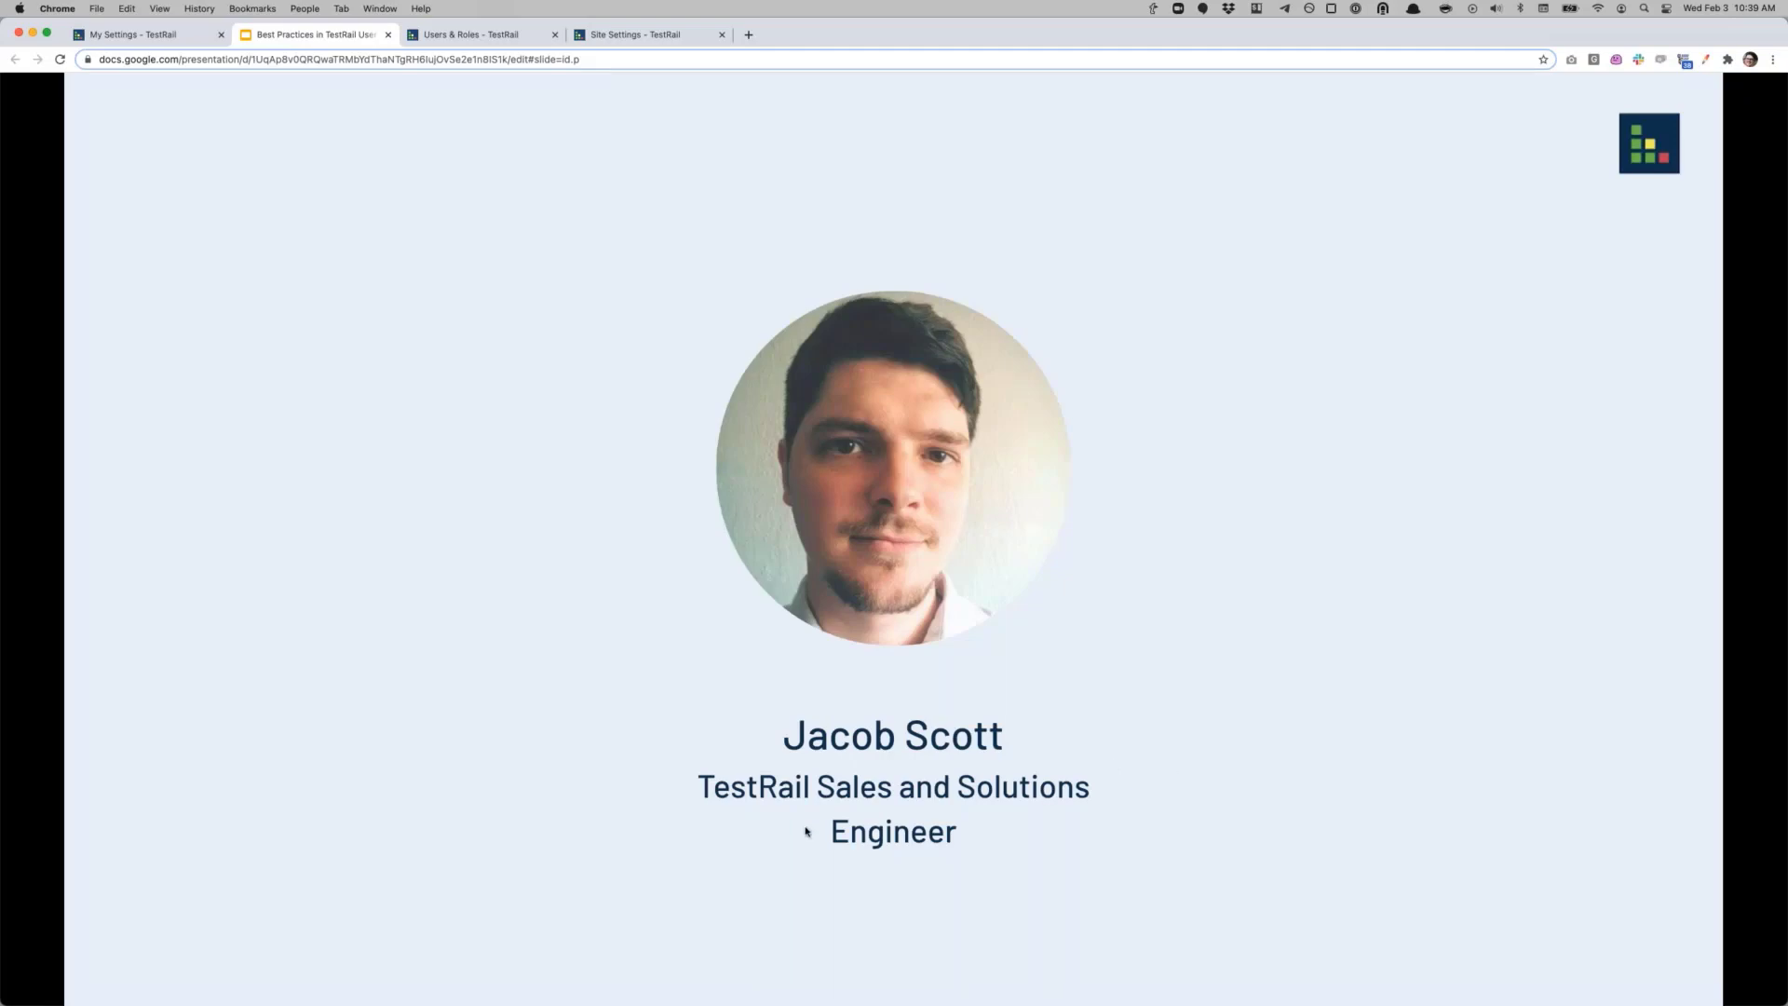
left_click(747, 802)
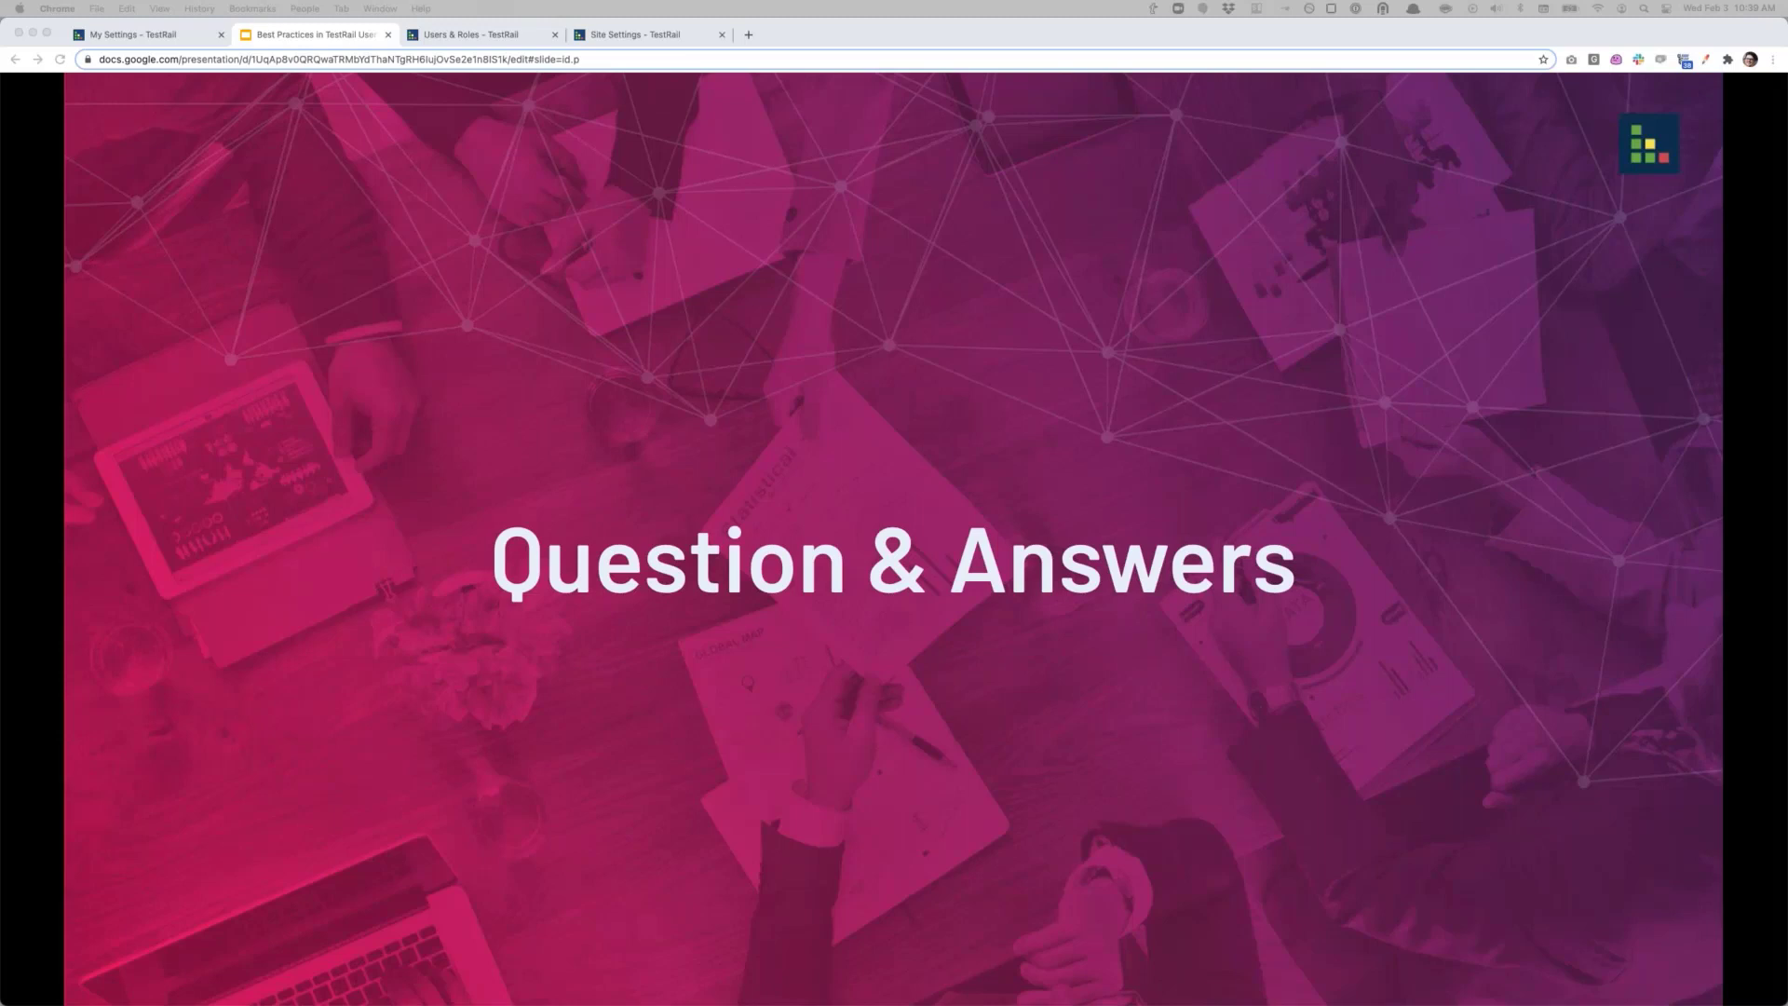
Step: Return to TestRail, pass through My Settings, and open Administration > Site Settings
left_click(474, 38)
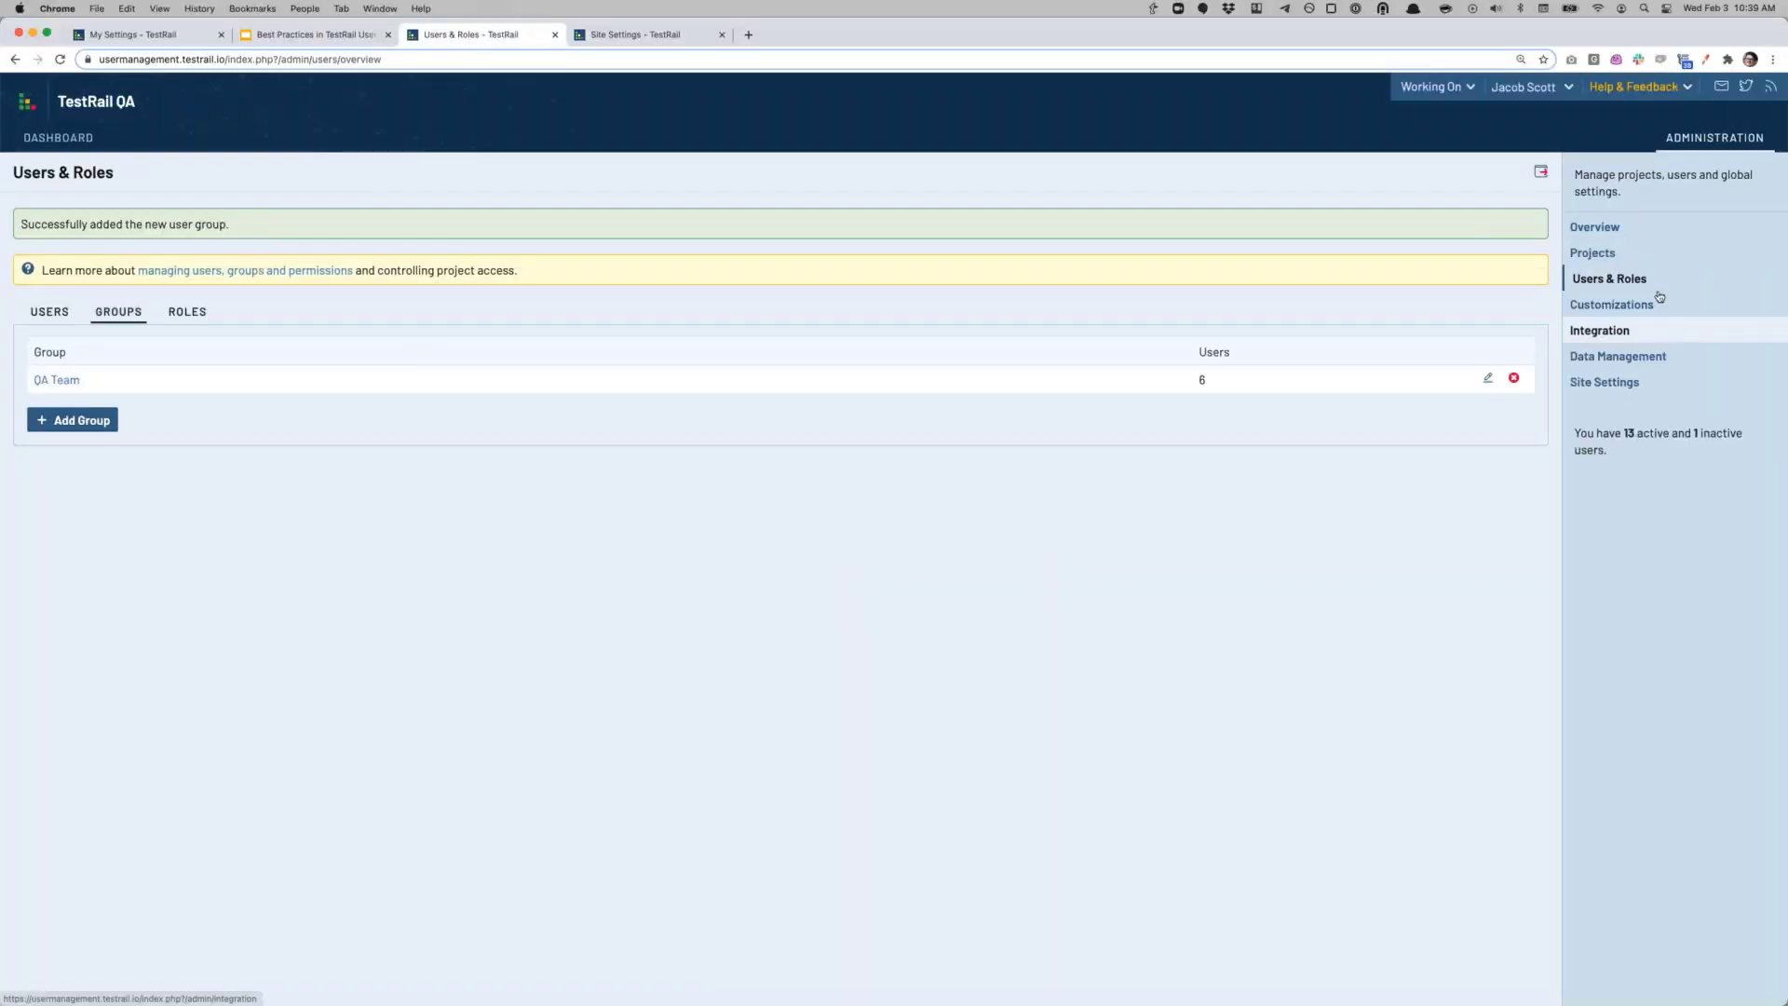
left_click(1524, 86)
left_click(1494, 112)
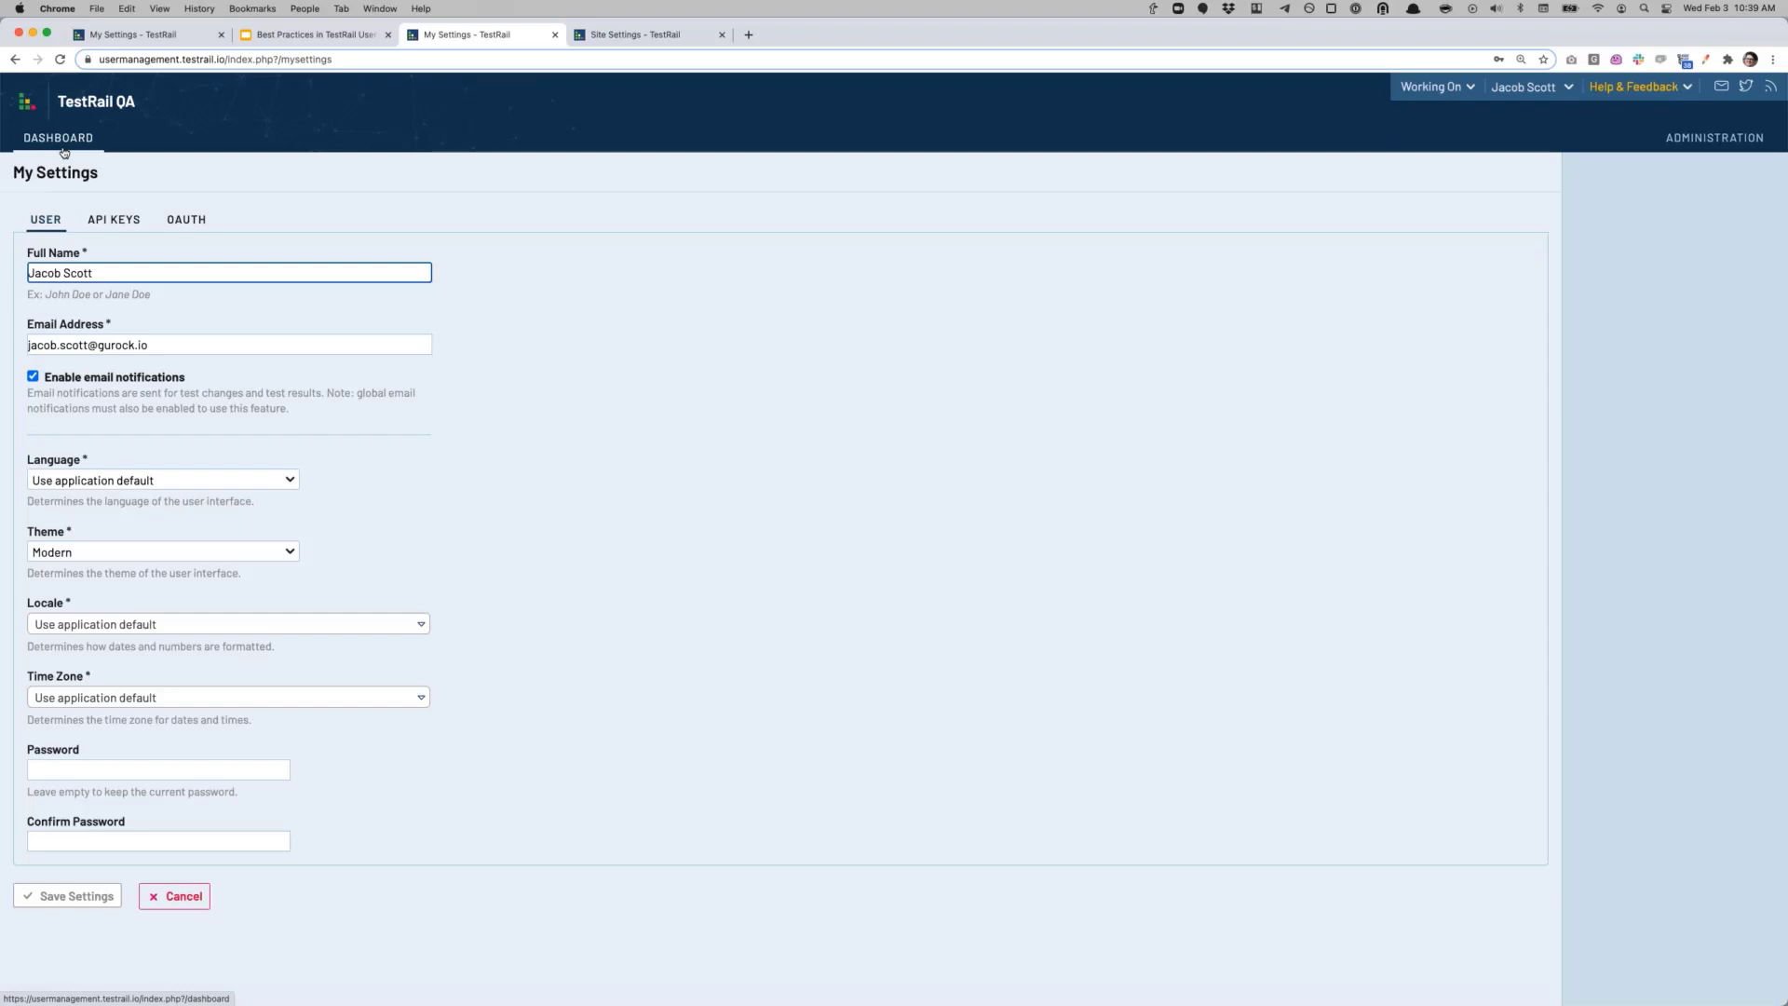
left_click(1673, 145)
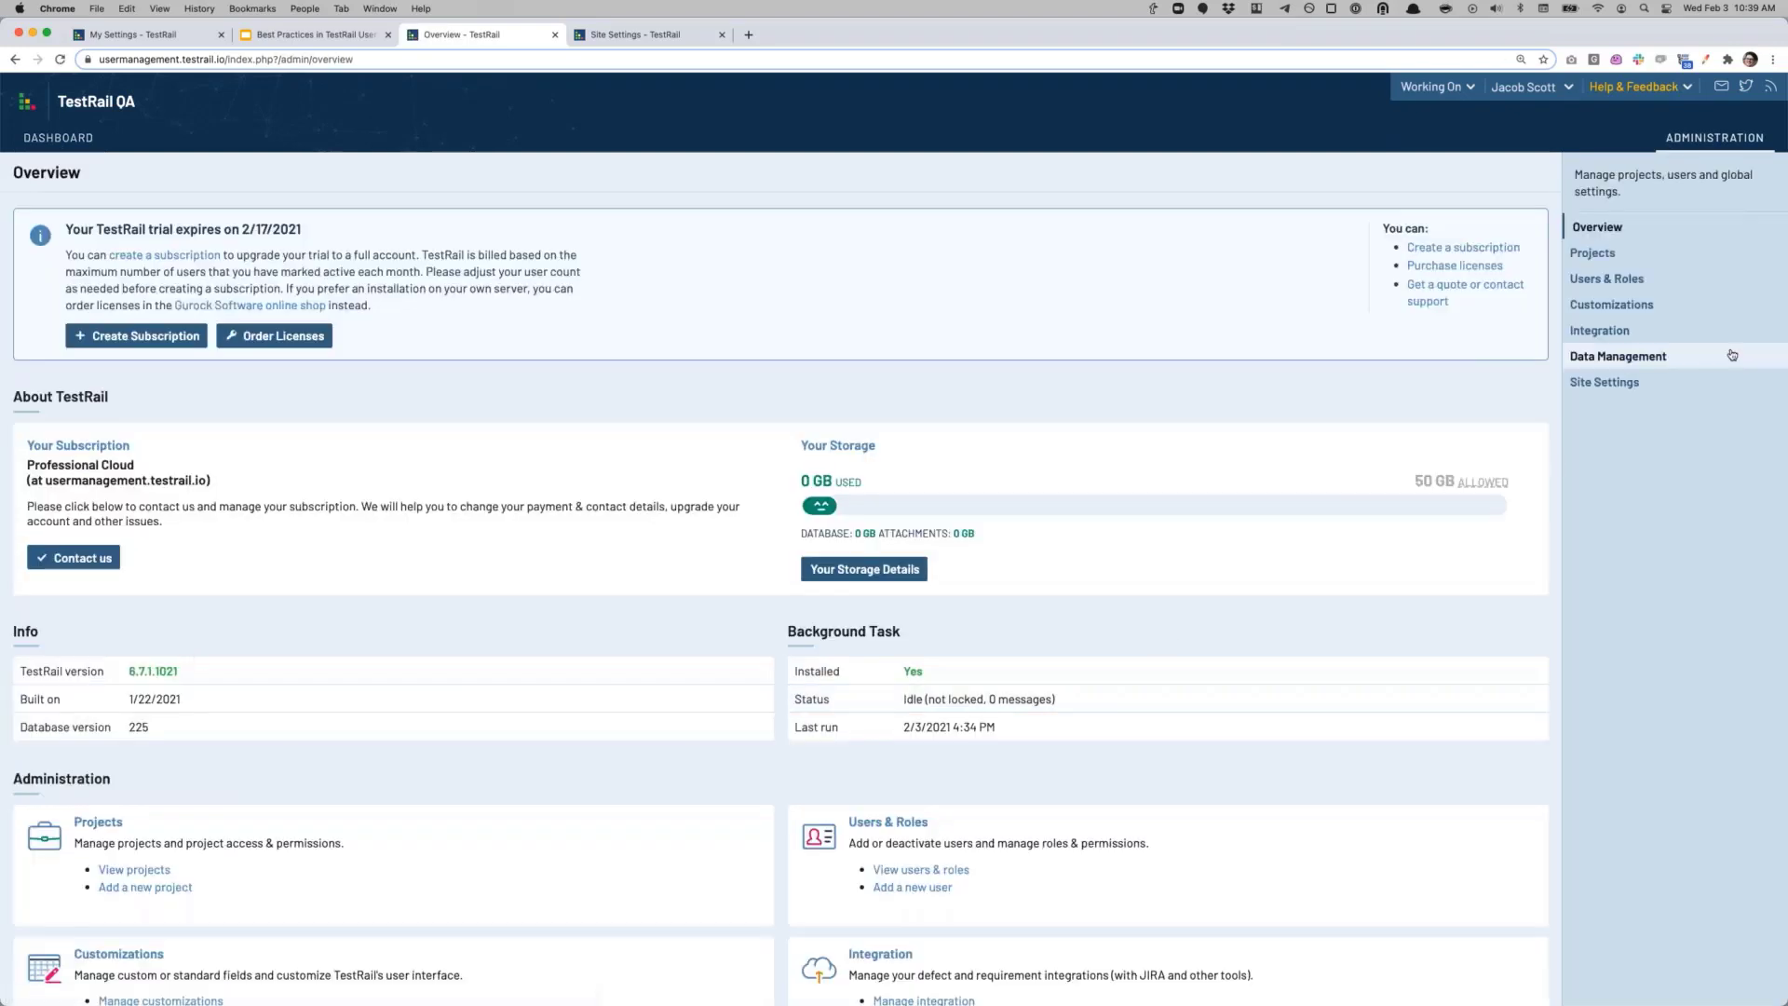
left_click(1598, 386)
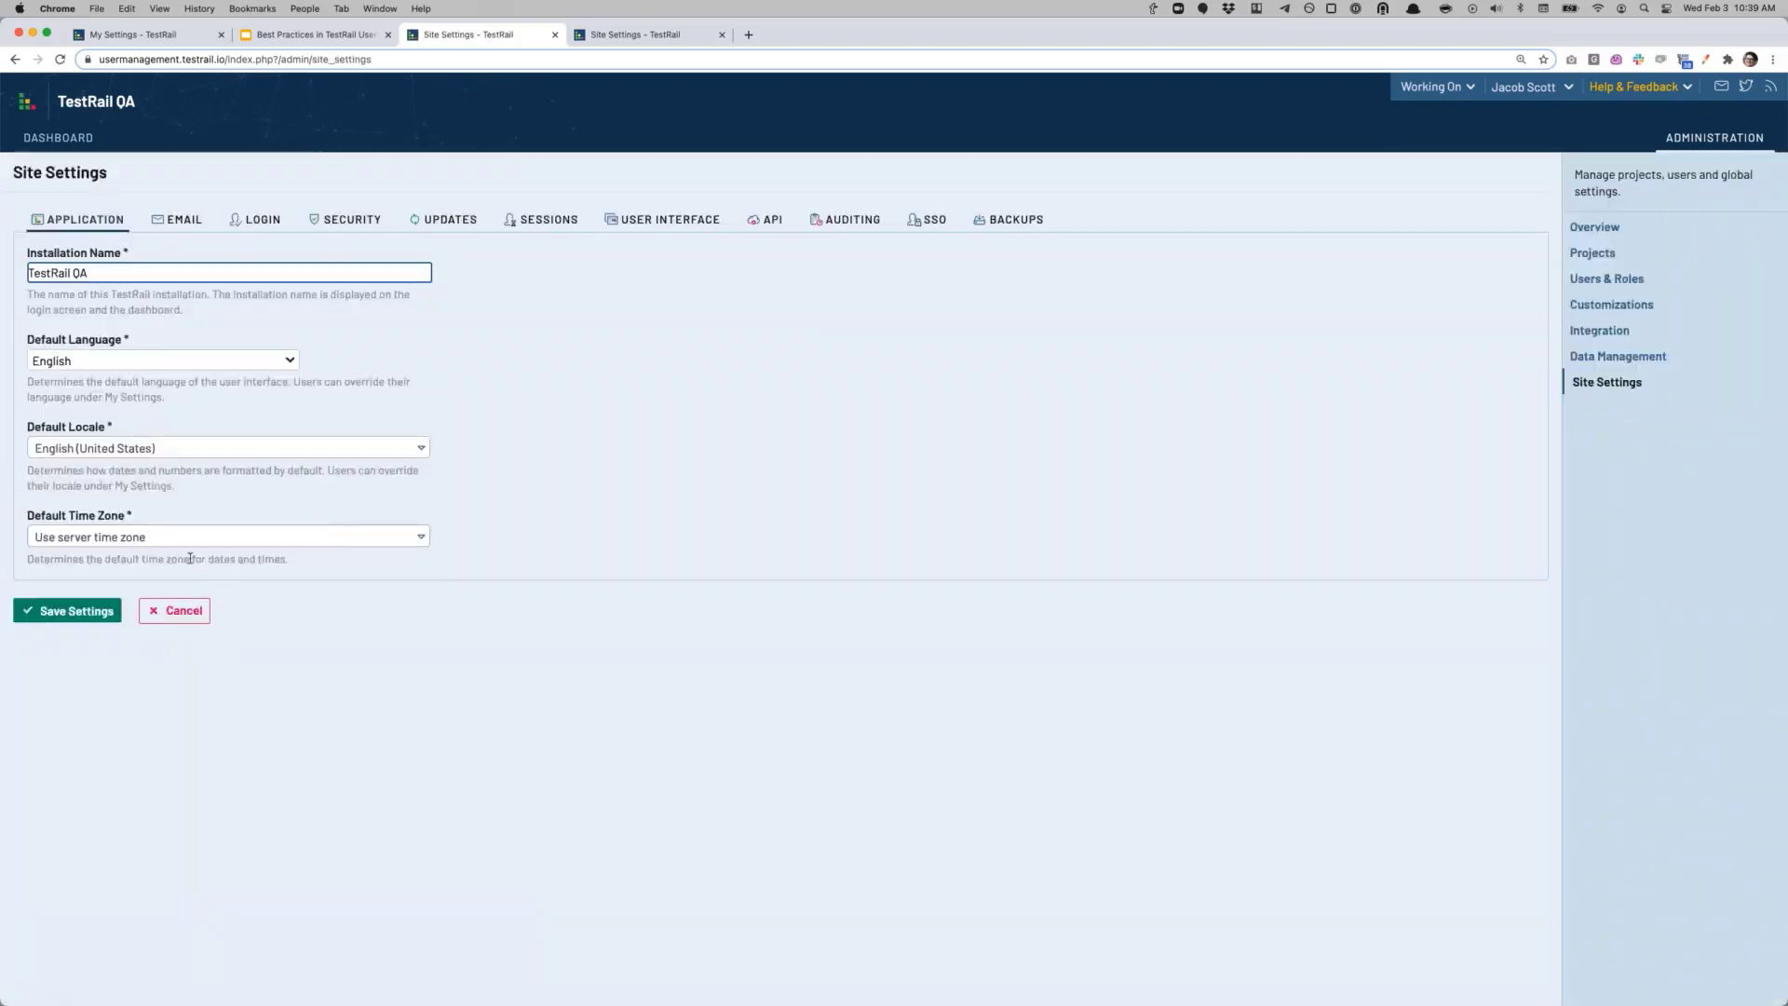
Step: Set and save (UTC-06:00) Central Time (US & Canada) as the default time zone
left_click(193, 540)
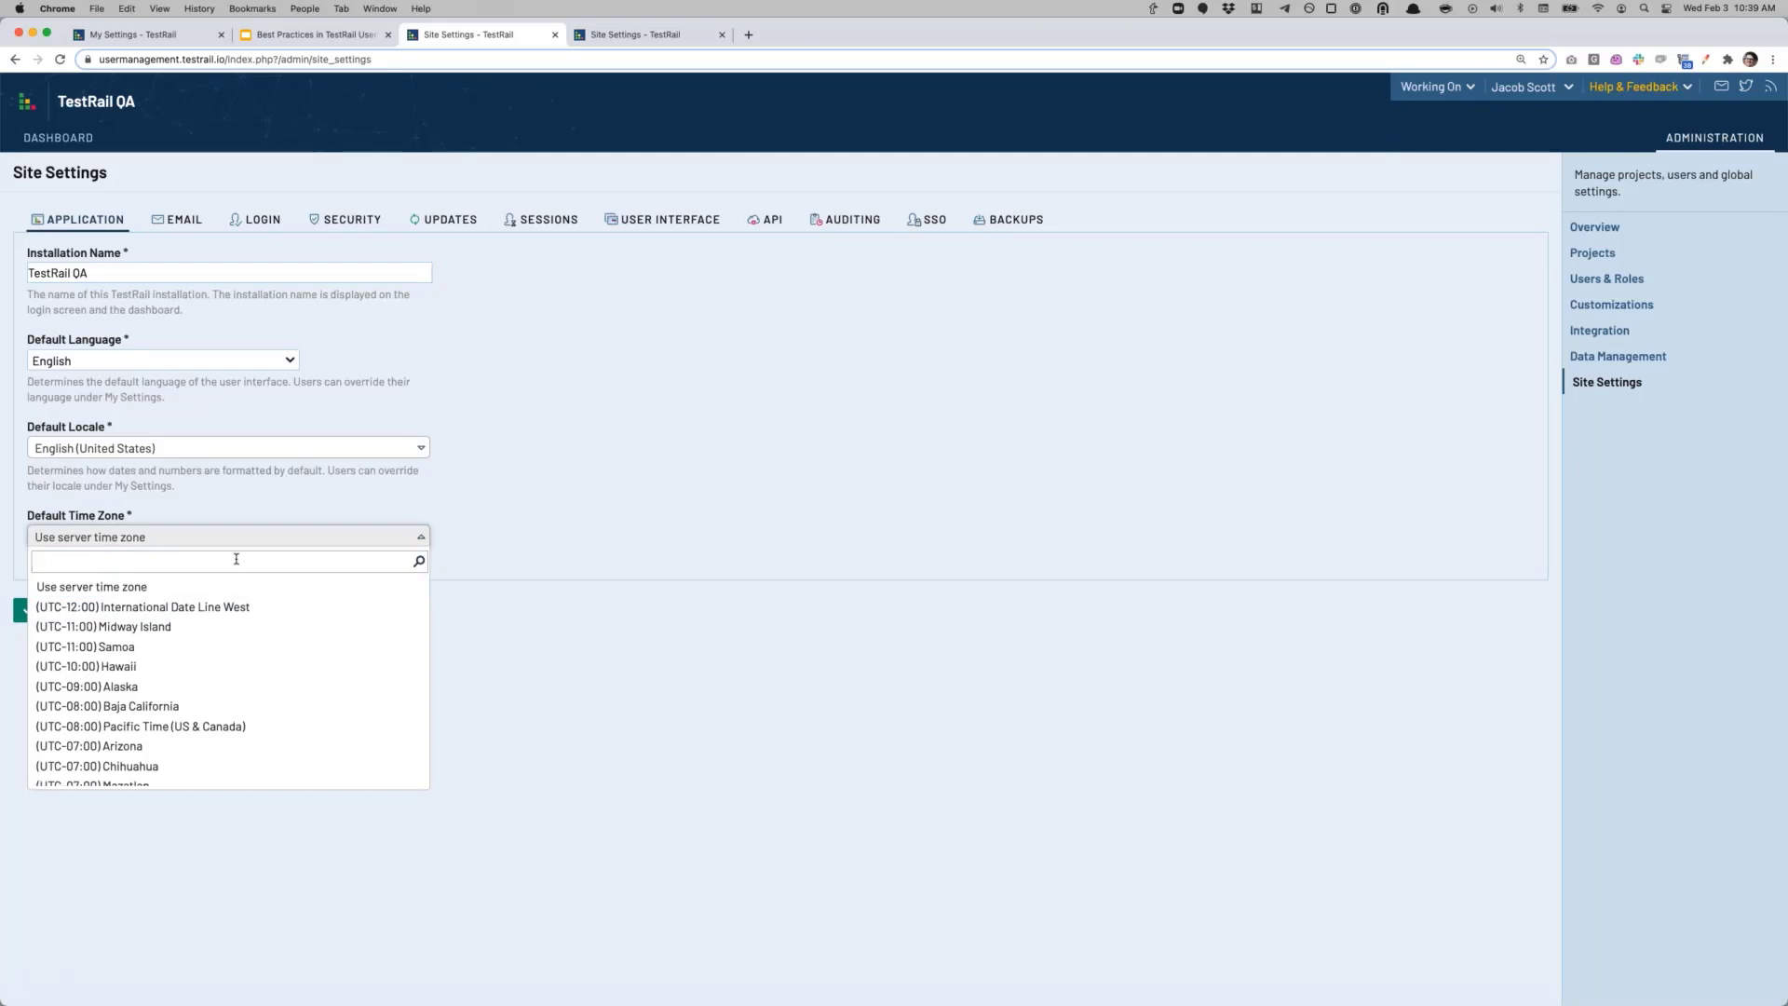
scroll(216, 699, "down", 5)
scroll(216, 703, "down", 3)
scroll(191, 722, "down", 4)
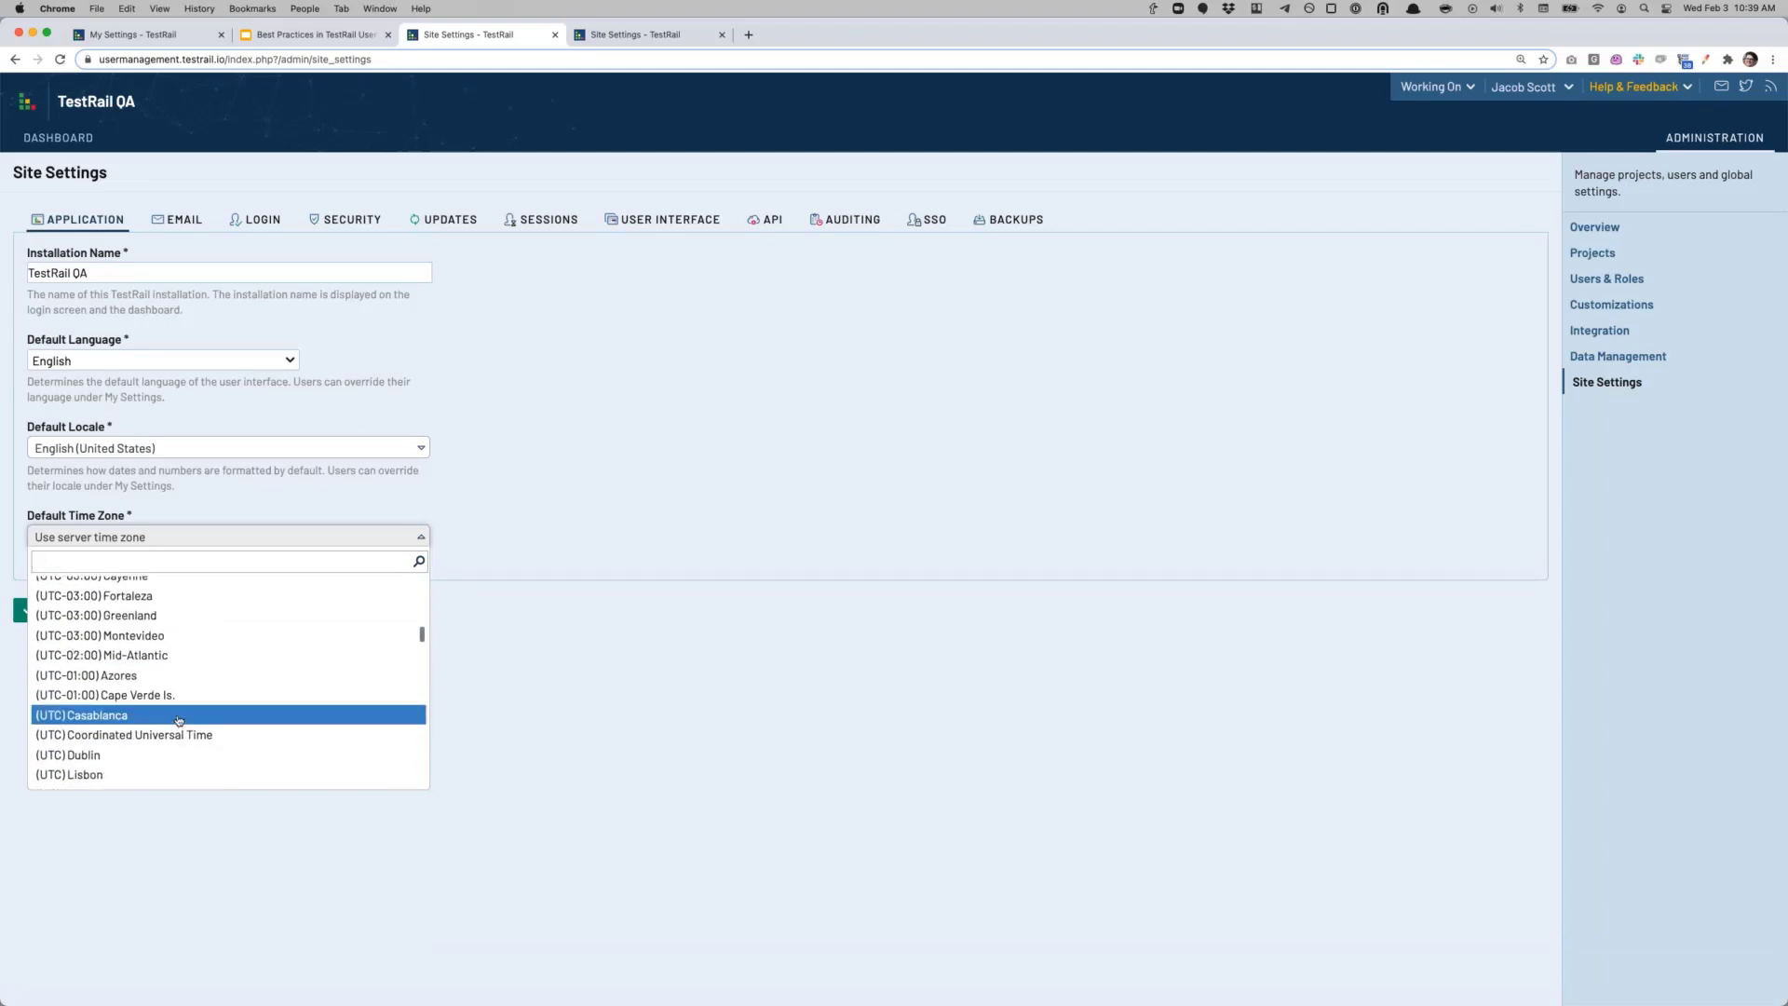
scroll(177, 719, "up", 4)
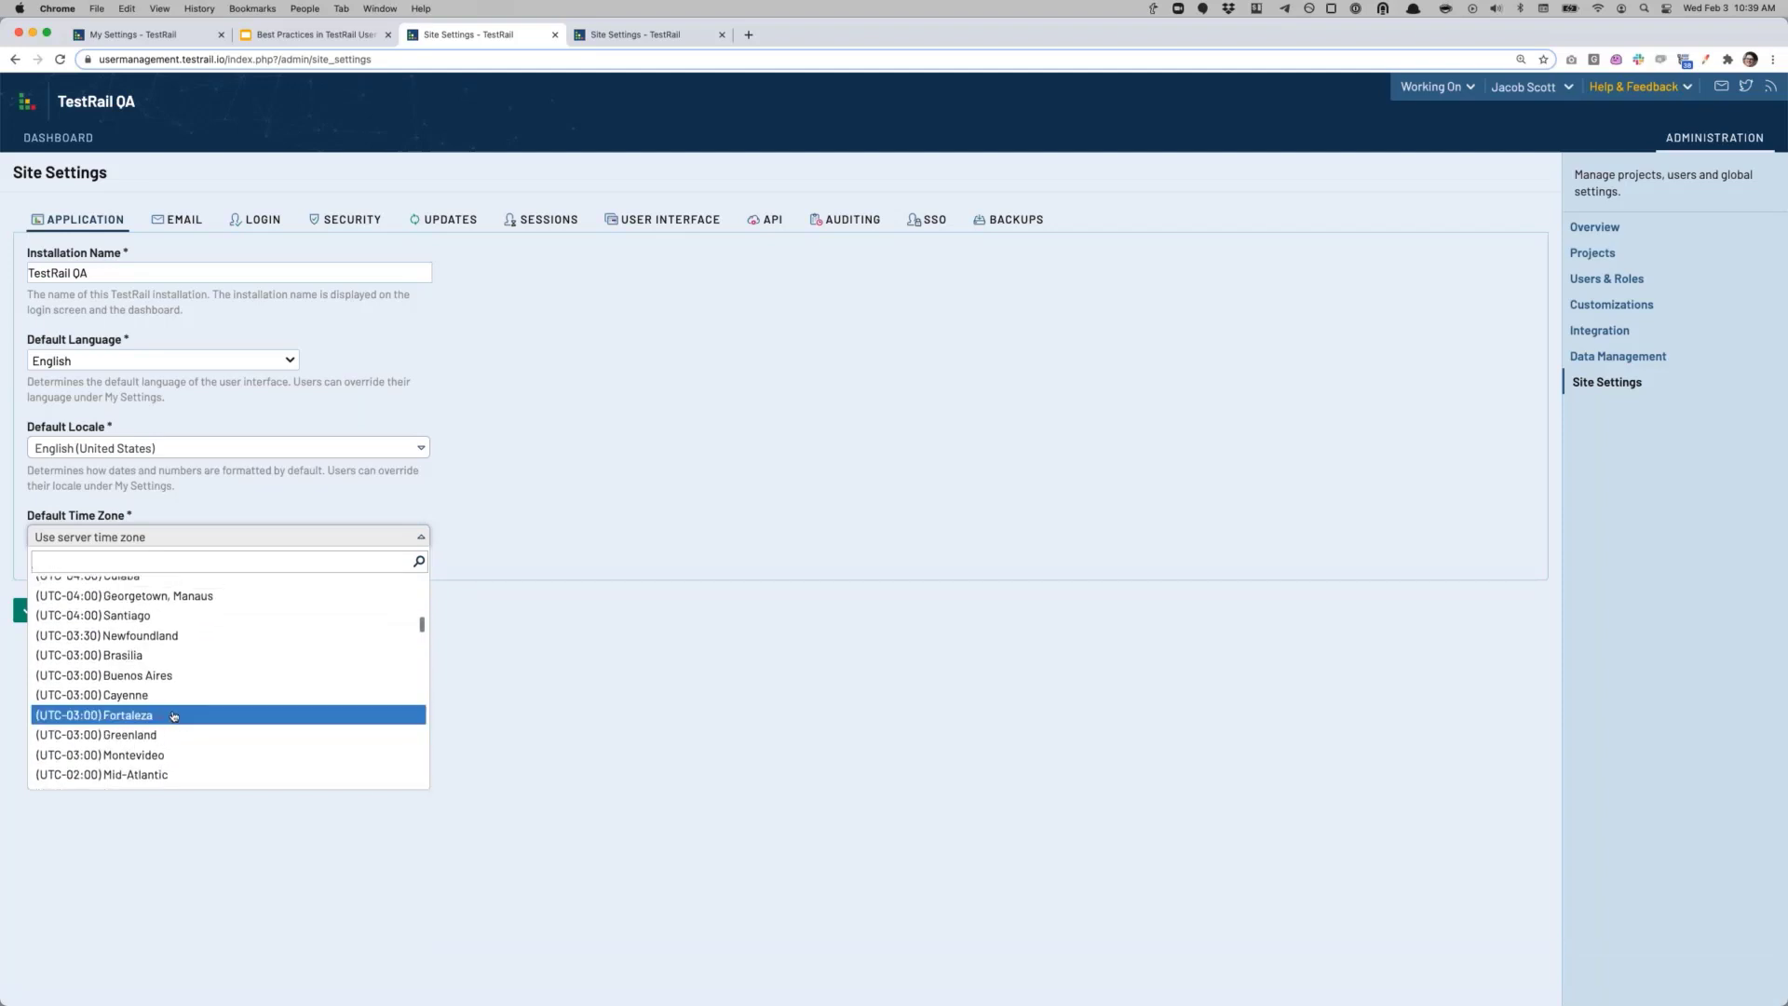
scroll(174, 719, "up", 5)
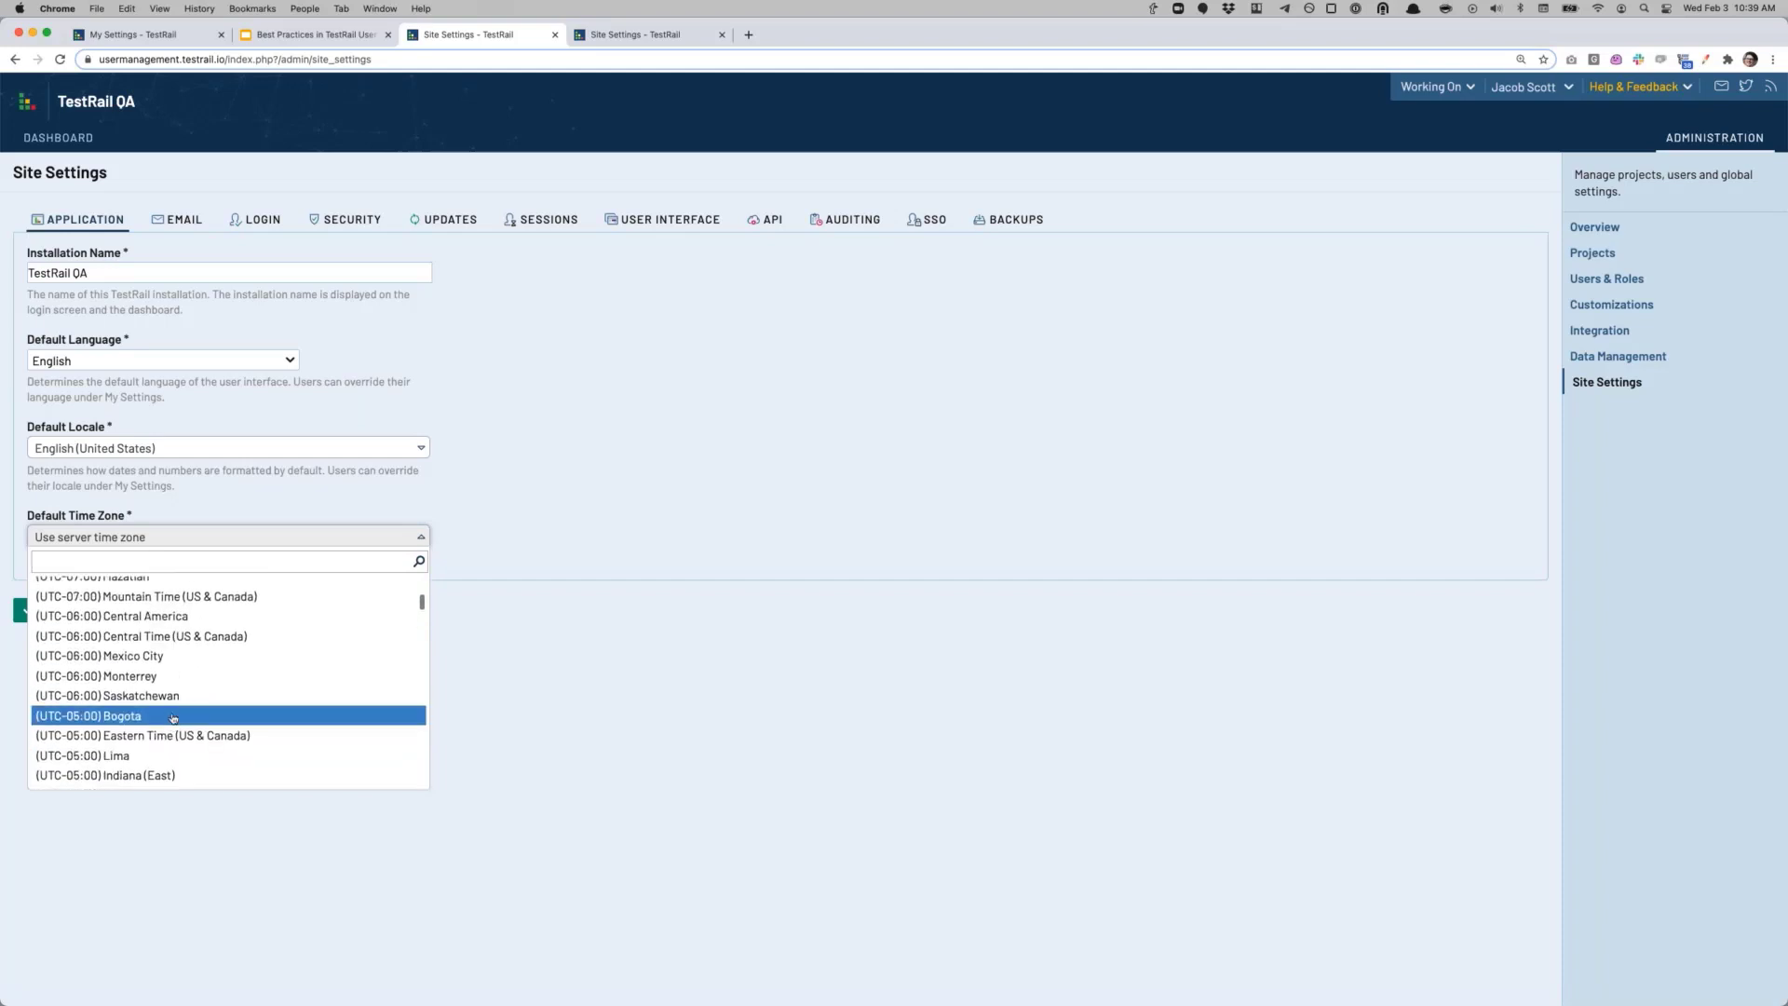
left_click(154, 679)
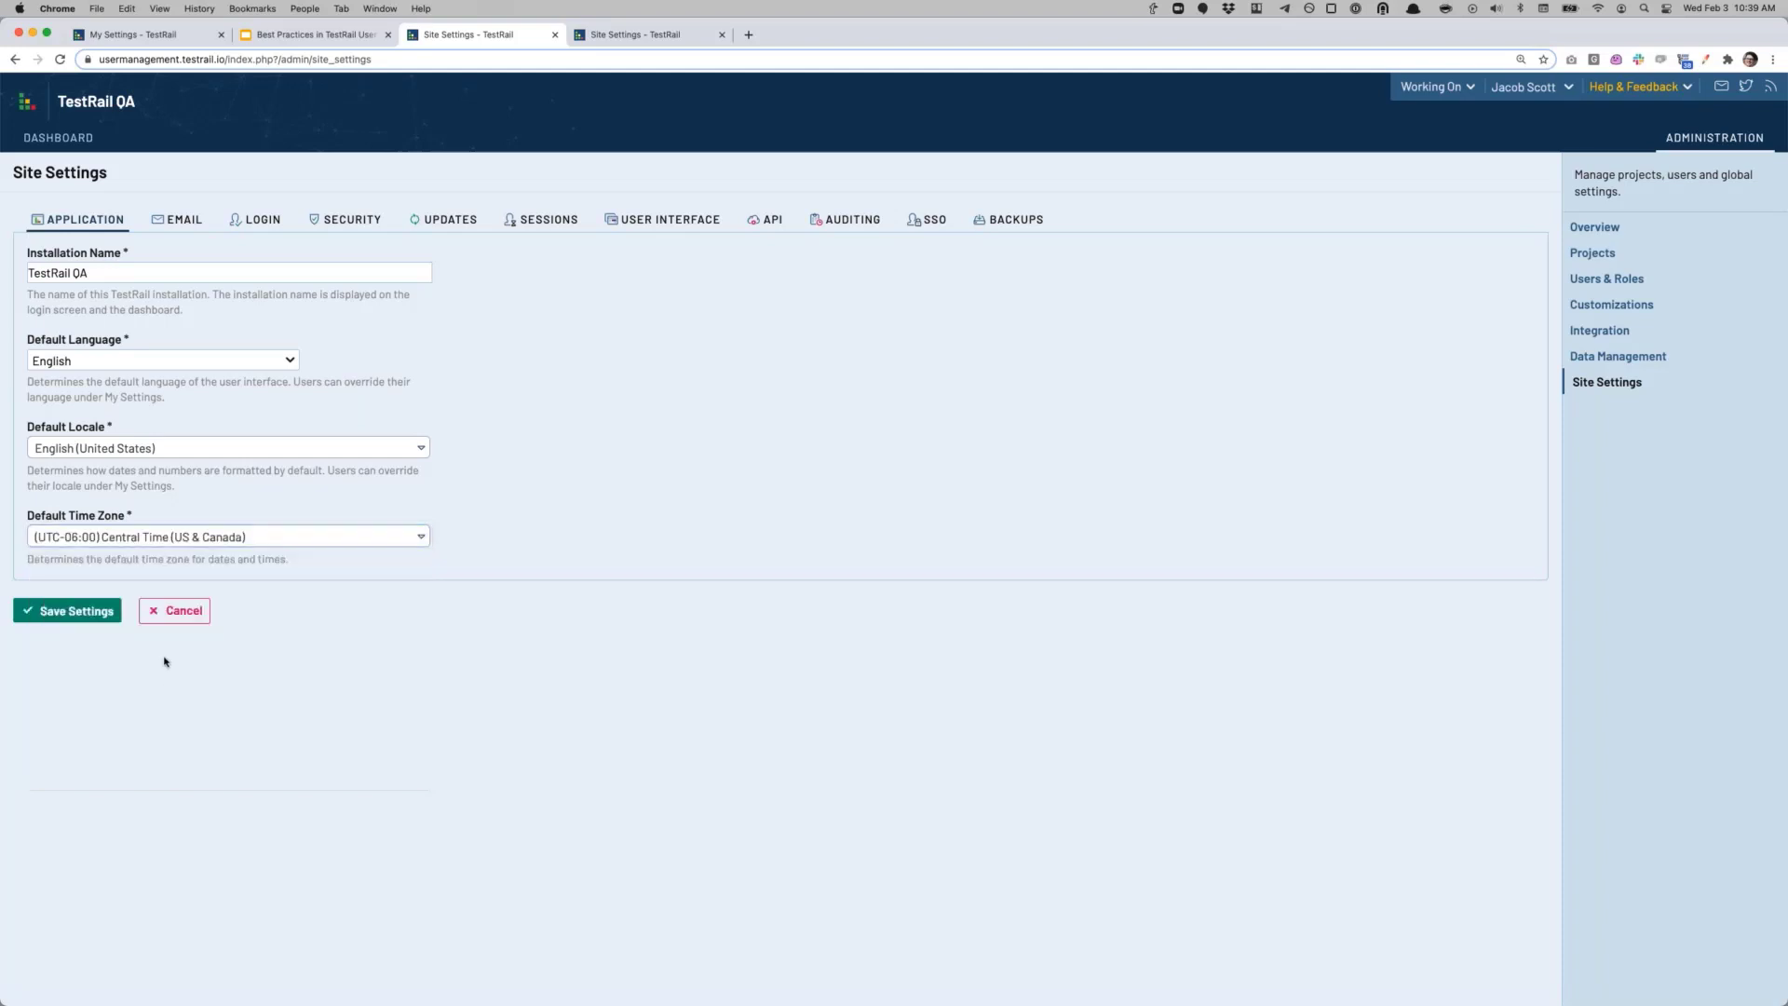
left_click(80, 615)
left_click(1536, 86)
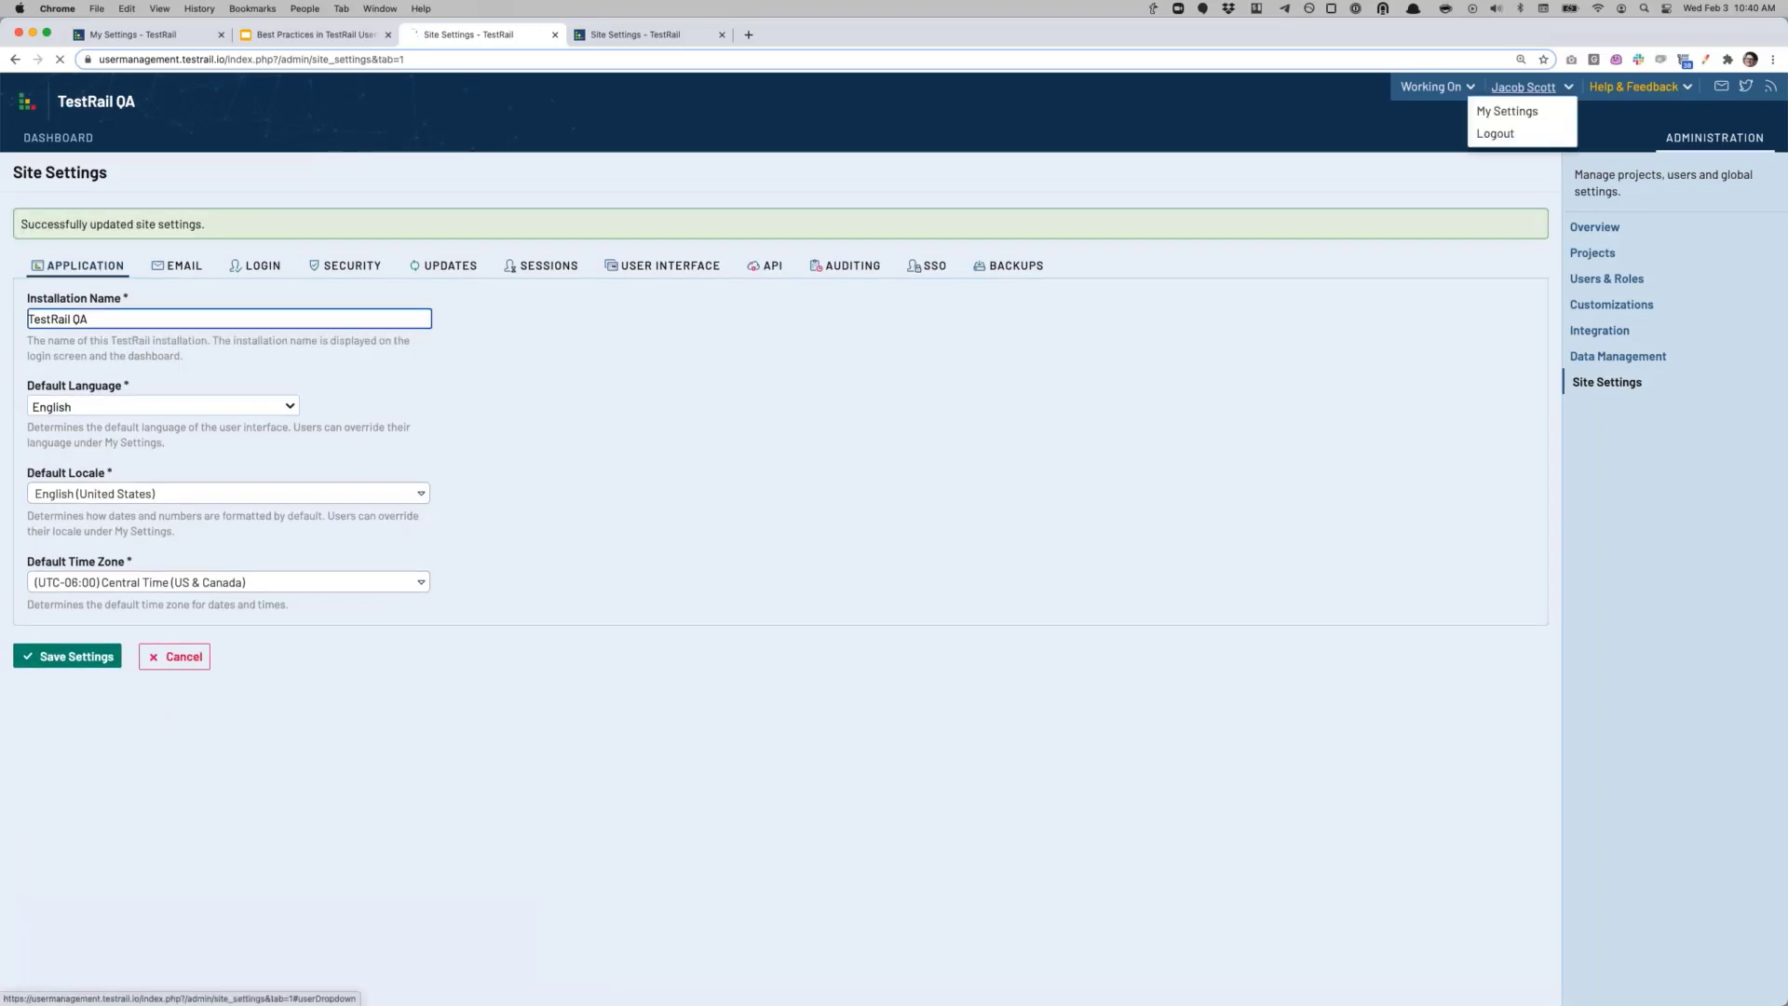
Step: Leave the personal Time Zone unchanged in My Settings and return to the User Management Webinar SSO settings
left_click(1507, 111)
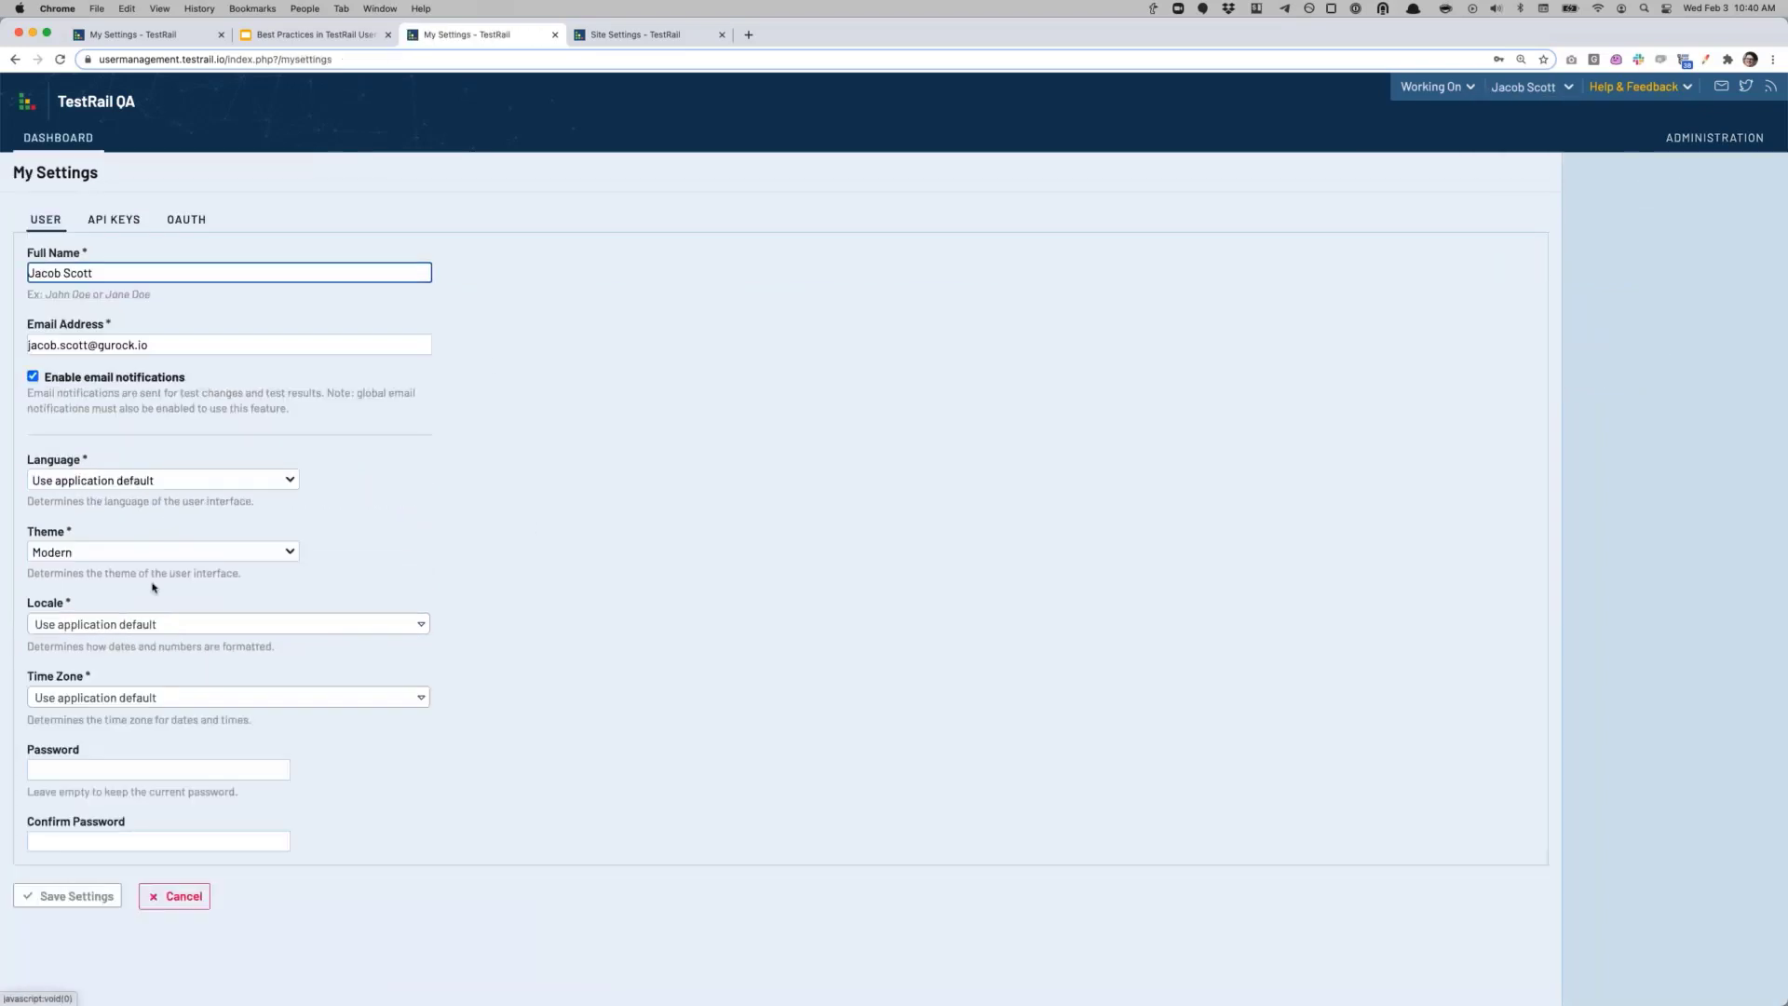
left_click(145, 700)
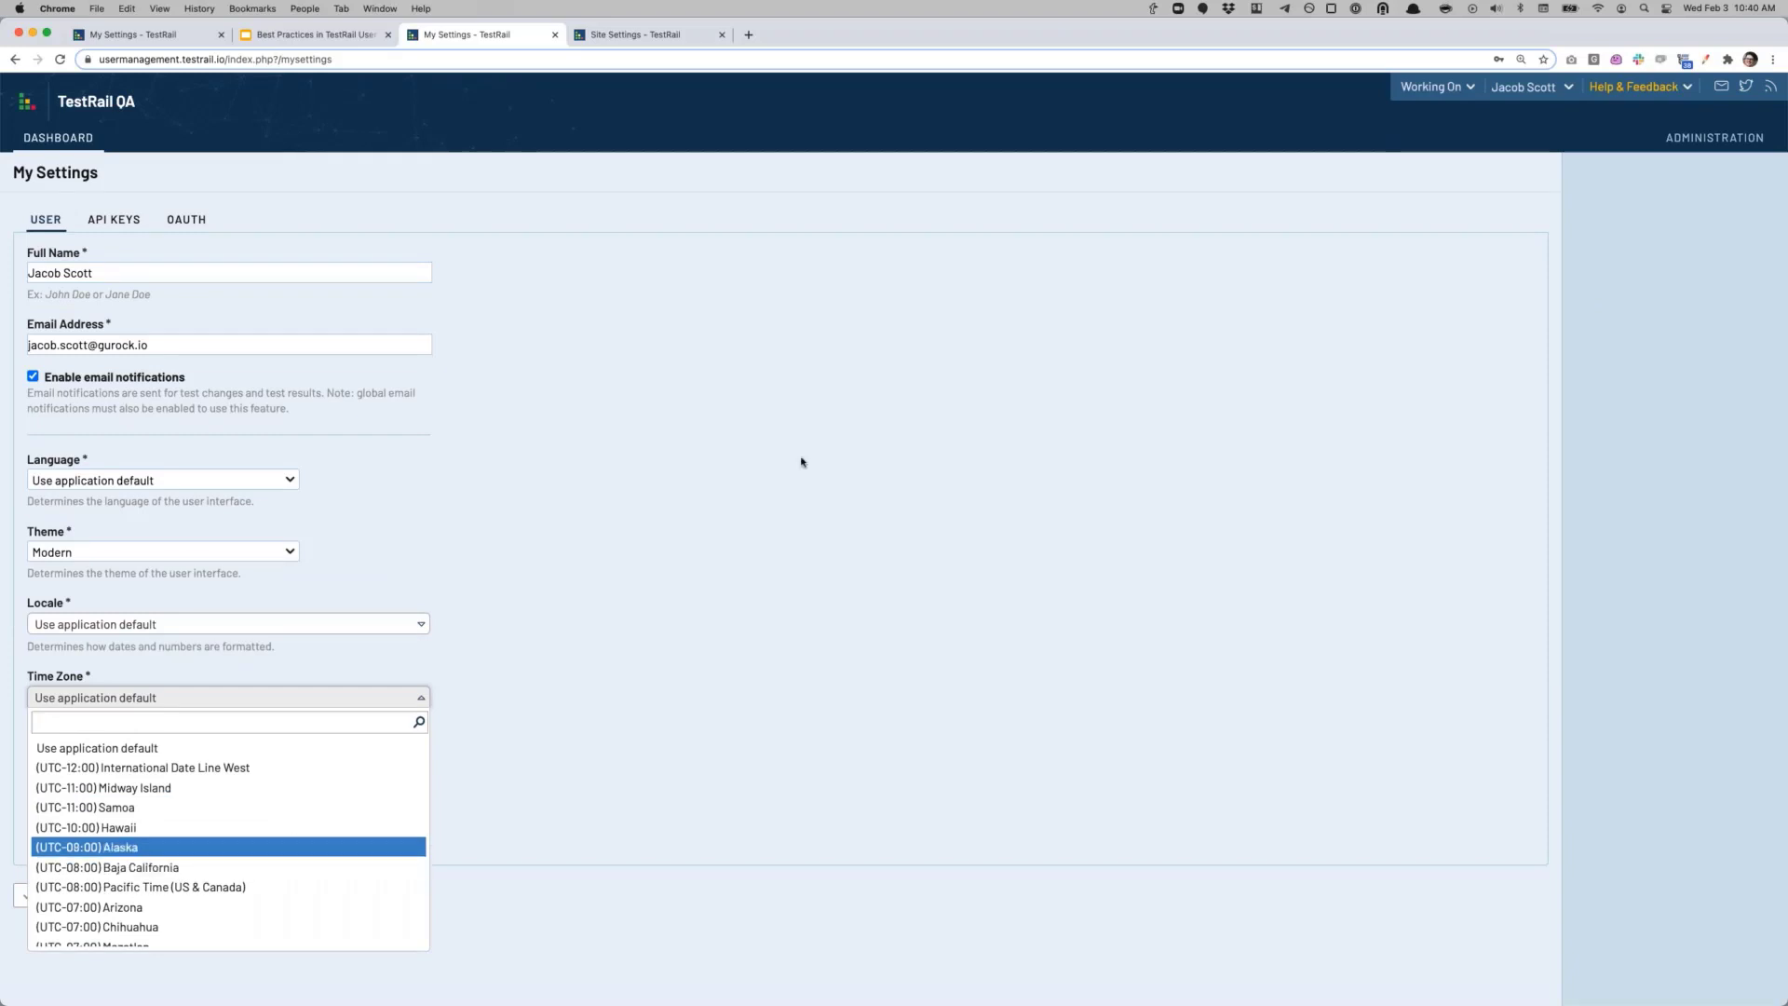
left_click(600, 534)
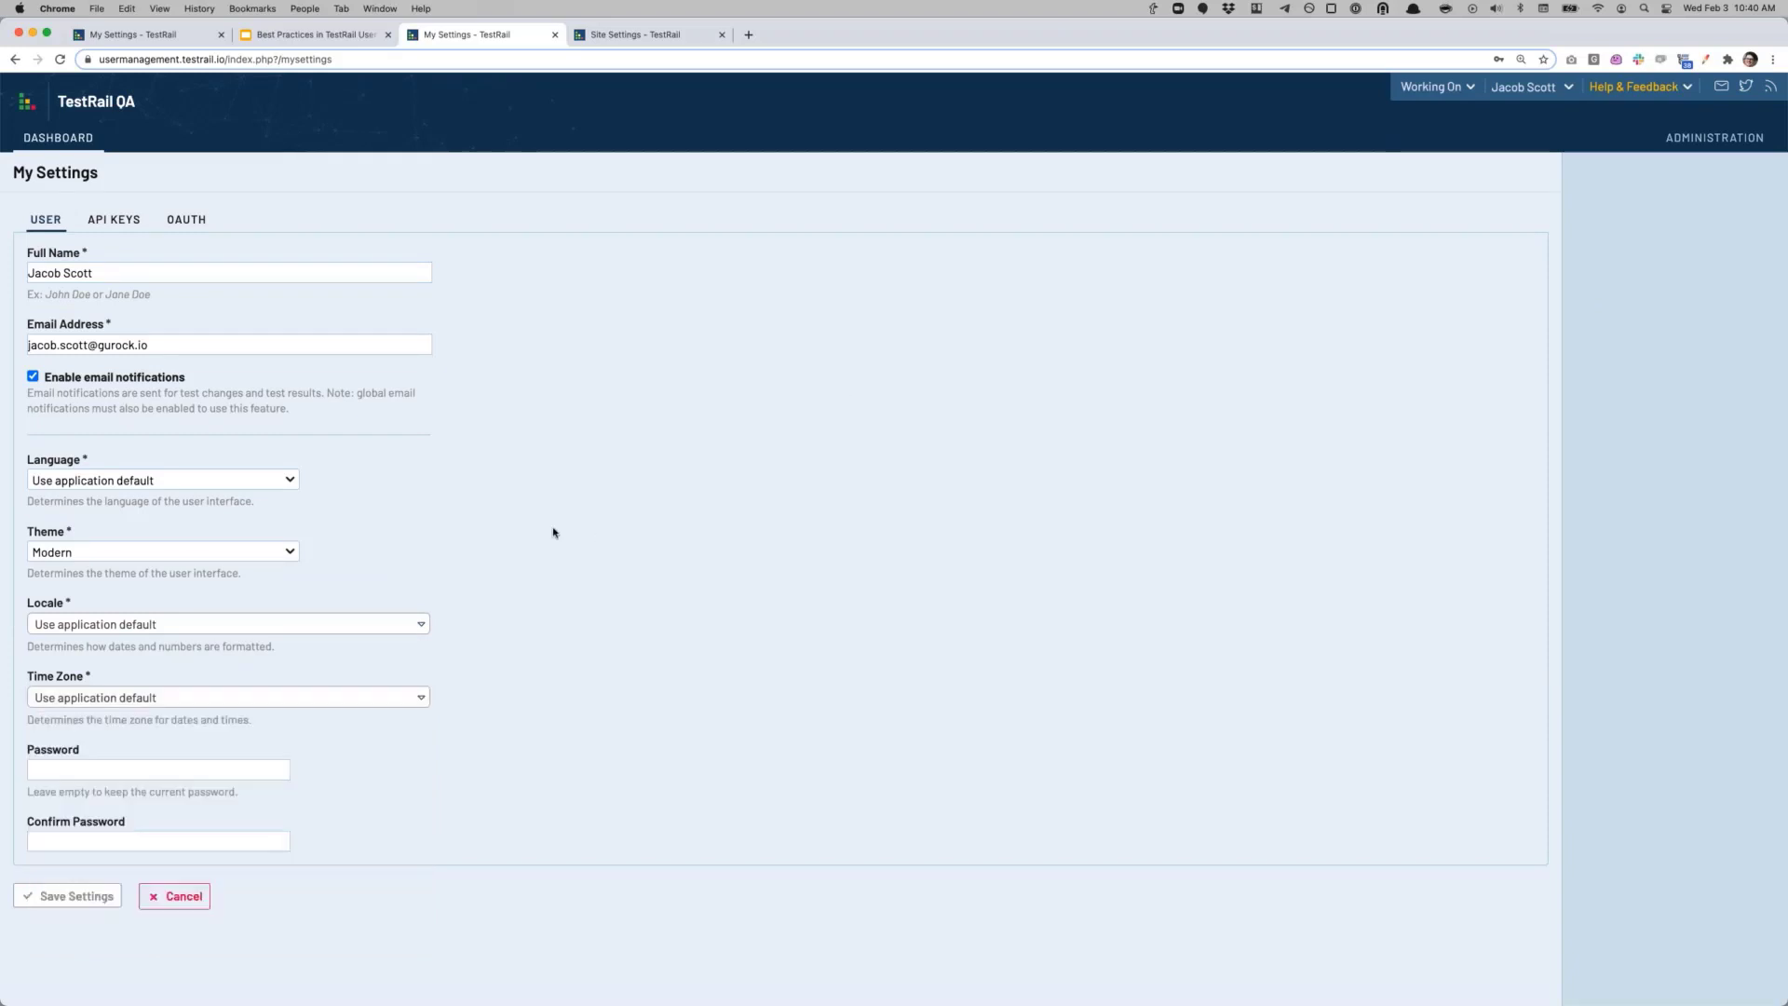
left_click(617, 35)
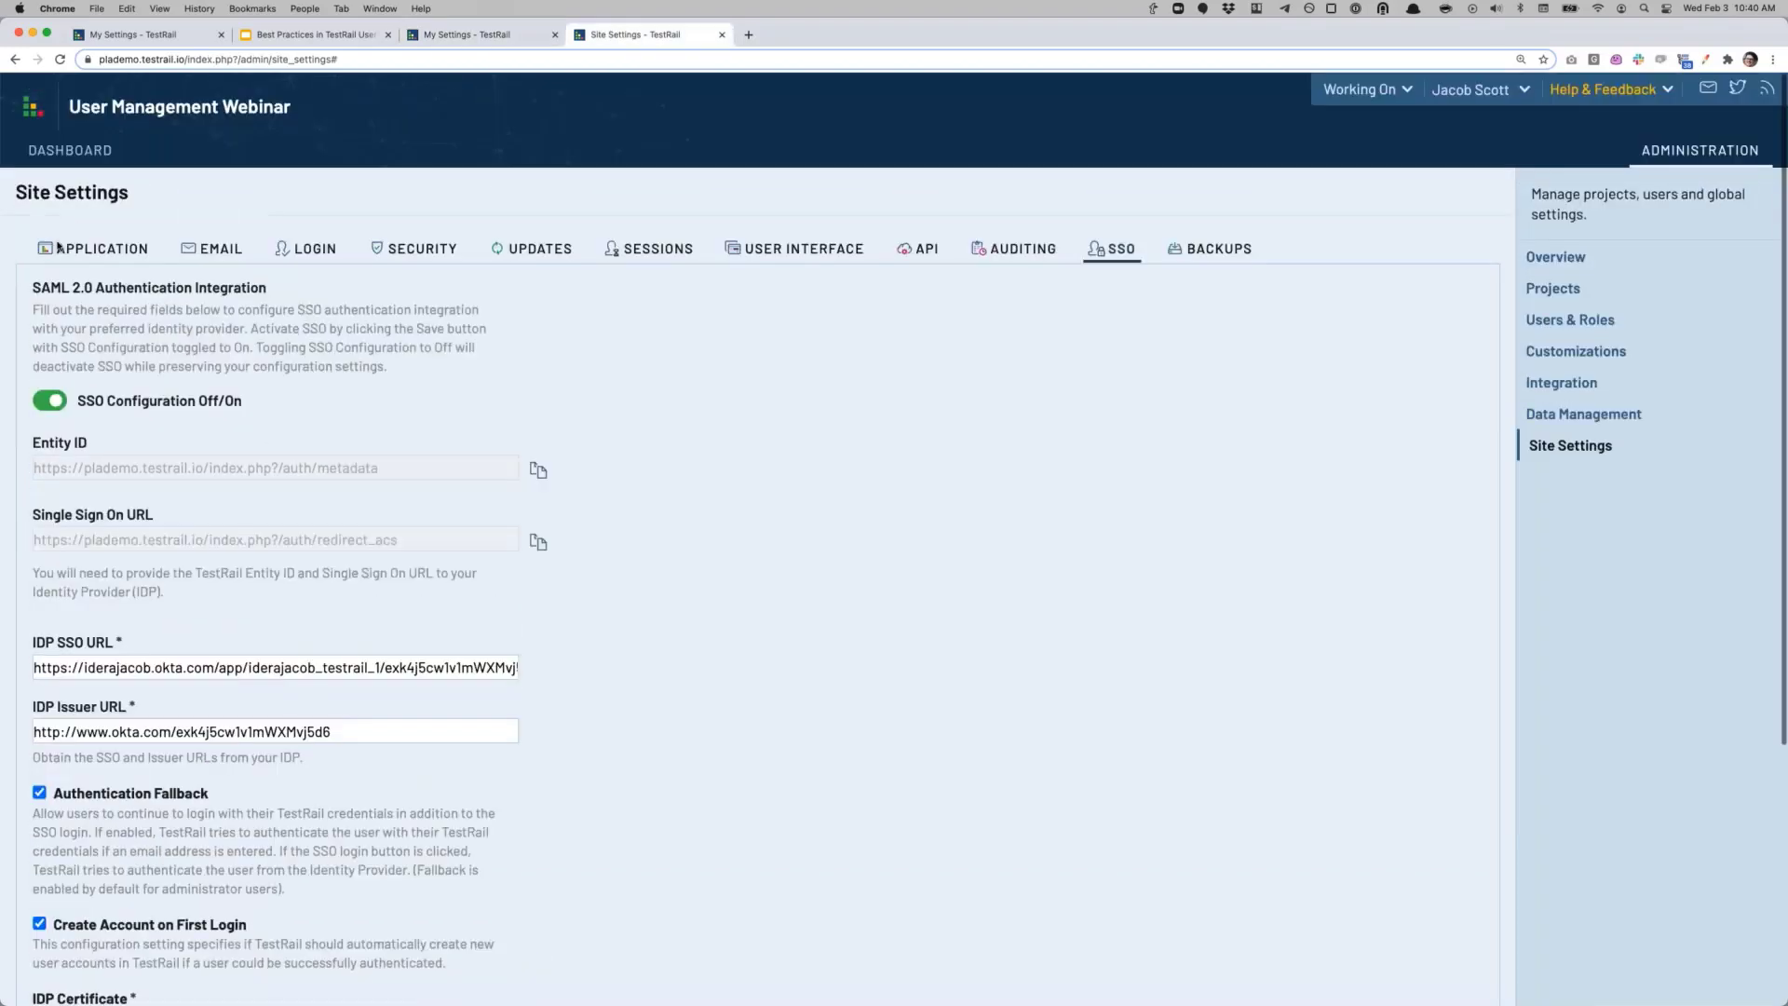
Step: Navigate to Avengers Initiative's Test Run 1/6/2021 and open test T1 'User can install app on mobile device'
left_click(70, 150)
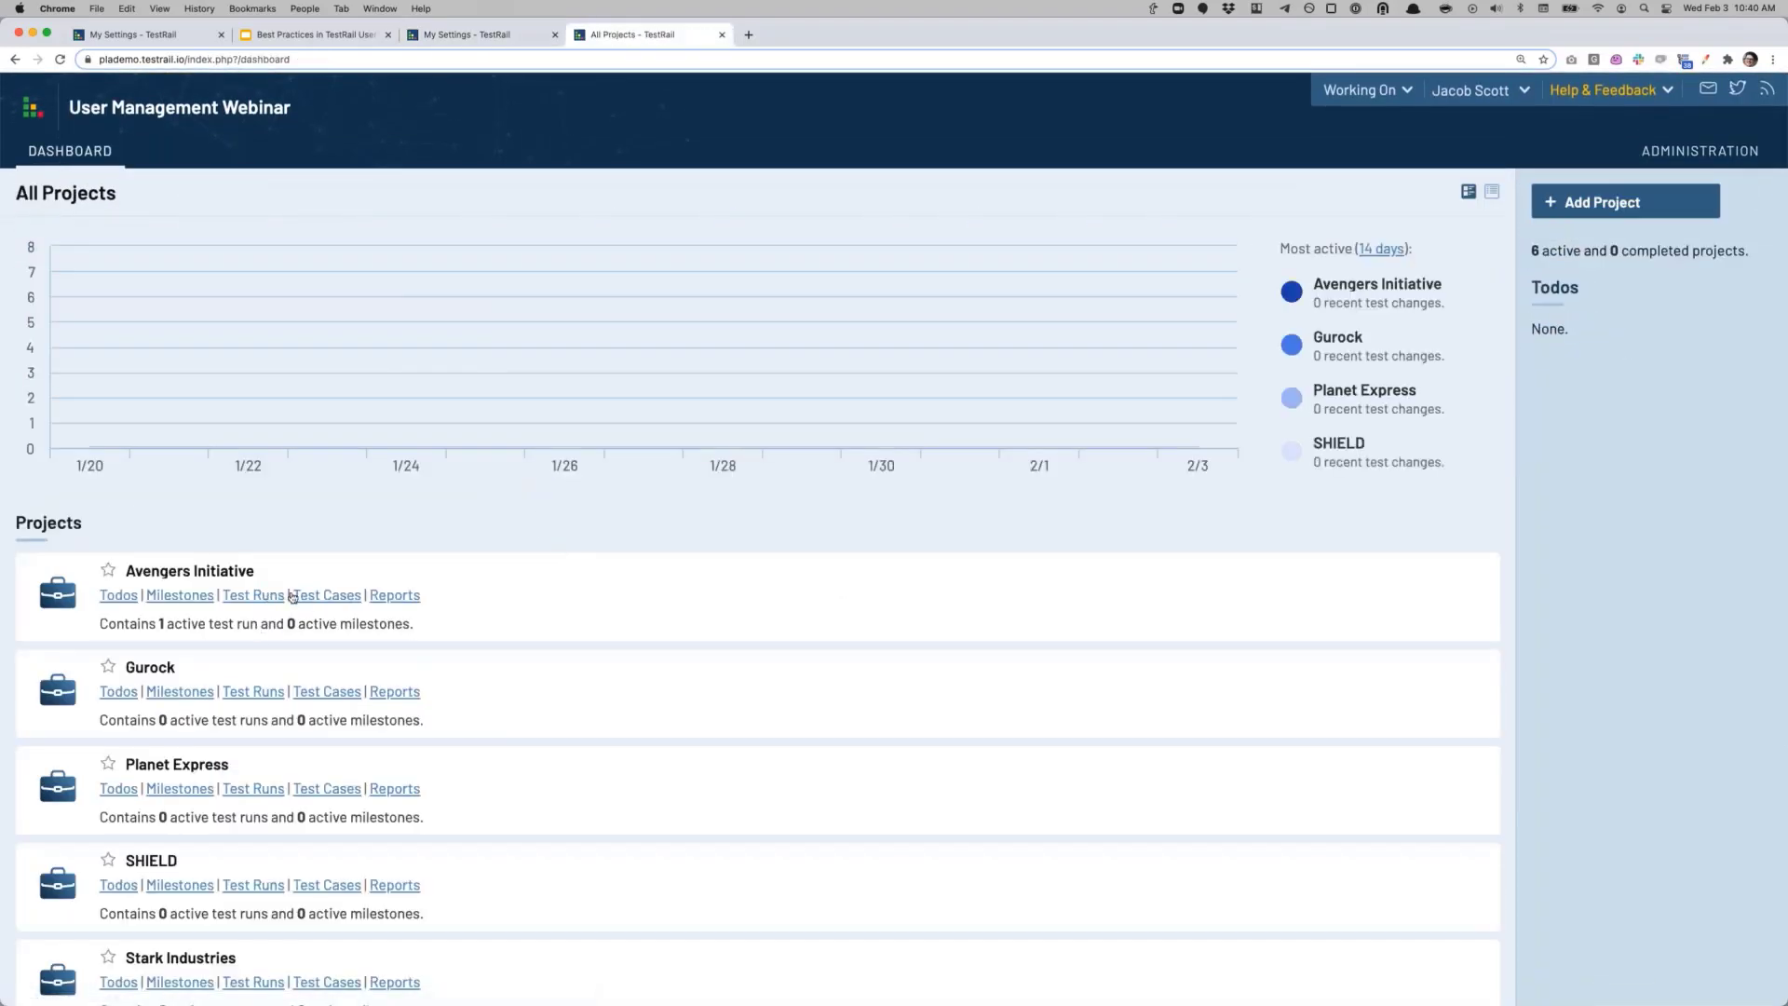
left_click(321, 597)
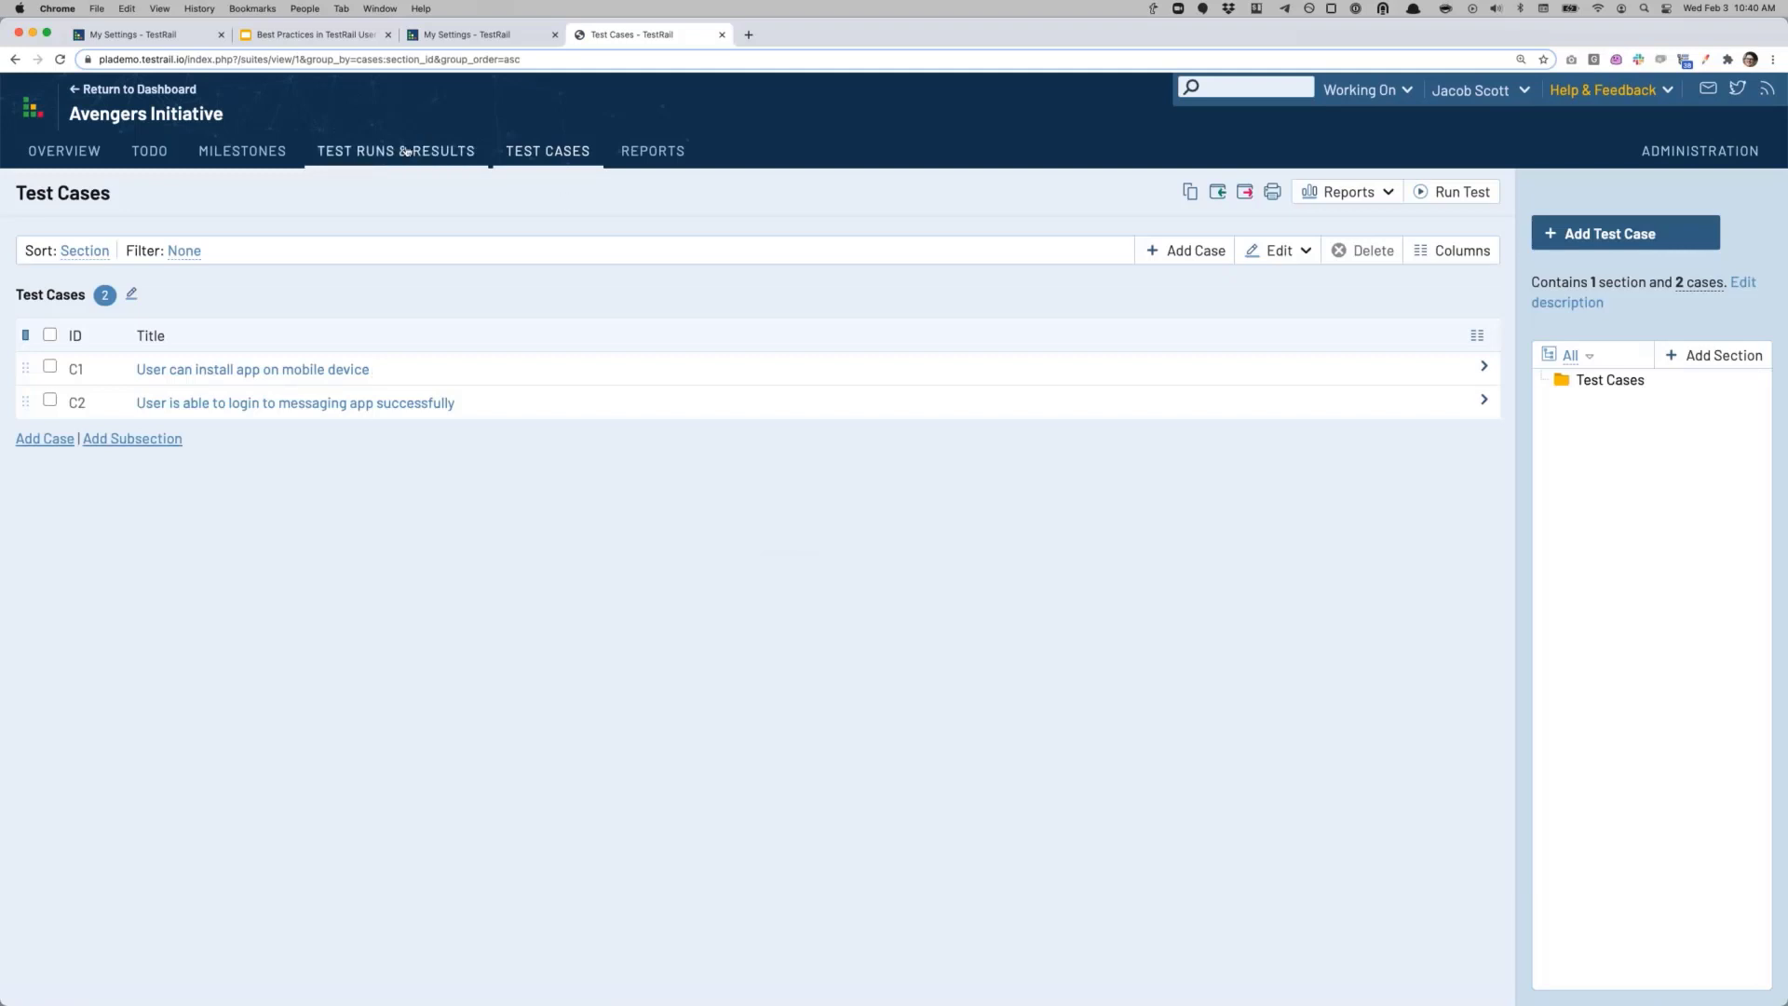
left_click(426, 148)
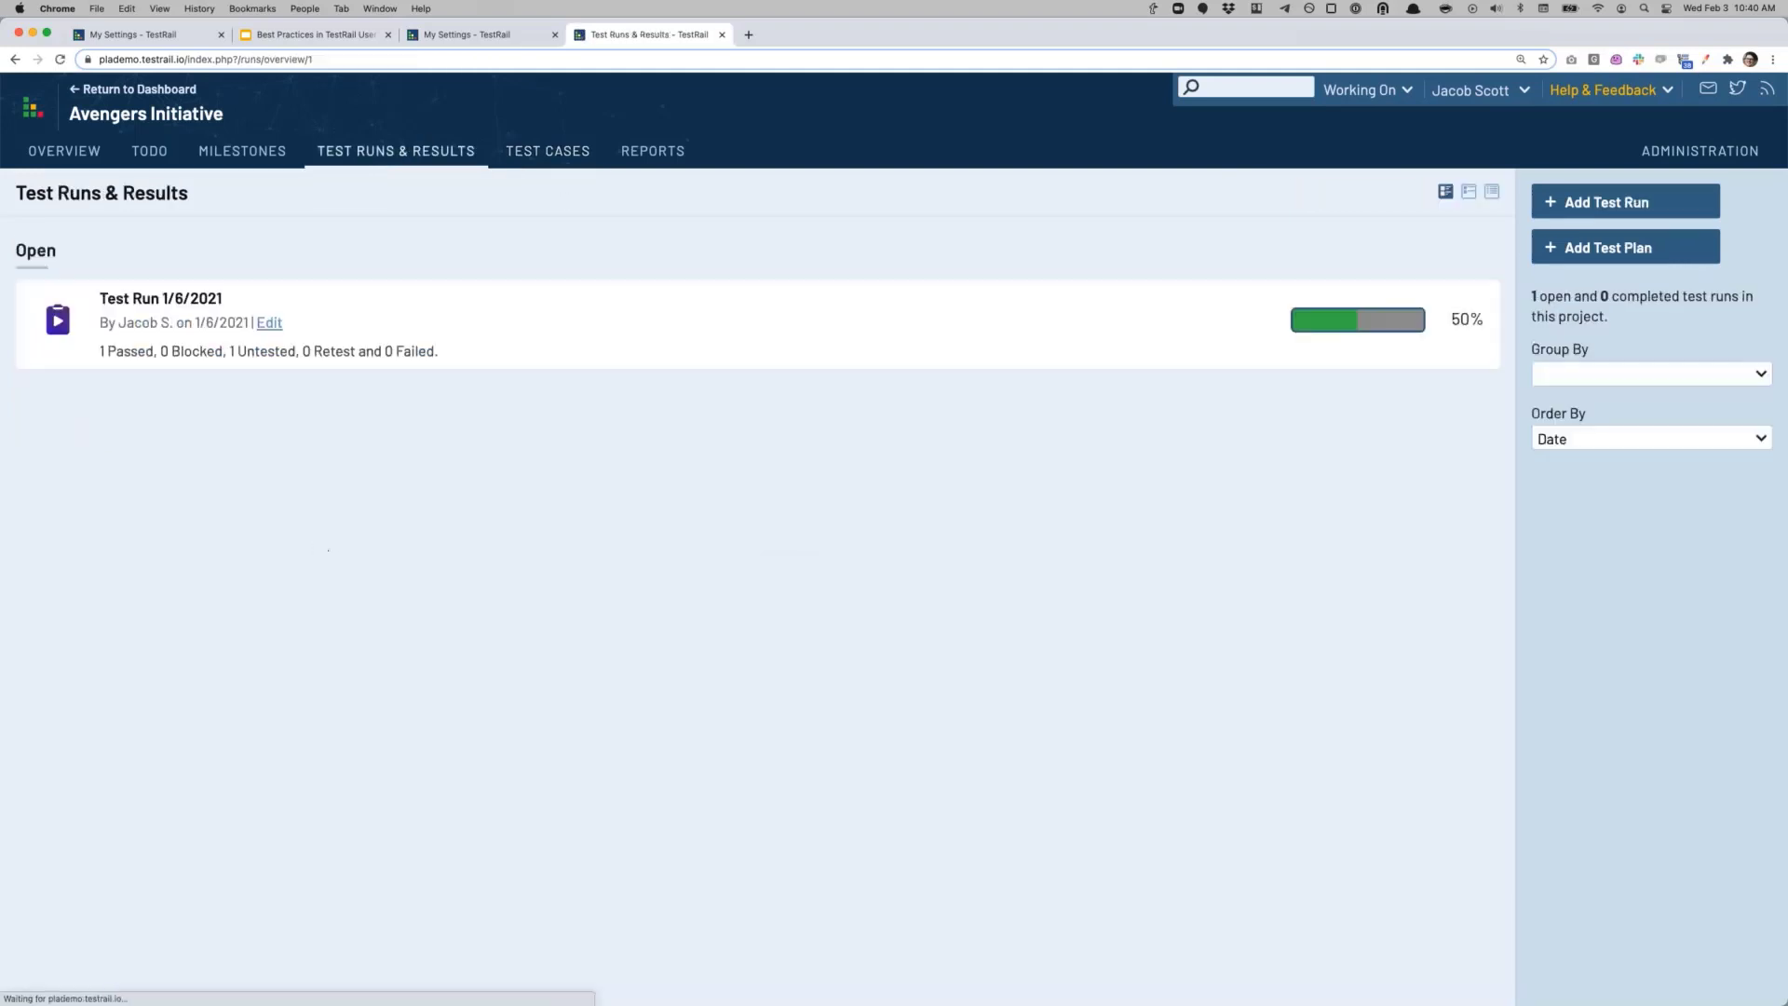
left_click(171, 301)
left_click(304, 643)
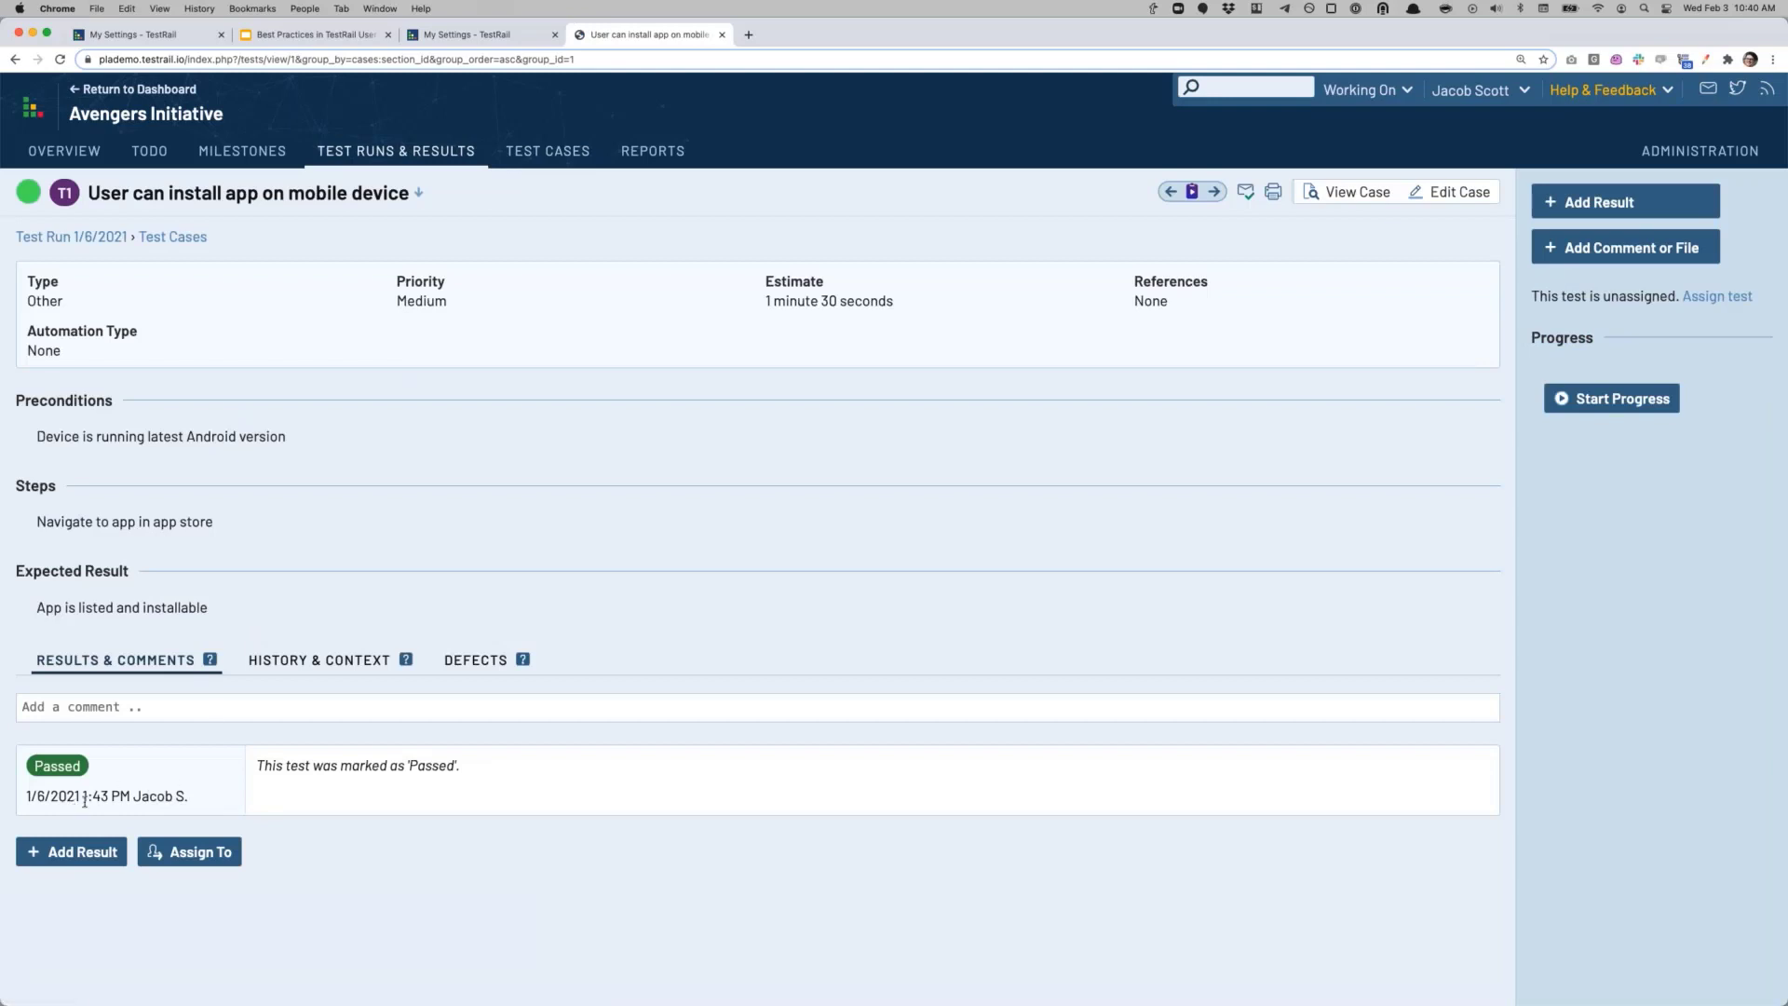
Step: Review the Passed result's 1:43 PM timestamp, then go to My Settings
mouse_move(84, 798)
left_mouse_down()
mouse_move(131, 798)
mouse_move(112, 796)
left_mouse_up()
left_click(85, 798)
left_click(109, 796)
left_click_drag(83, 798, 155, 803)
left_click(155, 803)
left_click(1474, 93)
left_click(1464, 118)
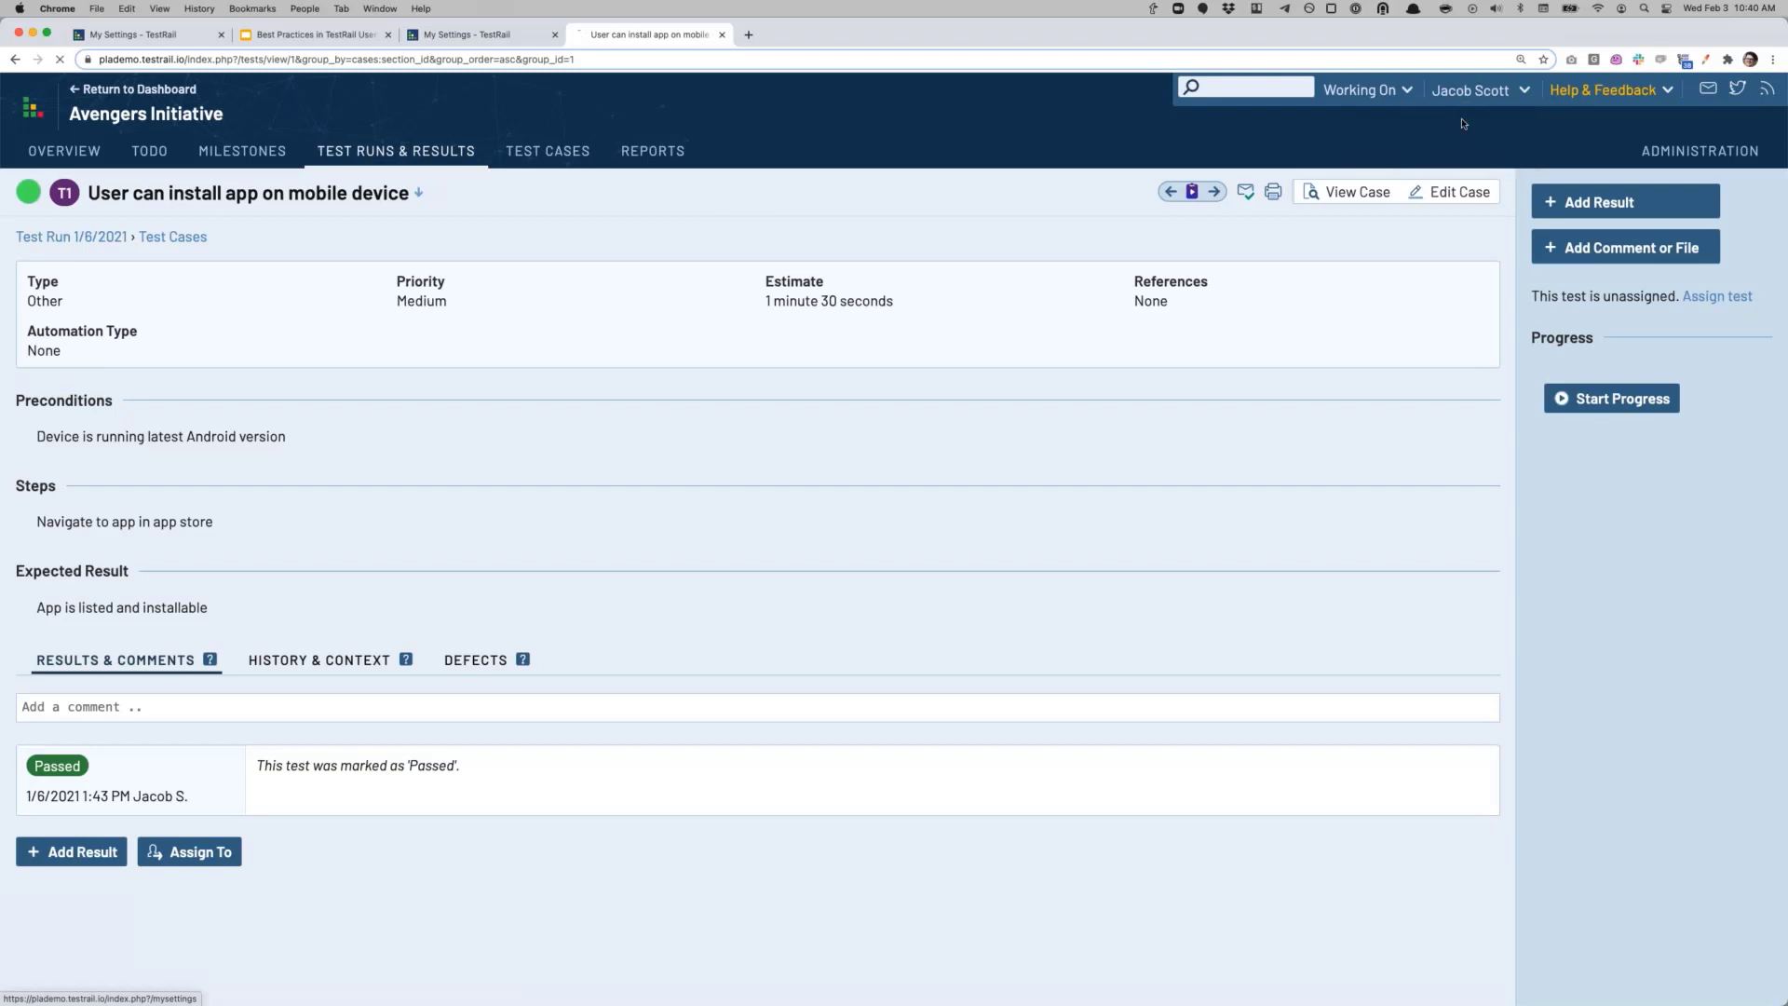
Step: Set the personal time zone to Central Time (US & Canada) and save the settings
scroll(146, 633, "down", 3)
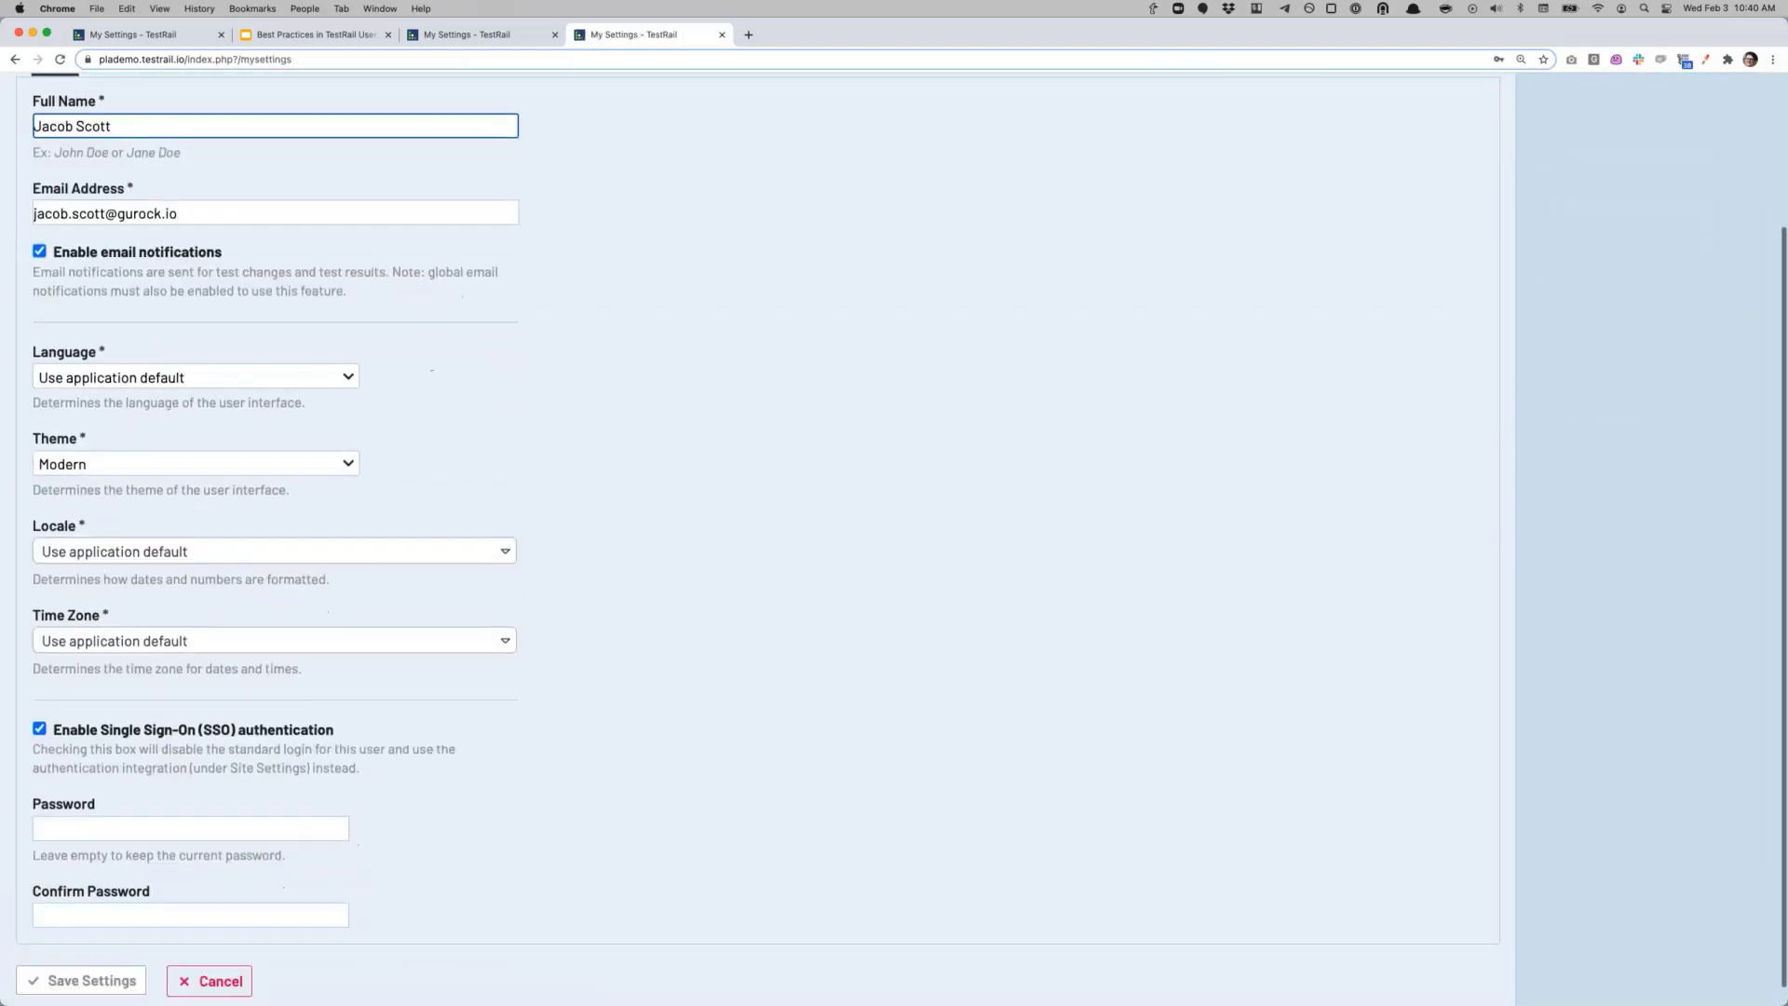
scroll(147, 583, "up", 1)
left_click(177, 721)
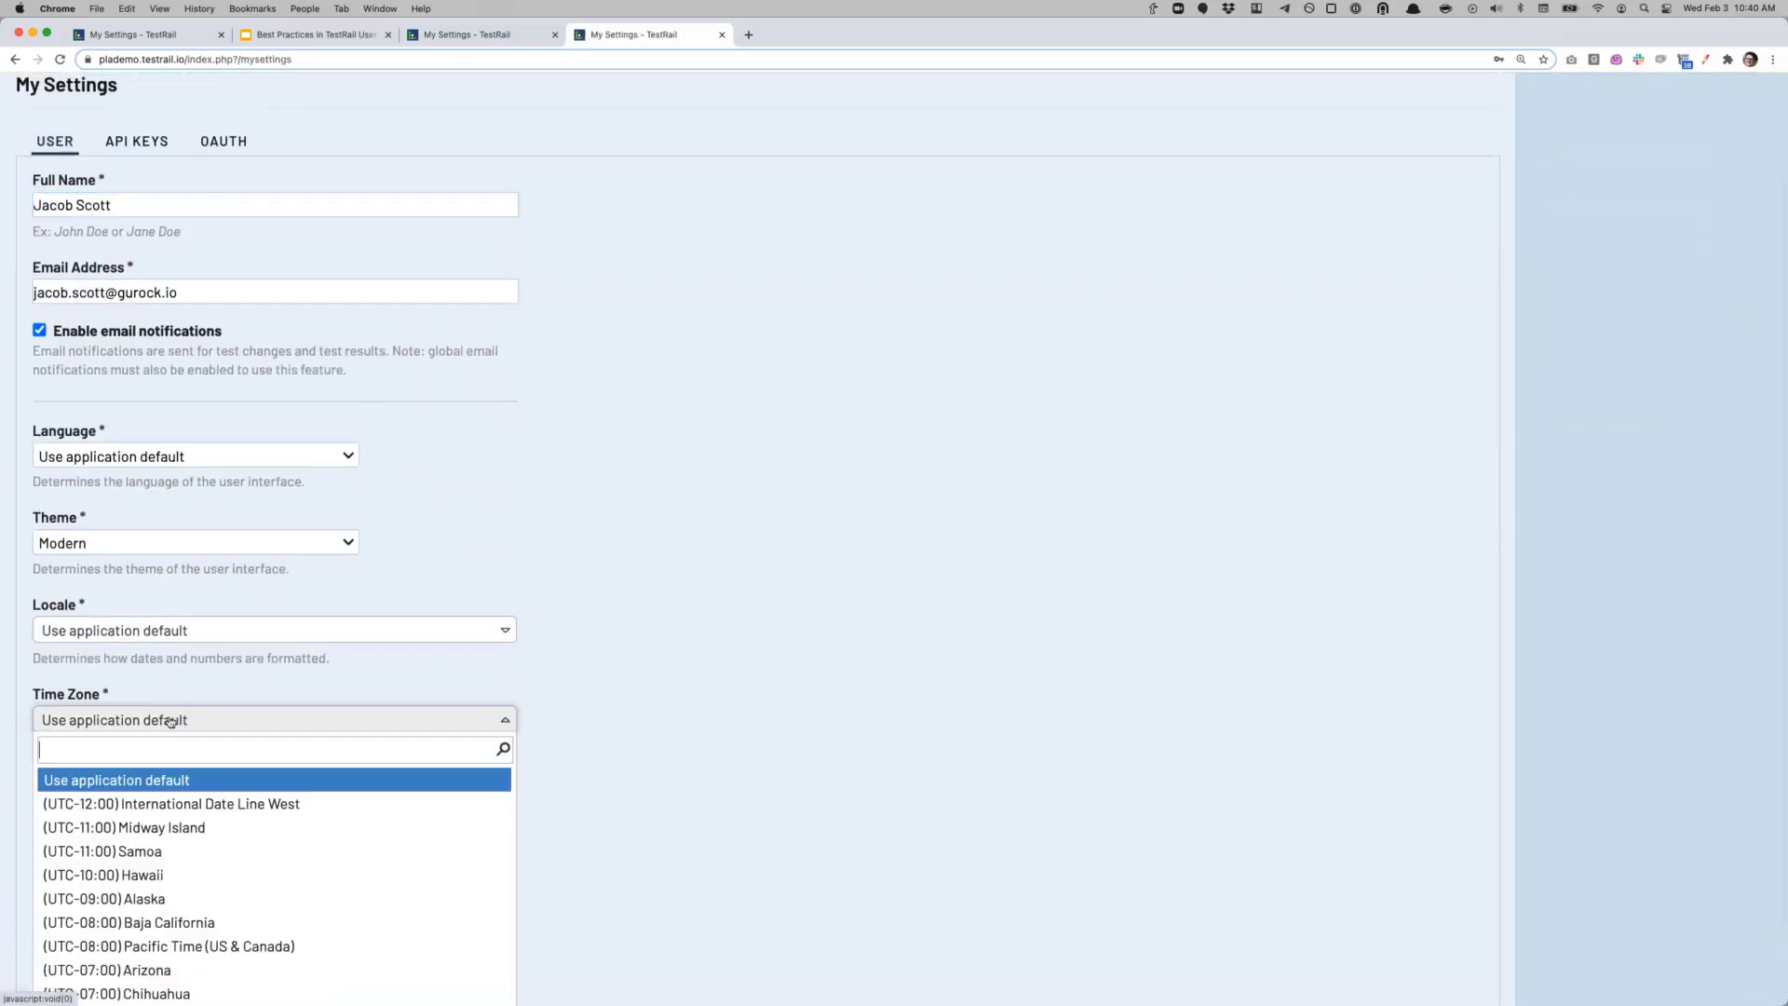
scroll(198, 831, "down", 5)
scroll(198, 832, "down", 1)
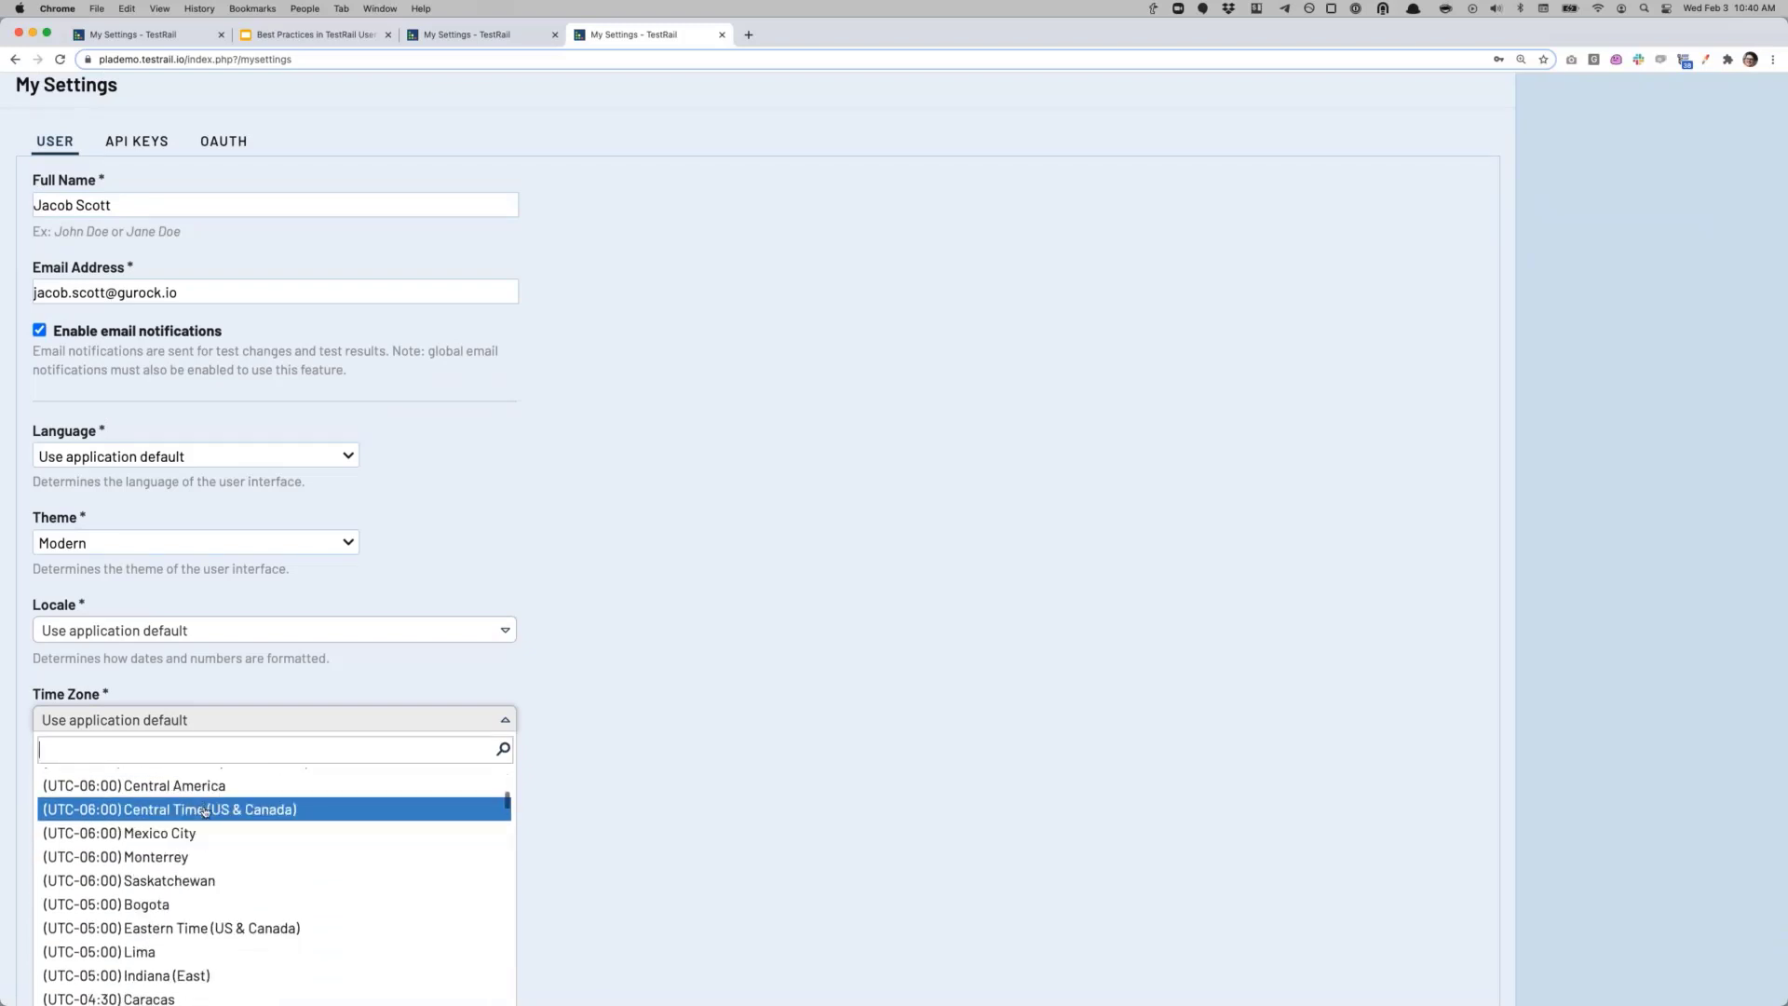
left_click(207, 808)
scroll(56, 922, "down", 2)
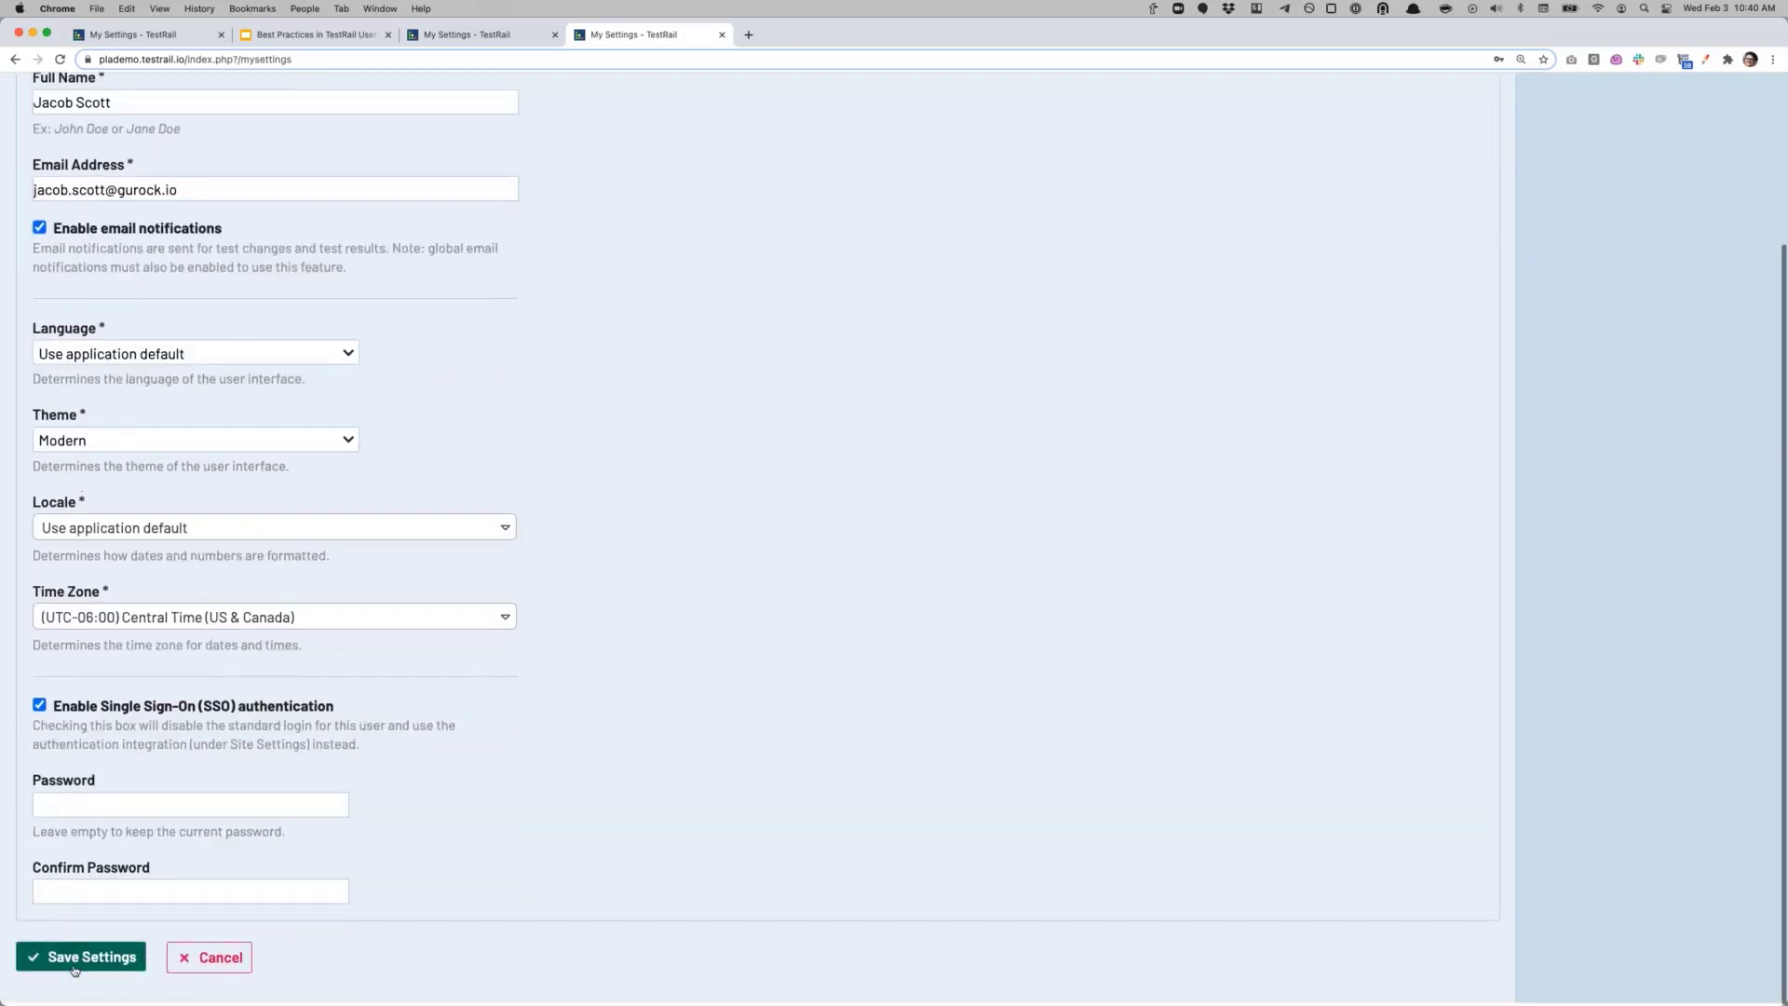
left_click(87, 958)
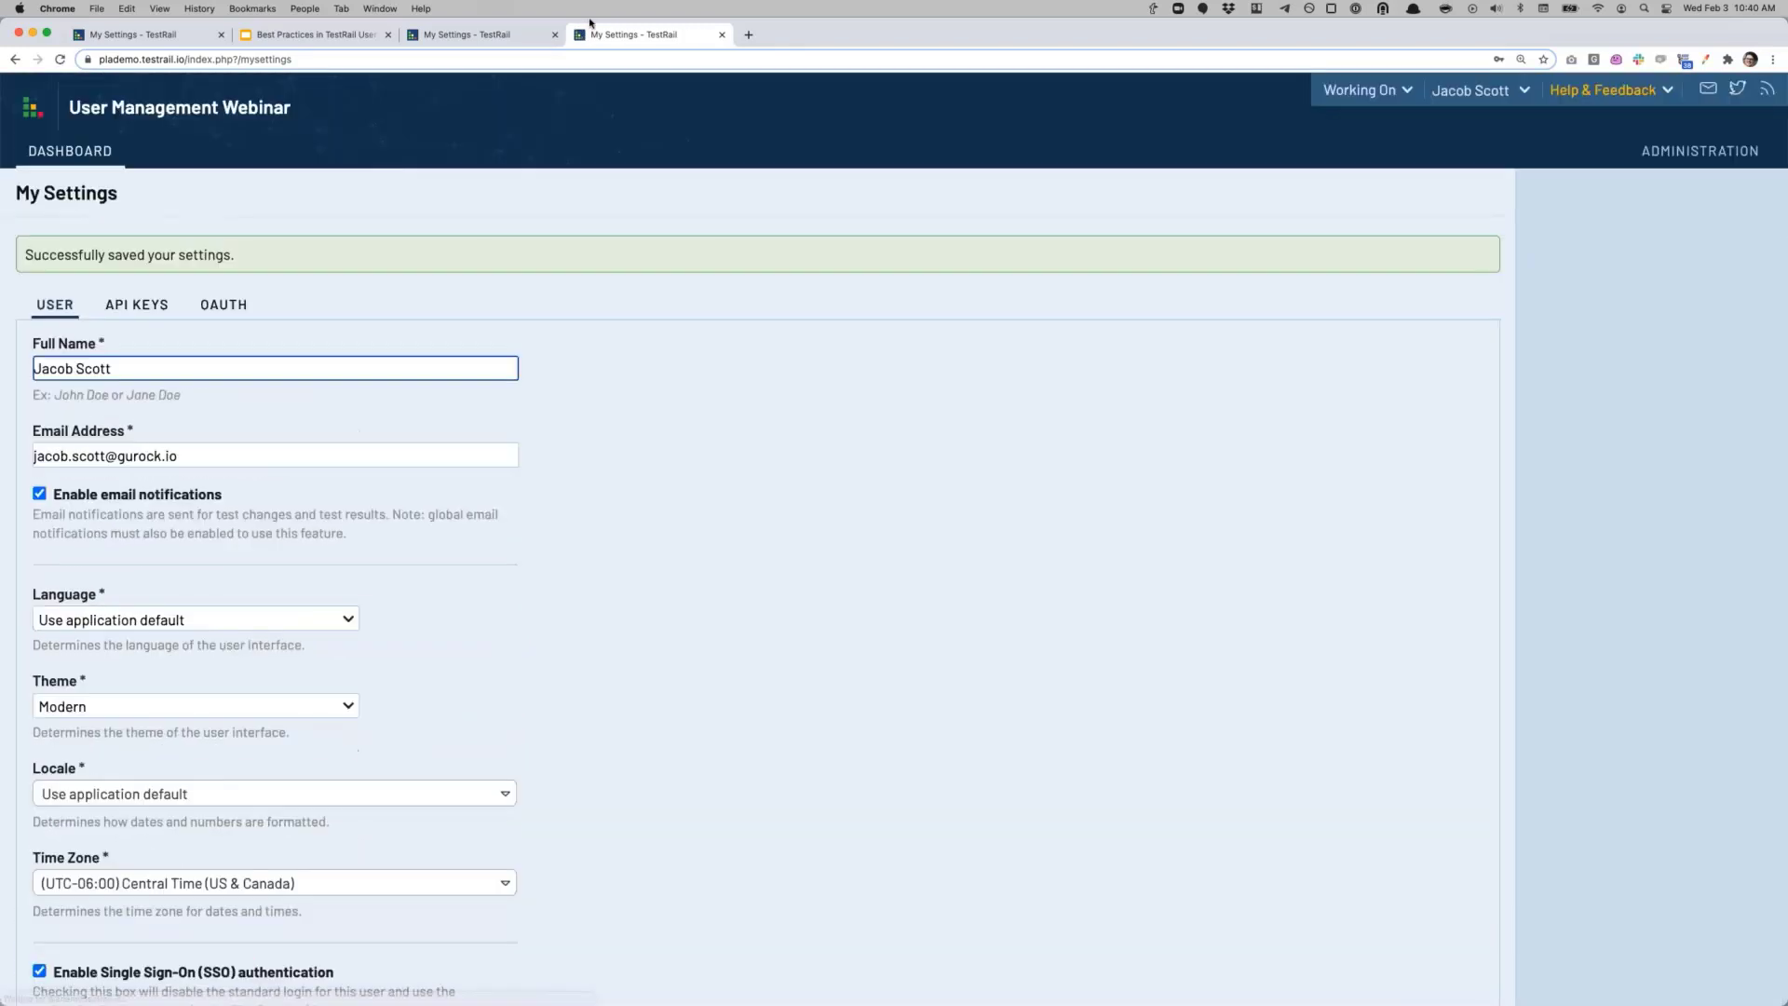
Step: Recheck test T1's result timestamp in Test Run 1/6/2021, then open the Administration overview
left_click(98, 154)
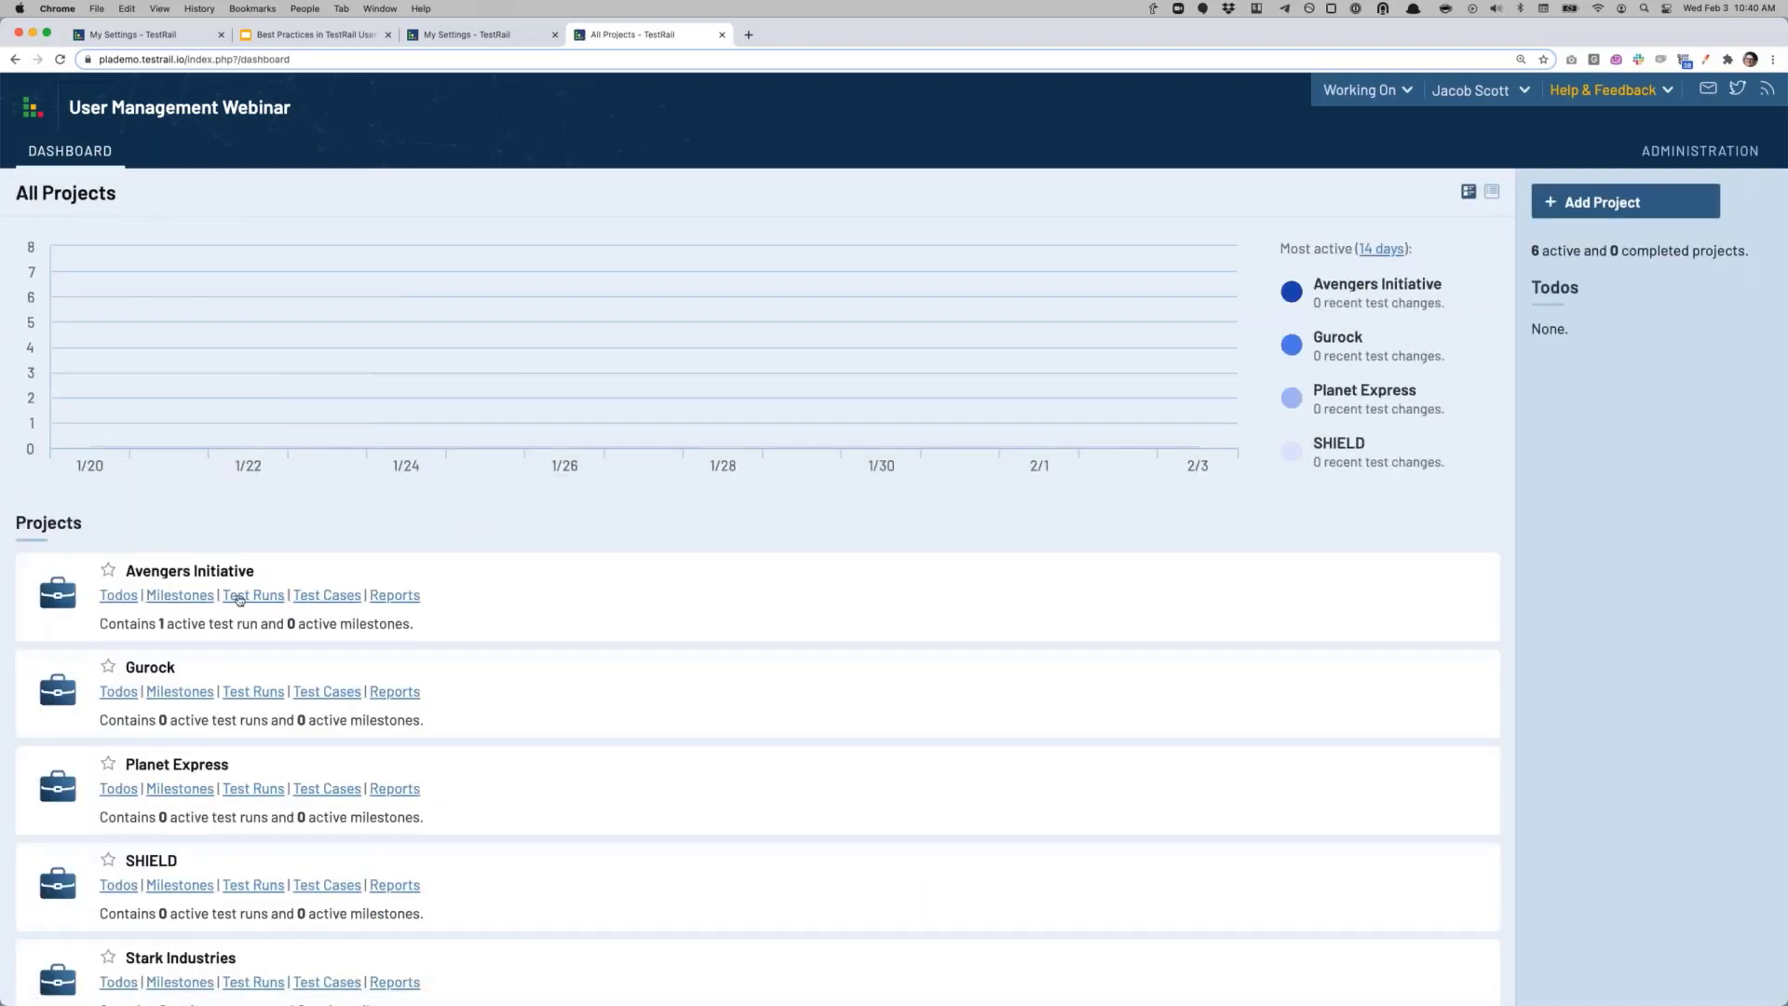
left_click(248, 598)
left_click(161, 299)
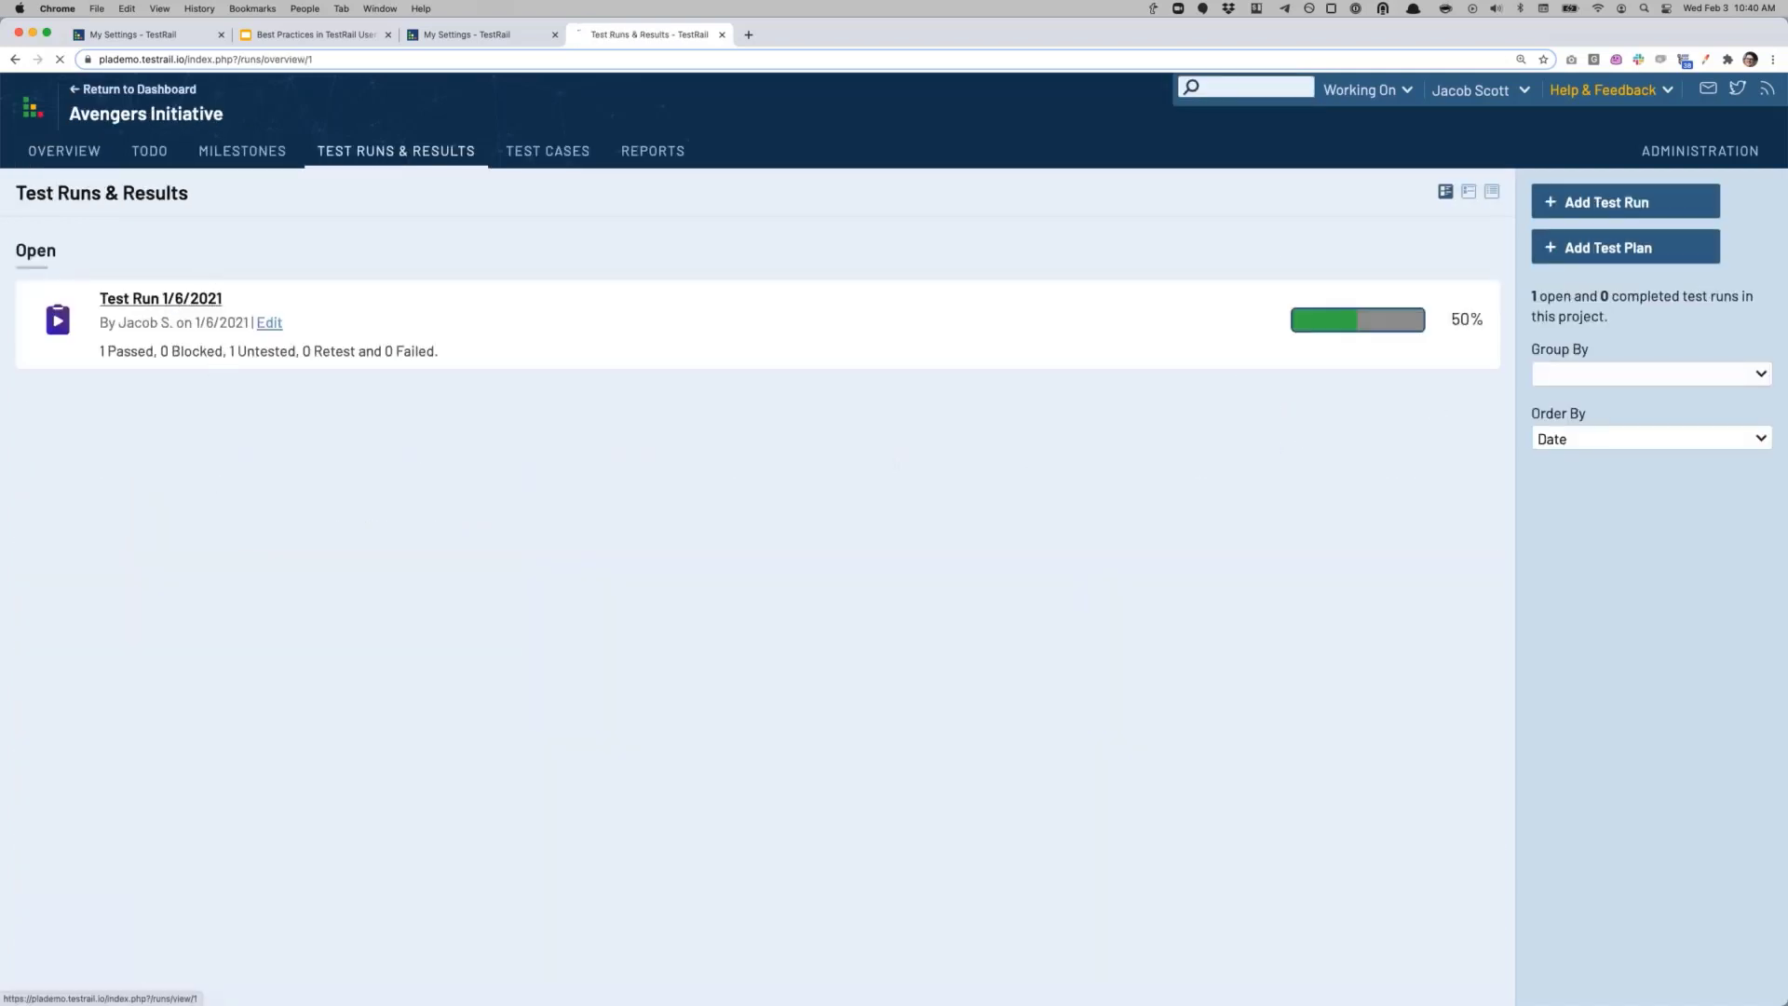
left_click(233, 642)
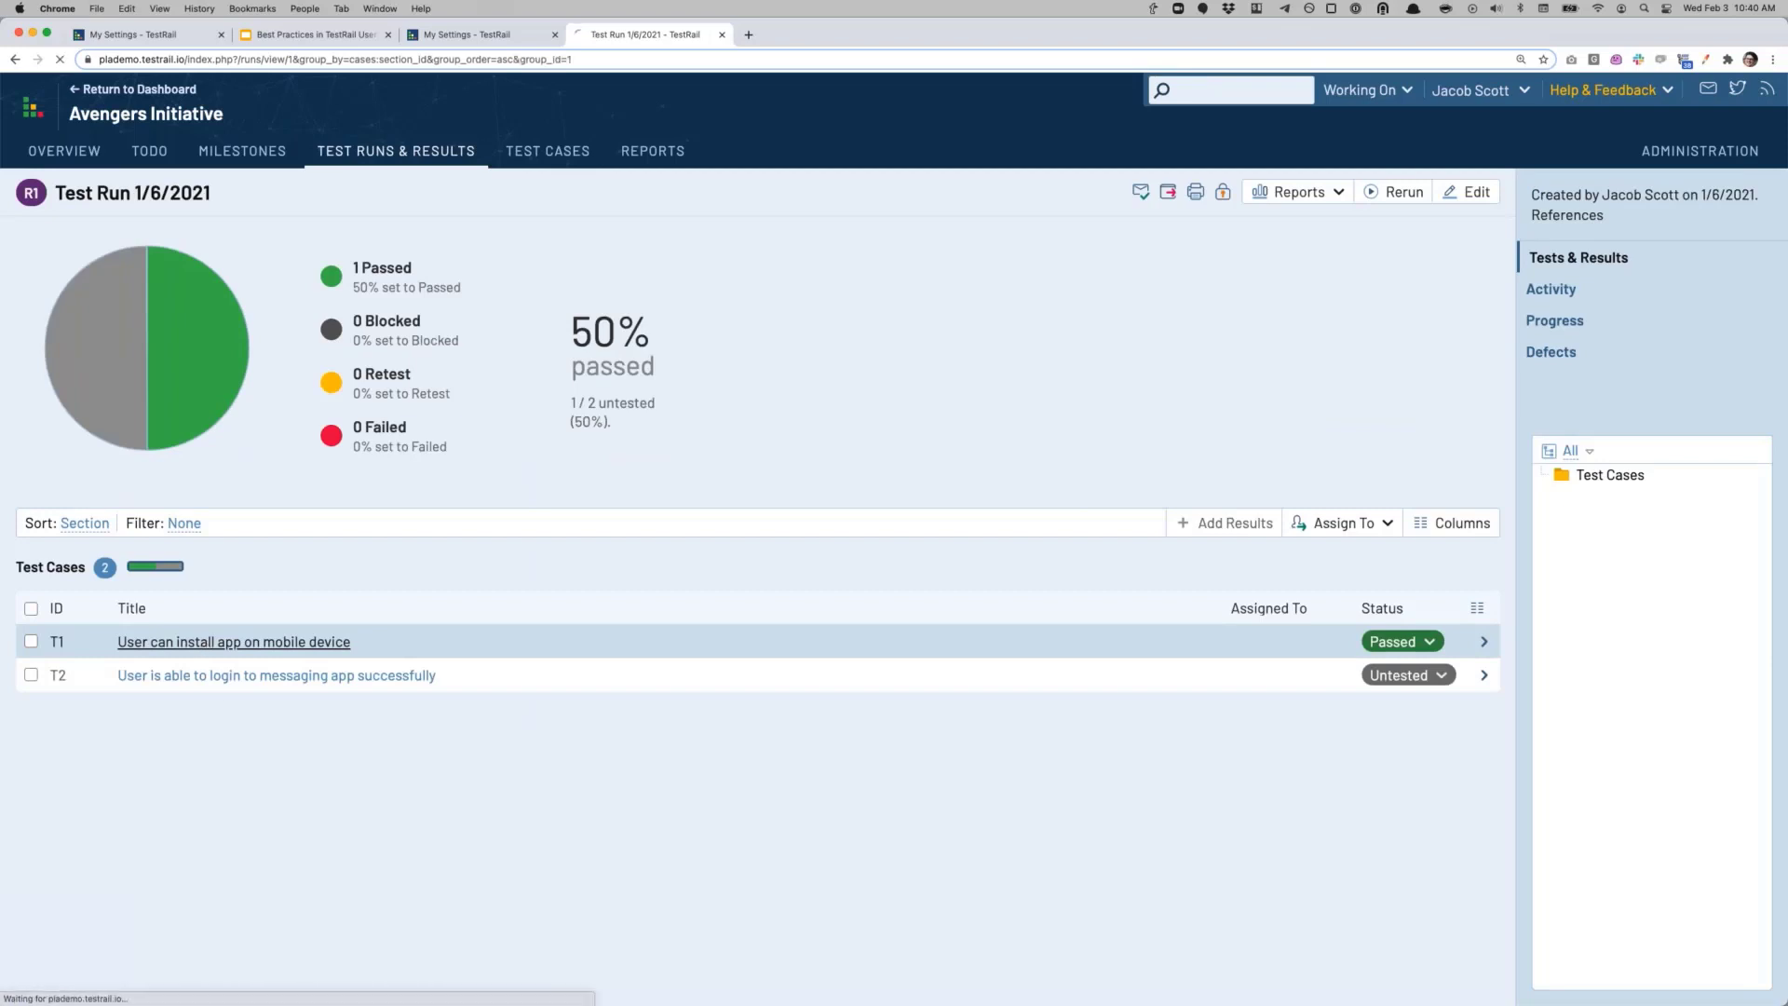
left_click_drag(82, 797, 134, 797)
left_click(110, 814)
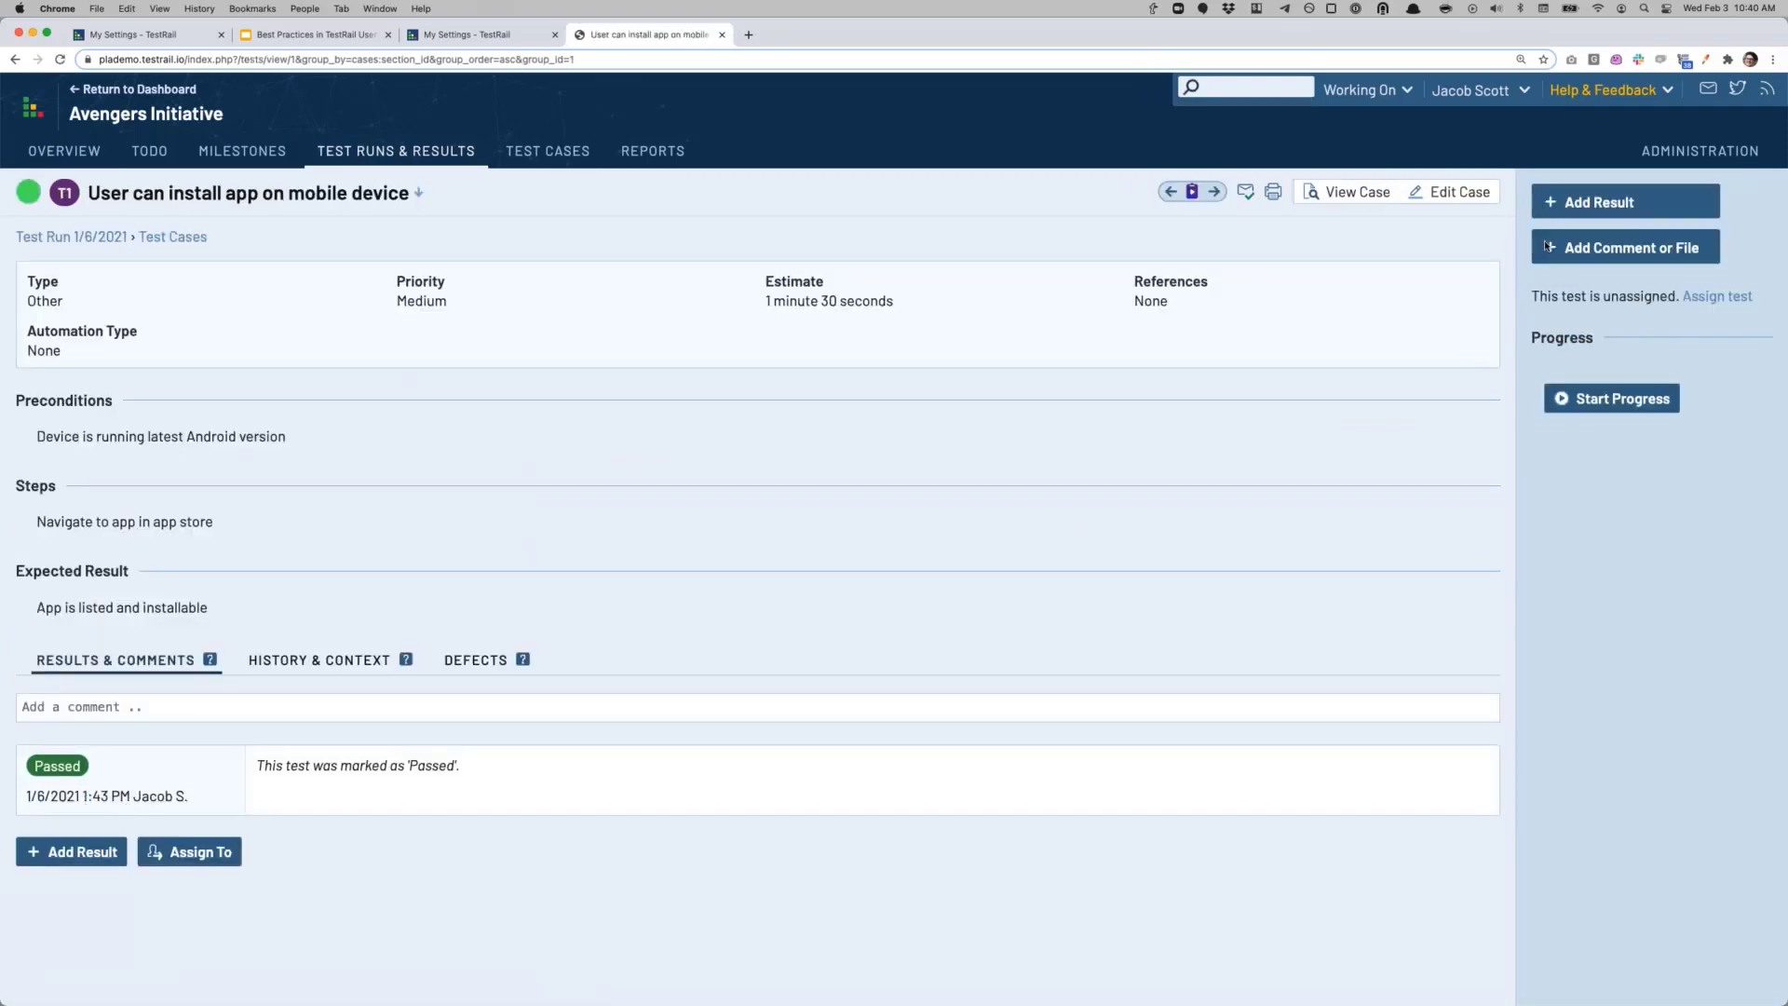
left_click(1713, 160)
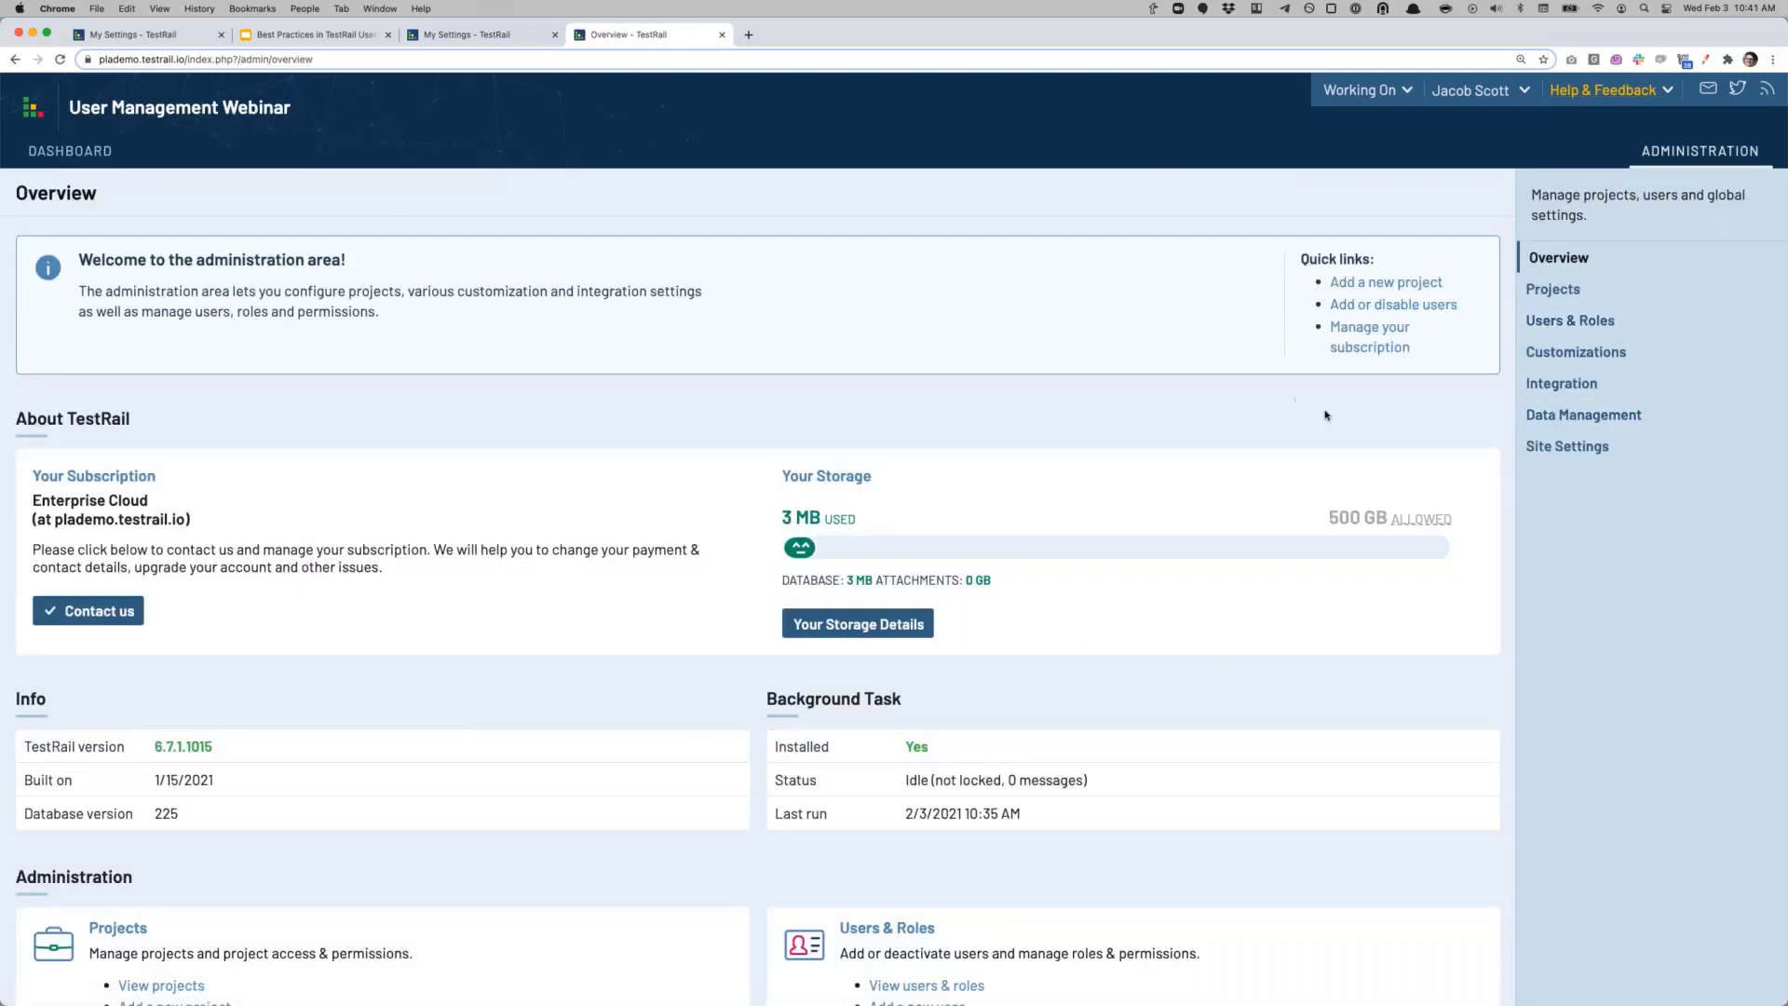
Step: Change the personal time zone to (UTC) Monrovia and save the settings
left_click(1486, 93)
left_click(1475, 119)
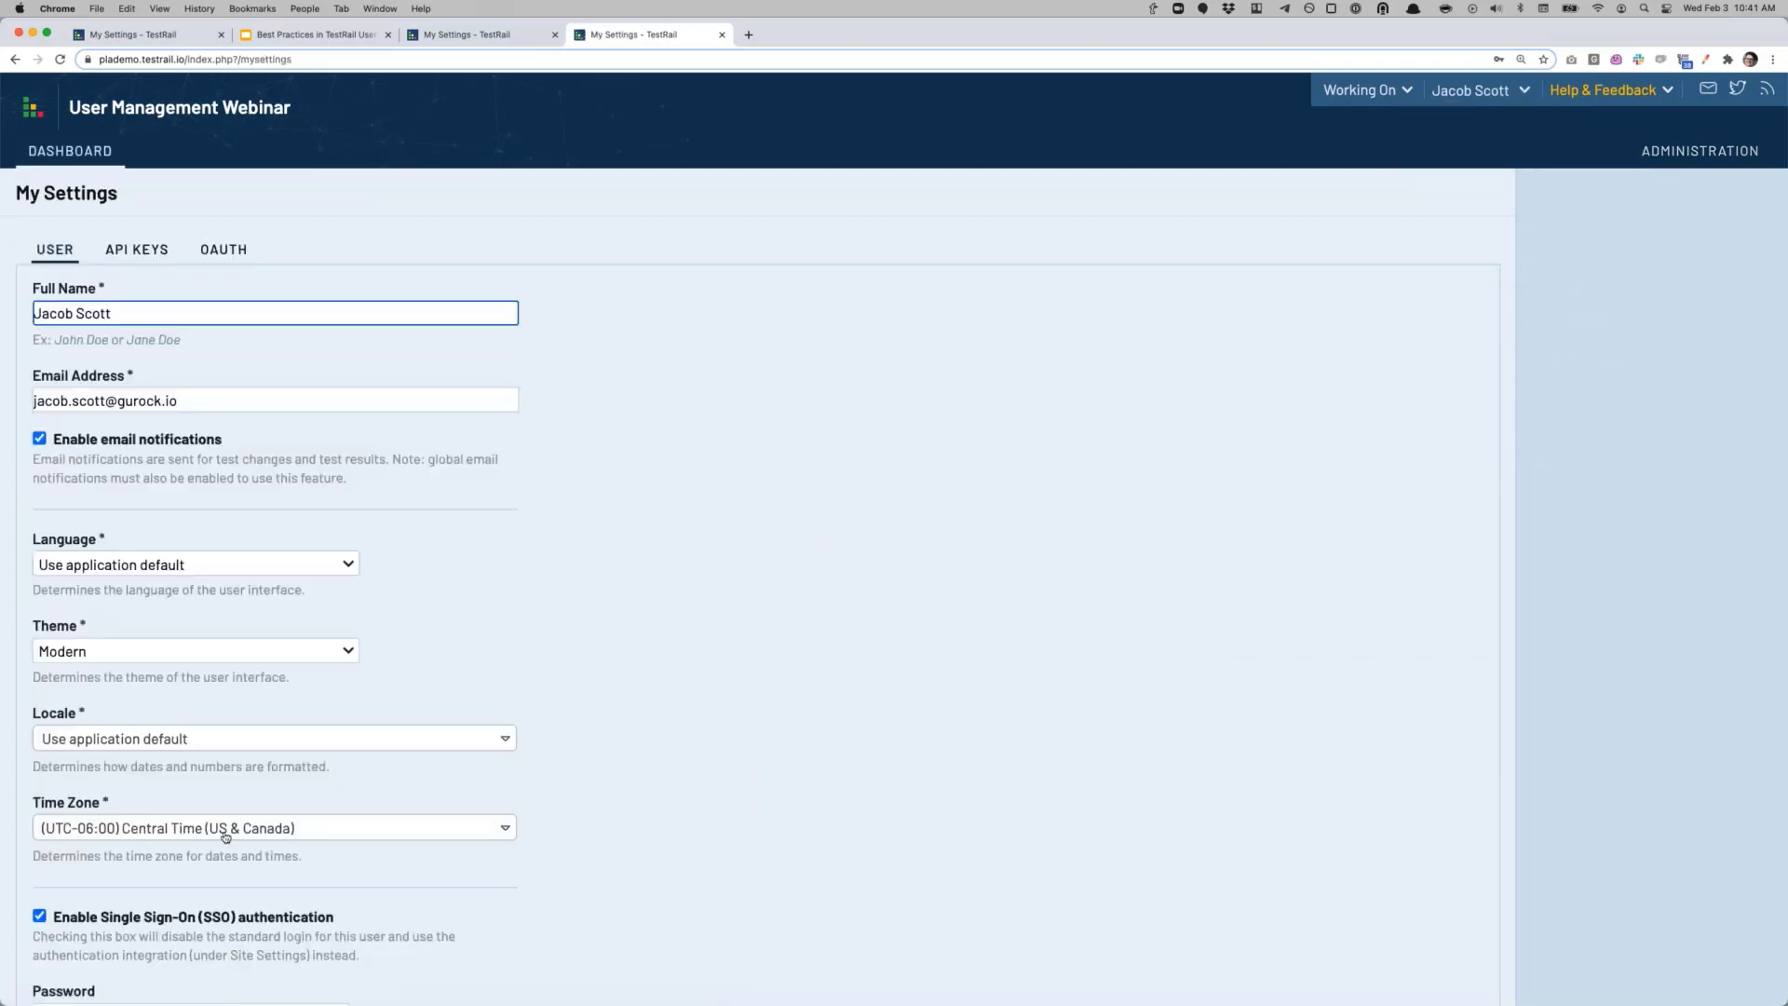
left_click(225, 831)
scroll(200, 852, "down", 3)
scroll(198, 852, "down", 5)
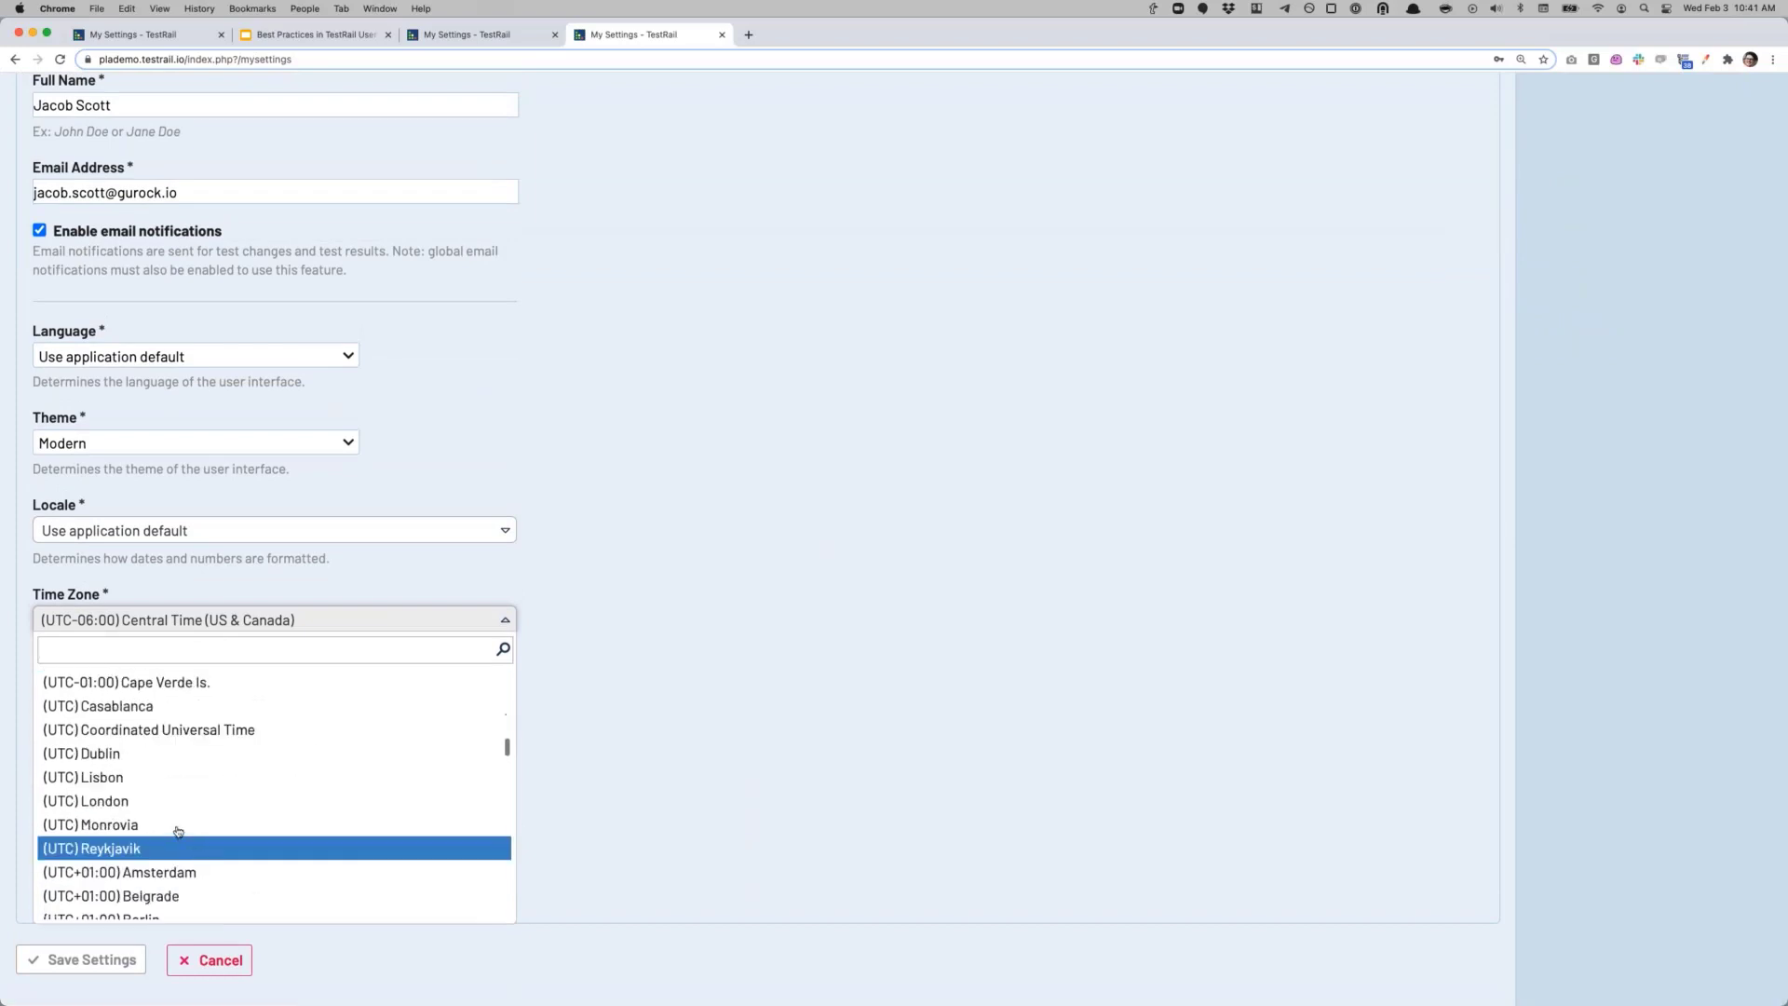
left_click(177, 846)
left_click(100, 962)
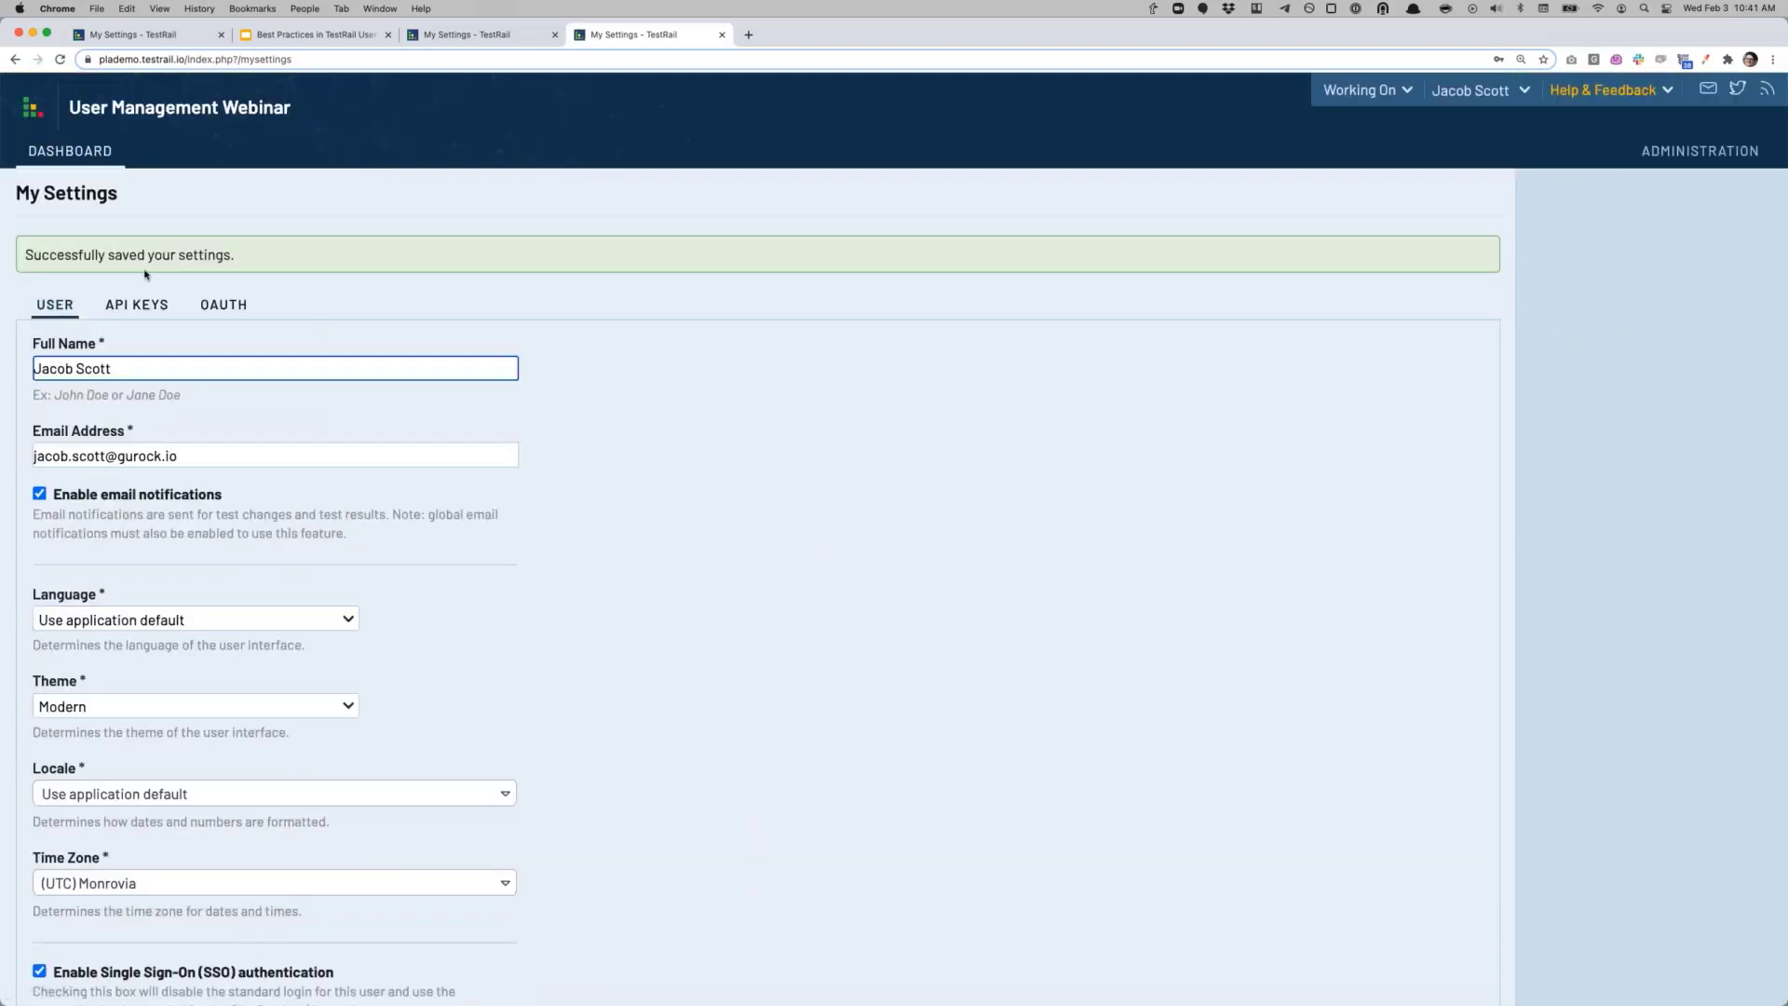
Step: Recheck test T1's result time in Test Run 1/6/2021, then open the Administration area
left_click(95, 153)
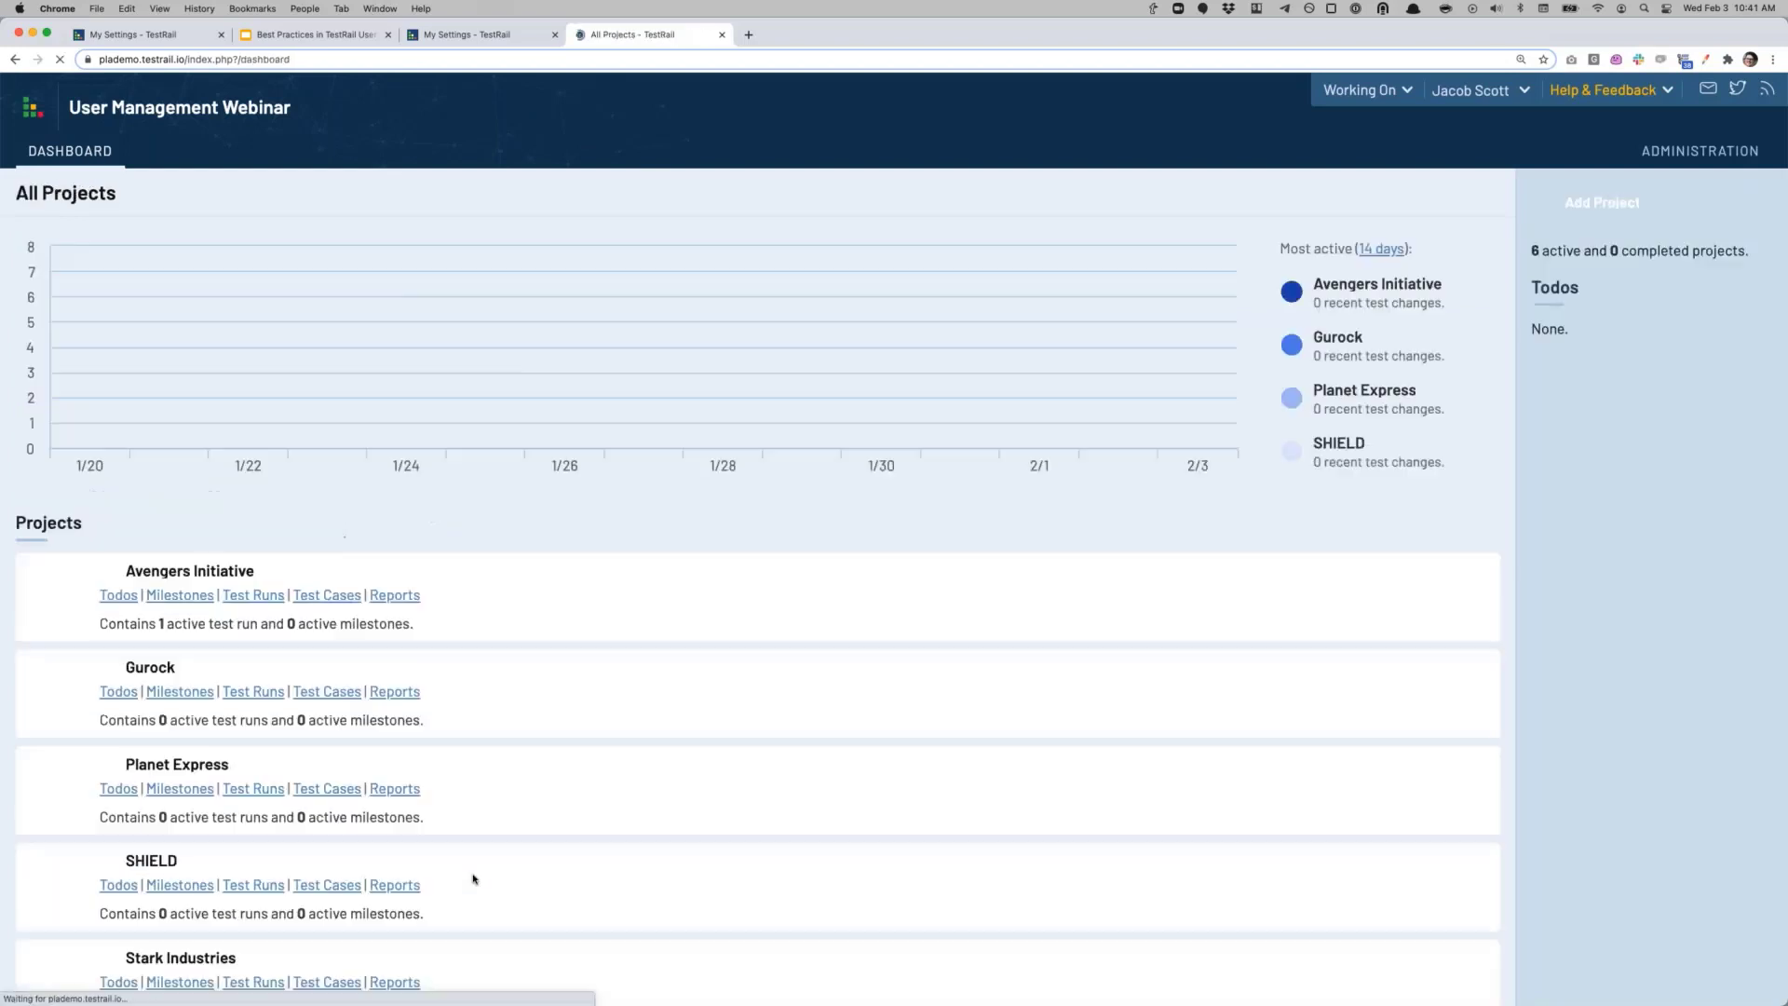
left_click(264, 599)
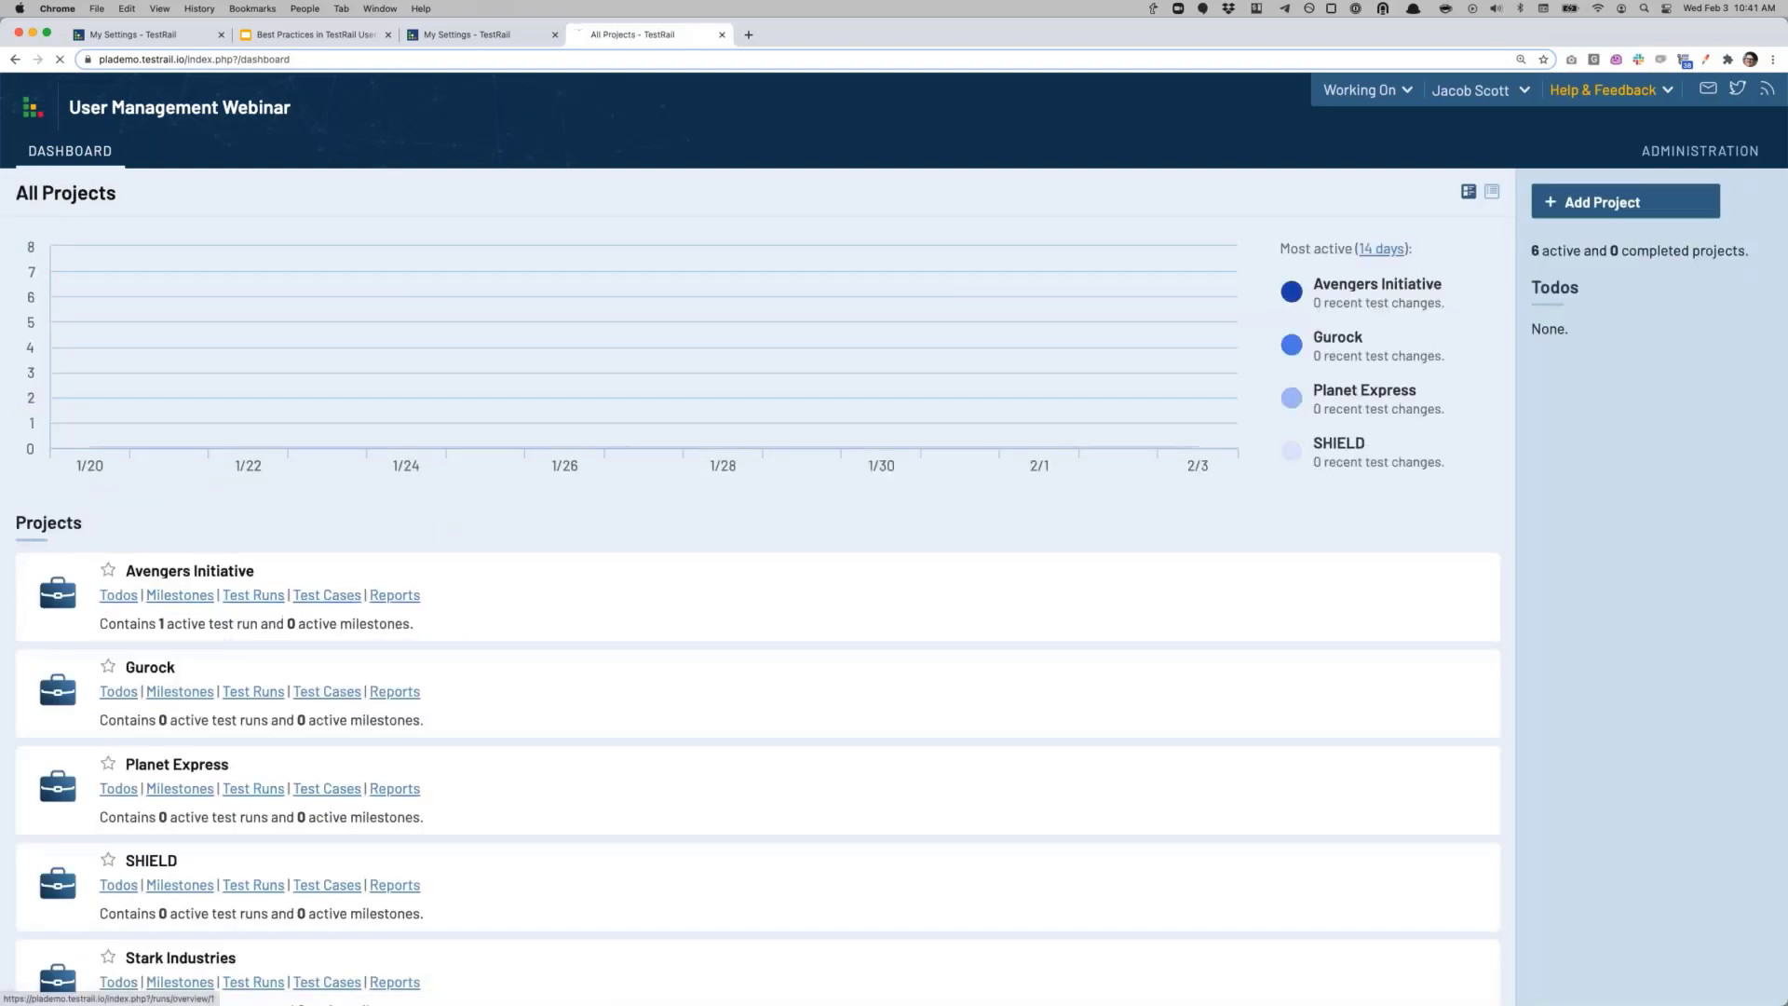
left_click(169, 300)
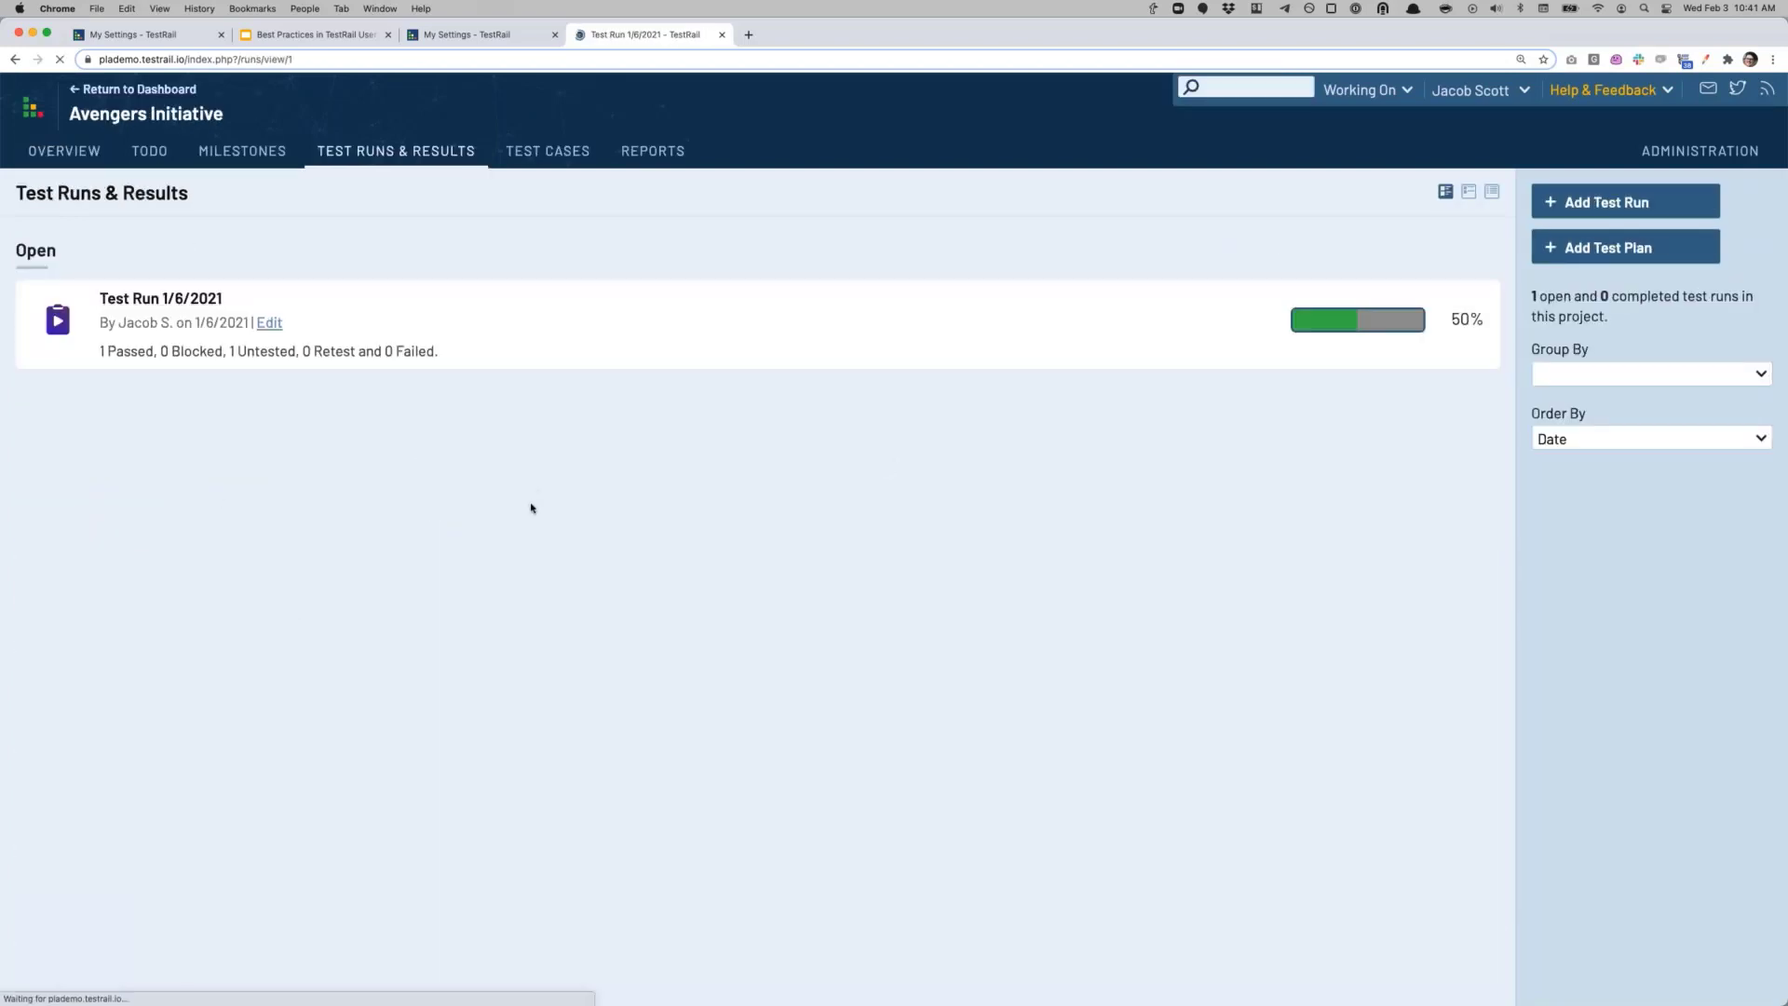
left_click(258, 643)
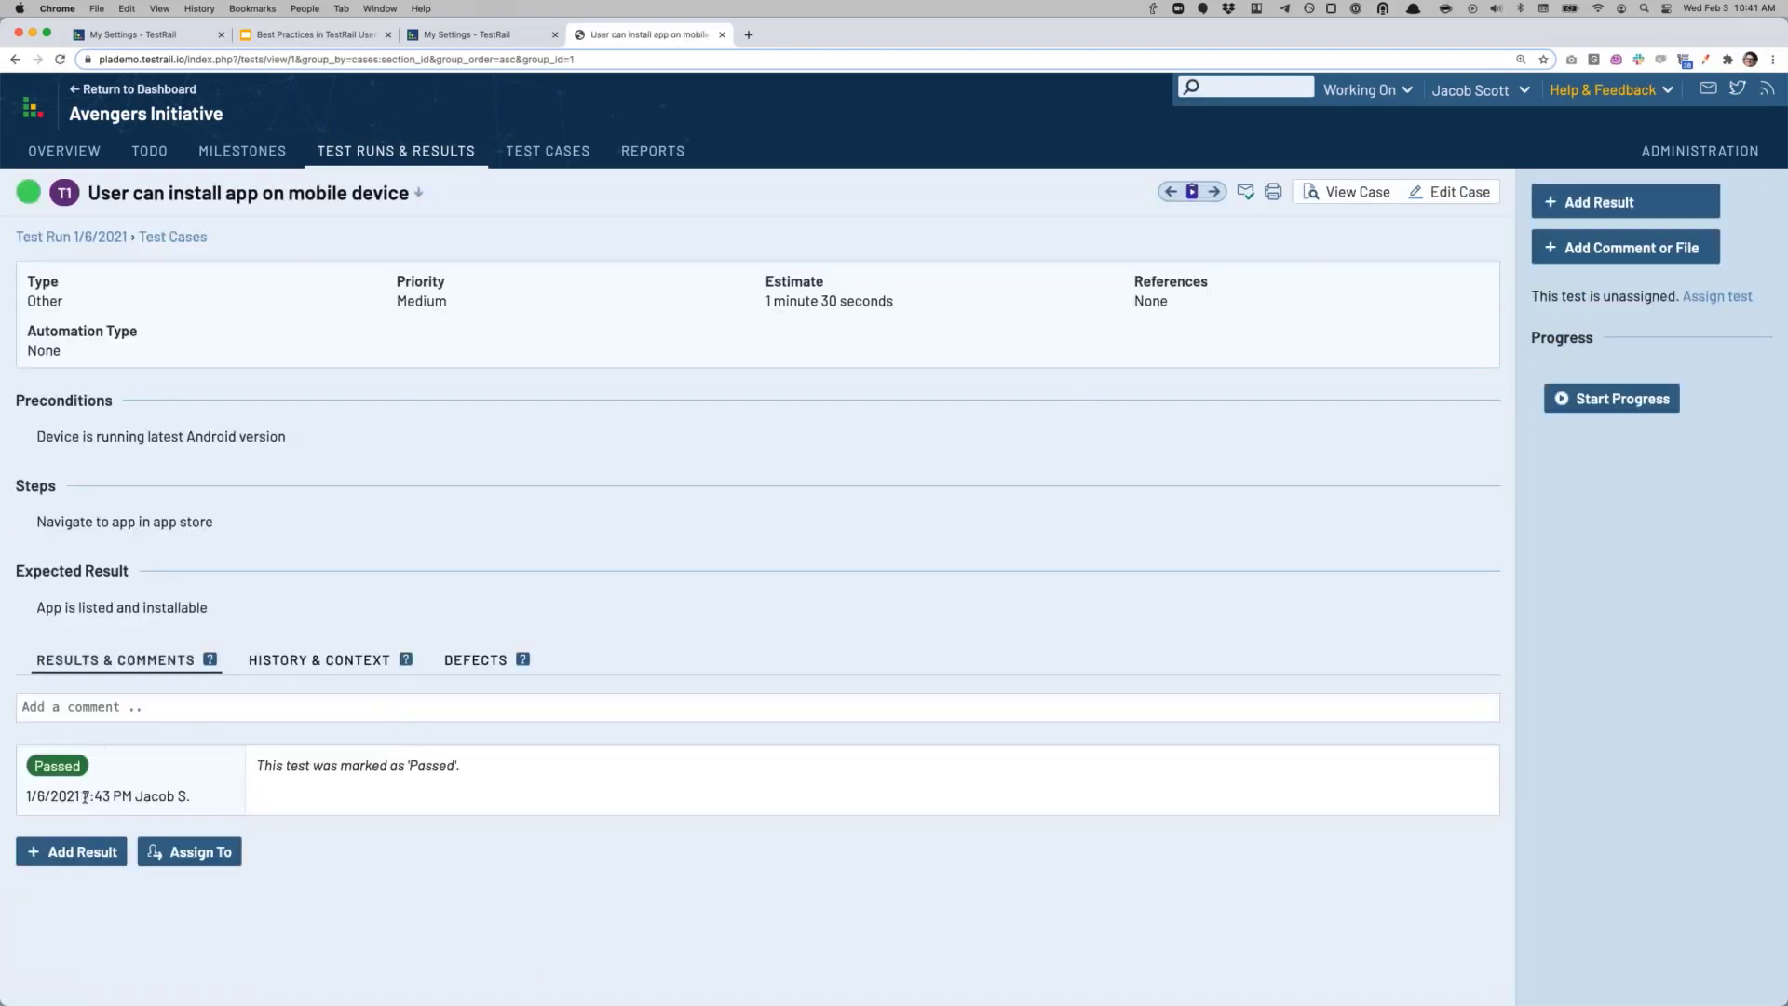
mouse_move(85, 796)
left_mouse_down()
mouse_move(127, 797)
mouse_move(110, 798)
left_mouse_up()
left_click(110, 798)
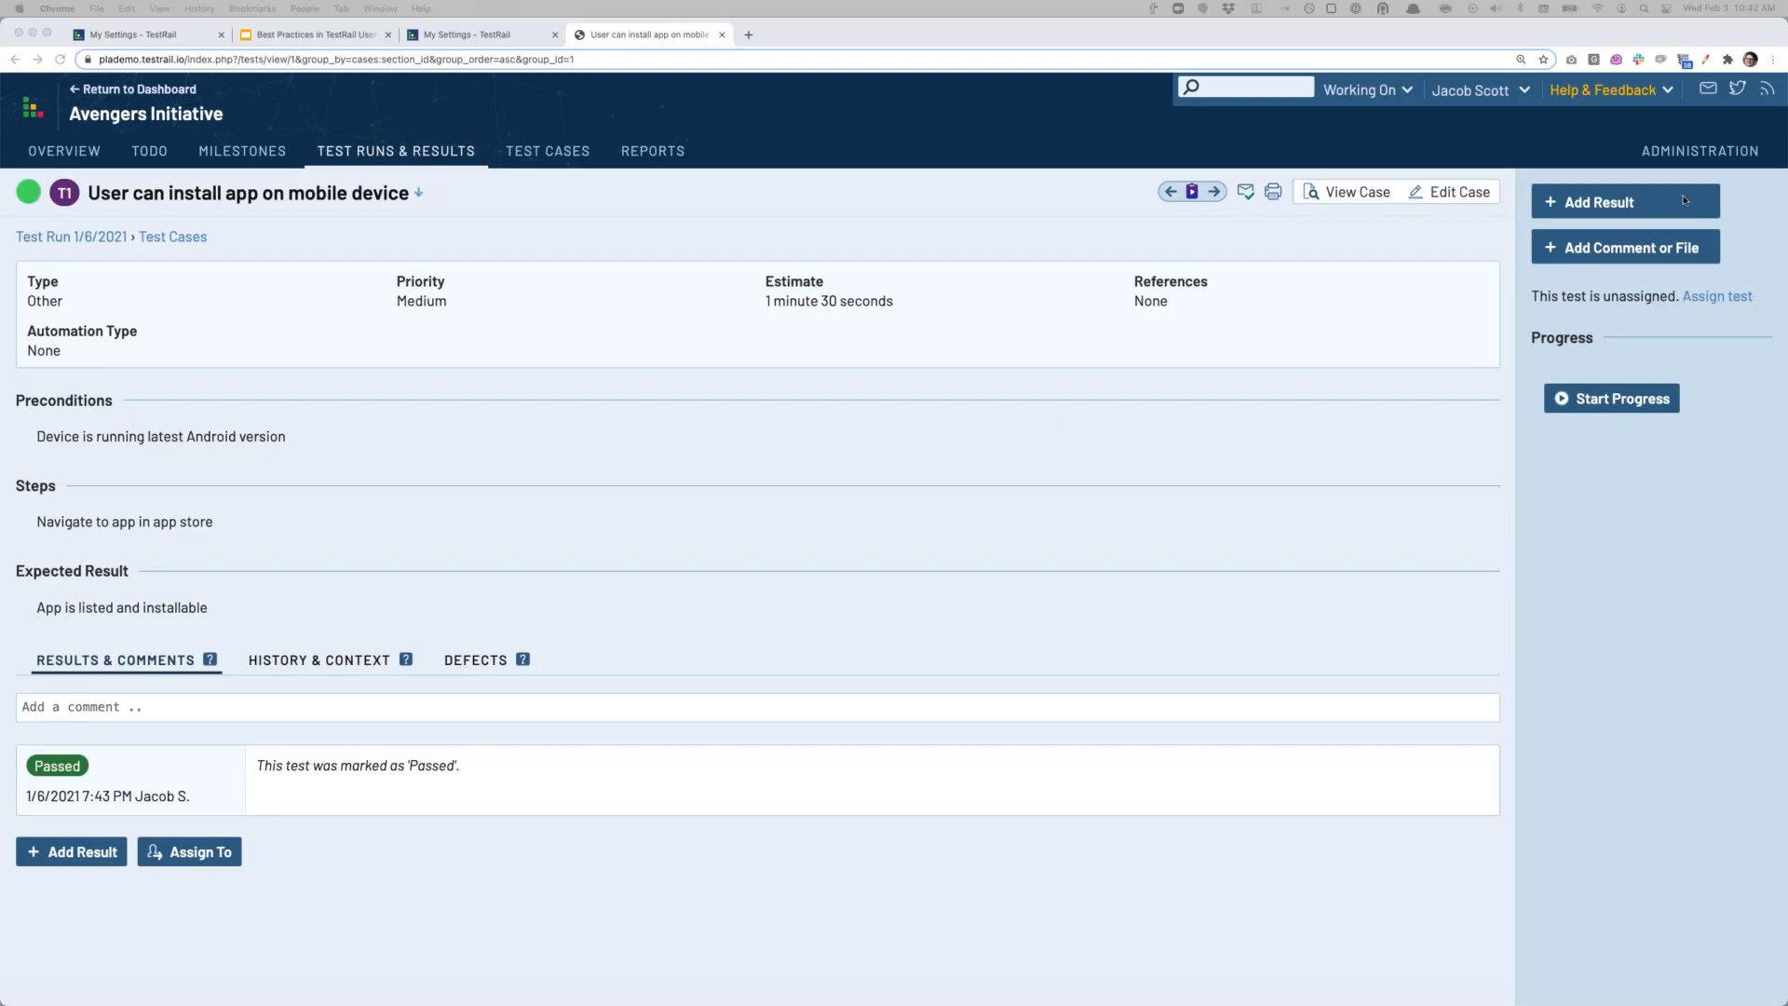
left_click(1682, 150)
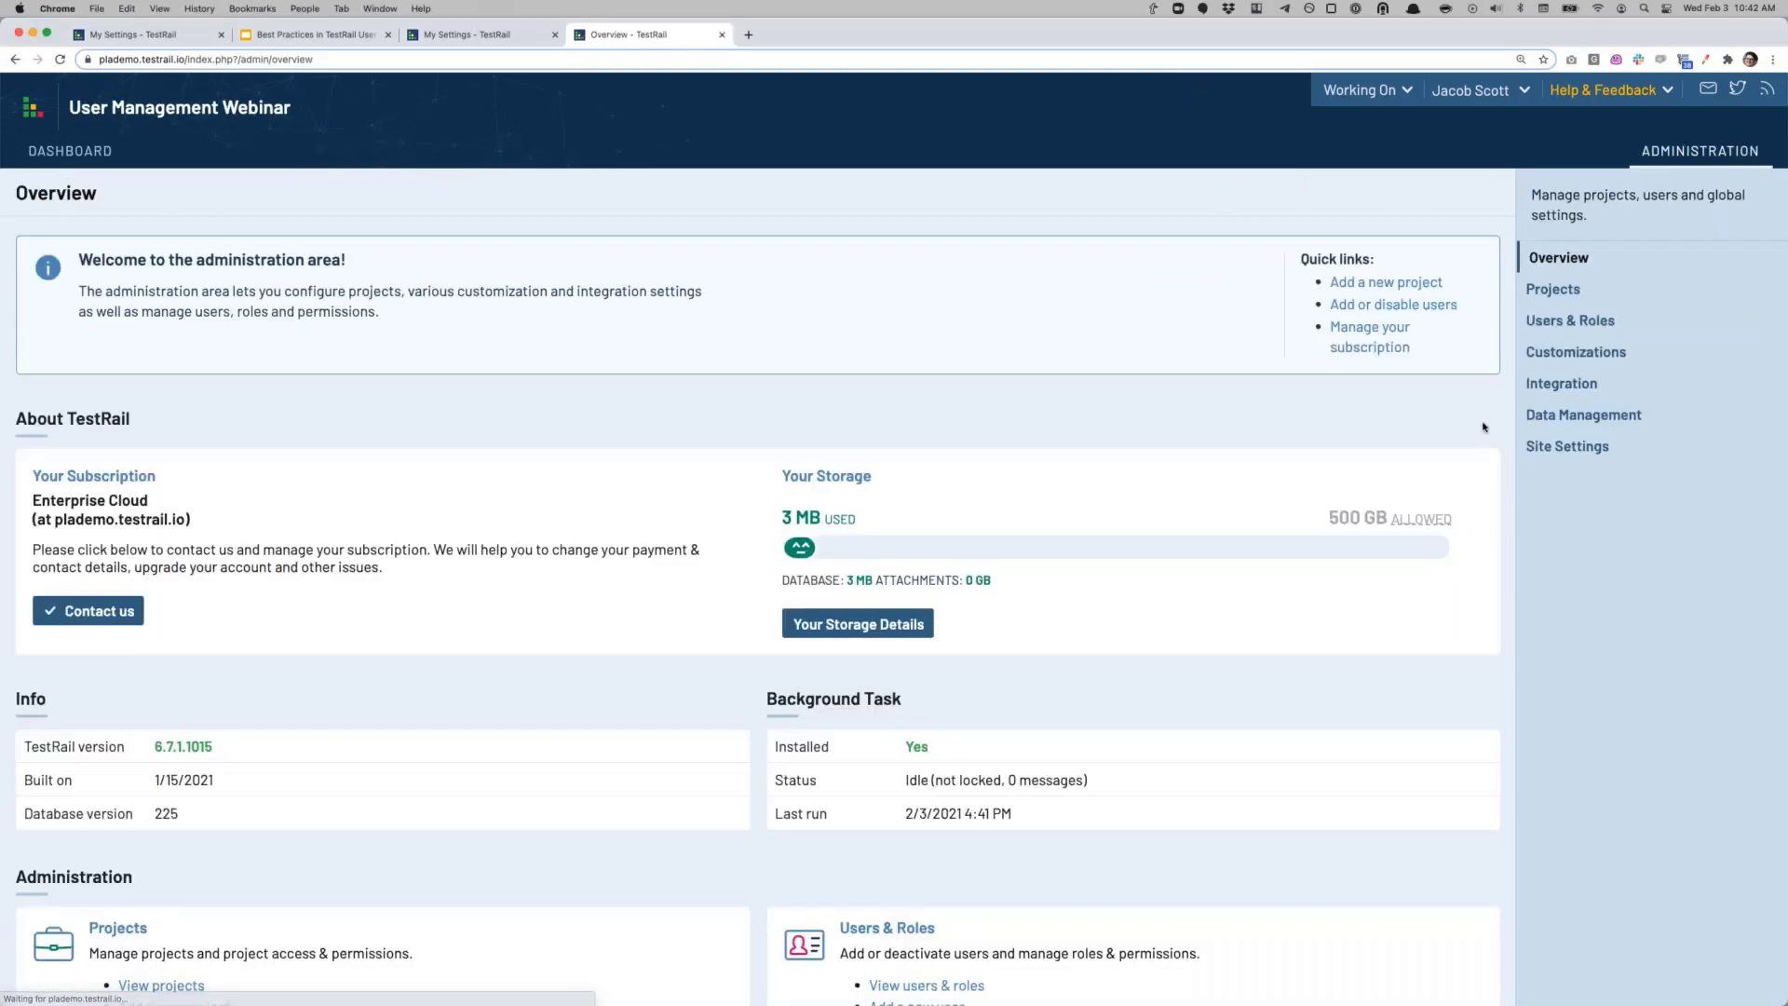
Step: In Users & Roles, remove the Status: Active filter, then apply and clear an Admin: Administrator filter
left_click(1569, 321)
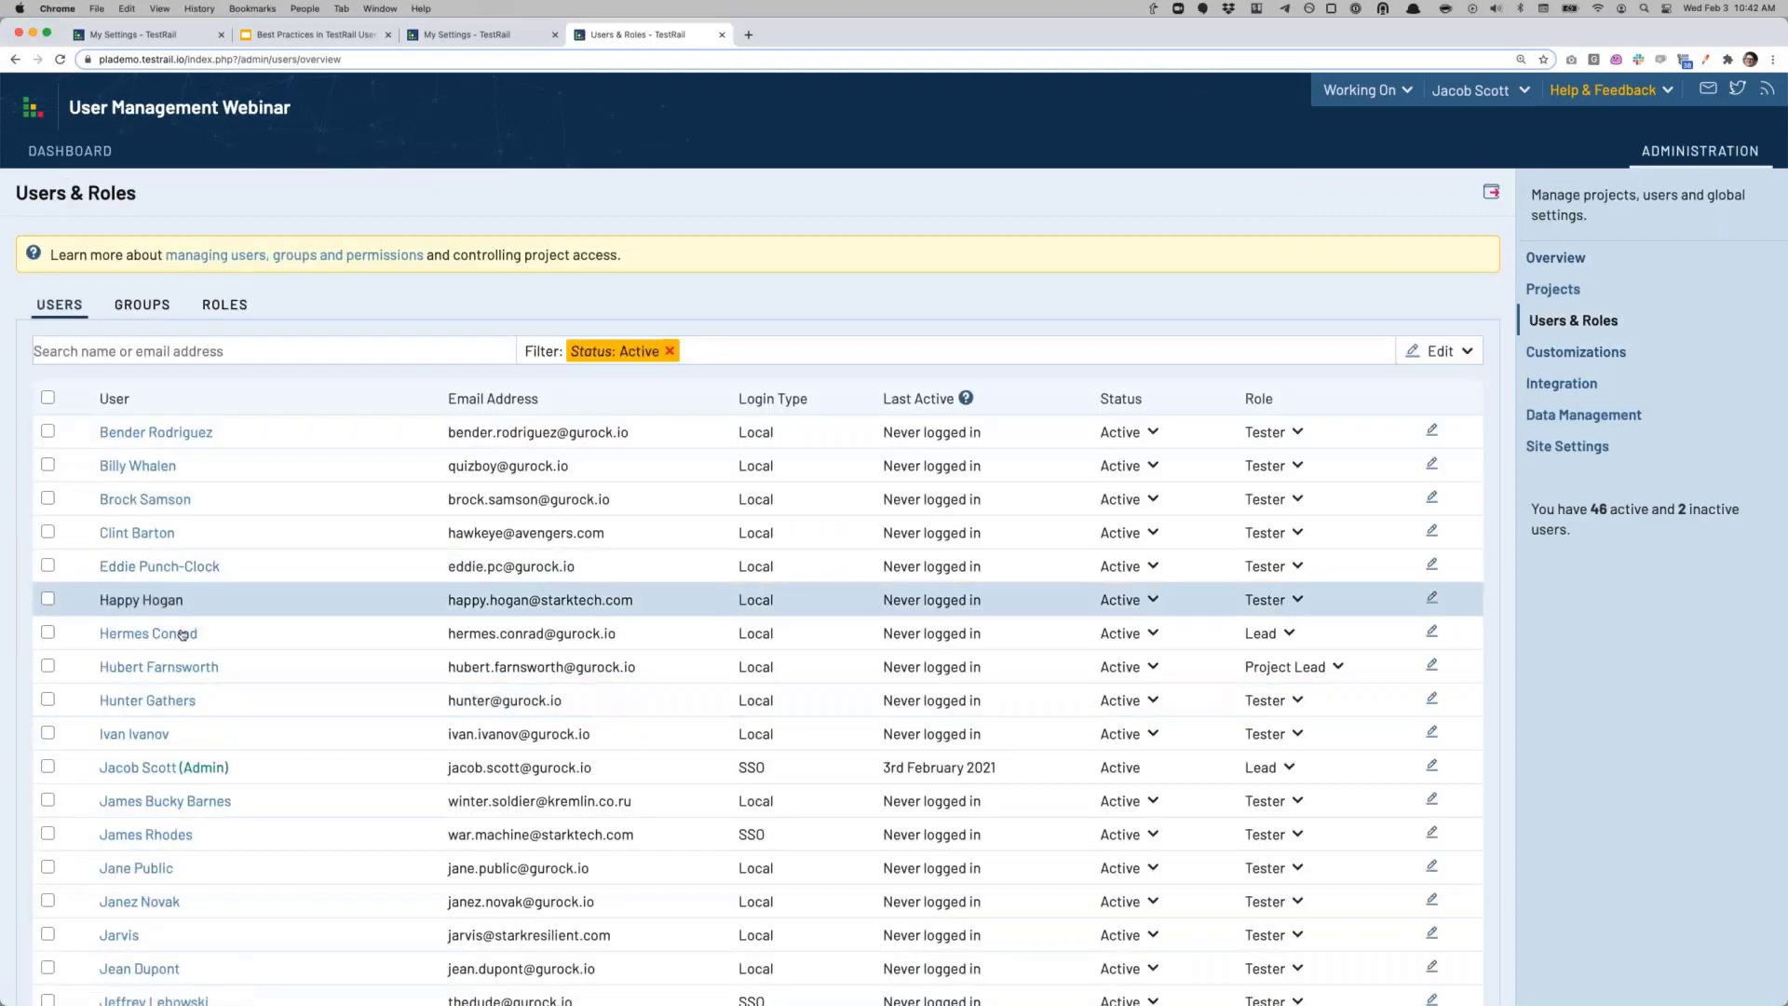
left_click(670, 351)
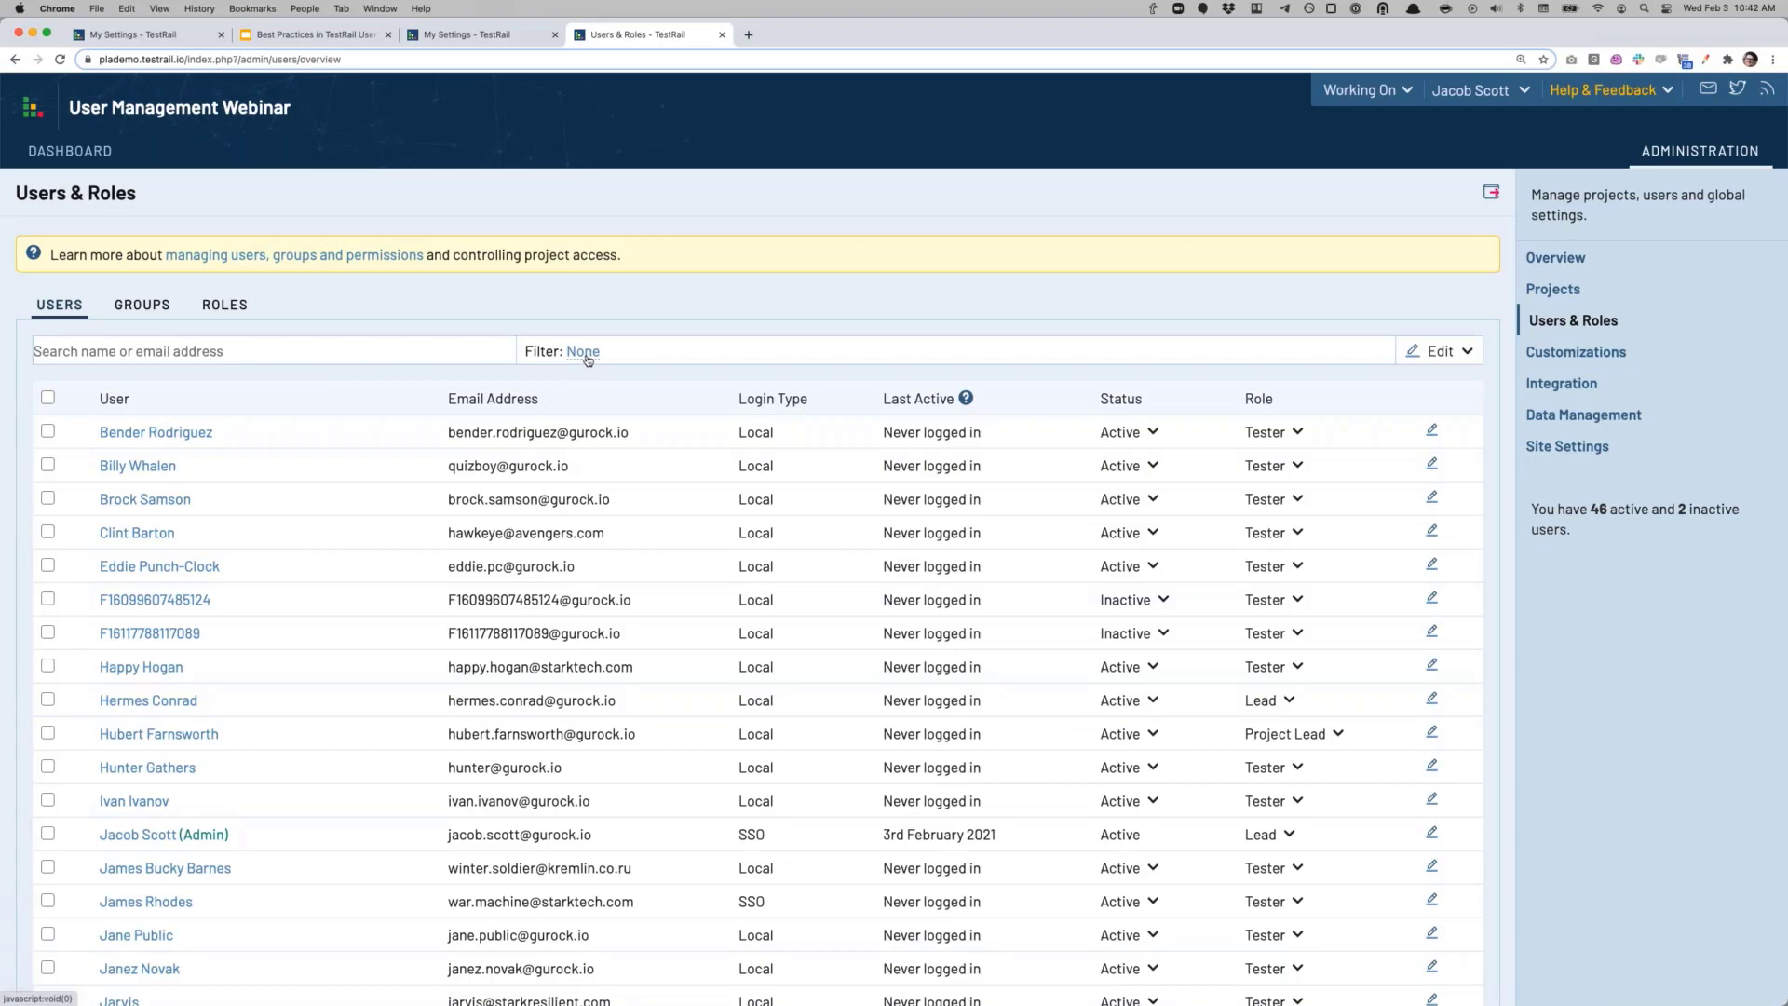
scroll(596, 535, "down", 2)
scroll(596, 536, "up", 2)
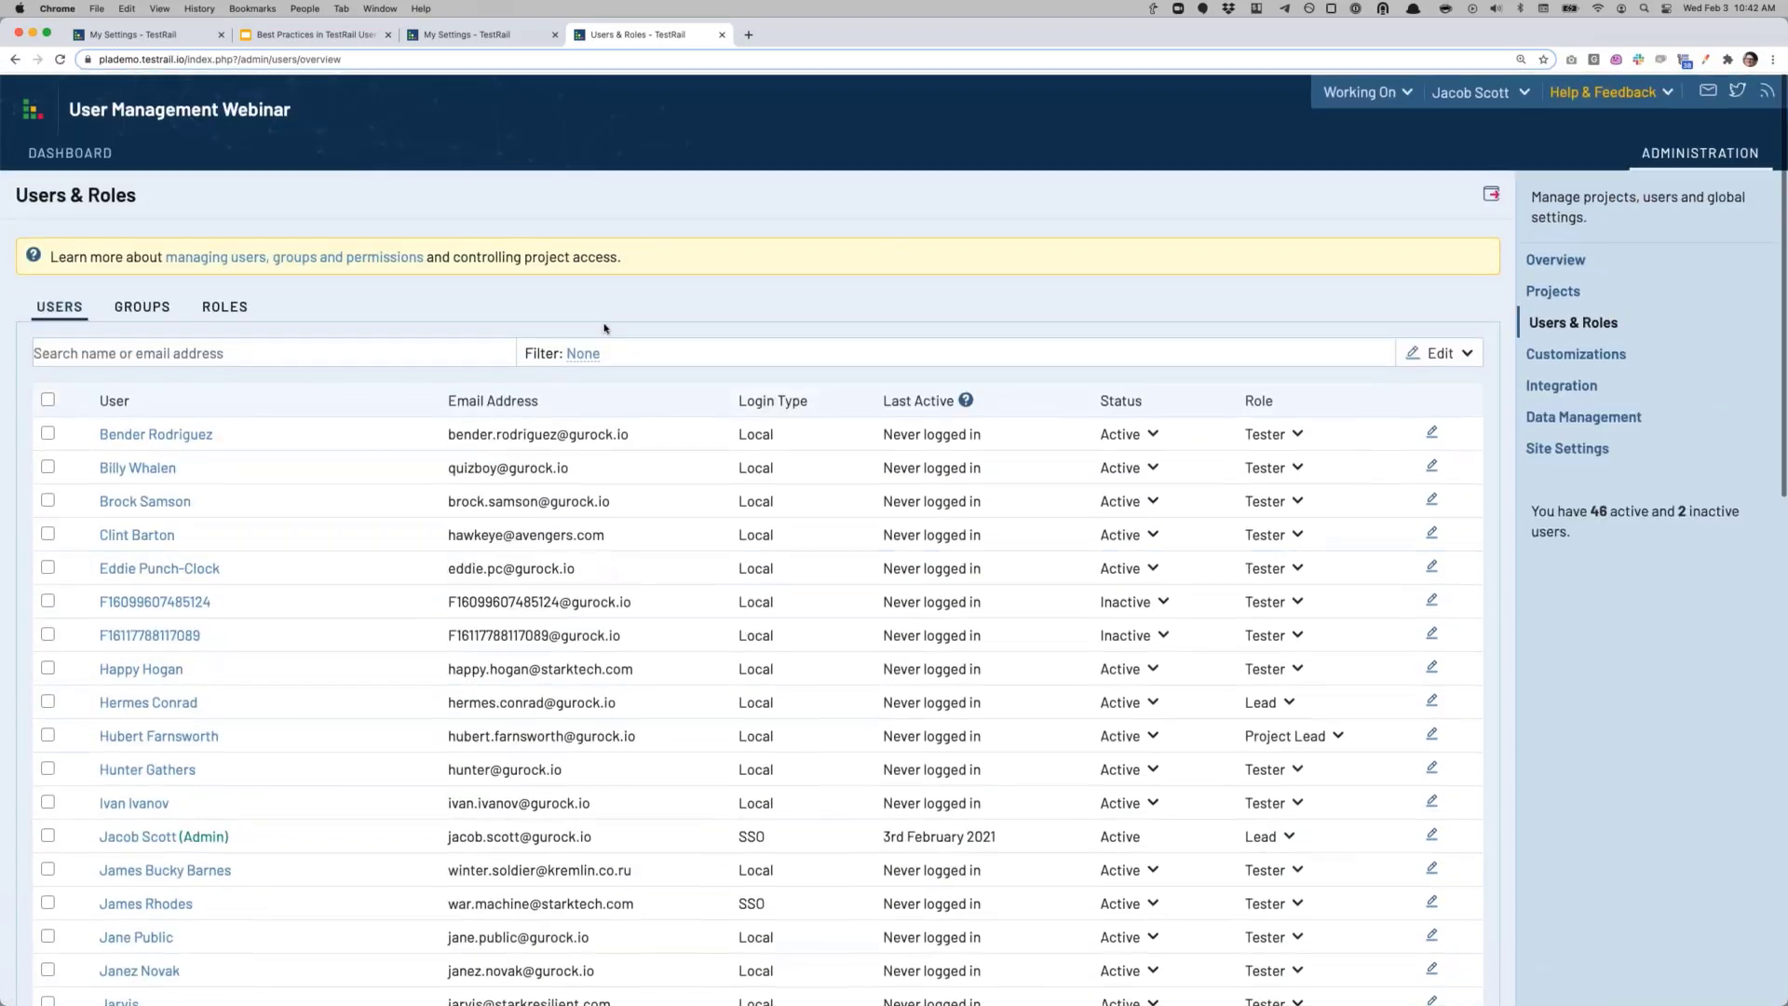
left_click(587, 355)
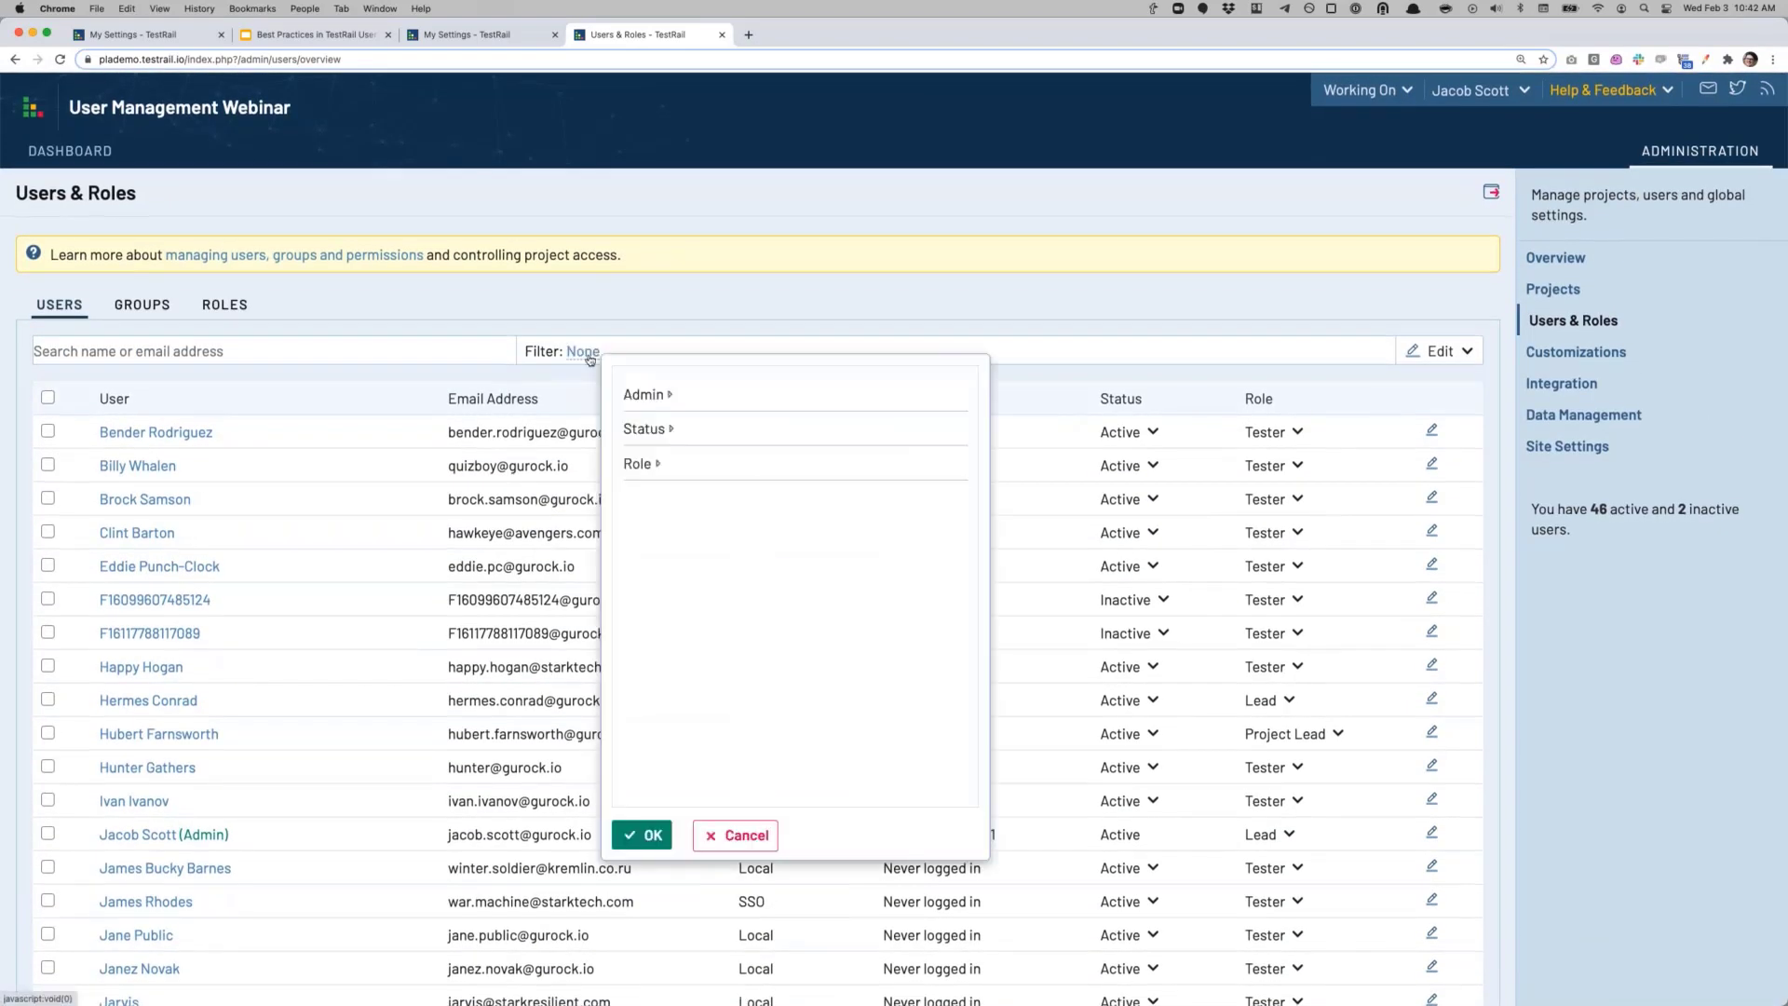
left_click(669, 396)
left_click(649, 459)
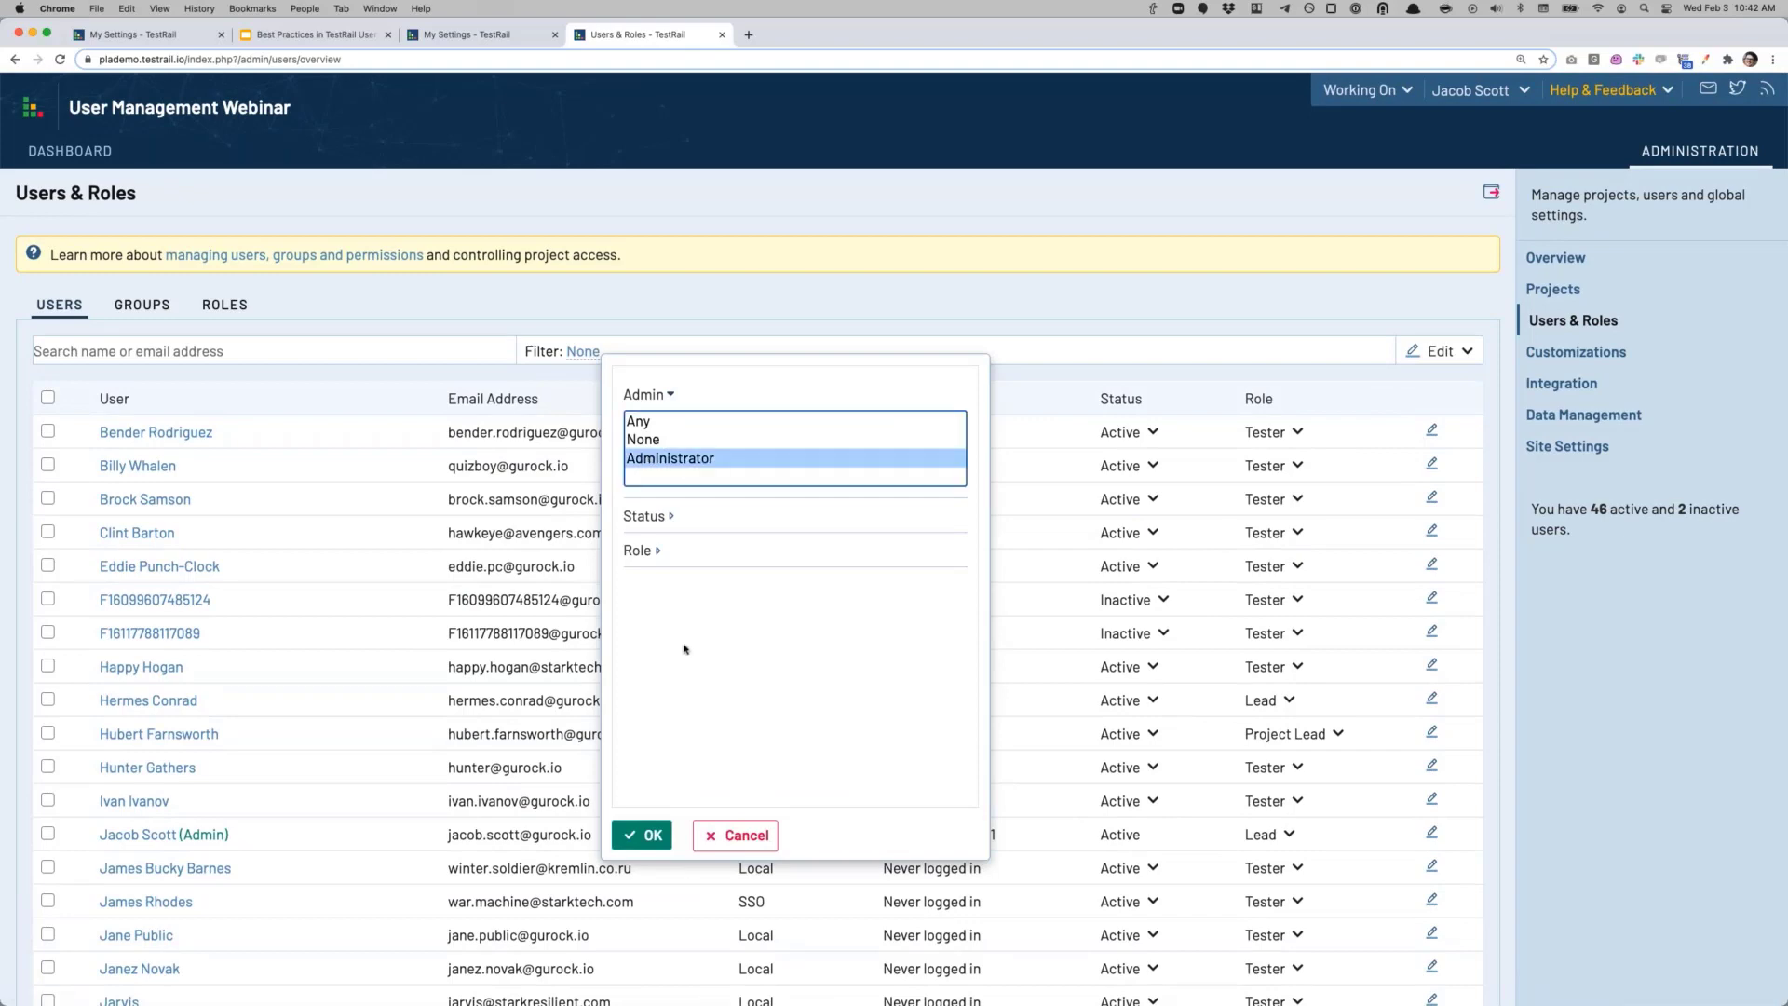
left_click(643, 834)
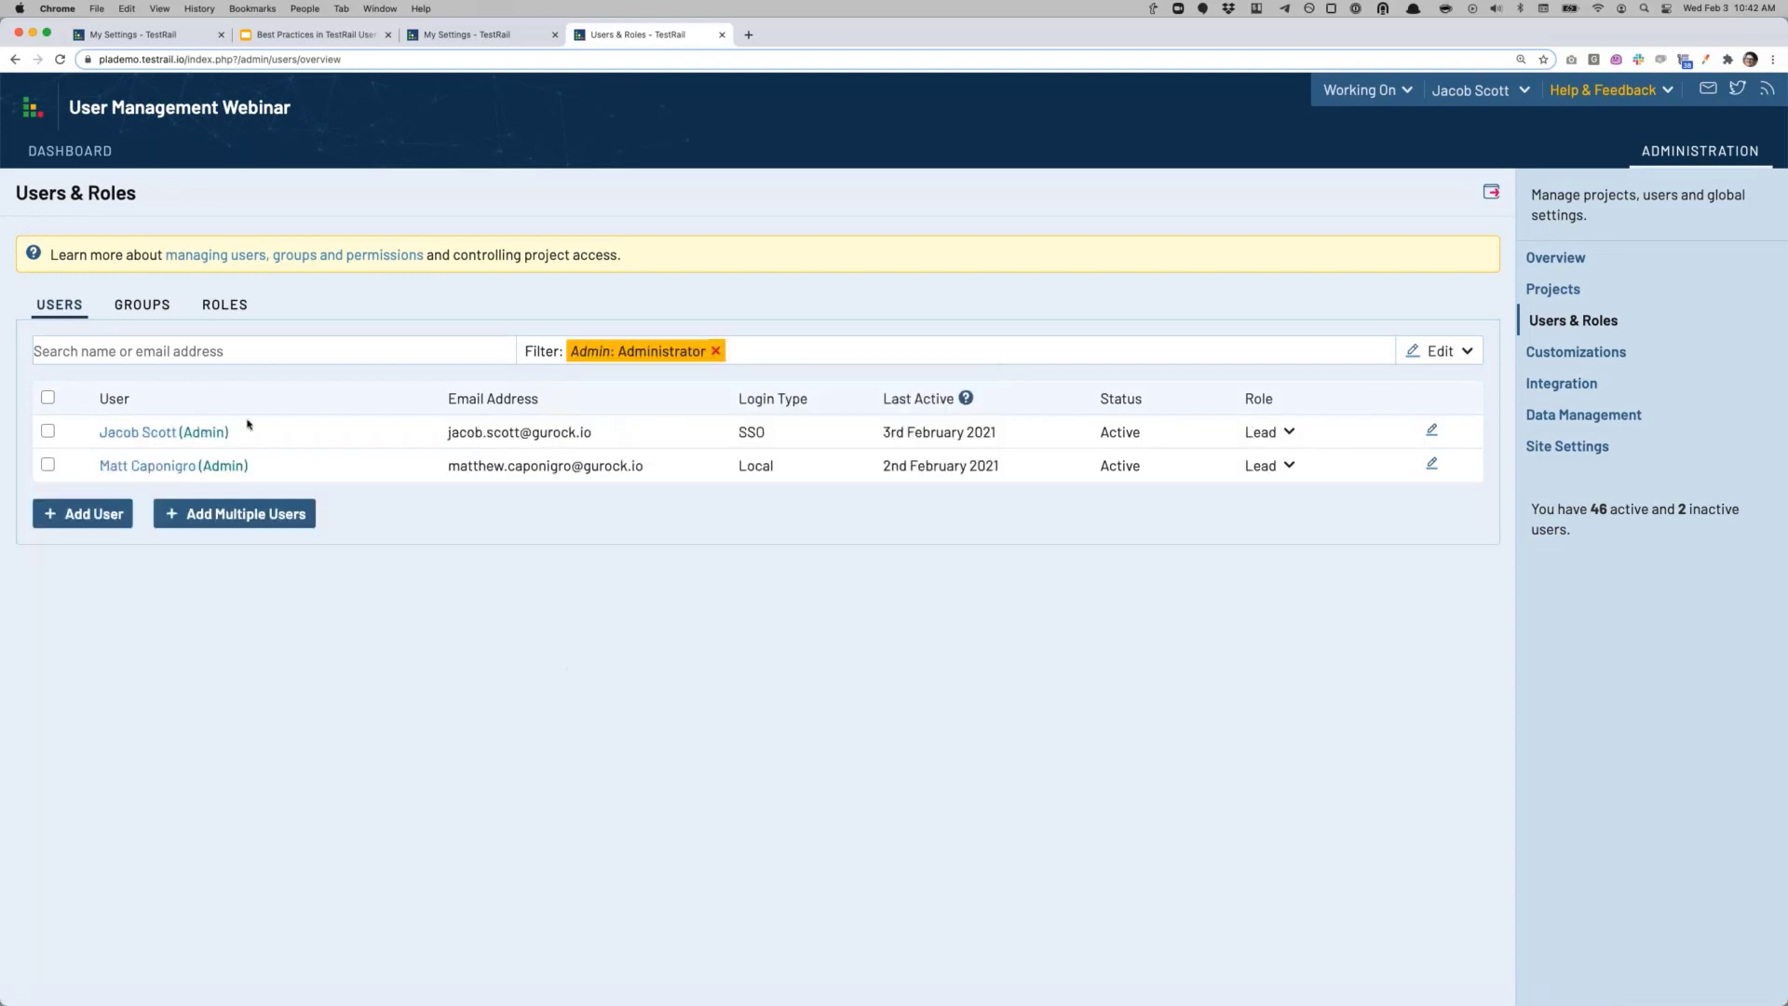
left_click(714, 351)
Step: Filter the users list to Status: Inactive
left_click(583, 351)
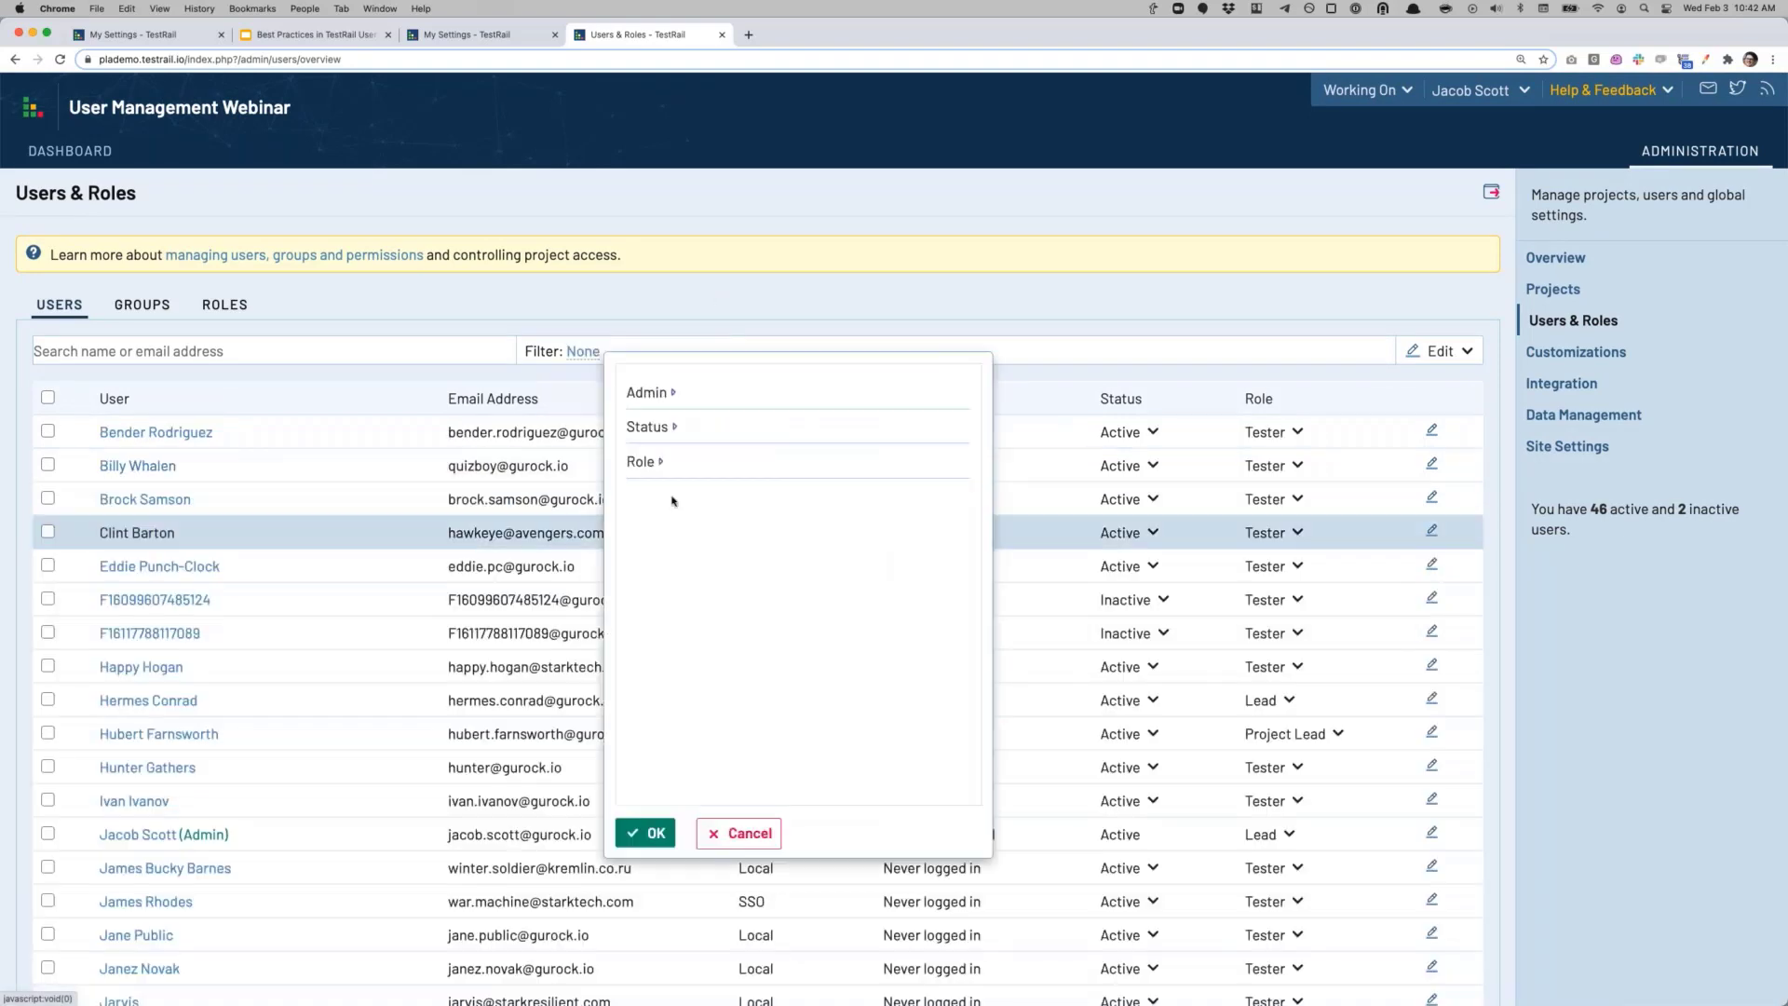
left_click(652, 426)
left_click(675, 473)
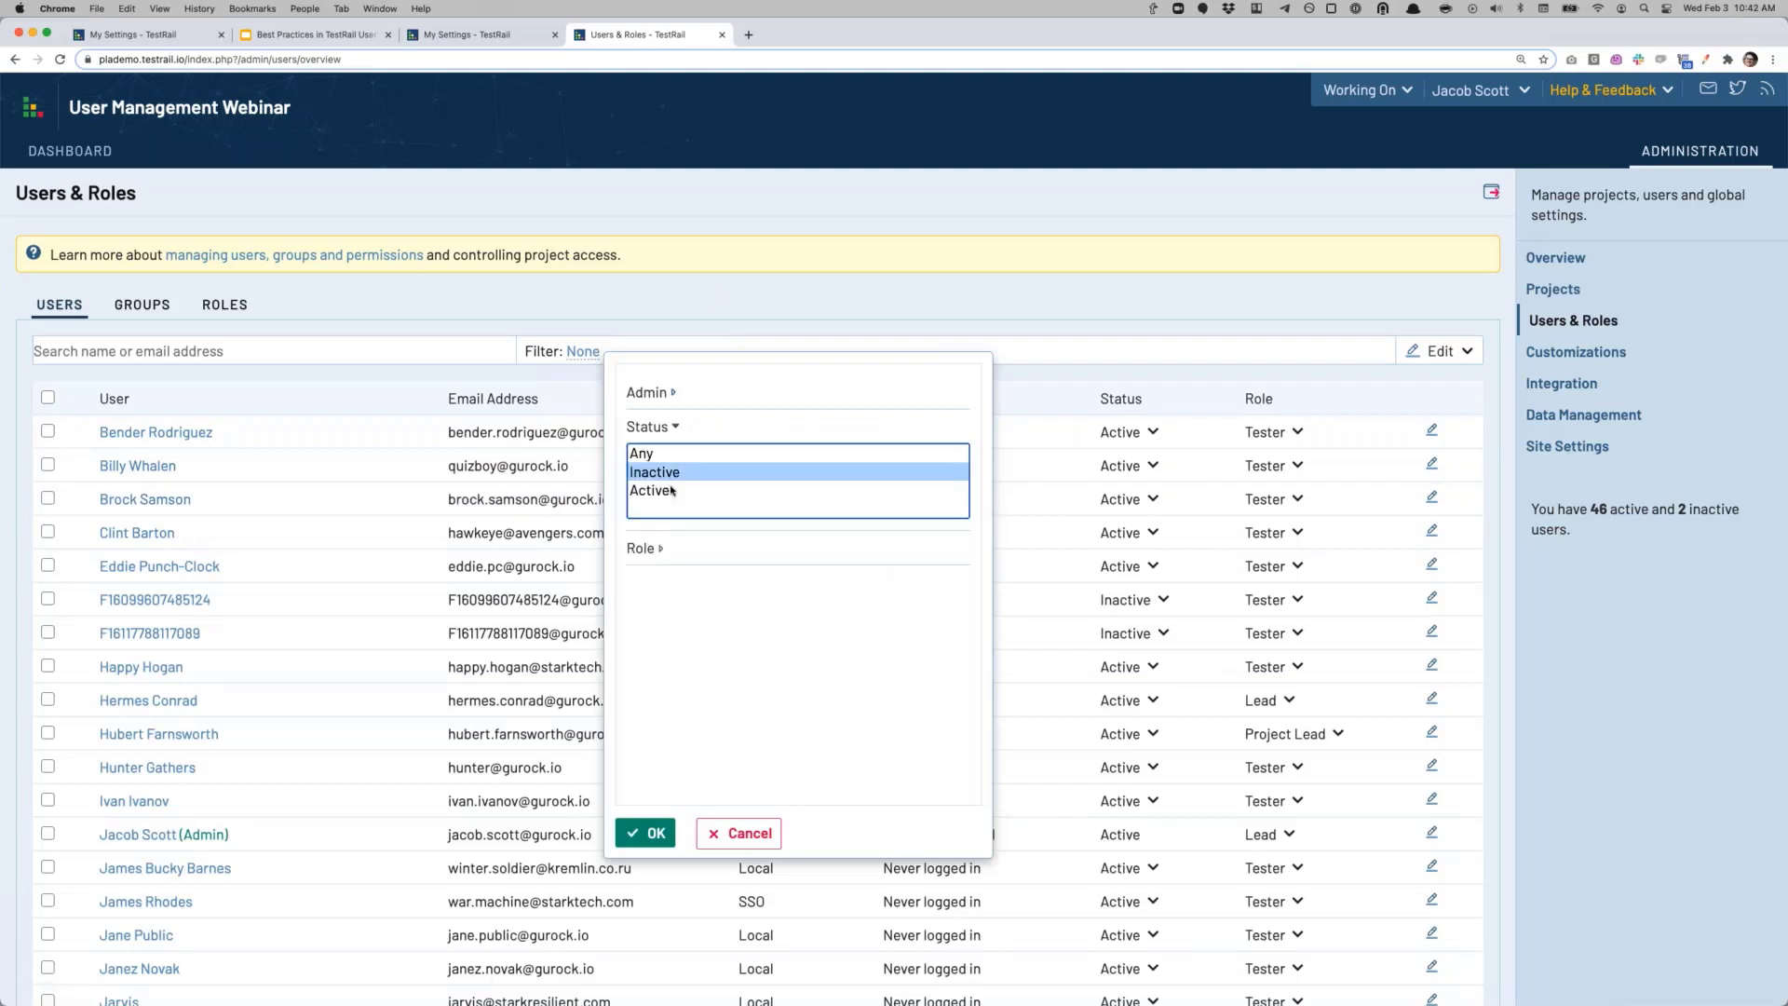
left_click(651, 833)
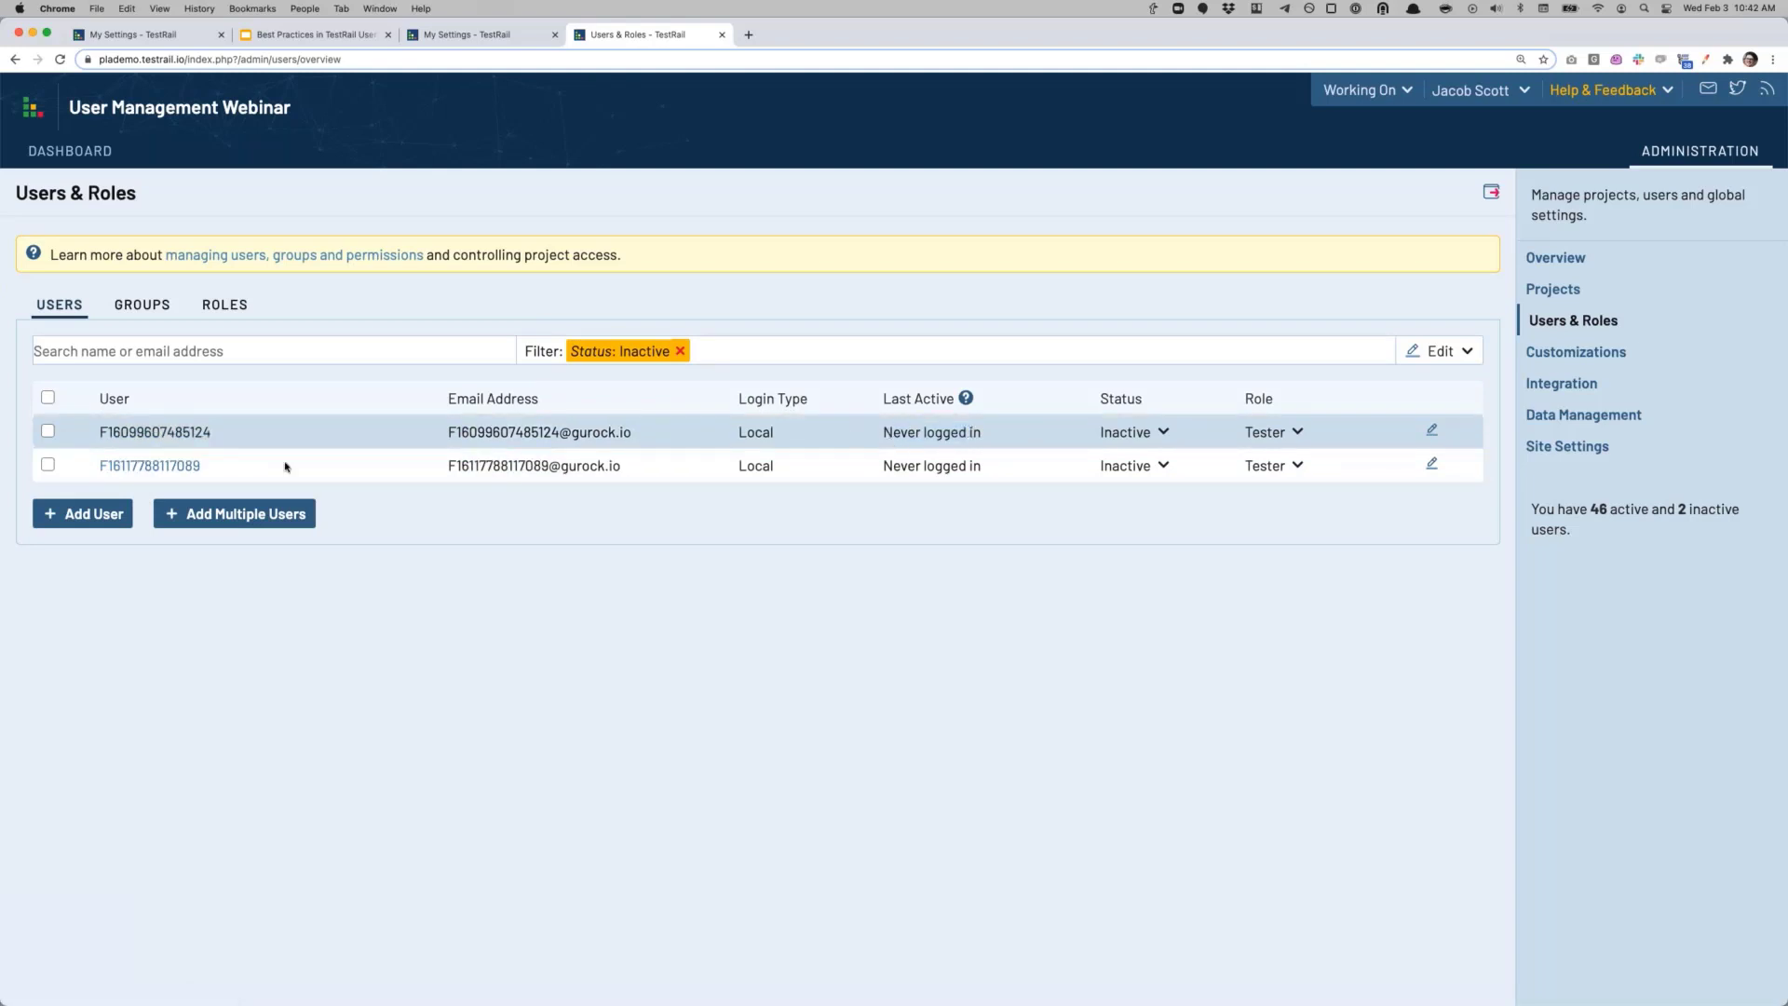
left_click(158, 434)
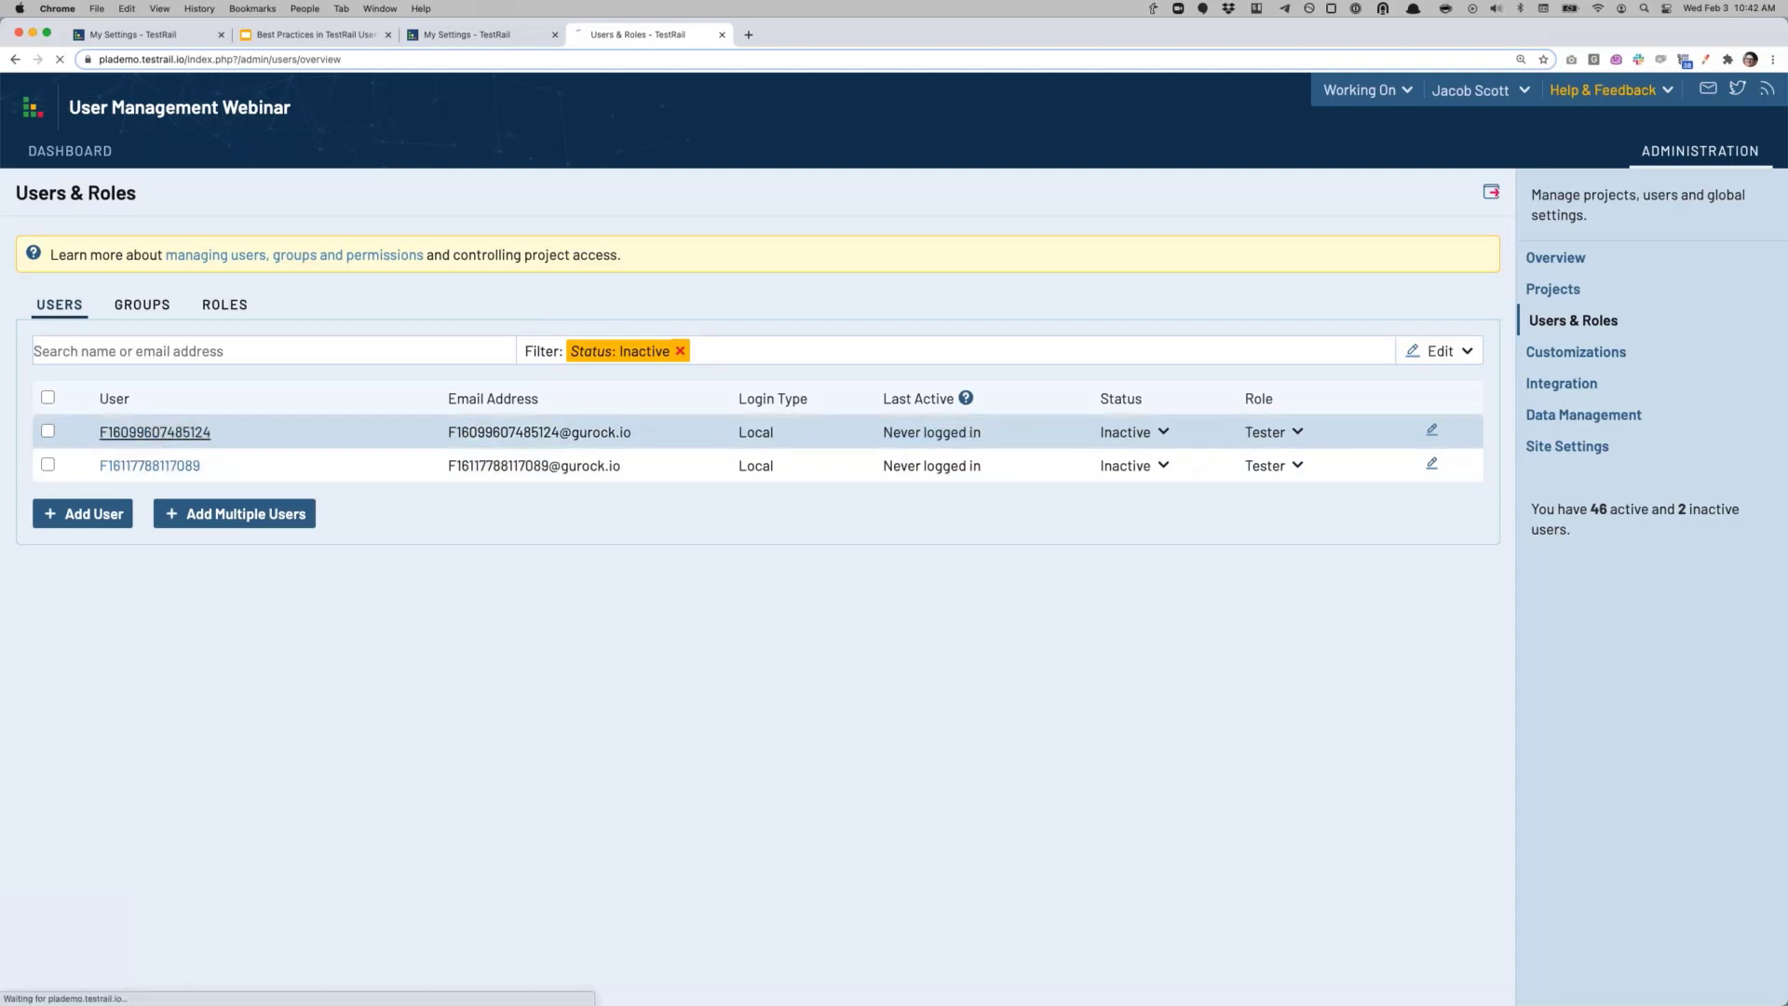
left_click_drag(145, 313, 2, 313)
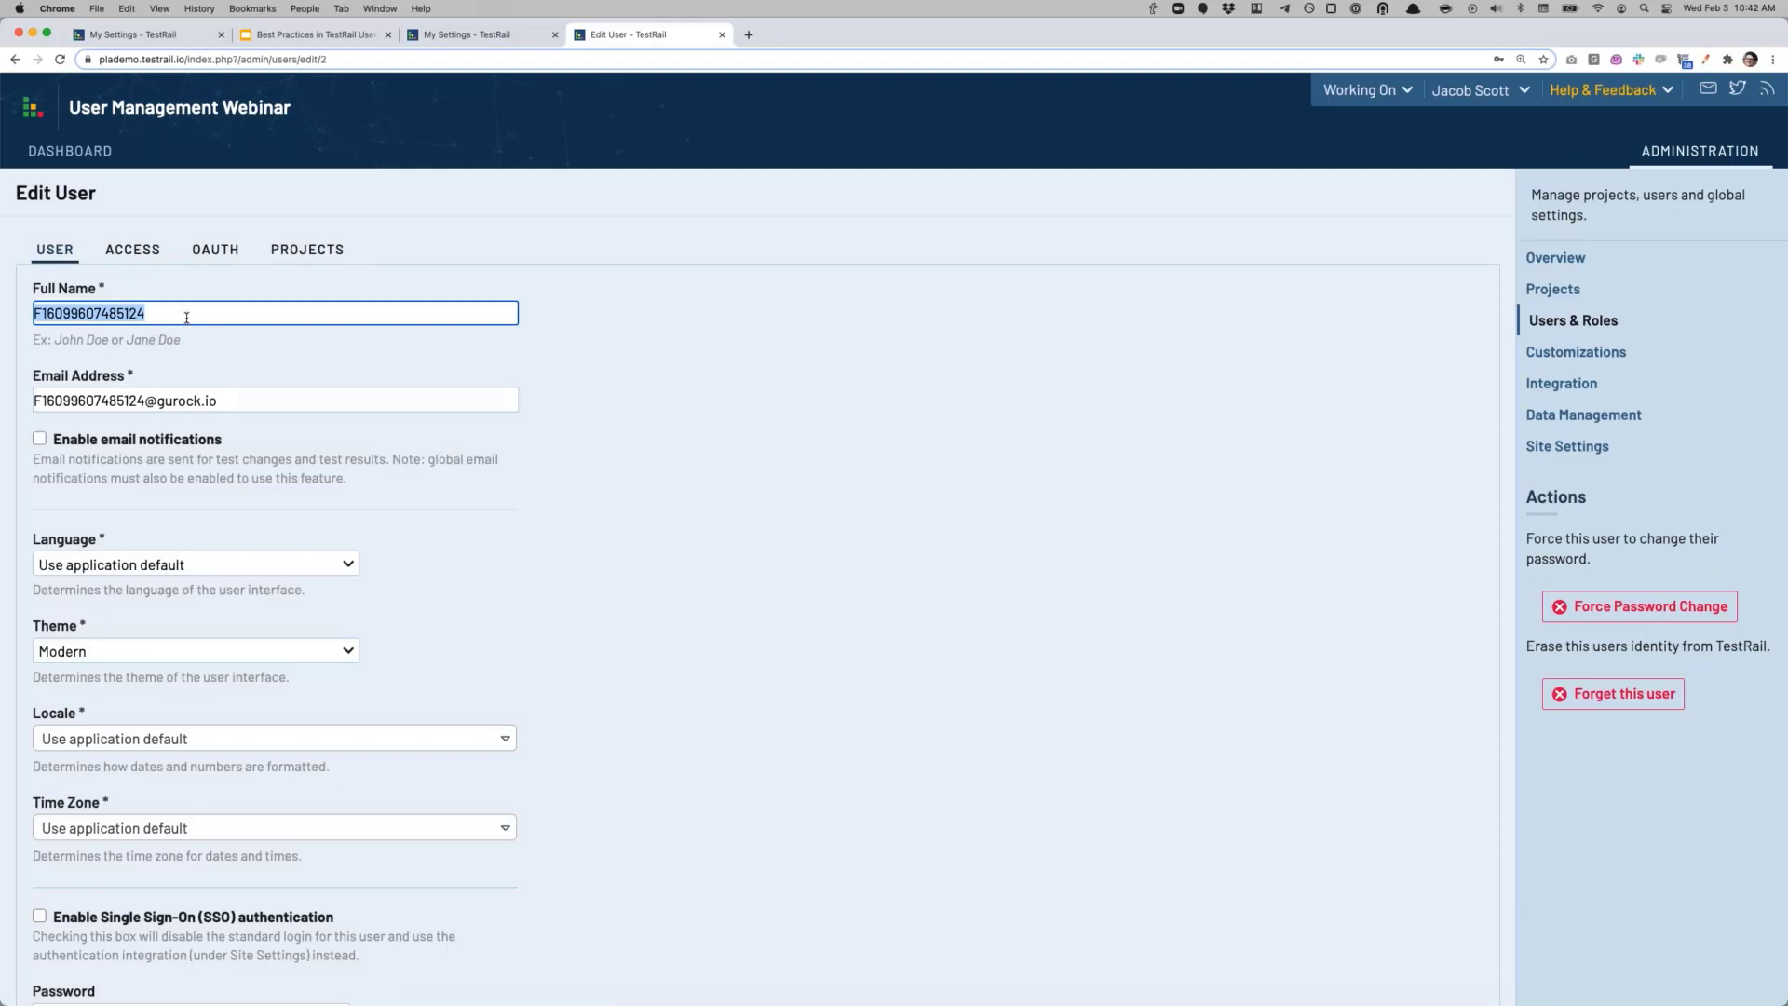
left_click_drag(240, 401, 32, 401)
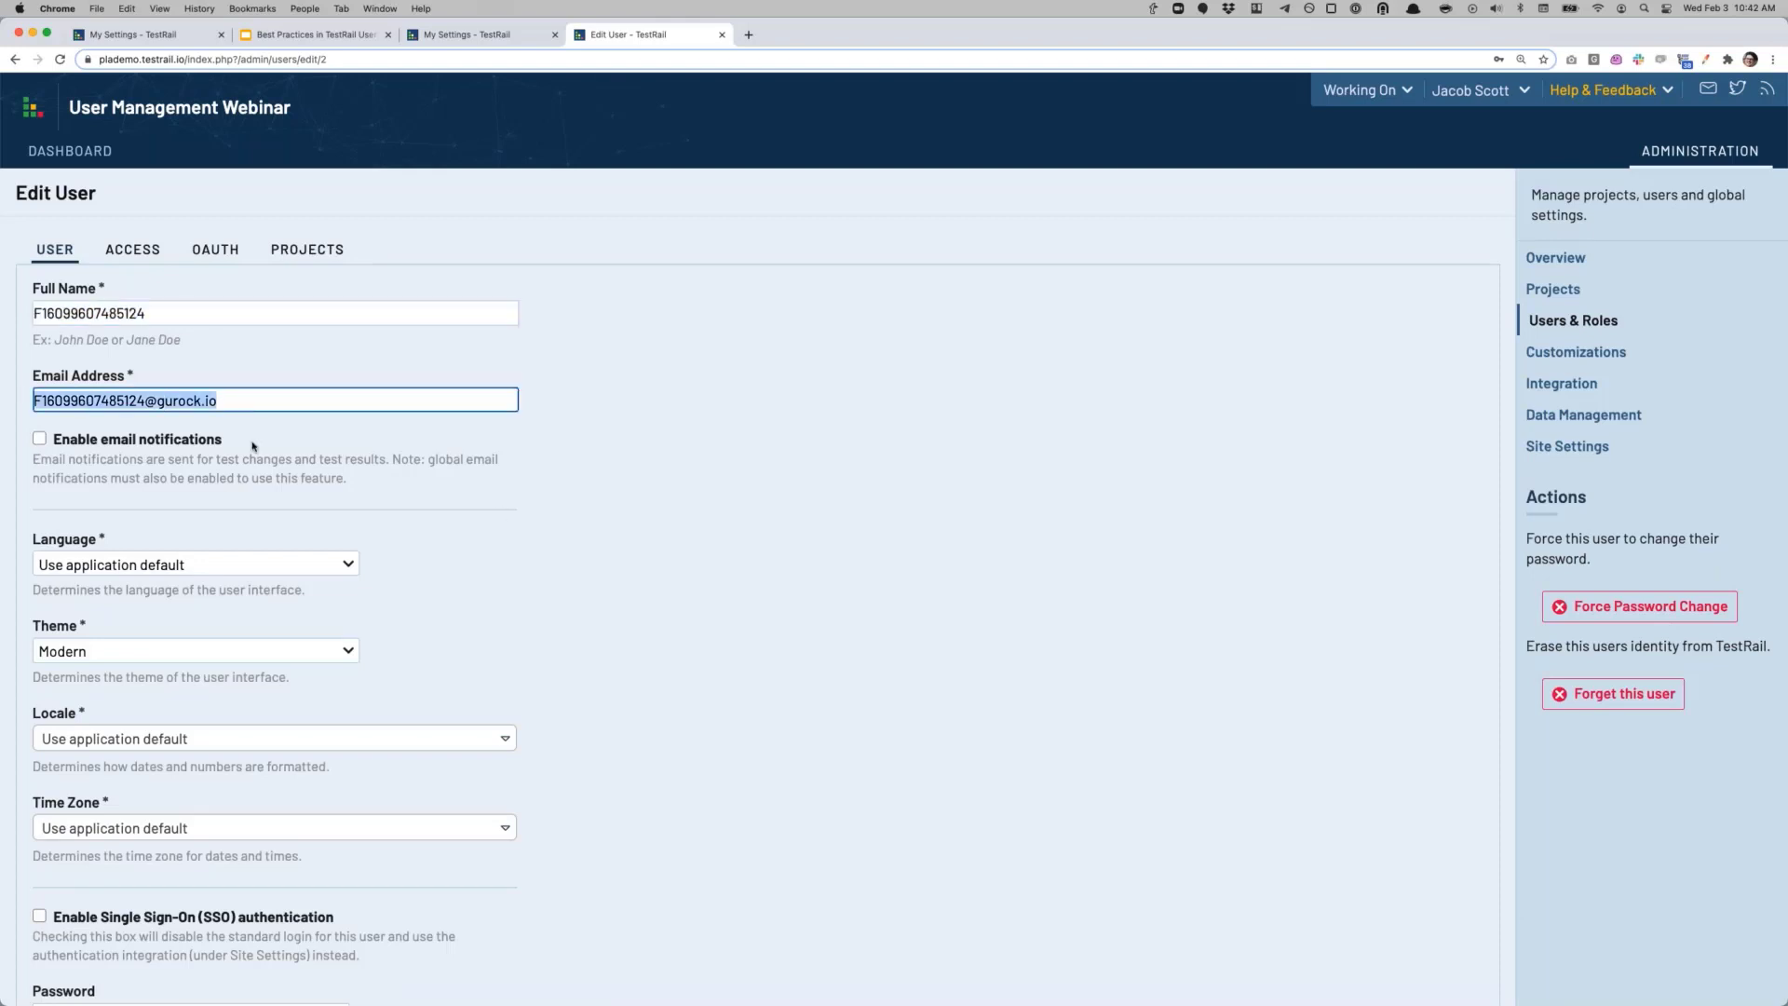
left_click(503, 514)
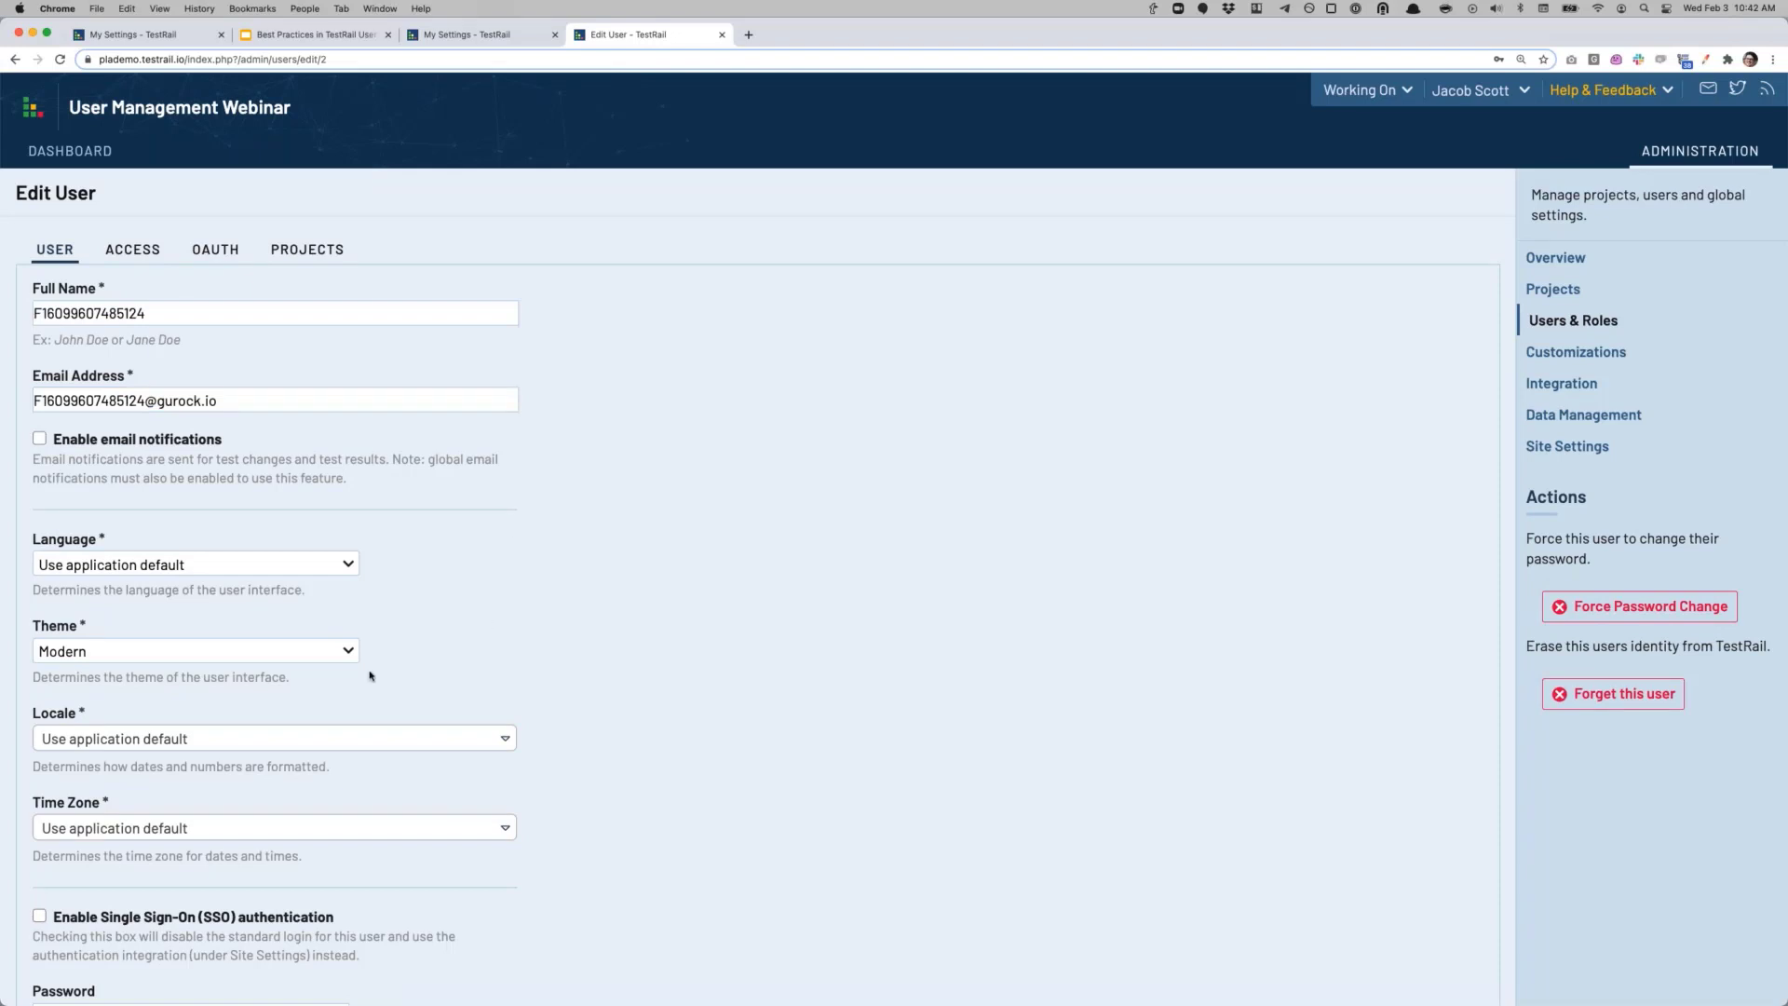
scroll(367, 675, "down", 4)
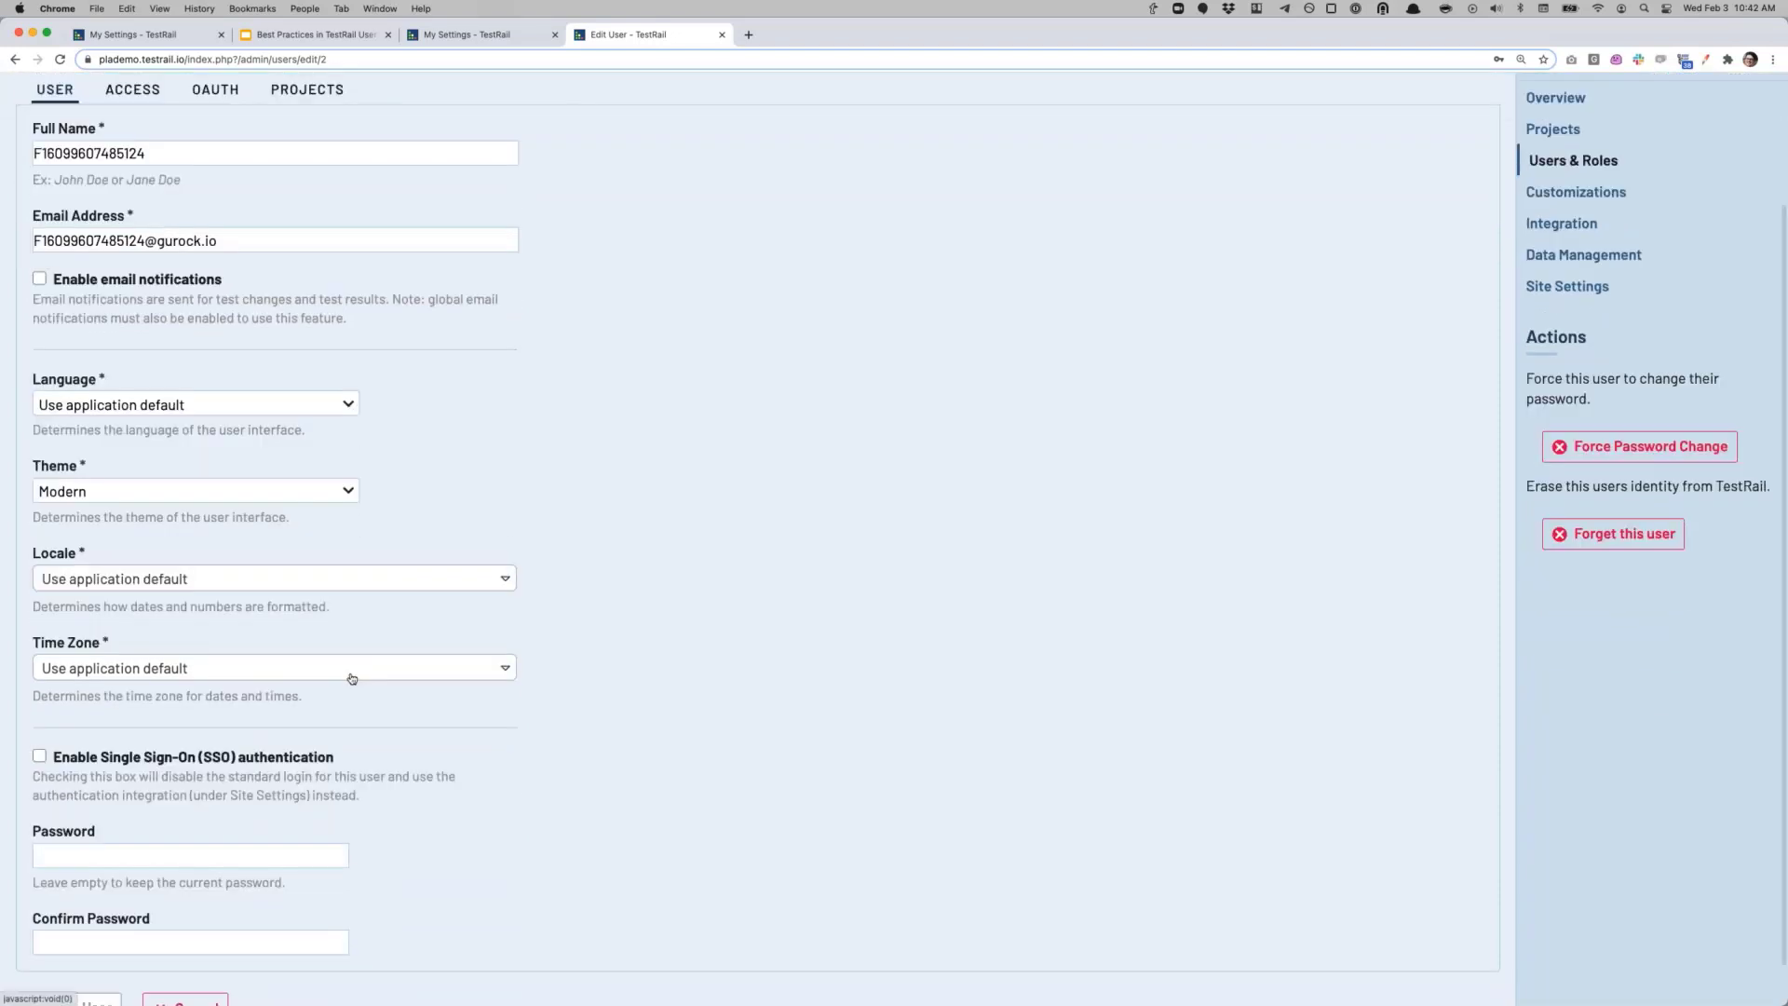
scroll(354, 680, "down", 1)
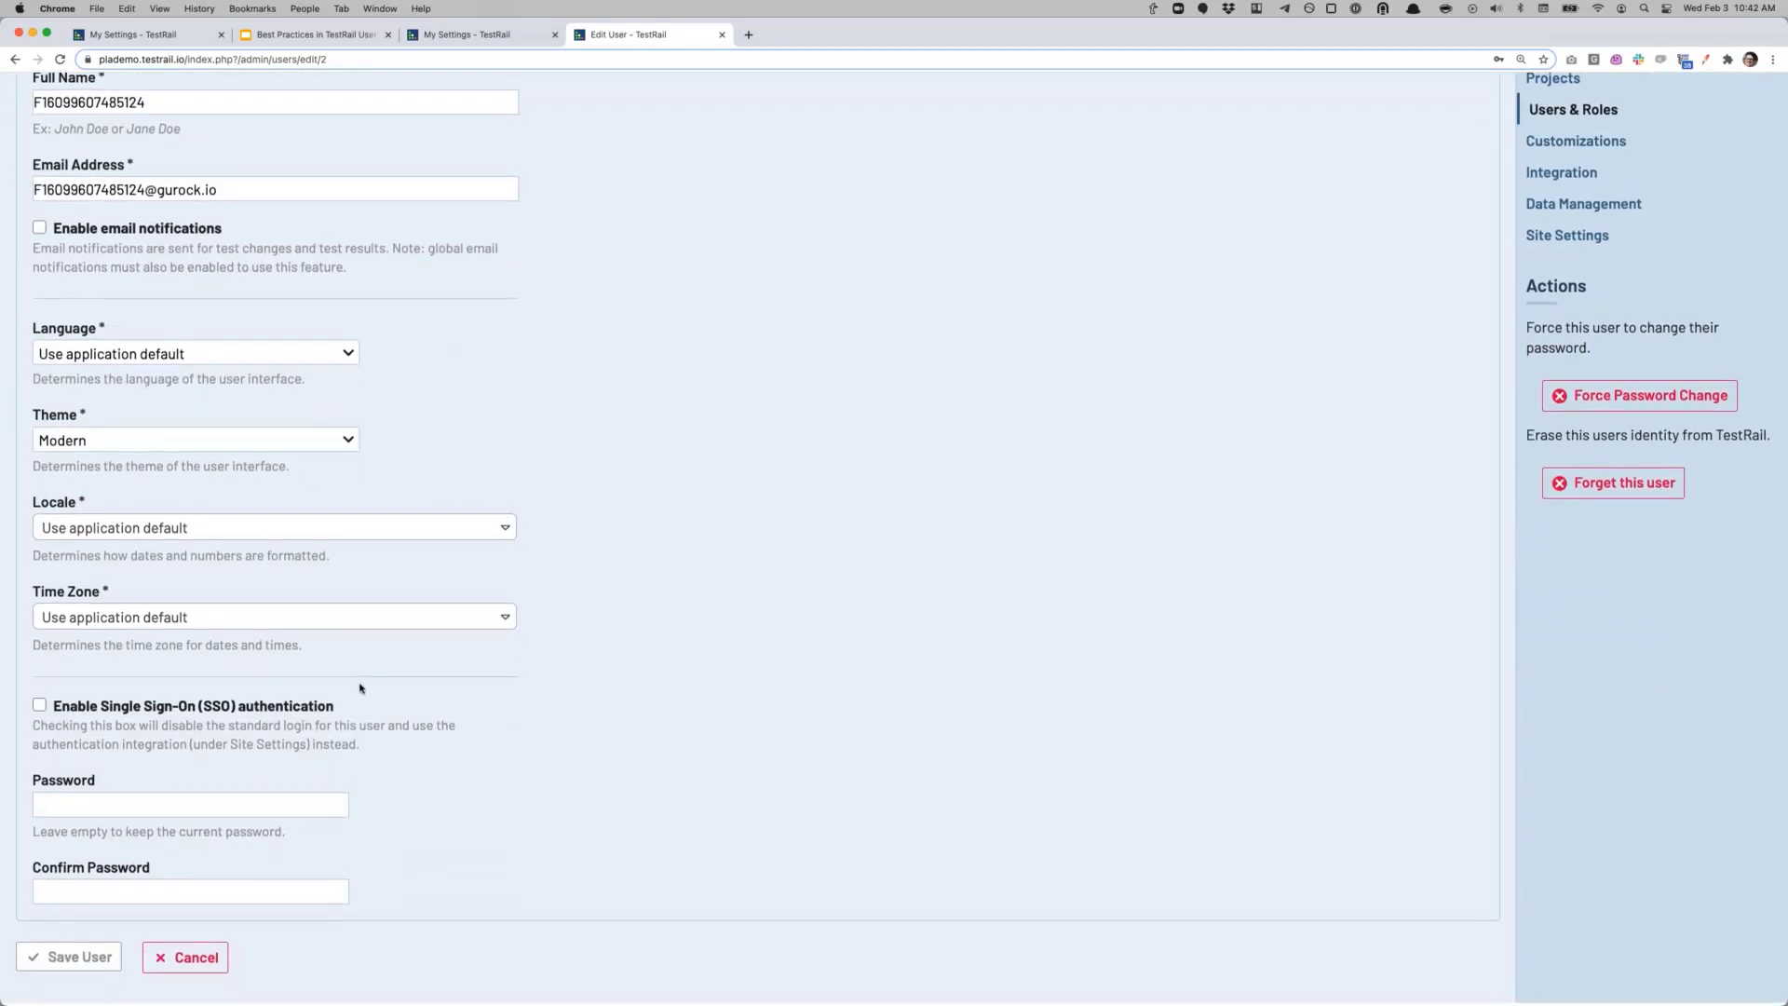
scroll(363, 689, "up", 5)
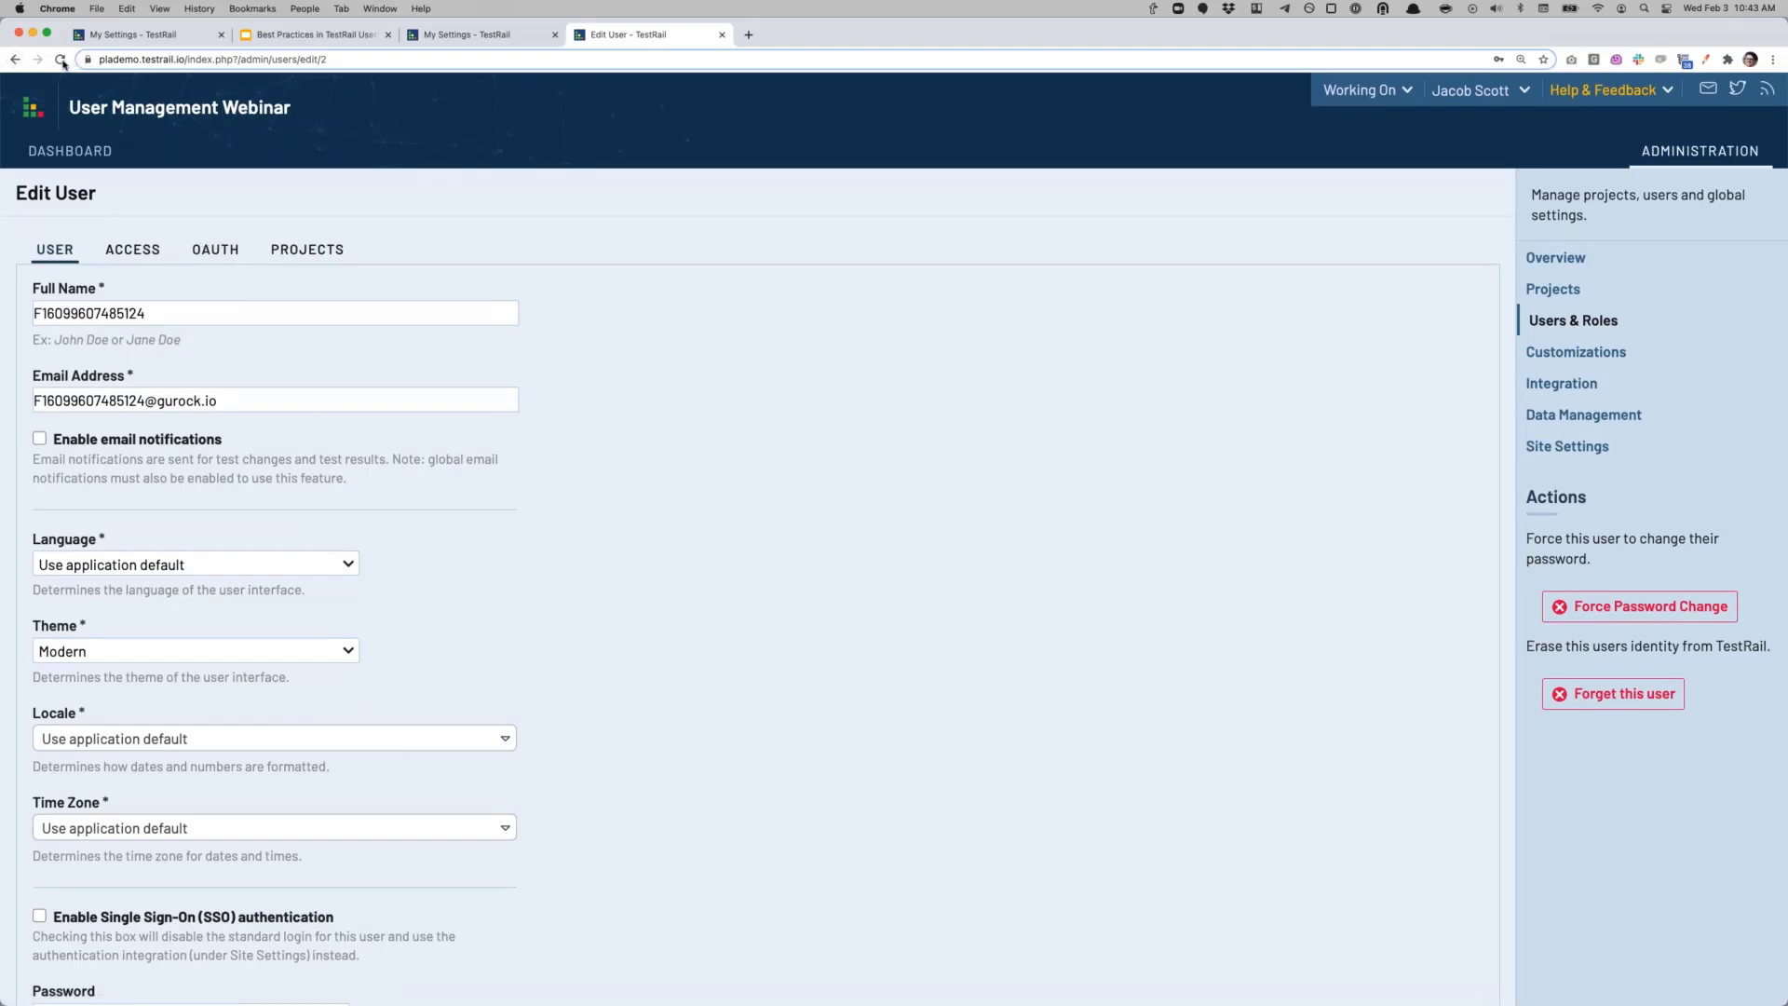
left_click(15, 59)
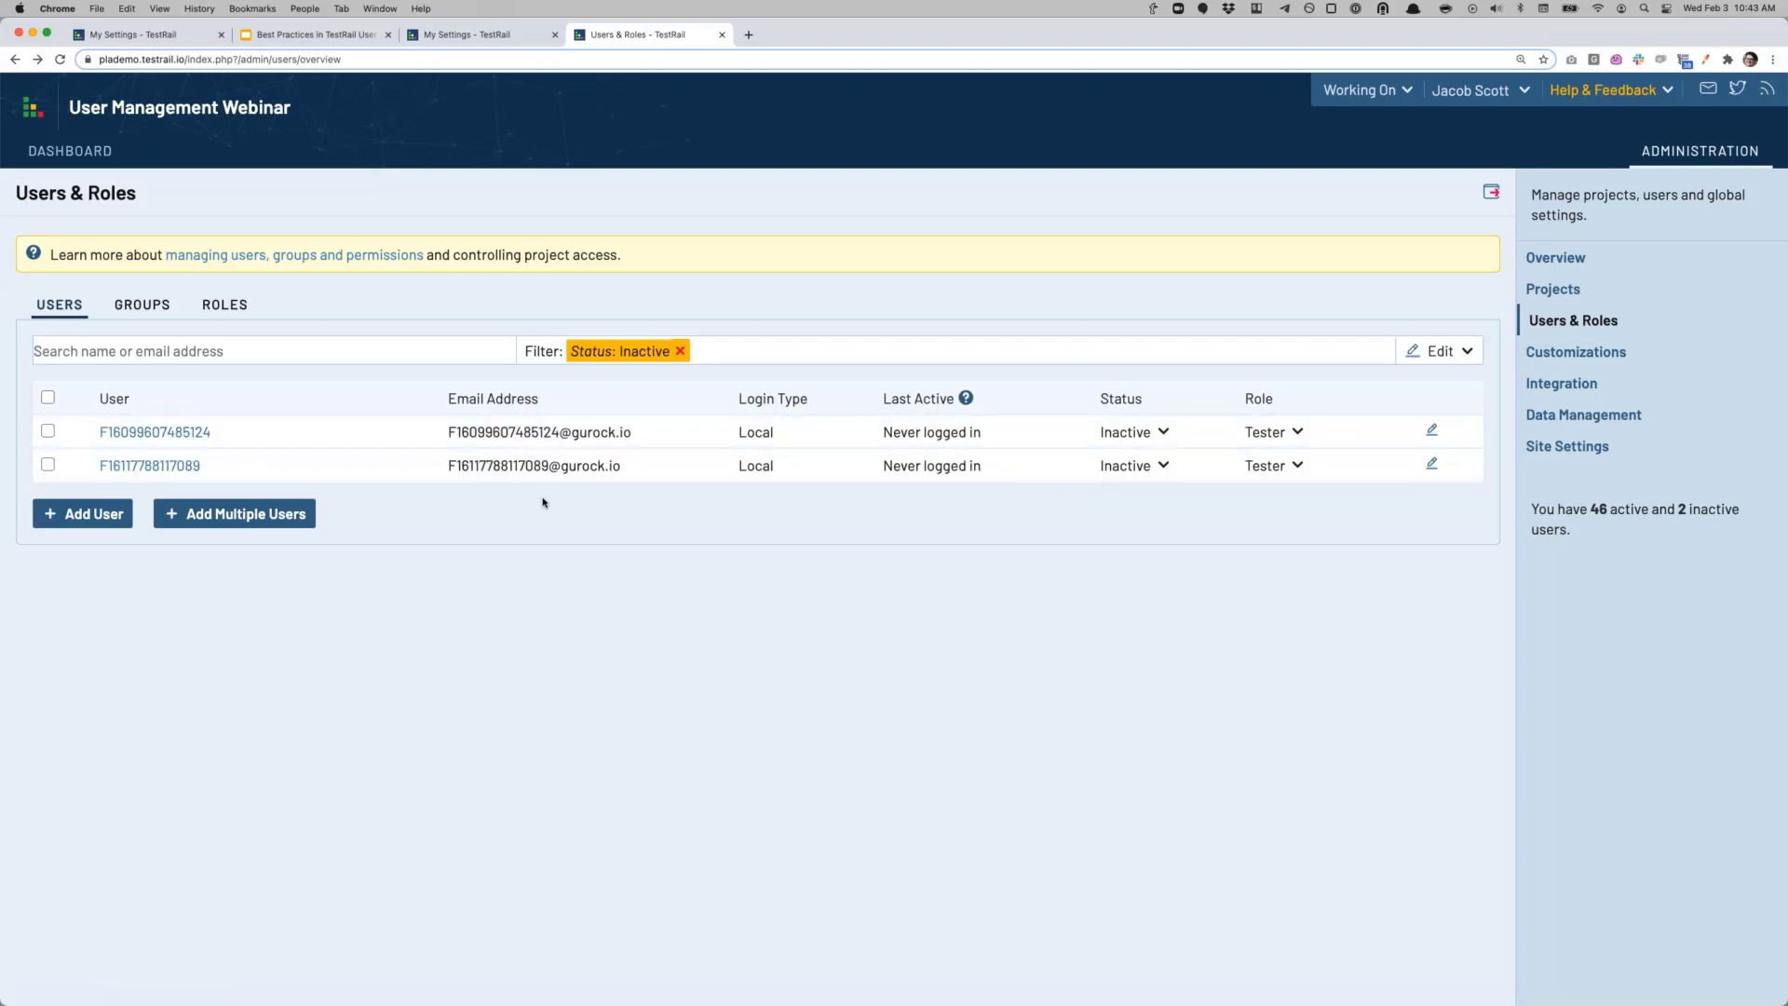
Step: Open the first inactive user's Edit User page and scroll through its settings
left_click(146, 433)
scroll(549, 624, "down", 2)
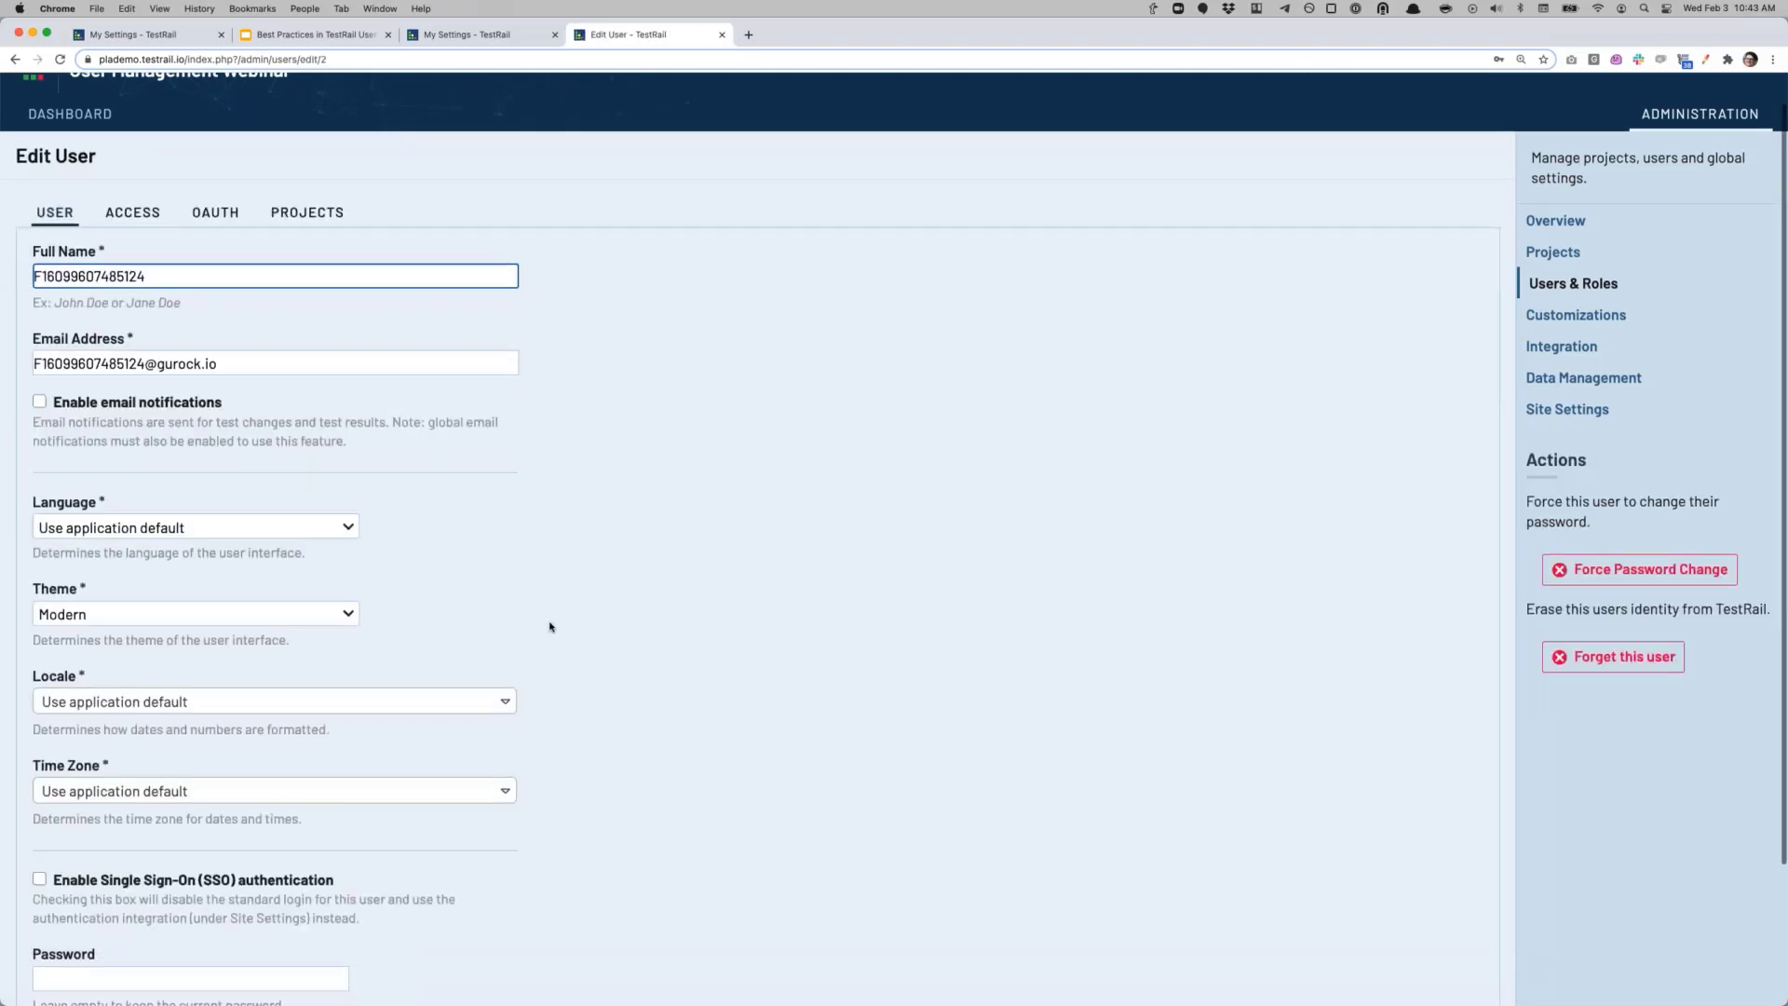
scroll(558, 629, "down", 3)
scroll(567, 623, "up", 3)
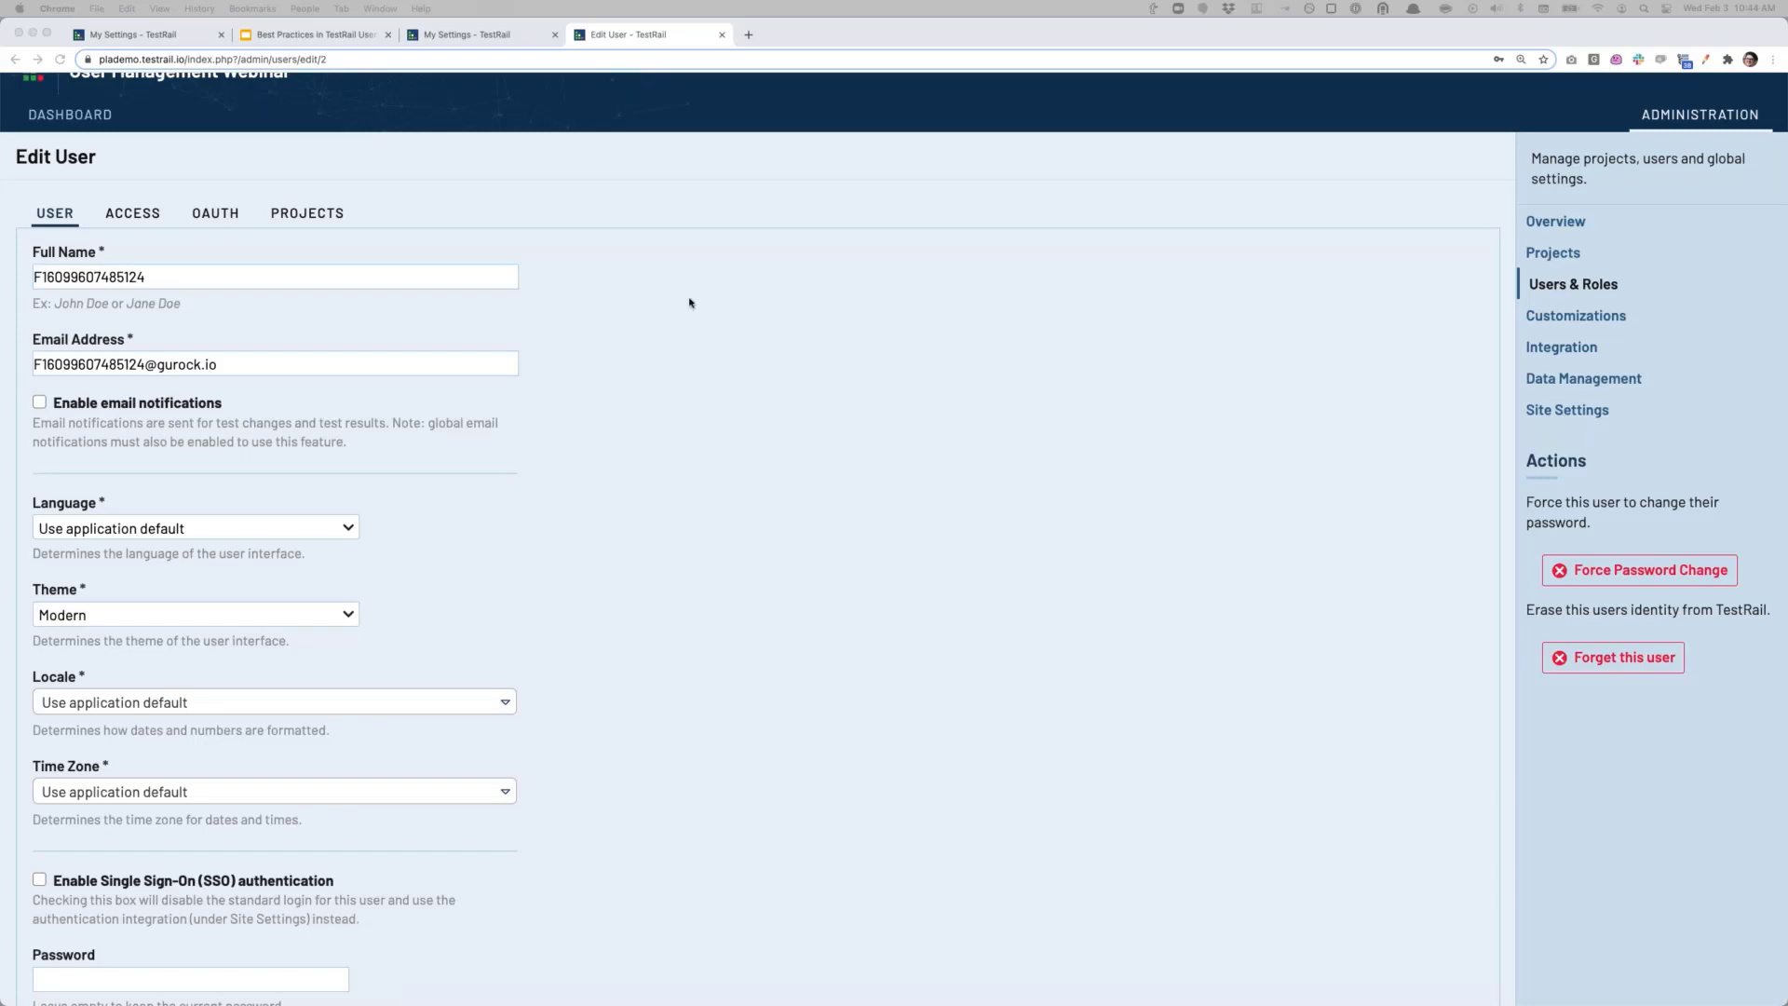
Step: Look over My Settings' profile and API Keys sections, then return to the Edit User page
left_click(464, 35)
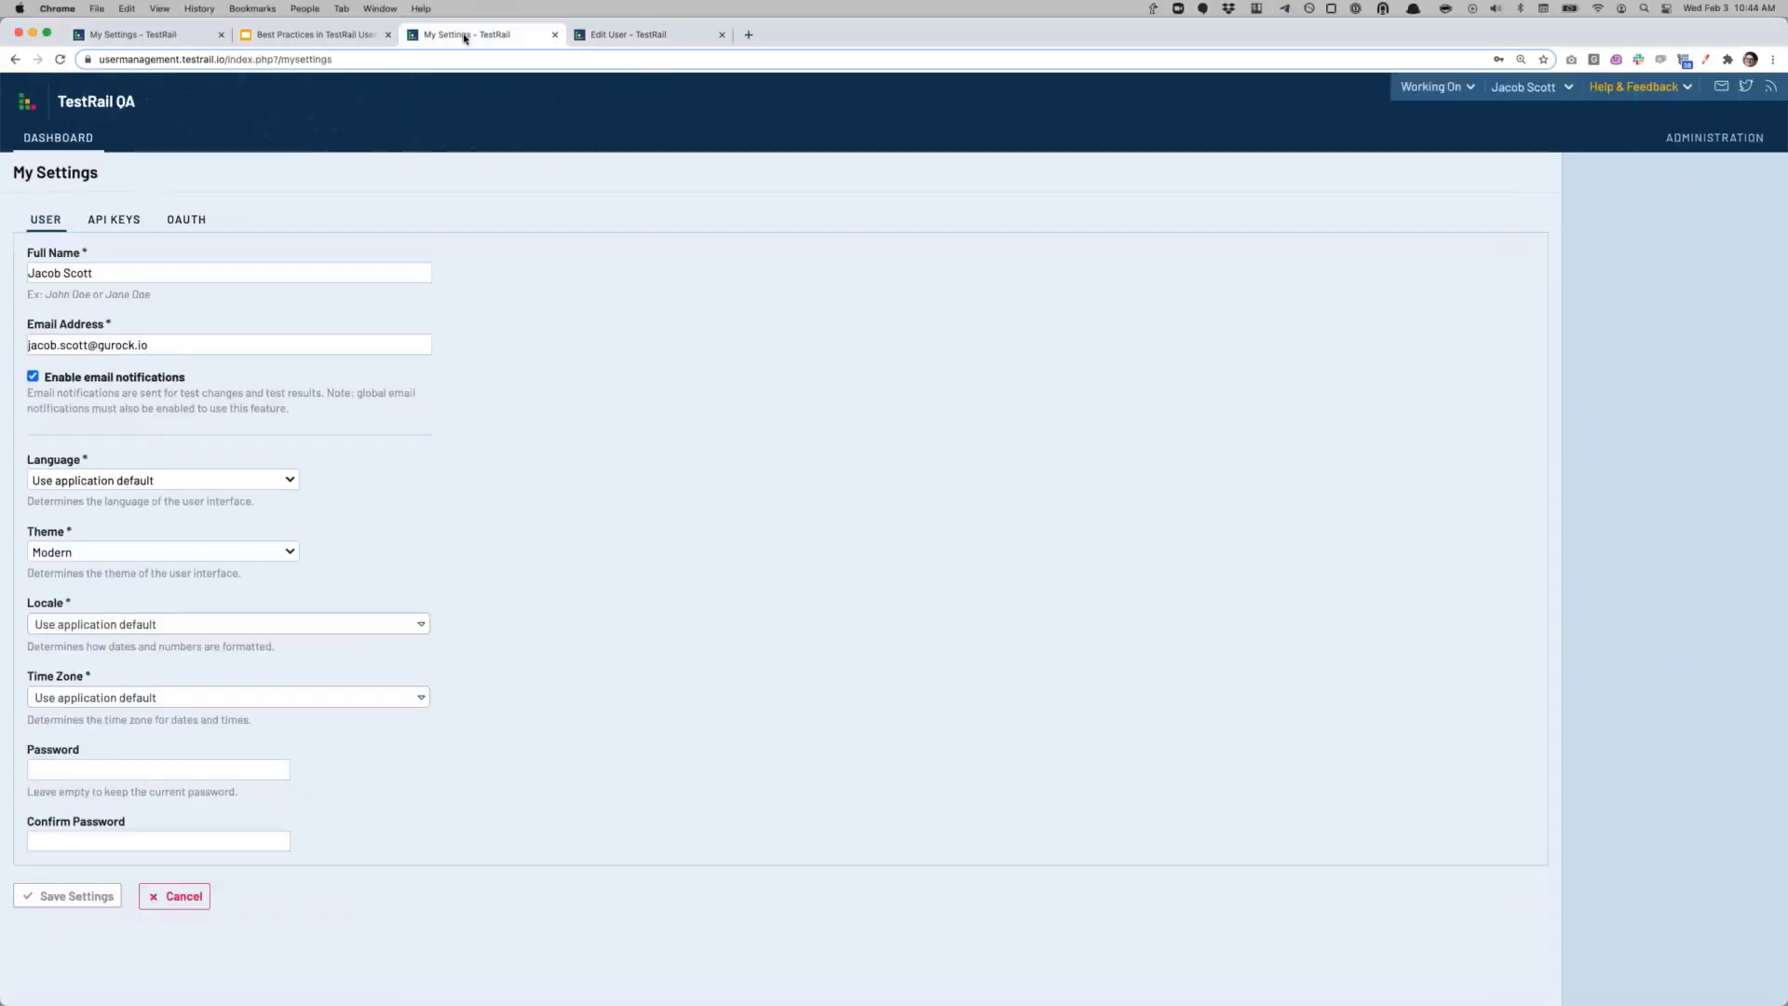
left_click(312, 36)
left_click(429, 37)
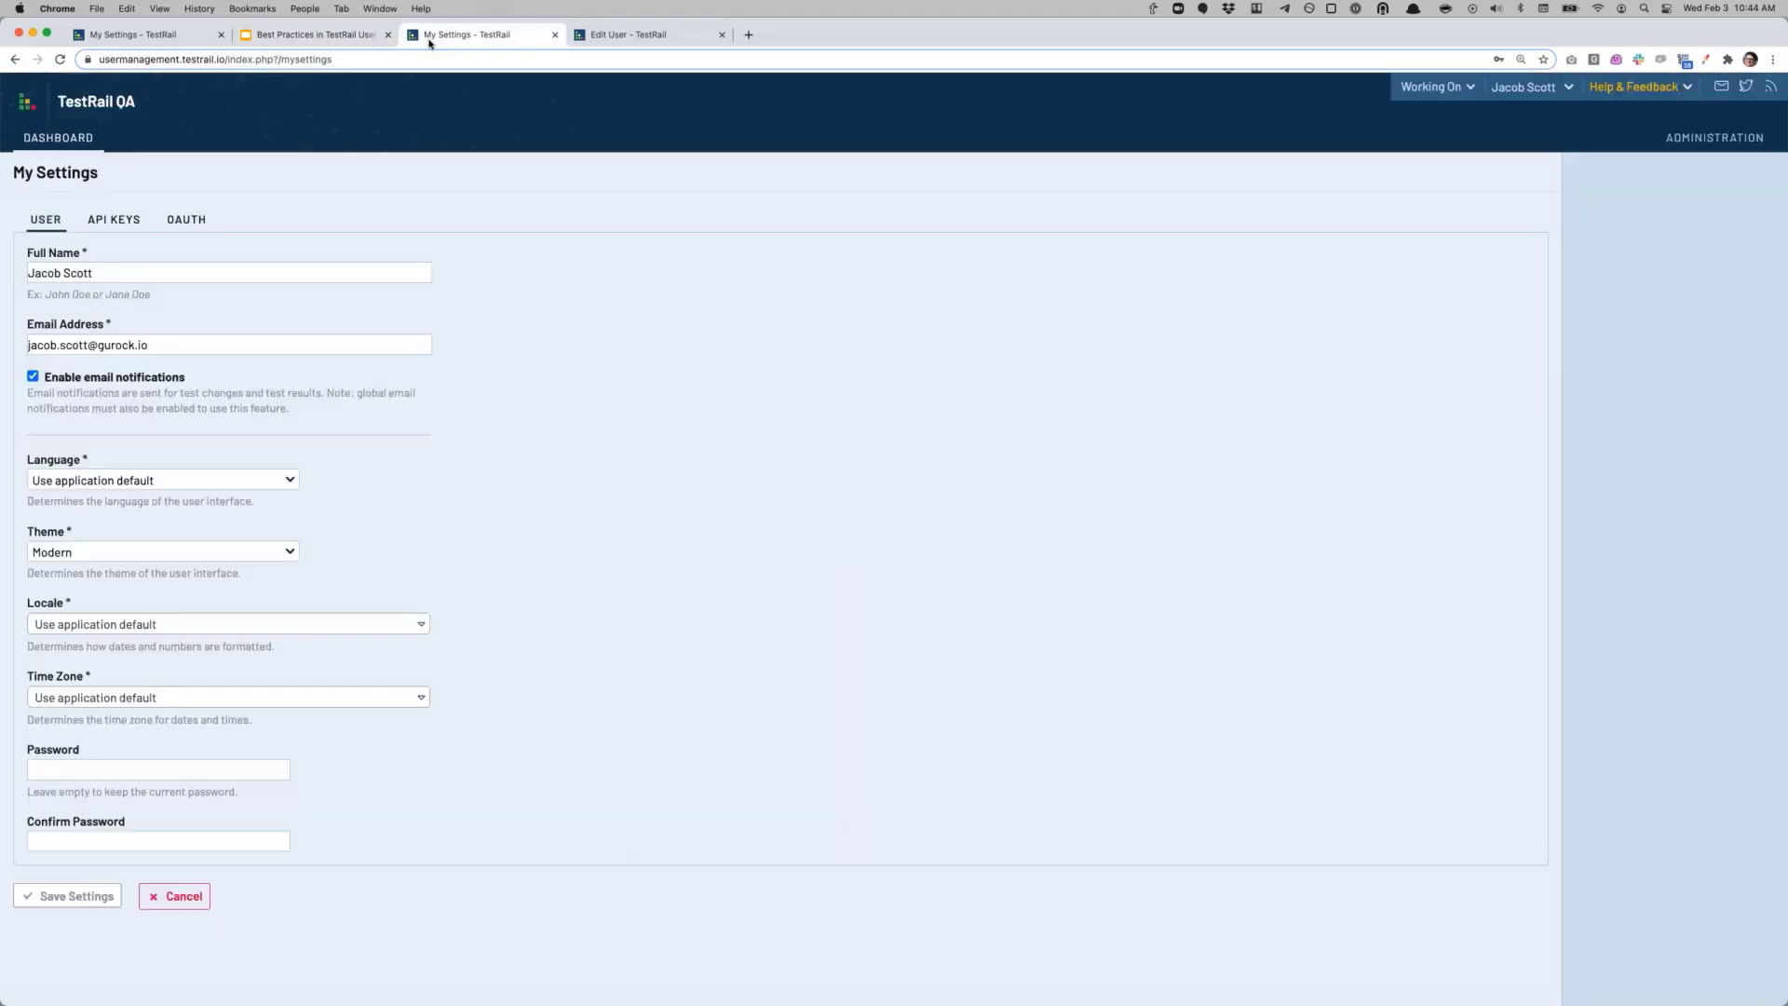
left_click(103, 223)
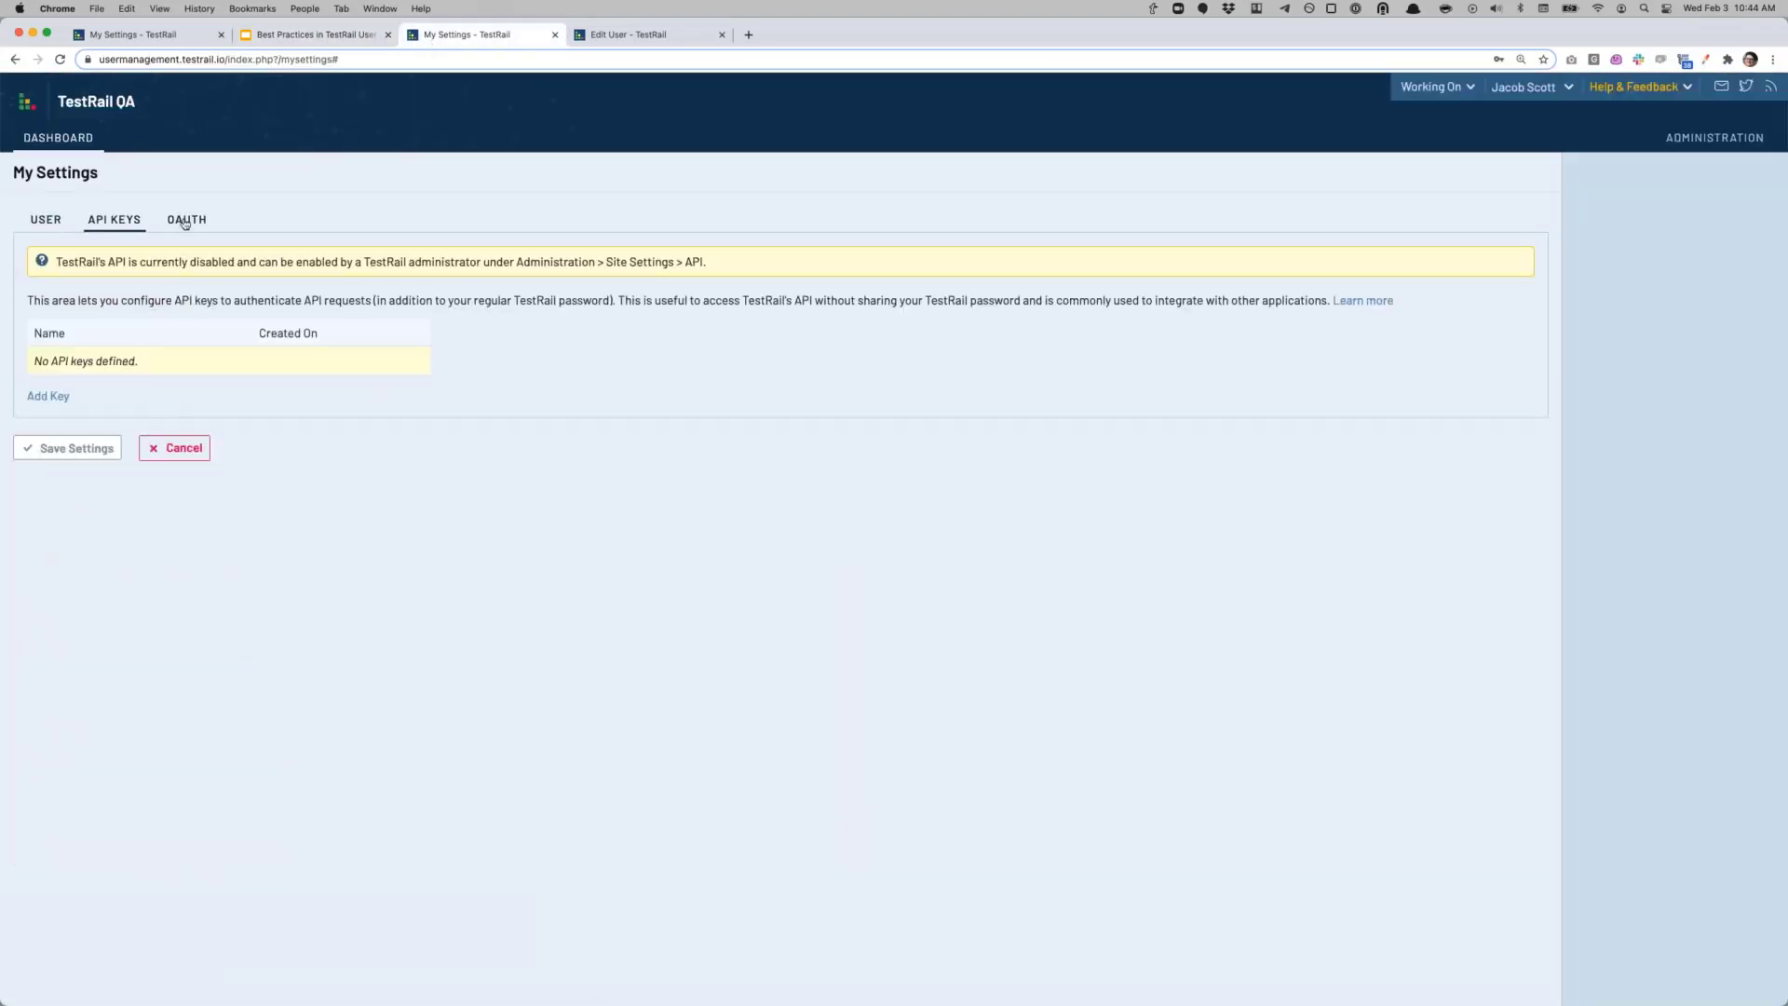
left_click(37, 224)
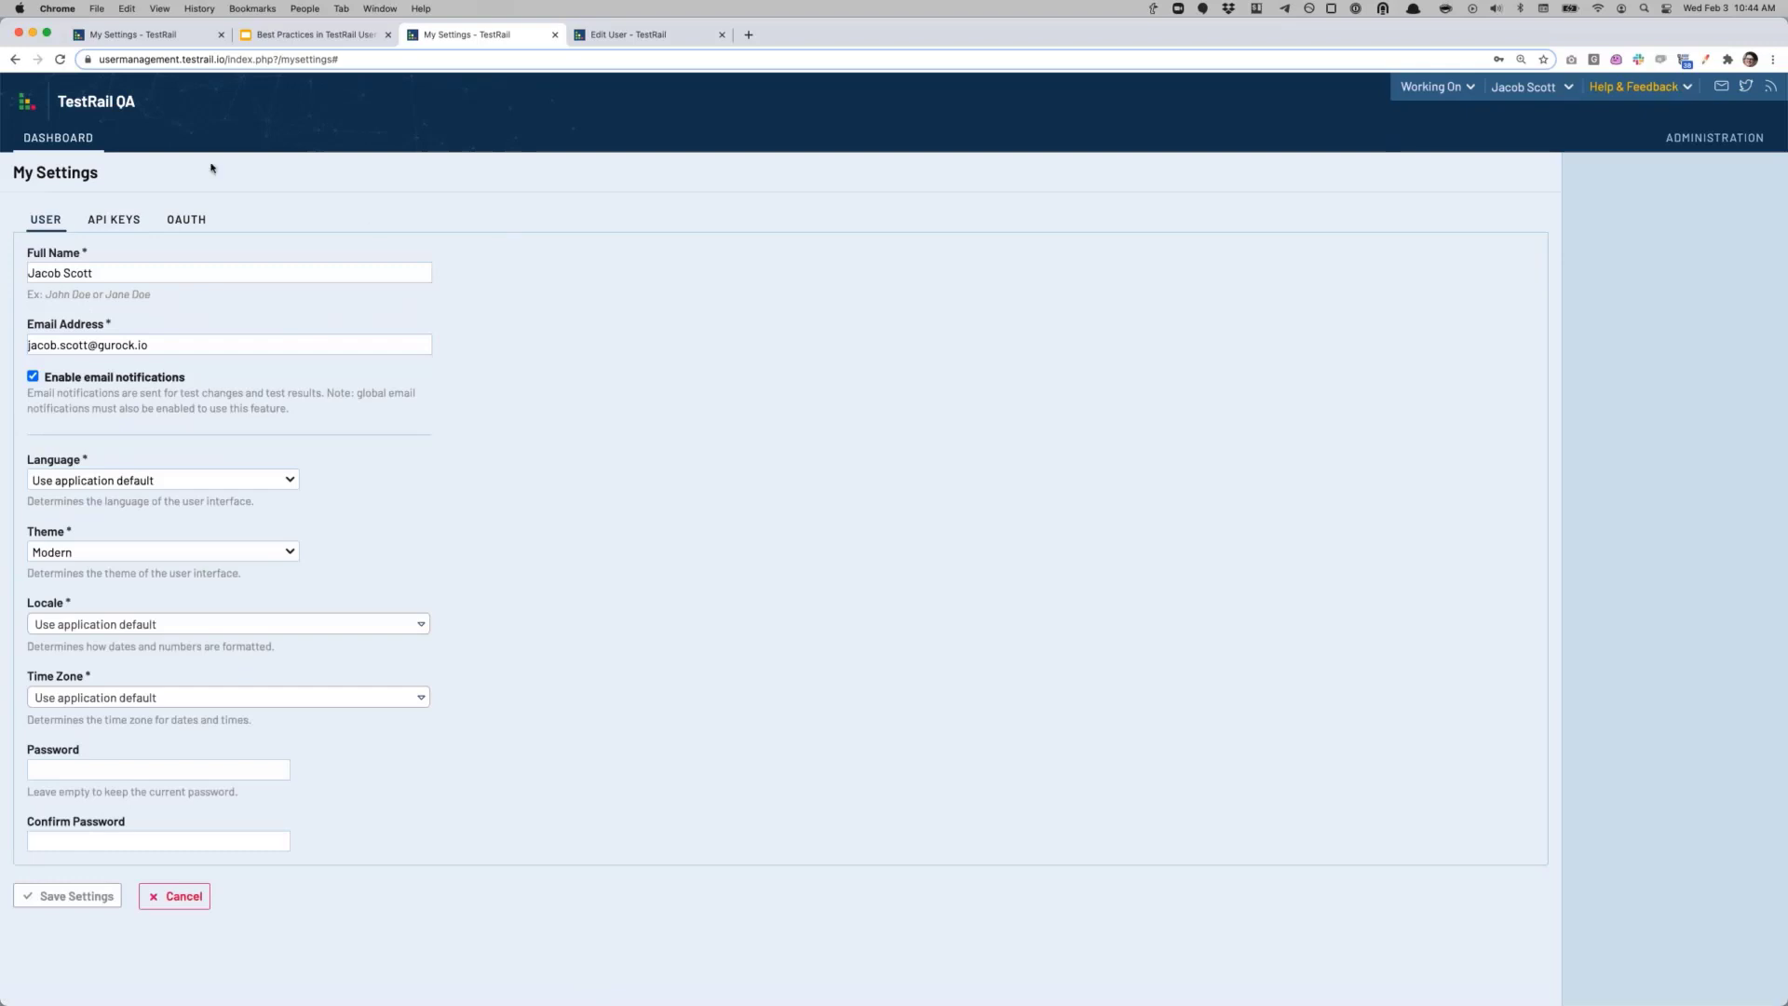
left_click(594, 36)
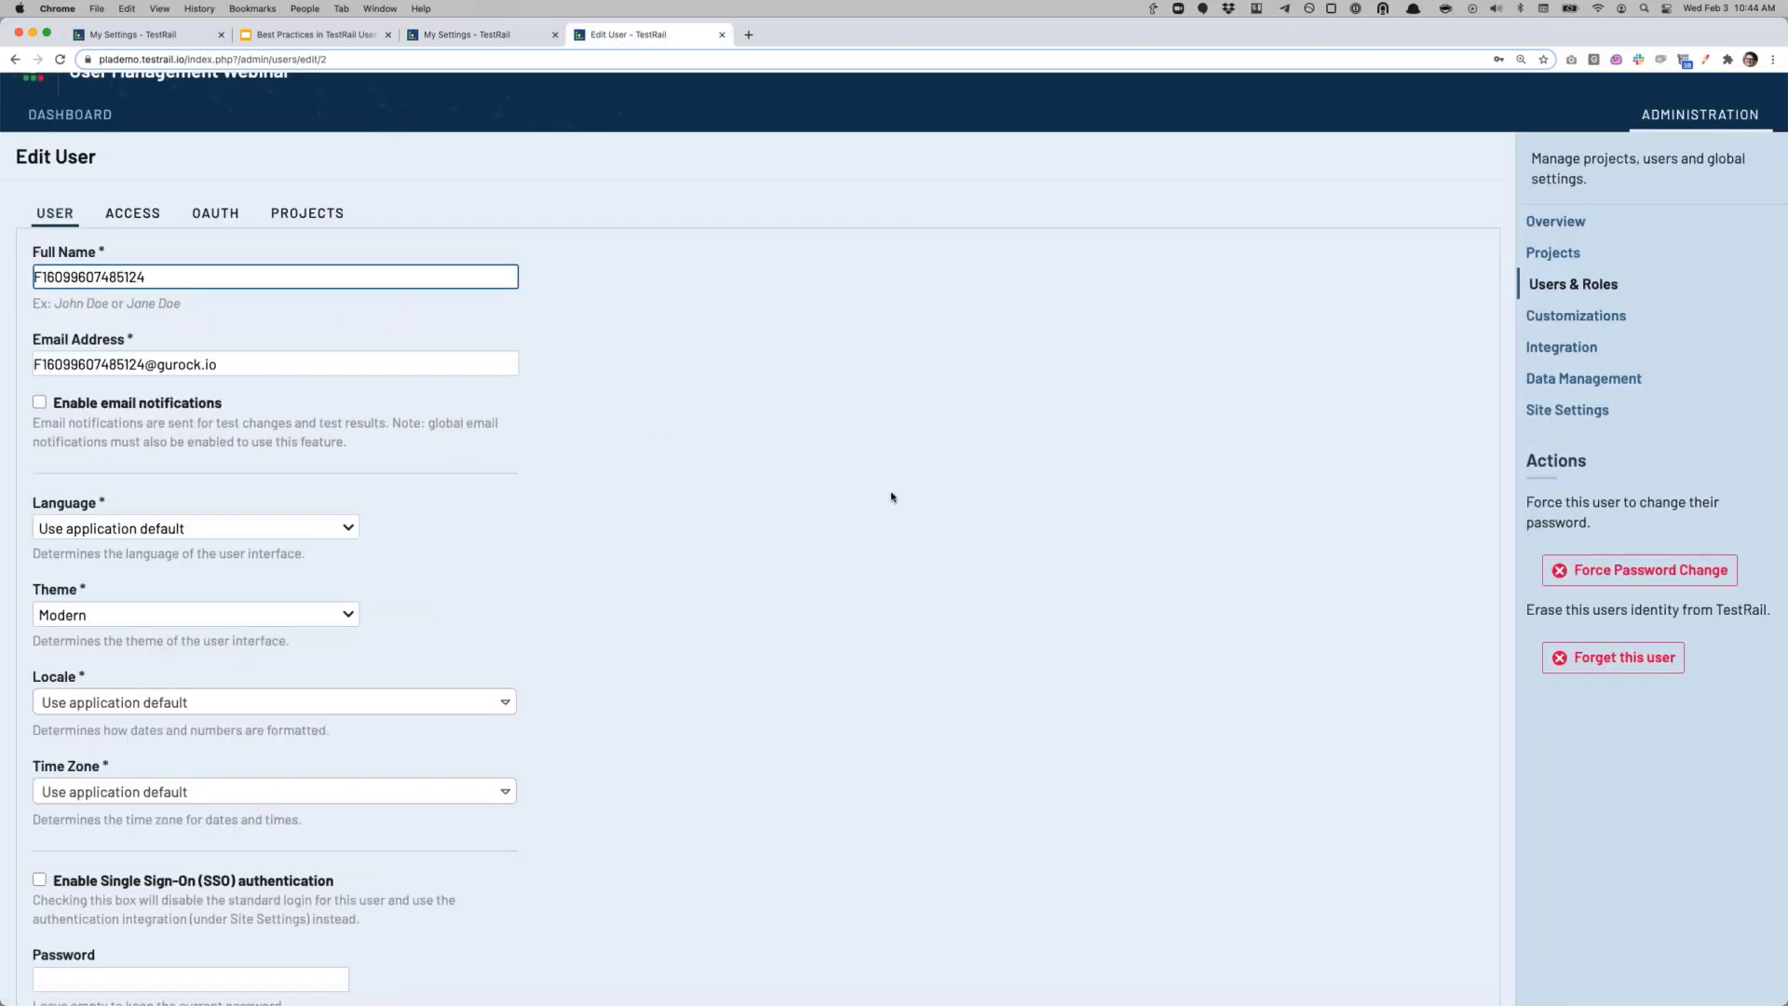
scroll(930, 494, "down", 5)
scroll(1502, 341, "up", 3)
Step: Reopen Avengers Initiative test T1 in Test Run 1/6/2021 and review its Passed result
left_click(1553, 174)
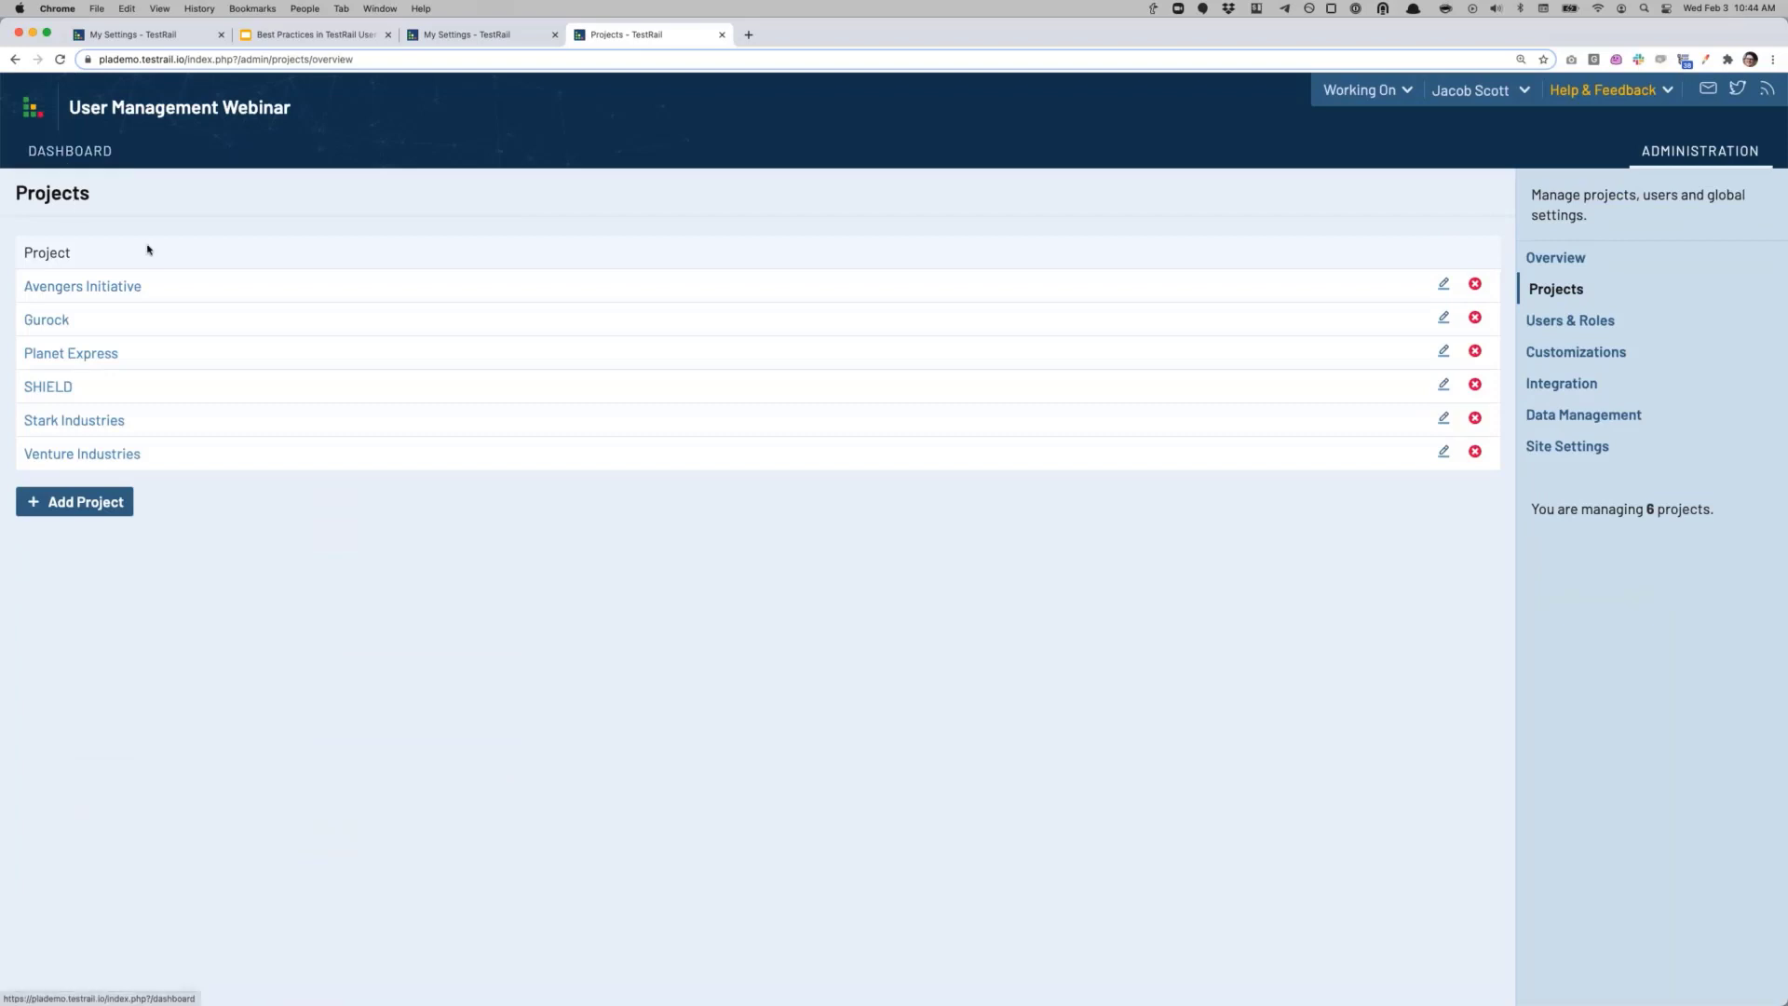
left_click(77, 155)
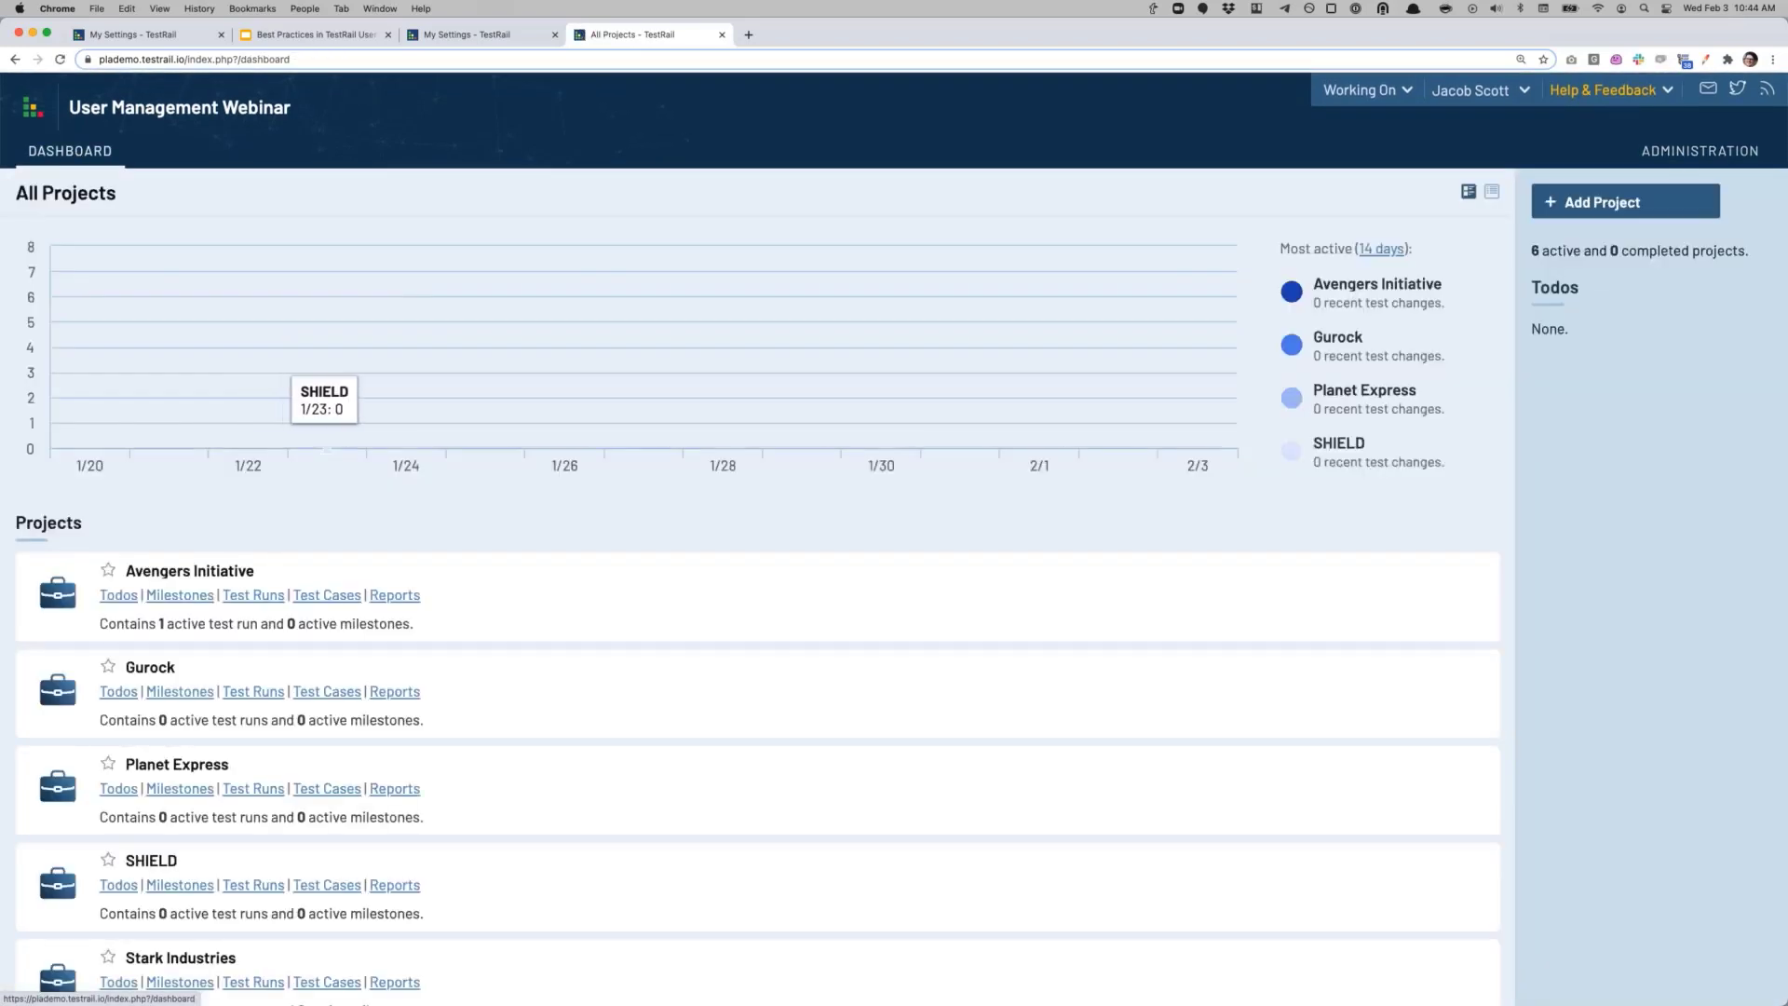
left_click(277, 597)
left_click(142, 298)
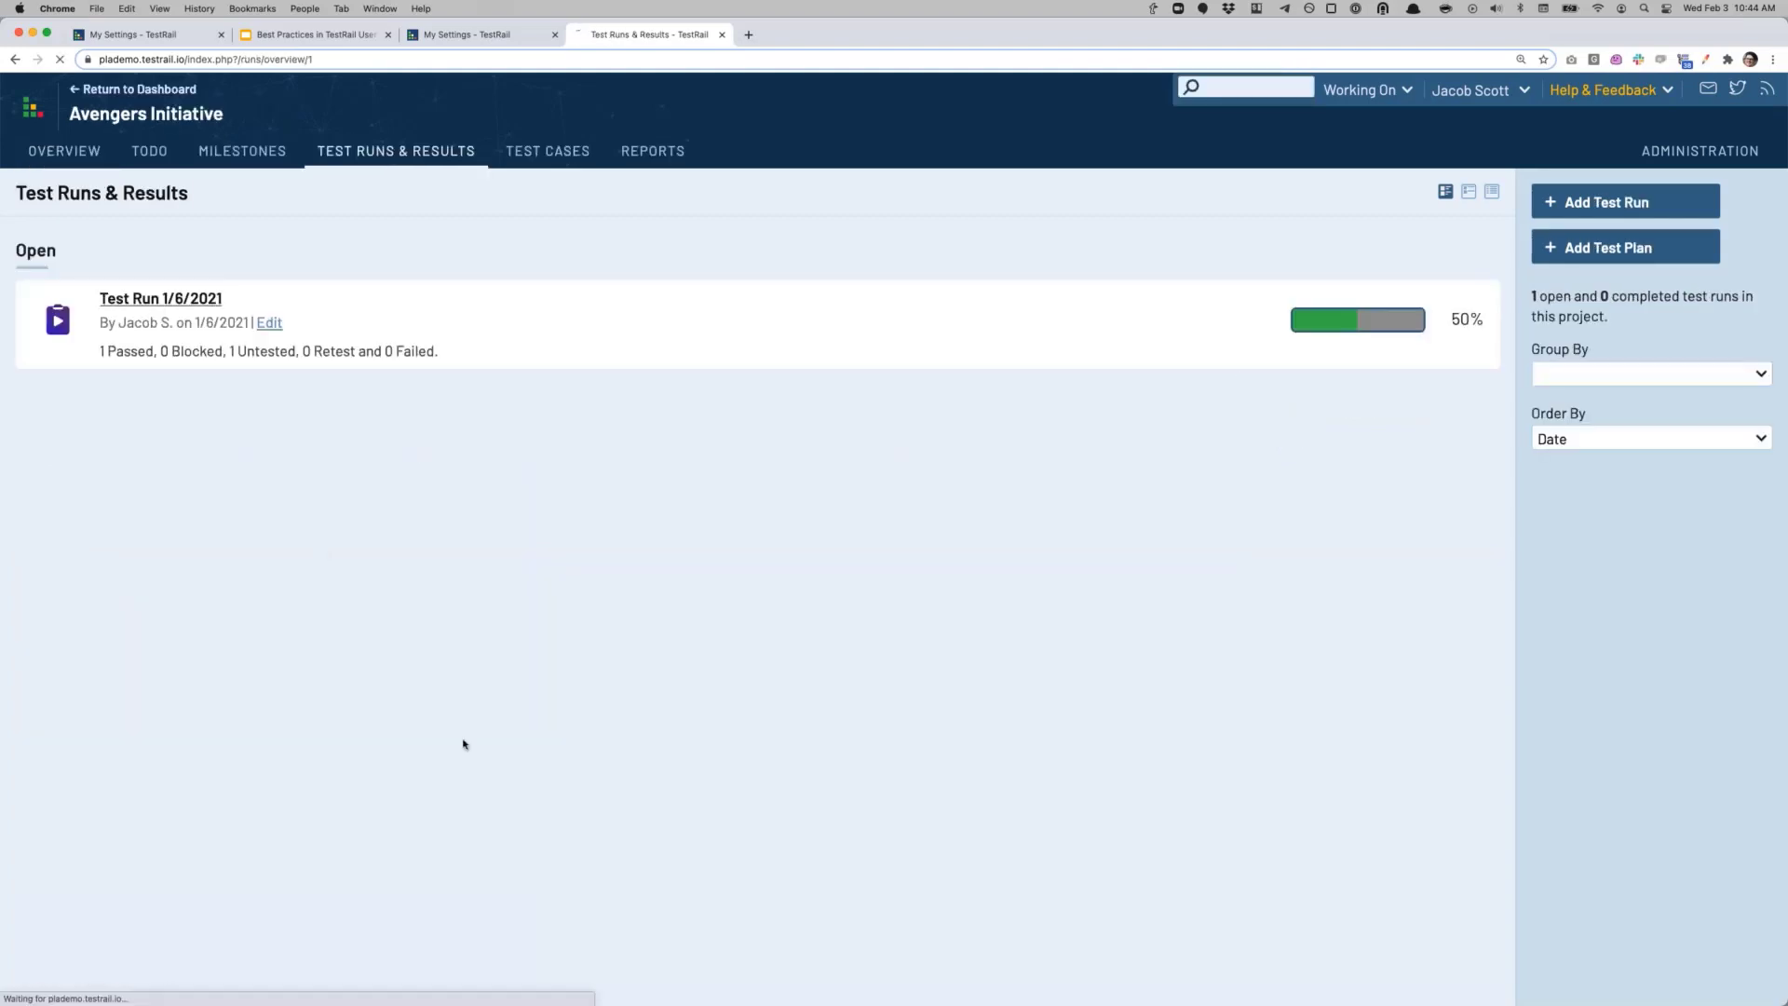
left_click(224, 648)
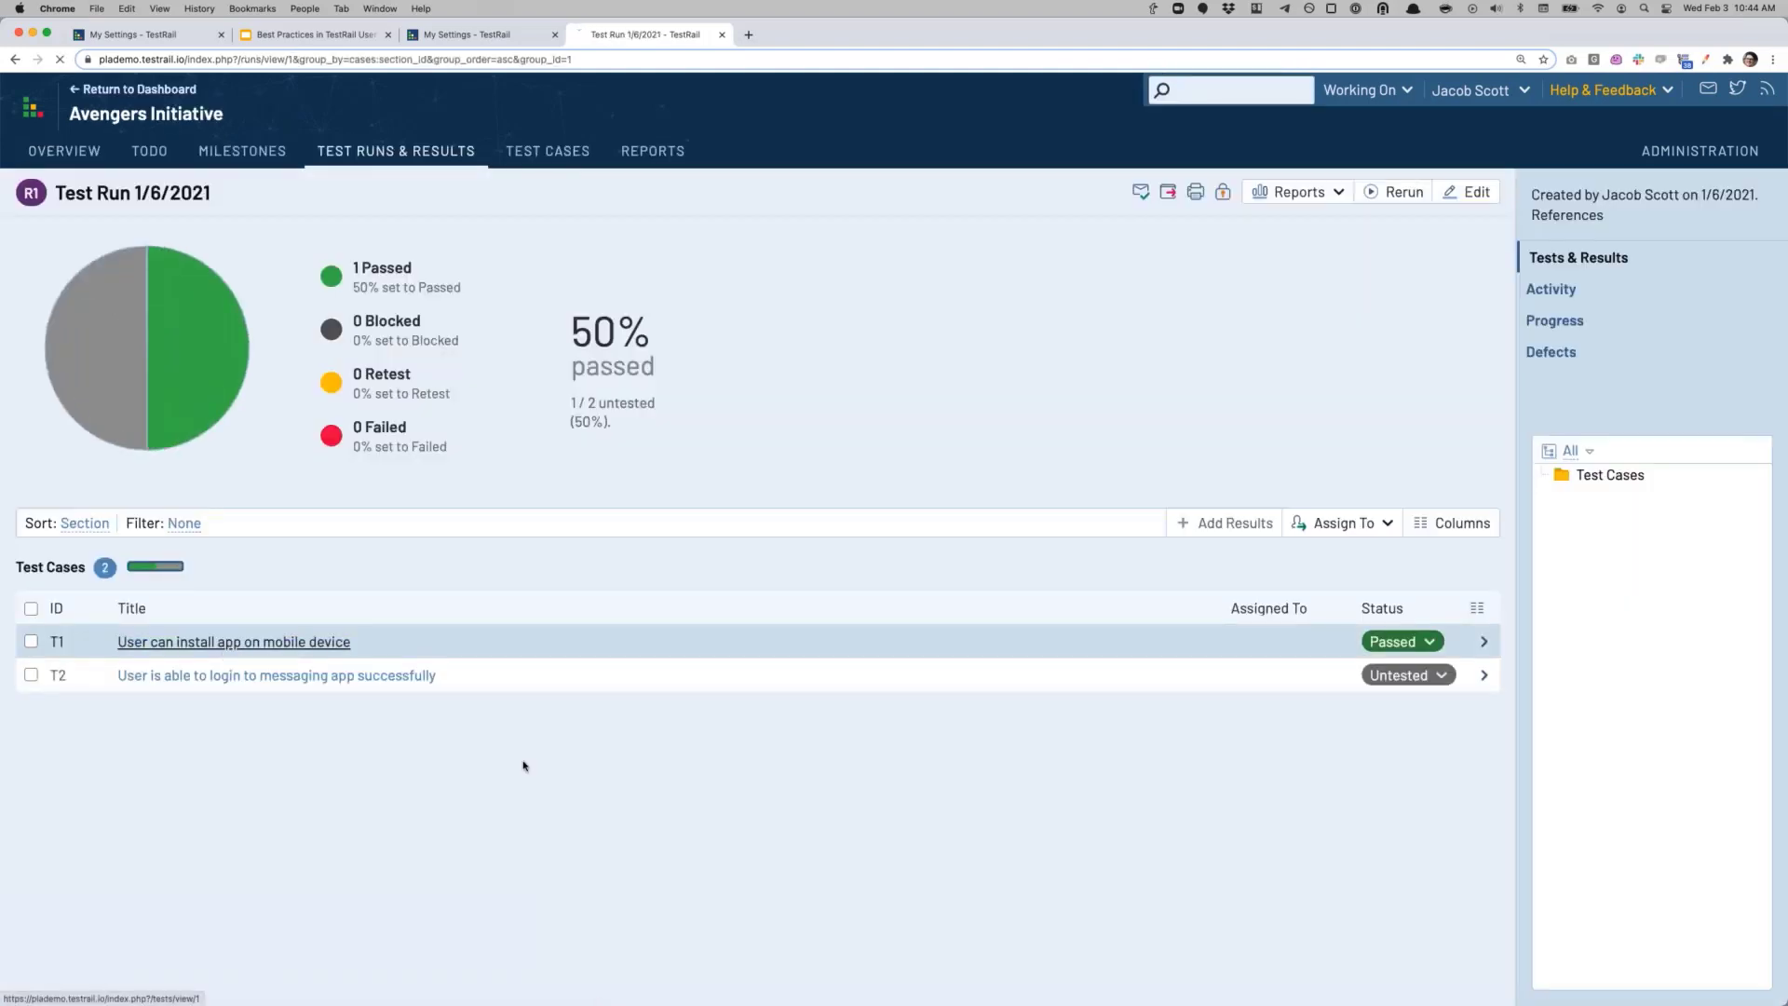
left_click_drag(160, 799, 229, 814)
left_click(229, 814)
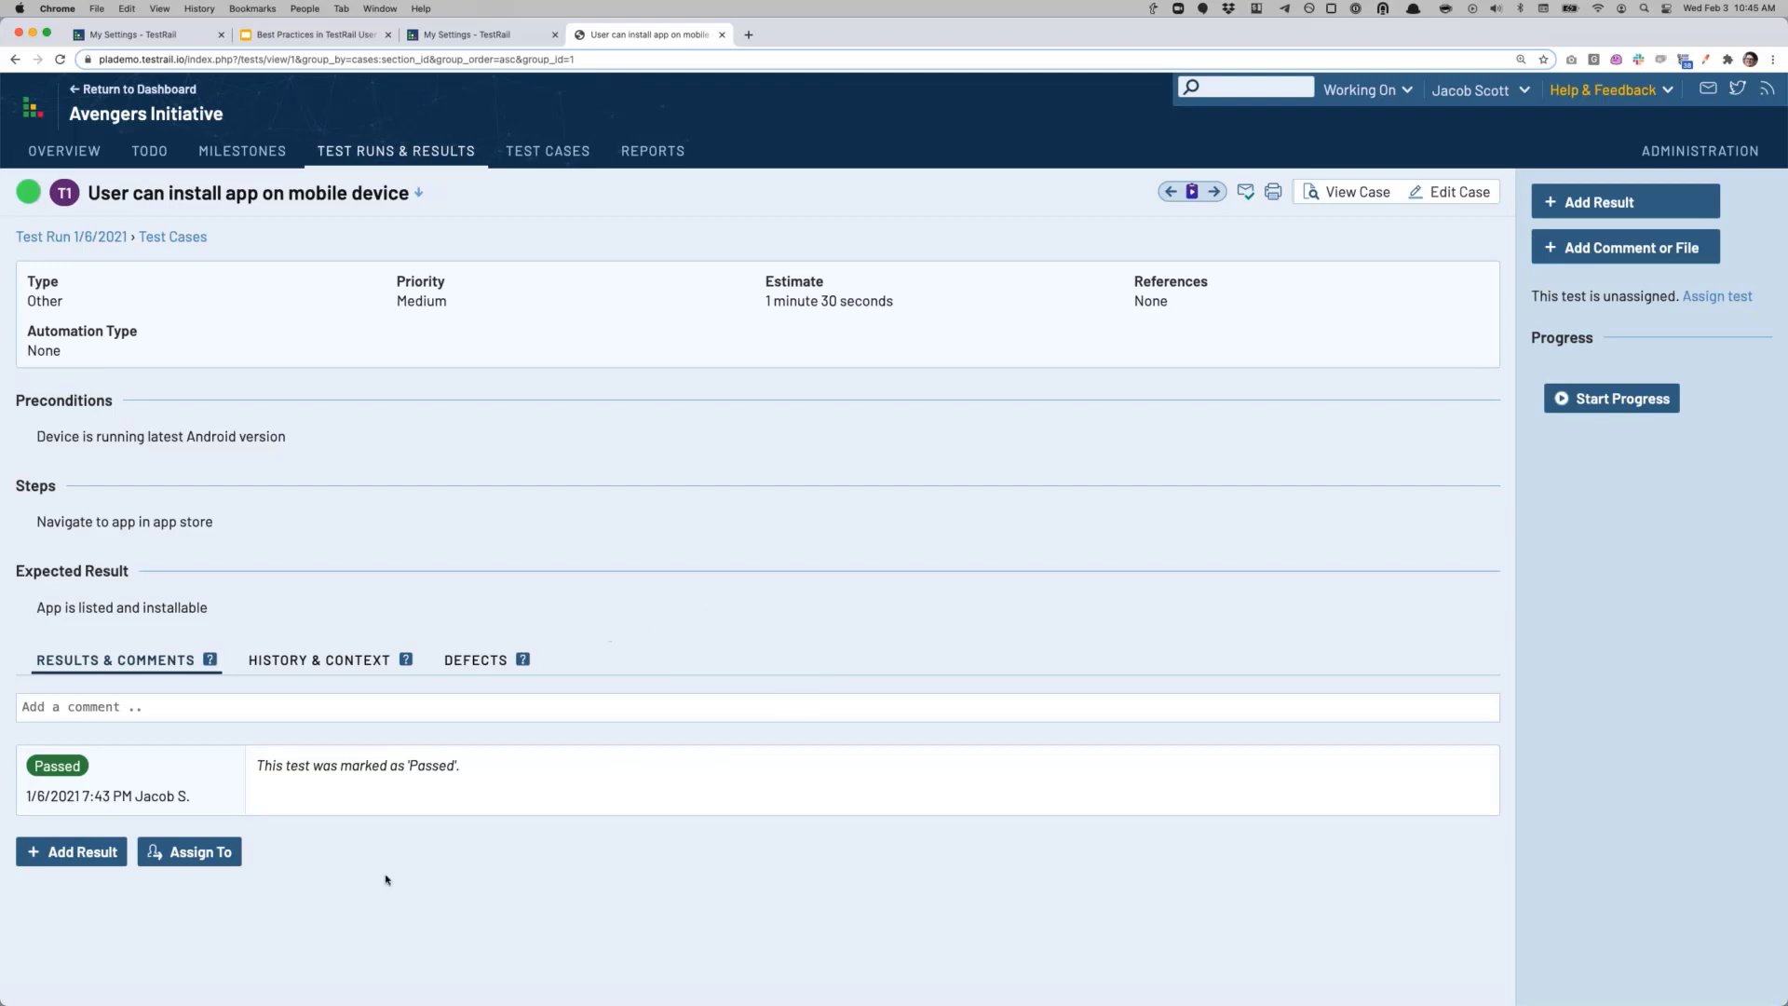
Step: Review the result's tester name and Passed comment, then open Administration > Users & Roles
left_click_drag(137, 796, 187, 798)
left_click(147, 798)
left_click_drag(481, 773, 256, 768)
left_click(188, 777)
left_click_drag(136, 796, 193, 796)
left_click(201, 796)
left_click(1690, 154)
left_click(1553, 324)
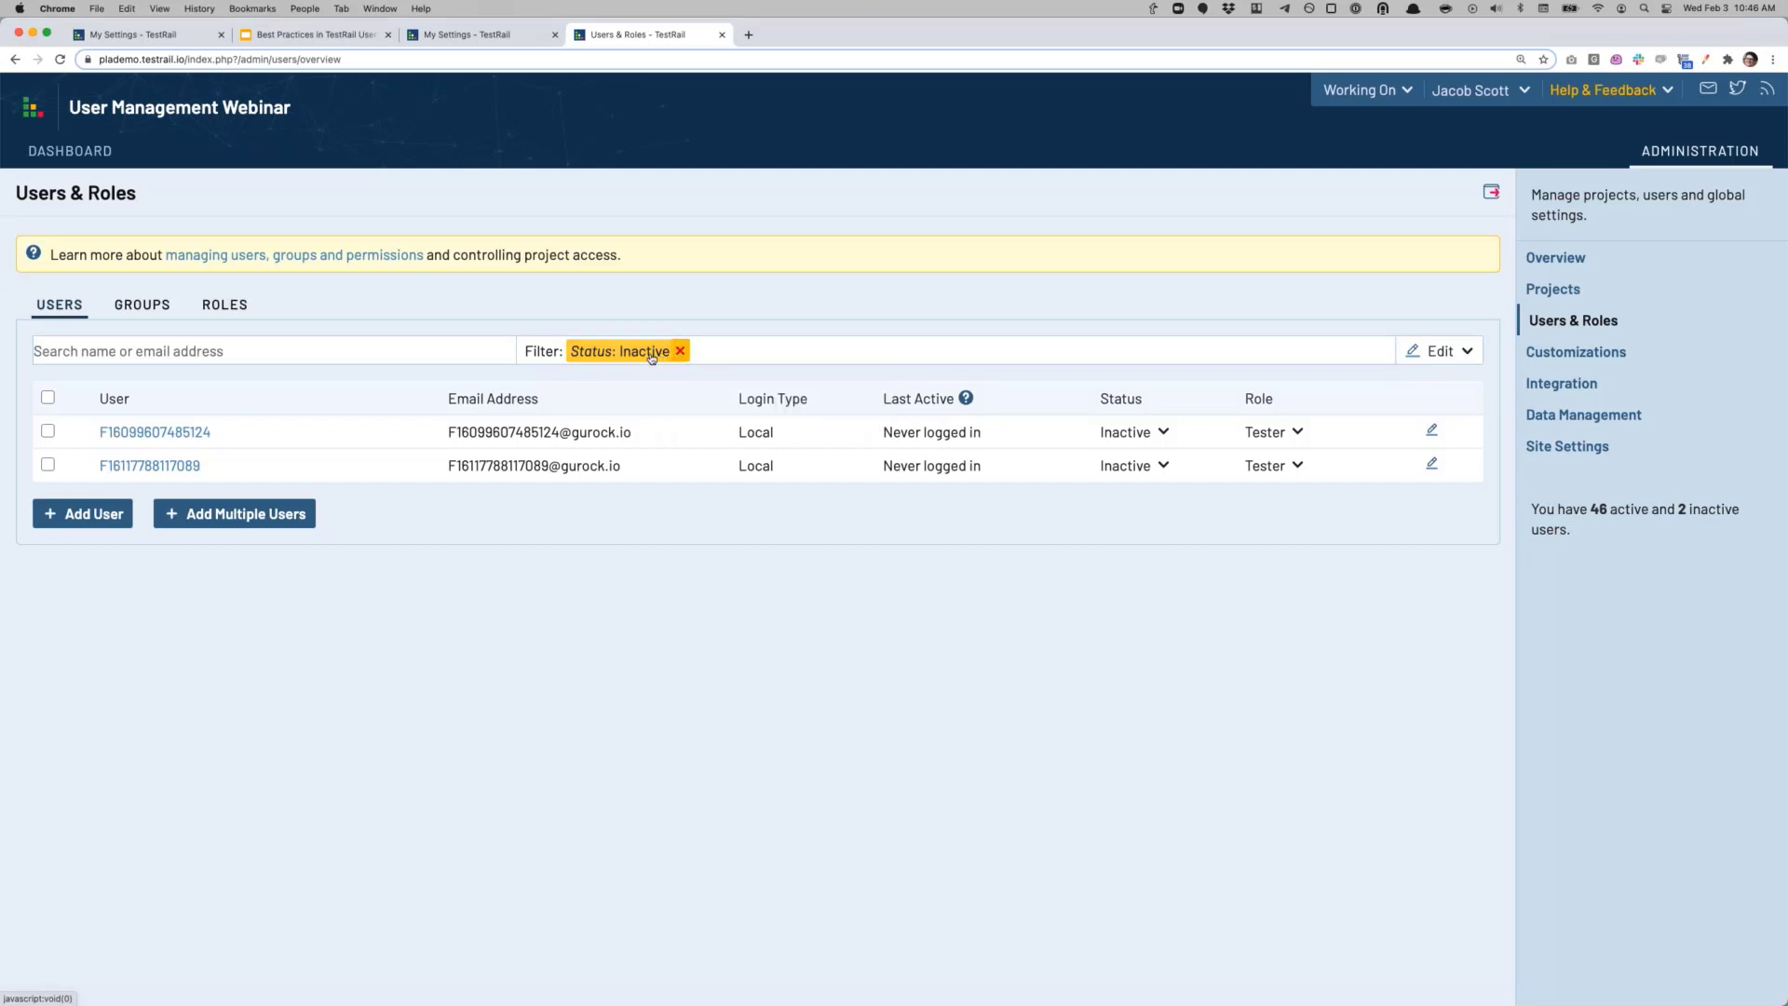
Step: Clear the Status: Inactive filter, try Email, User and Last Active sorts, then sort by Status active-first
left_click(679, 352)
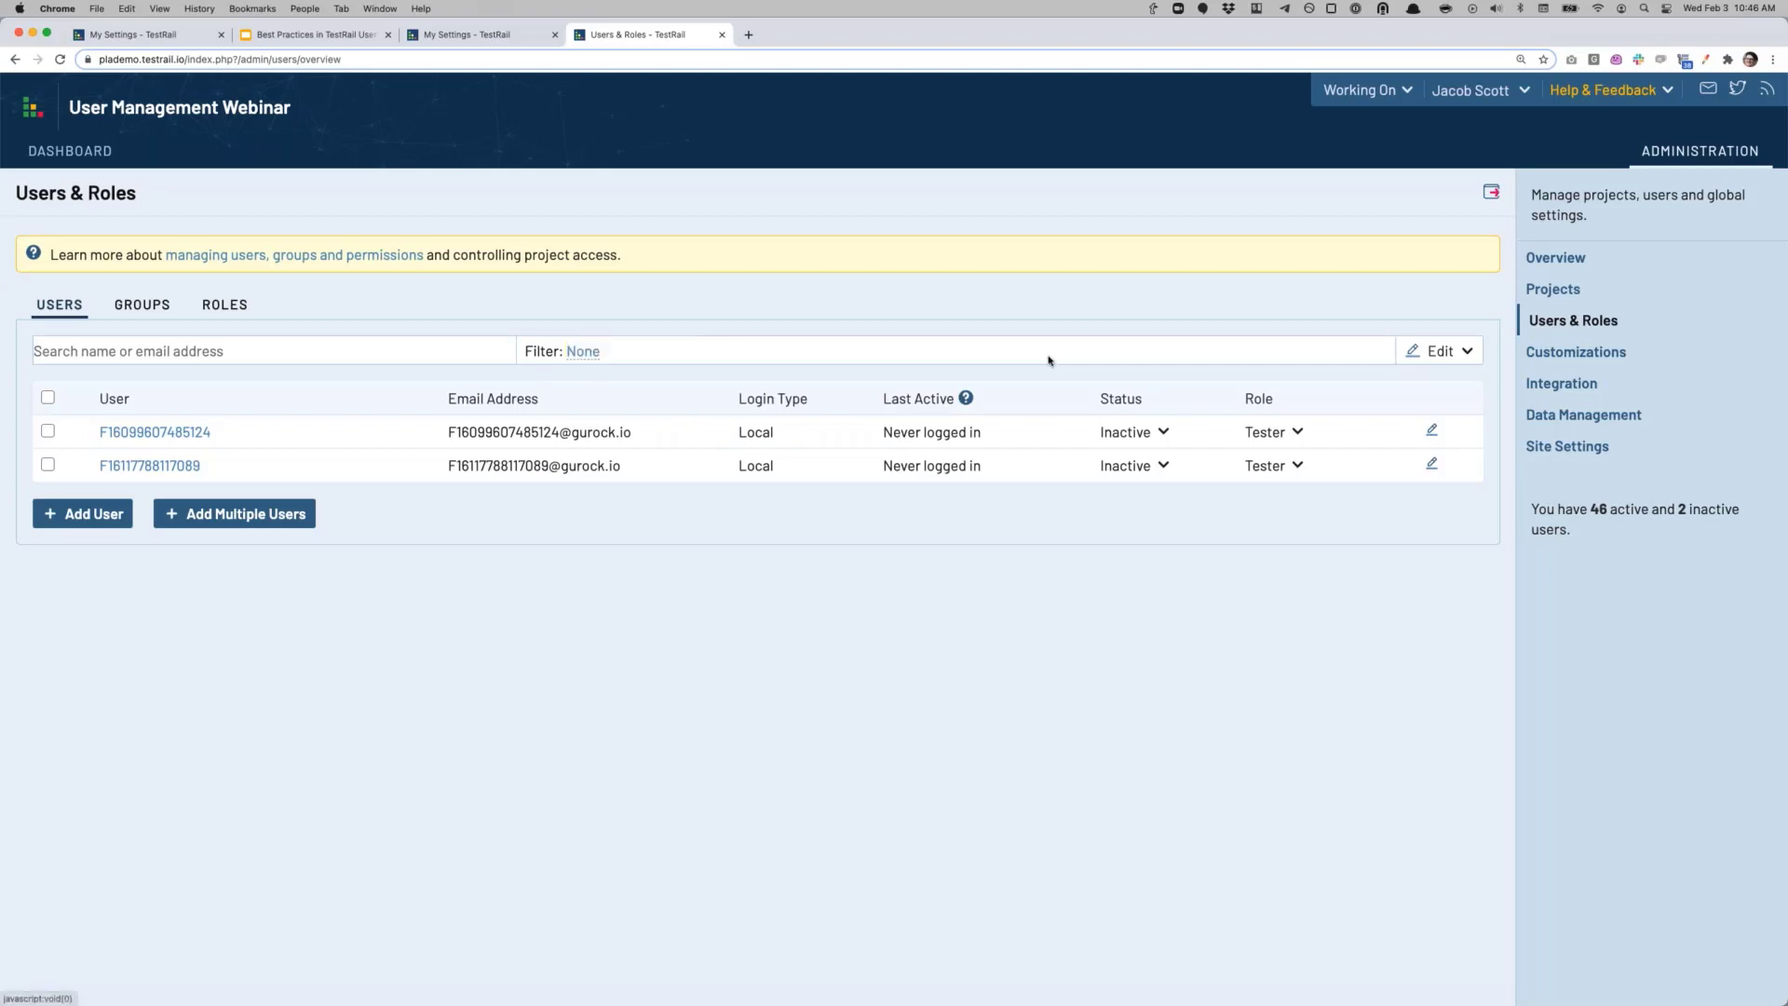
scroll(431, 588, "down", 3)
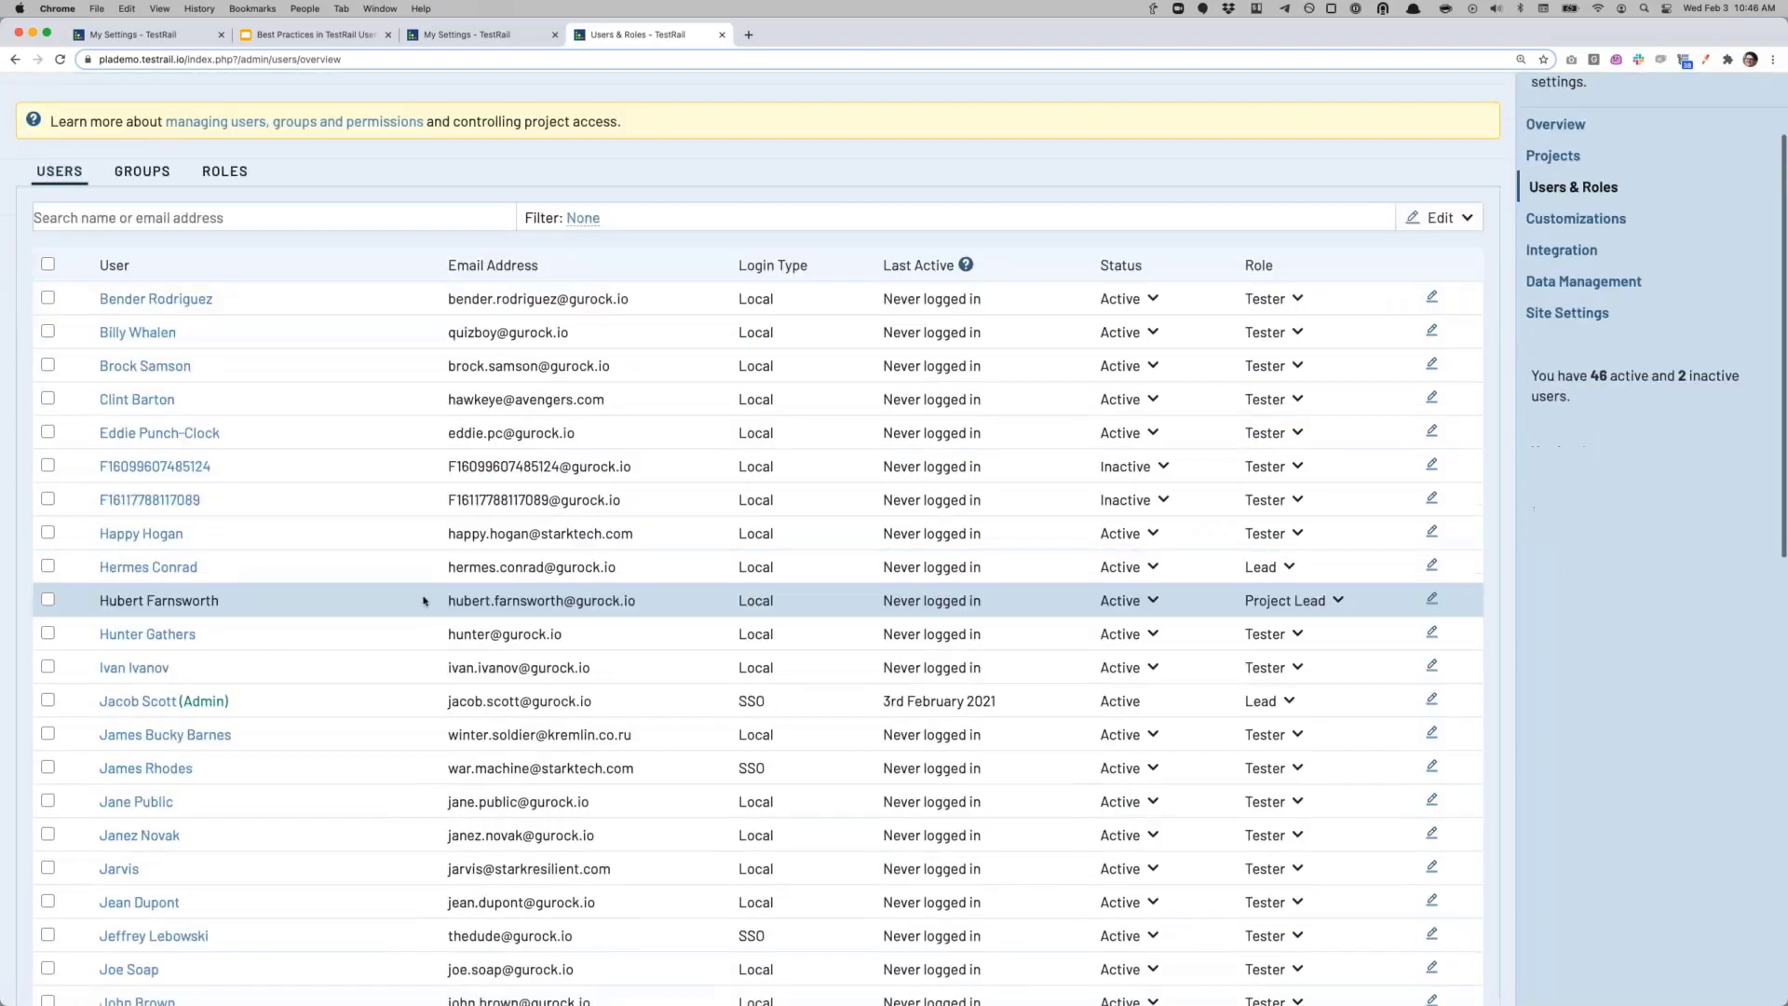
scroll(430, 603, "down", 1)
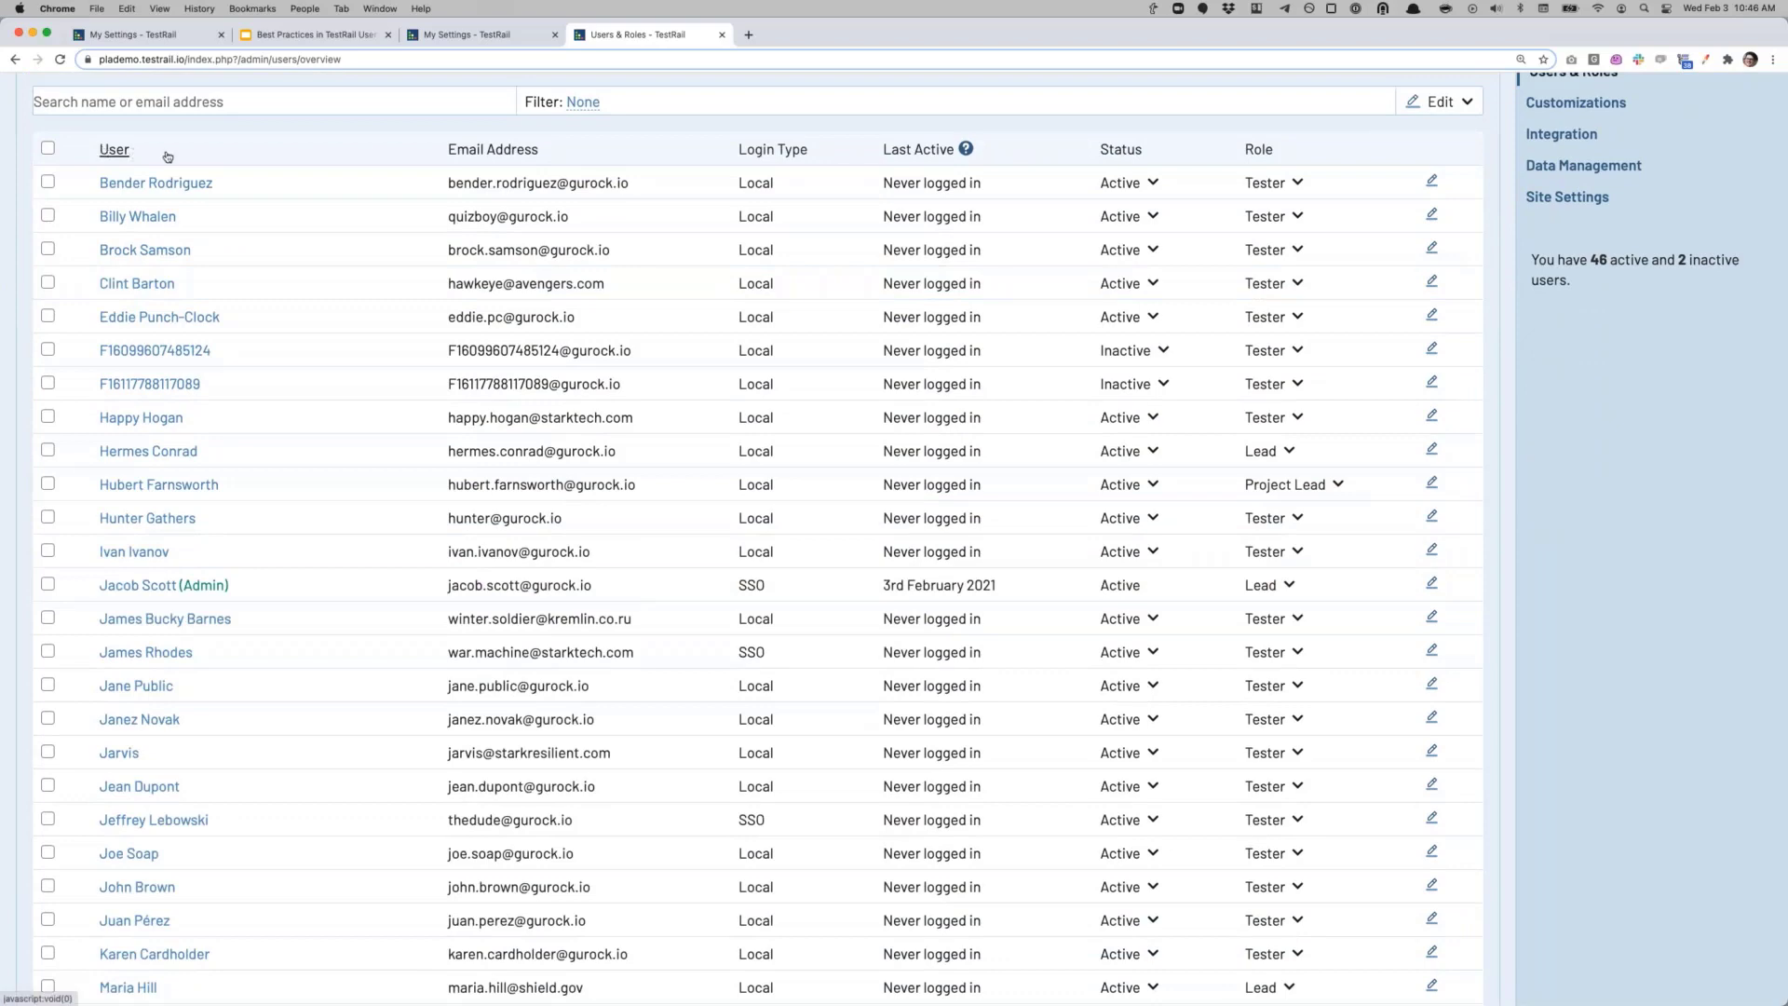
left_click(495, 152)
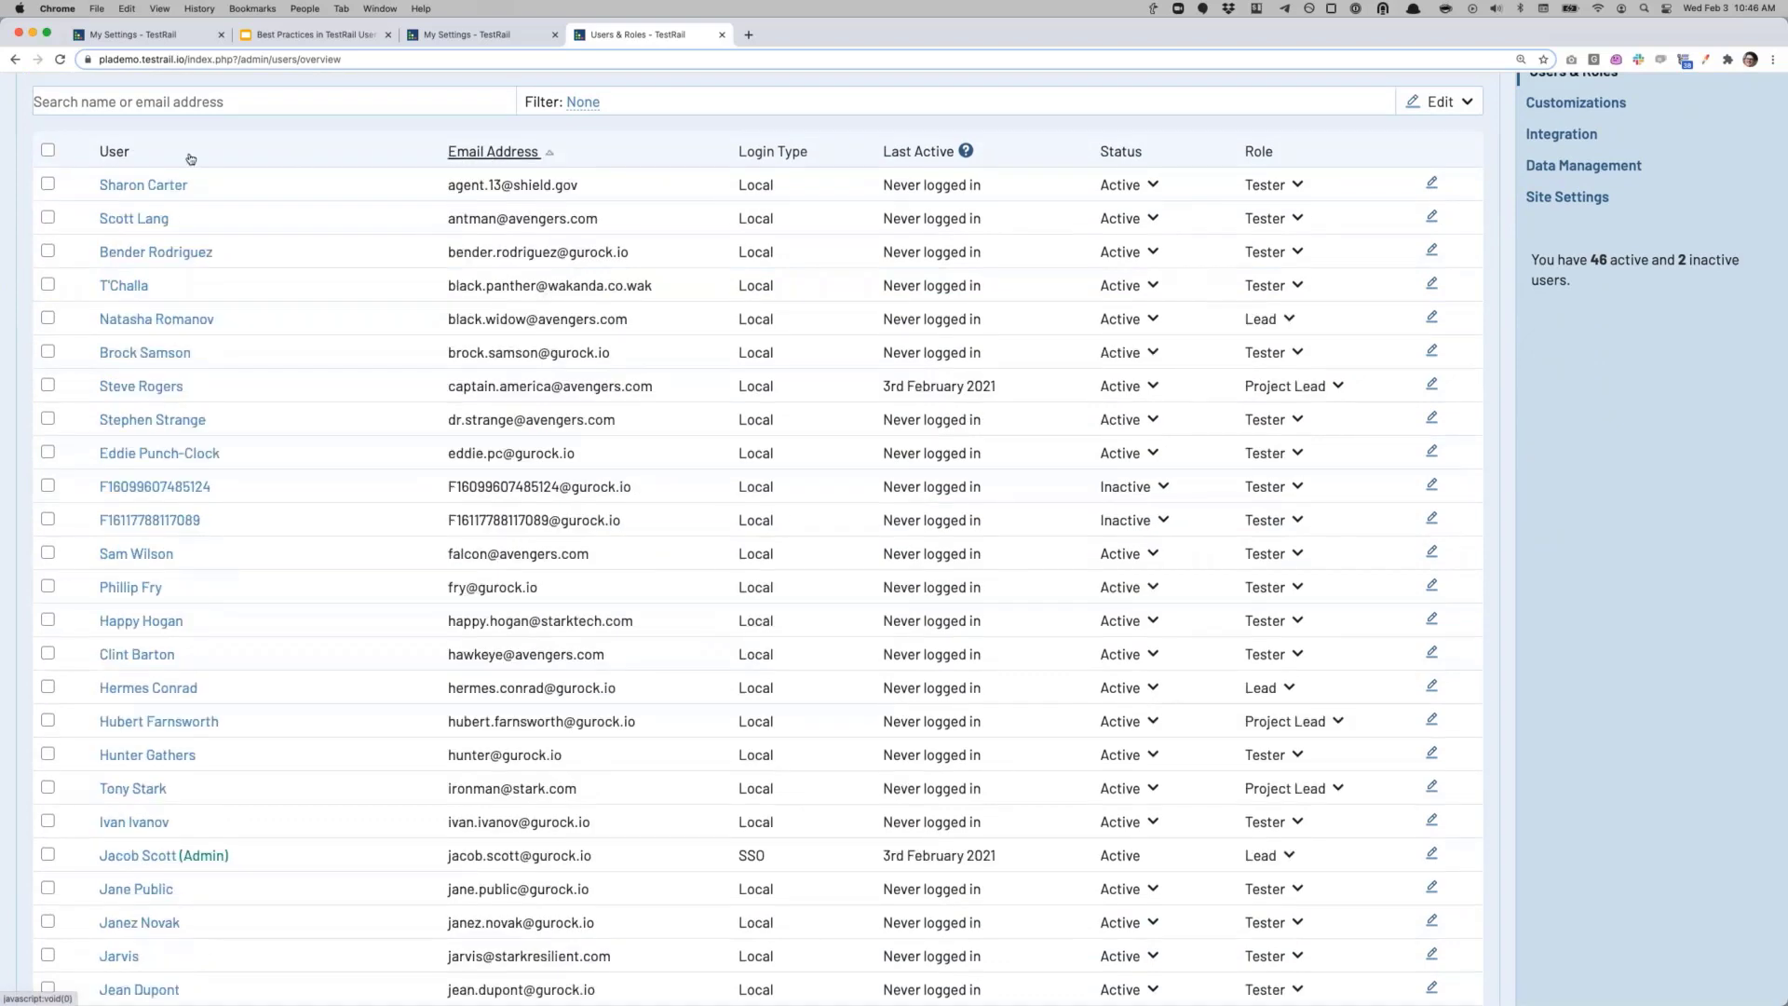
left_click(114, 151)
left_click(512, 159)
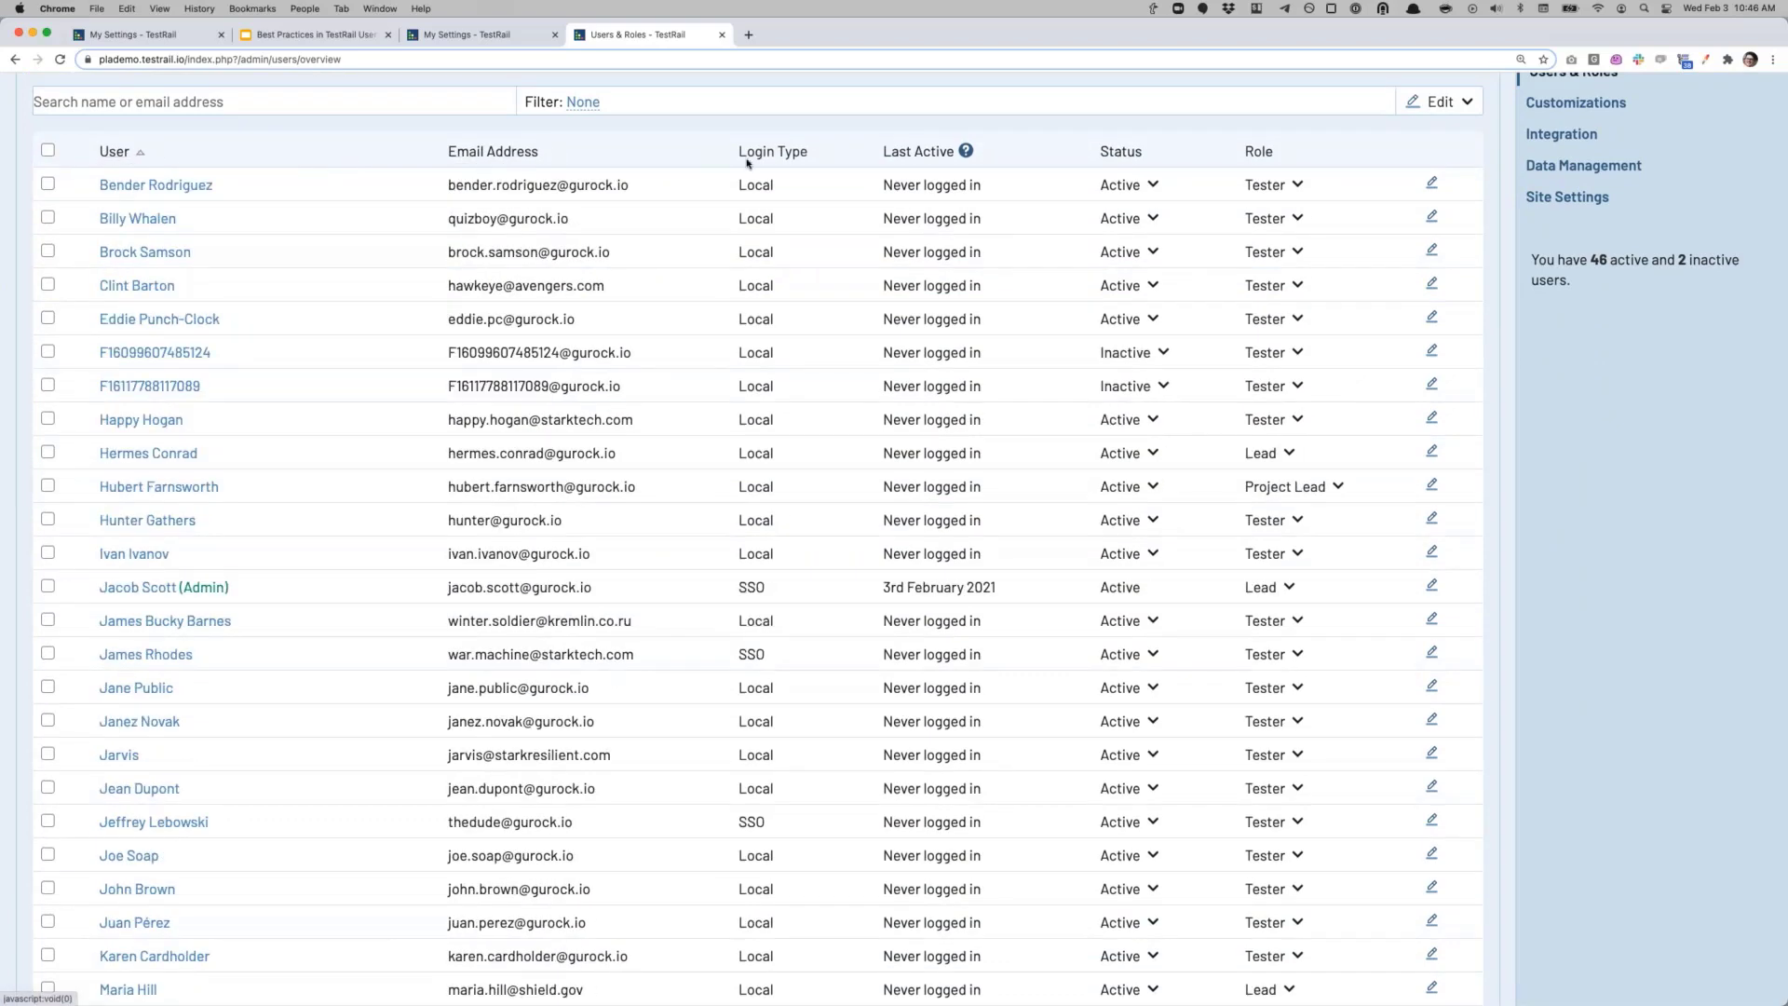
left_click(918, 152)
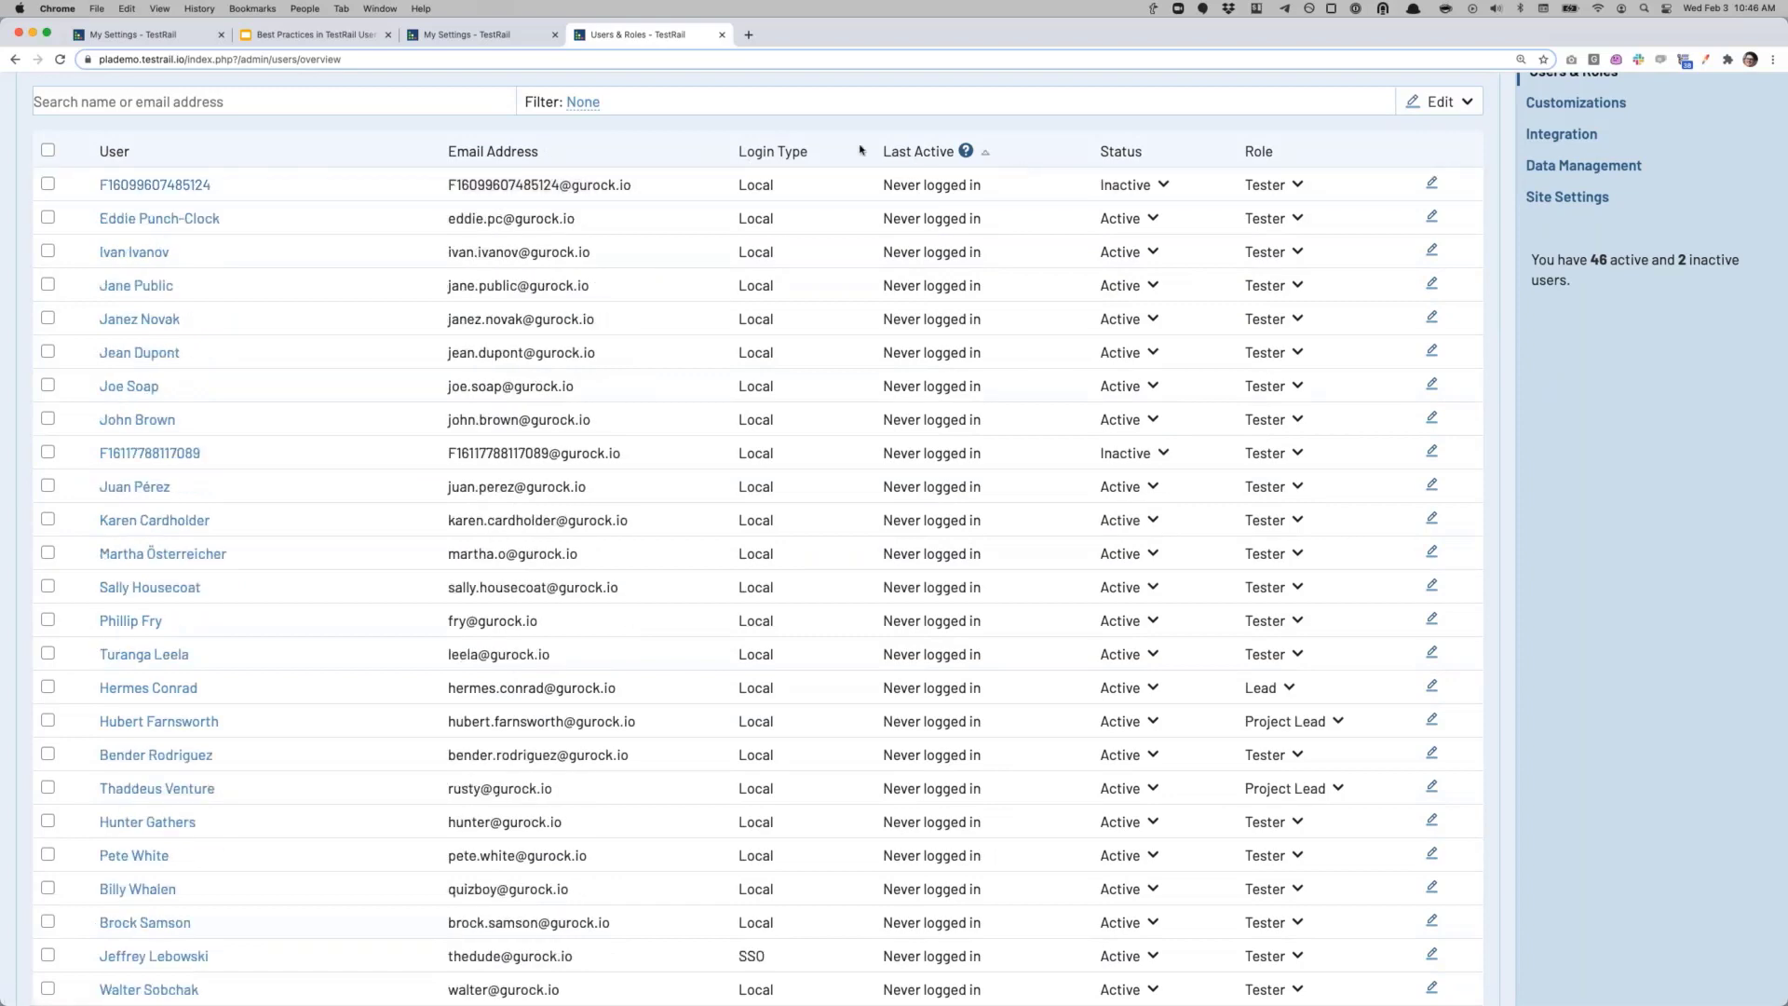
left_click(1120, 152)
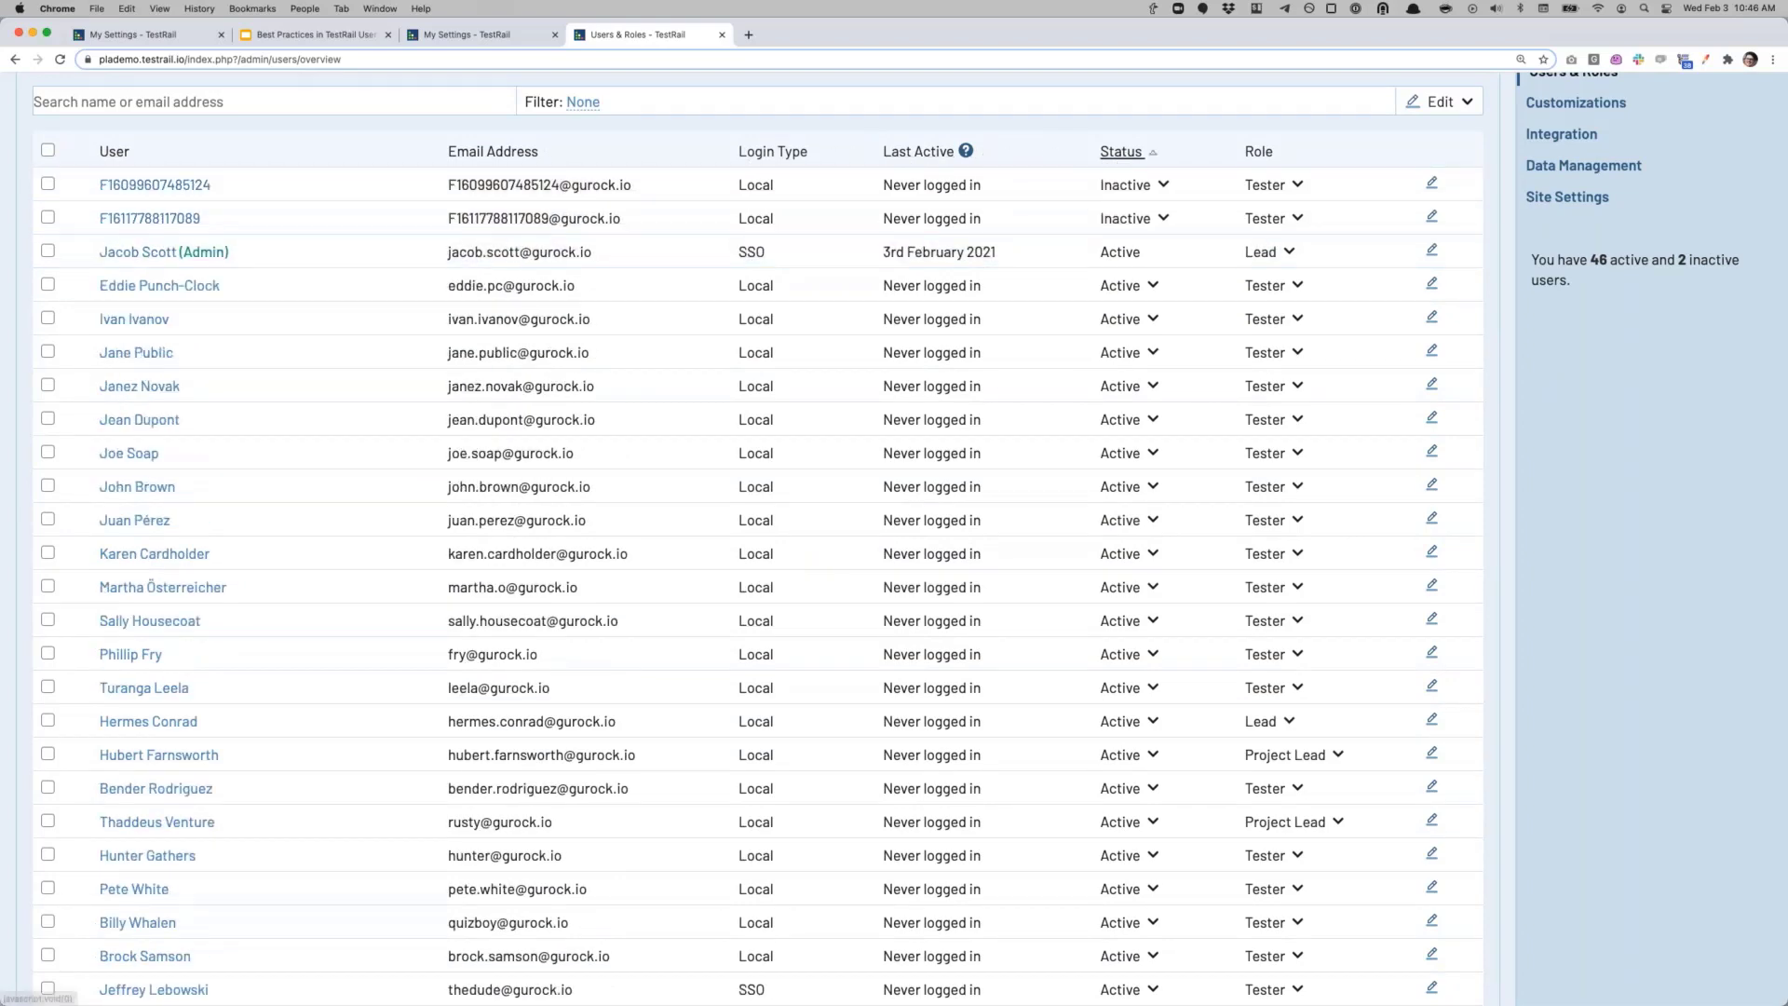
left_click(1123, 153)
scroll(1036, 812, "down", 10)
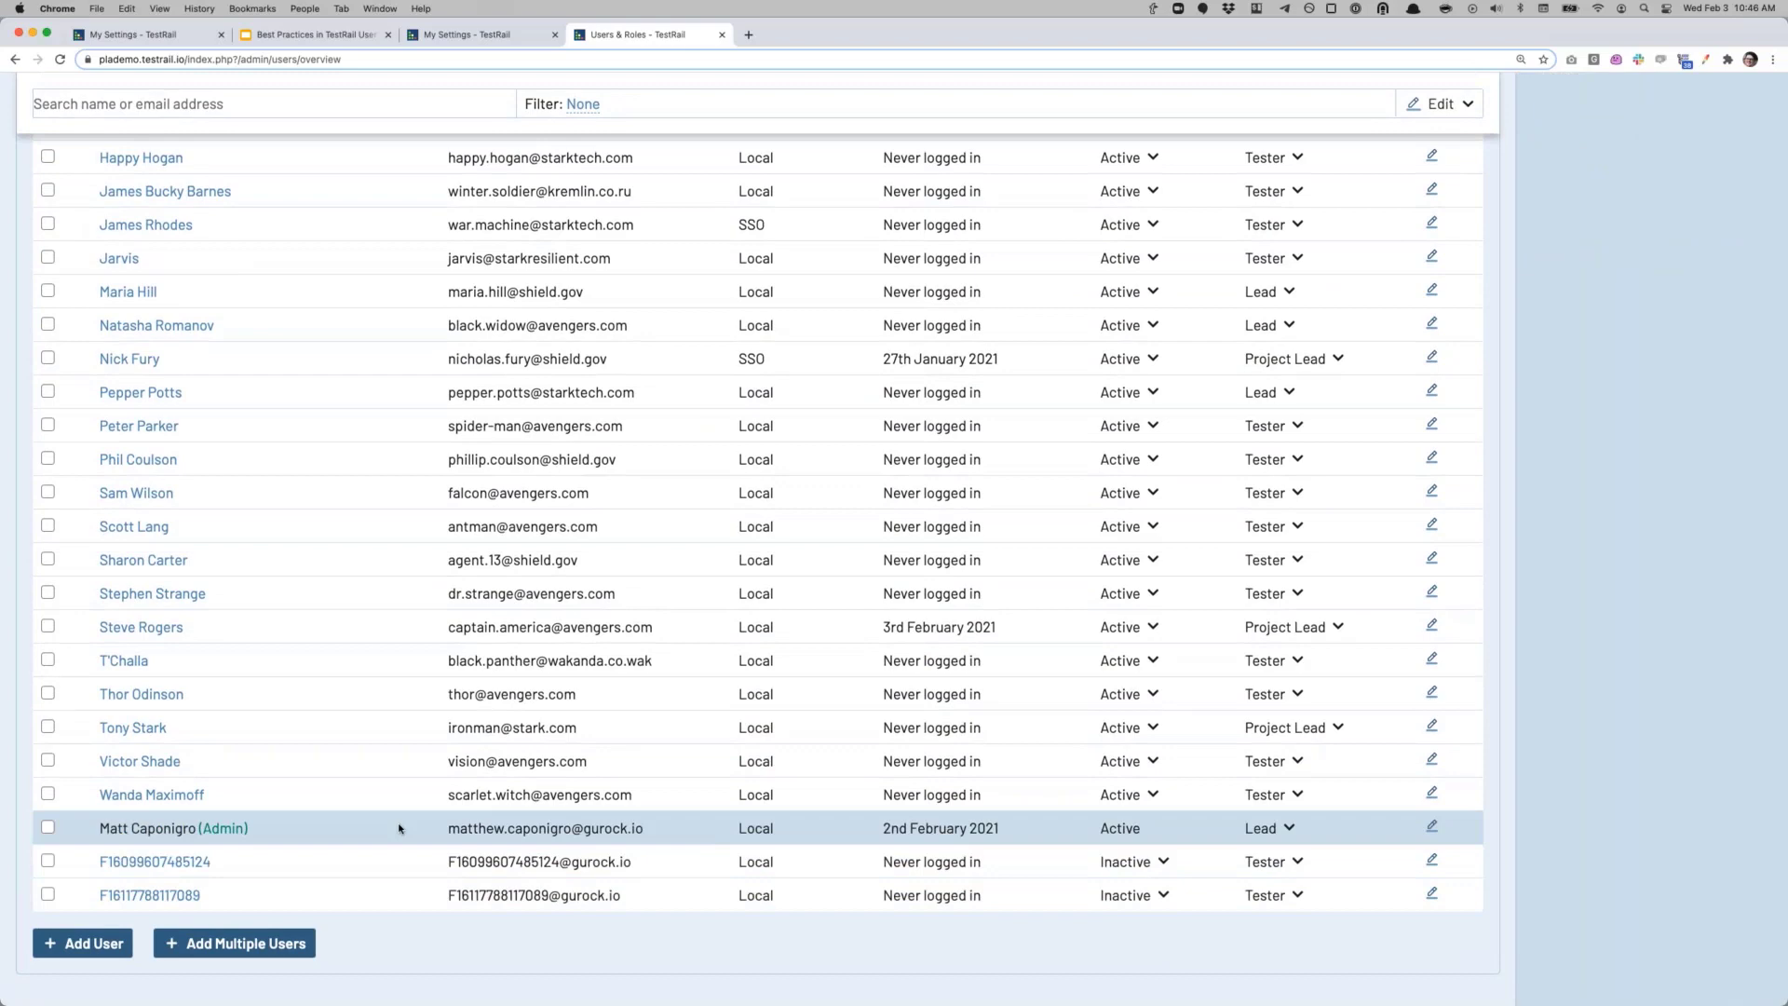
scroll(390, 761, "up", 8)
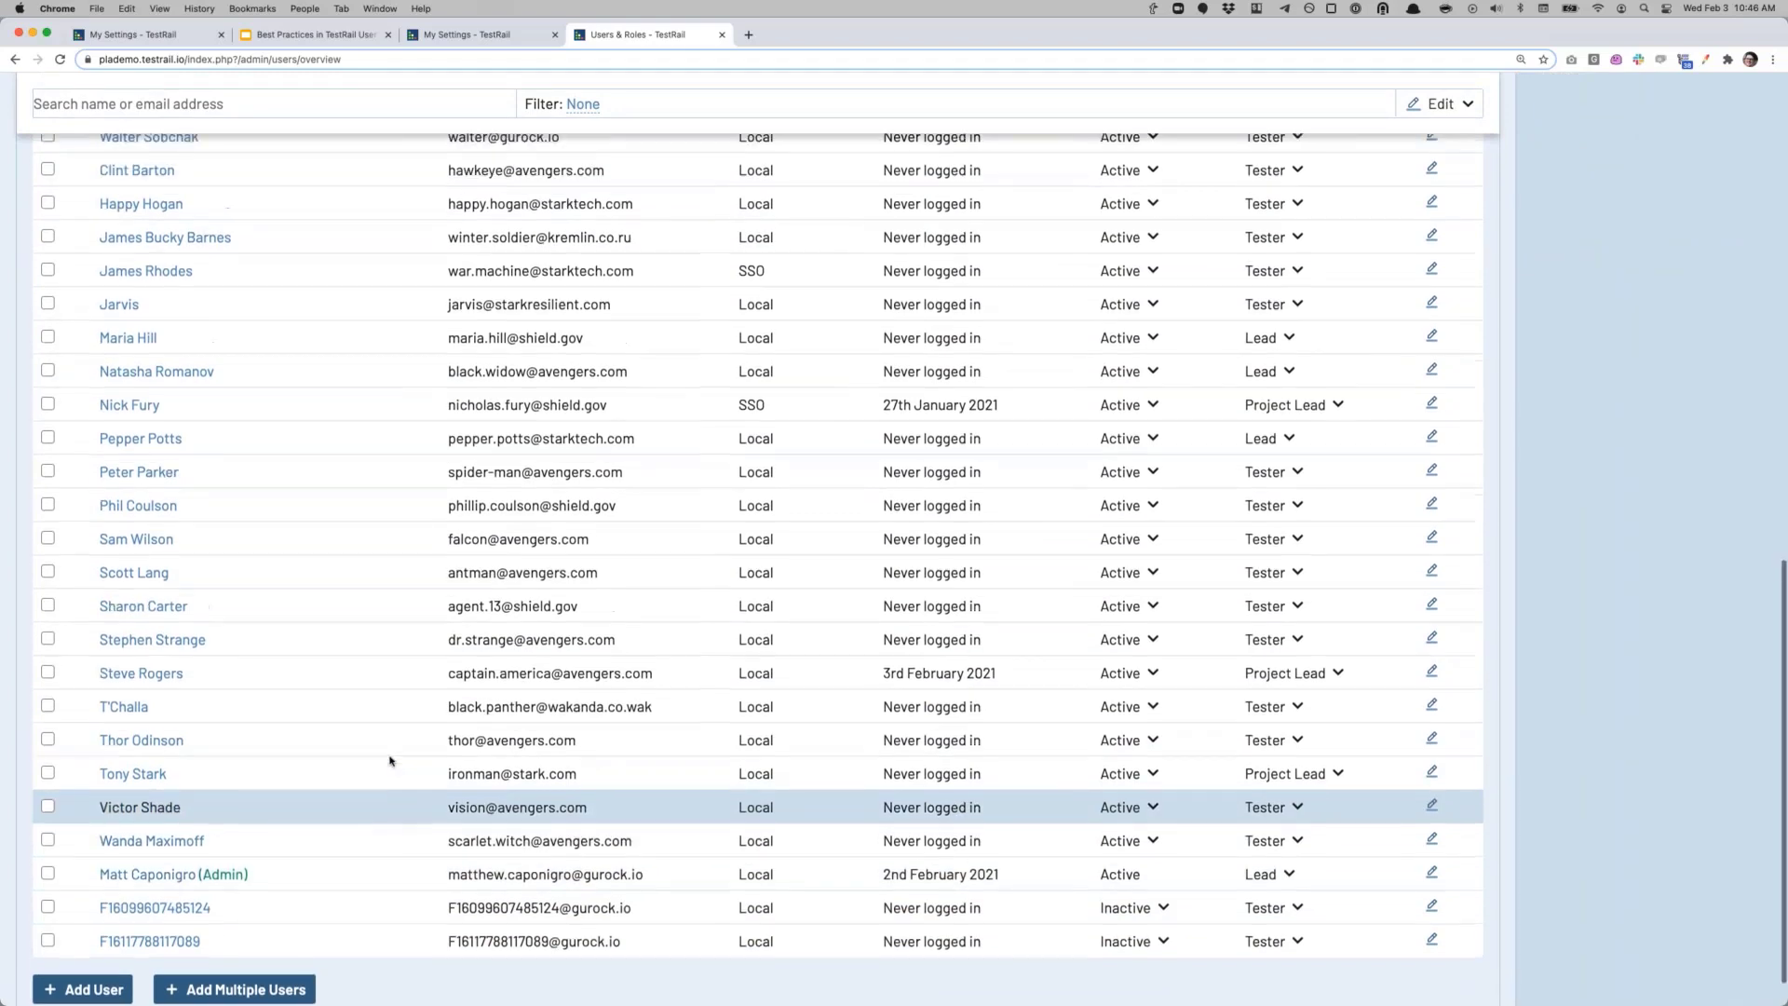
scroll(396, 757, "up", 10)
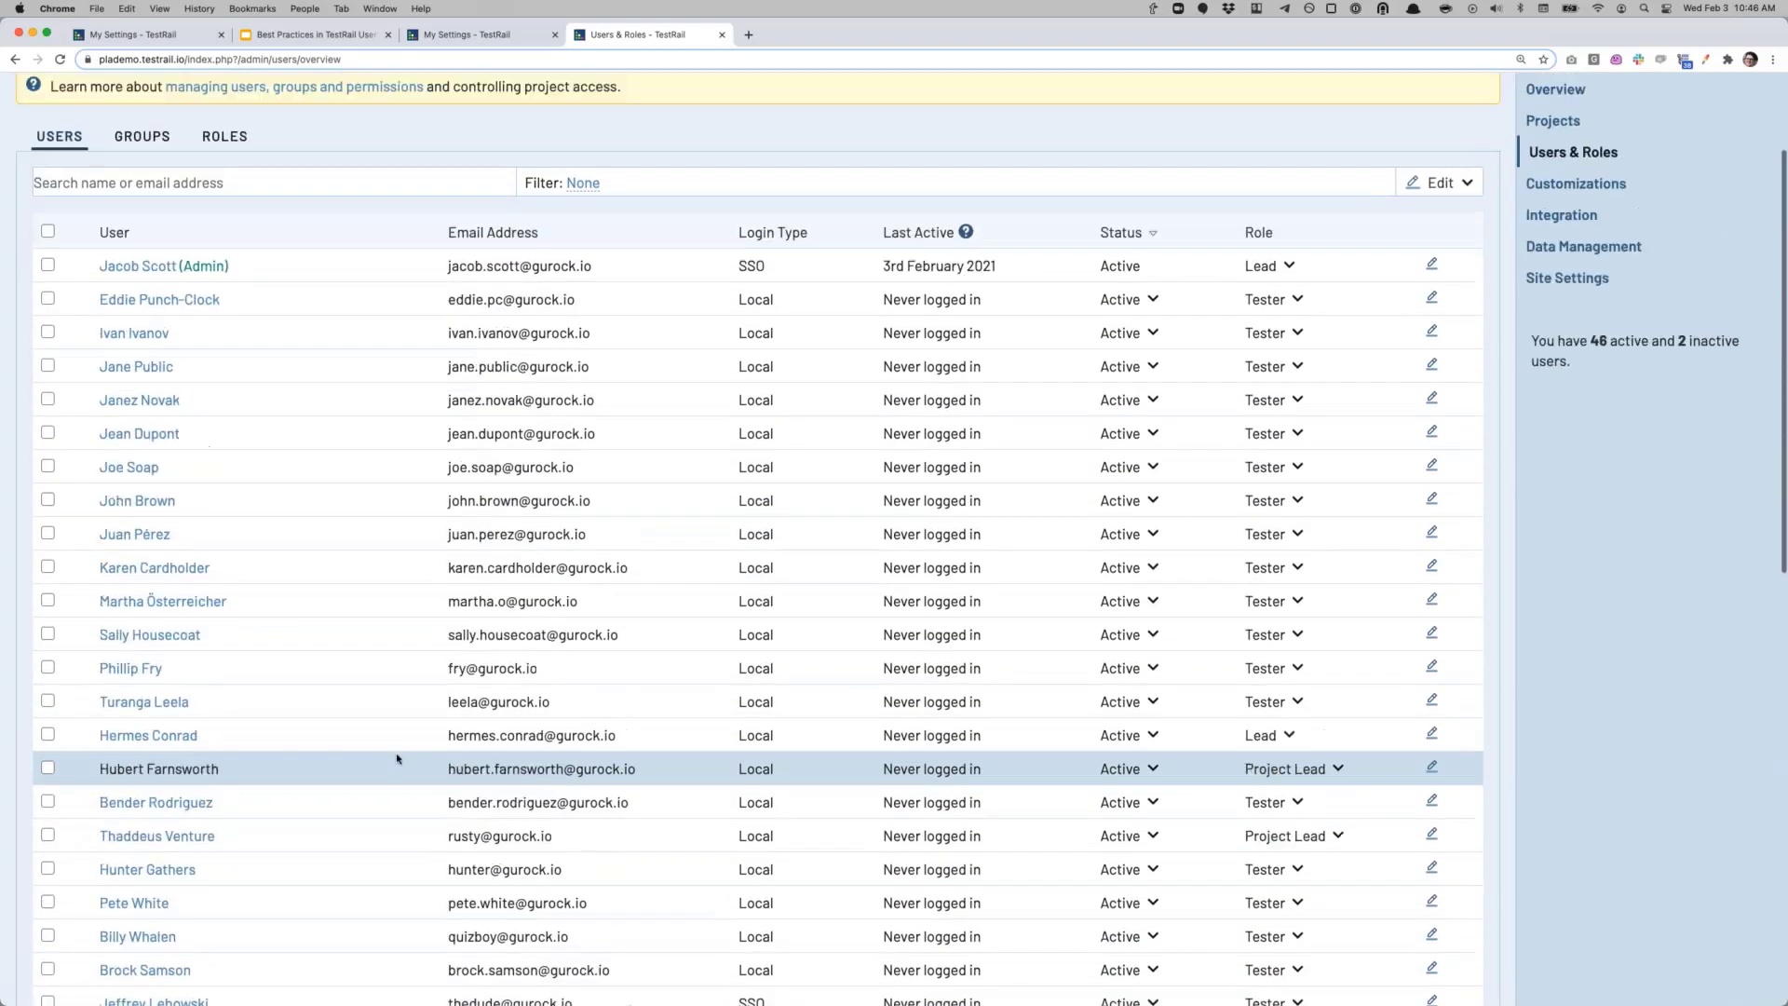
Step: Prefix the first inactive user's Full Name with 'Z - ', save, and scroll the re-sorted list
scroll(266, 637, "down", 15)
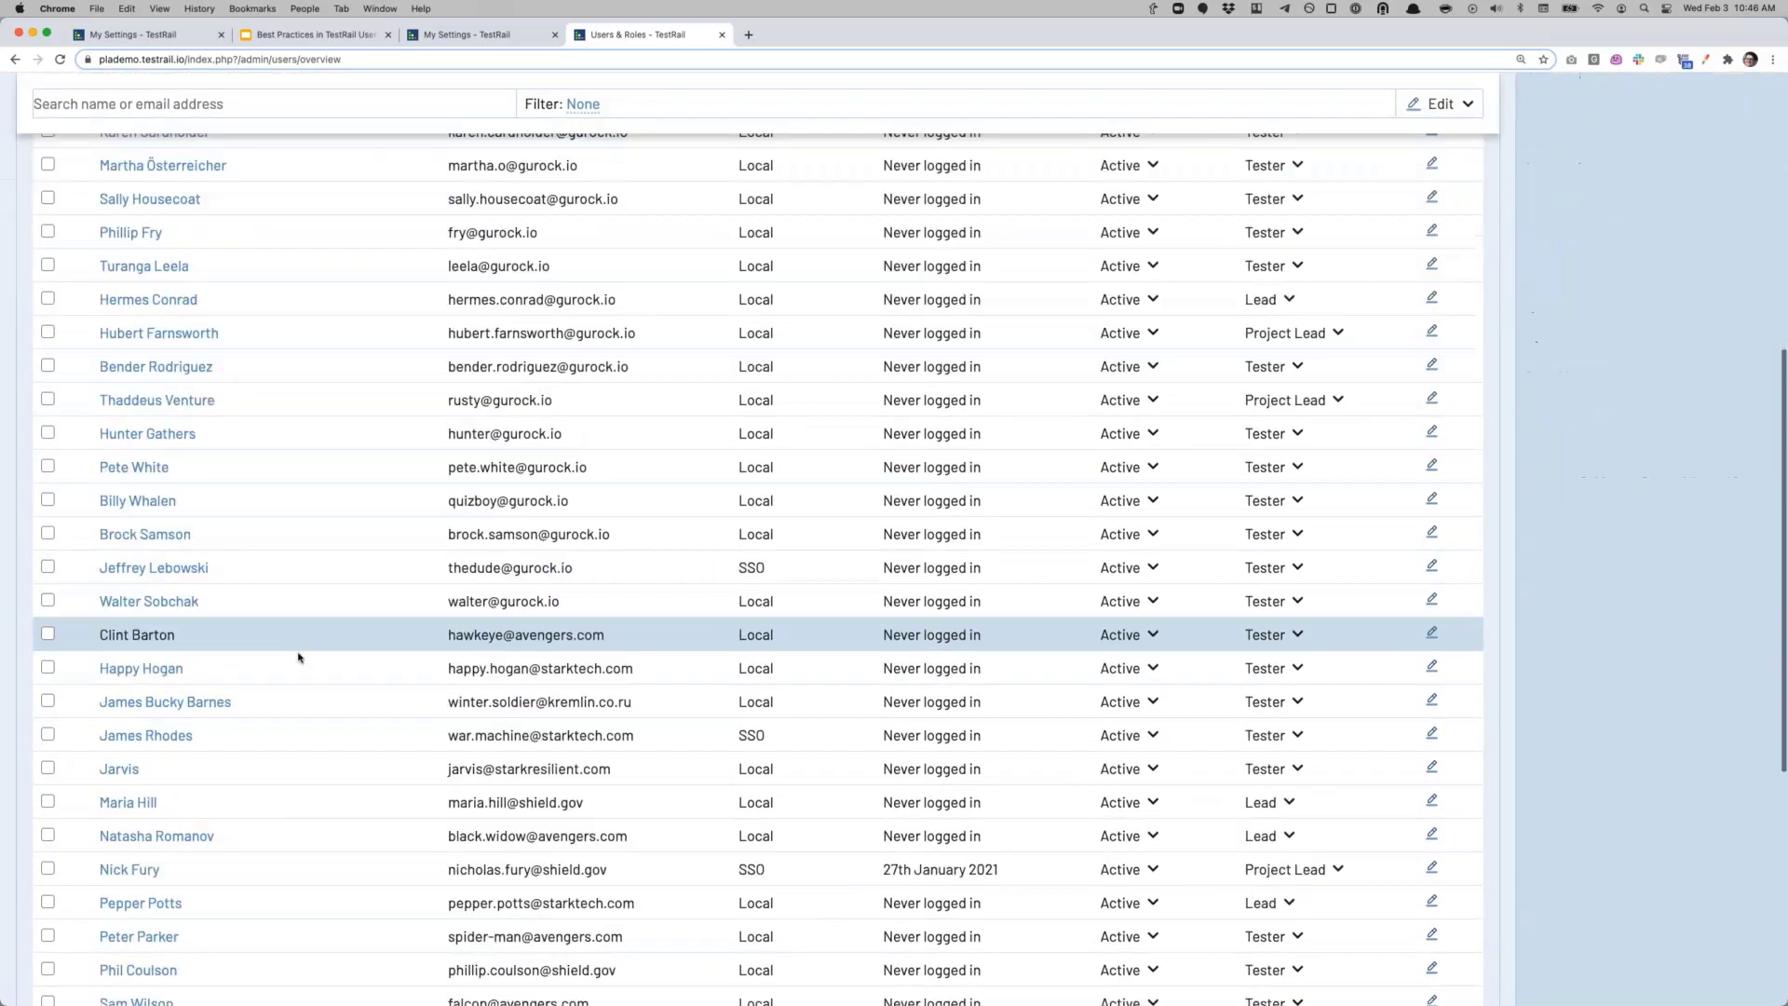
left_click(173, 863)
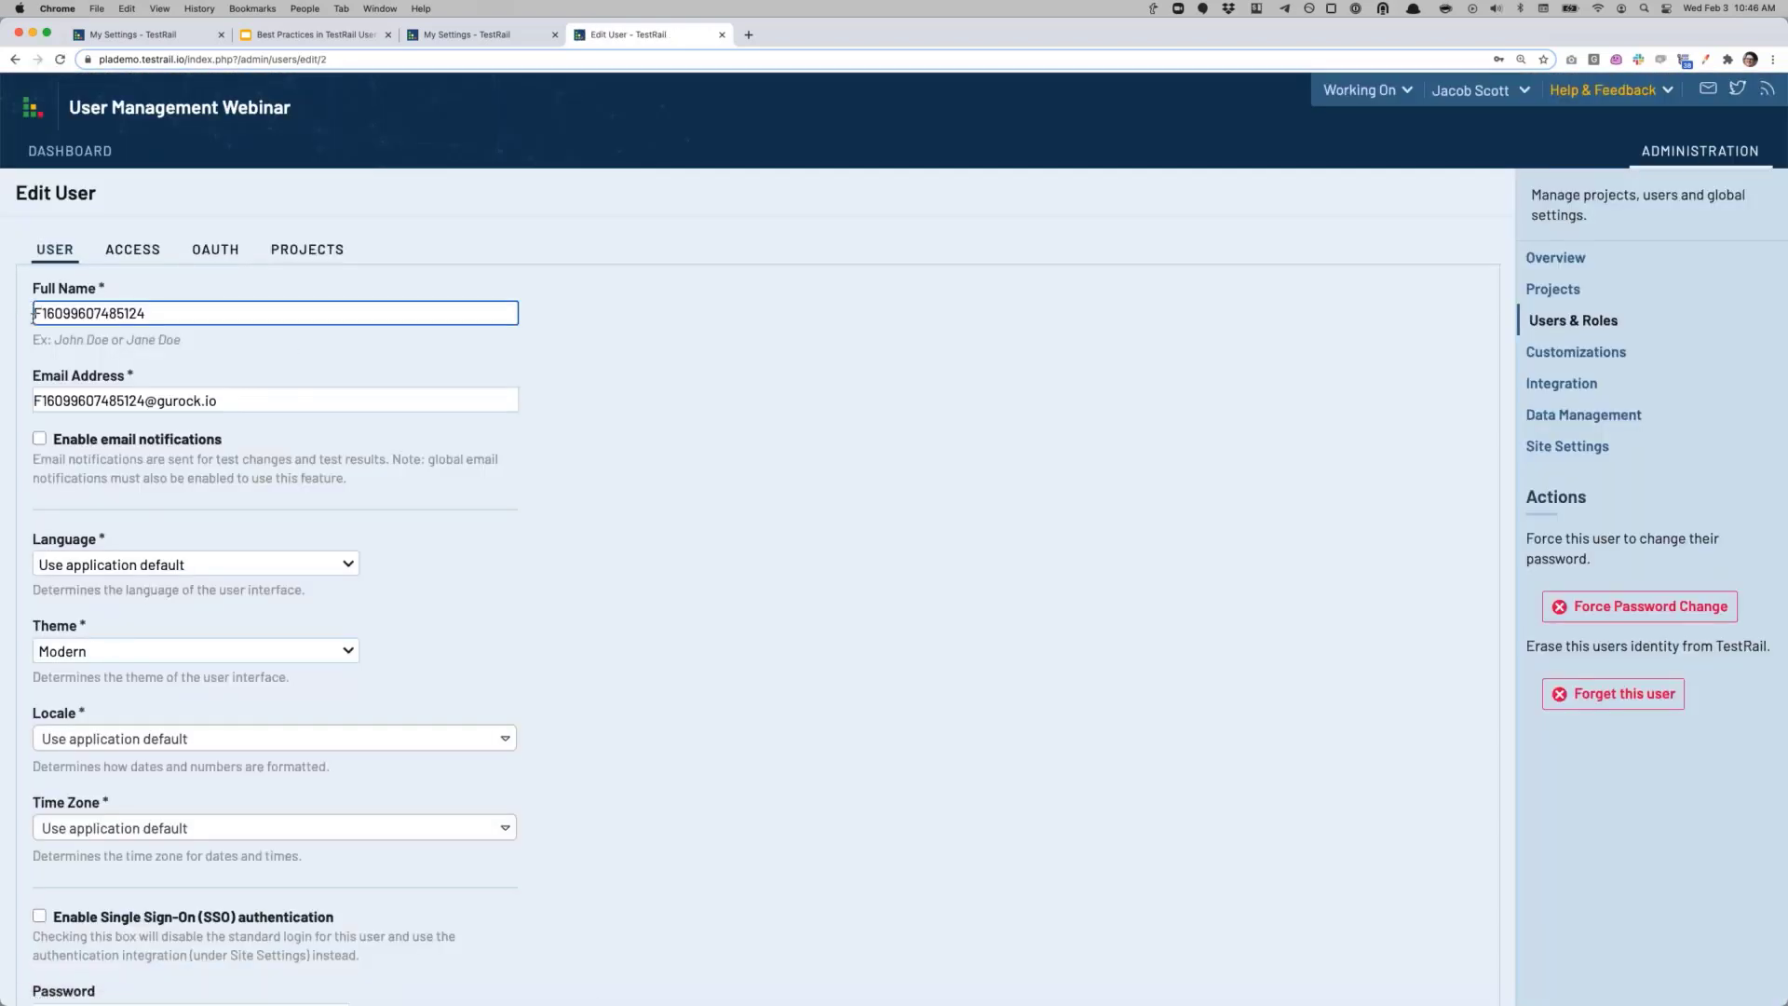
type("Z -")
scroll(553, 448, "down", 5)
left_click(119, 960)
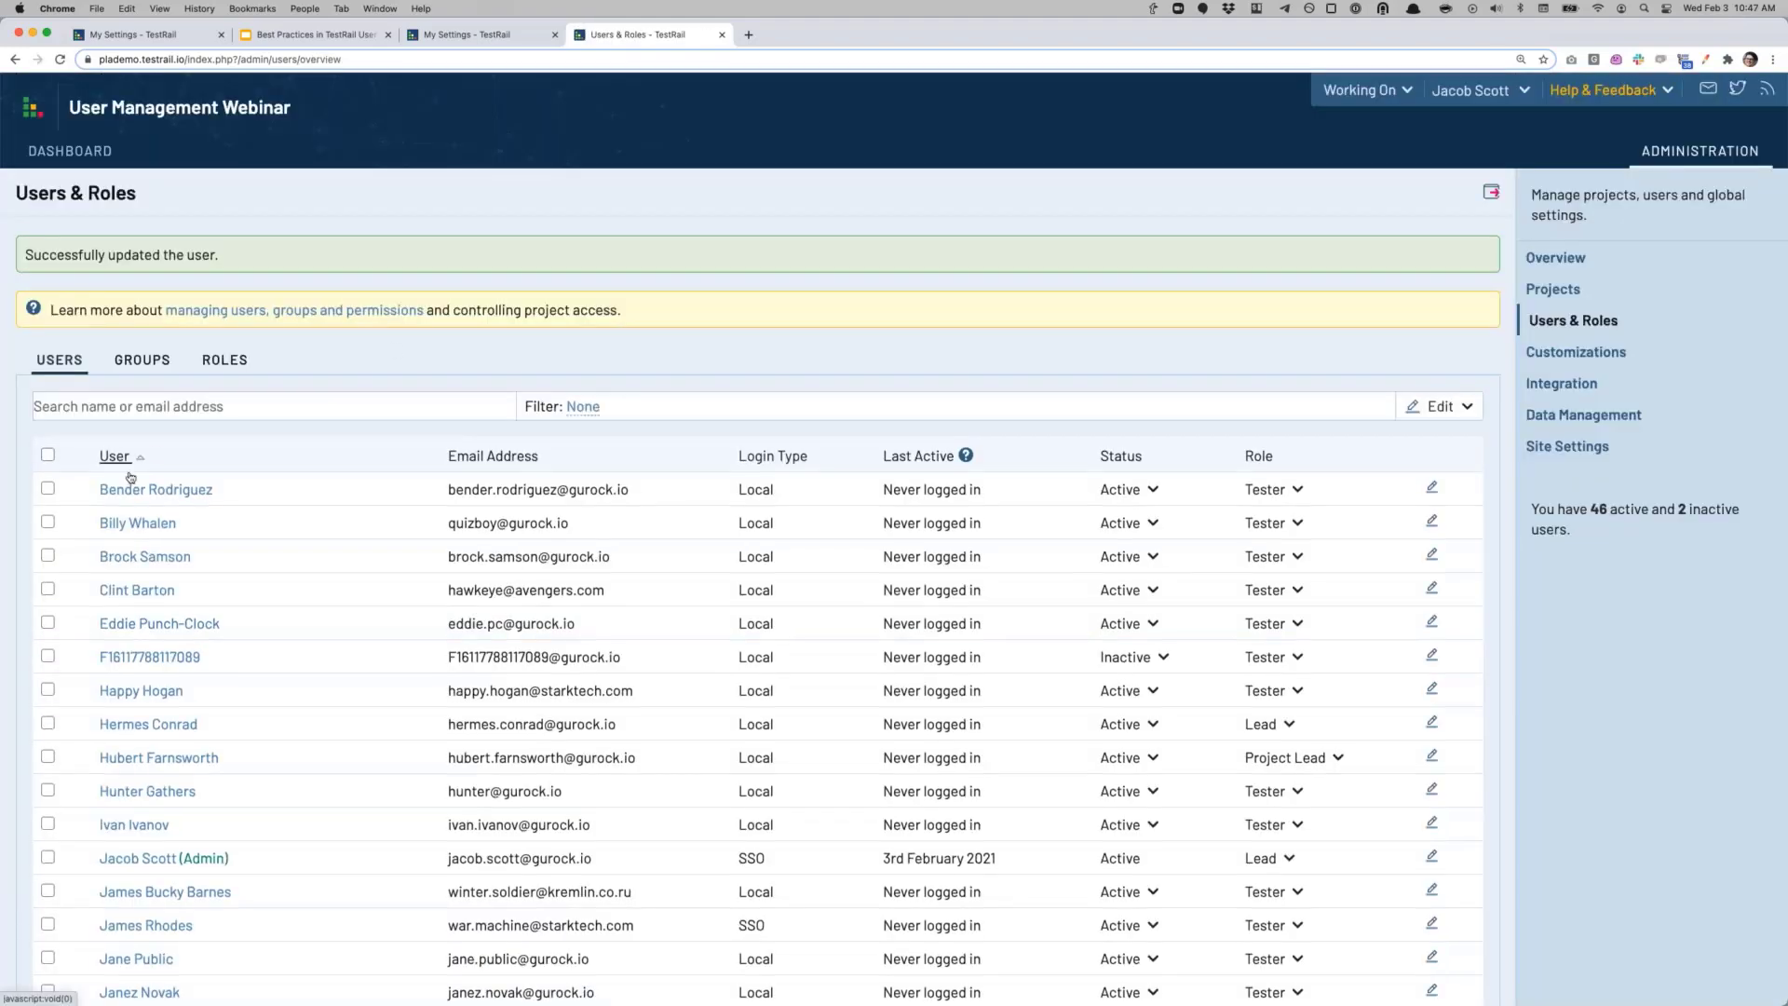
scroll(261, 735, "down", 12)
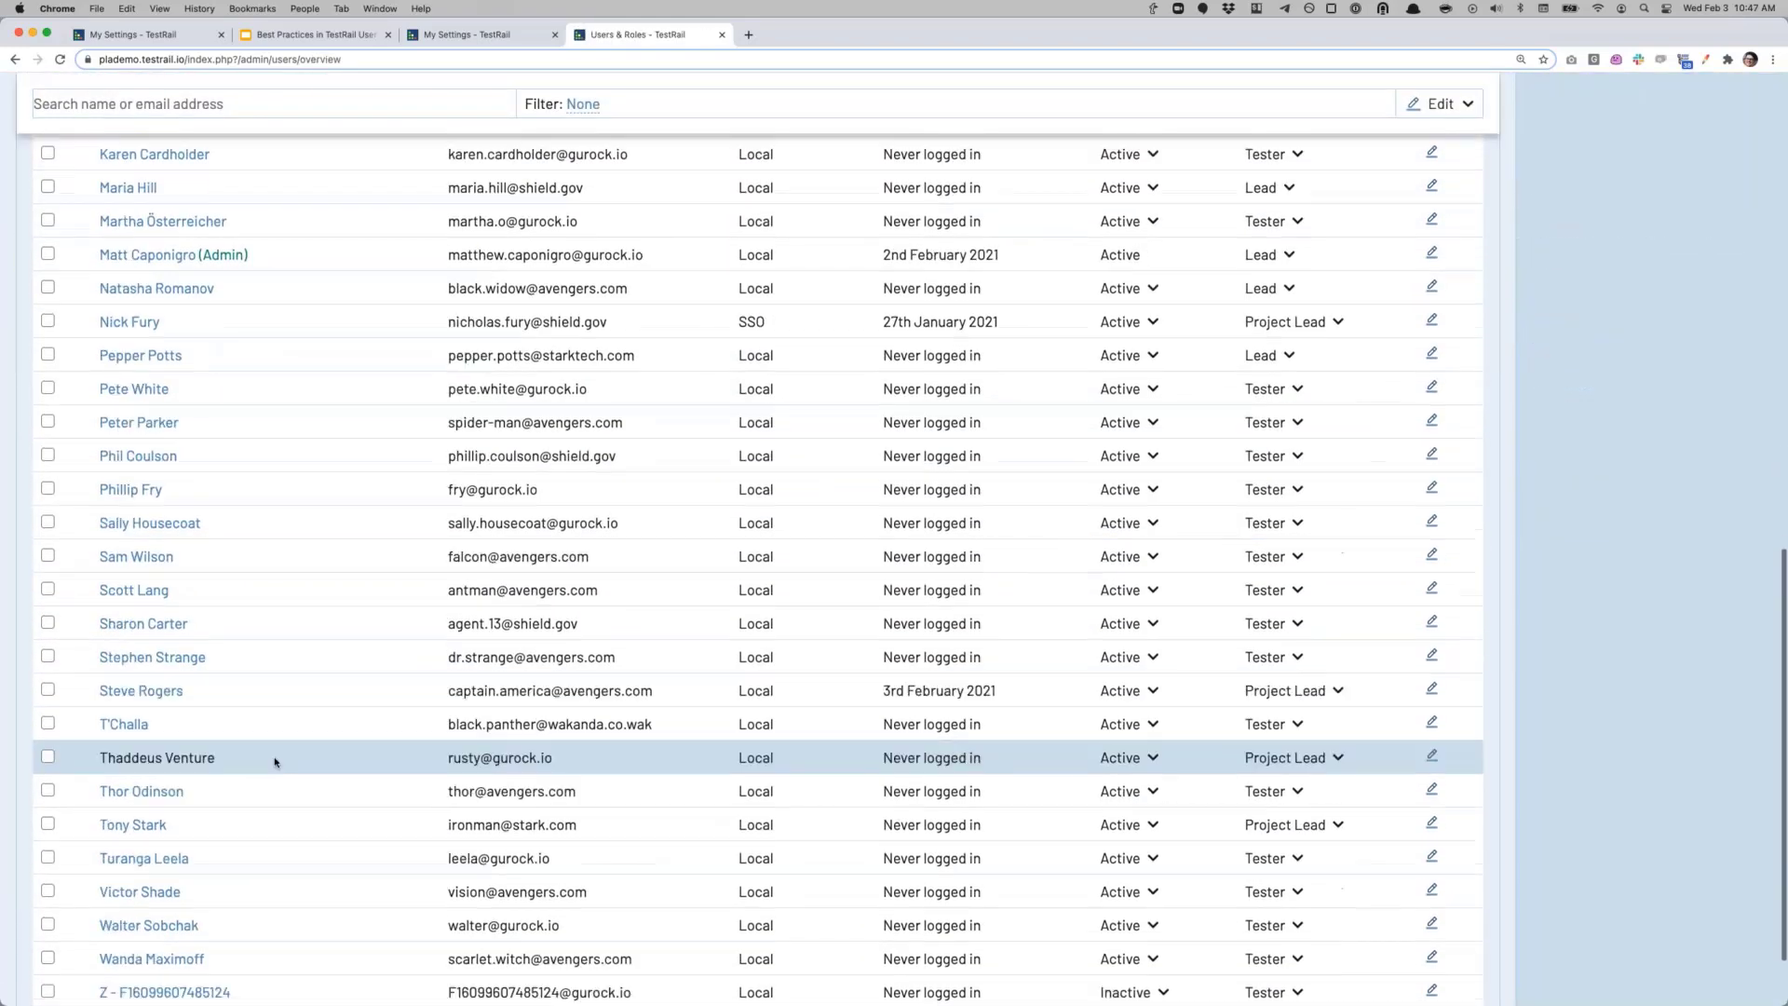
scroll(275, 761, "down", 1)
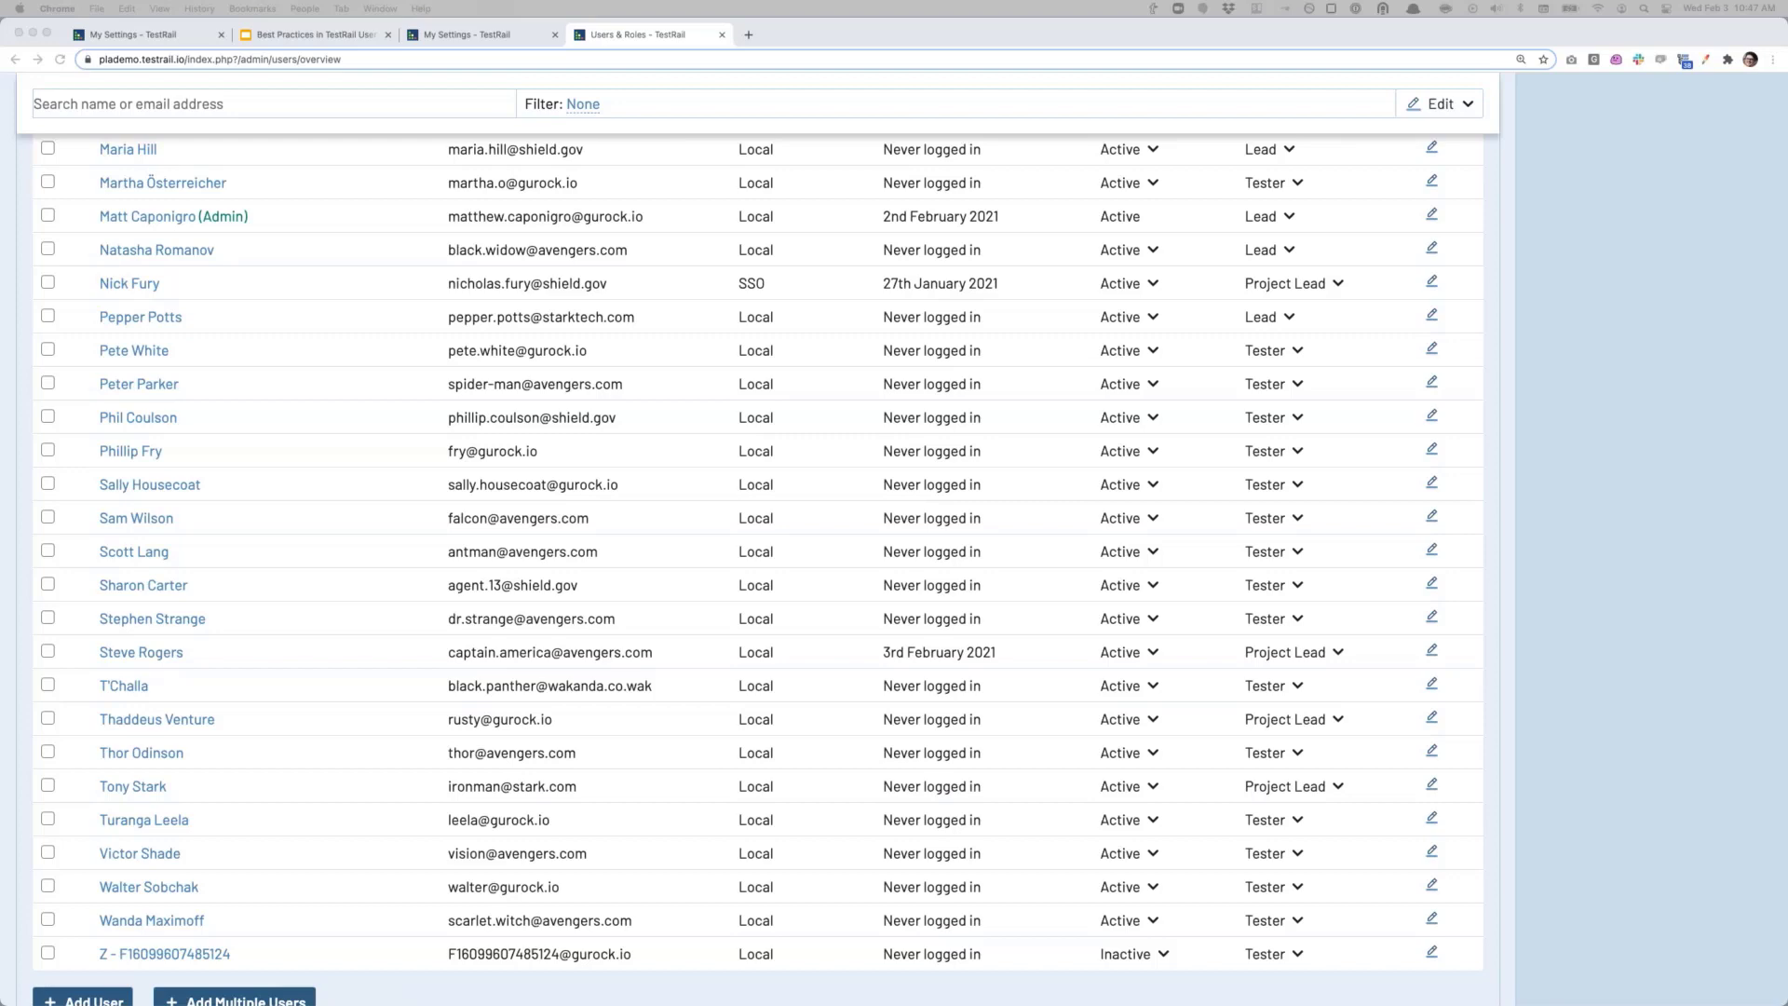
scroll(228, 498, "up", 5)
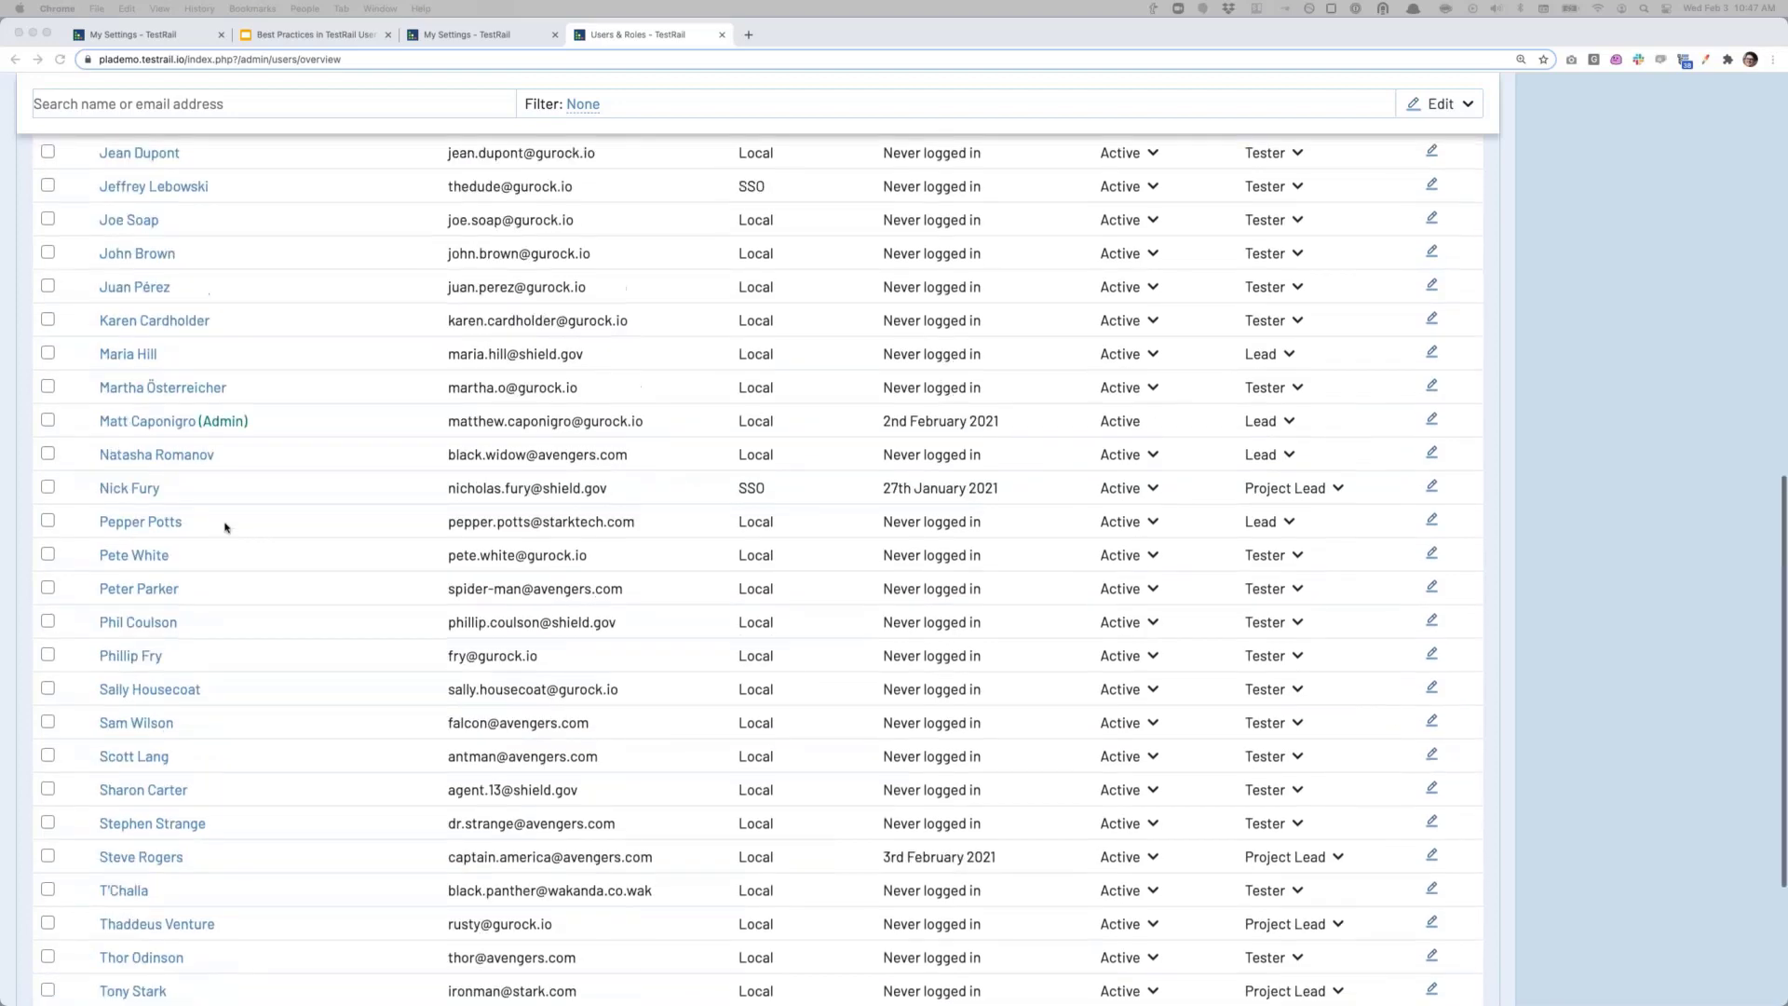
scroll(221, 529, "up", 6)
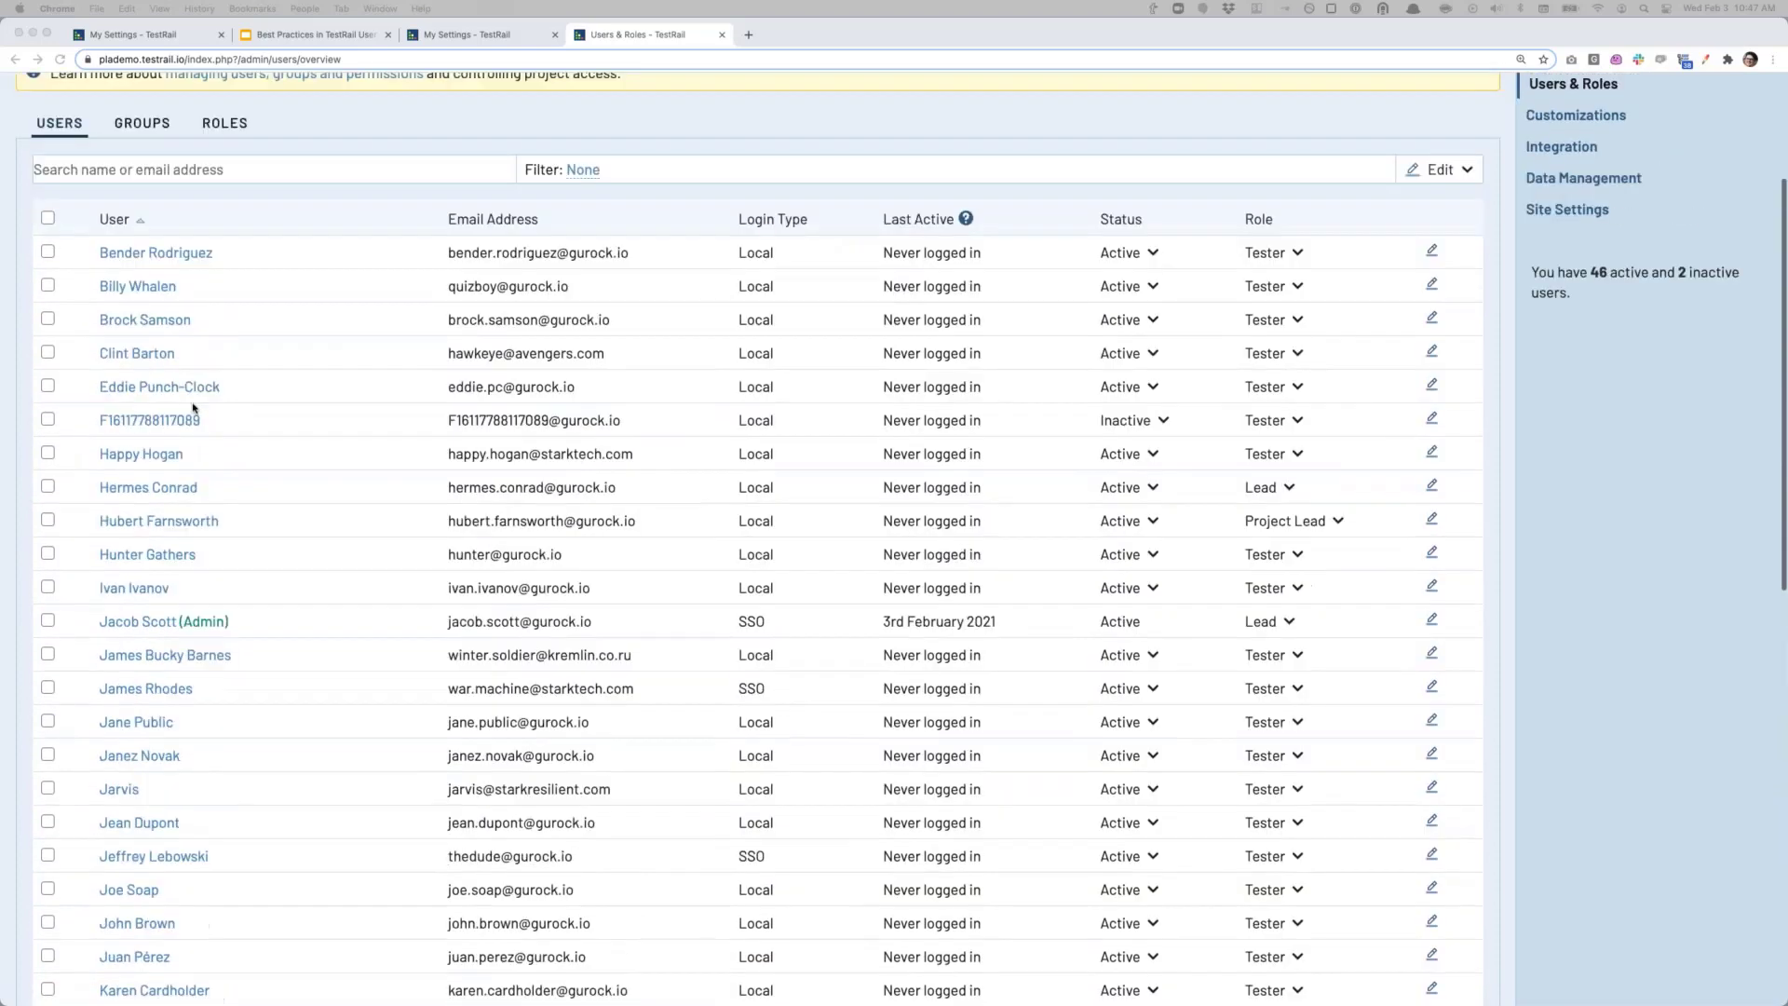
Step: Open the other inactive user, mark them active under Access, then start editing their full name
left_click(163, 457)
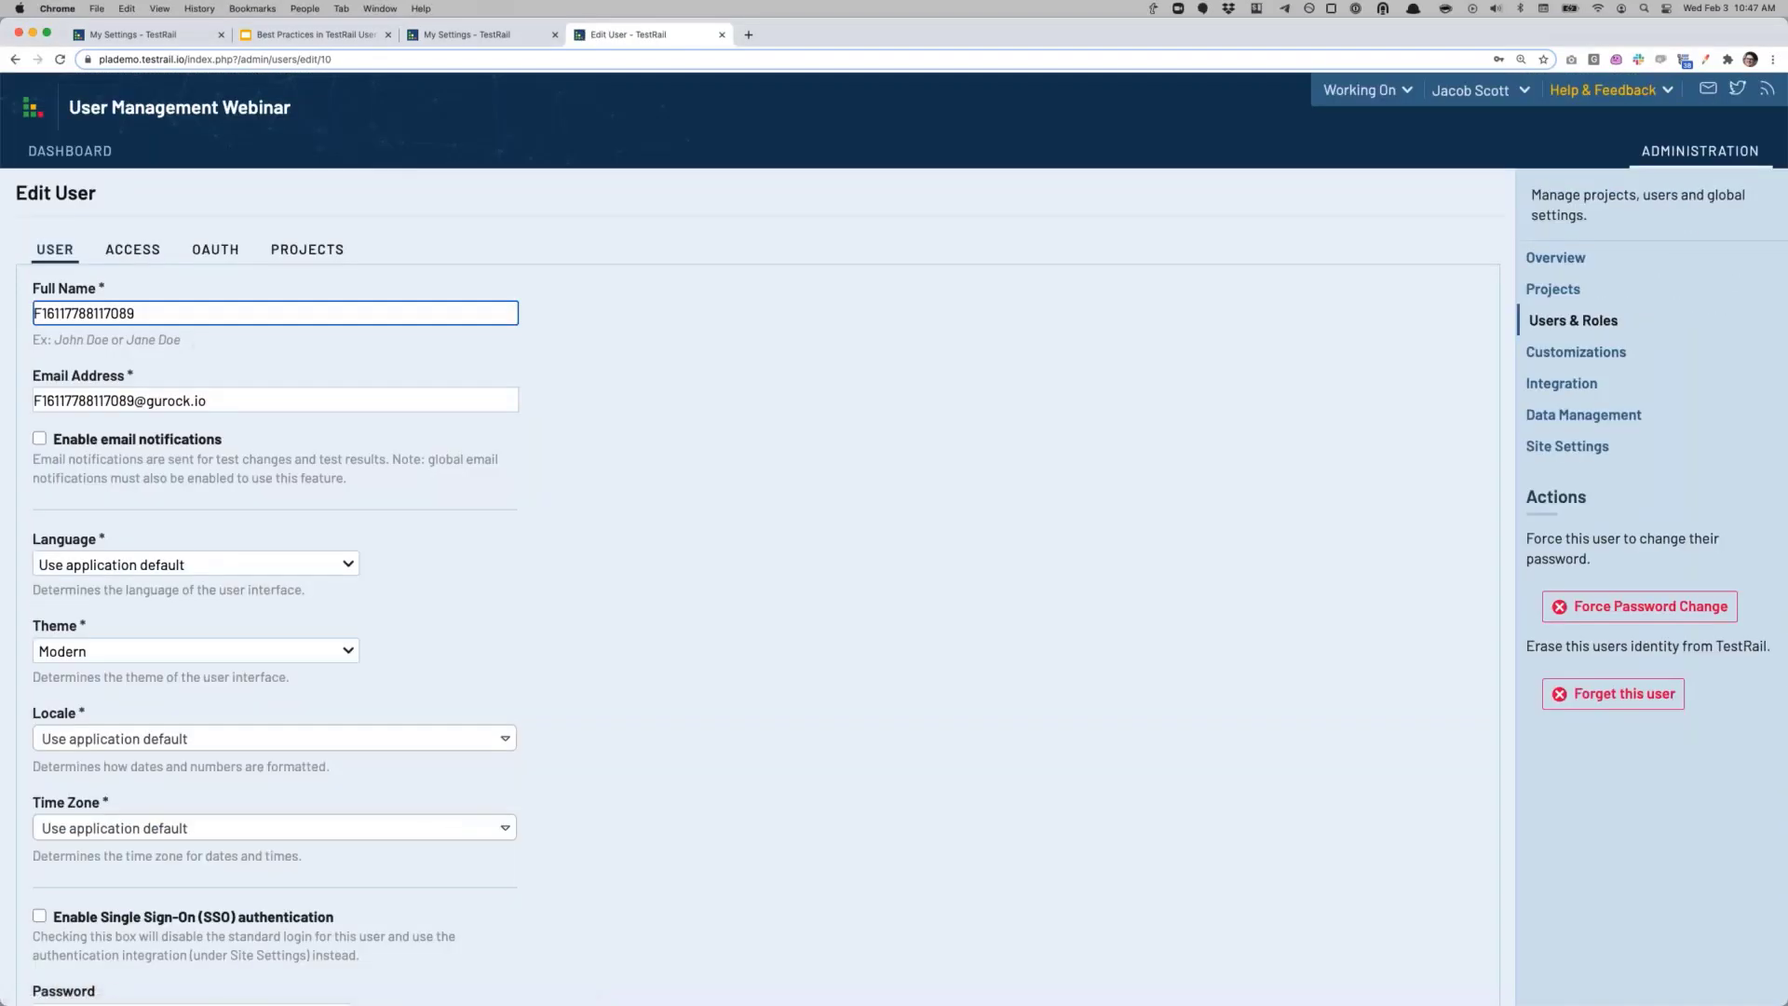
left_click(134, 250)
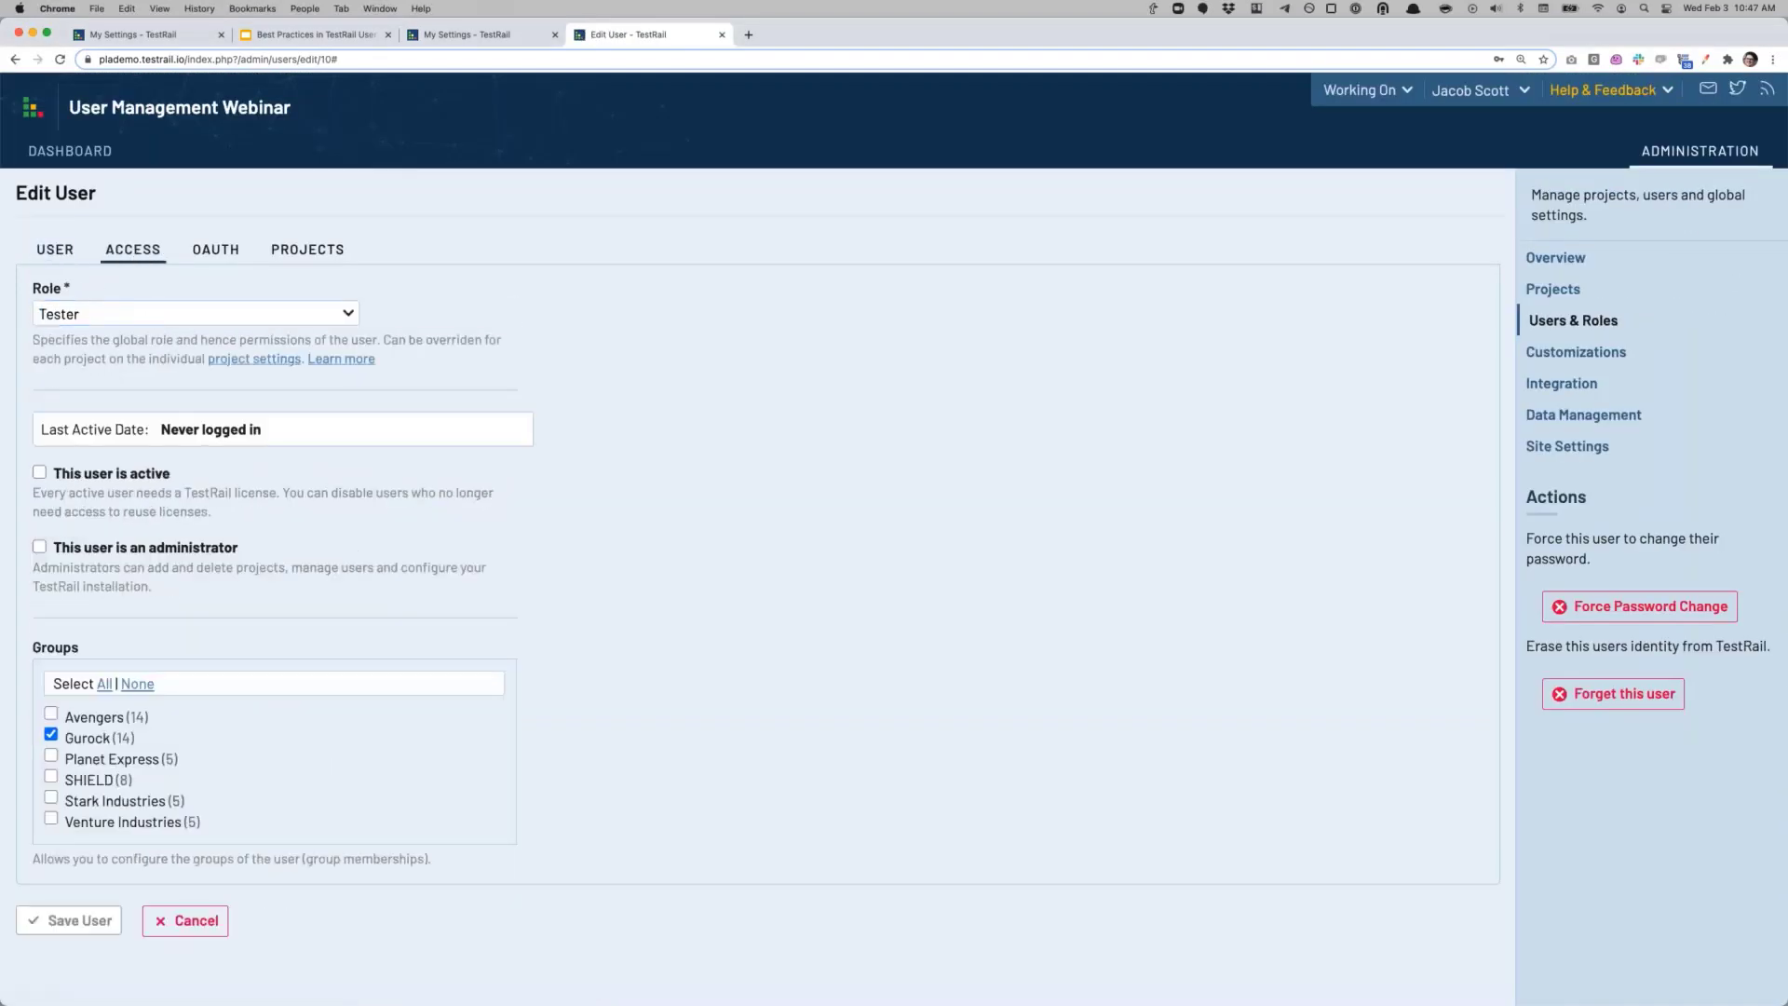
left_click(39, 473)
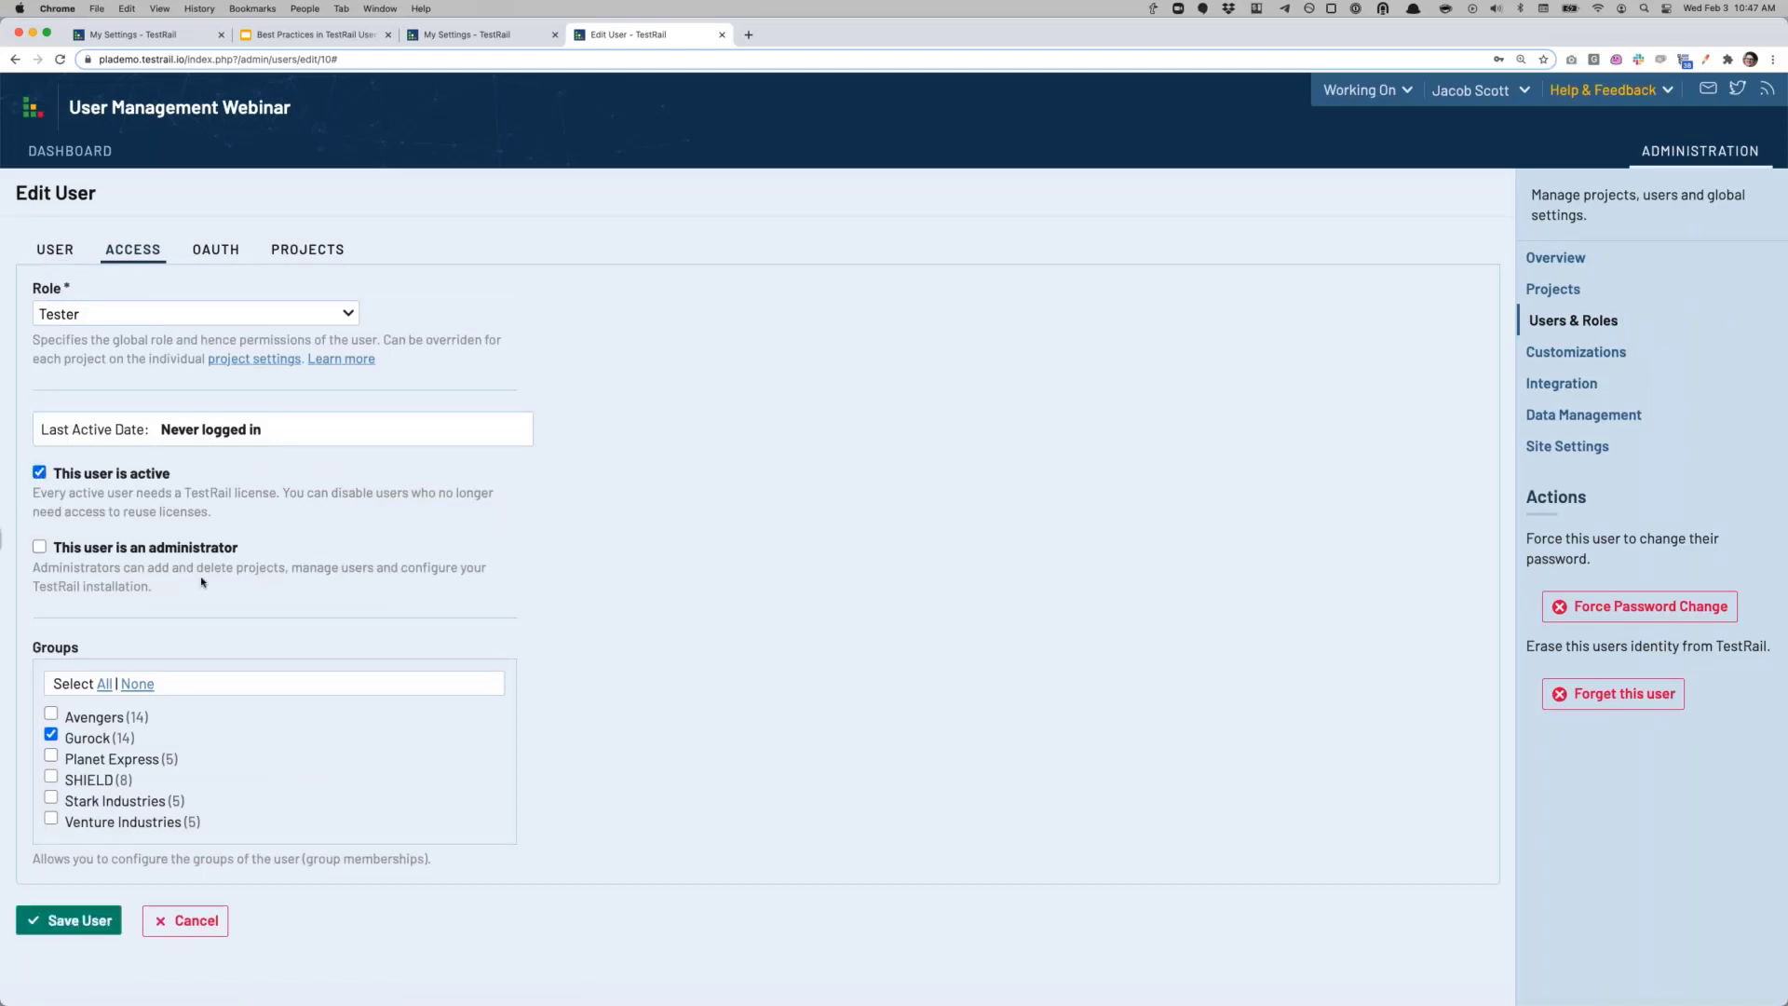
left_click(63, 255)
left_click(80, 290)
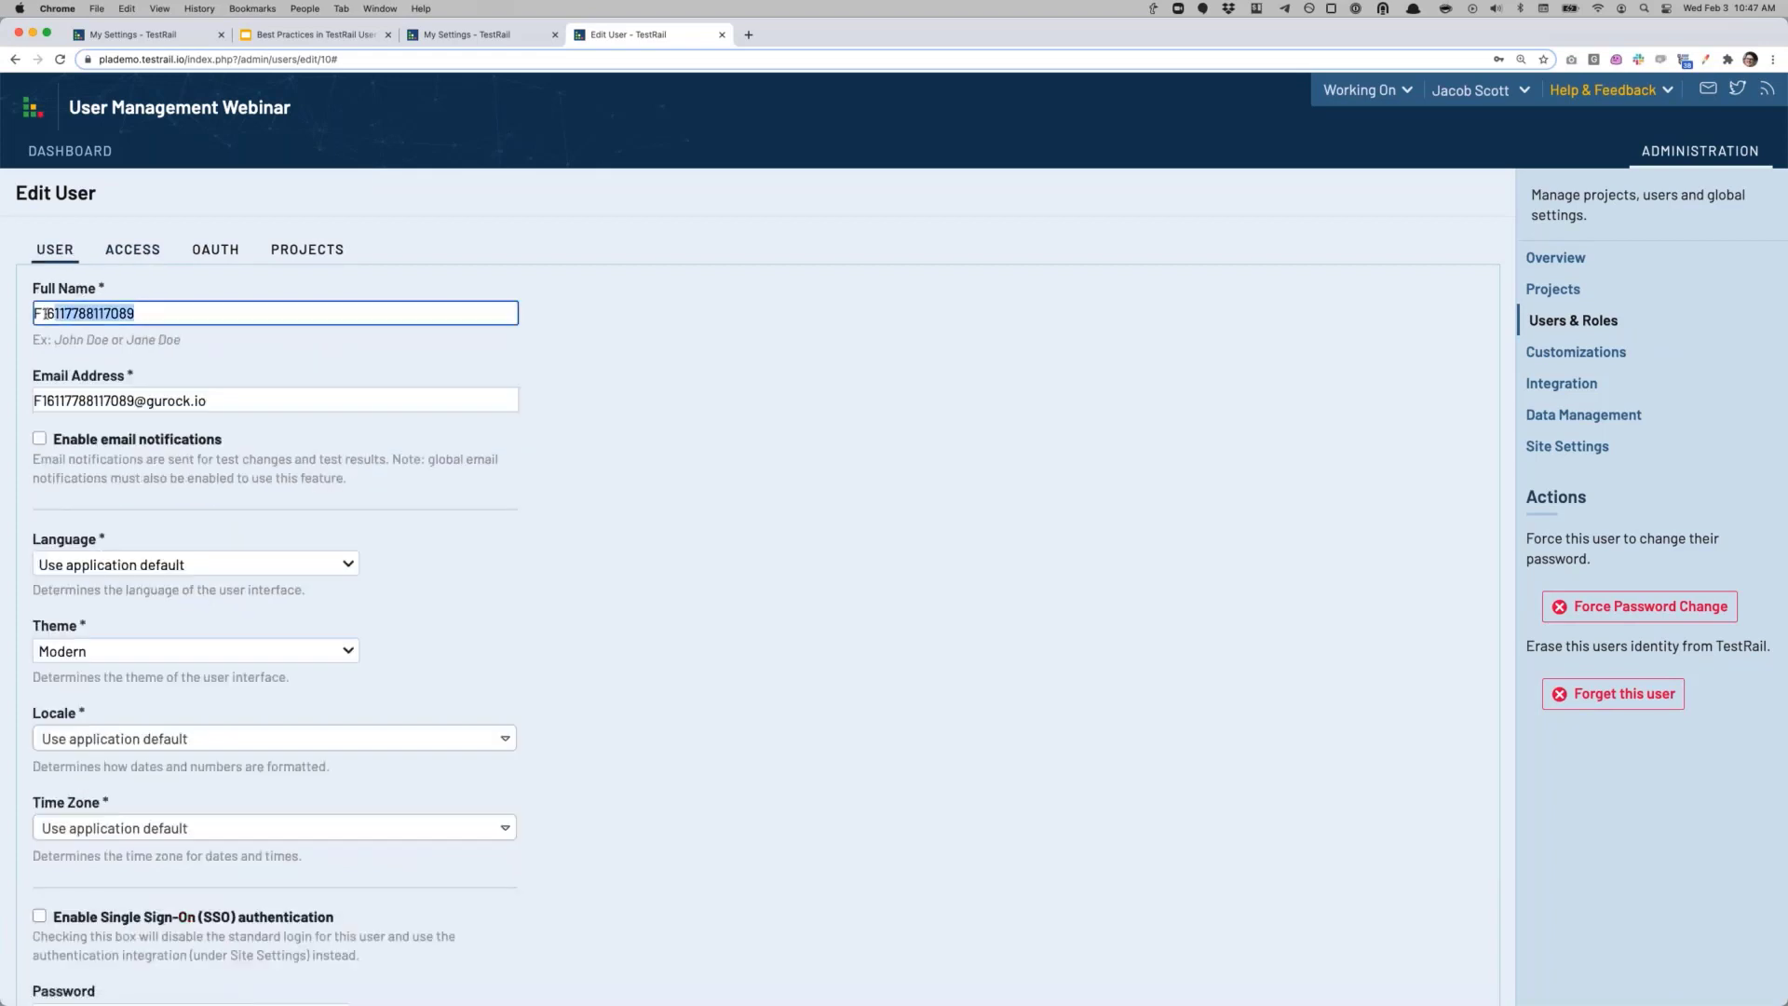
left_click(41, 313)
Step: Toggle 'This user is active' off and on again, then cancel without saving
left_click(134, 252)
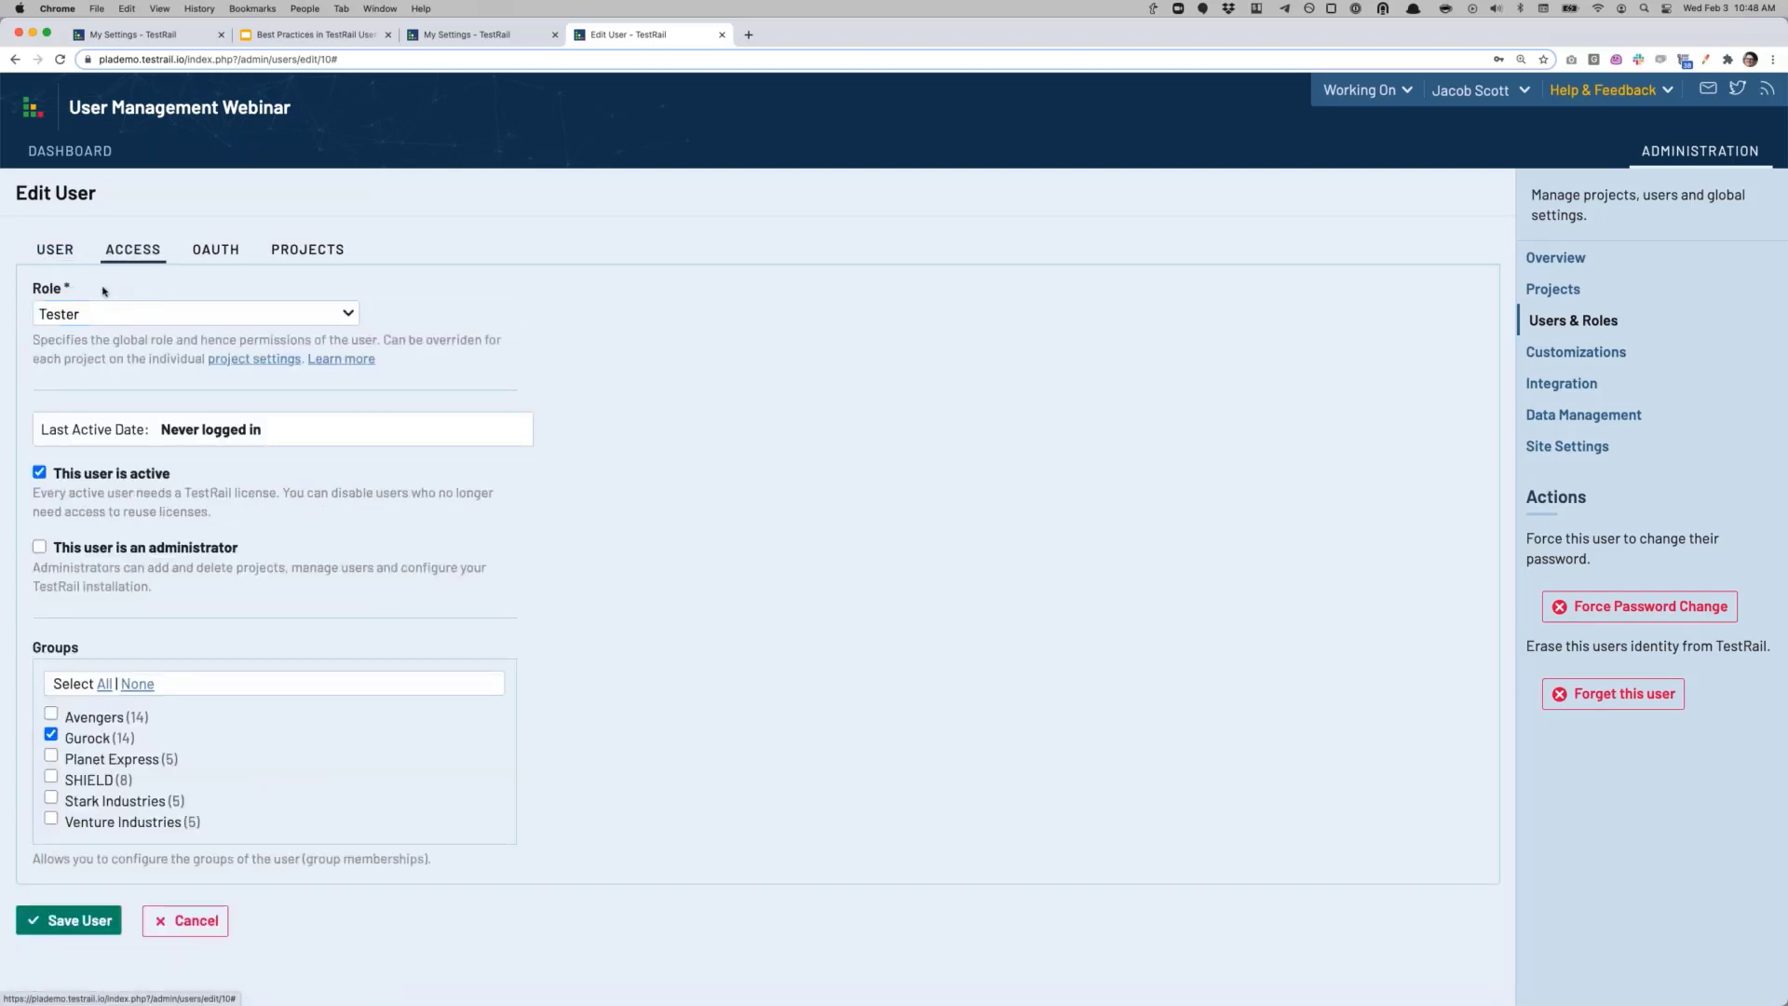
left_click(41, 474)
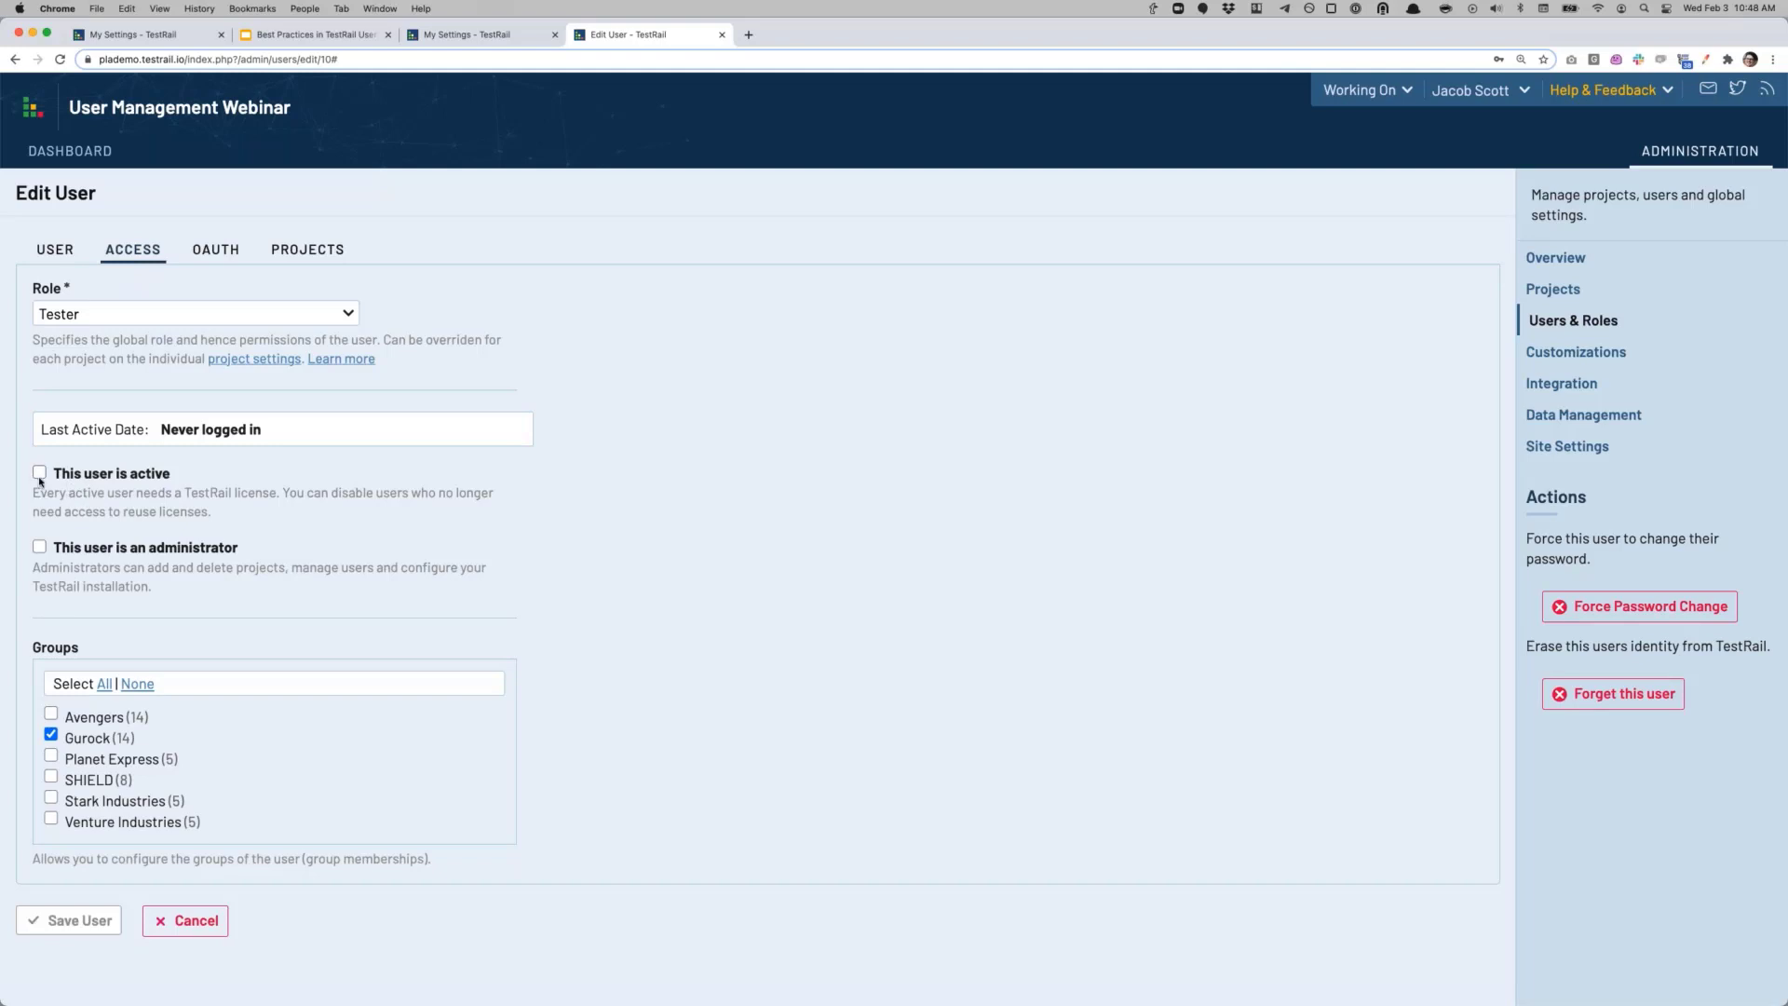
left_click(40, 477)
left_click(40, 477)
left_click(185, 921)
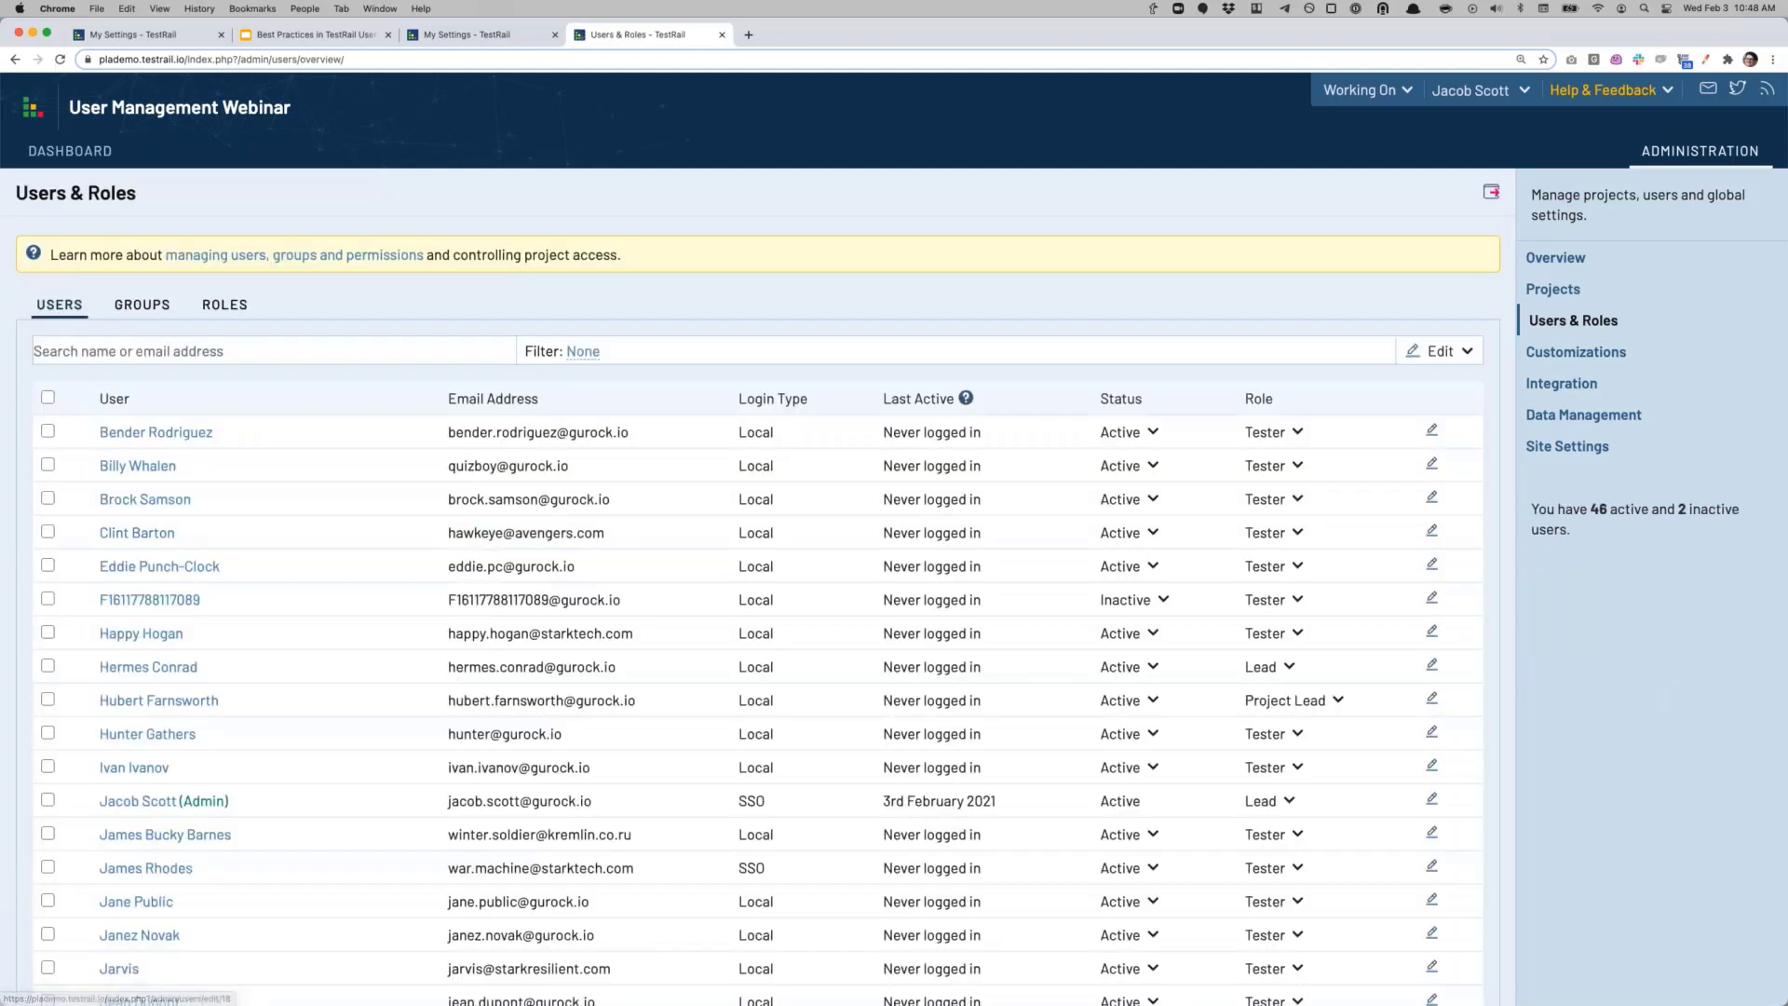
Step: Untick 'This user is active' for the first listed Planet Express Tester, then cancel without saving
left_click(156, 433)
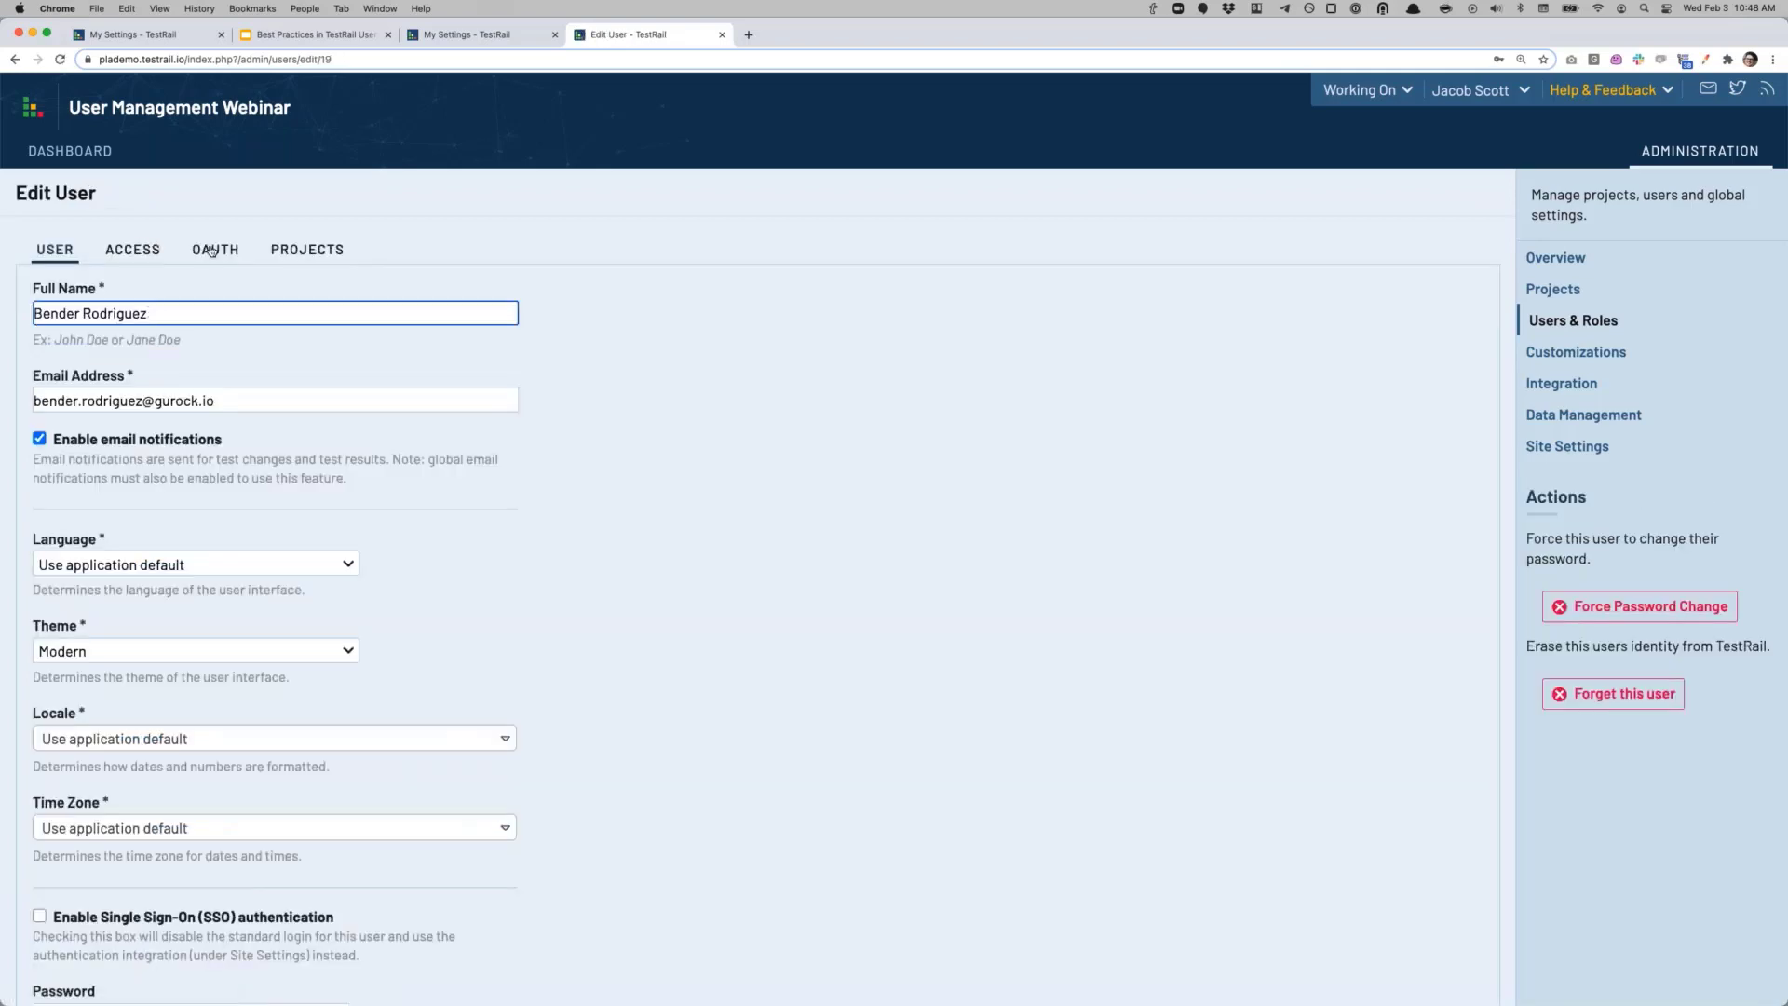
left_click(157, 249)
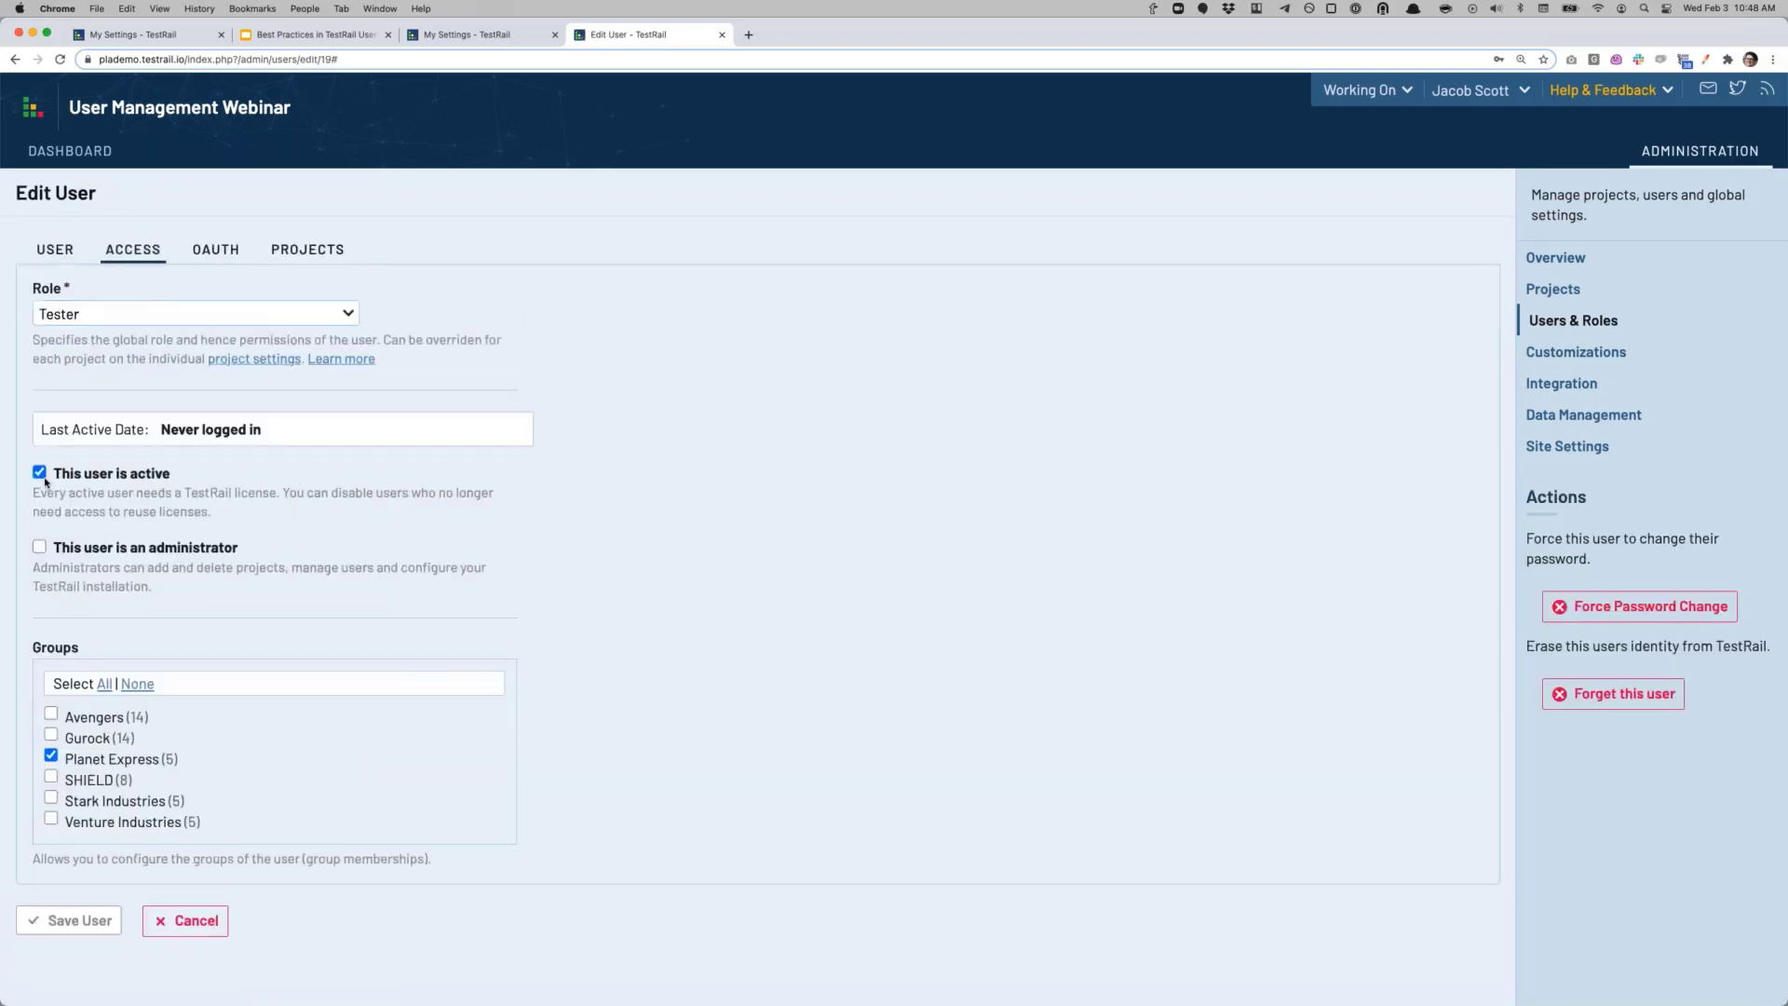
left_click(40, 473)
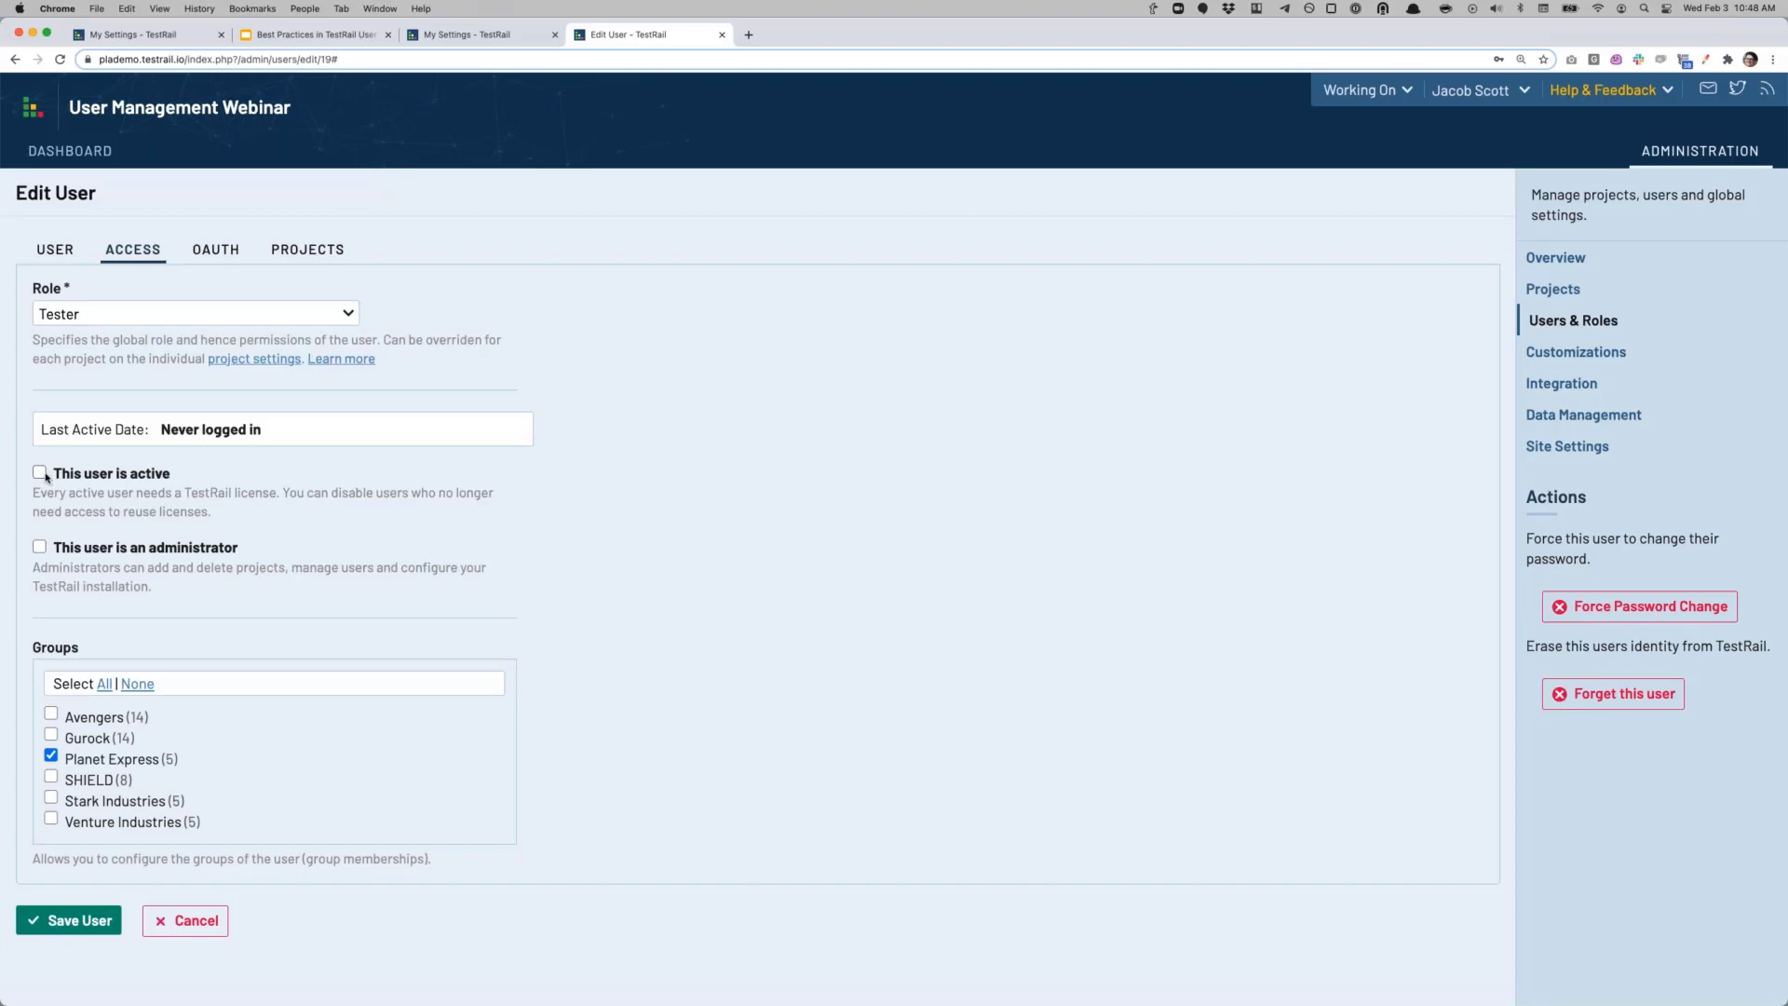
left_click(193, 922)
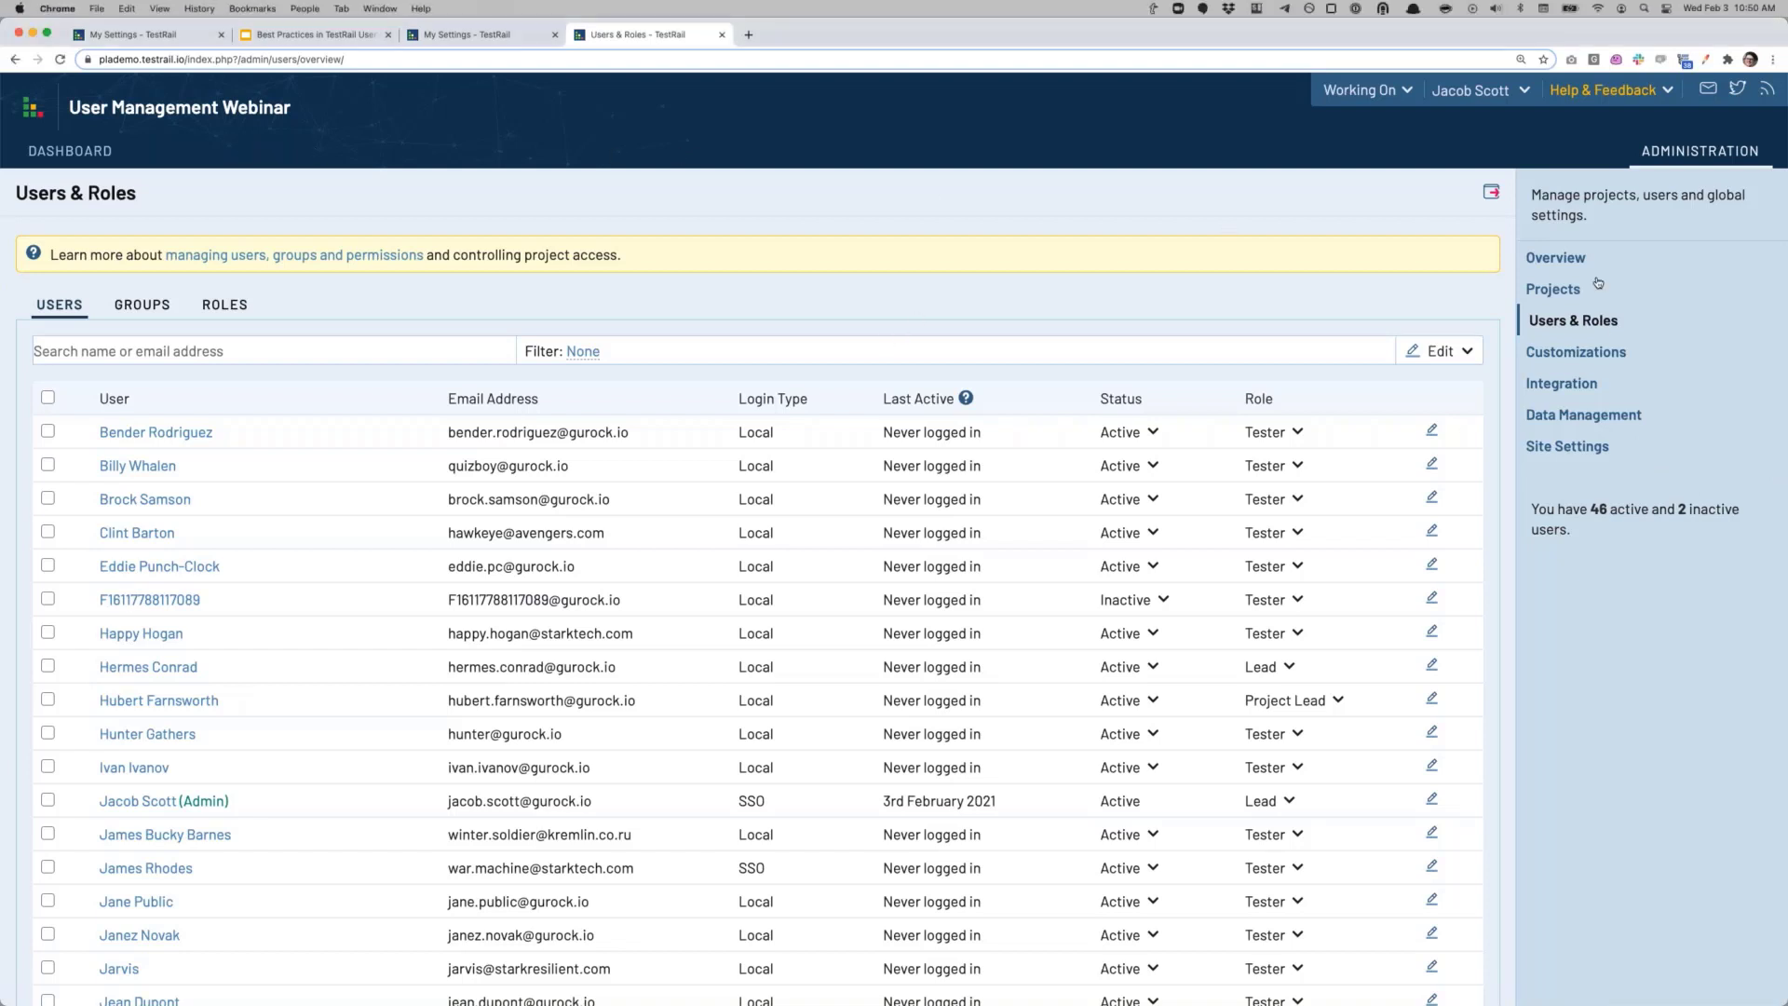
left_click(1567, 446)
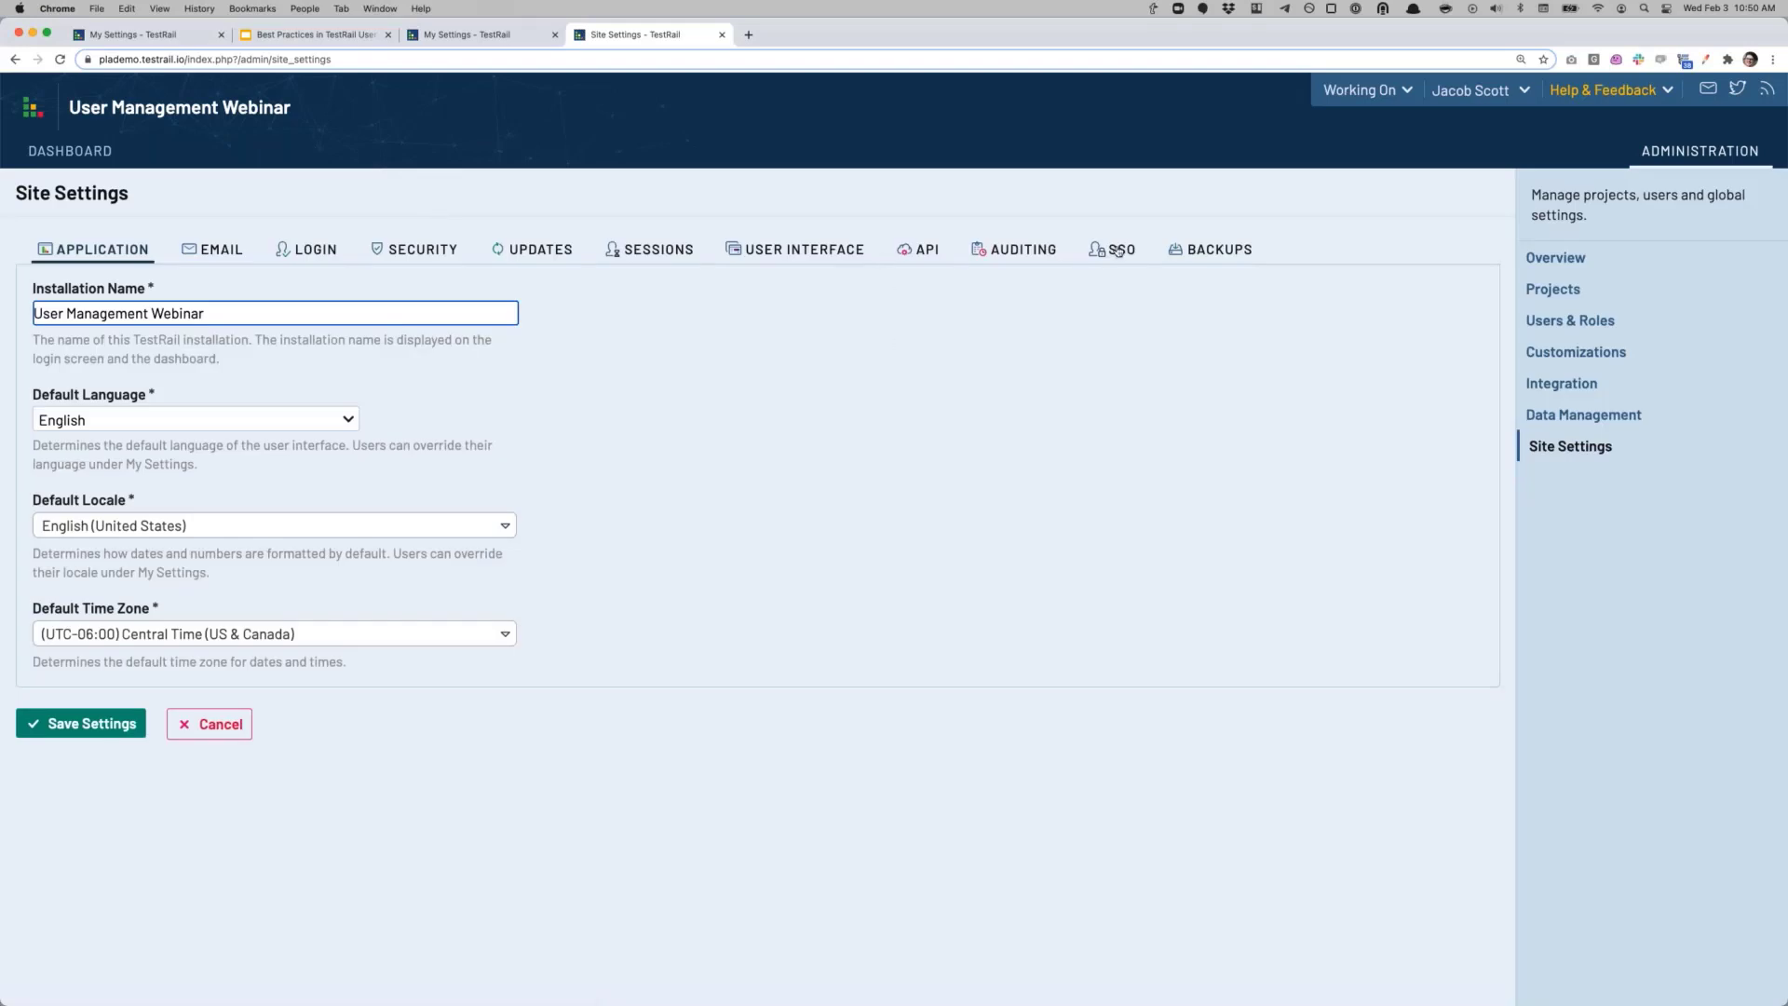
left_click(1108, 252)
scroll(1105, 262, "down", 2)
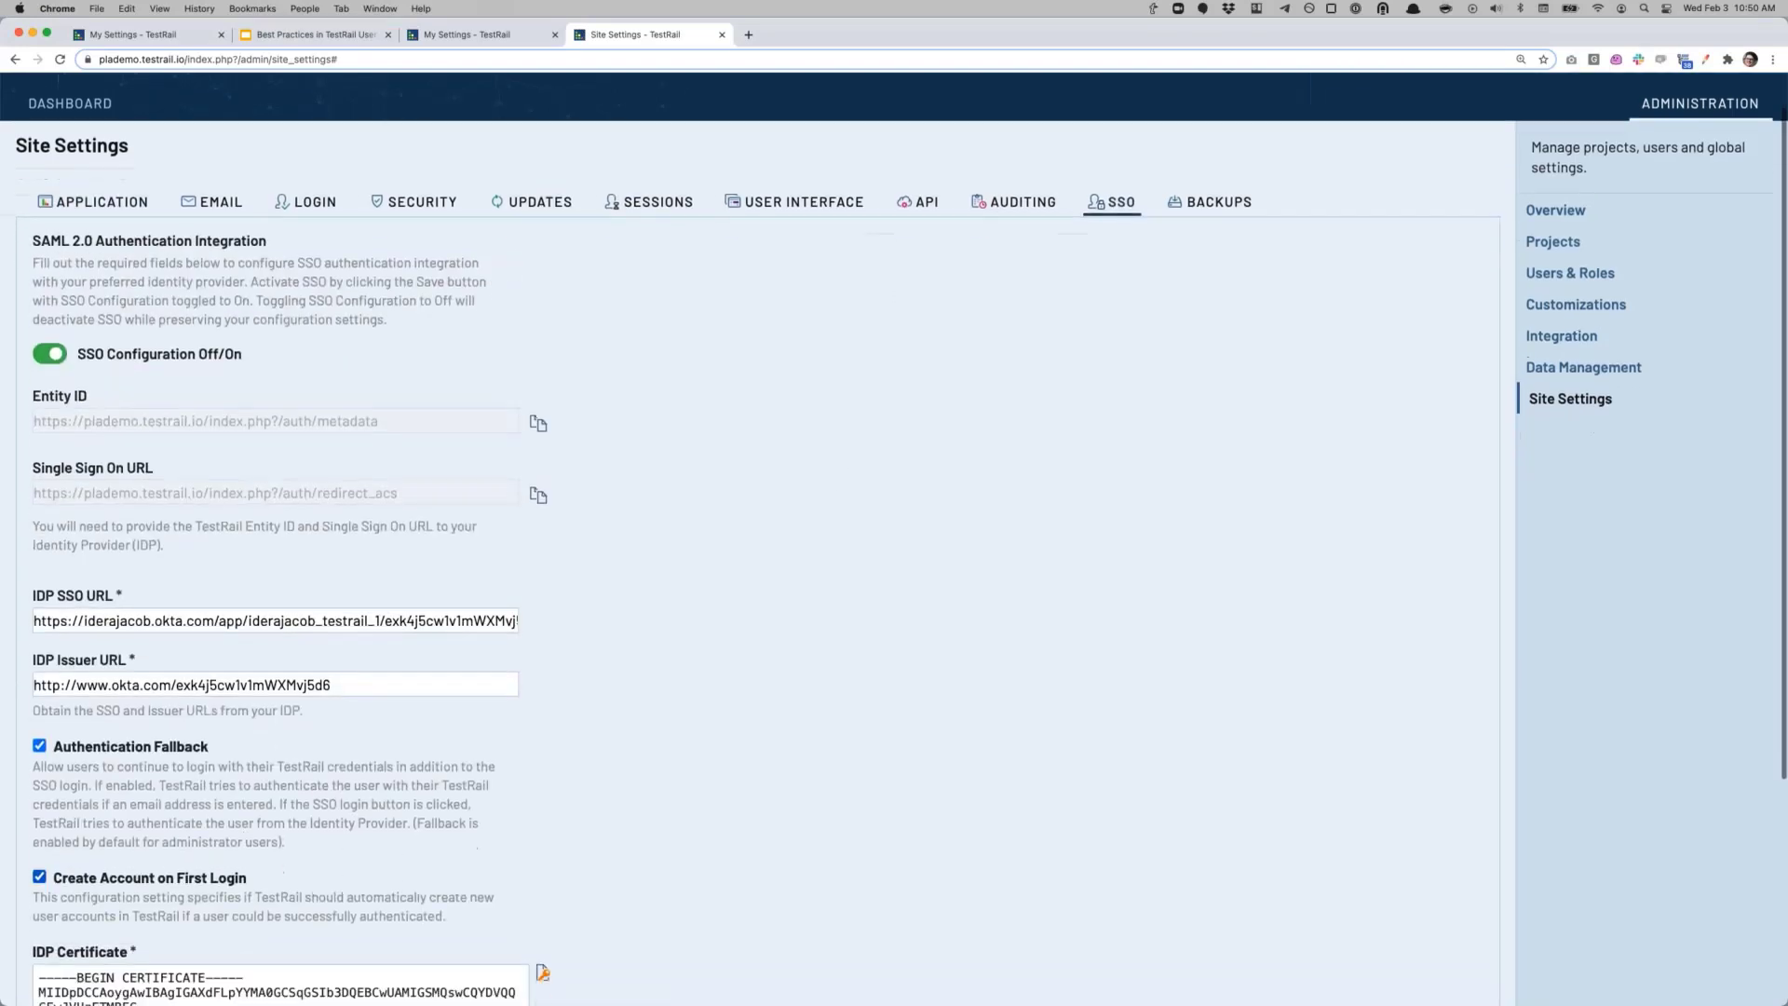
scroll(894, 540, "down", 1)
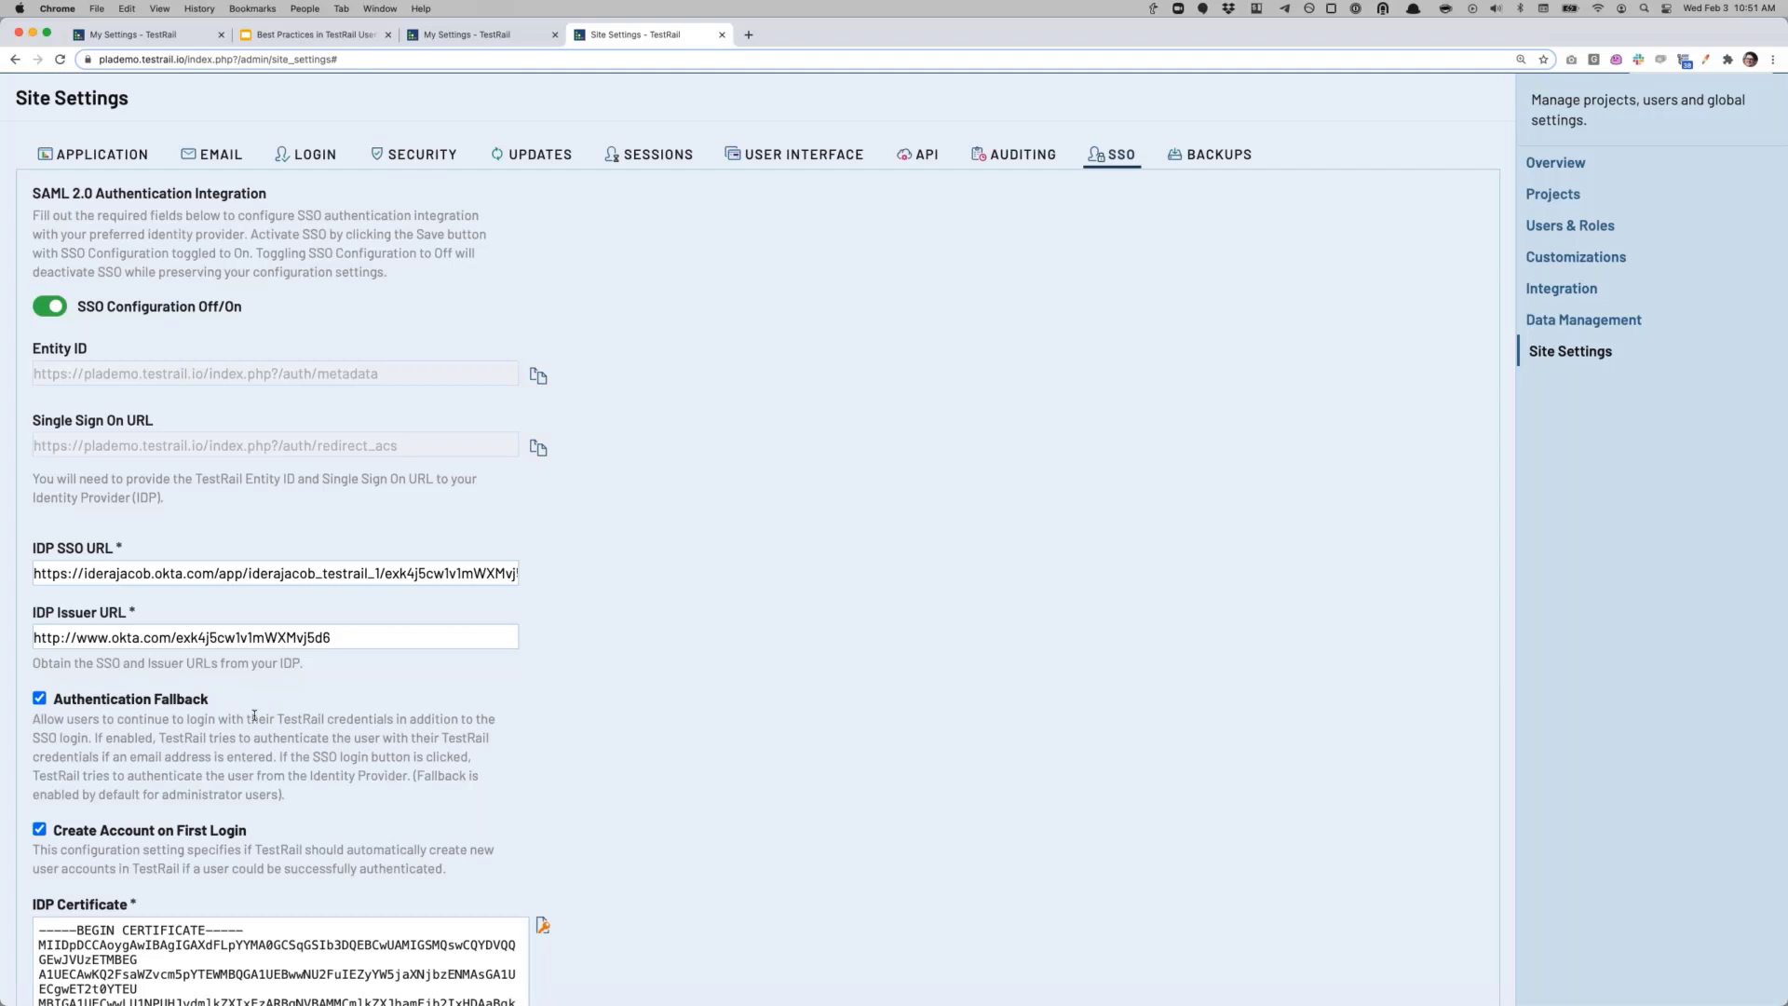
left_click(39, 699)
key("Tab")
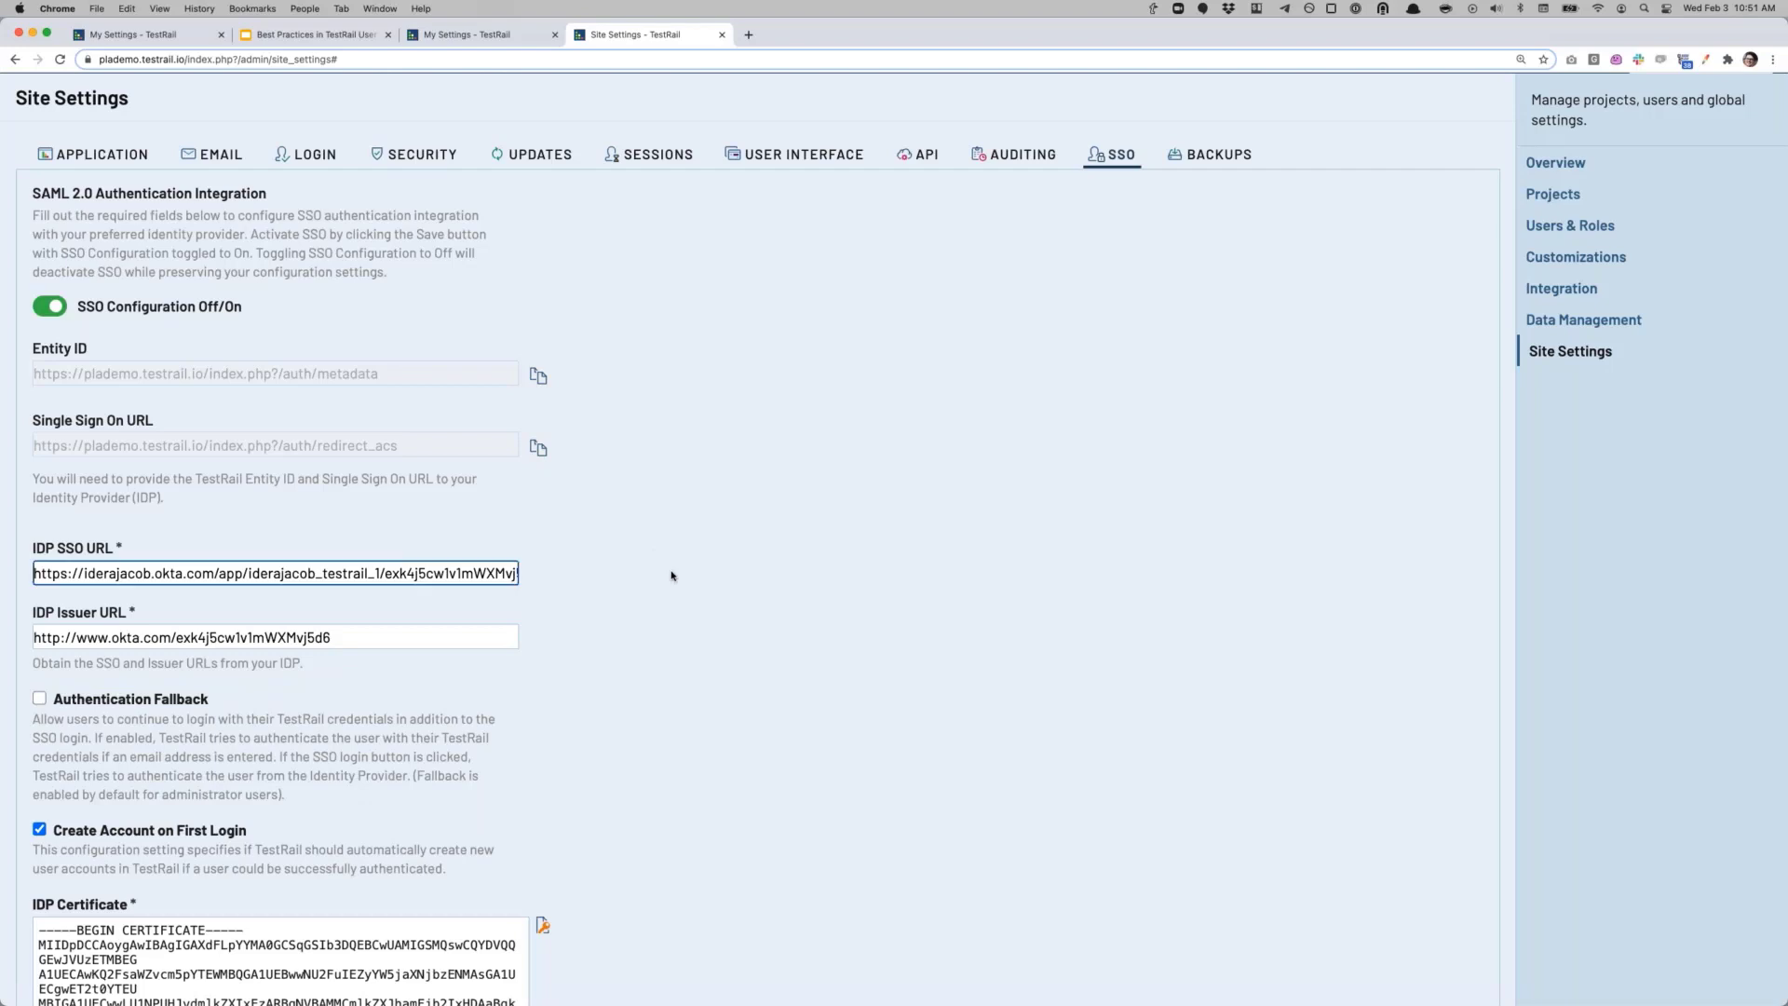
scroll(1017, 453, "up", 2)
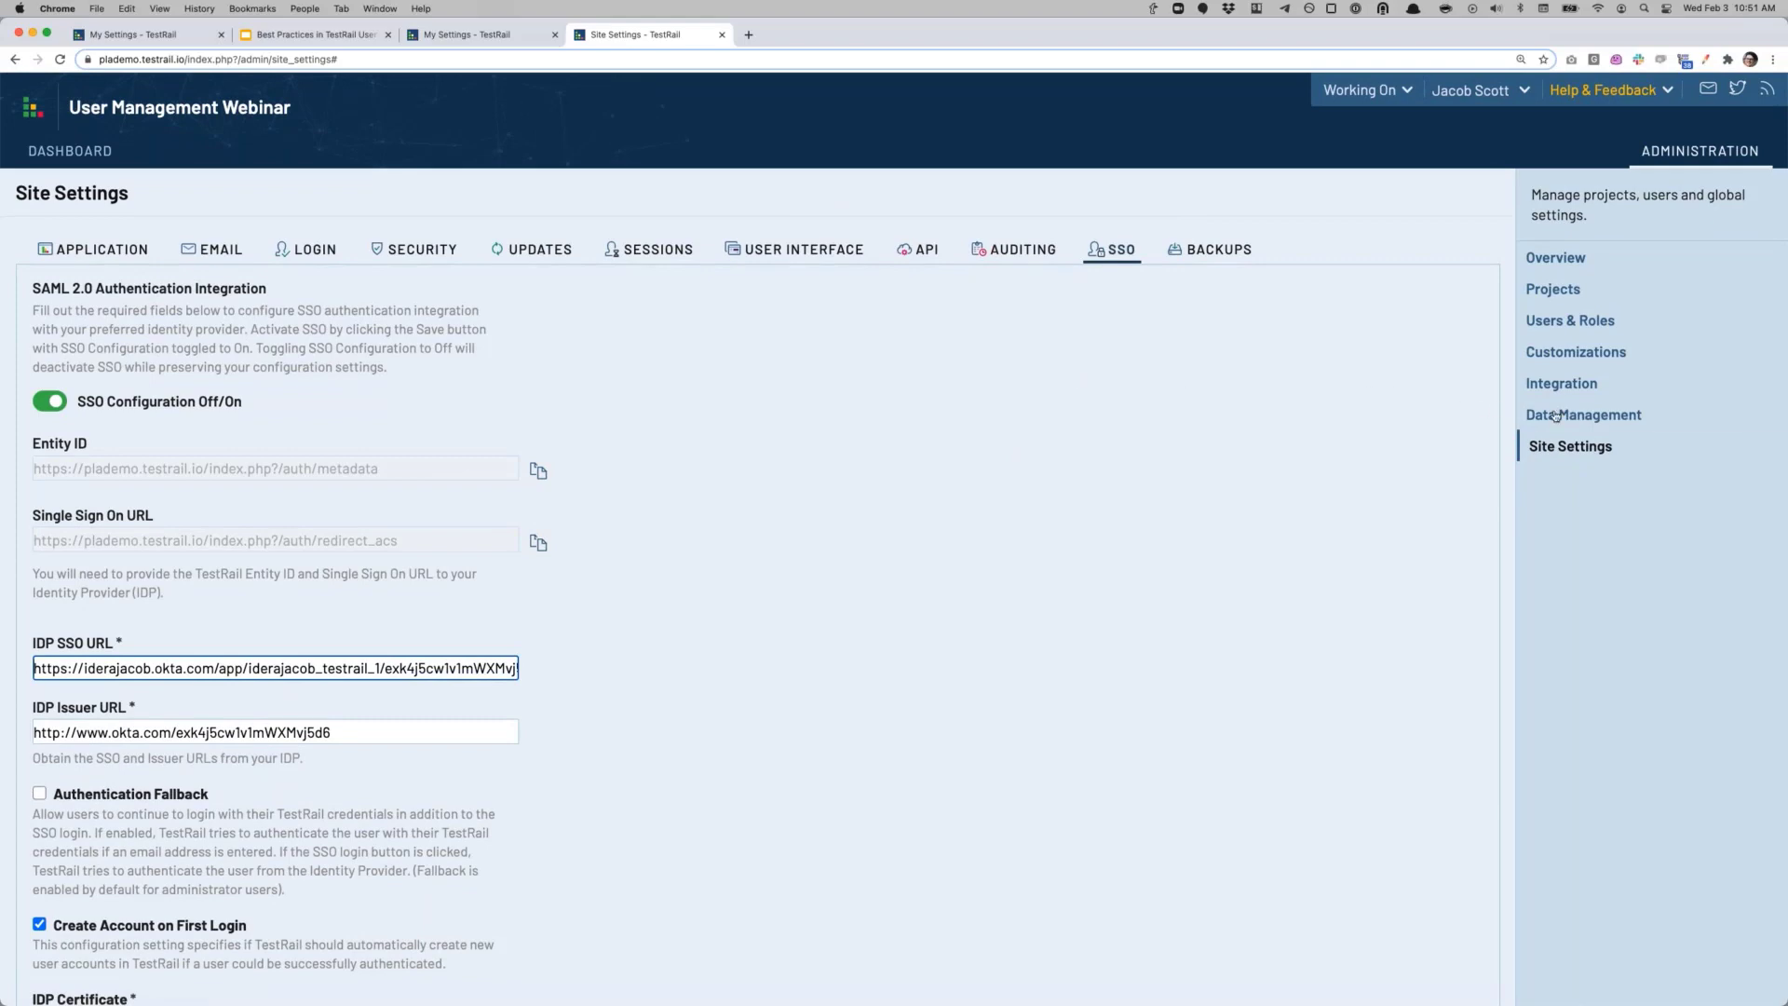
left_click(1582, 333)
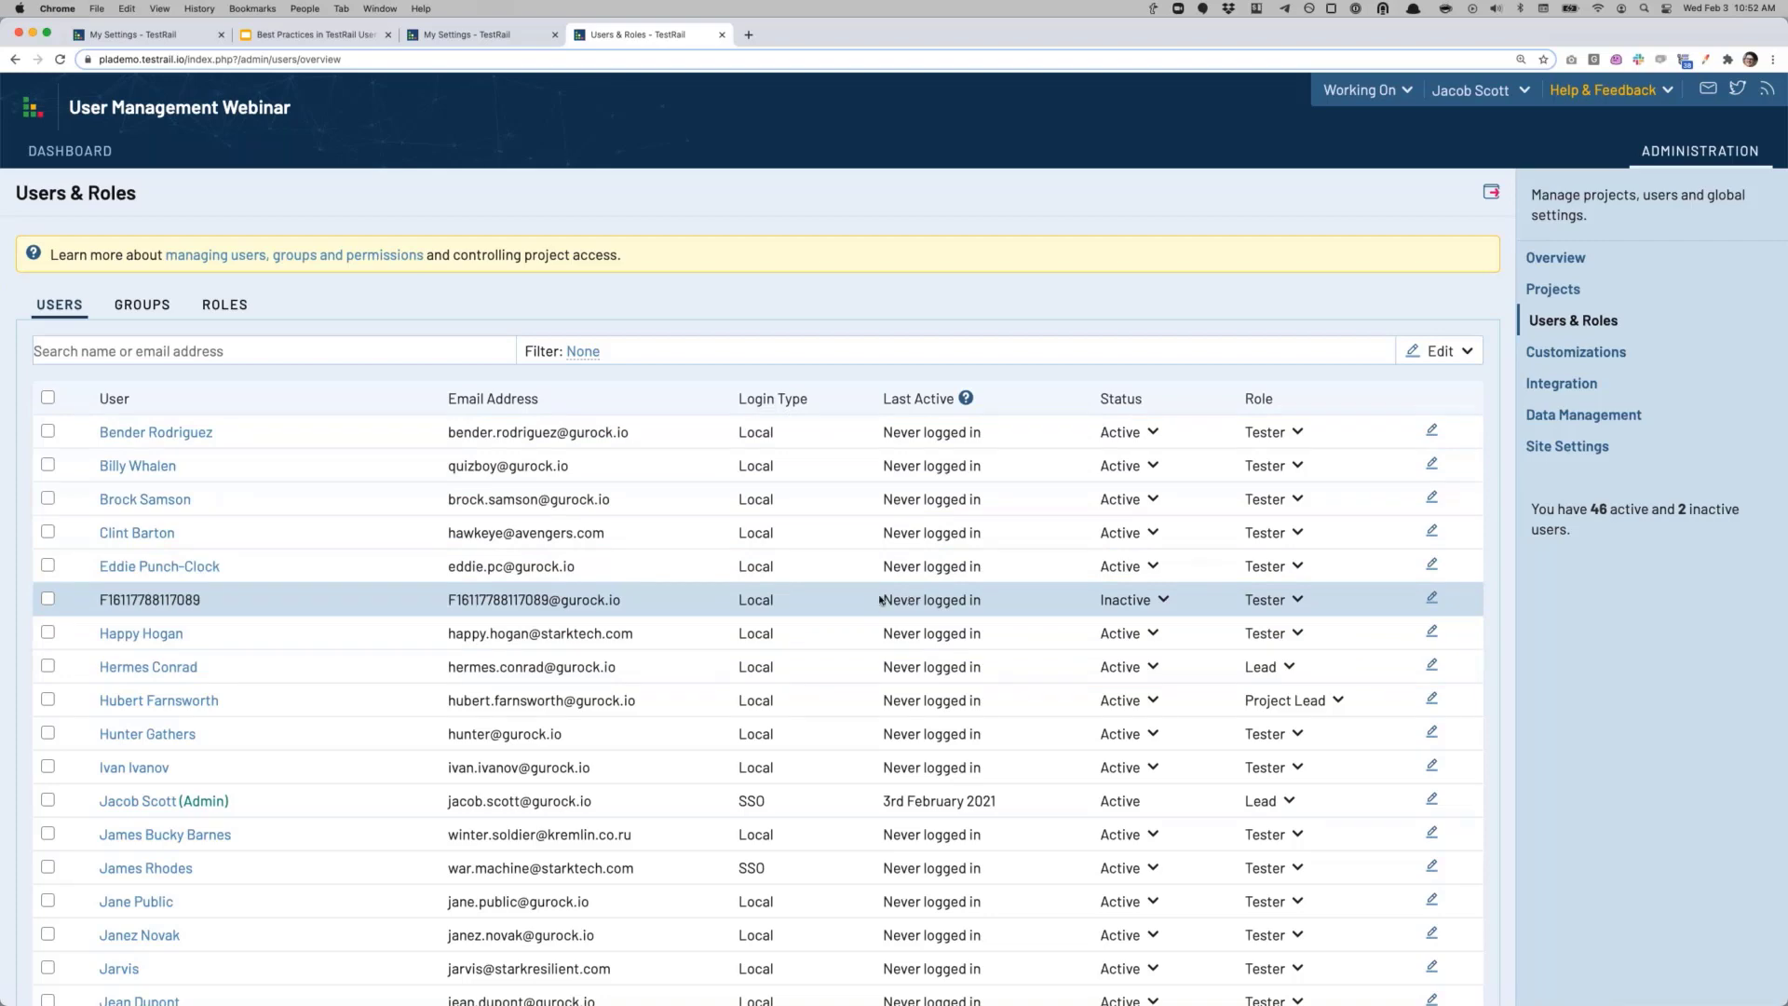
scroll(907, 656, "down", 3)
scroll(859, 679, "down", 2)
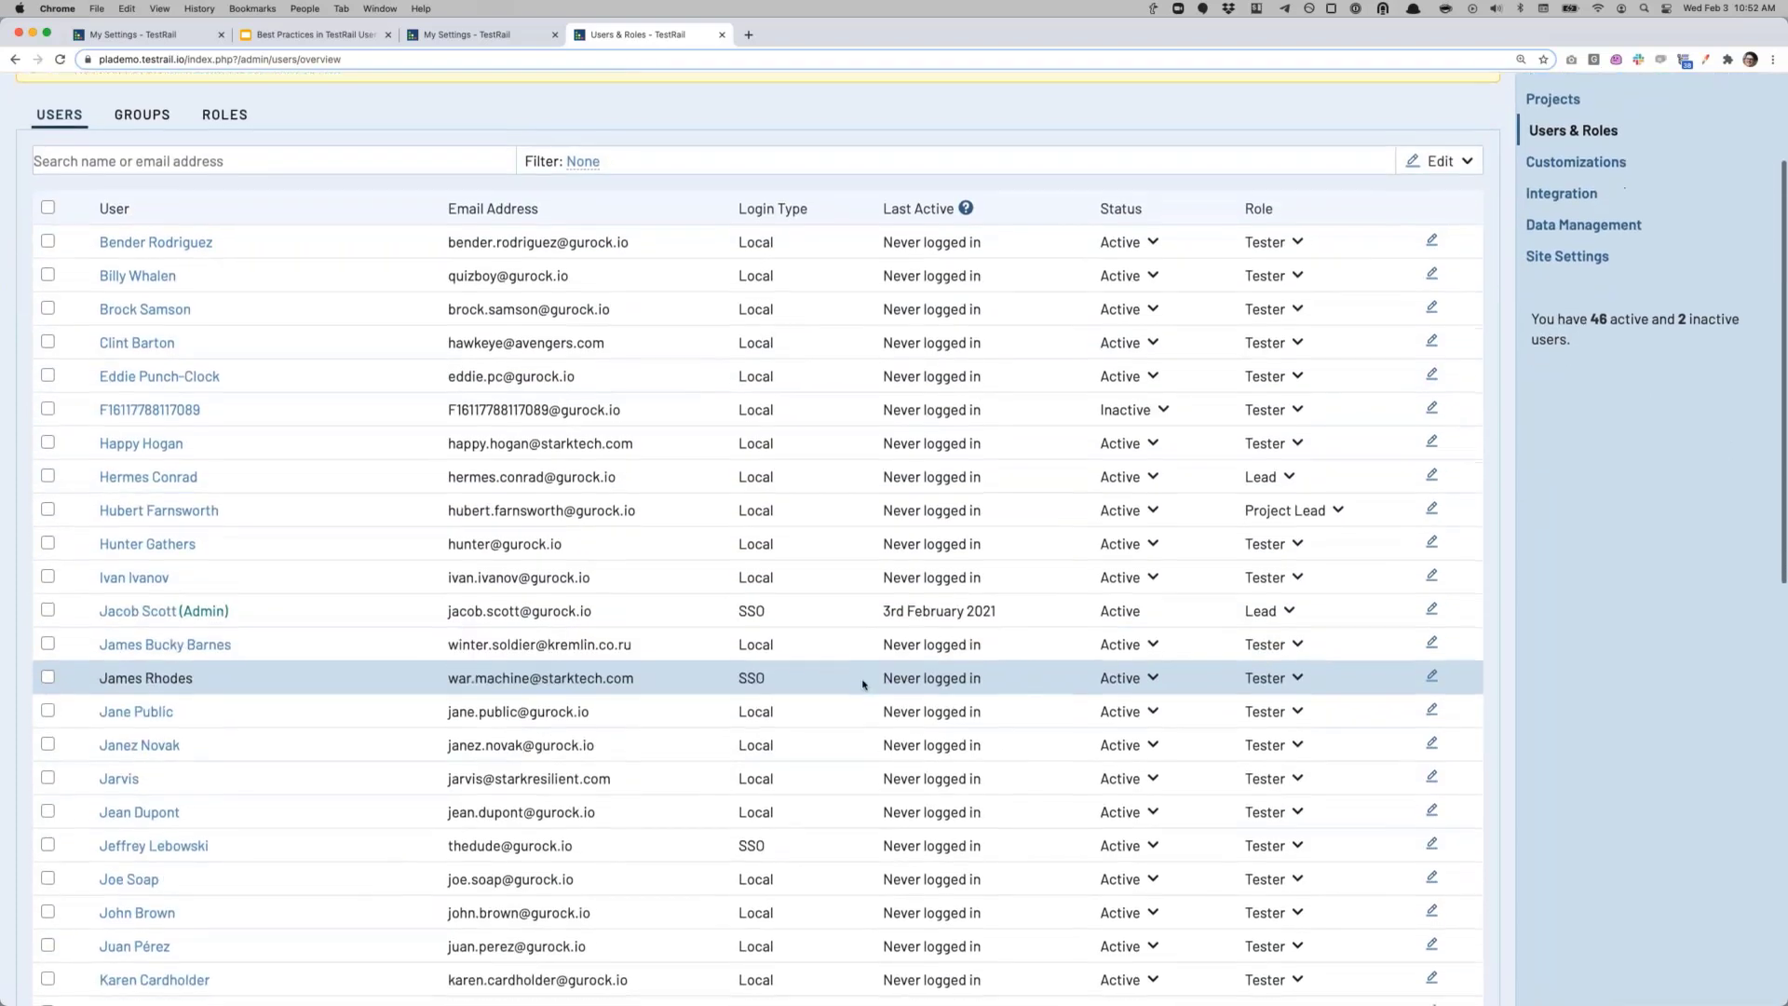
scroll(855, 687, "up", 2)
scroll(854, 687, "up", 1)
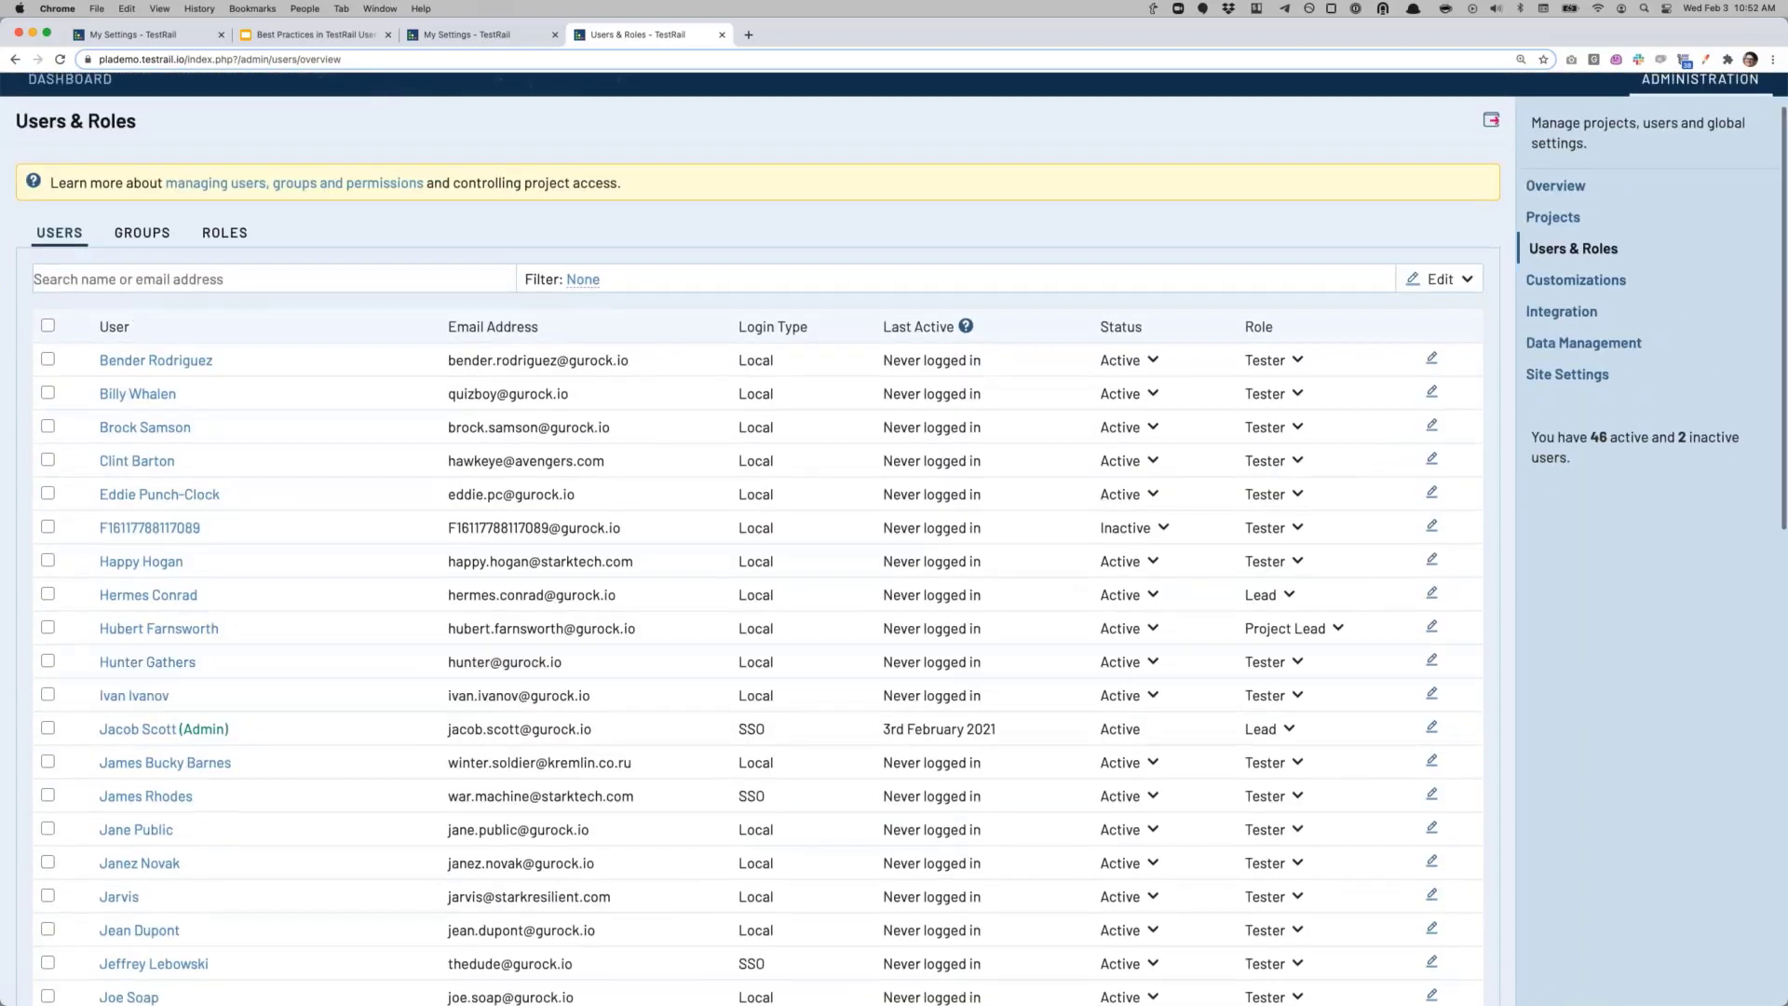
left_click(154, 355)
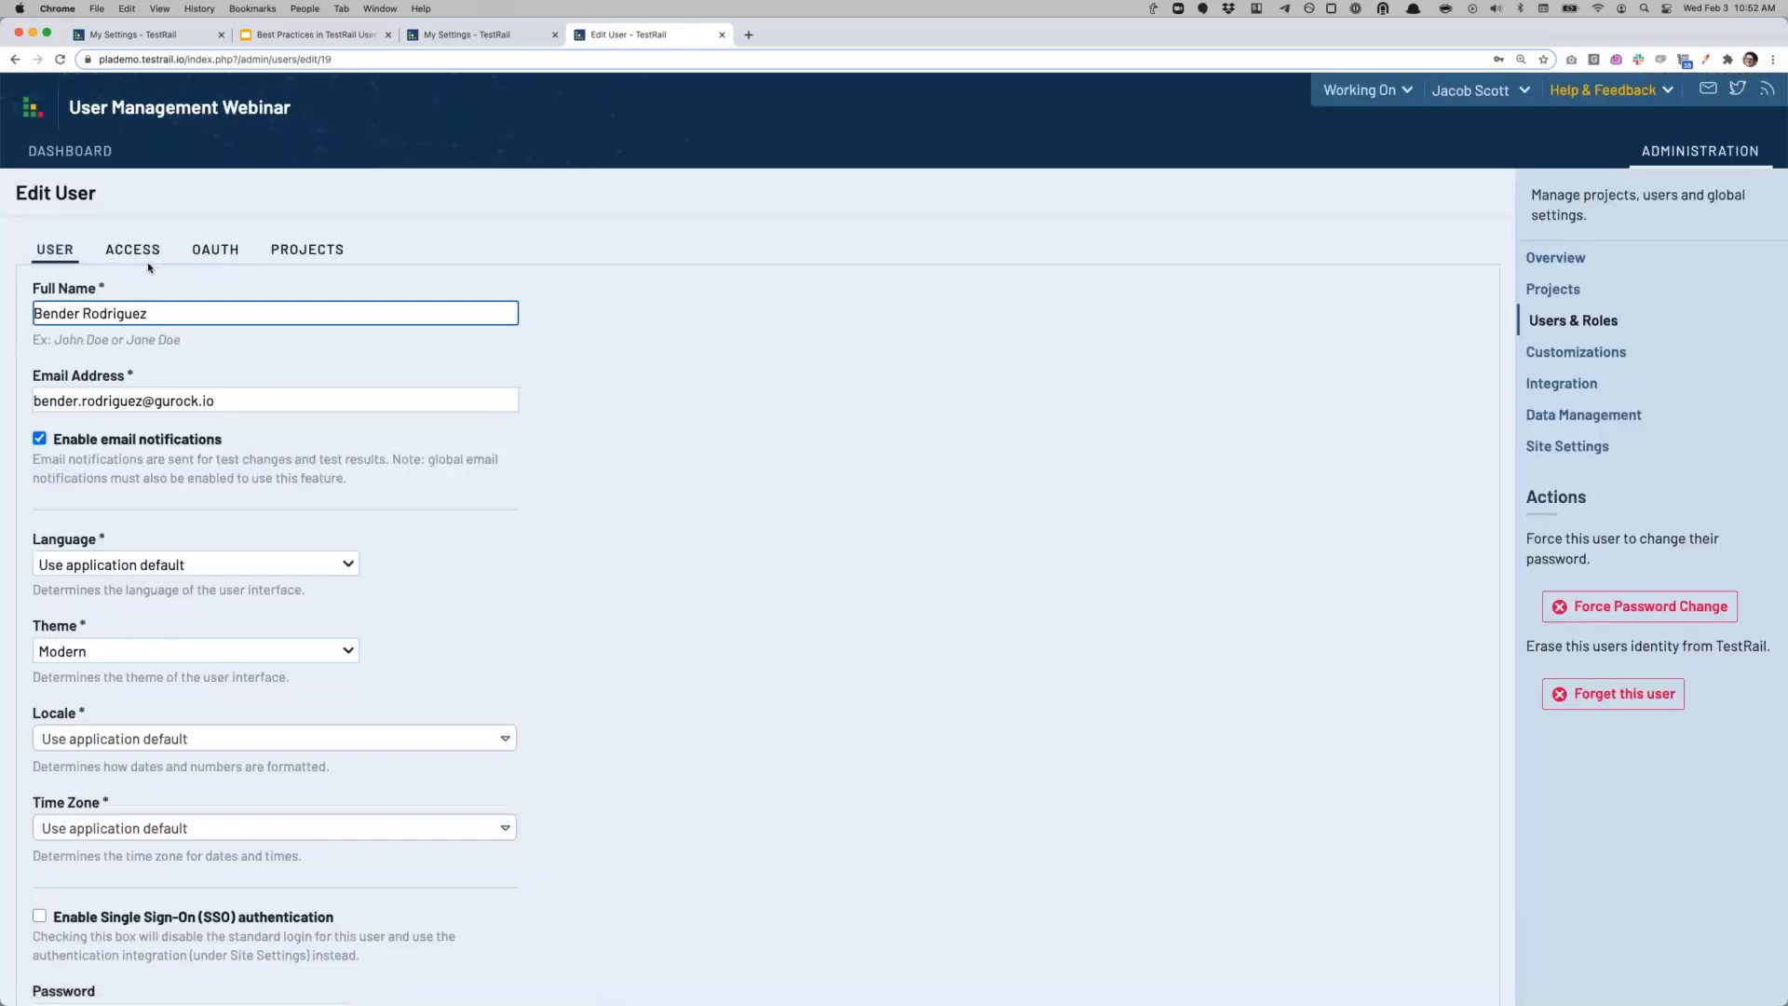
scroll(394, 693, "down", 3)
scroll(394, 693, "up", 4)
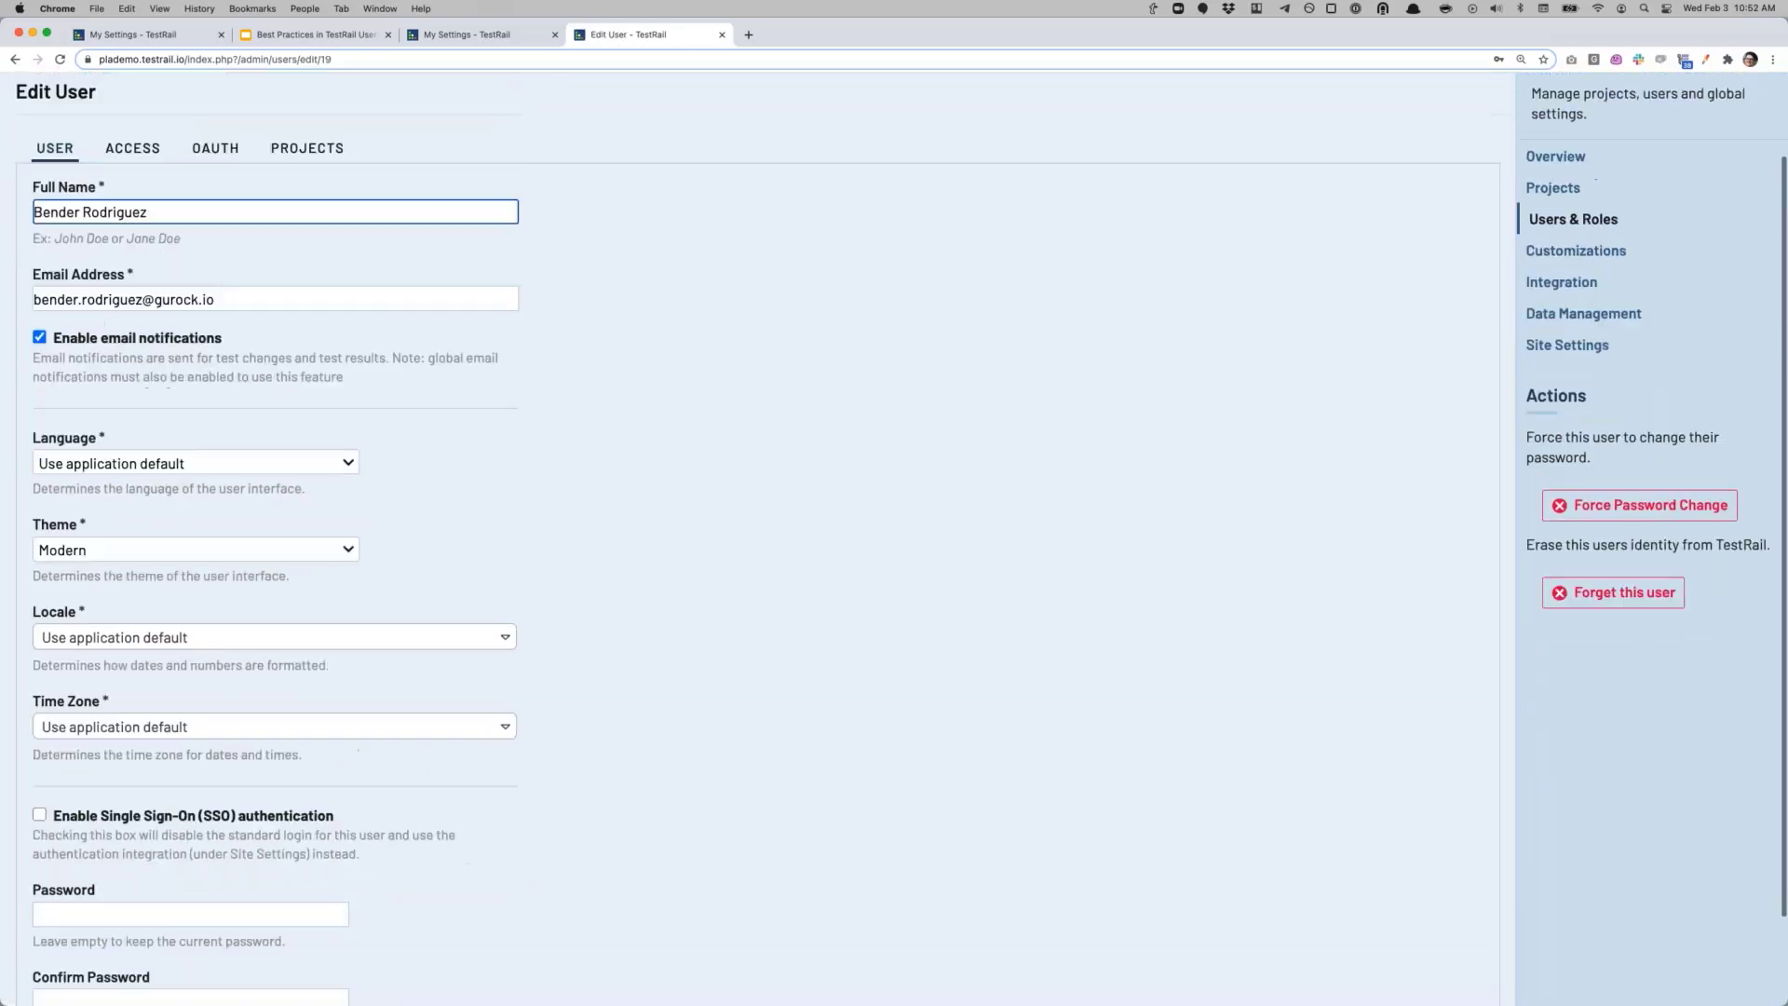
left_click(133, 250)
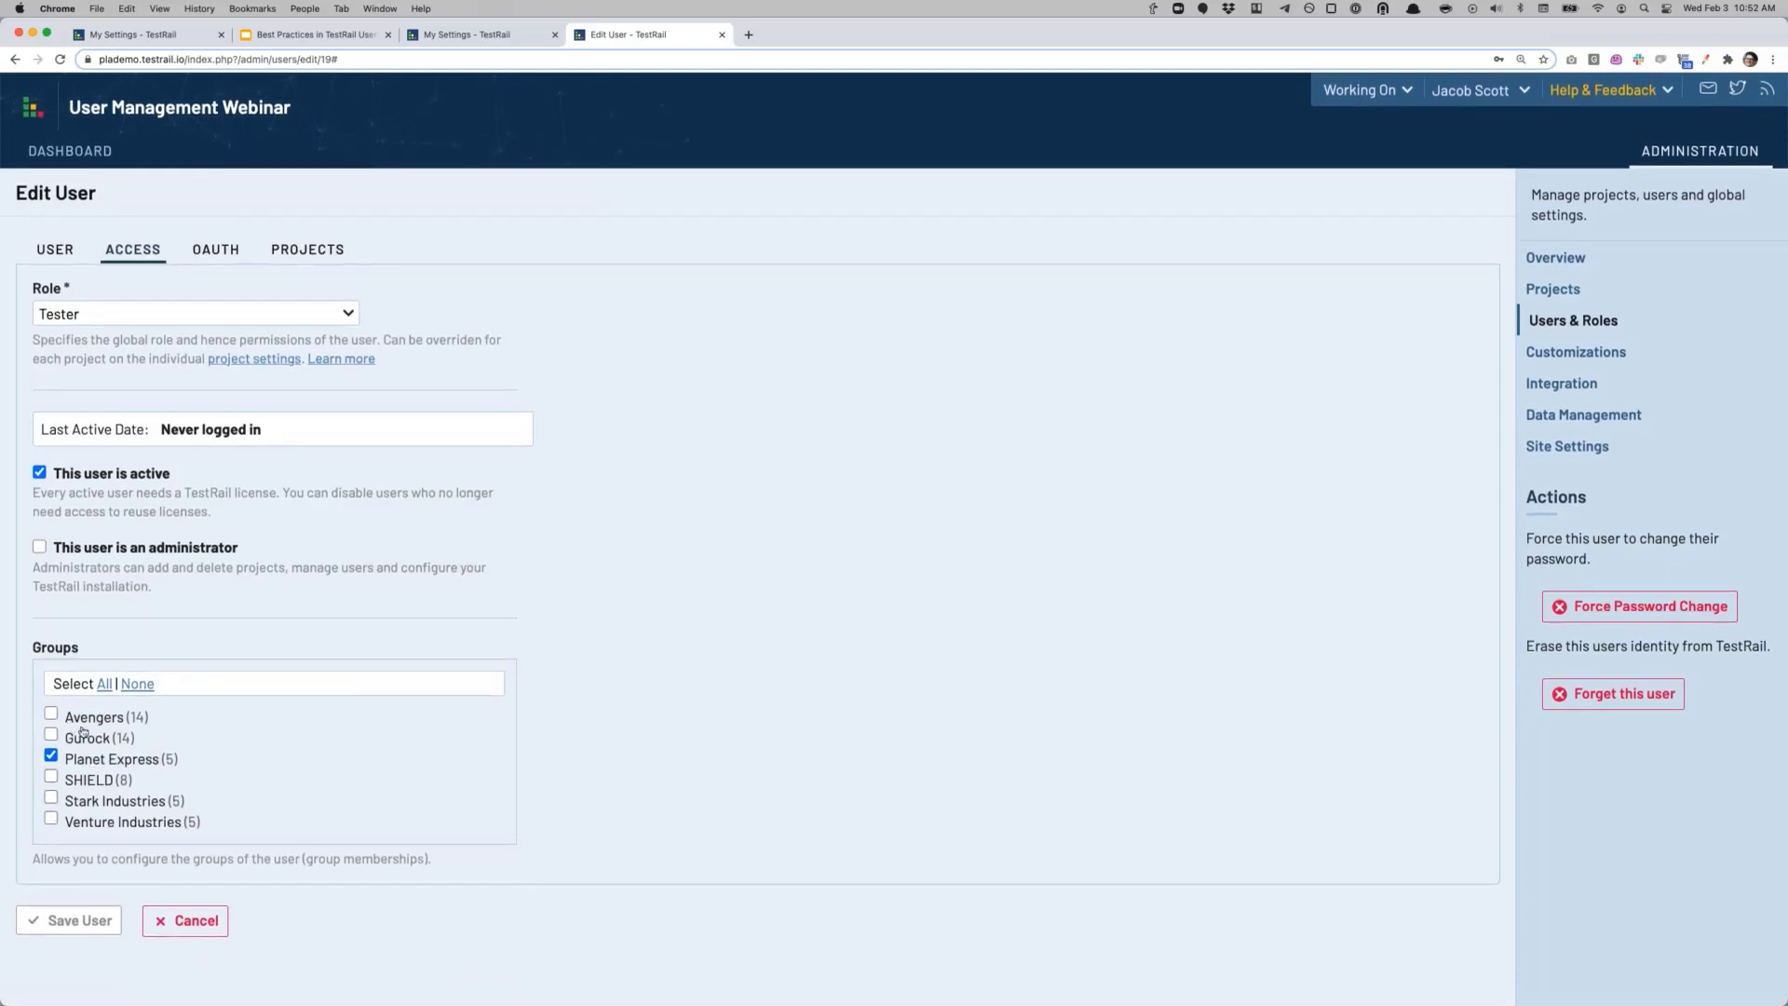
left_click(187, 921)
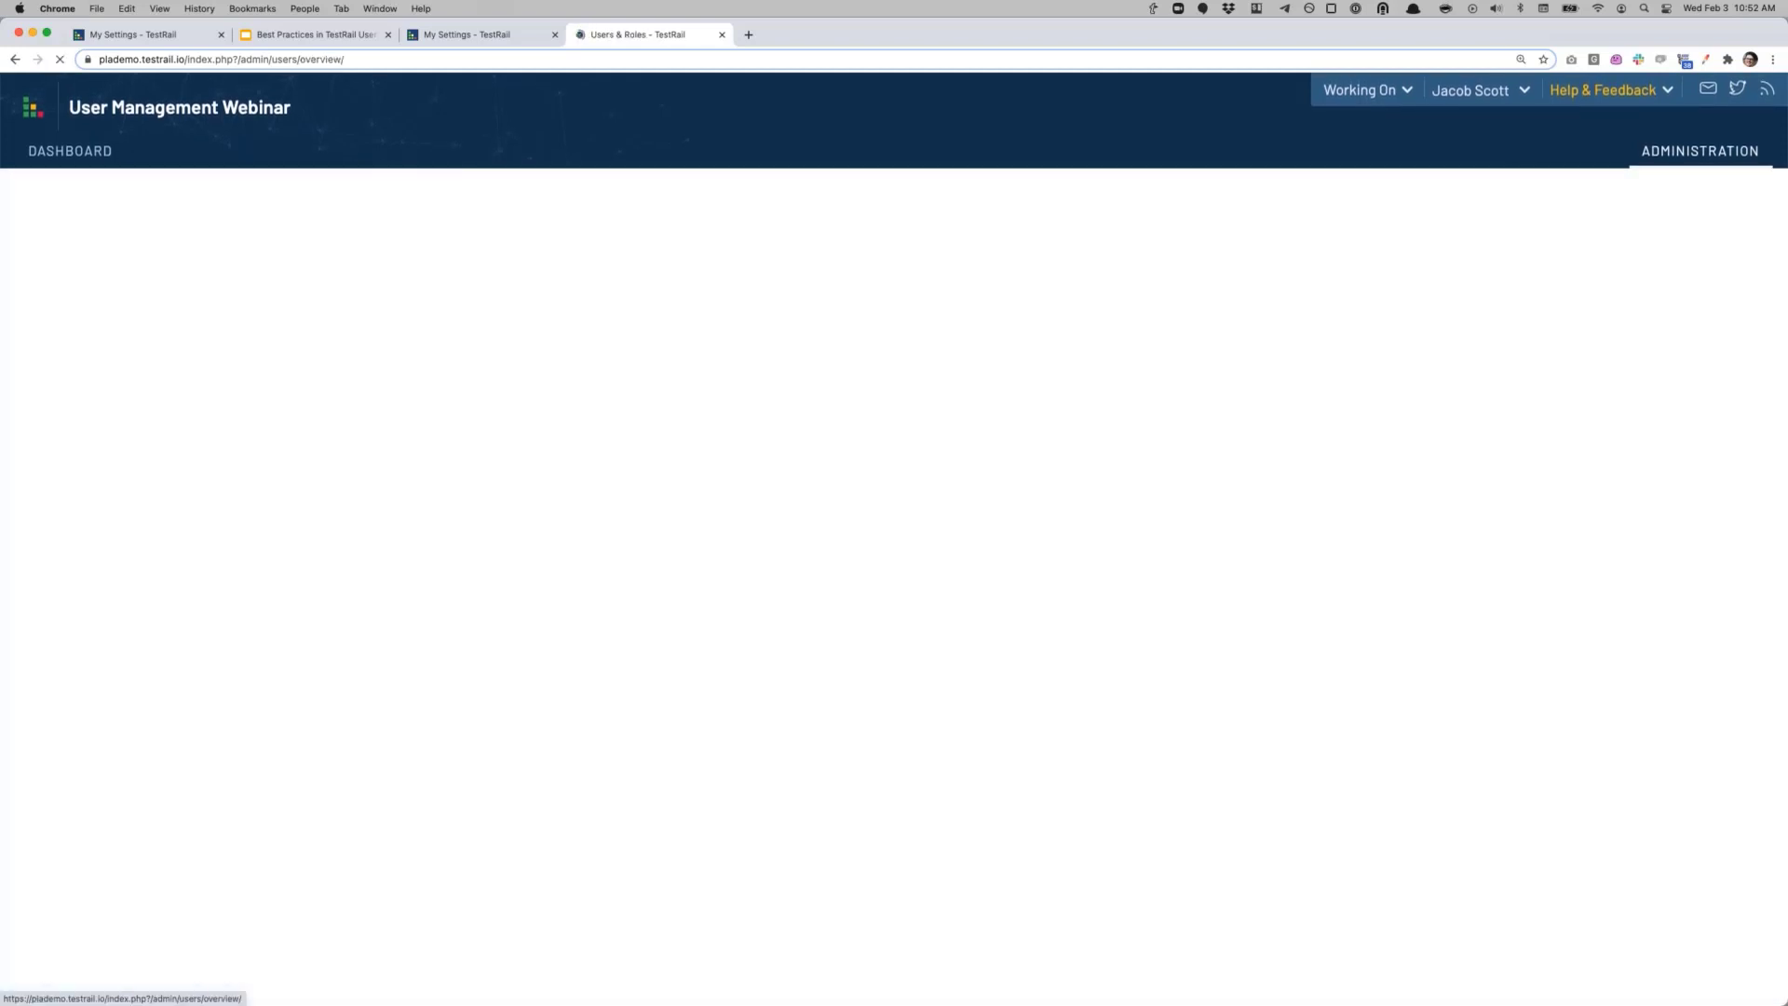
left_click(138, 308)
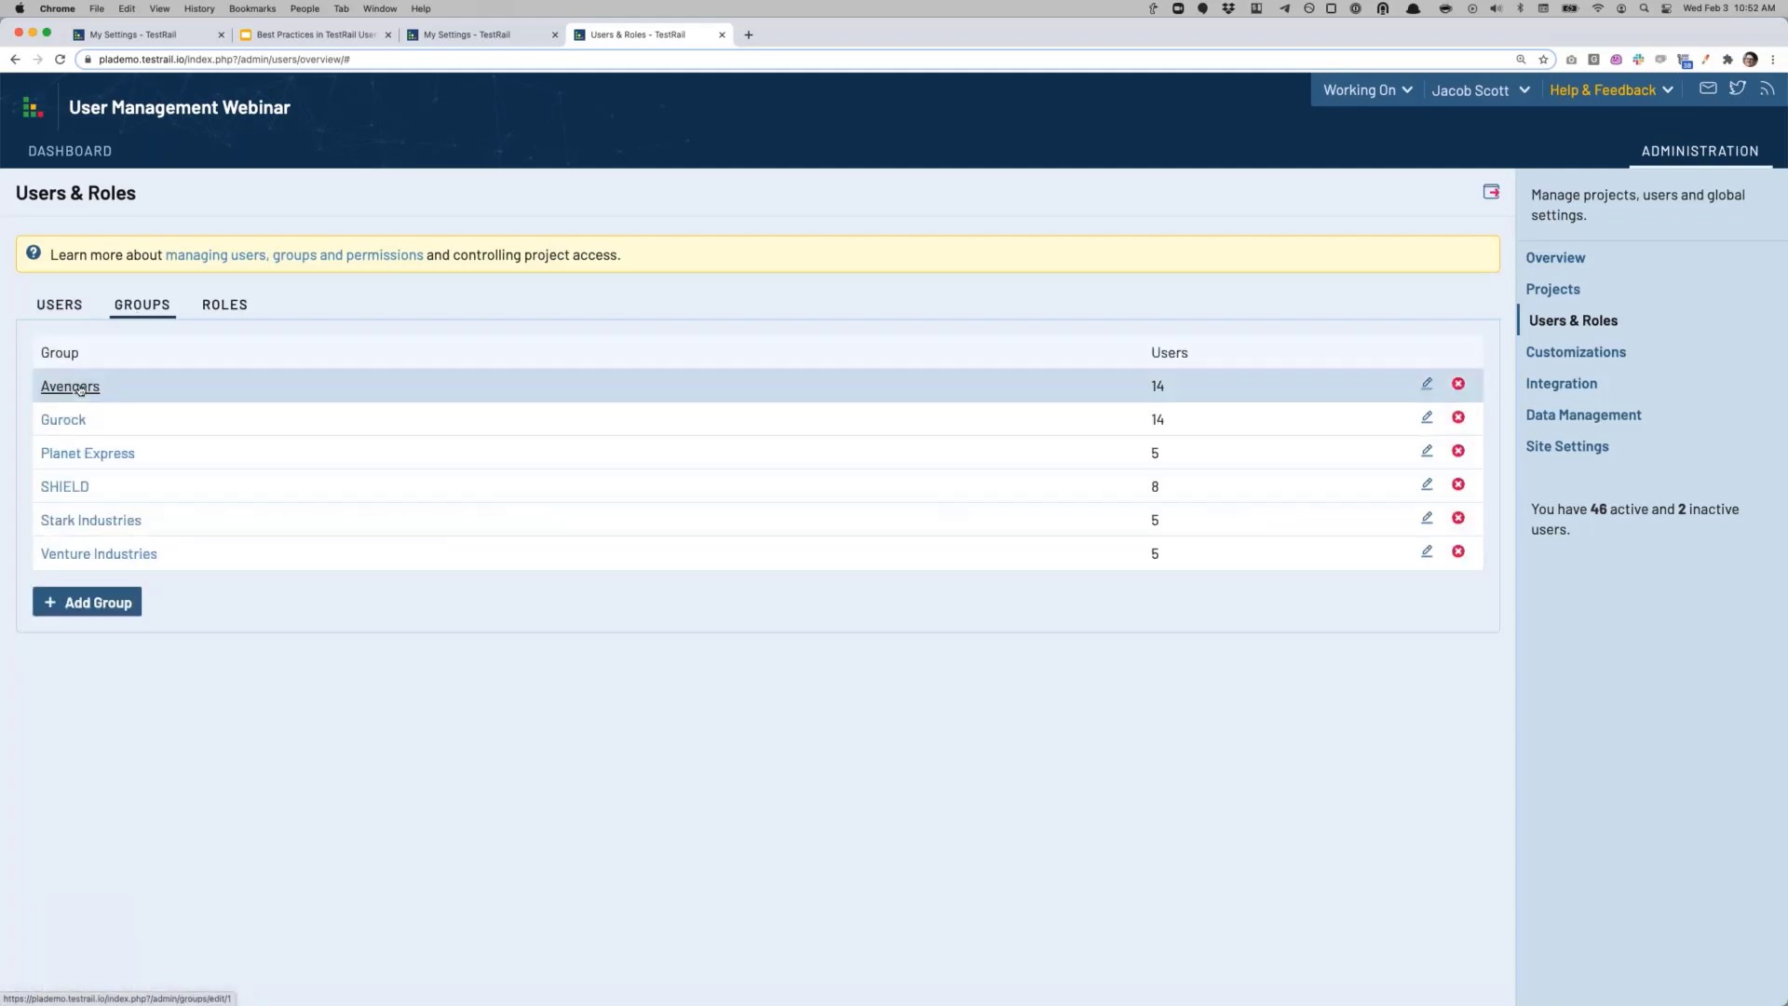
left_click(80, 387)
scroll(279, 589, "down", 5)
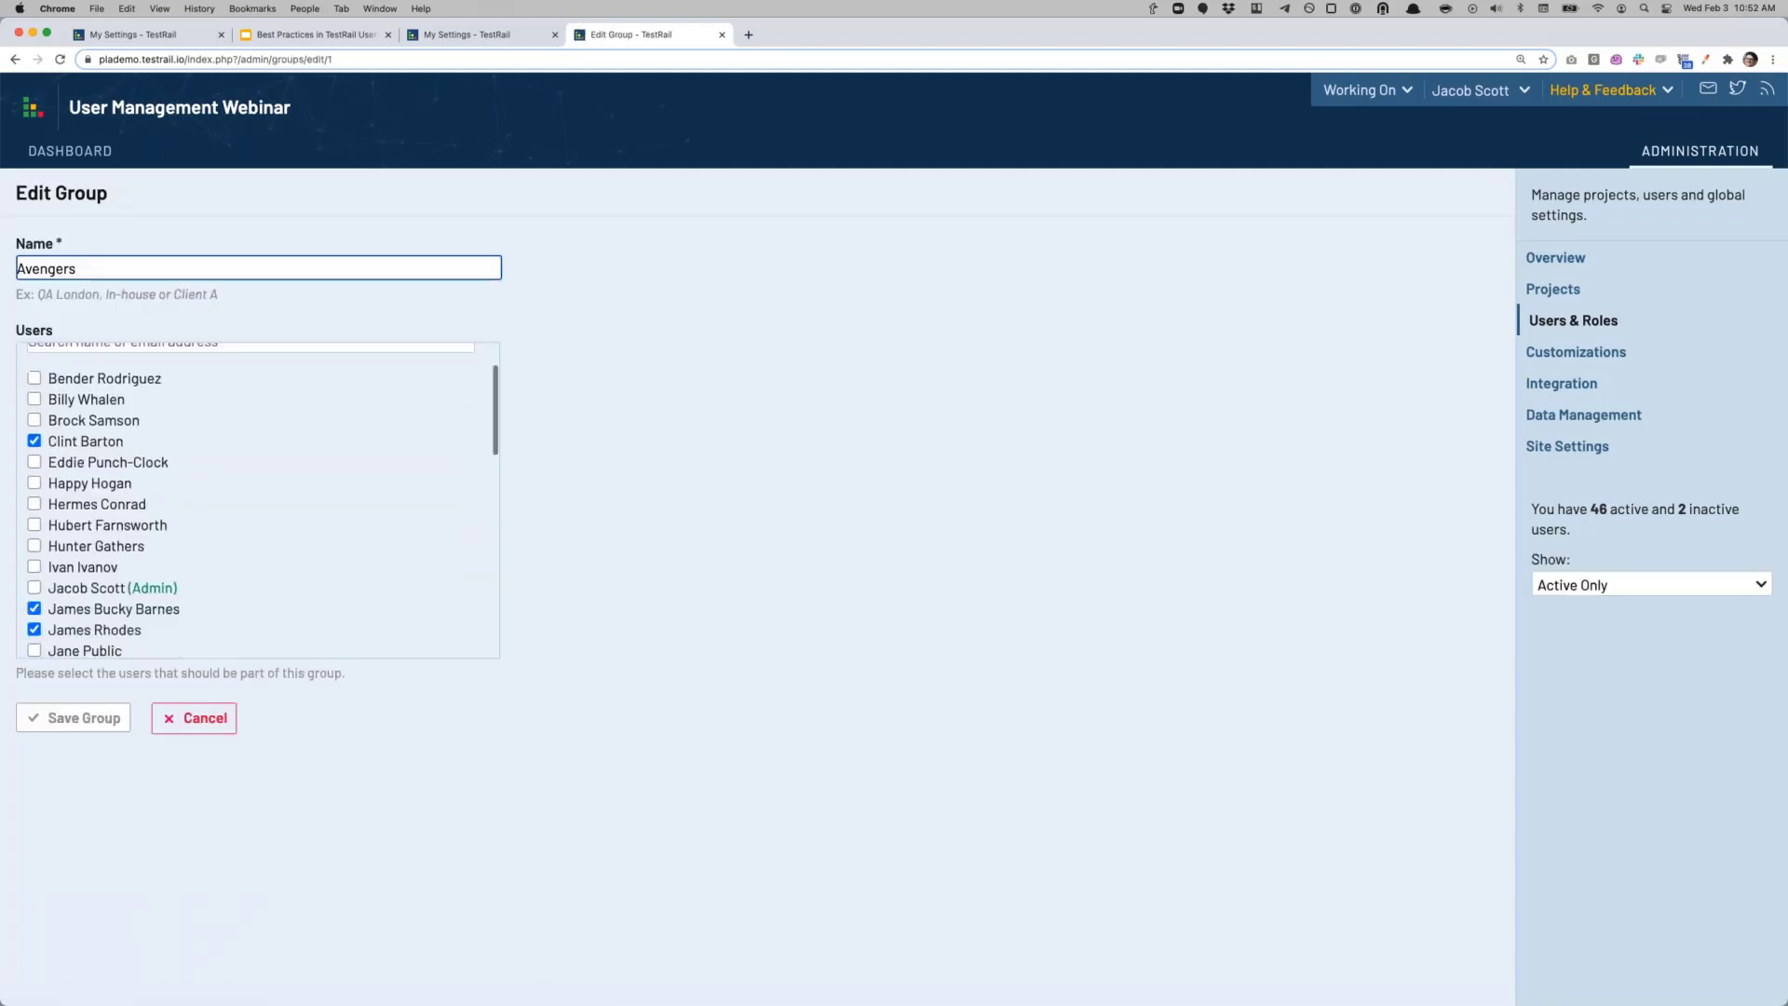
scroll(219, 591, "down", 10)
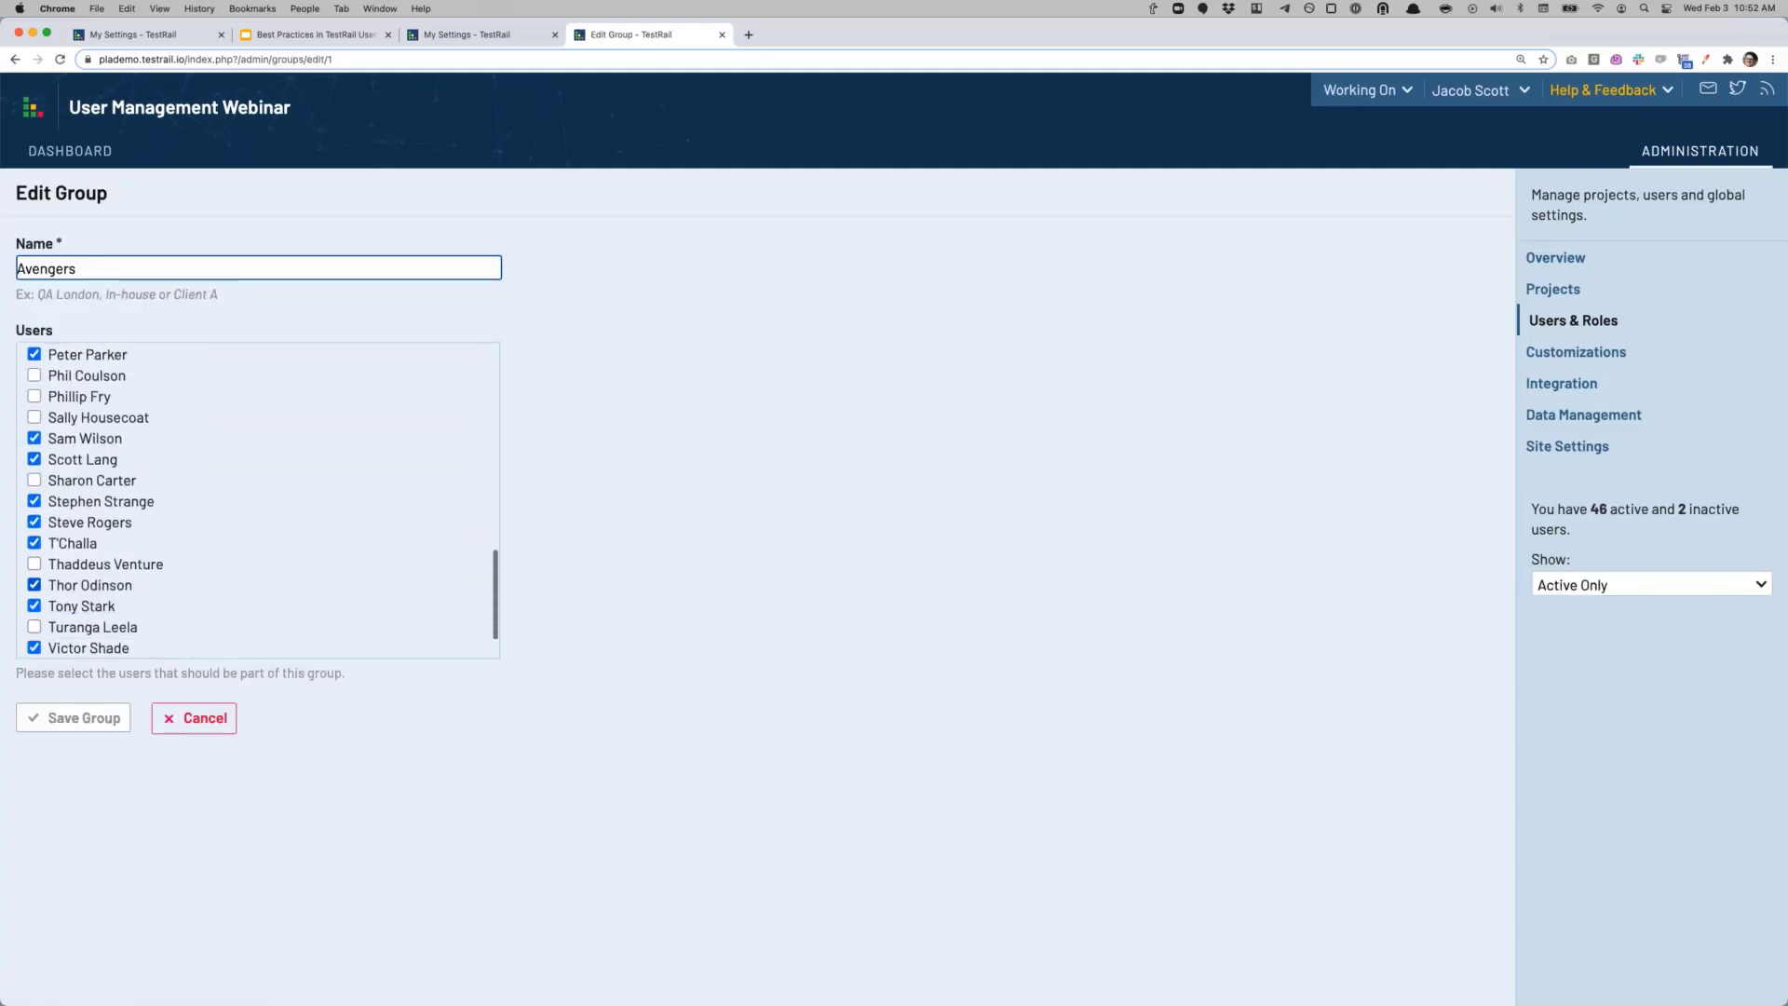
scroll(177, 514, "up", 12)
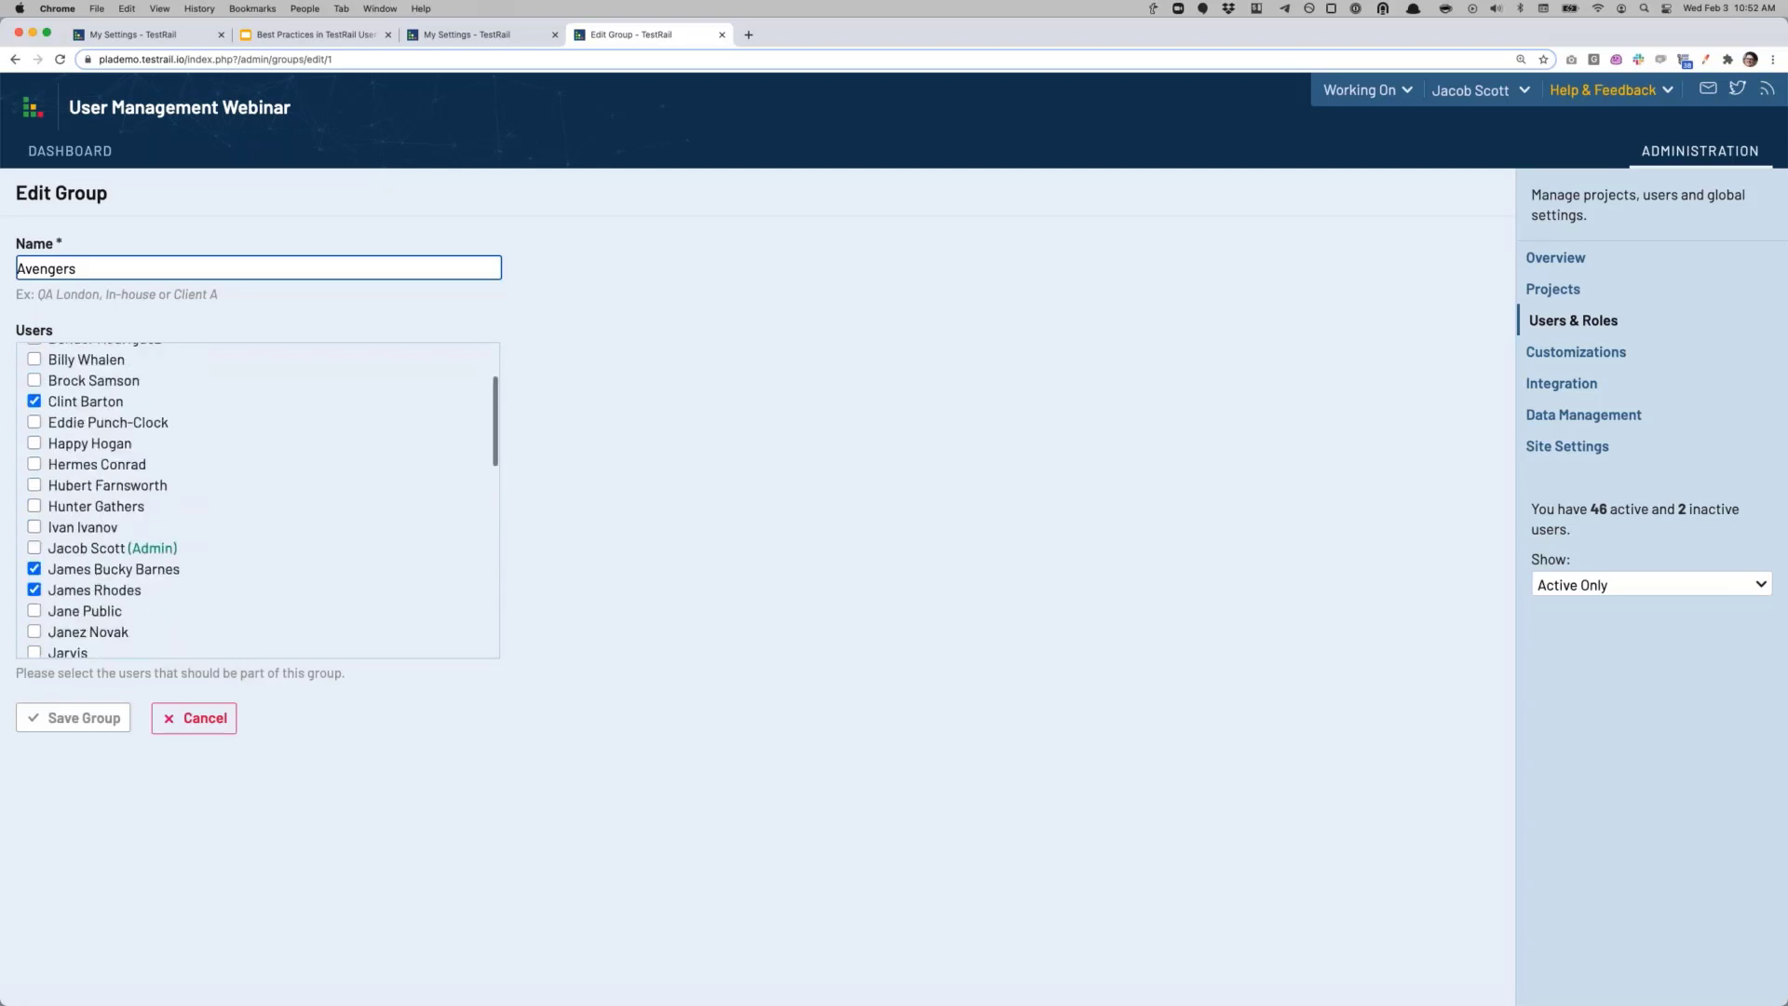
left_click(187, 719)
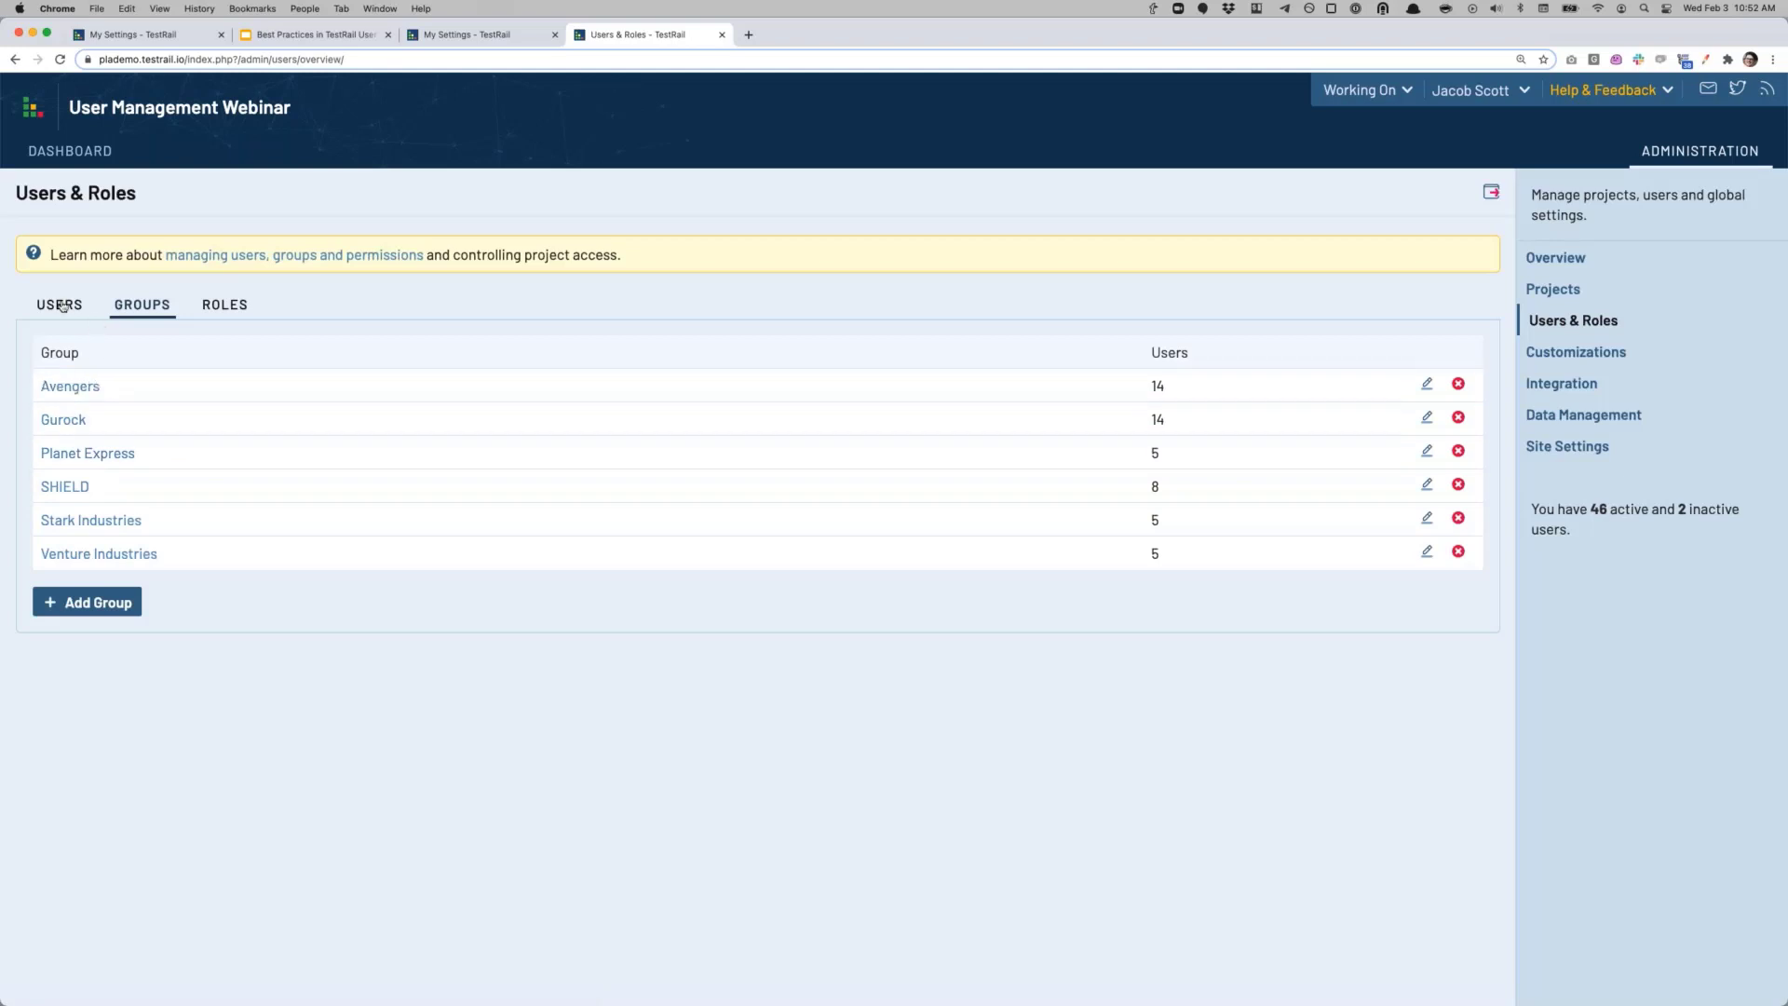
left_click(59, 305)
scroll(1015, 735, "down", 3)
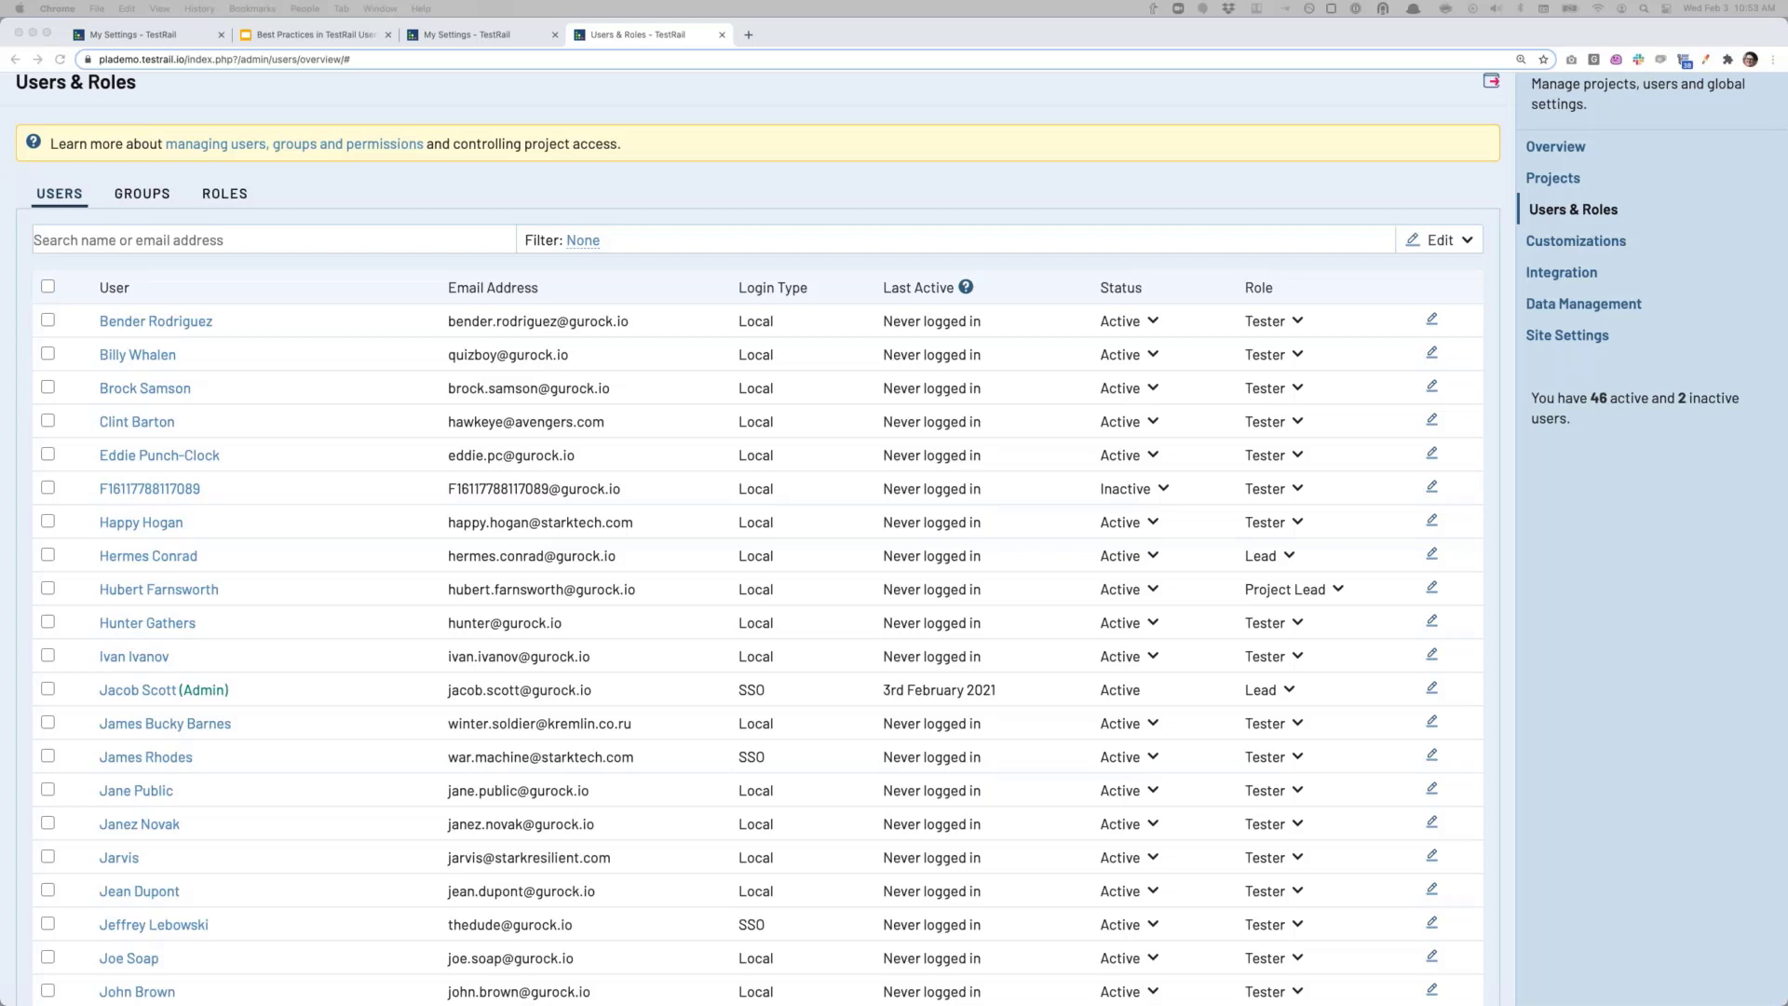
left_click(1592, 220)
left_click(1550, 180)
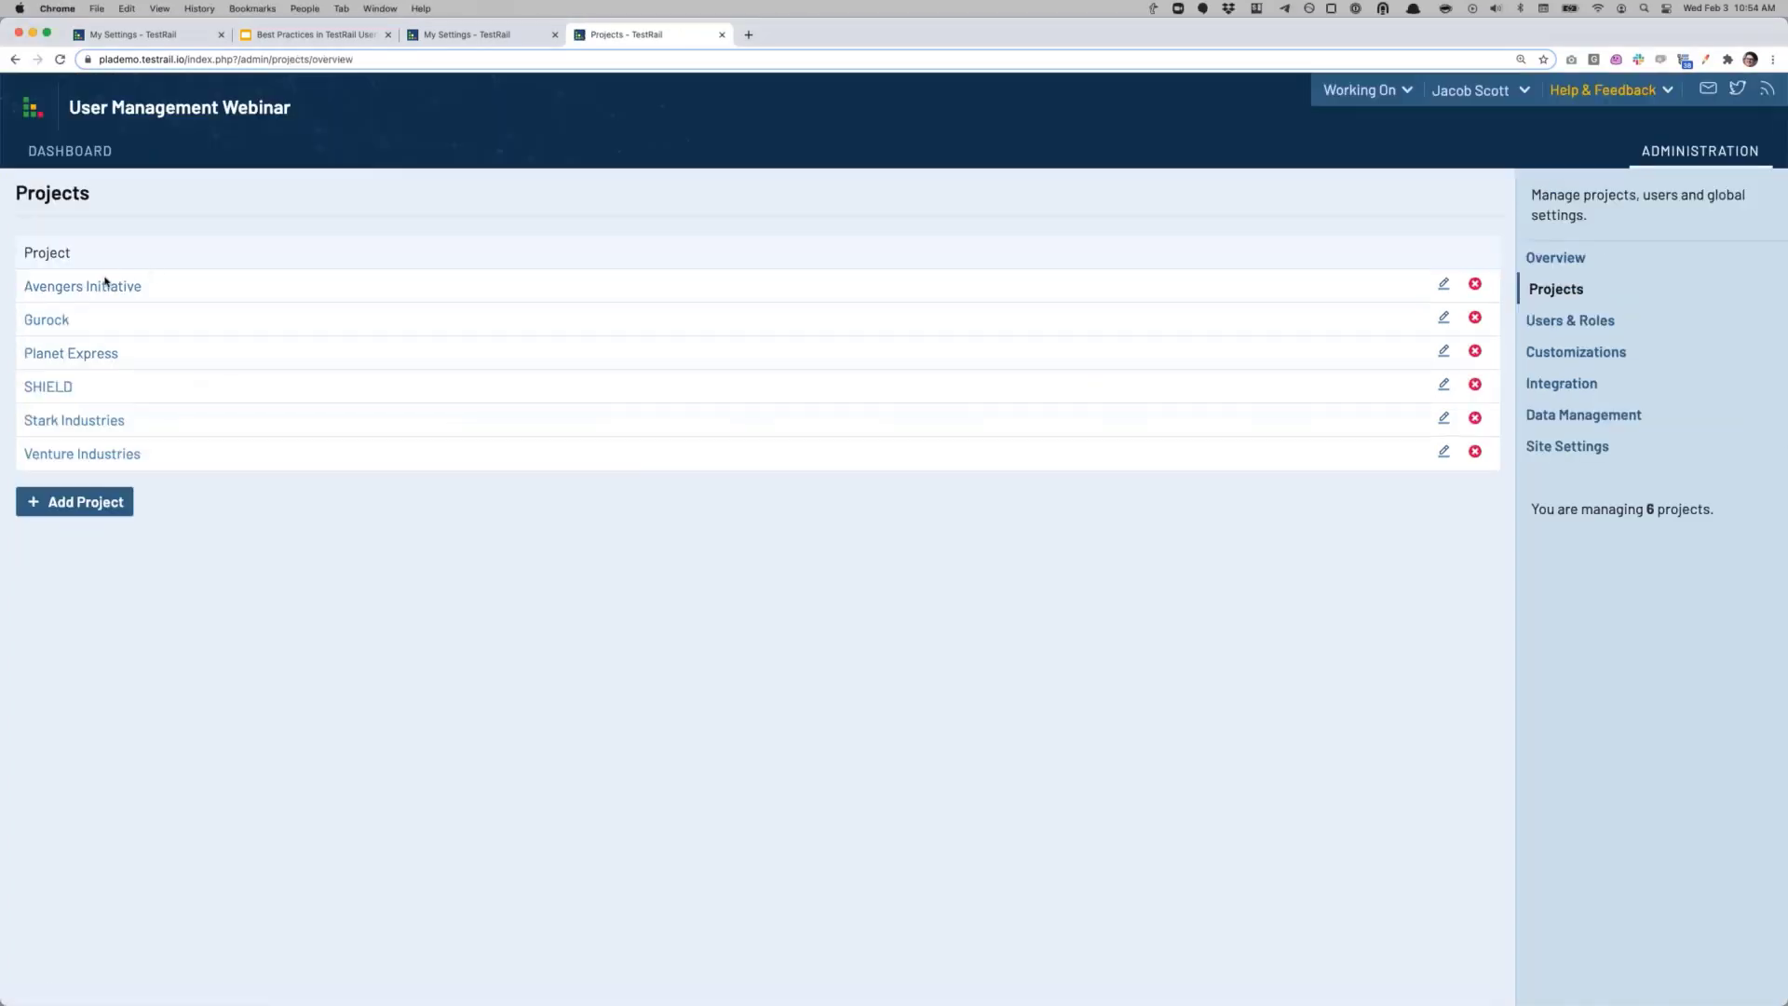
left_click(142, 286)
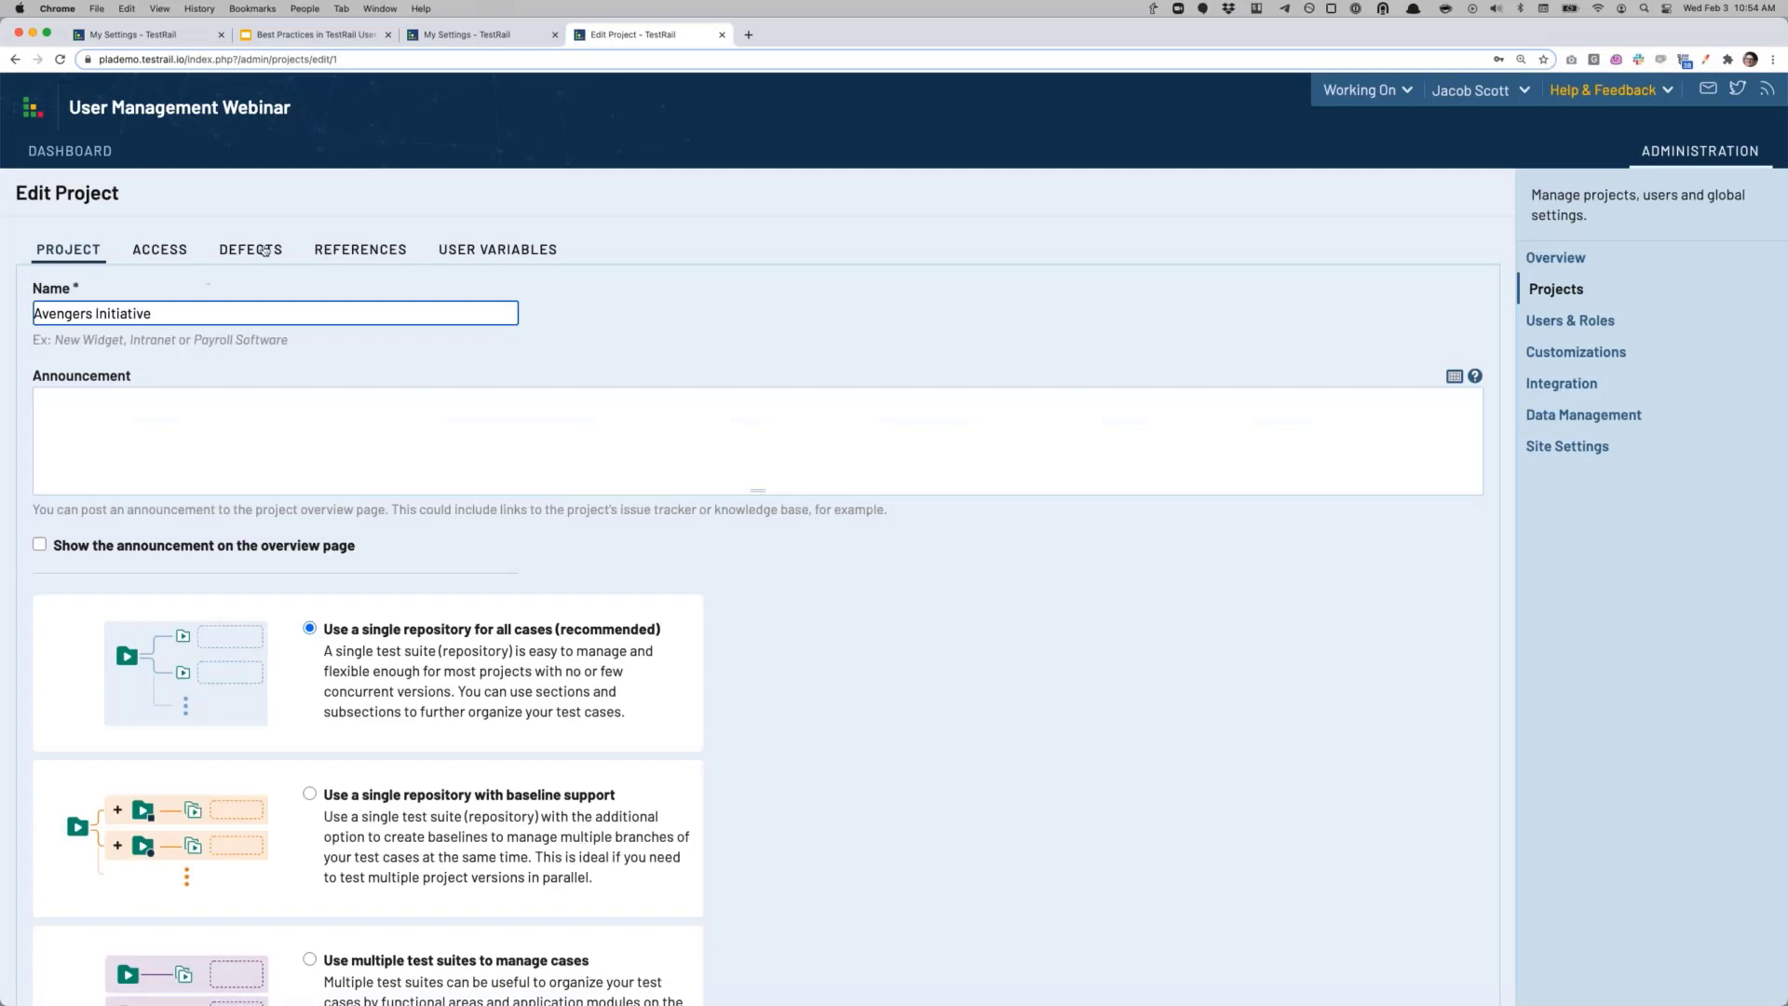
left_click(156, 252)
left_click(184, 321)
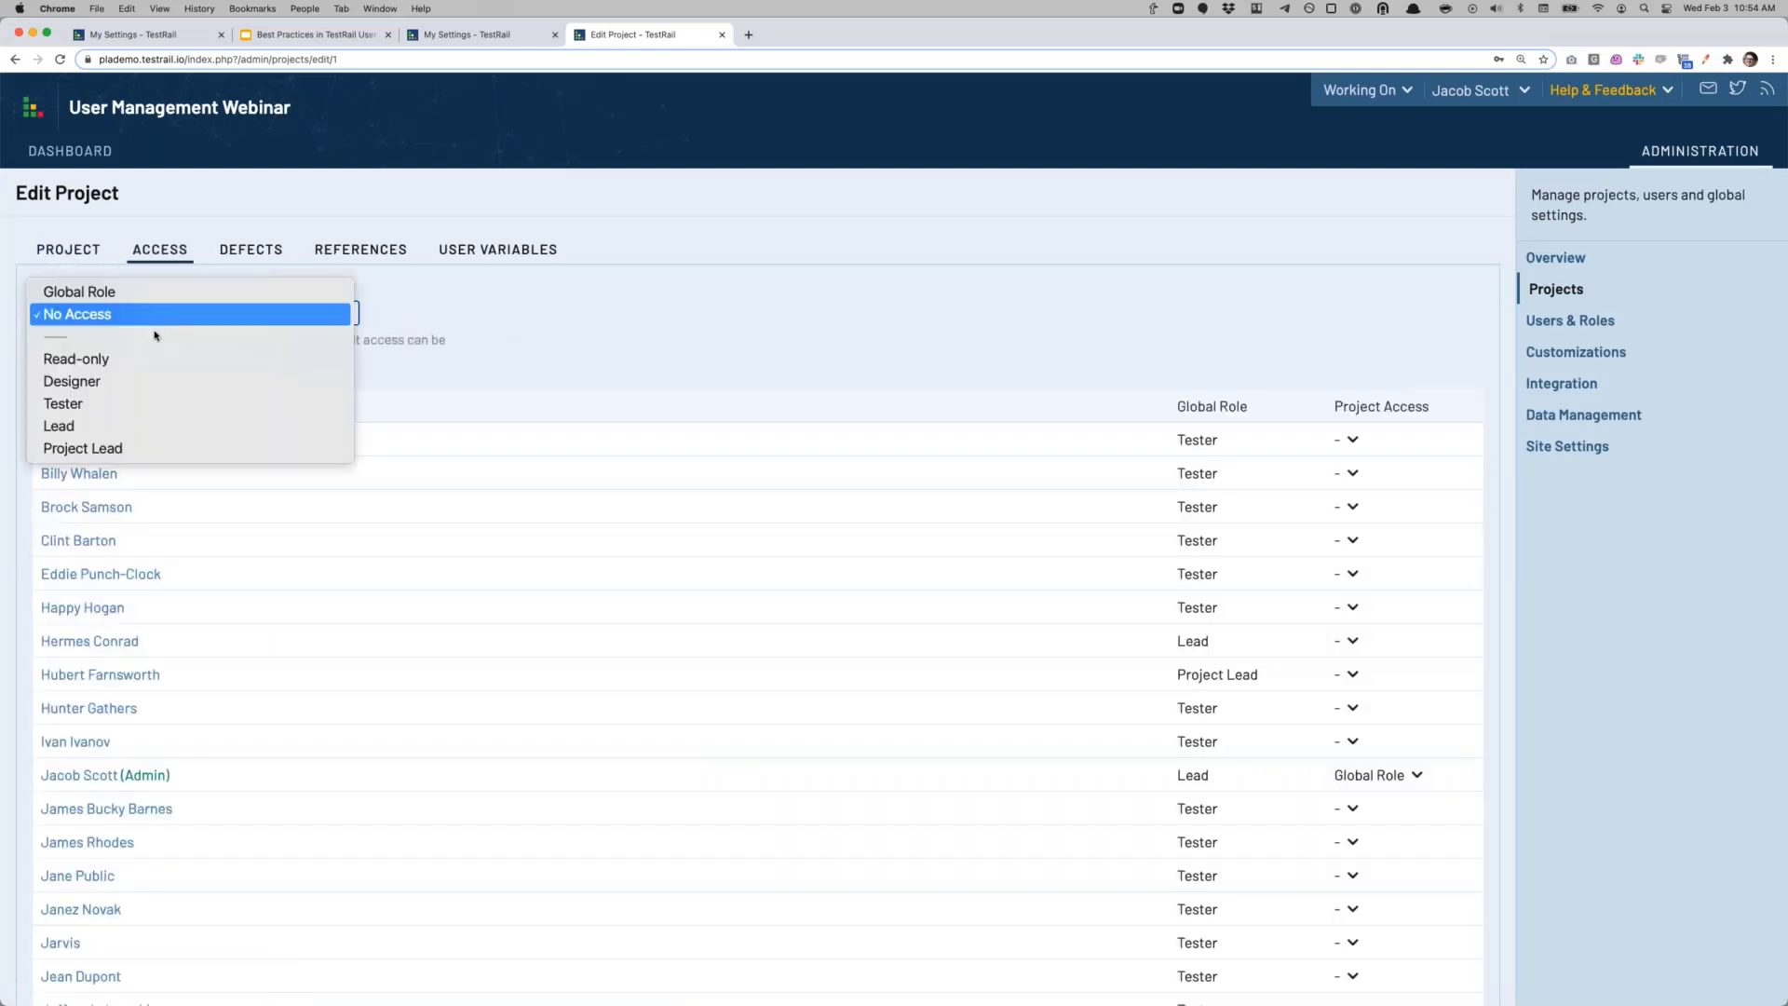
left_click(57, 290)
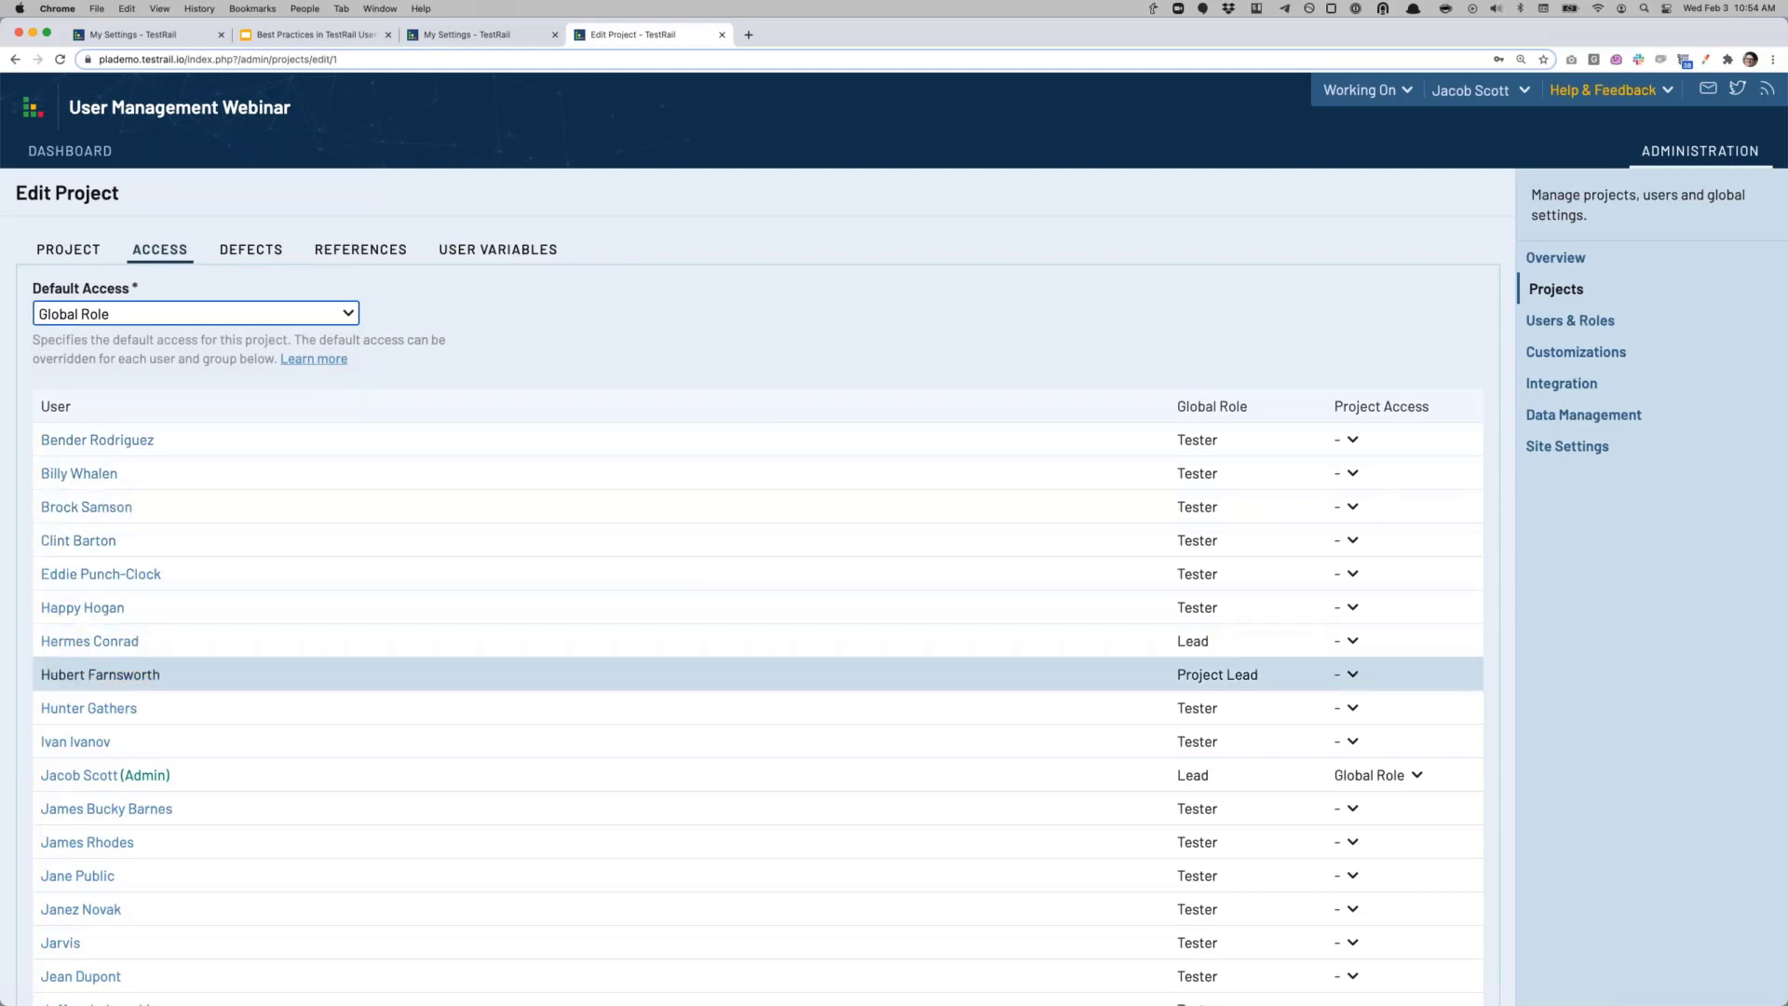
scroll(1210, 736, "down", 5)
scroll(662, 736, "up", 3)
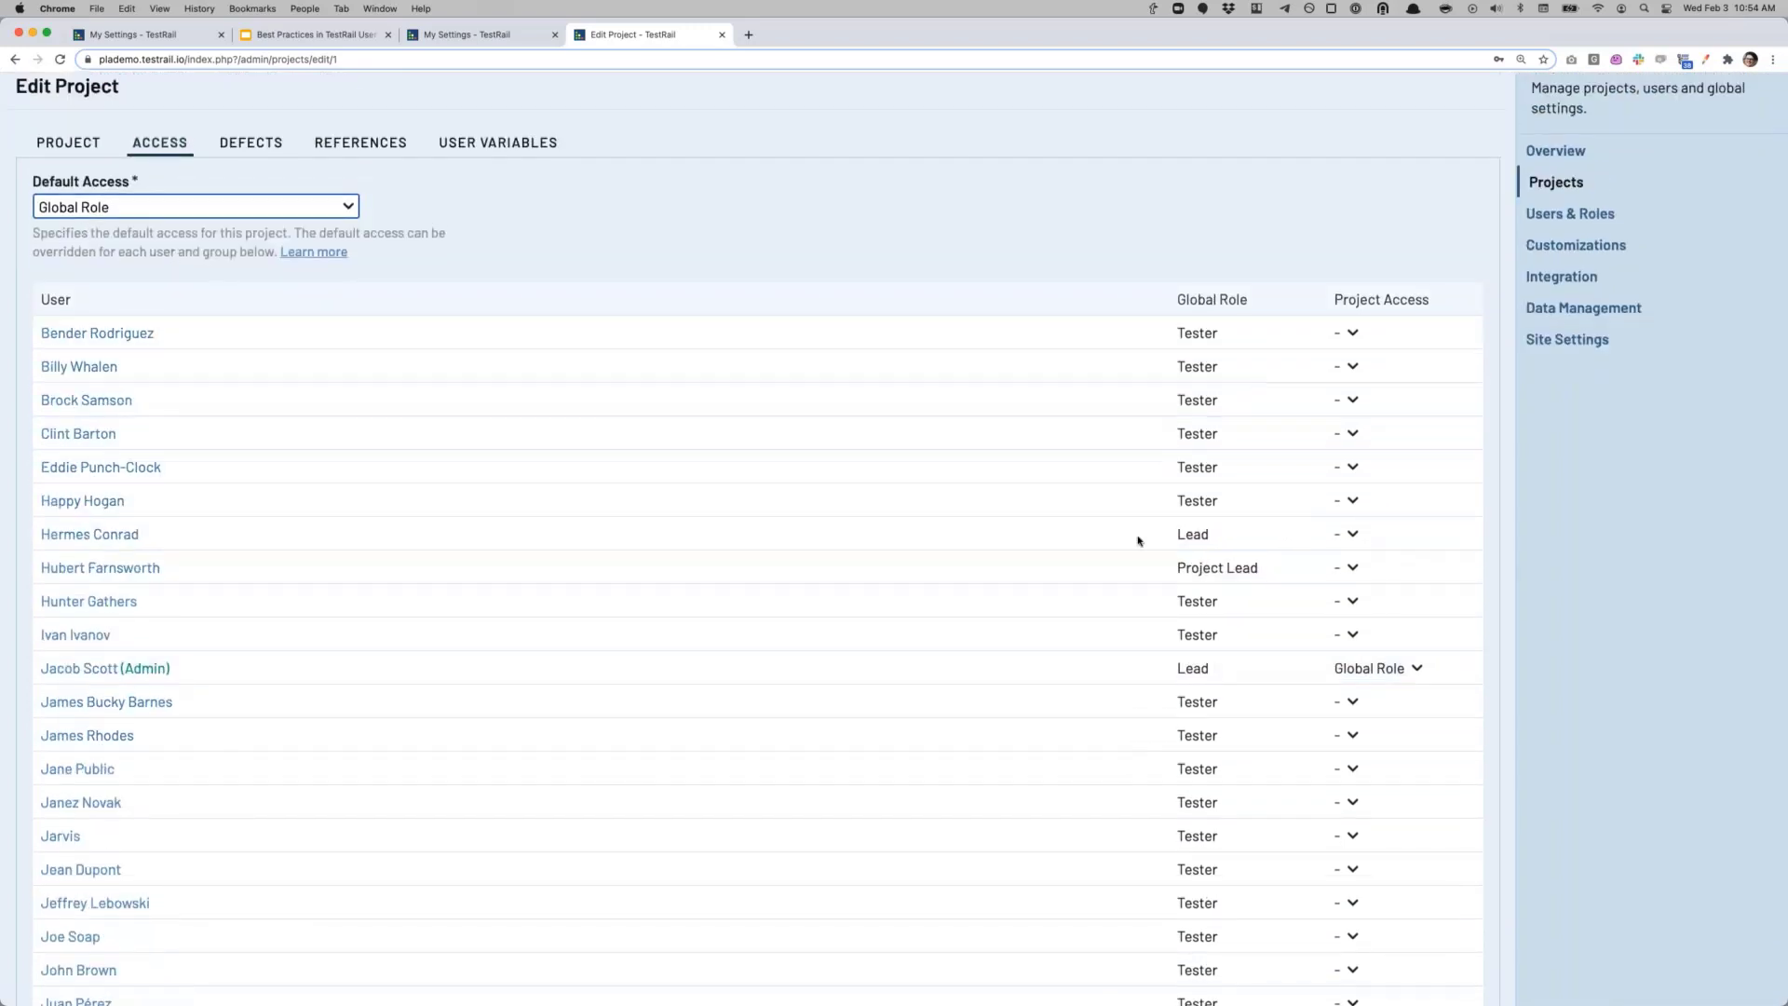
scroll(690, 846, "down", 9)
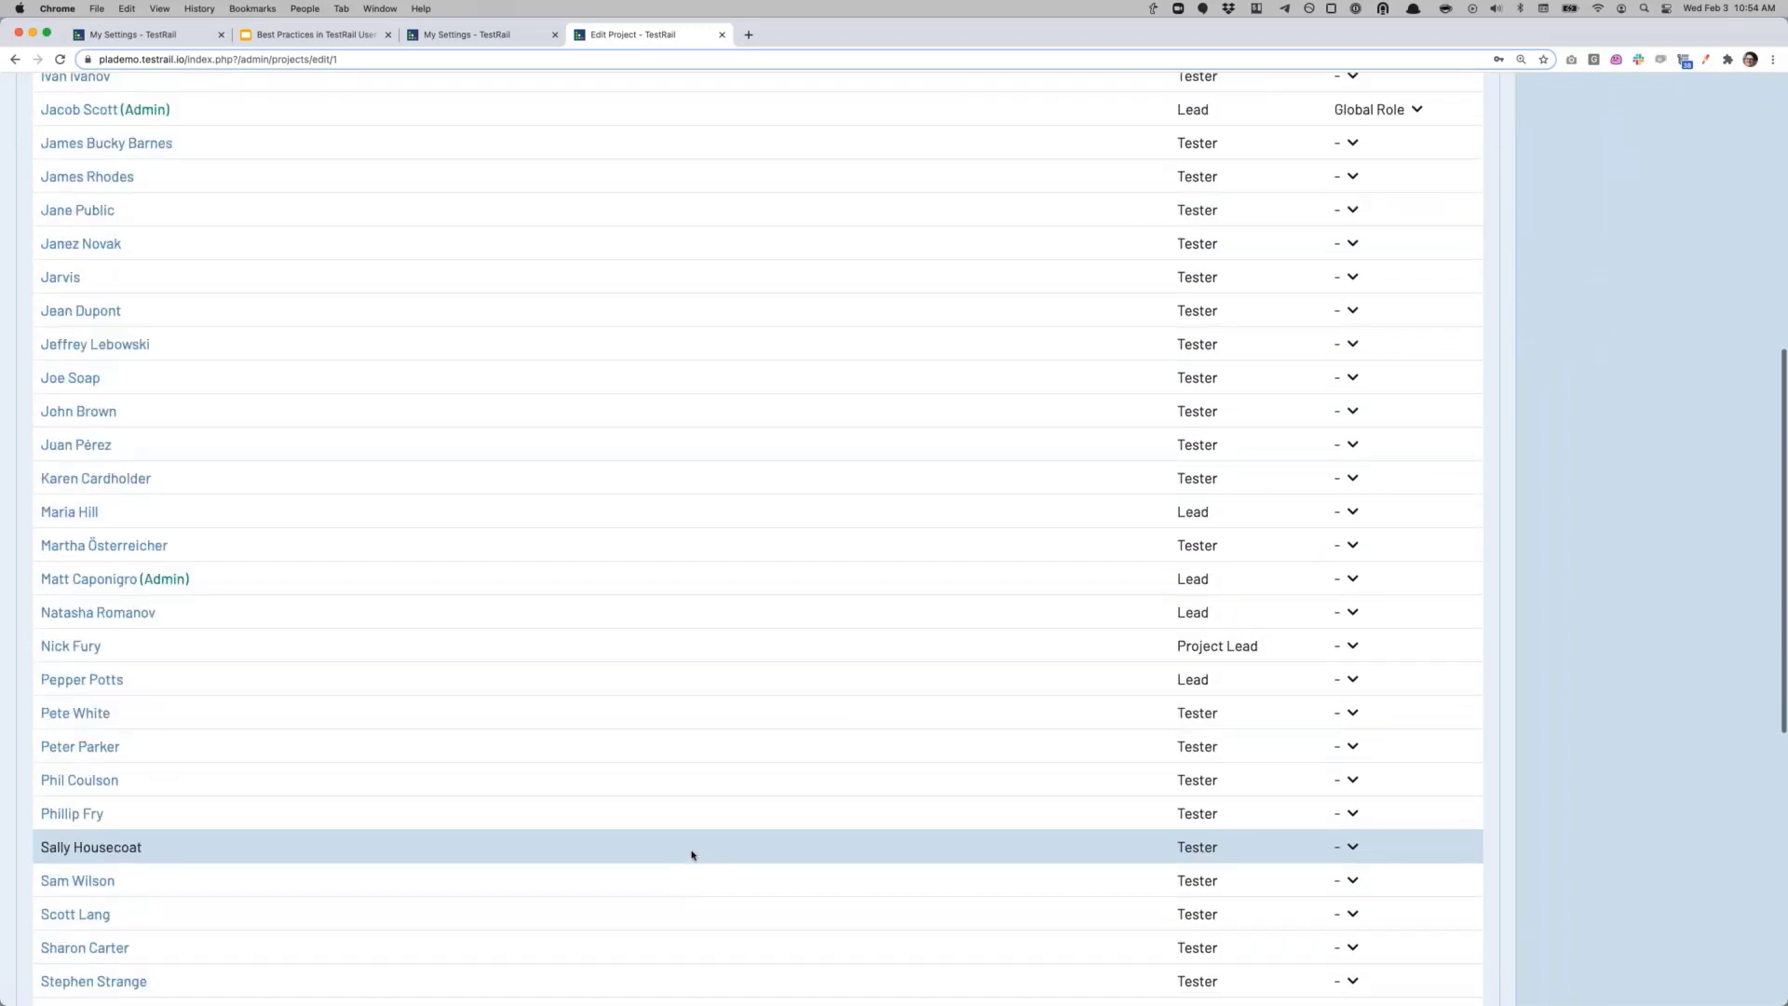
scroll(691, 854, "down", 10)
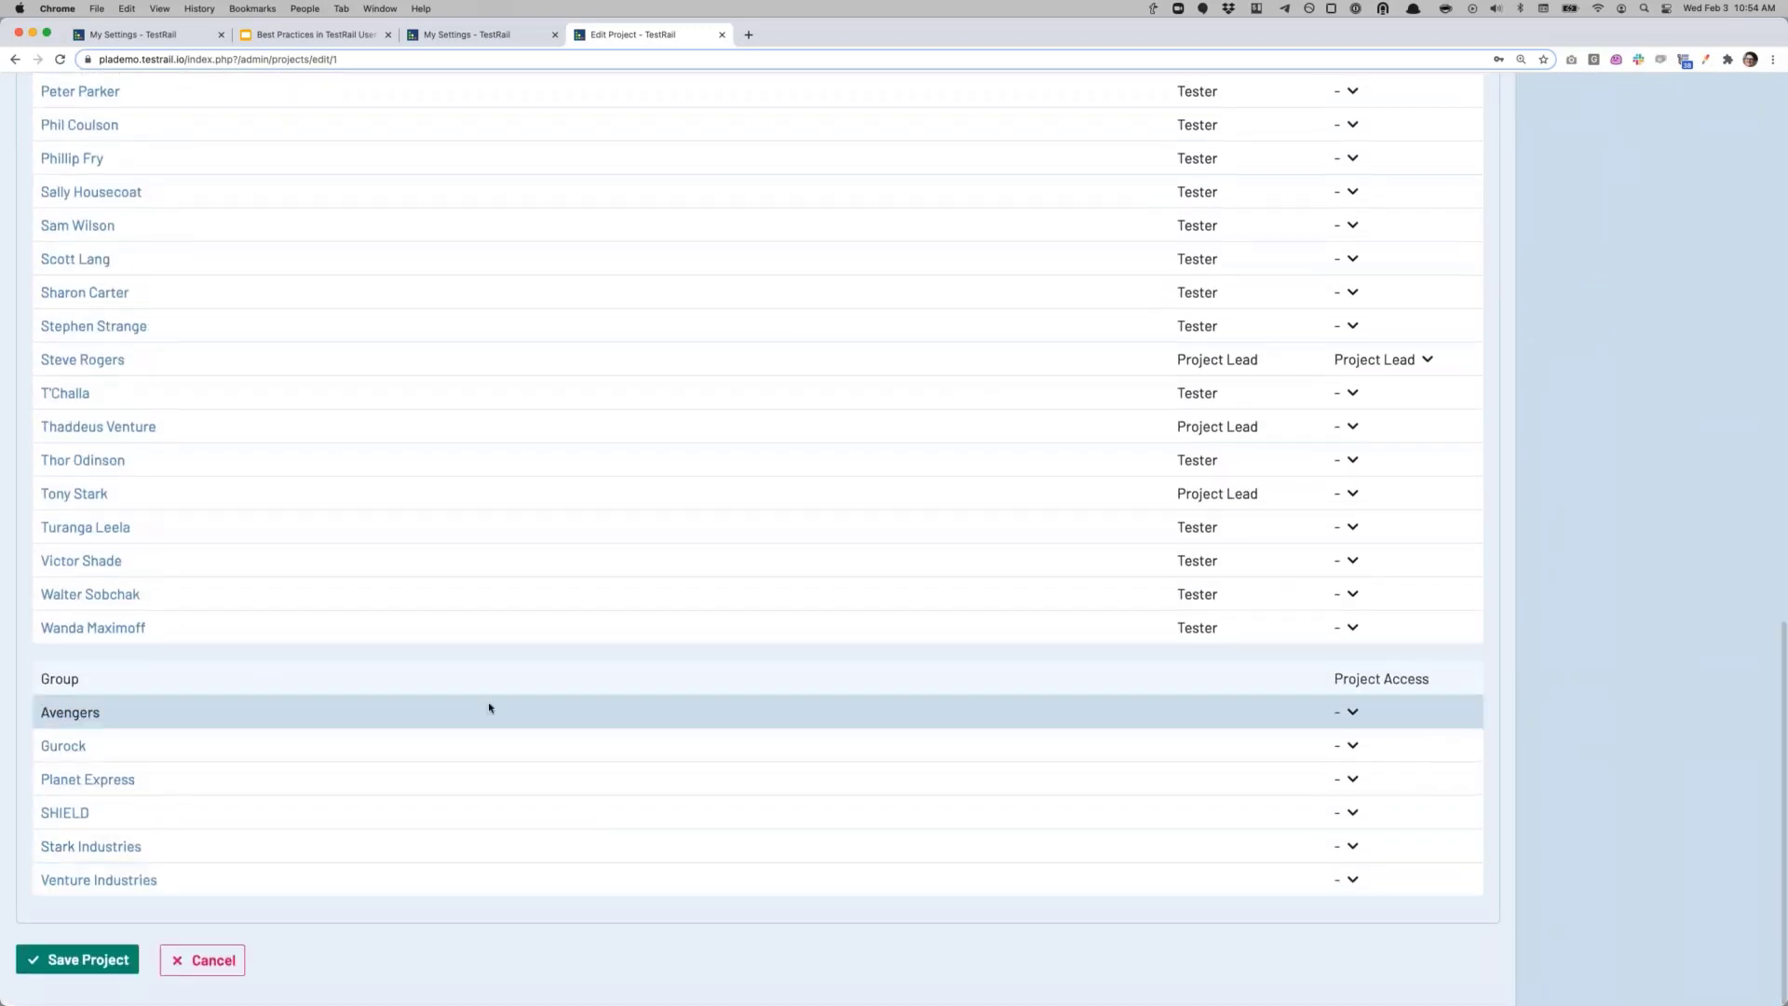
Step: Set Planet Express group access to Read-only and the fourth-to-last user's access to Lead
left_click(1349, 778)
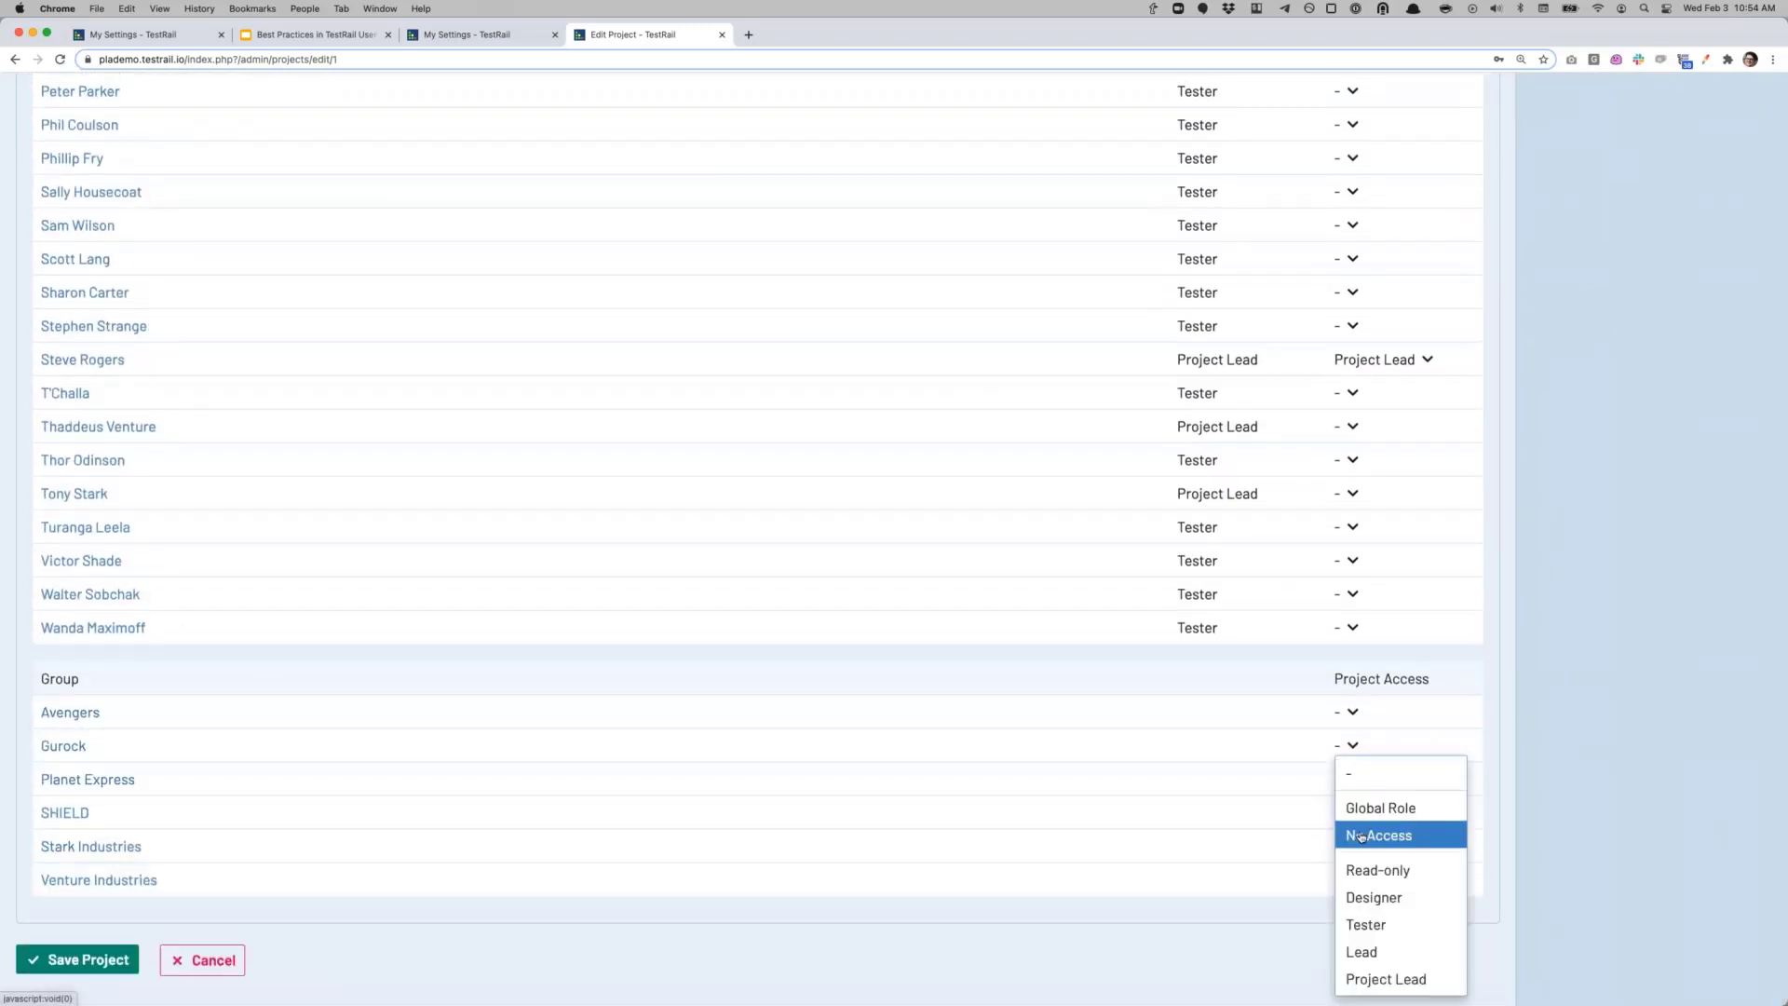
left_click(1377, 869)
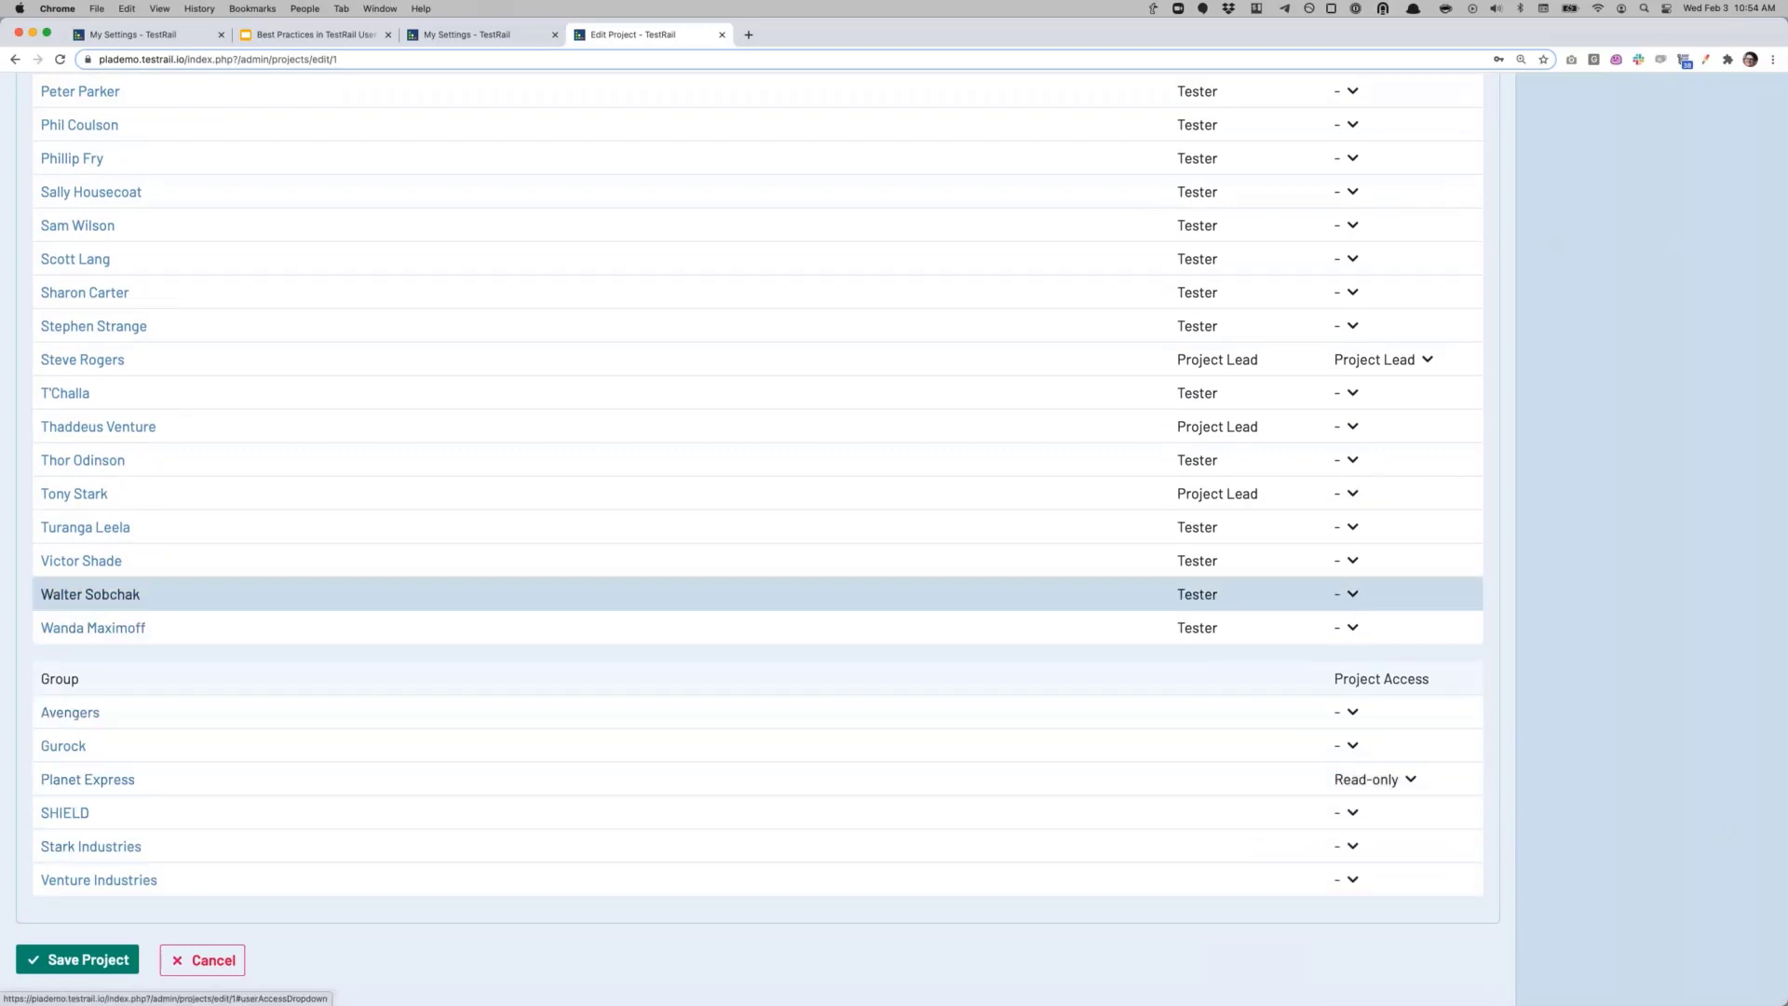
left_click(1349, 528)
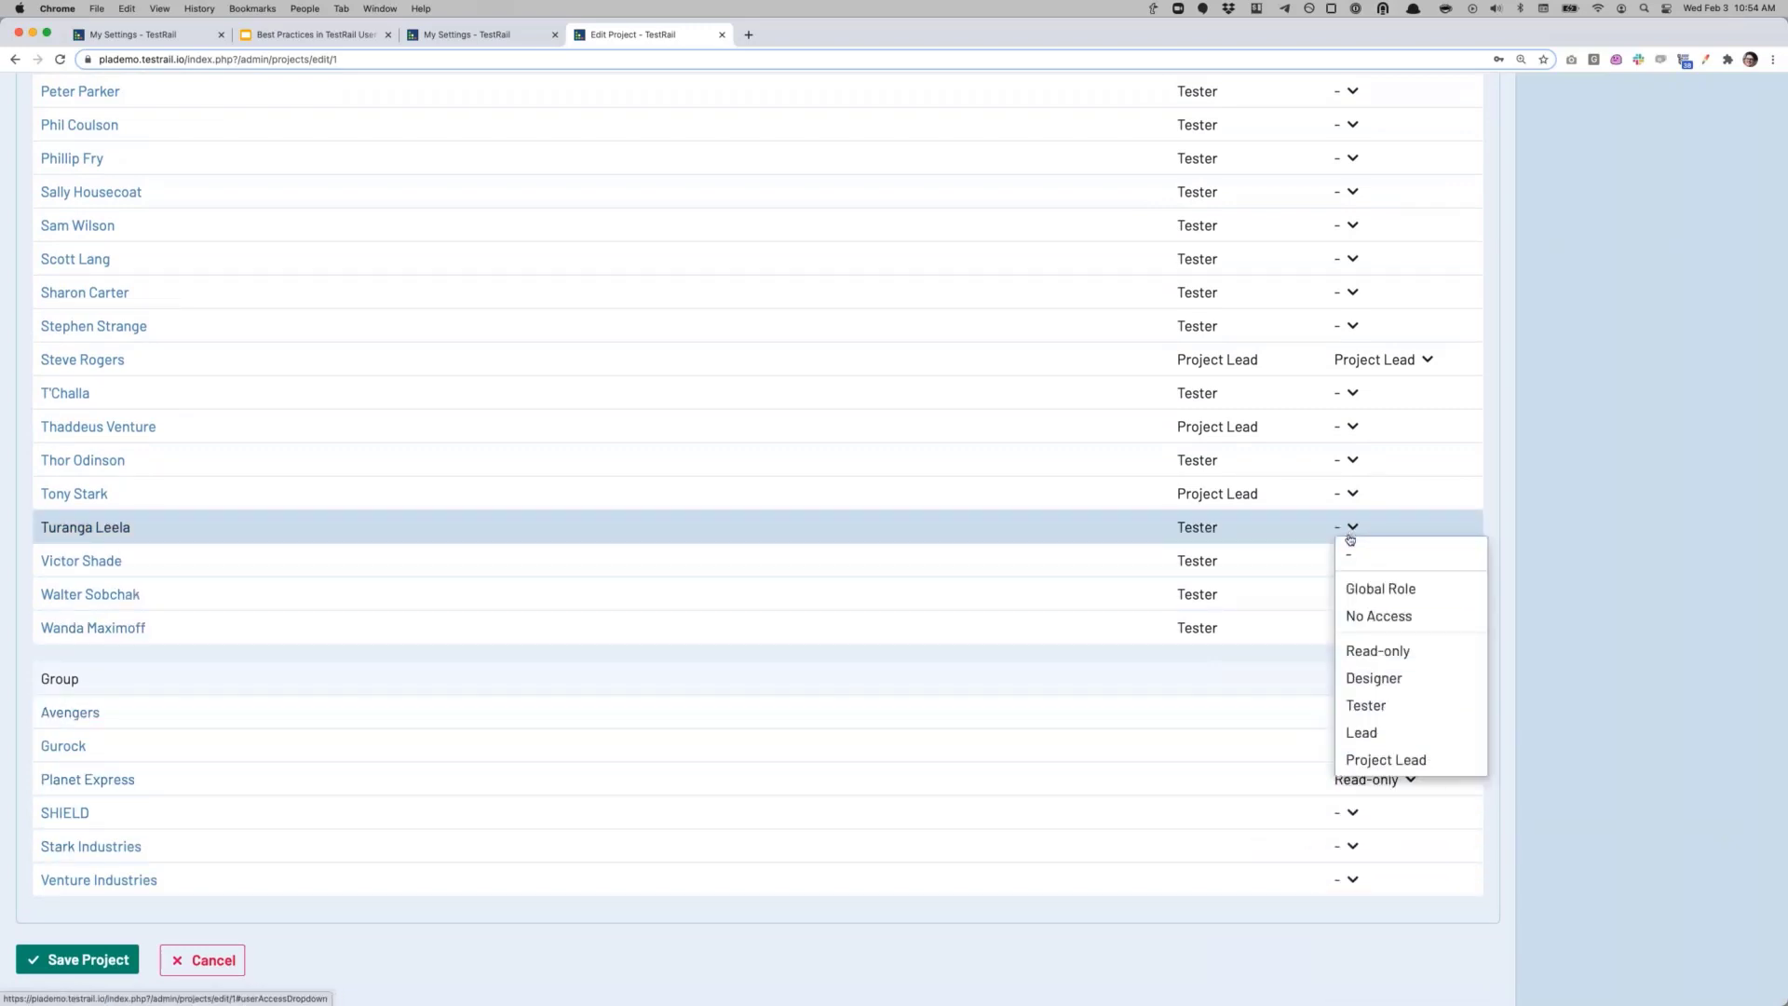
left_click(1384, 735)
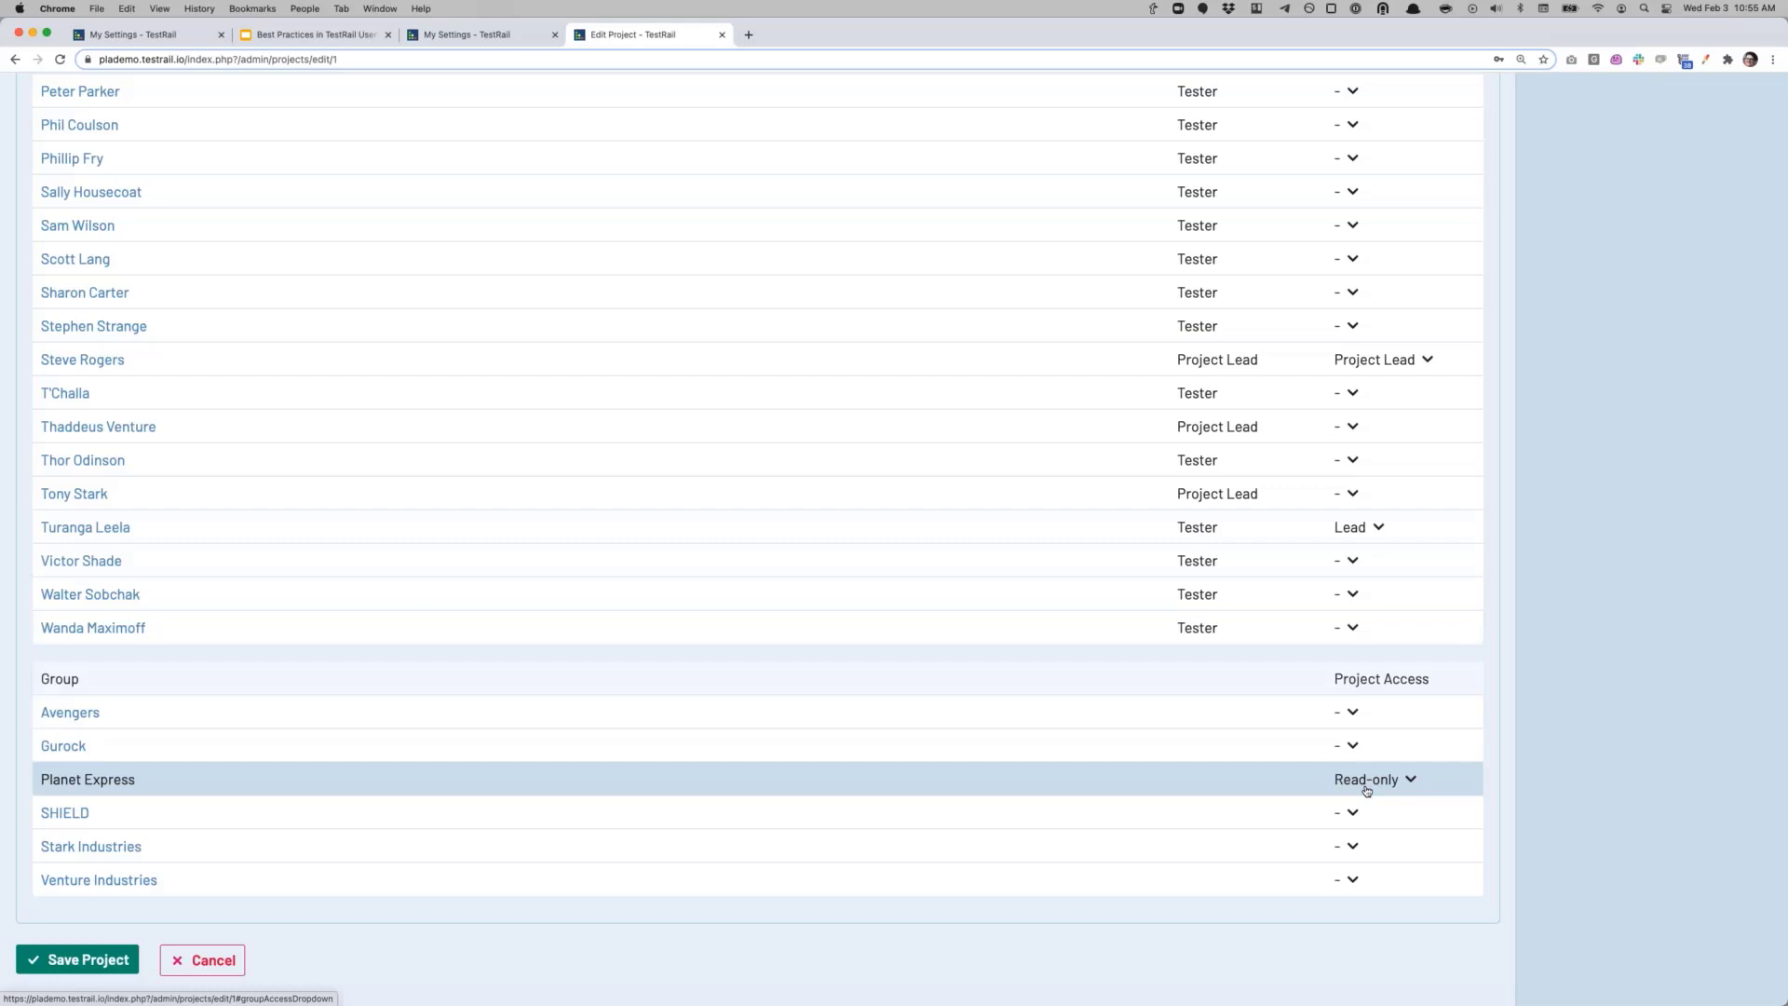
scroll(280, 635, "down", 1)
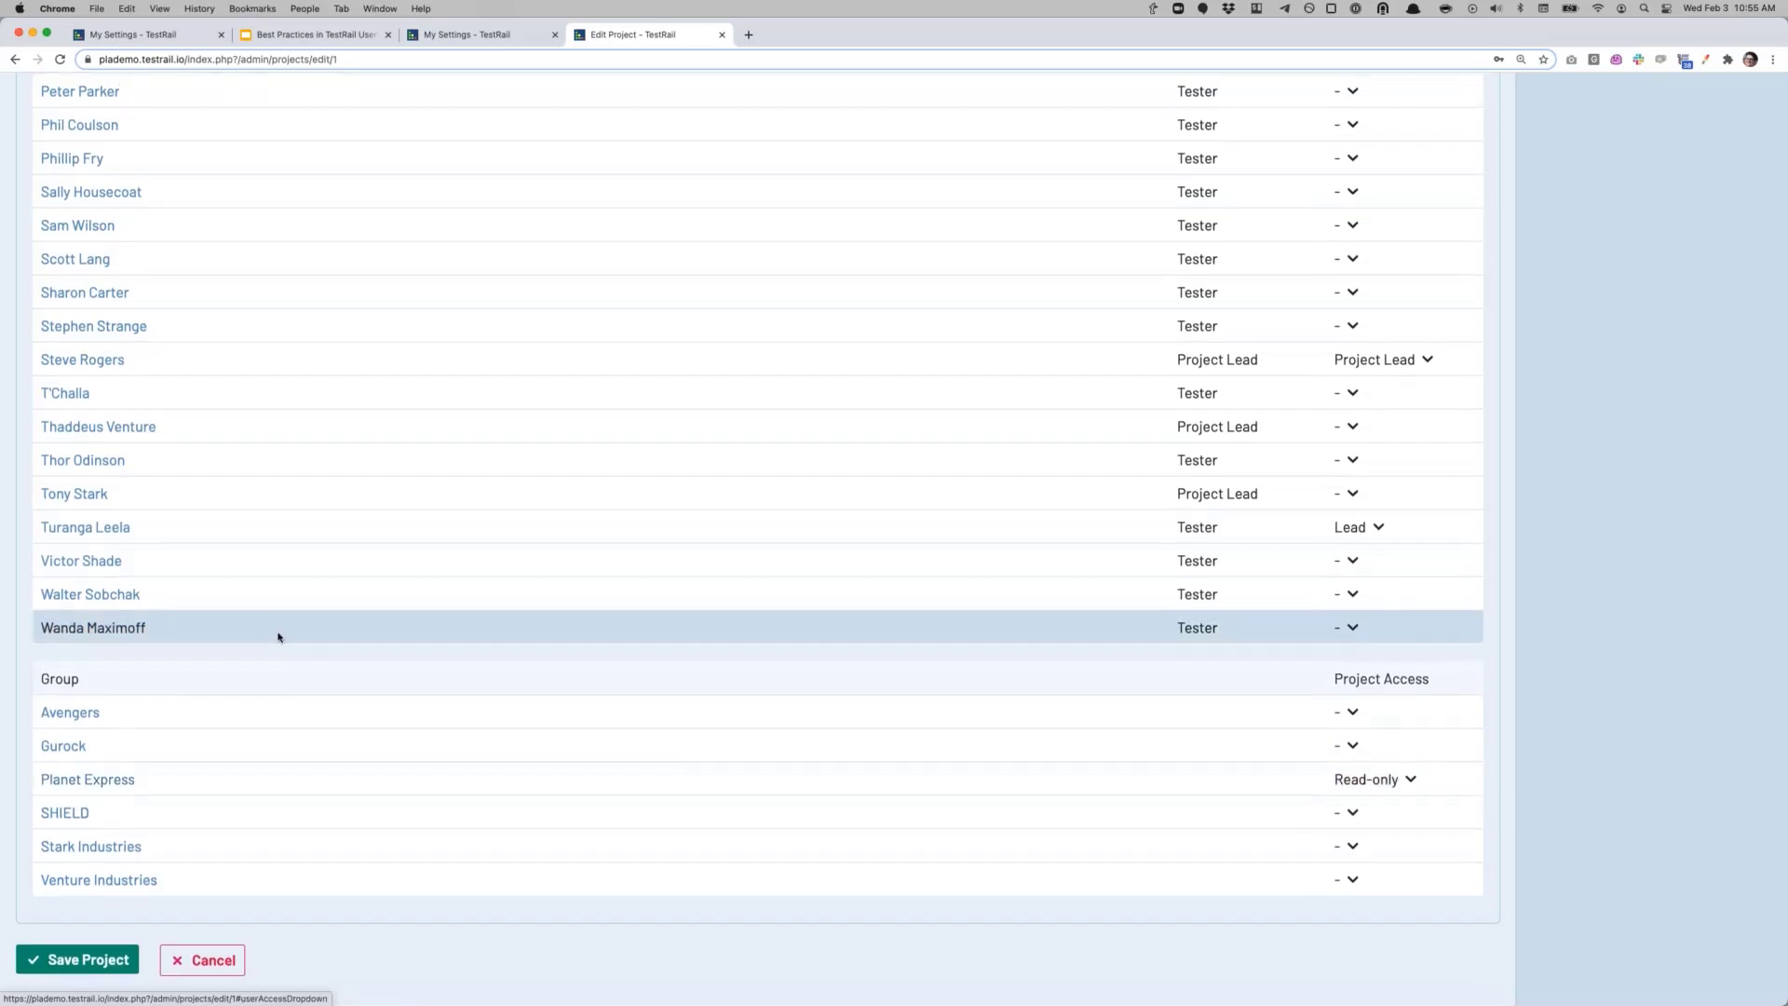
scroll(264, 623, "up", 15)
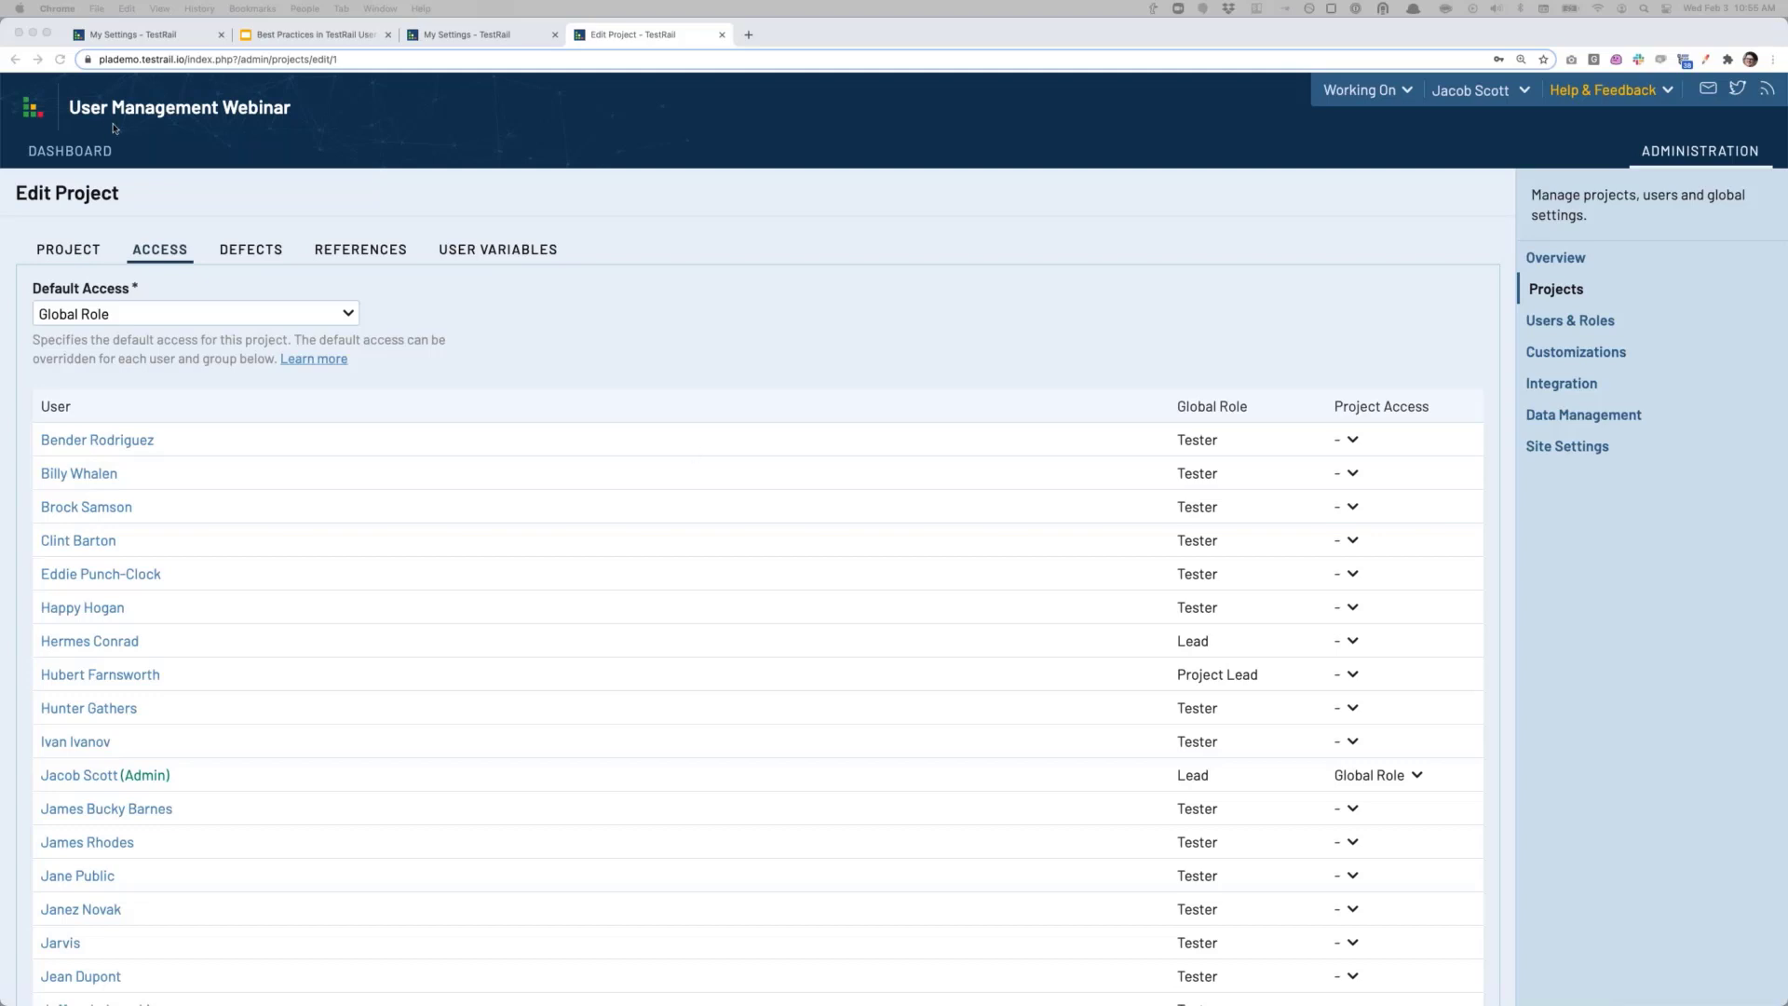
Step: Open a new Activity Summary report from the Avengers Initiative project's Reports page
left_click(57, 154)
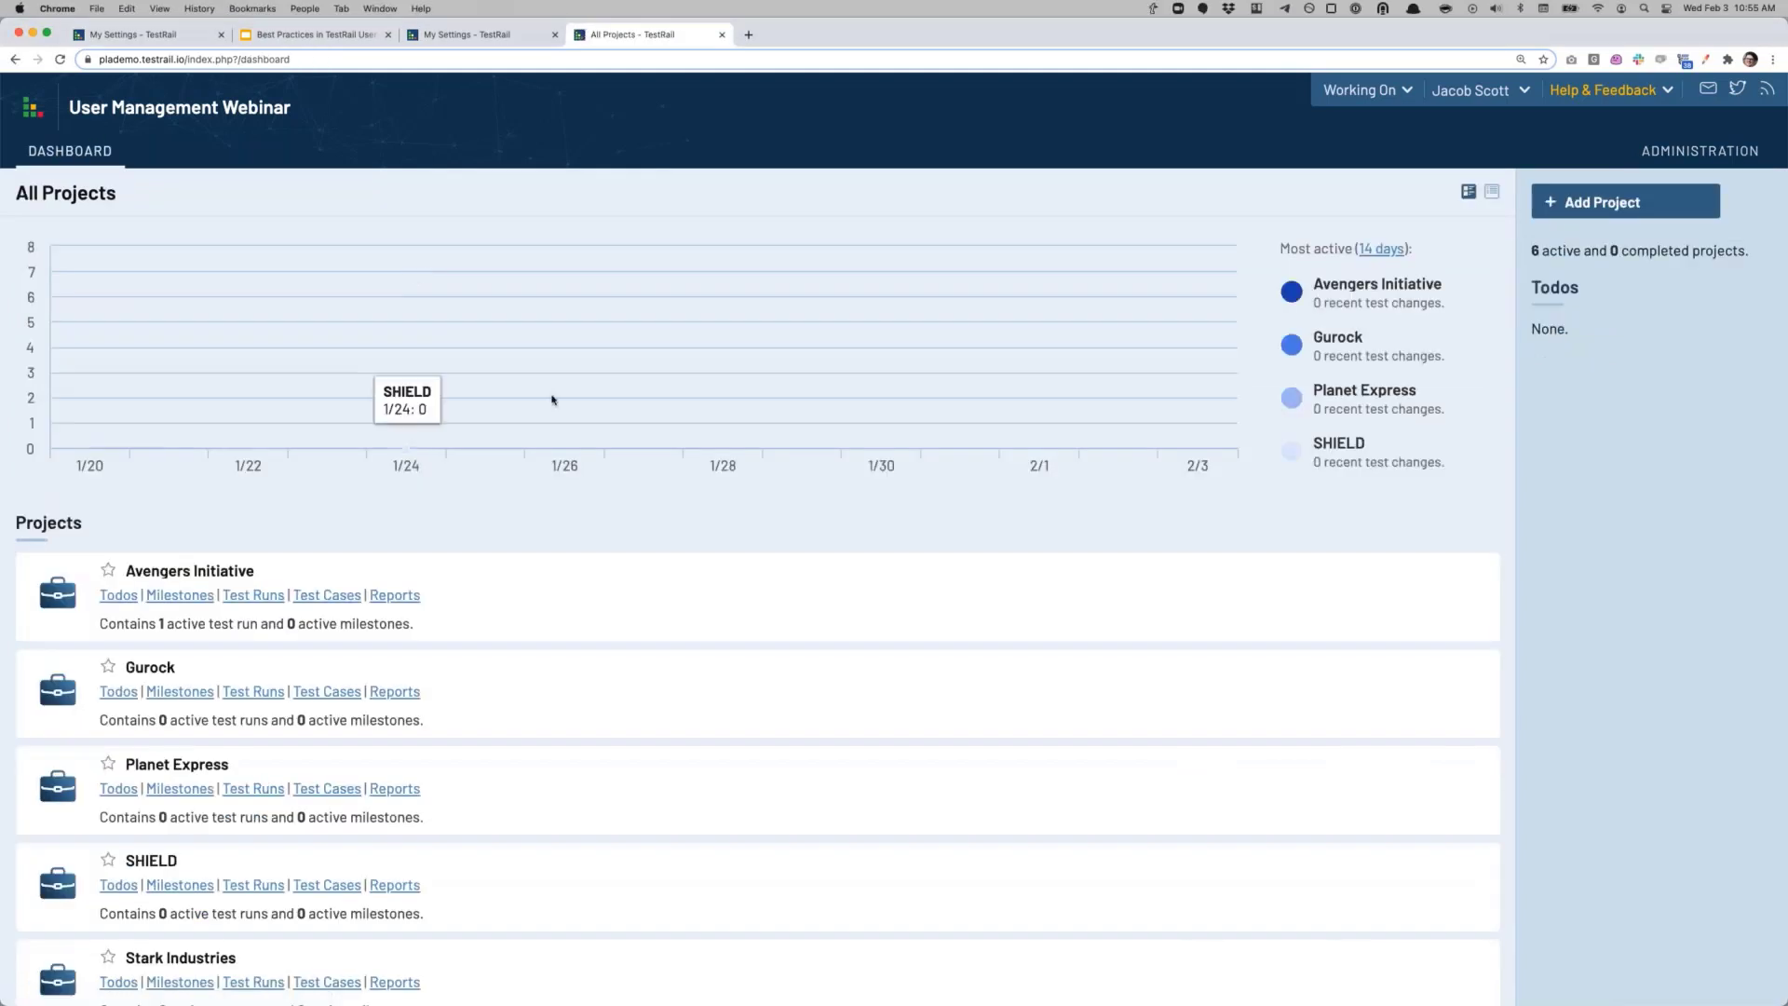
left_click(390, 596)
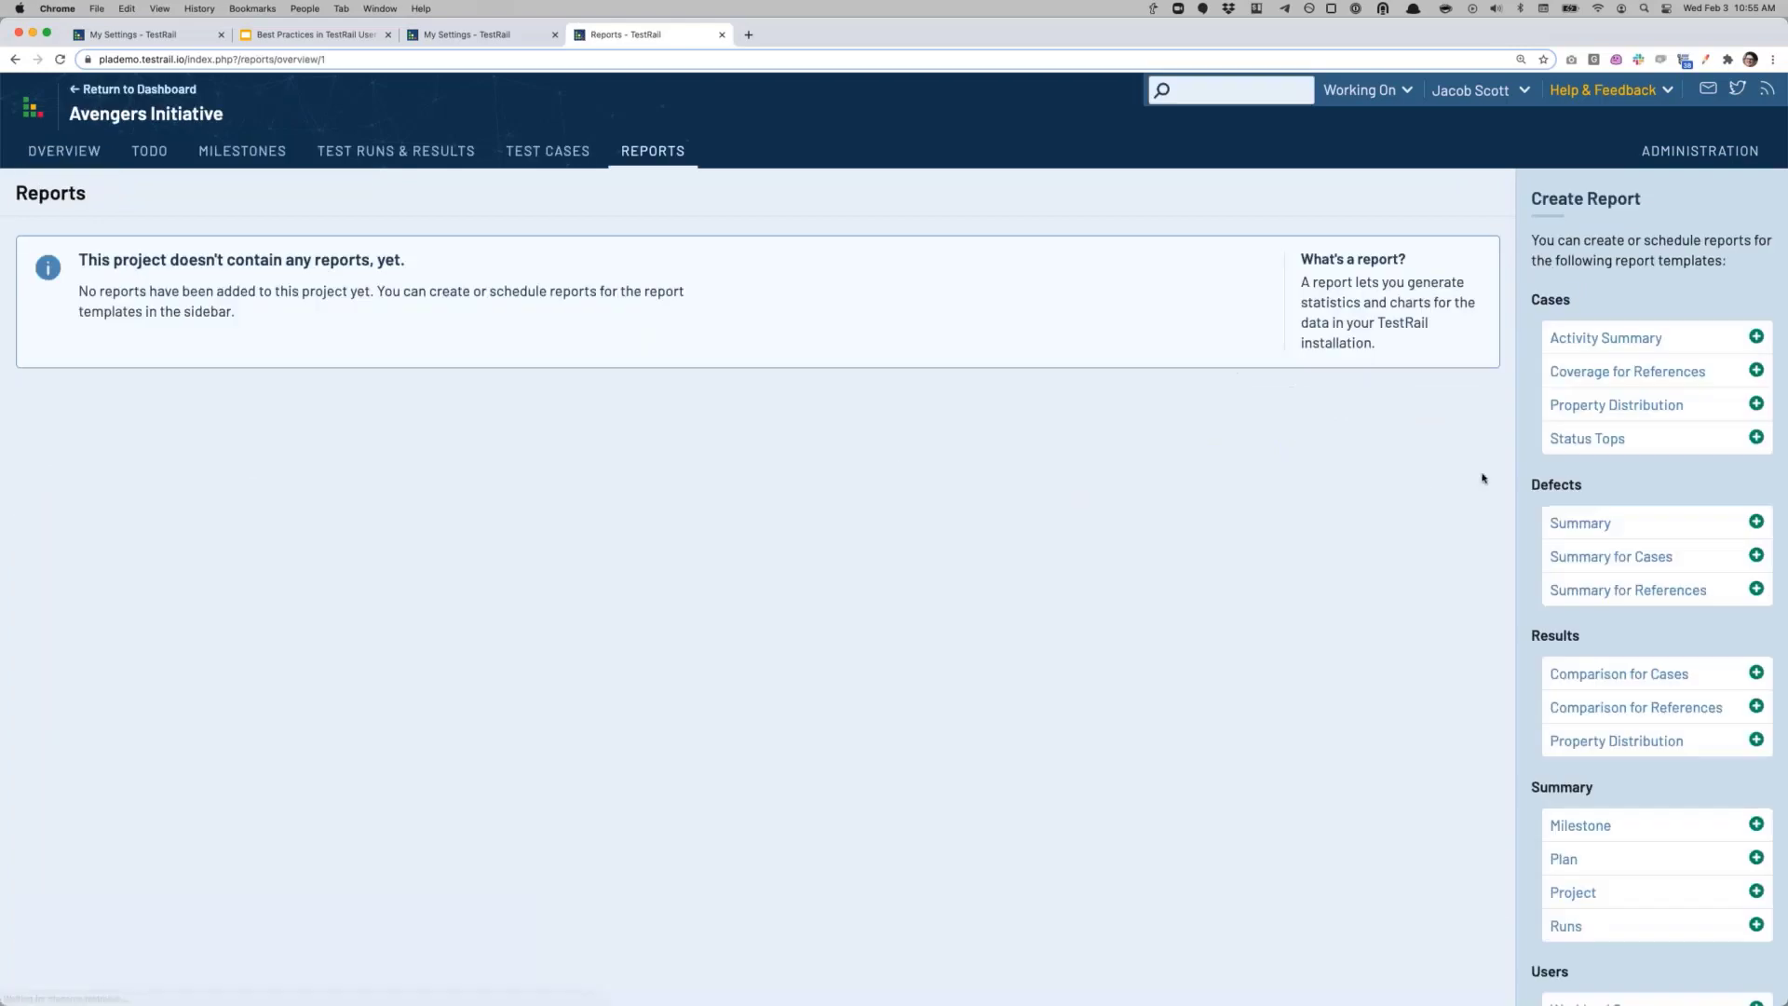
left_click(1601, 339)
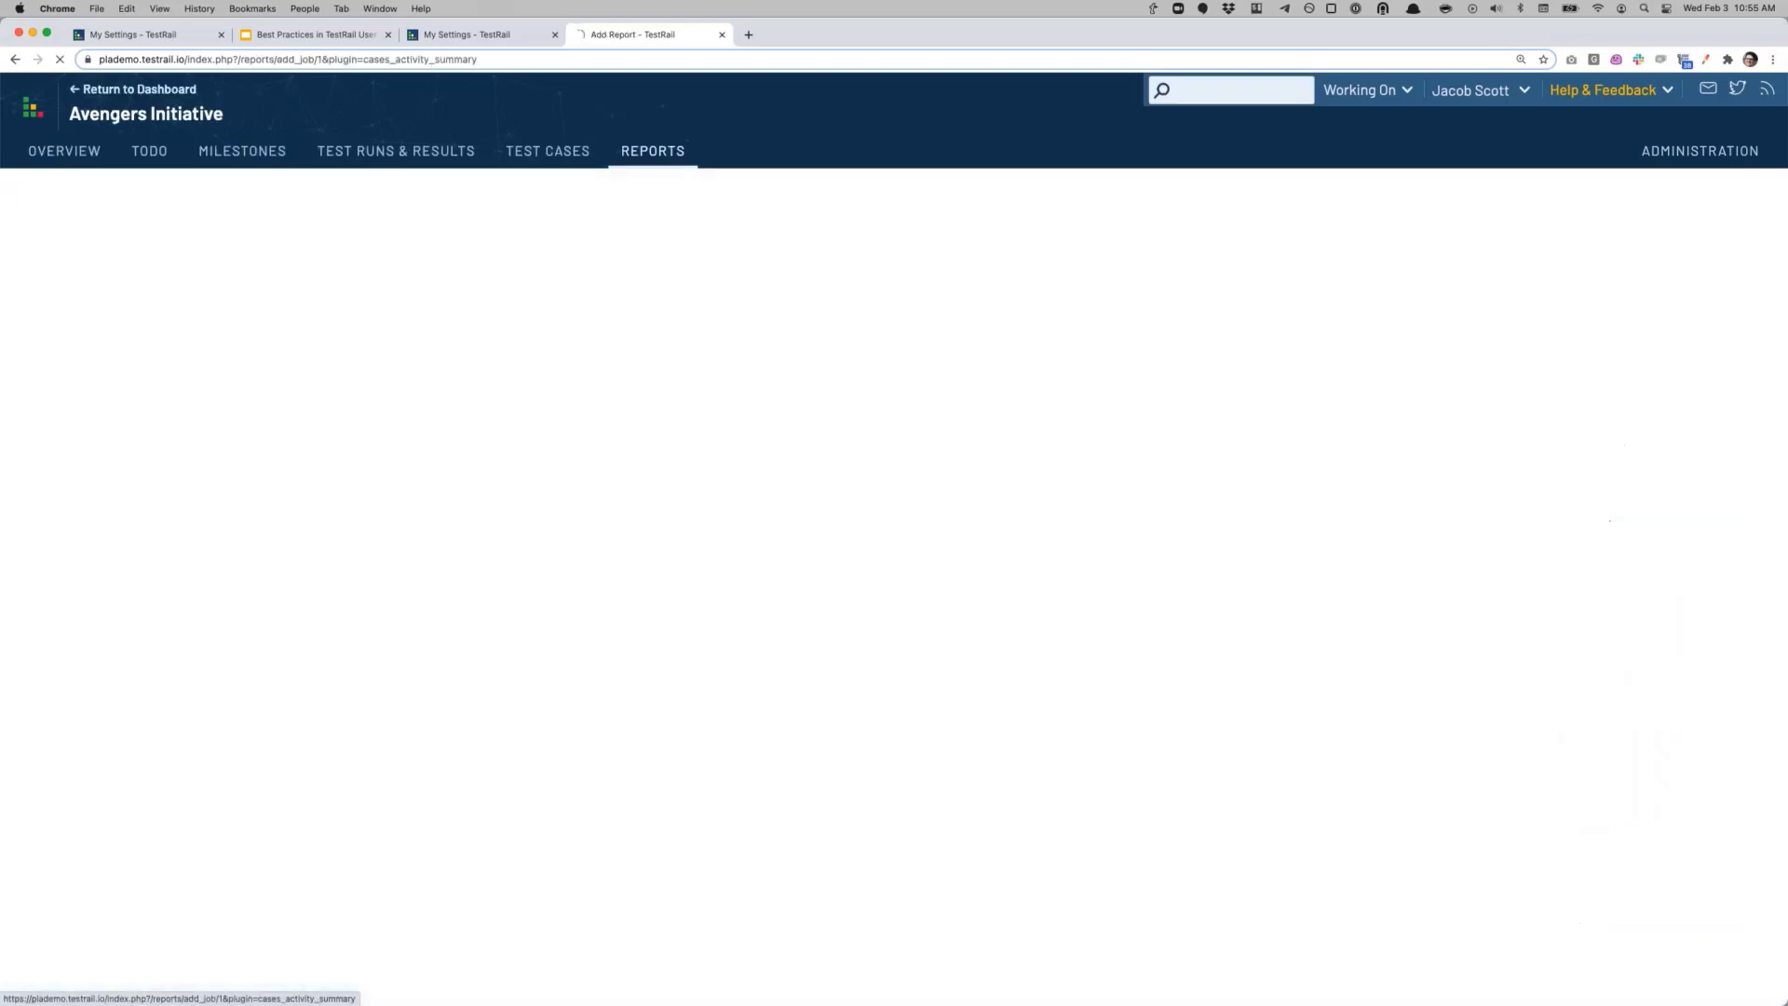
Step: Turn 'Notify me by email' on and back off on the report form
scroll(429, 794, "down", 5)
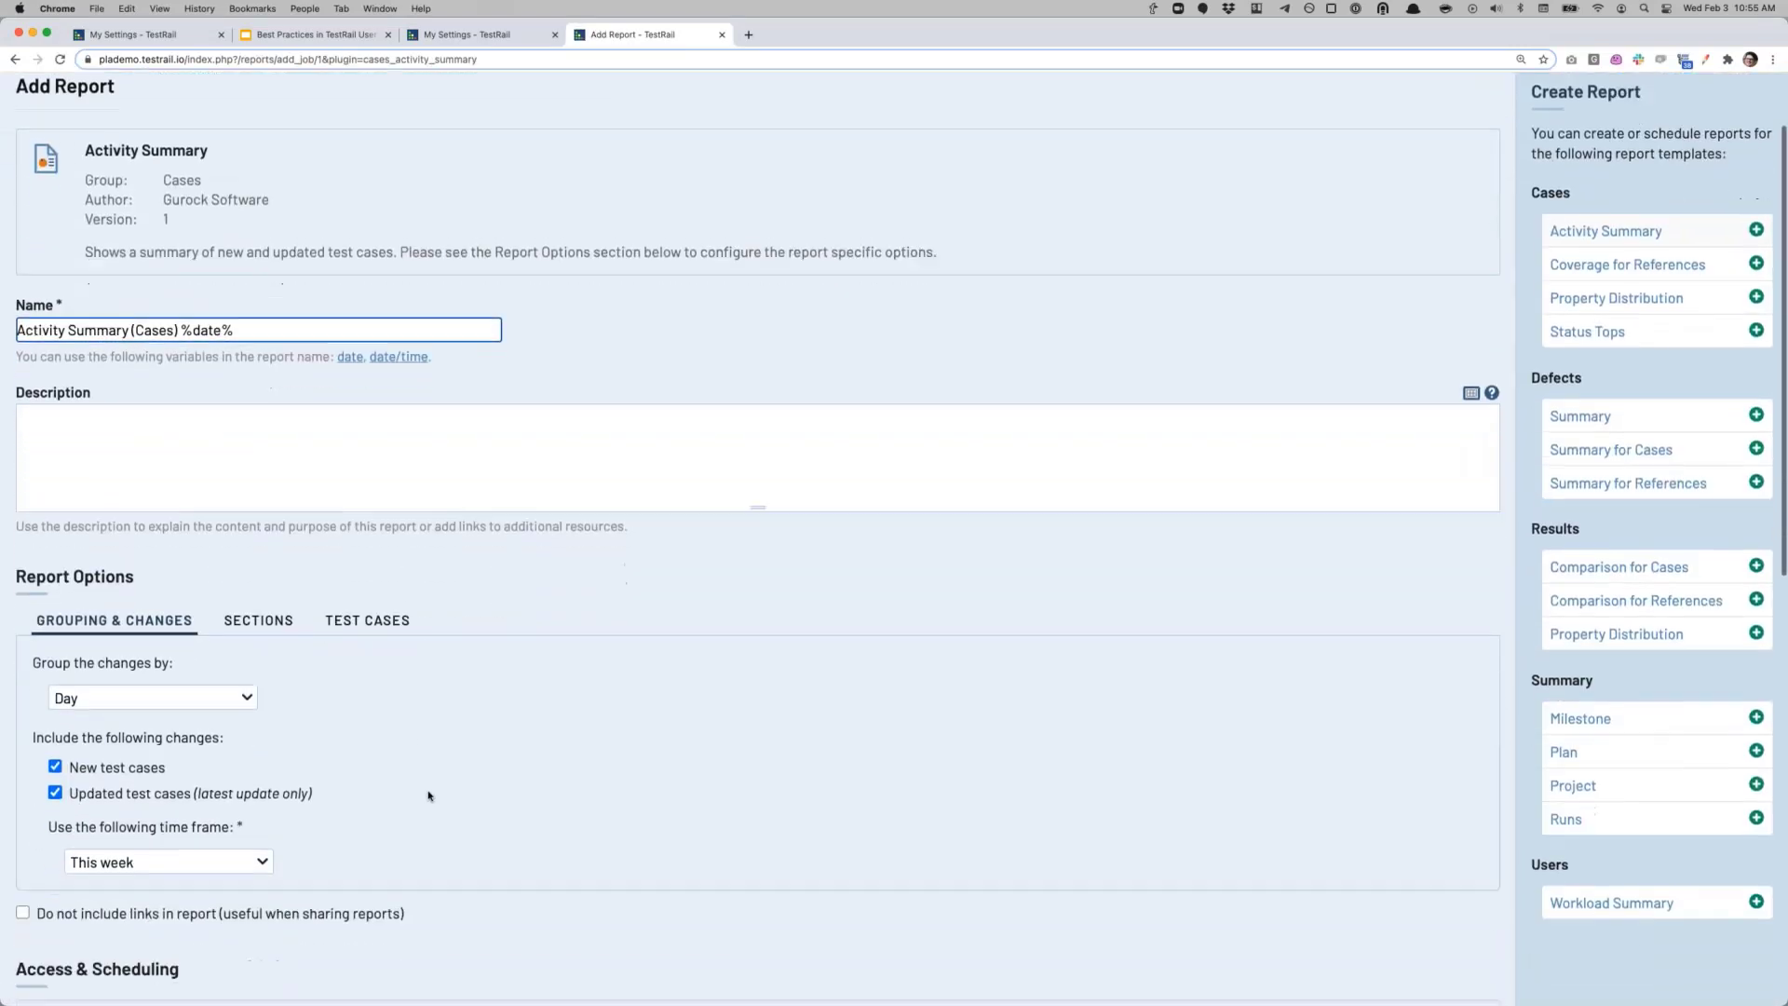
scroll(390, 794, "down", 4)
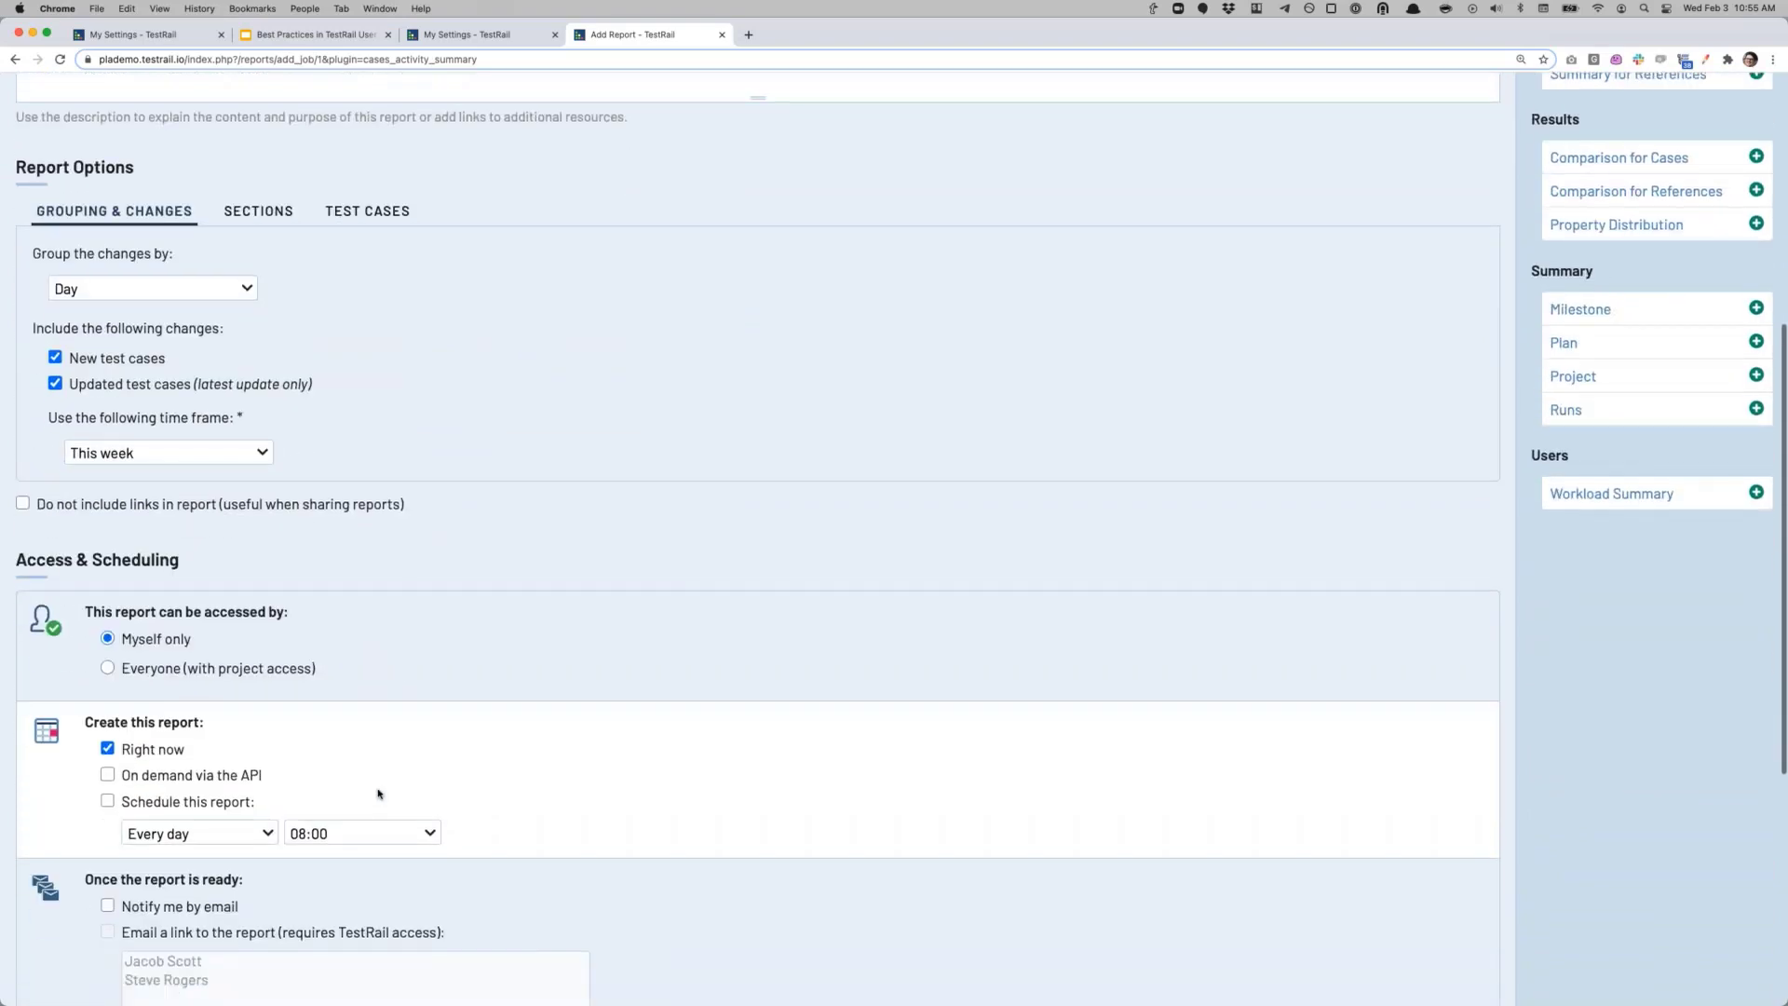
scroll(134, 465, "down", 2)
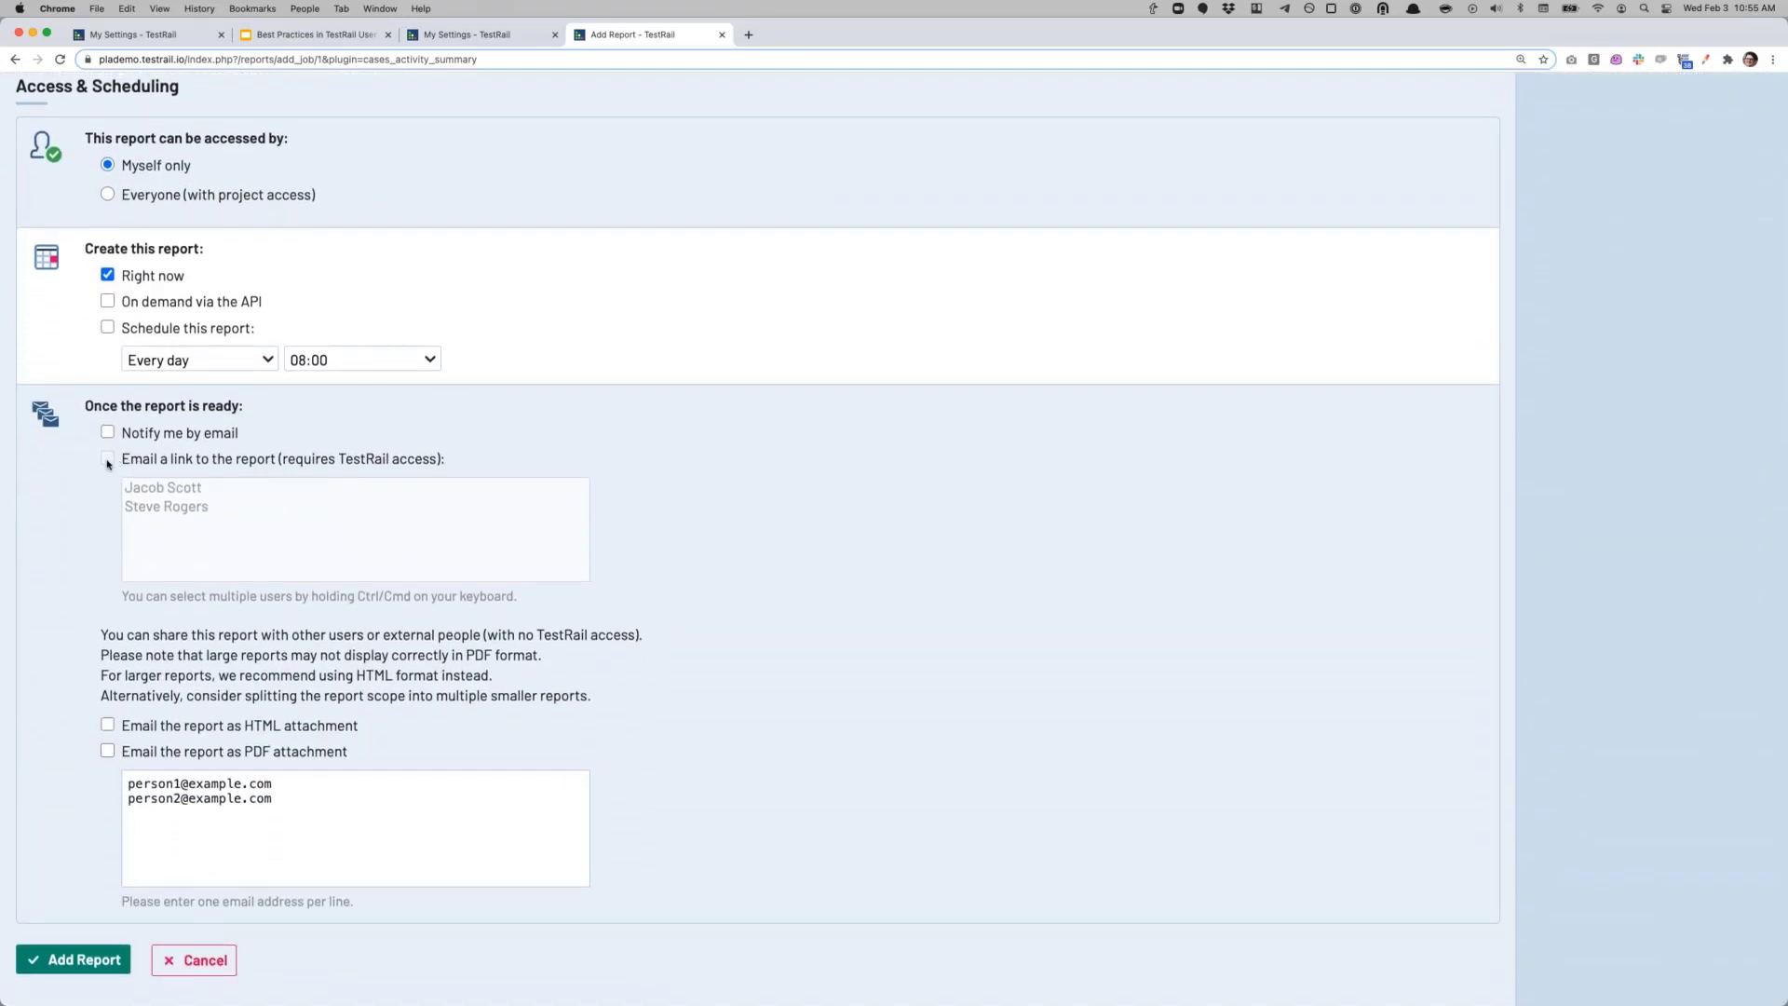
left_click(108, 437)
left_click(107, 432)
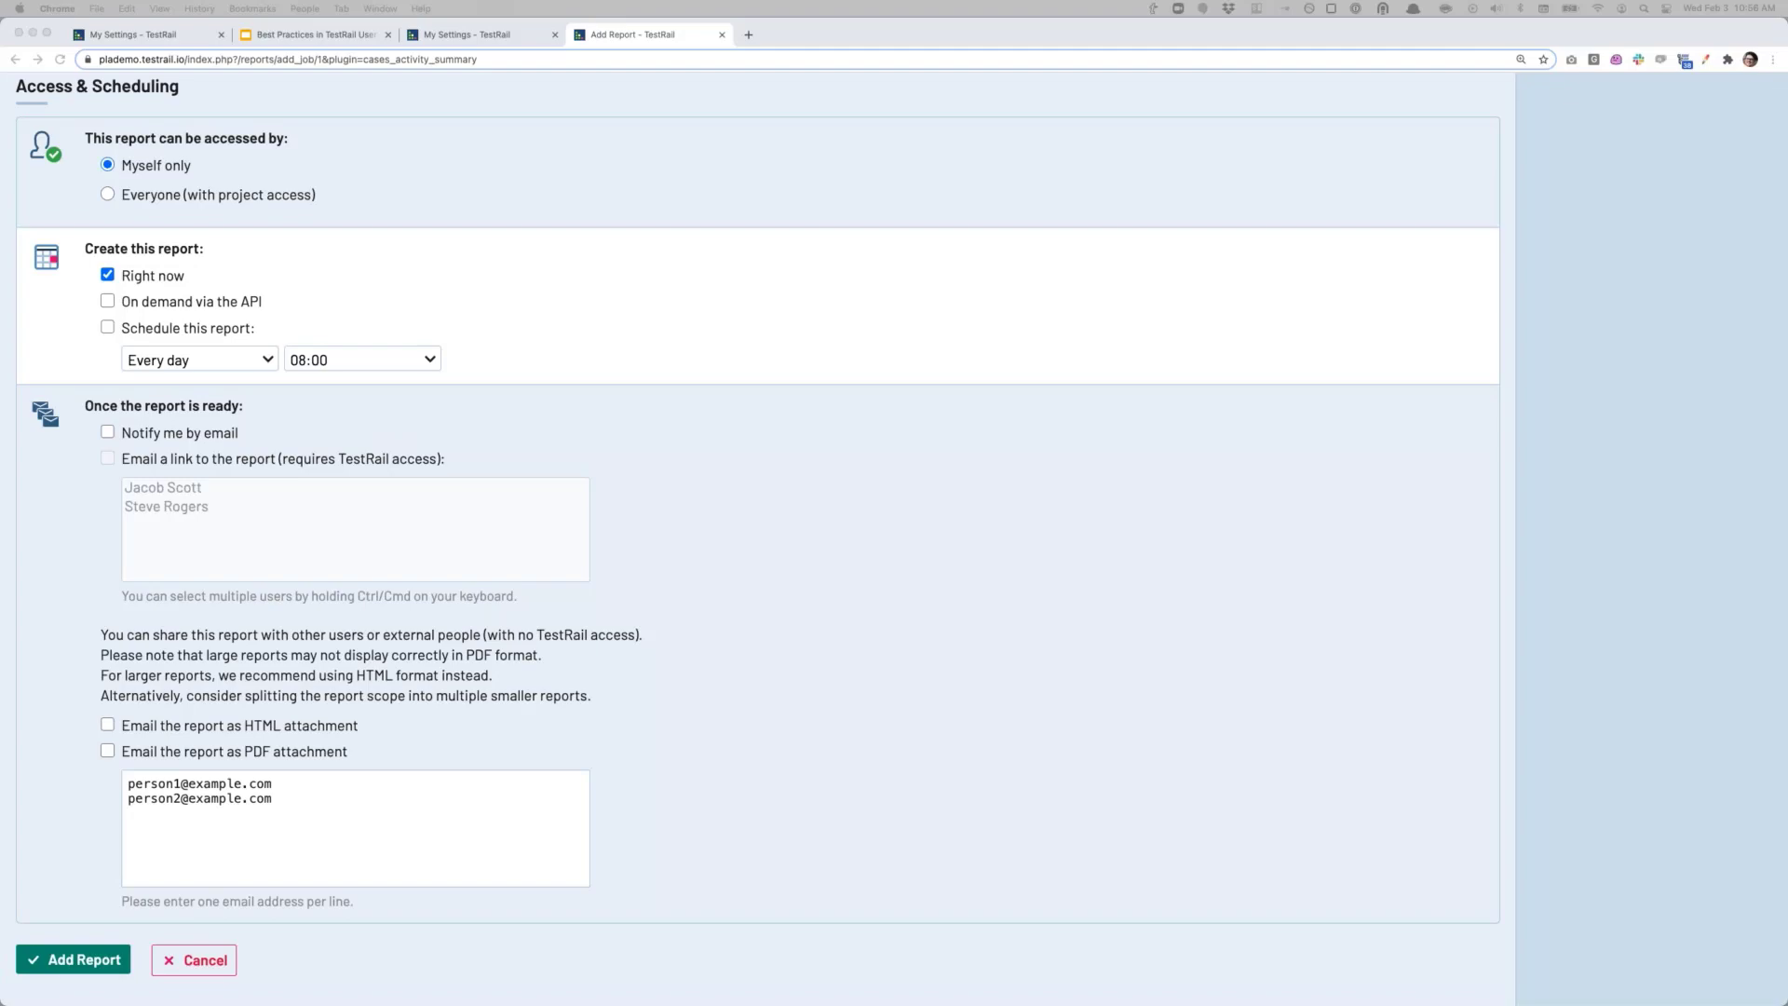
scroll(880, 639, "up", 15)
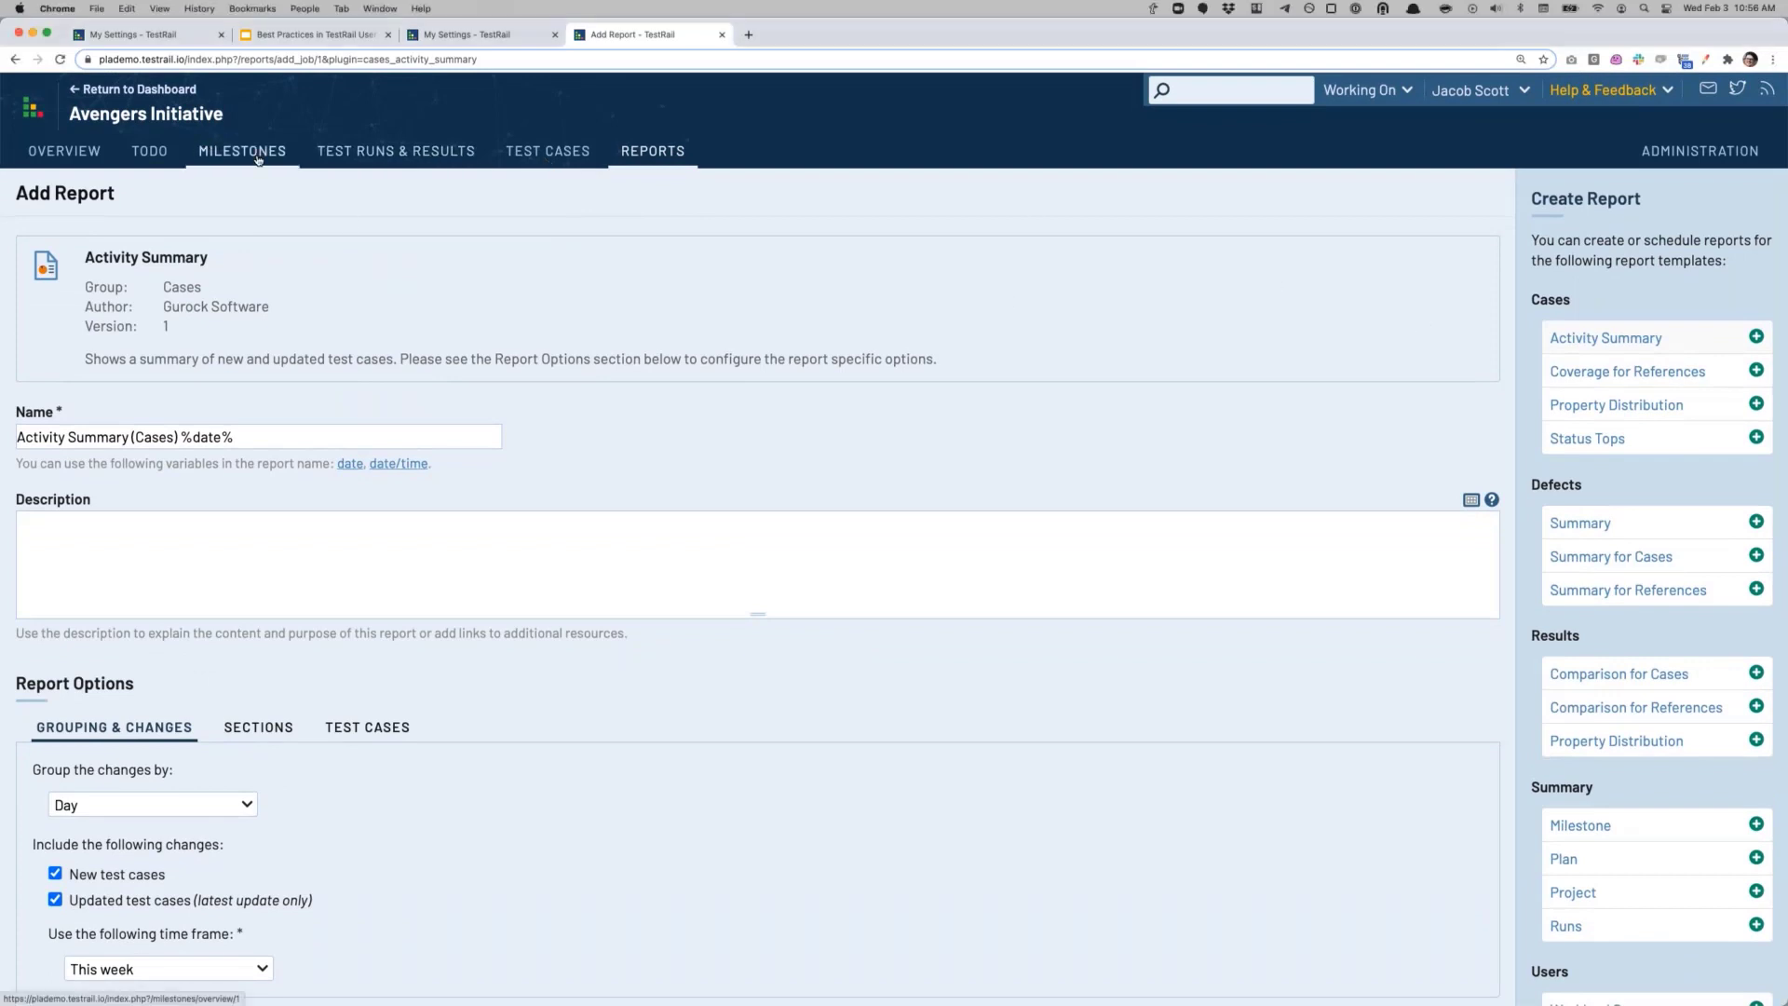
Step: Go to Administration > Users & Roles and scroll through the 46 active and 2 inactive users
left_click(1699, 153)
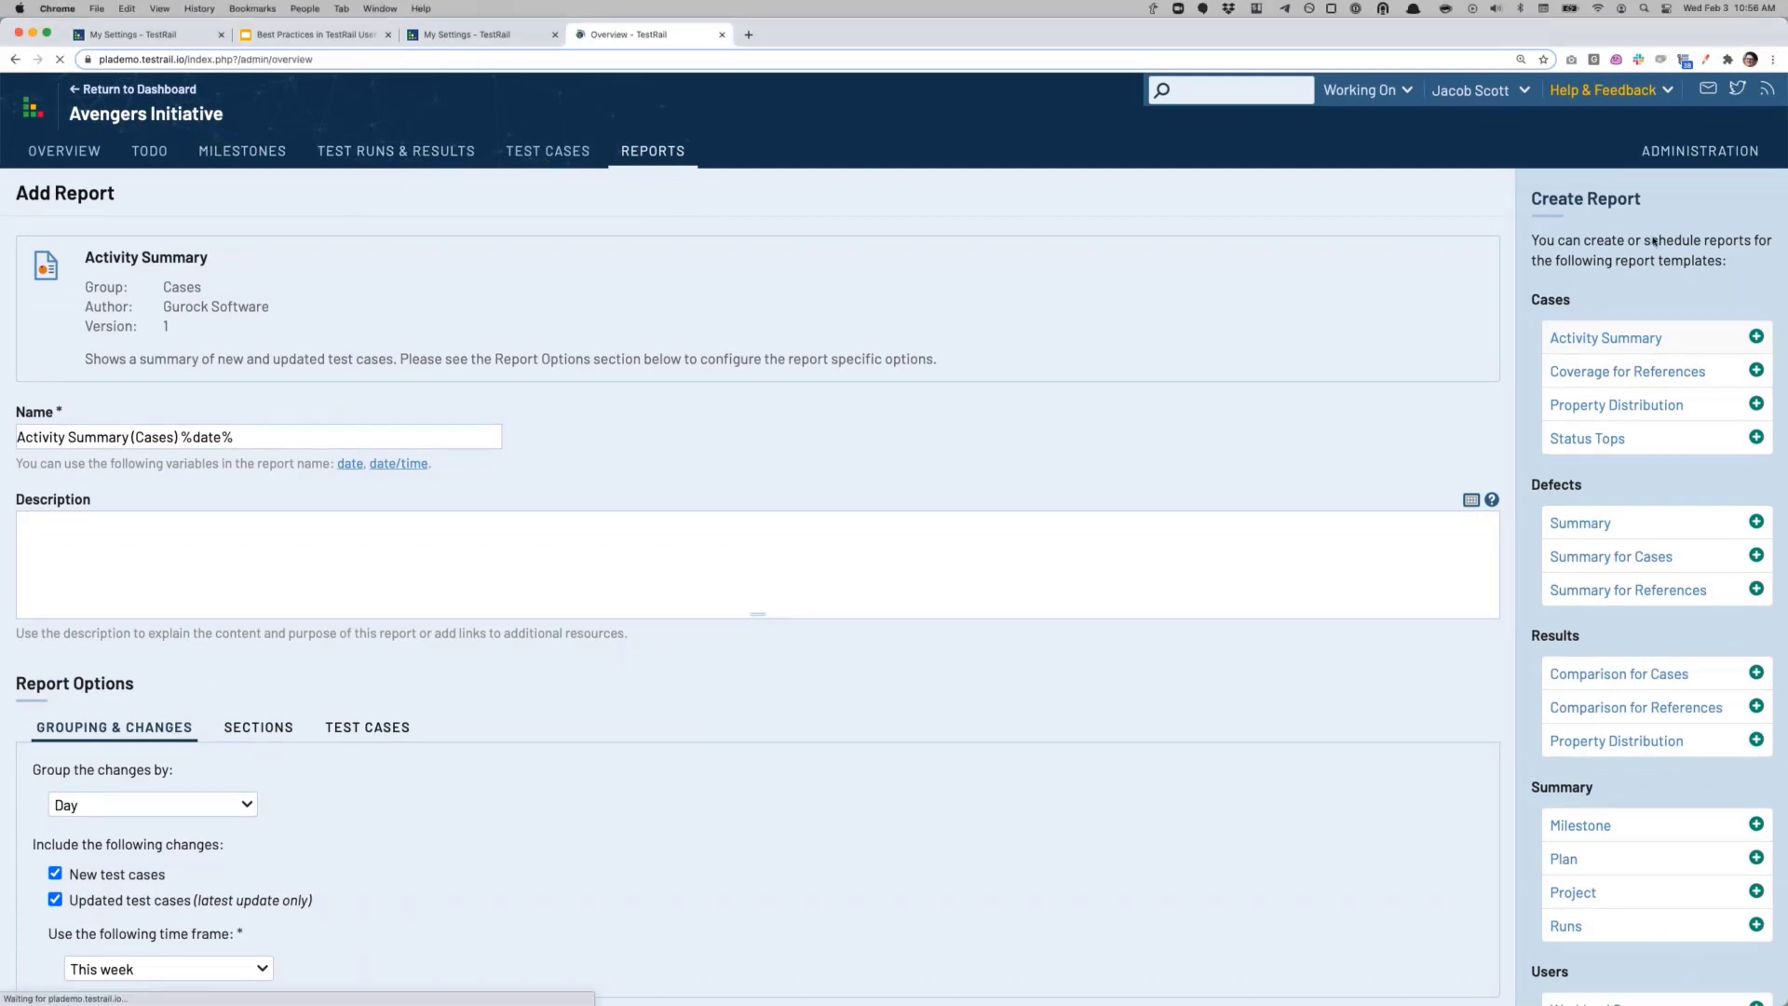
left_click(1590, 328)
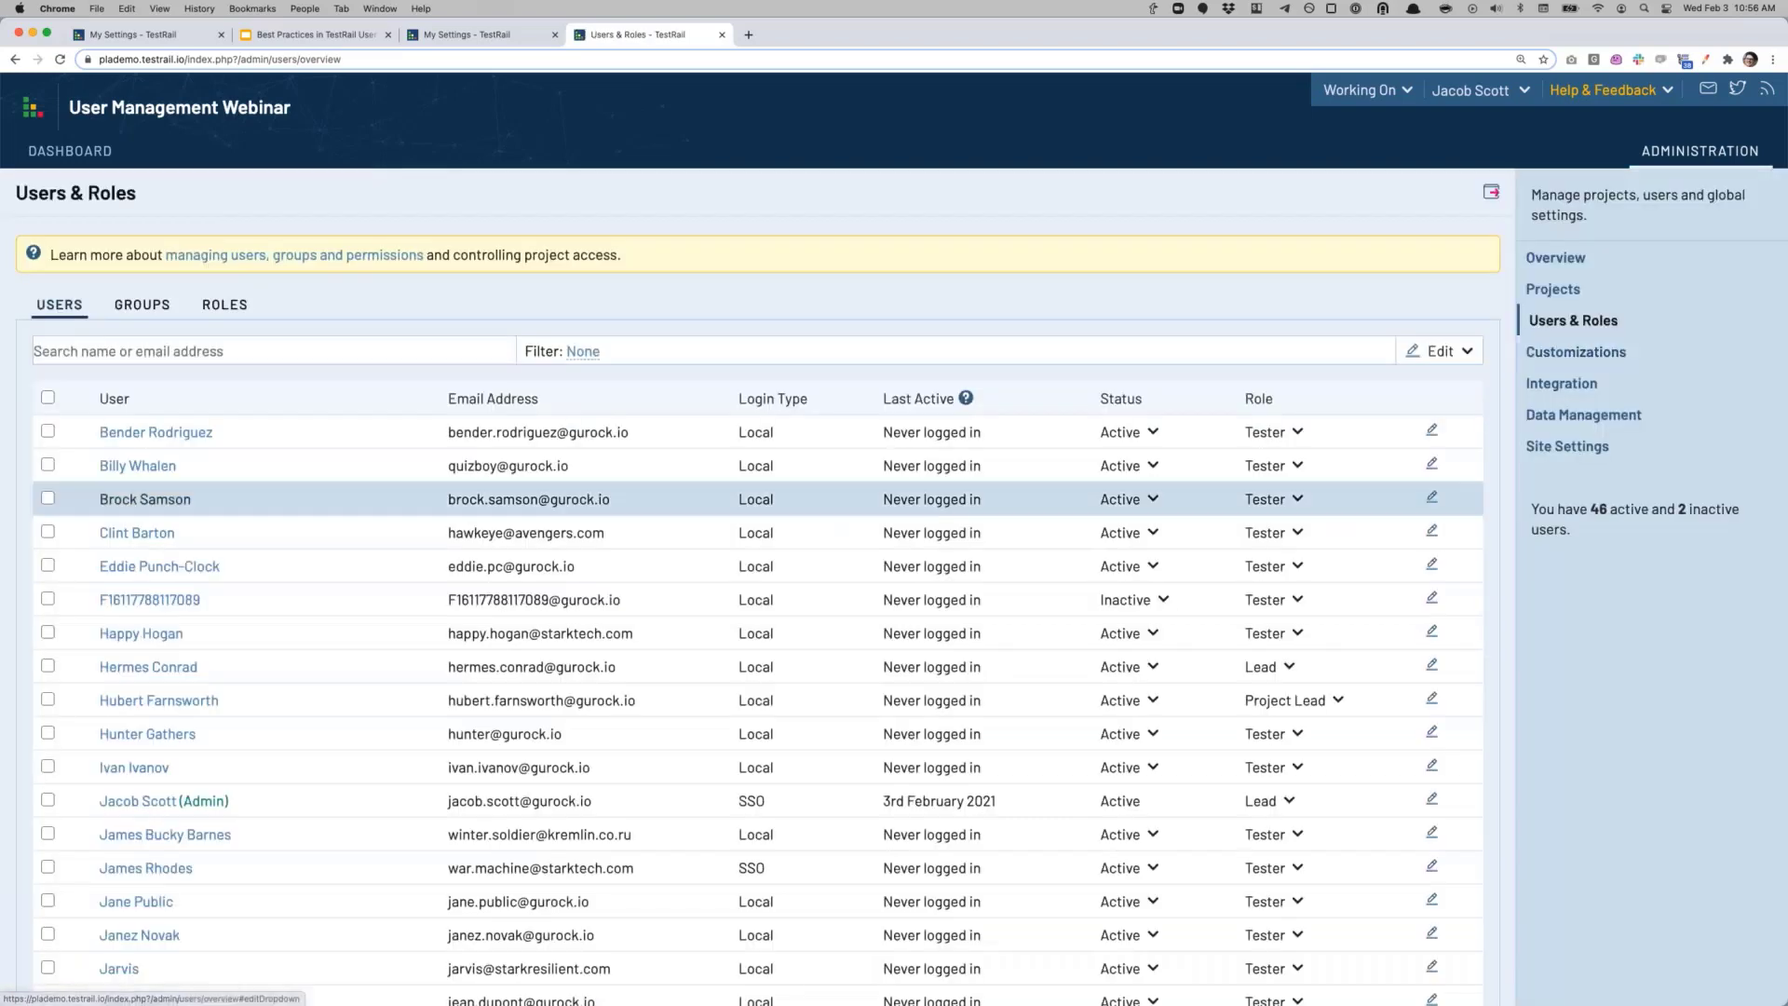
scroll(610, 669, "down", 1)
scroll(610, 669, "down", 5)
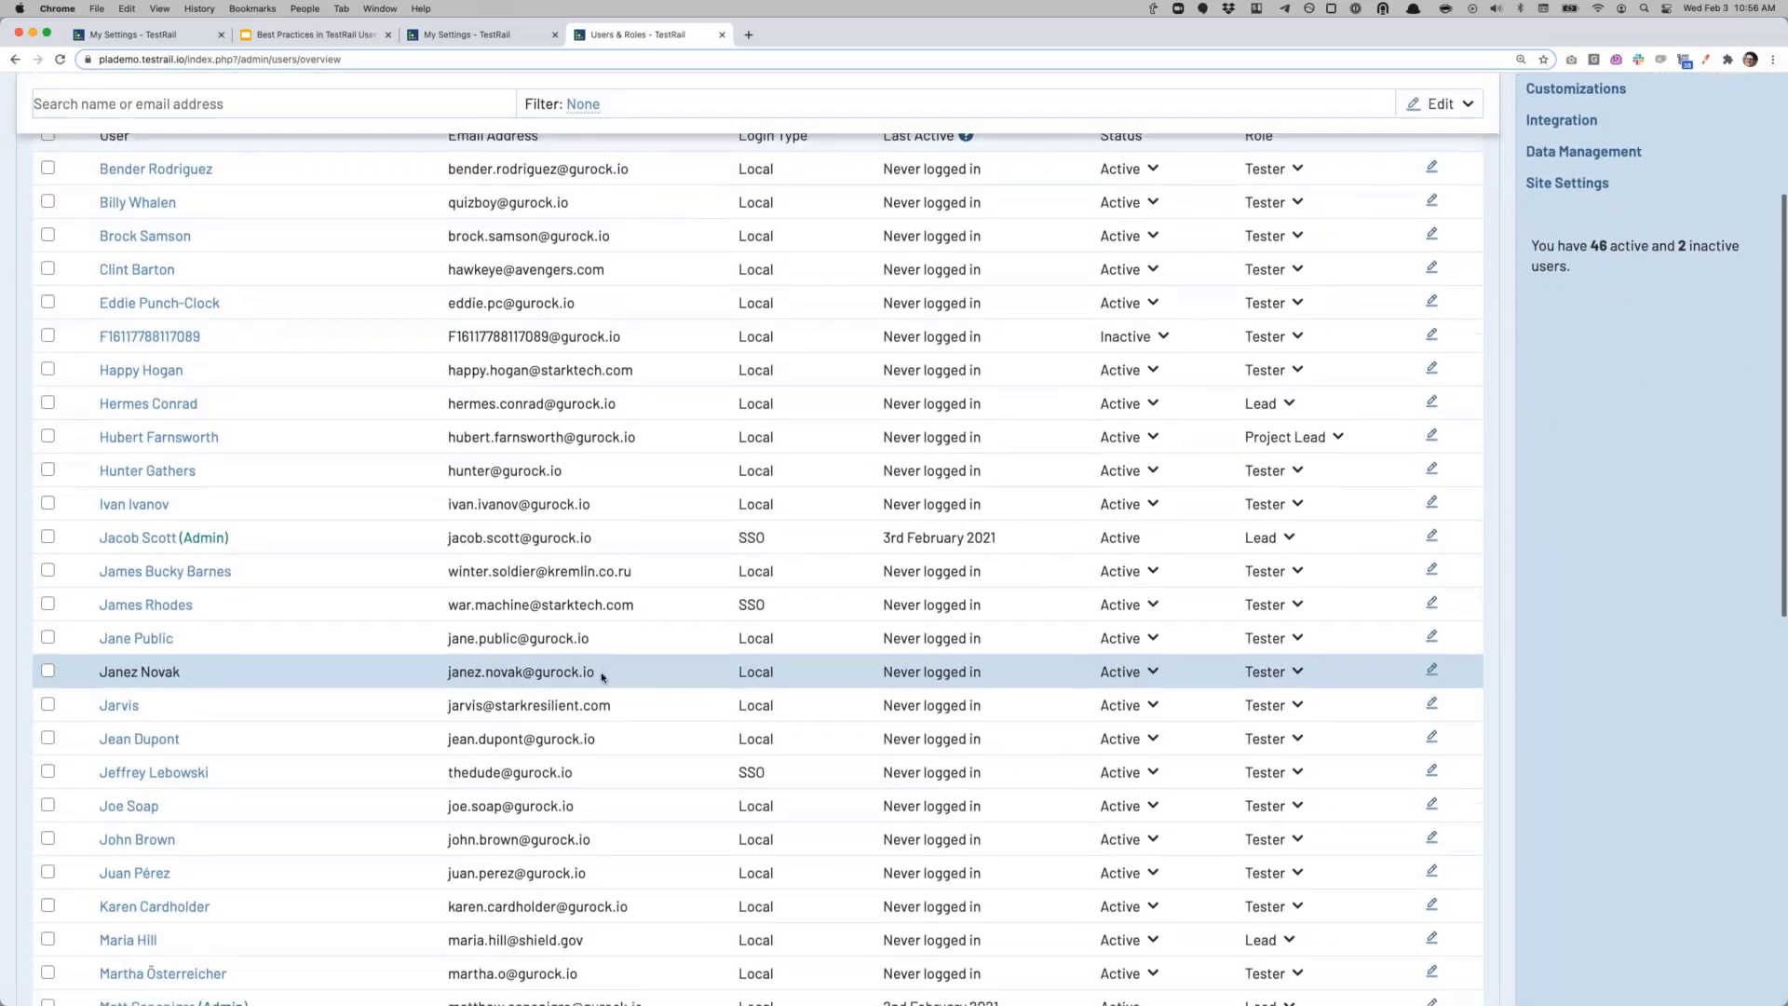
scroll(601, 677, "down", 5)
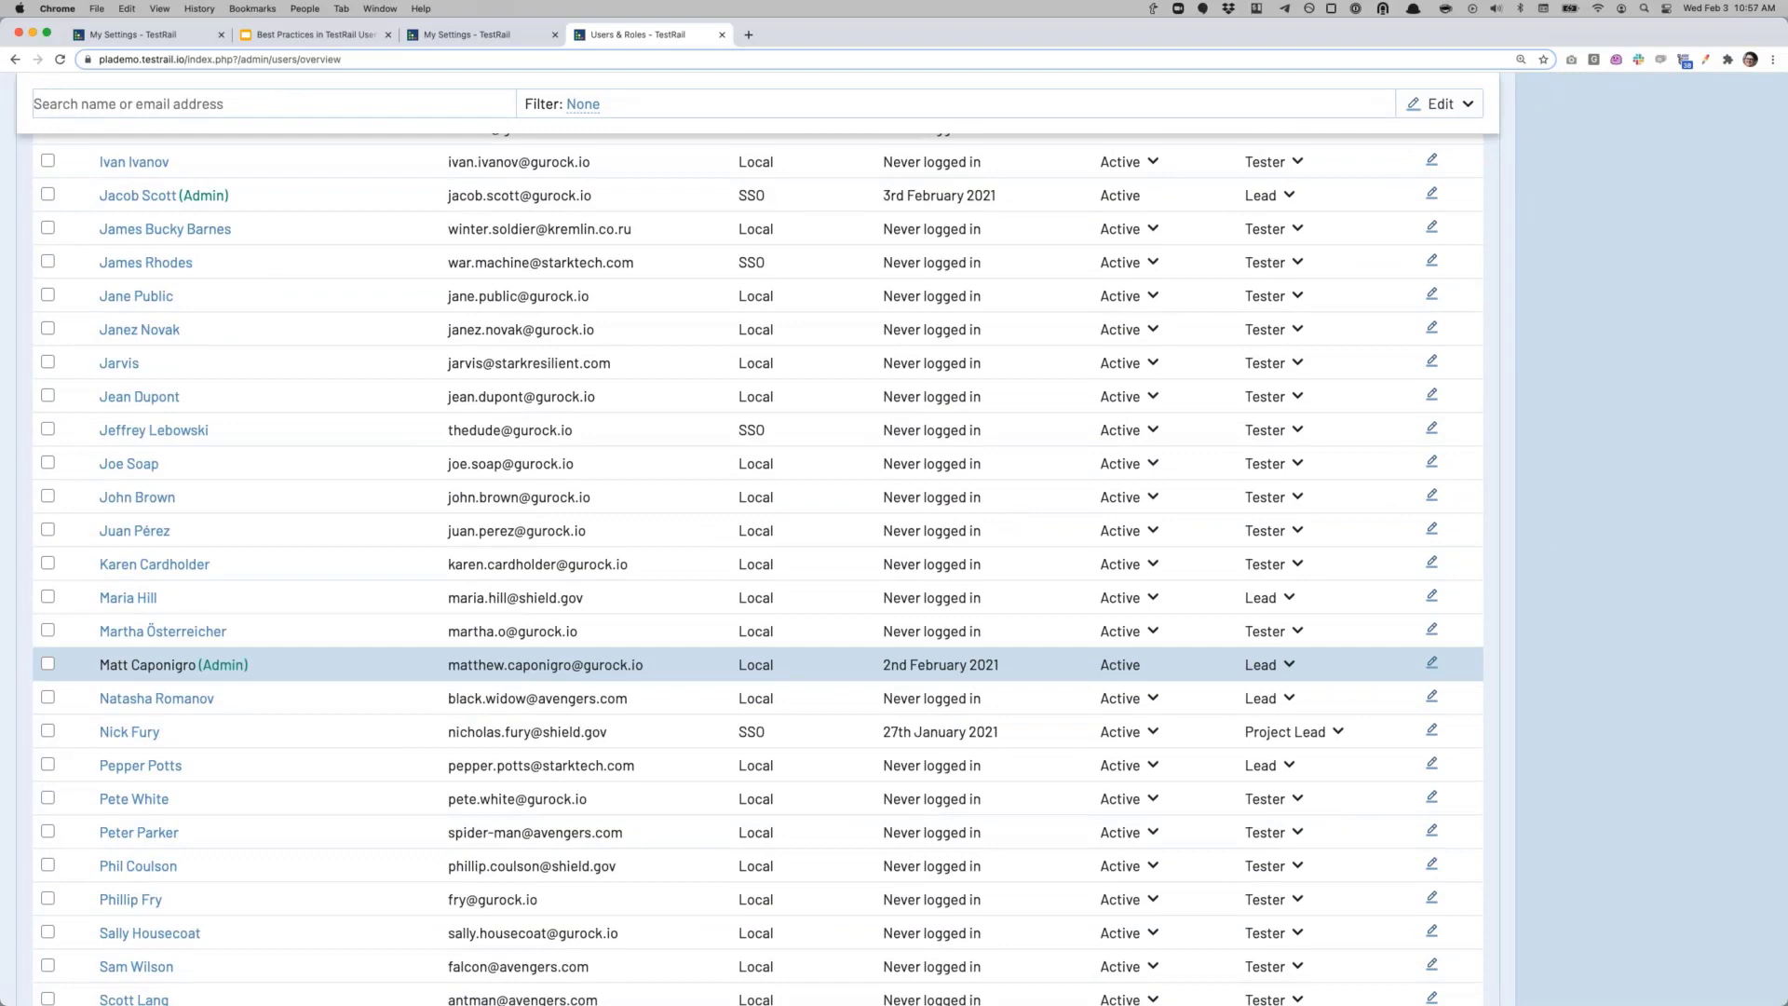
scroll(606, 677, "up", 9)
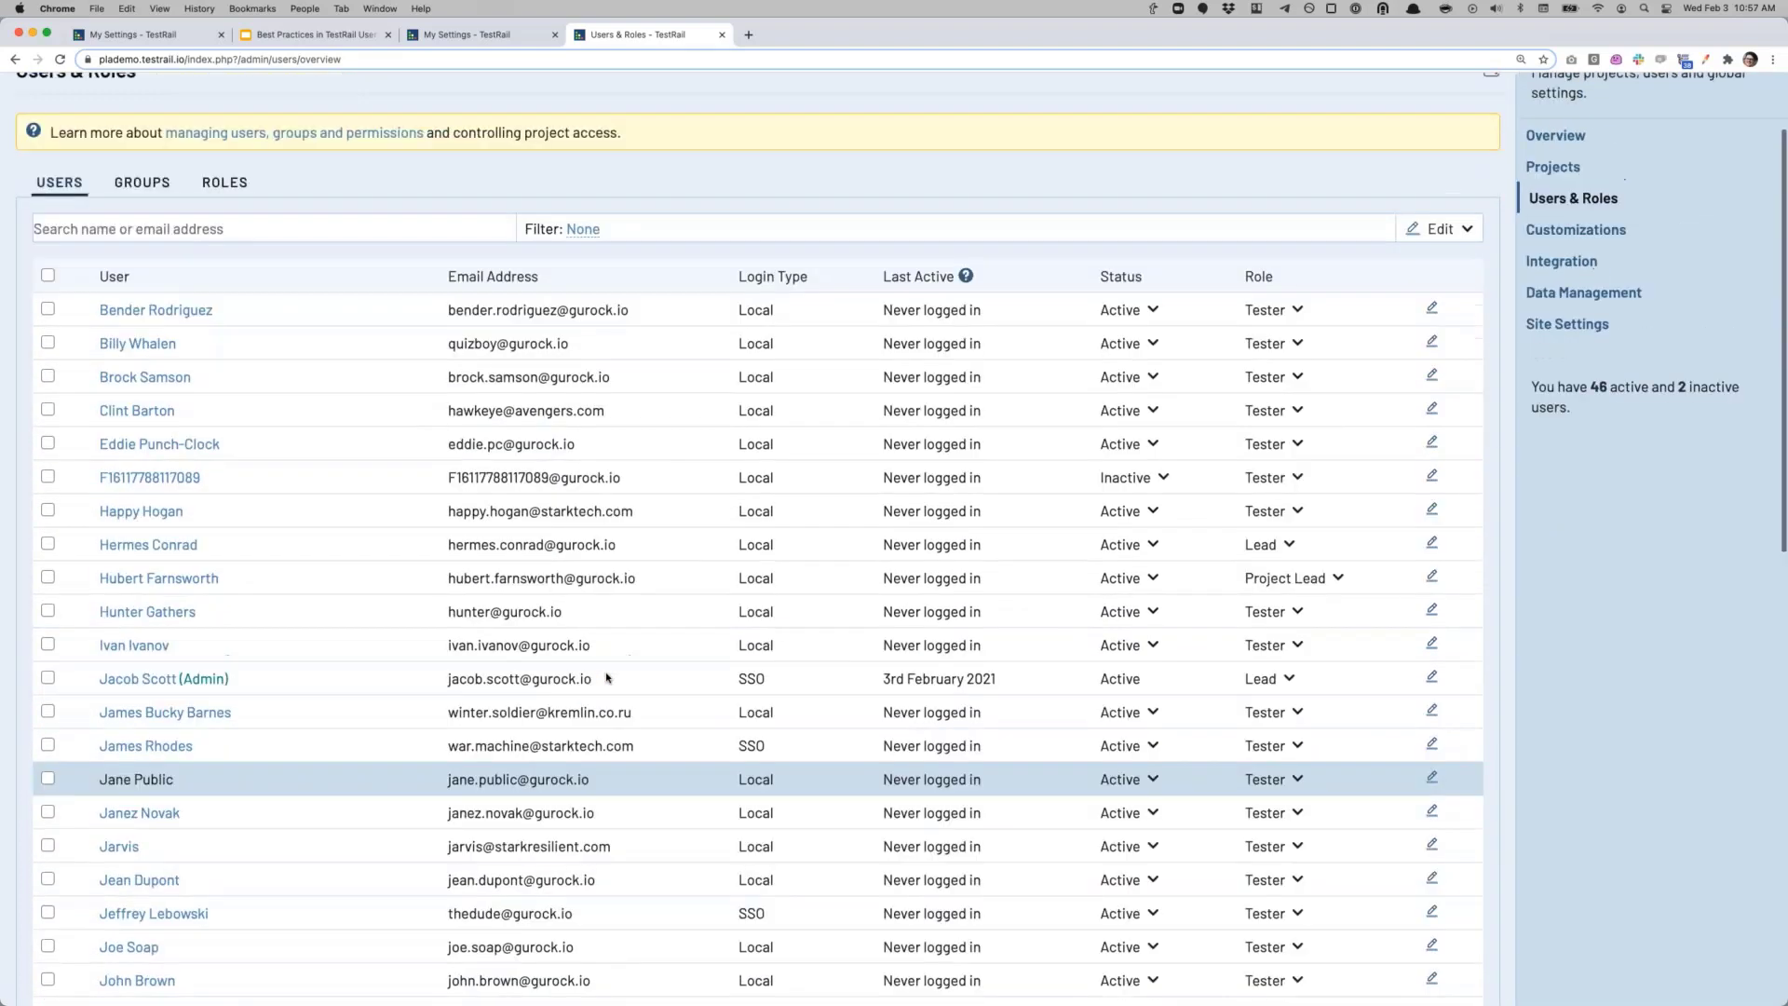
scroll(606, 677, "down", 2)
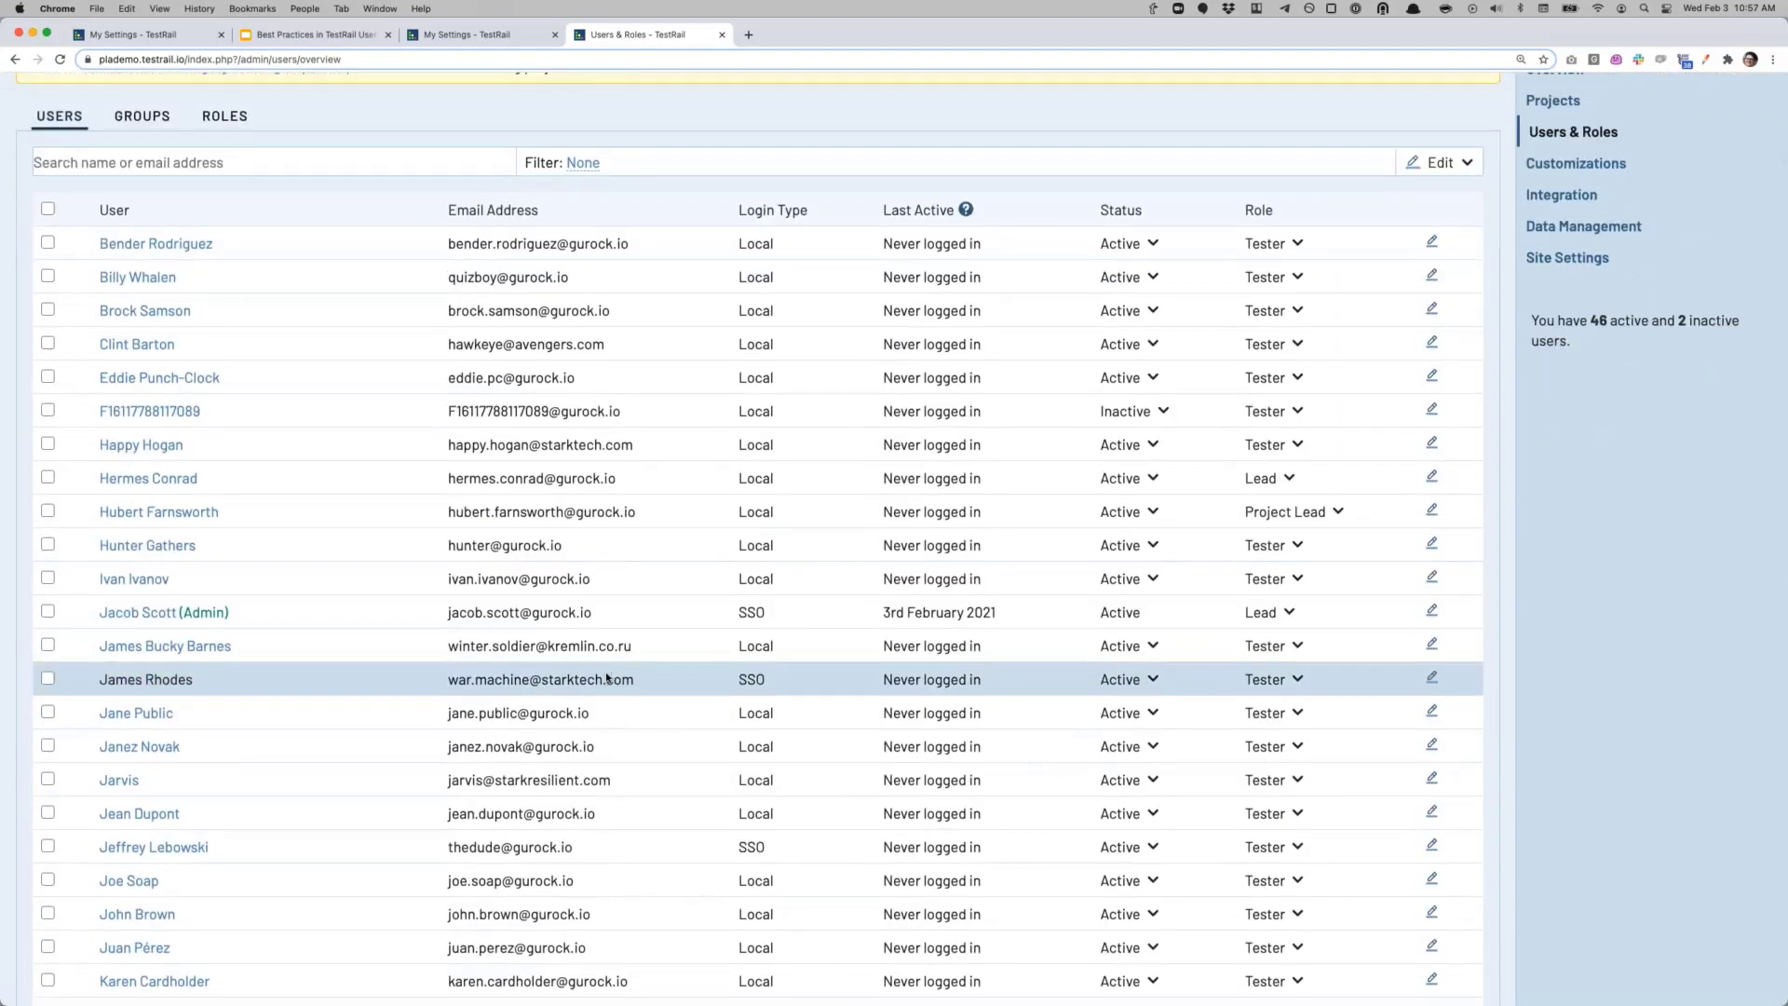
scroll(607, 677, "down", 1)
scroll(606, 677, "up", 3)
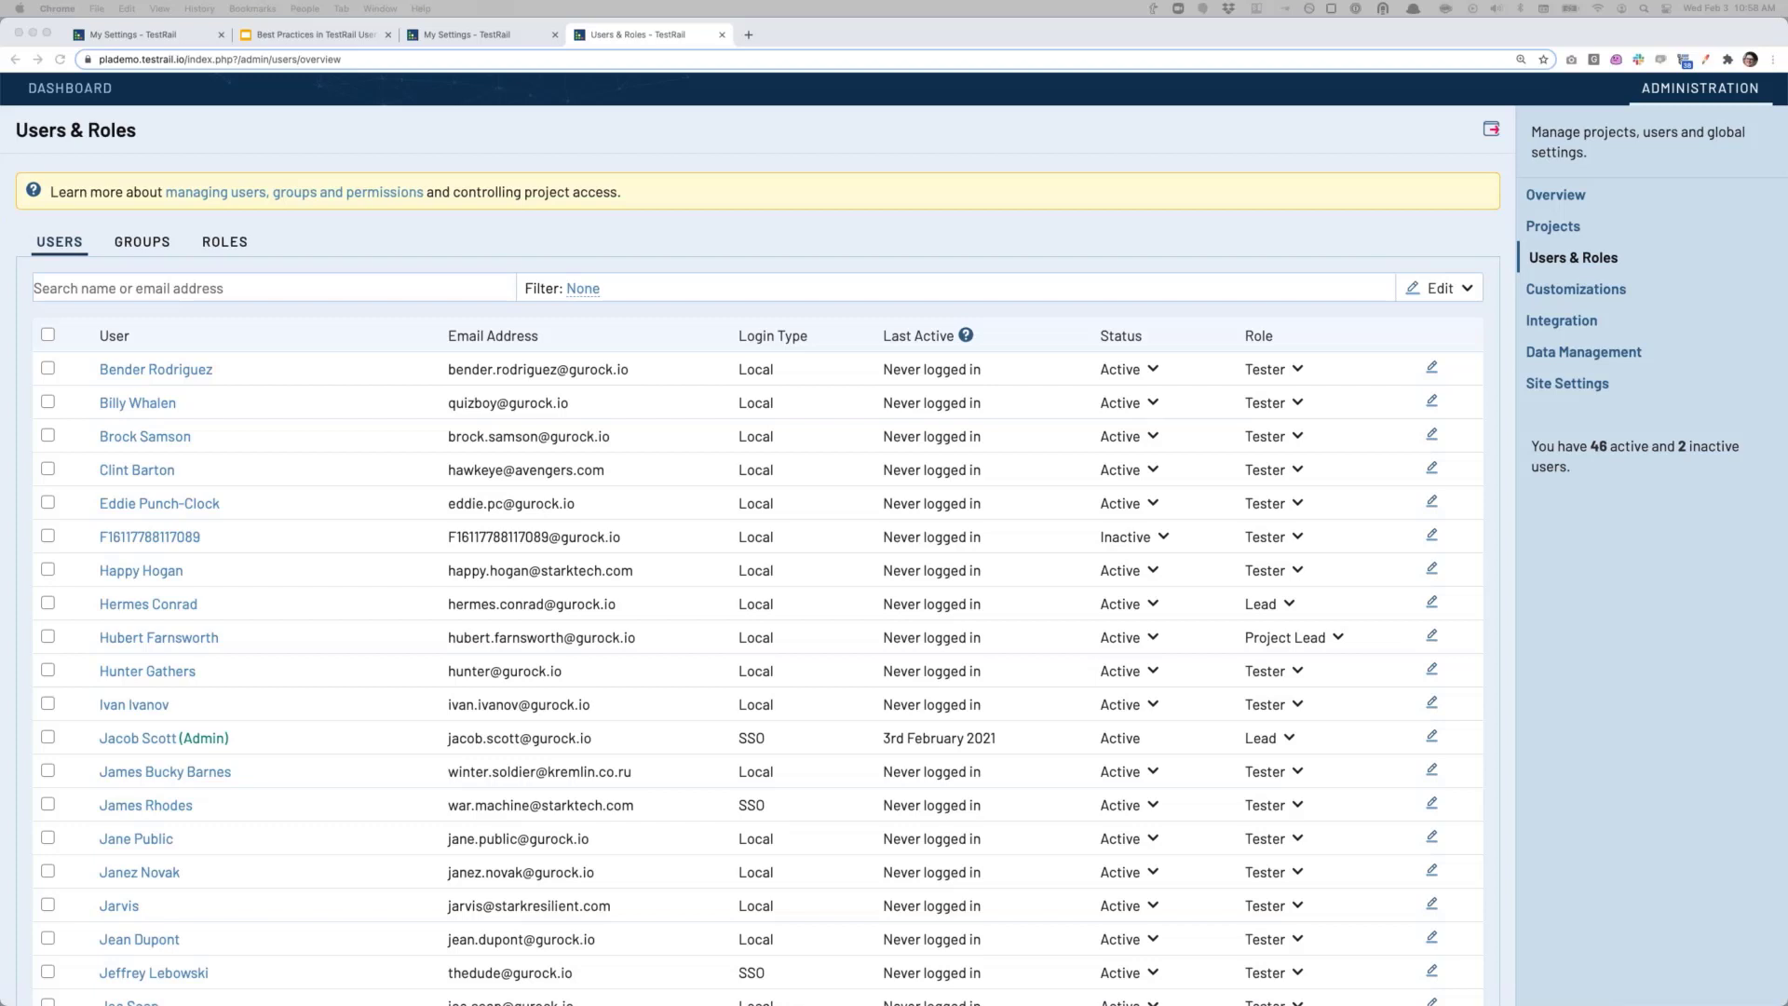
Step: Switch from TestRail to the slide deck and advance to the presenter's contact slide
left_click(751, 37)
left_click(750, 37)
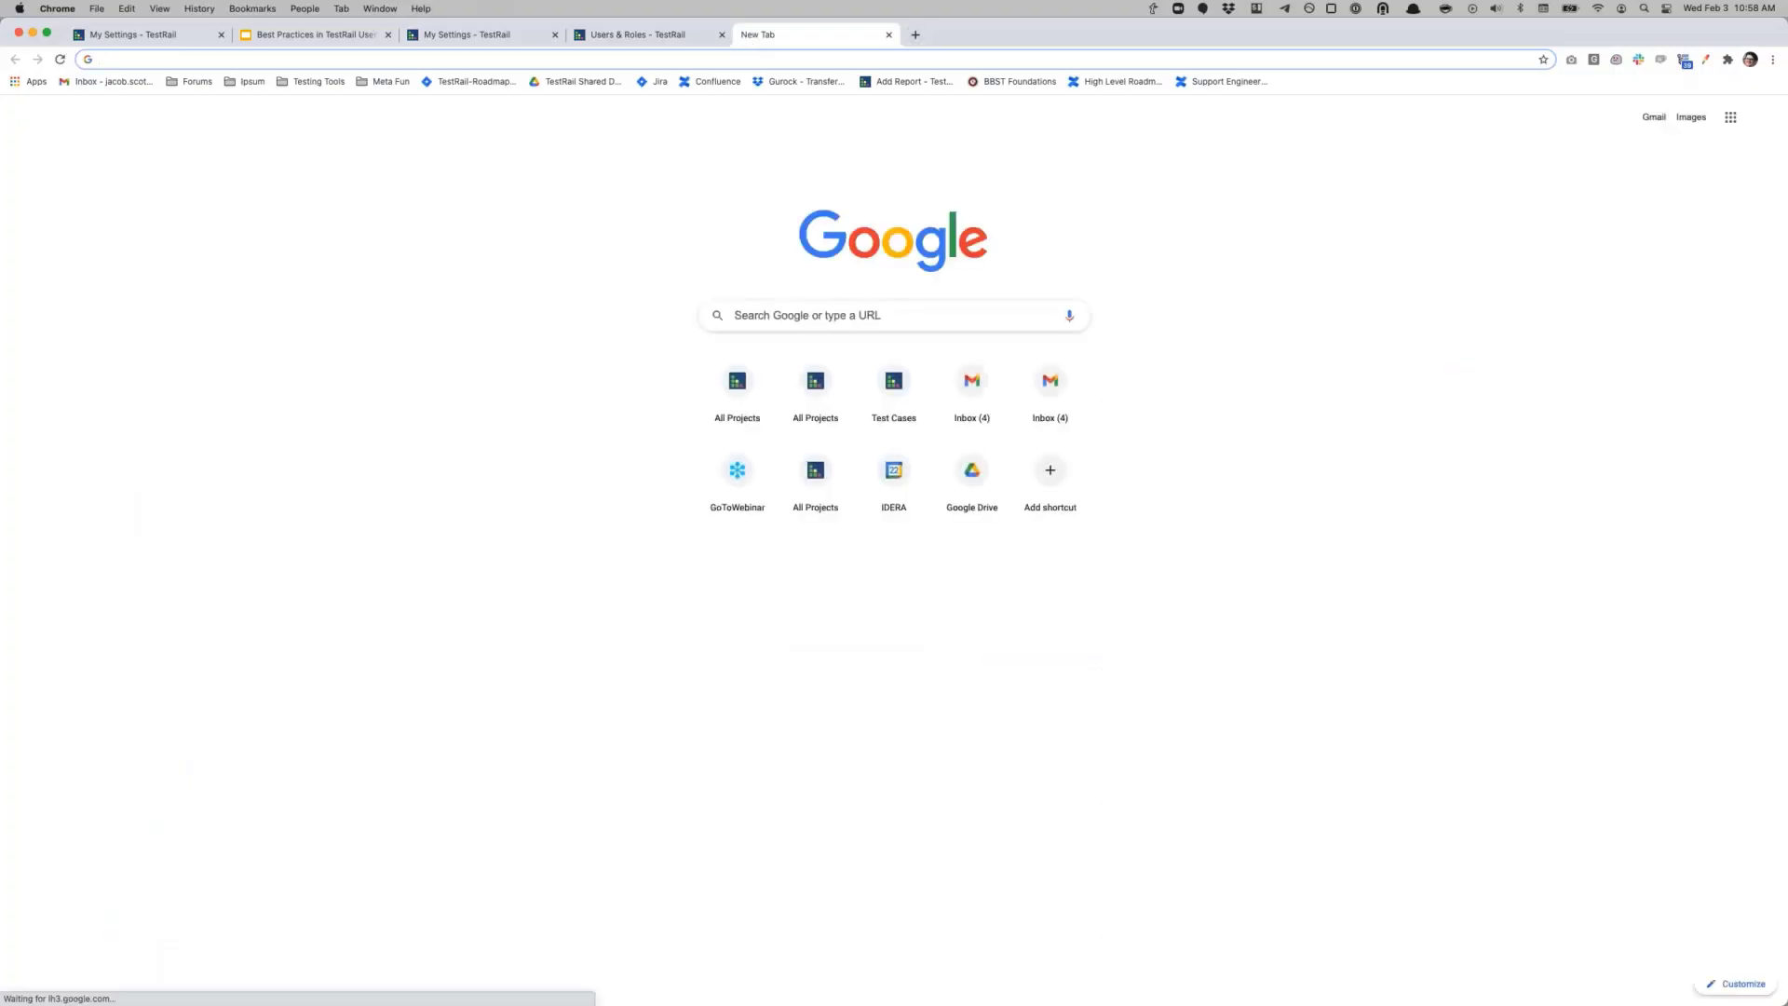
left_click(888, 35)
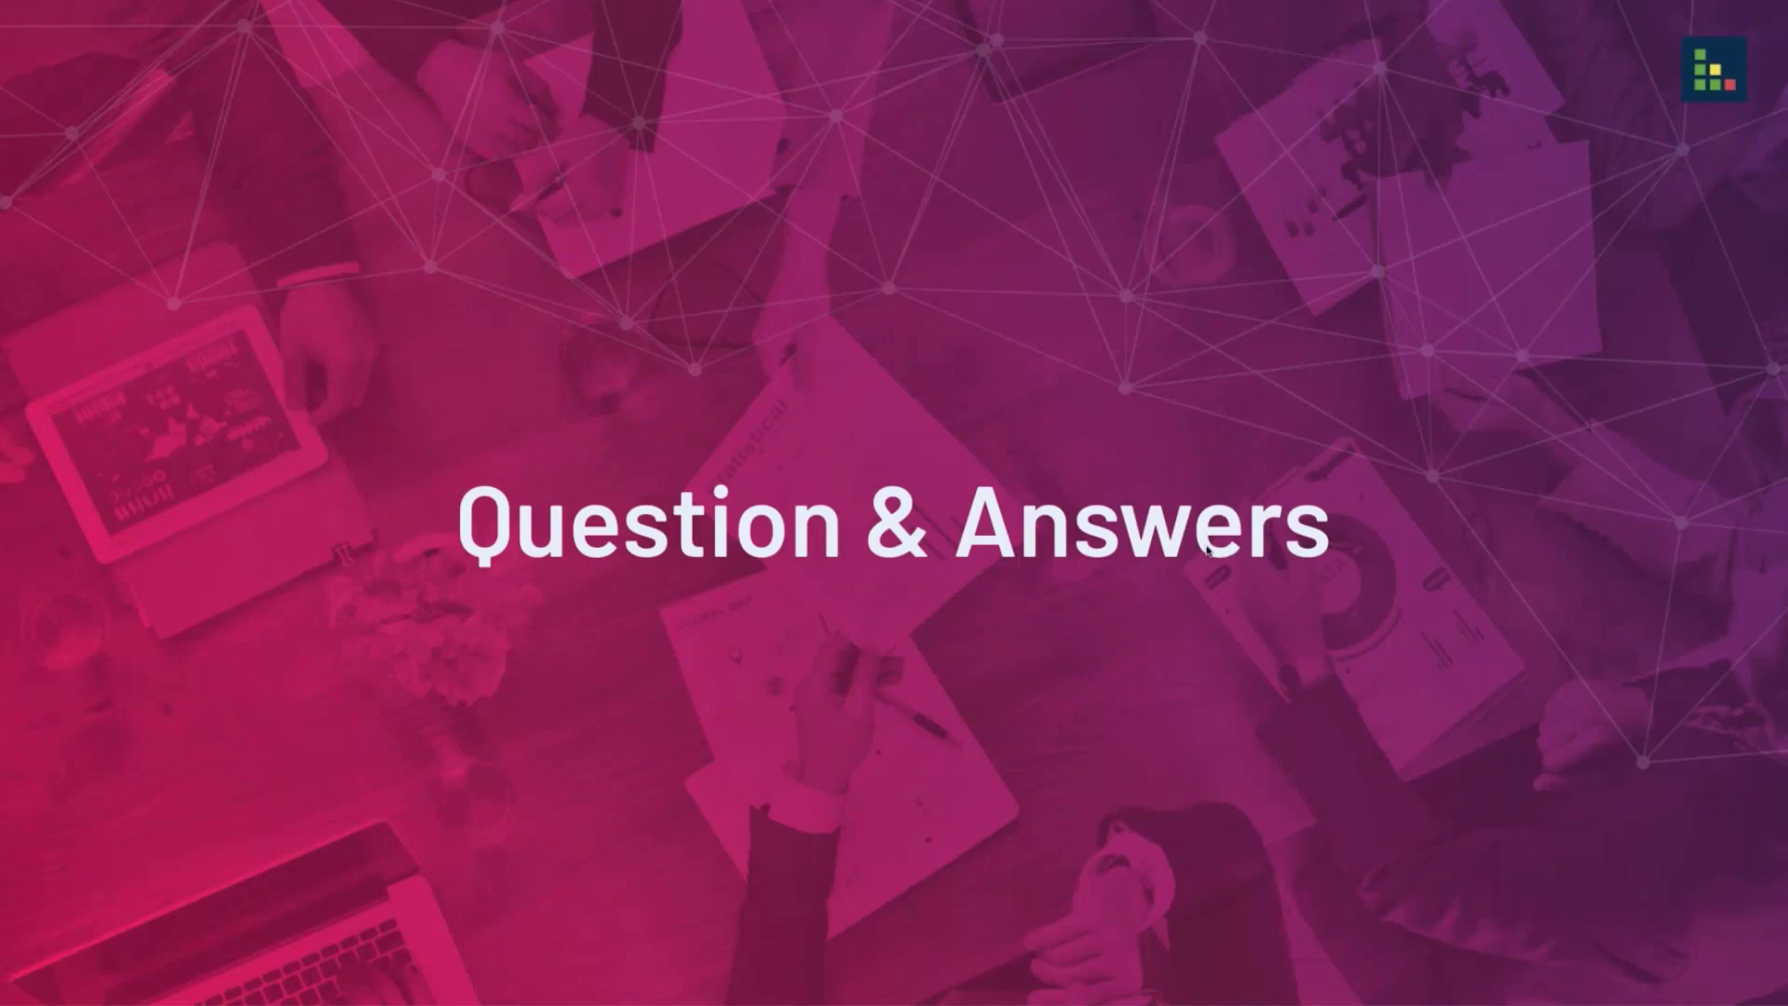
key("Right")
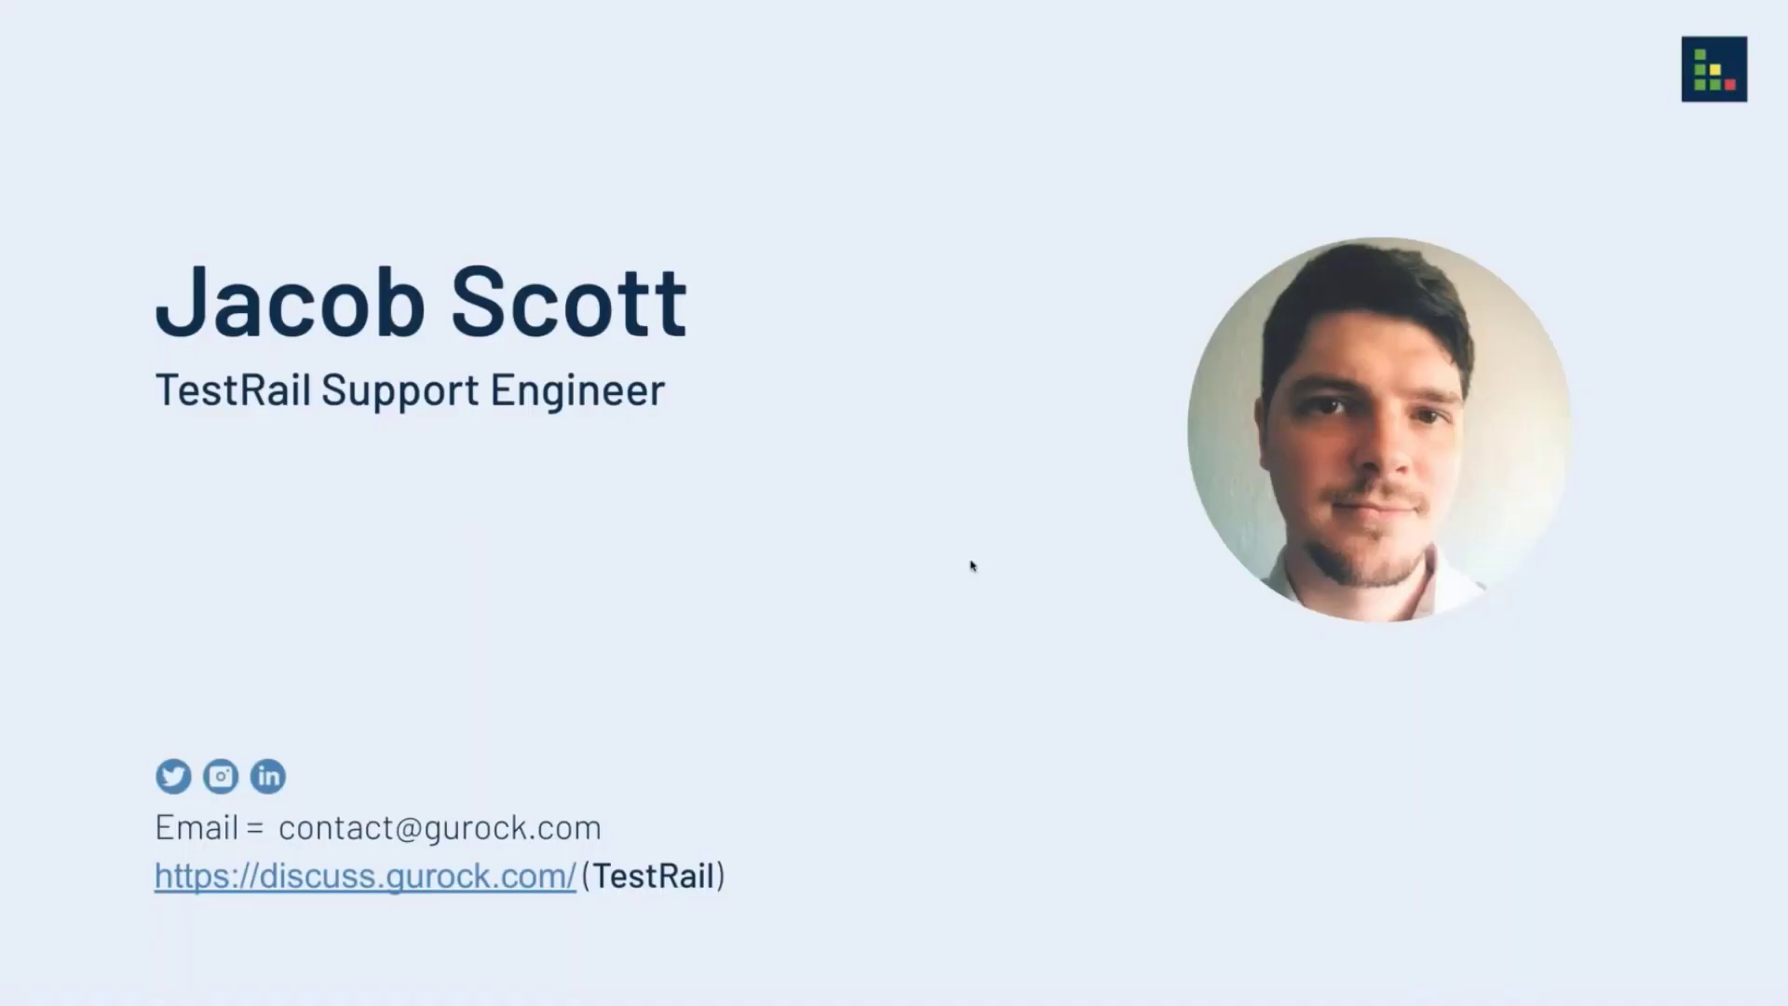